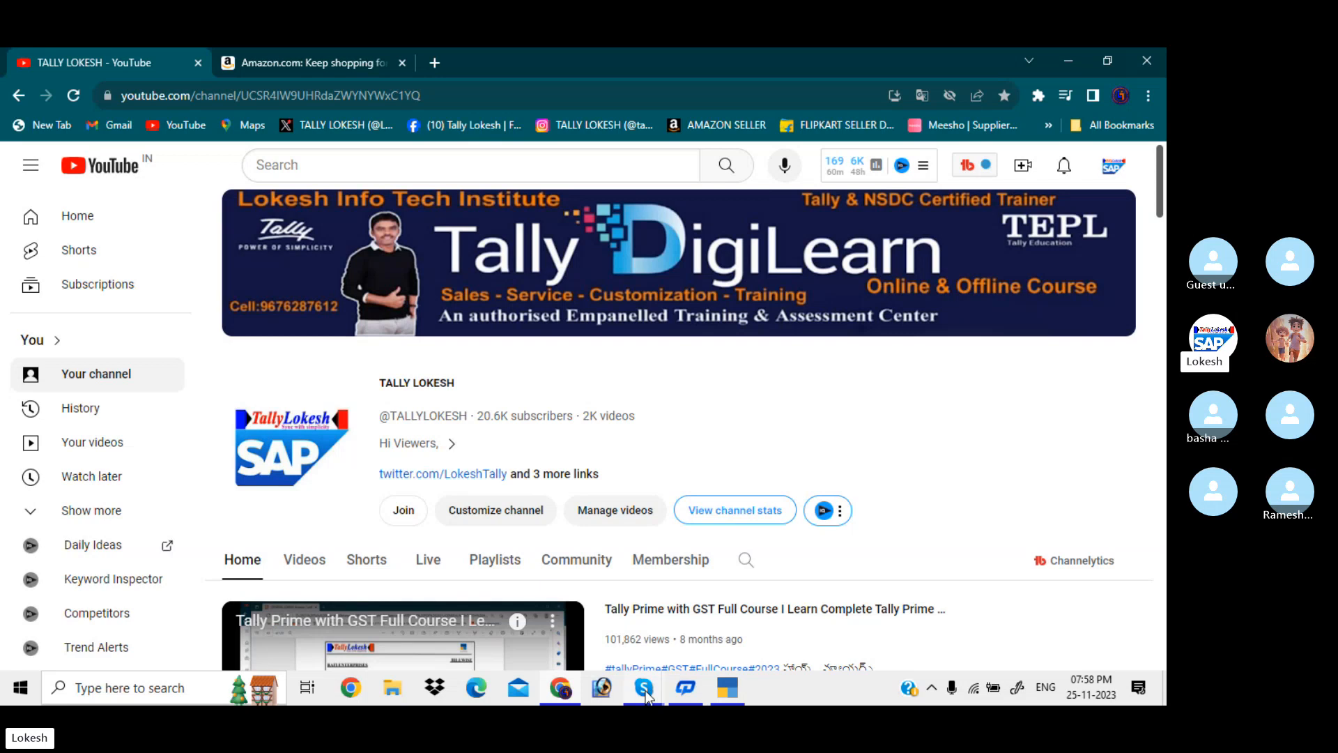
# Bring the Skype group call TALLY BATCH 39 to the front from the taskbar
pyautogui.moveTo(645, 692)
pyautogui.click(645, 626)
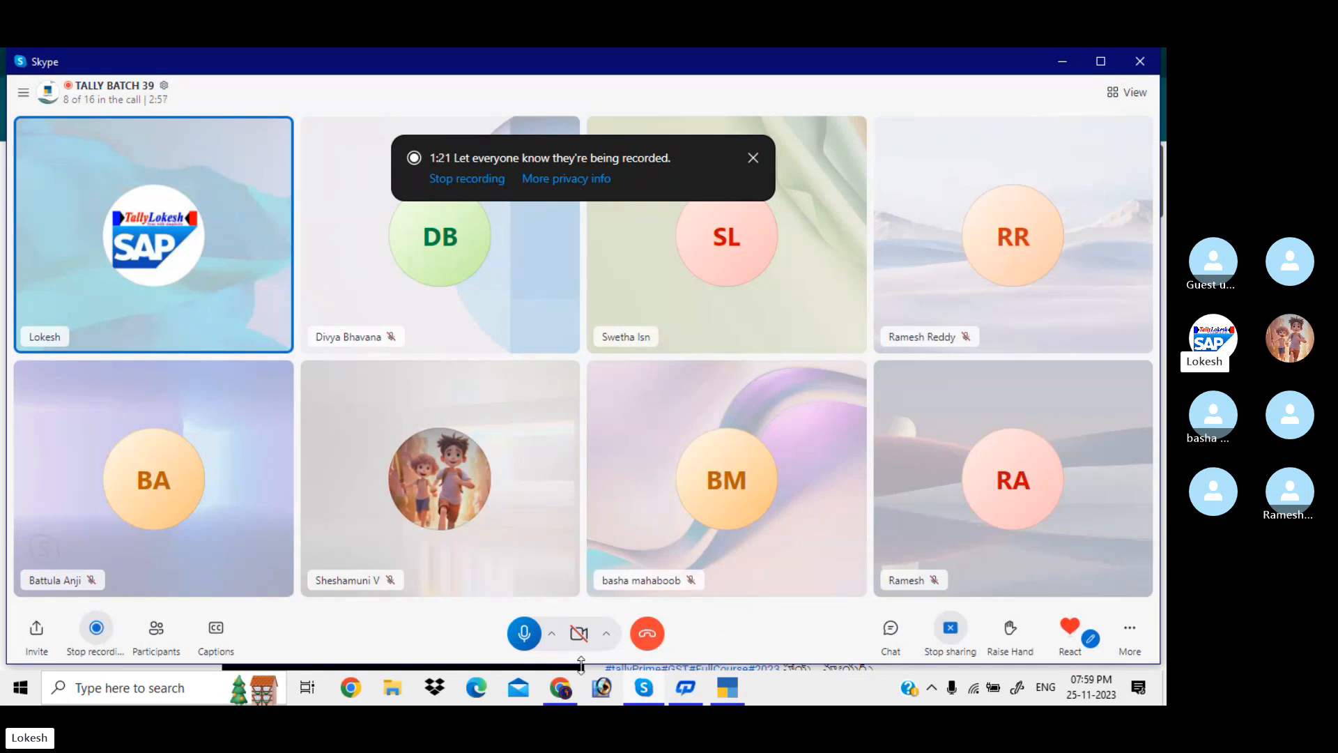
# Switch back to Chrome showing the trainer's YouTube channel
pyautogui.click(564, 690)
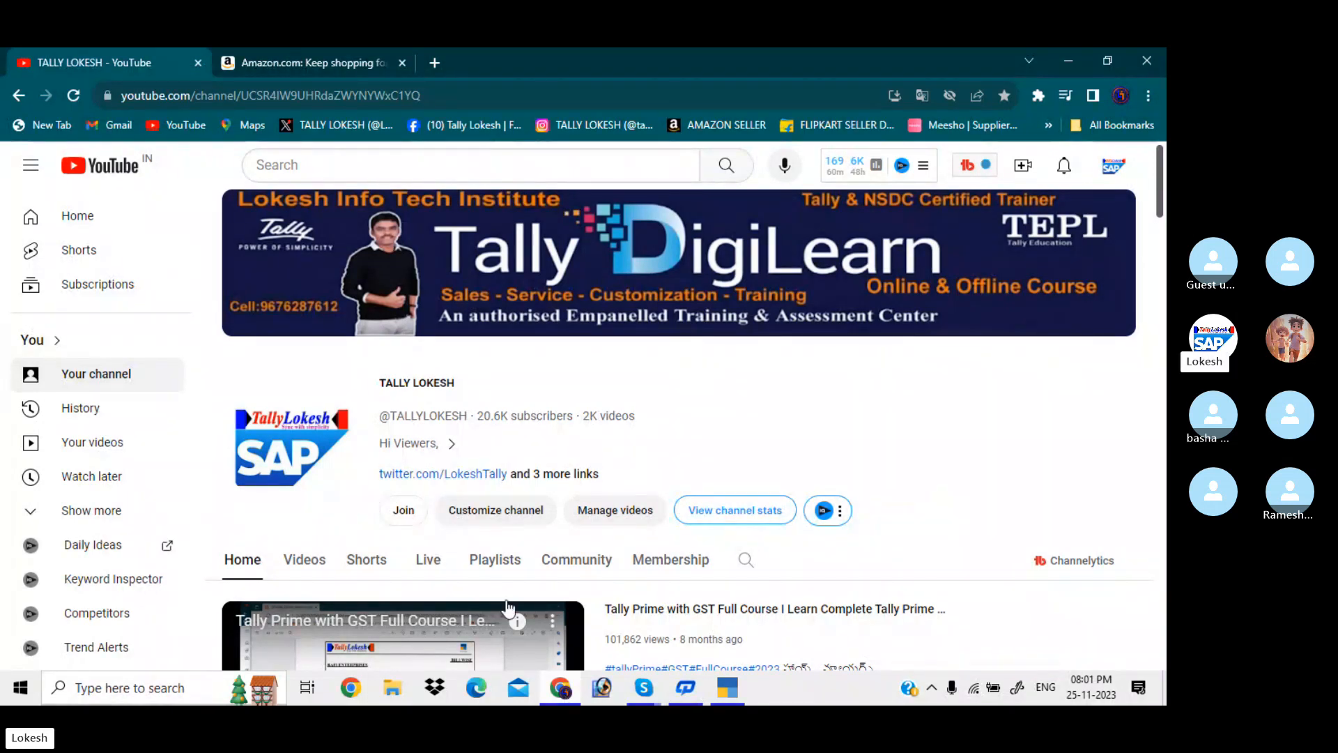
# Show the Amazon tab and browse the Keep shopping for Books recommendations
pyautogui.click(320, 57)
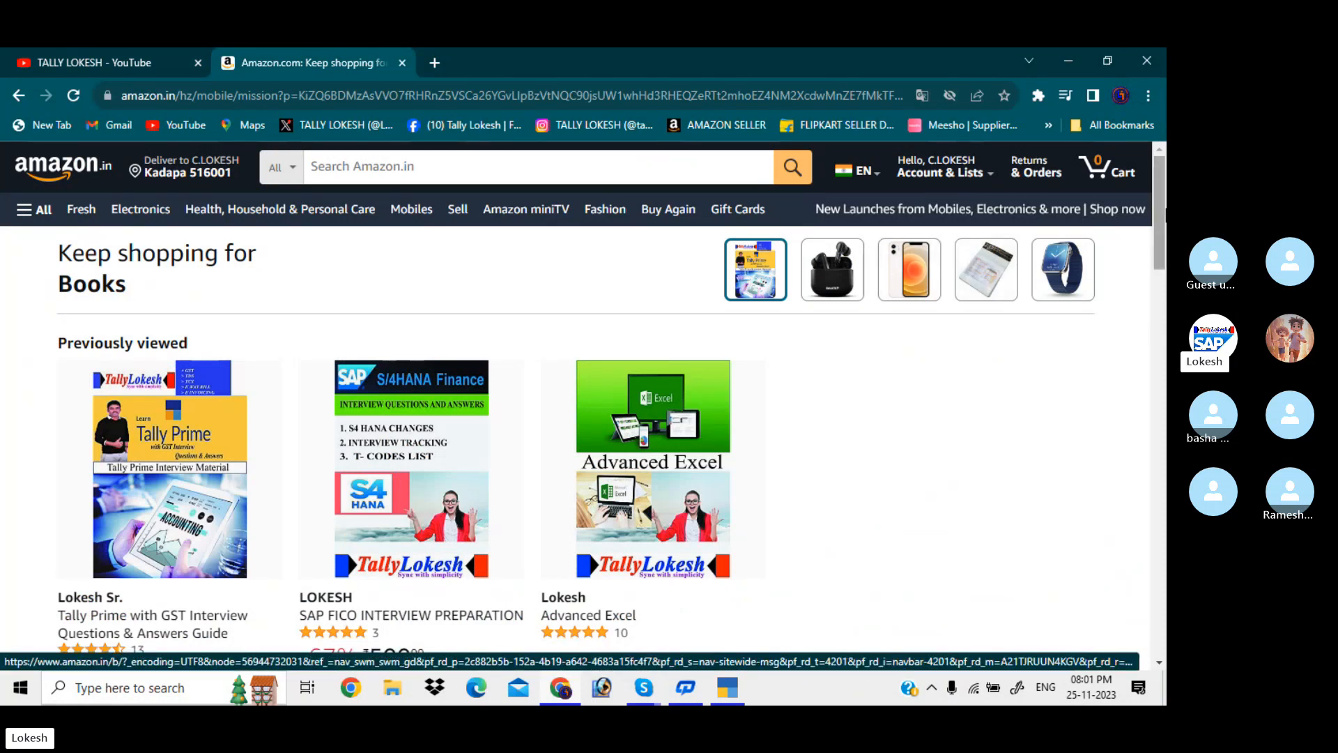
pyautogui.scroll(-4, 1152, 237)
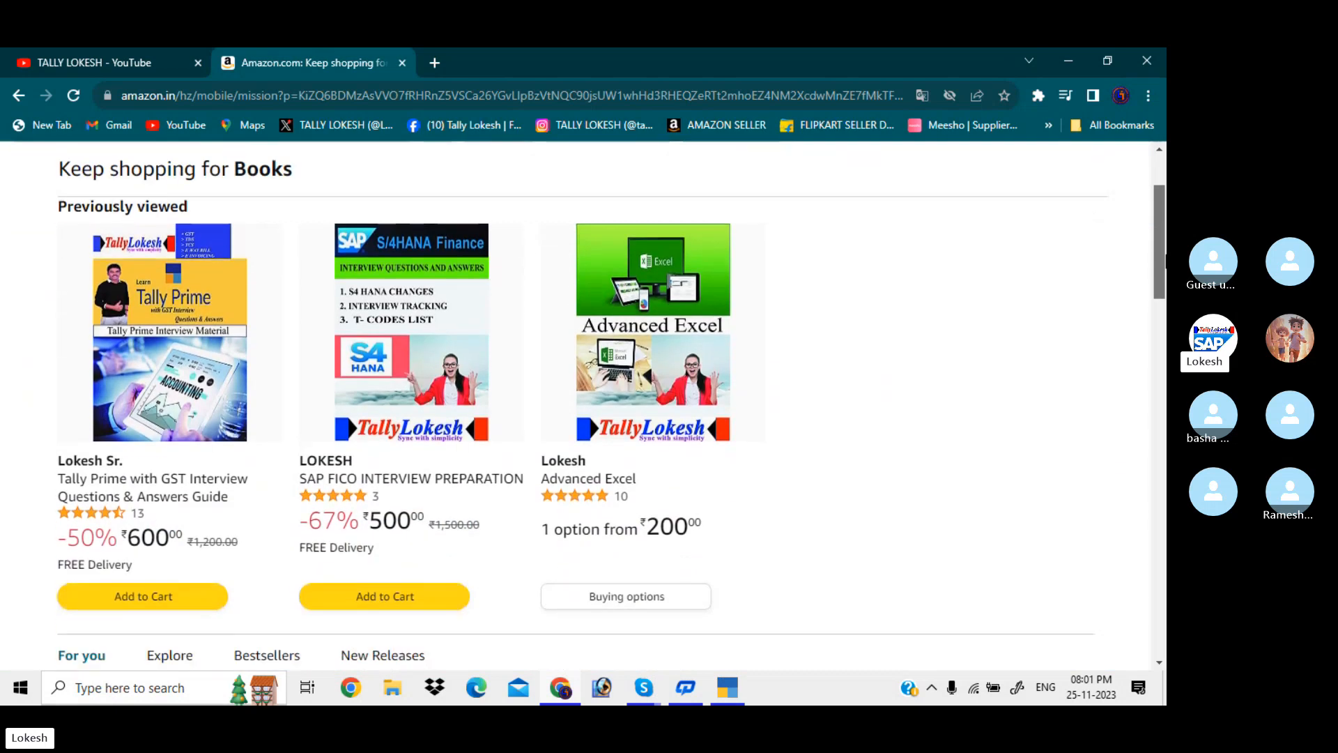
pyautogui.scroll(-4, 739, 349)
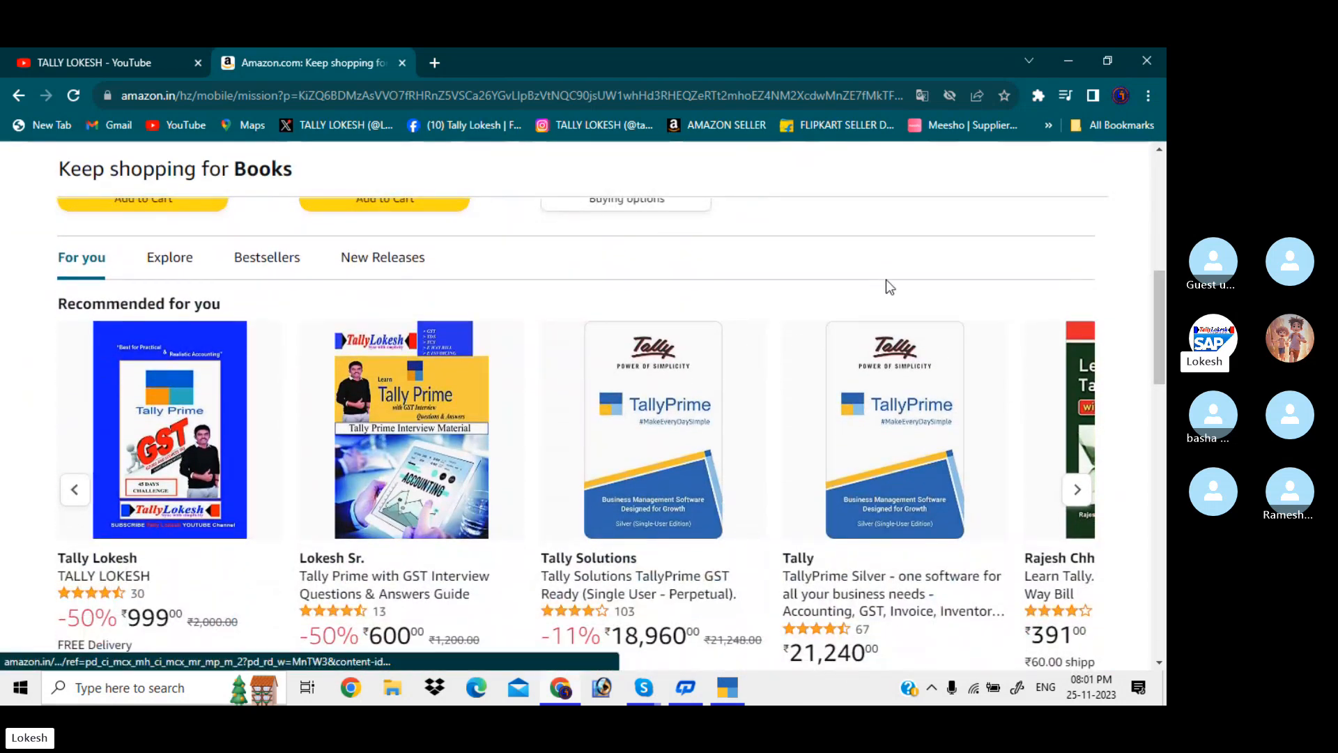
pyautogui.moveTo(1162, 337); pyautogui.dragTo(1165, 232)
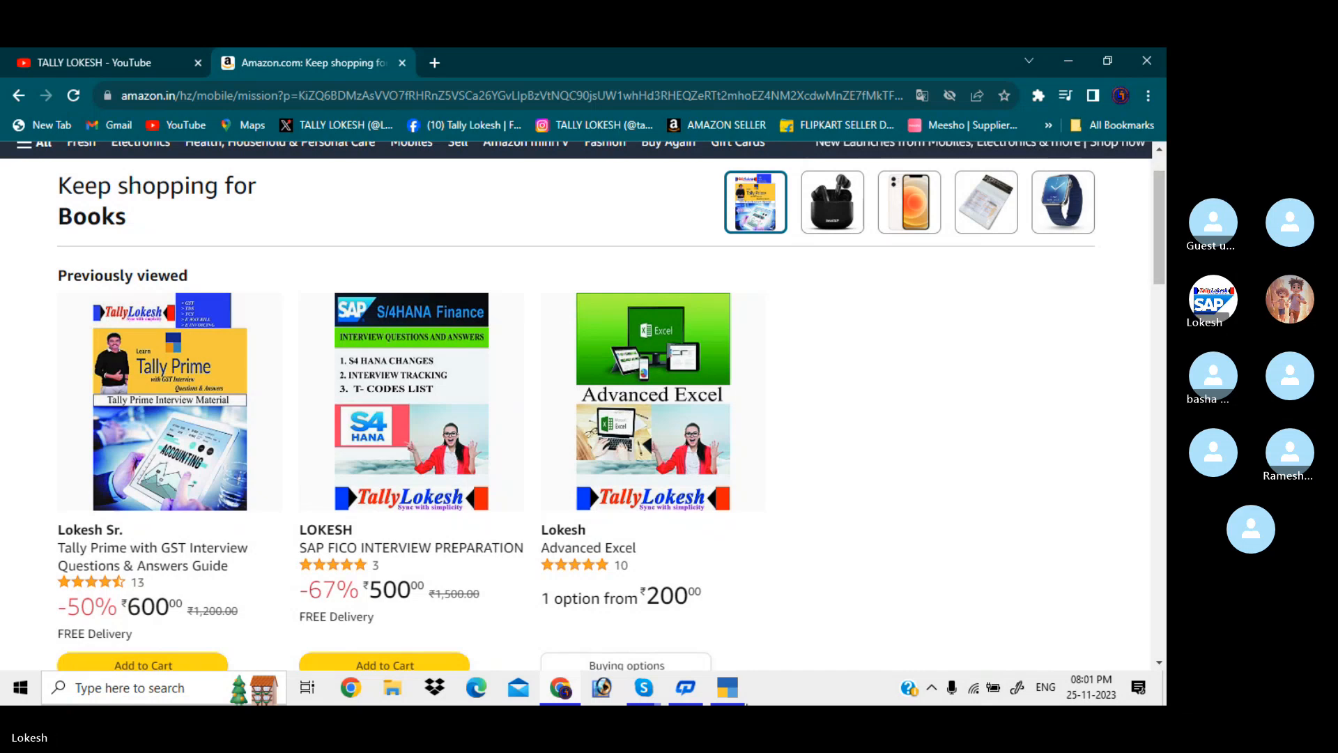
# Switch to TallyPrime and choose Create Company from the Select Company list
pyautogui.click(726, 687)
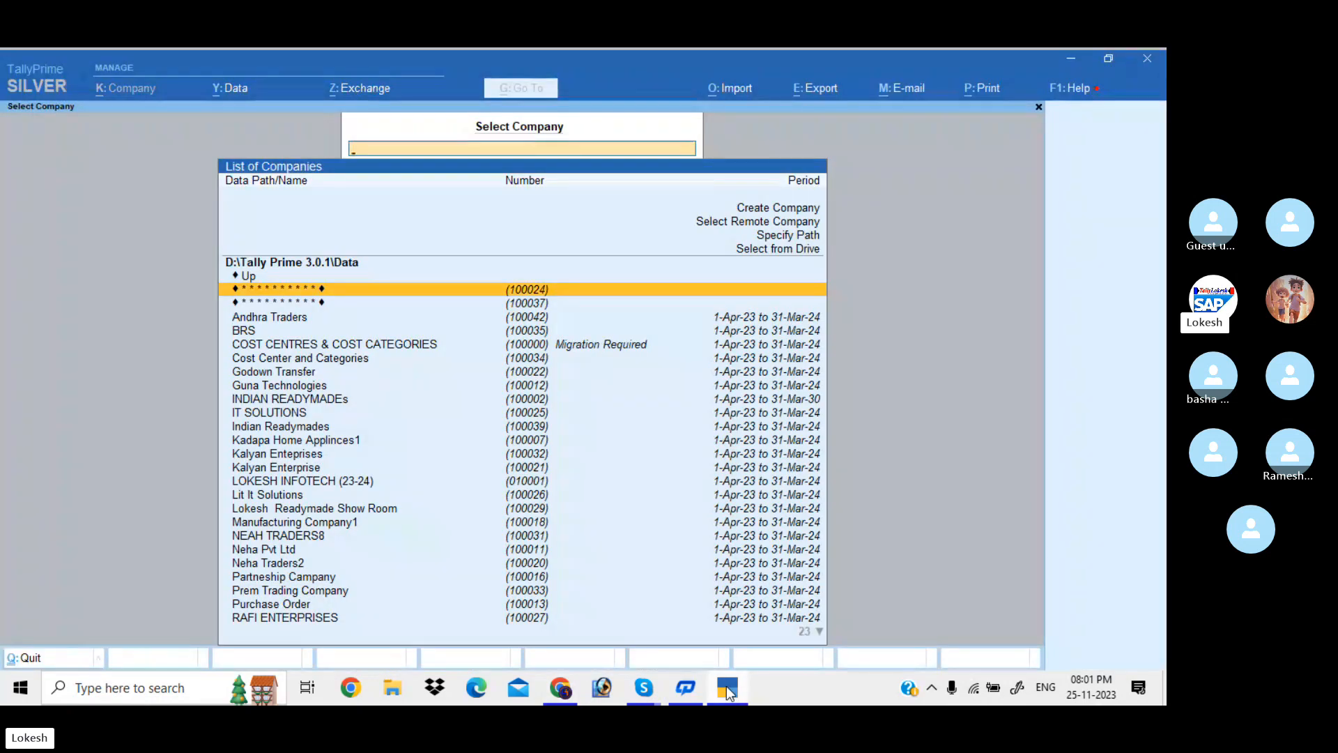
pyautogui.press('Up')
pyautogui.press('Up')
pyautogui.press('Up')
pyautogui.press('Up')
pyautogui.press('Up')
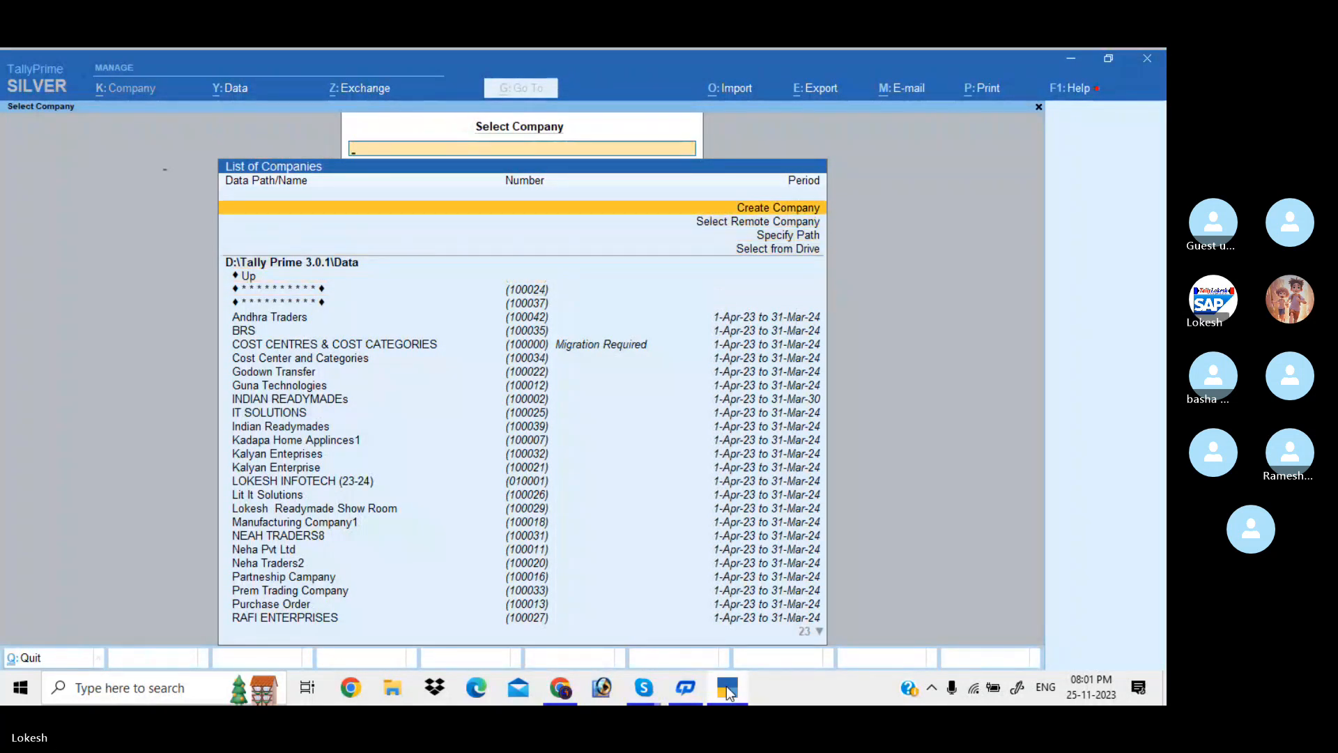
pyautogui.press('Return')
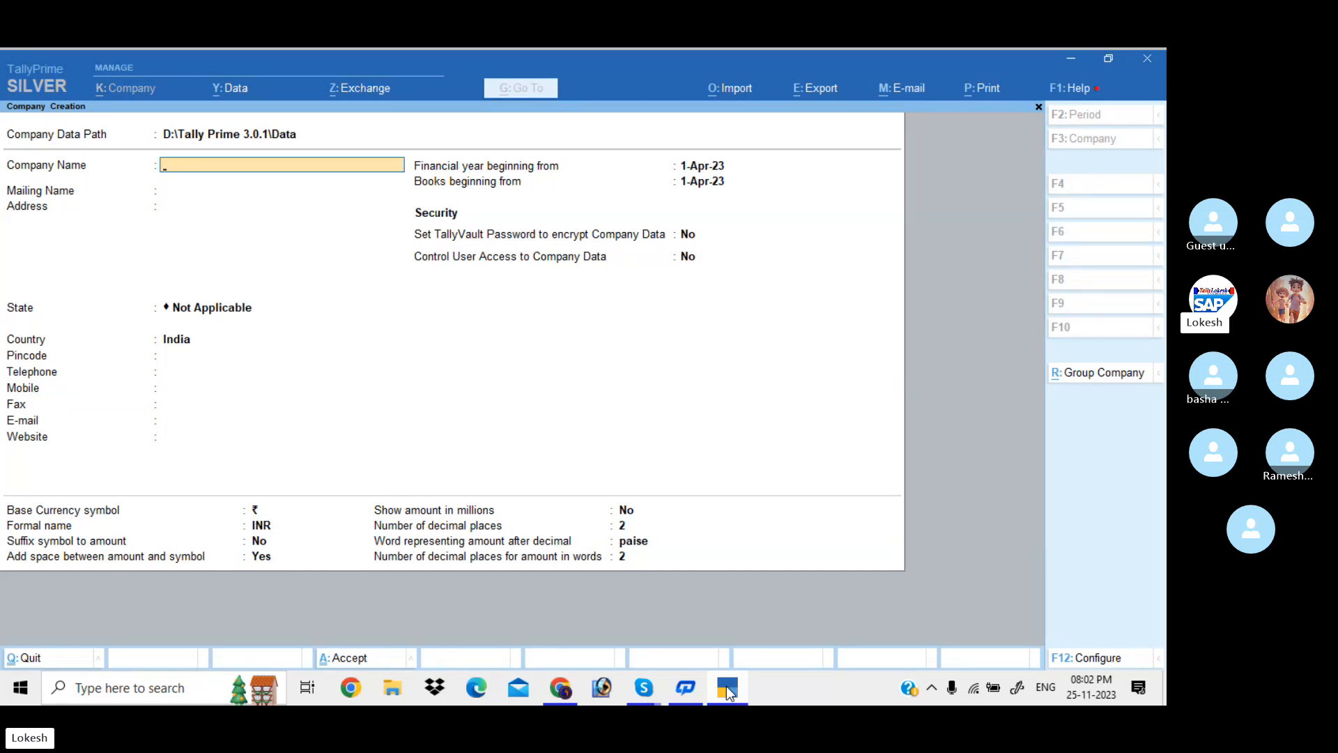
# Name the company Kadapa Home Appliances and set its state to Andhra Pradesh
pyautogui.write('Kadap')
pyautogui.write('a Home App')
pyautogui.write('lli')
pyautogui.press('BackSpace')
pyautogui.write('ances')
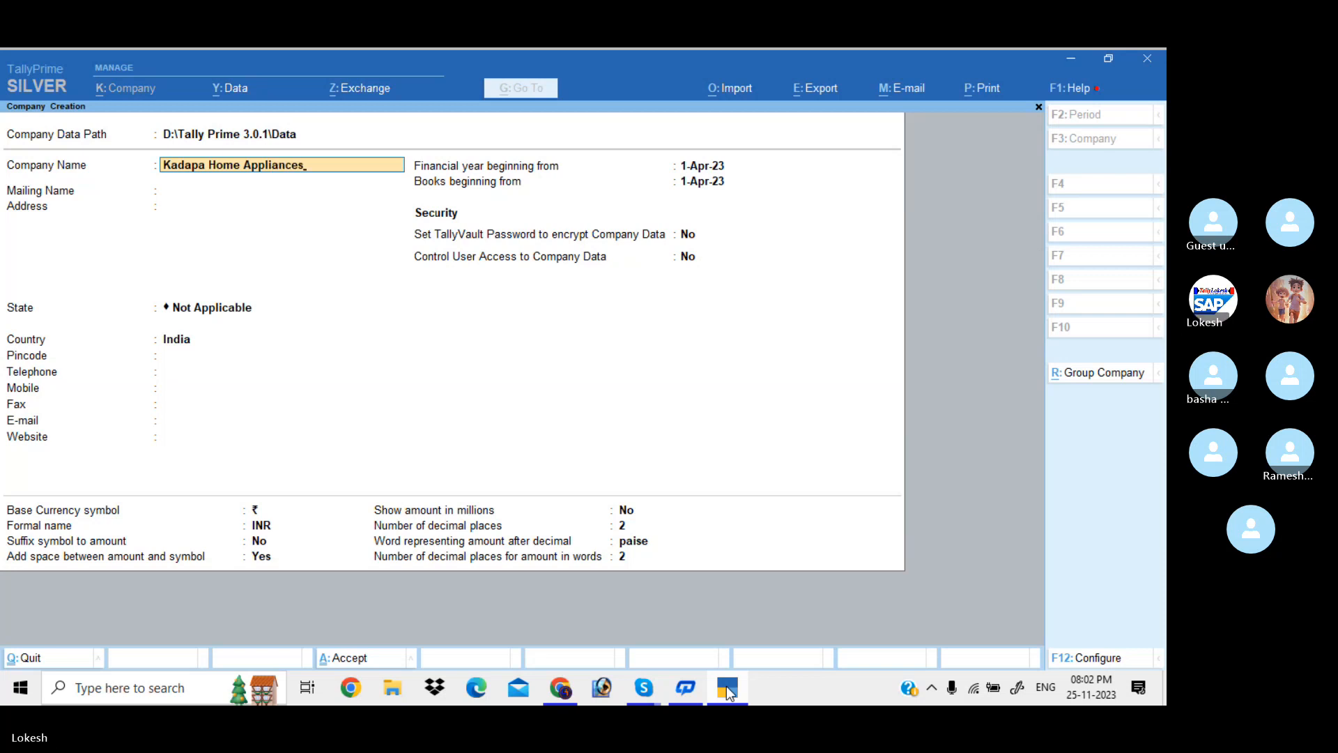
pyautogui.press('Return')
pyautogui.press('Return')
pyautogui.press('Return')
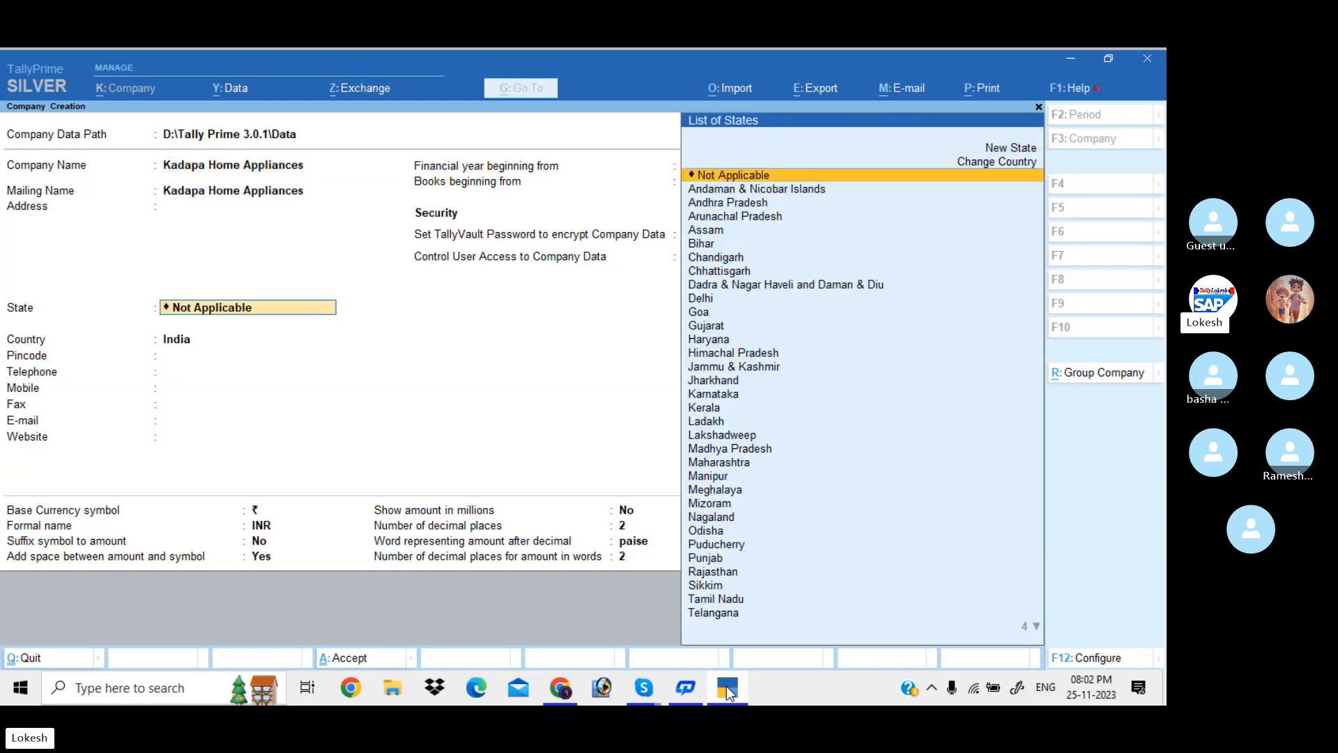
pyautogui.press('Down')
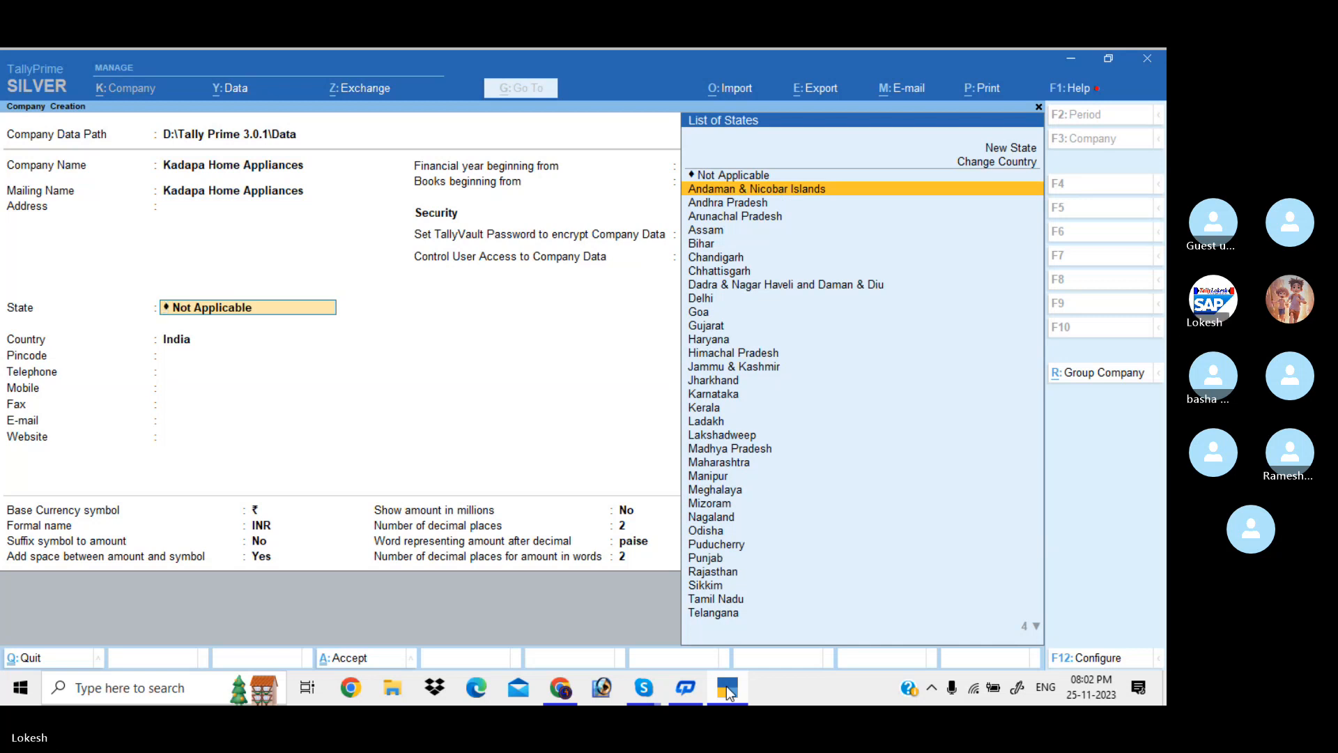
pyautogui.press('Down')
pyautogui.press('Return')
# Enter the company's street address in Kadapa with a cell-number line
pyautogui.press('BackSpace')
pyautogui.press('BackSpace')
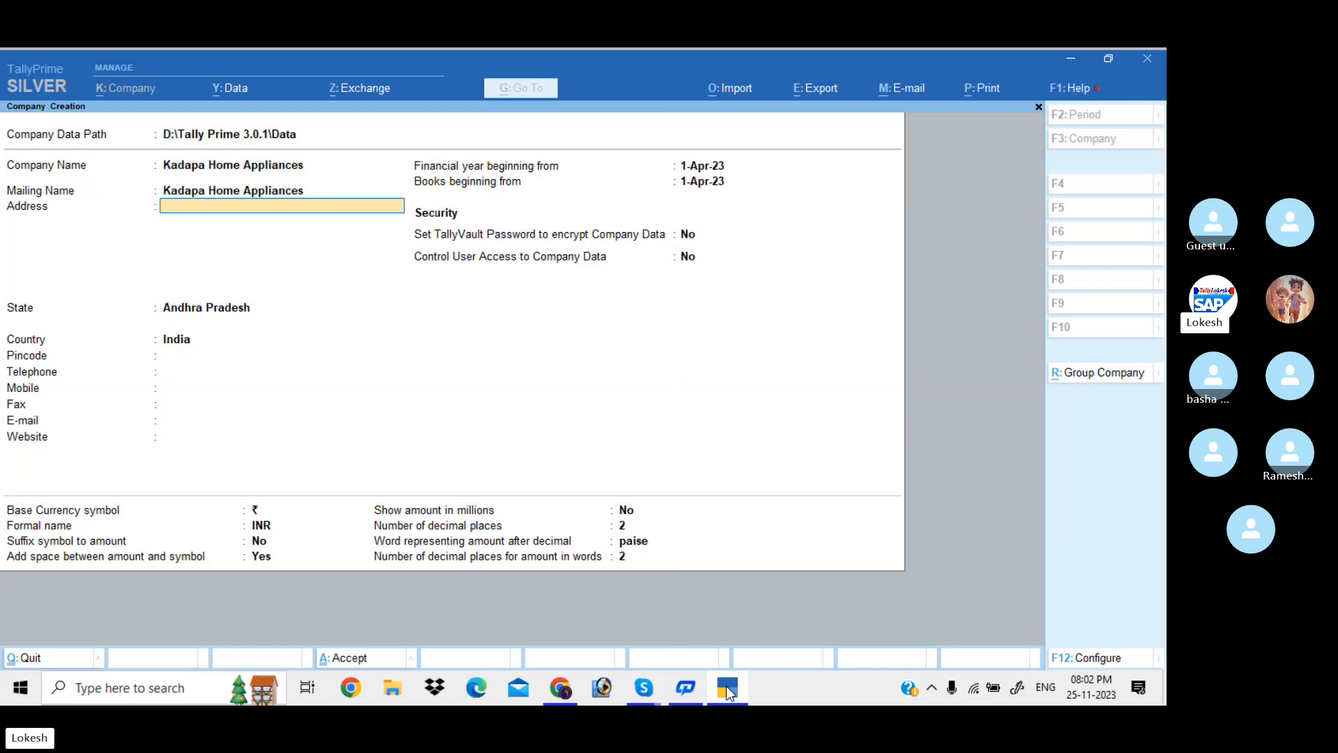
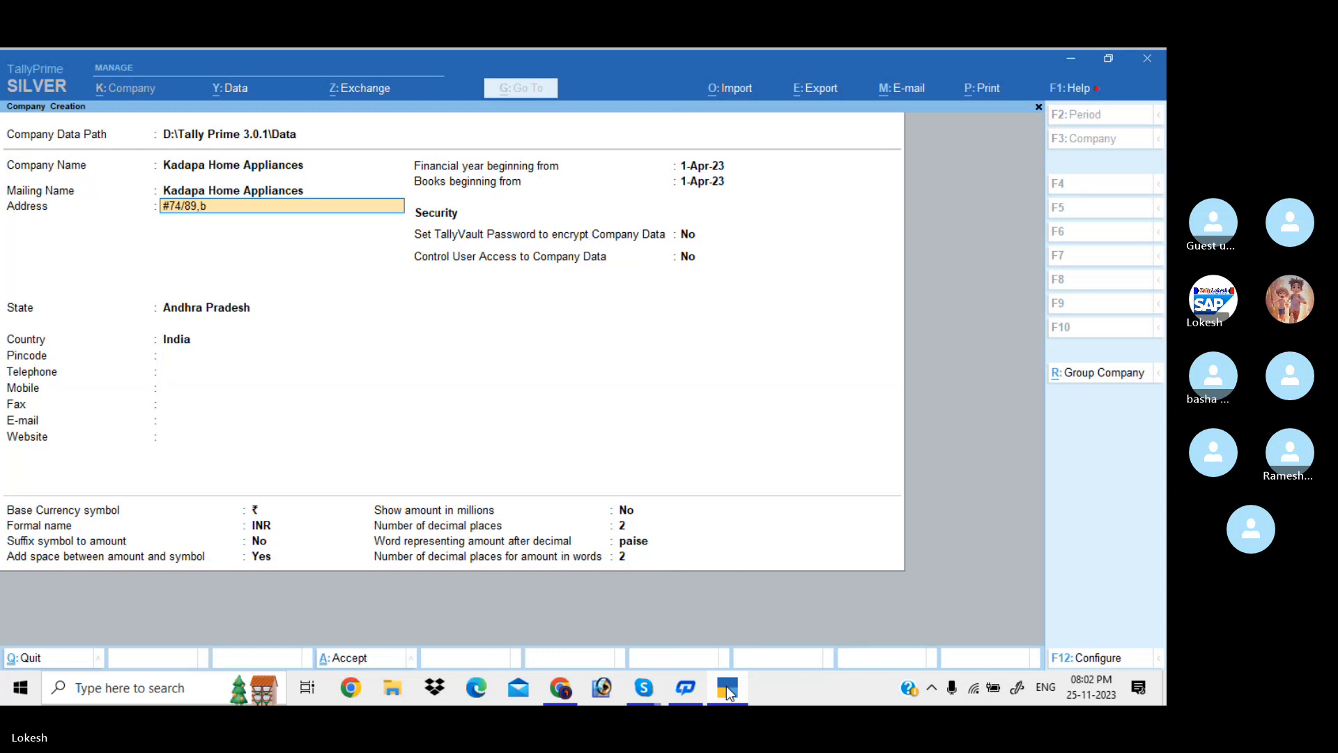
pyautogui.press('Return')
pyautogui.write('Cell')
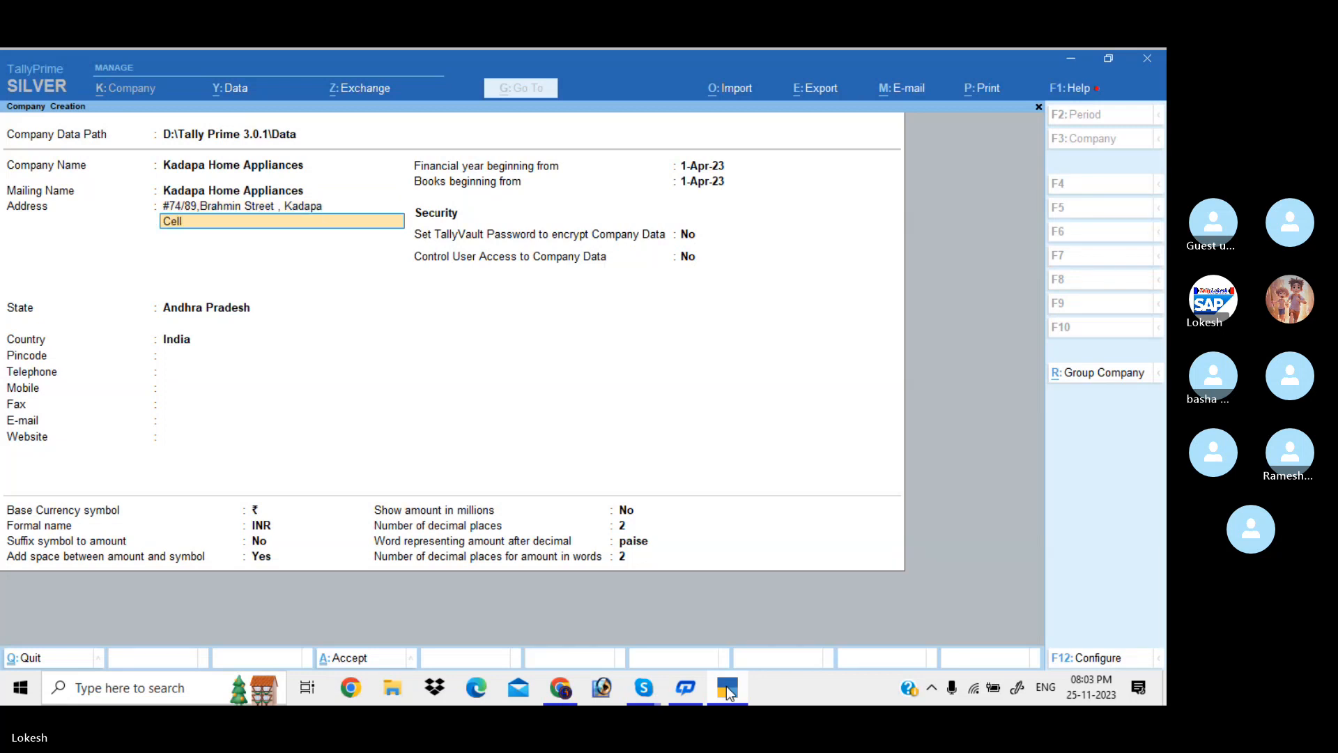
pyautogui.write(' No :')
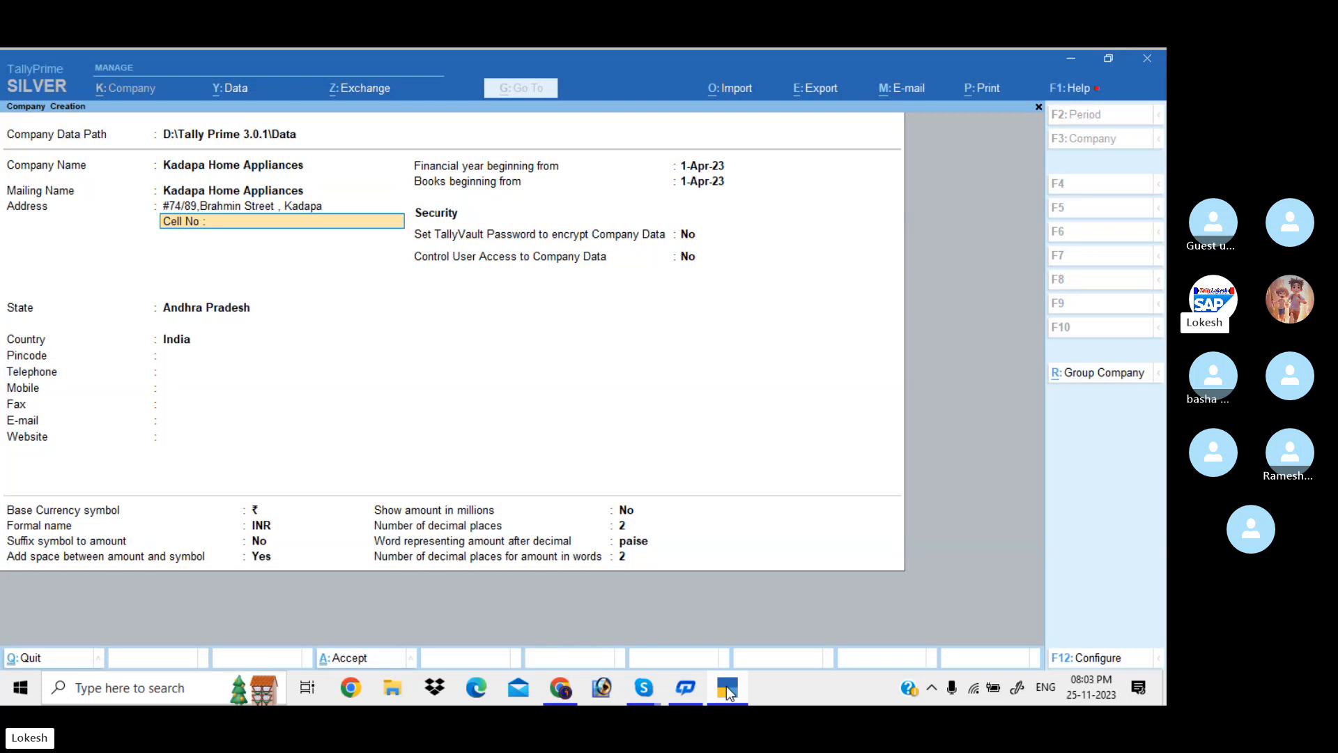
# Fill in the company's pincode, telephone, mobile and fax numbers
pyautogui.press('Return')
pyautogui.press('Return')
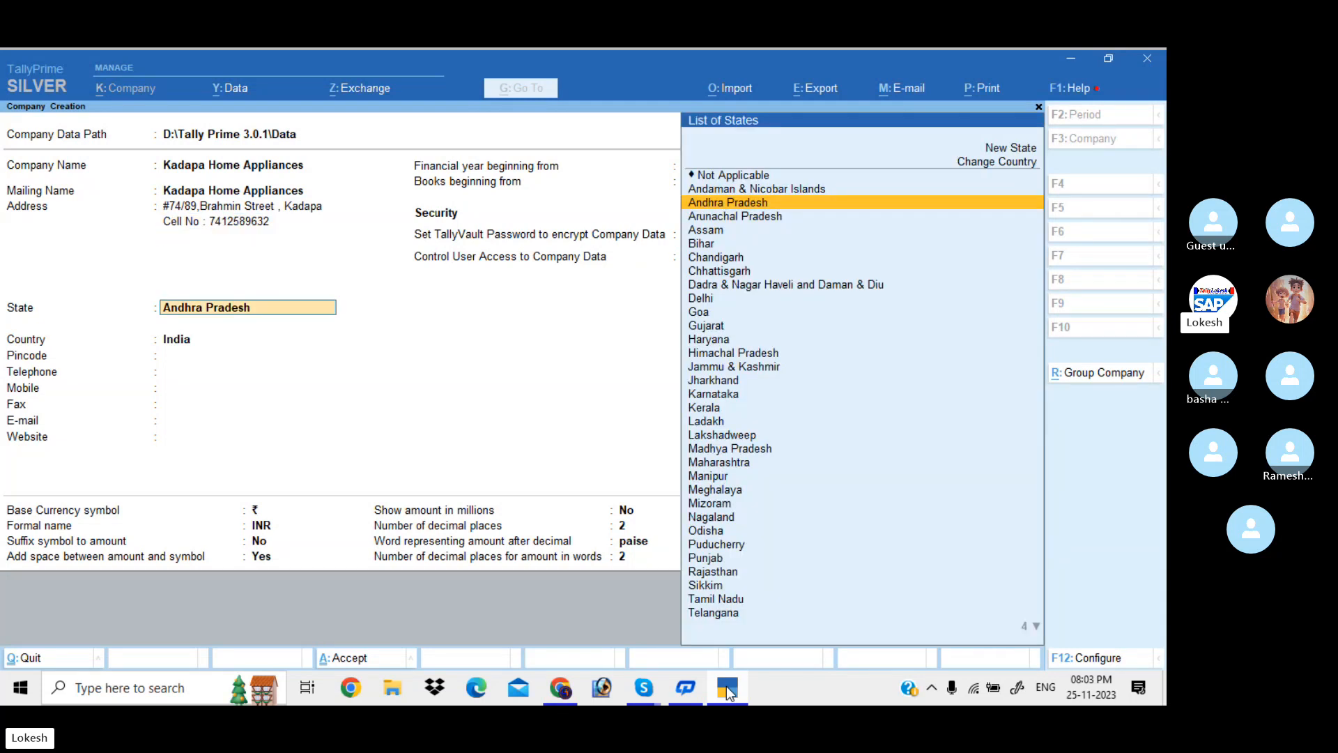
pyautogui.press('Return')
pyautogui.write('516001')
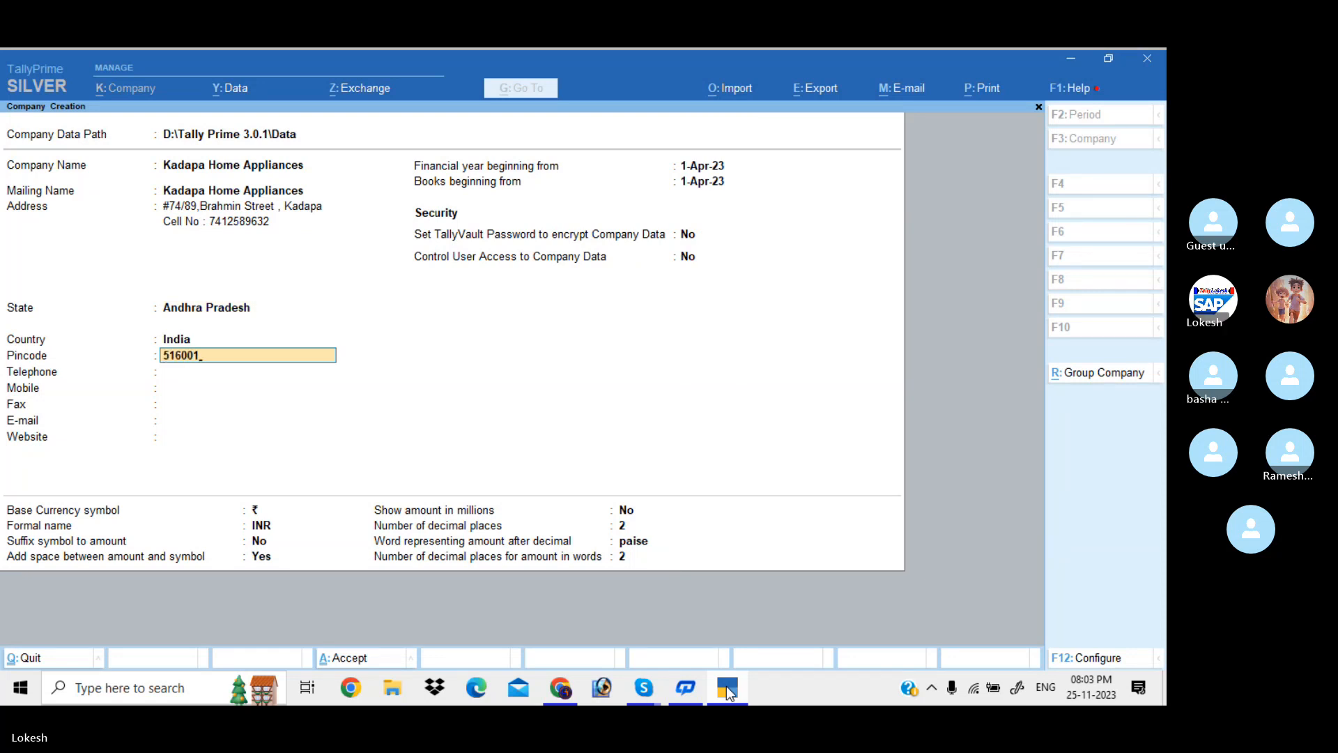
pyautogui.press('Return')
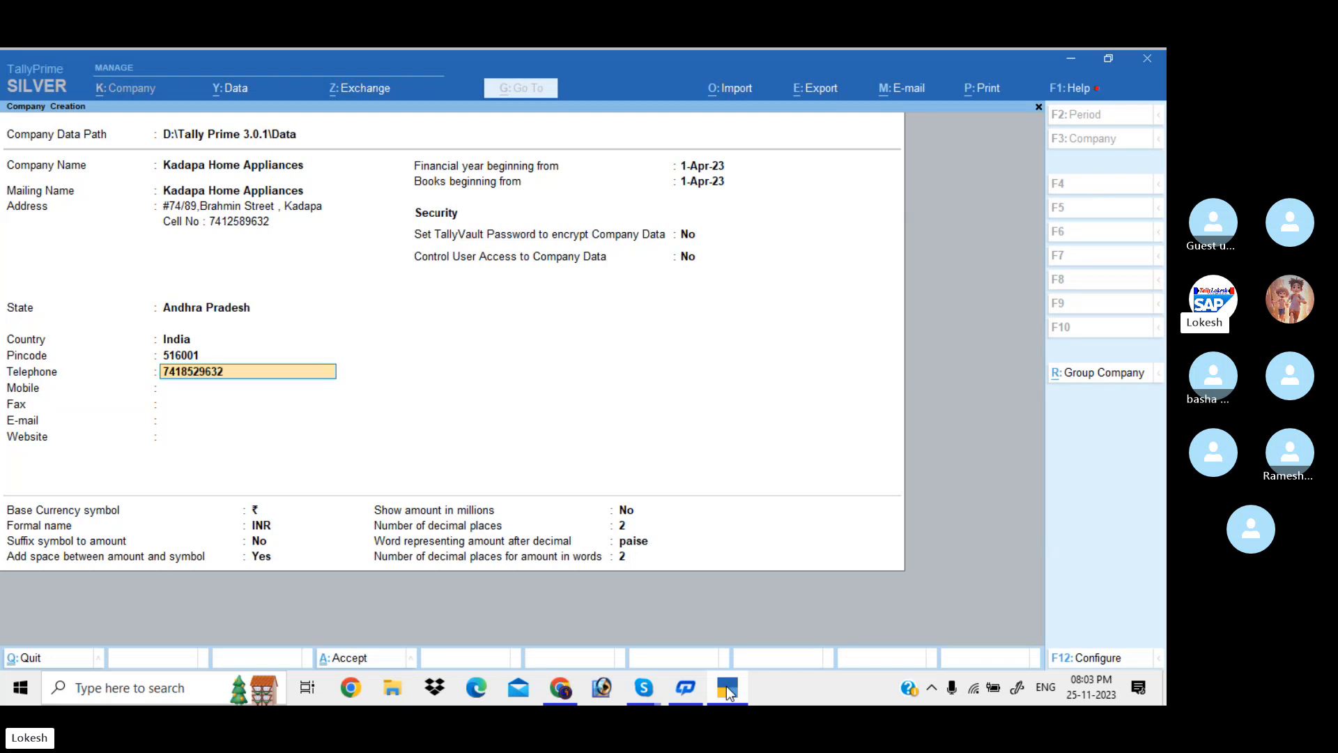
pyautogui.press('Return')
pyautogui.write('963852741')
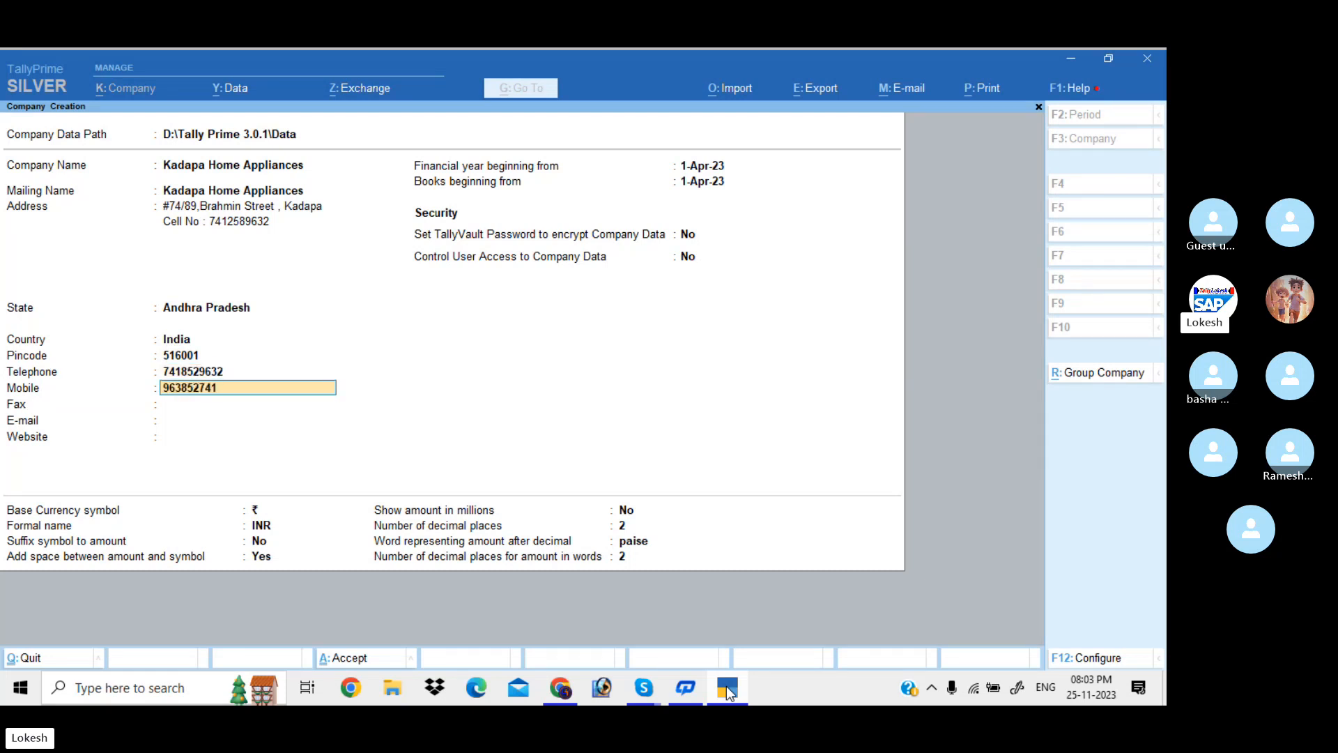
pyautogui.press('Return')
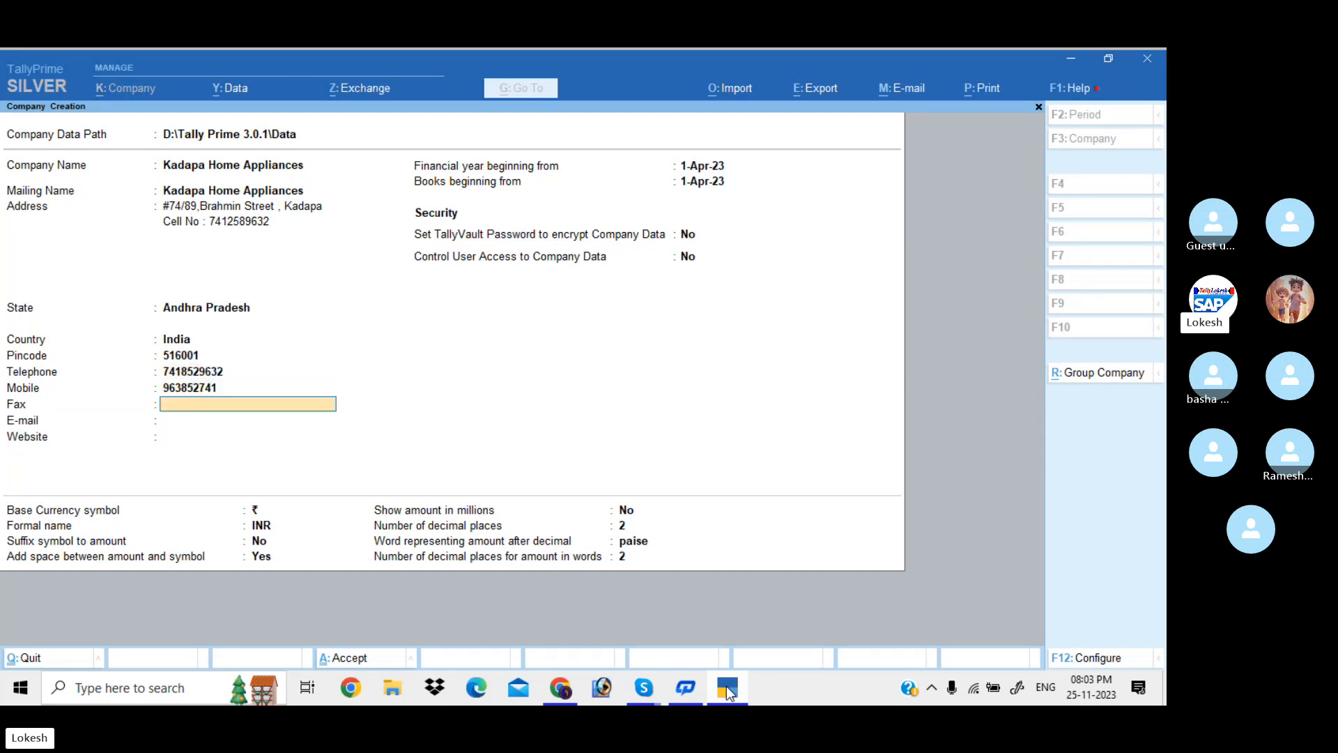
pyautogui.write('78964')
pyautogui.press('Return')
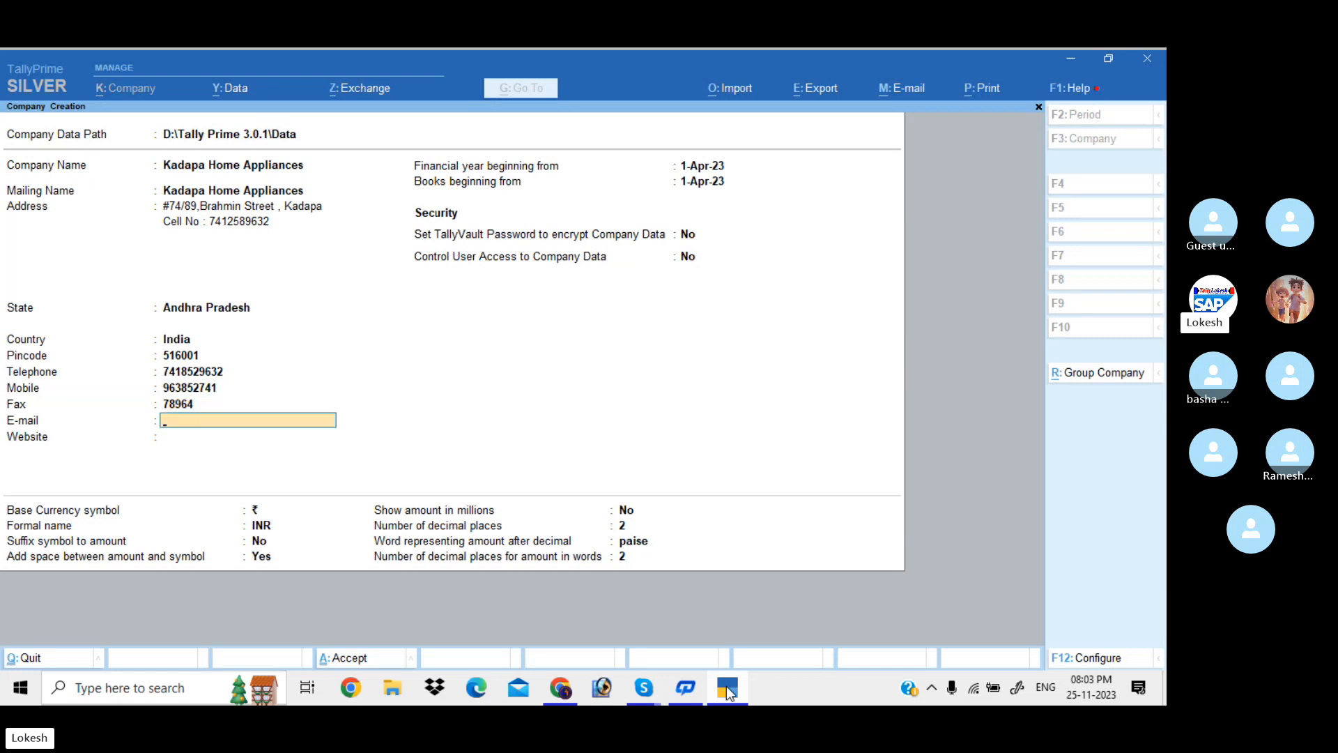
# Enter the company's e-mail address and website
pyautogui.write('www')
pyautogui.press('BackSpace')
pyautogui.press('BackSpace')
pyautogui.press('BackSpace')
pyautogui.press('BackSpace')
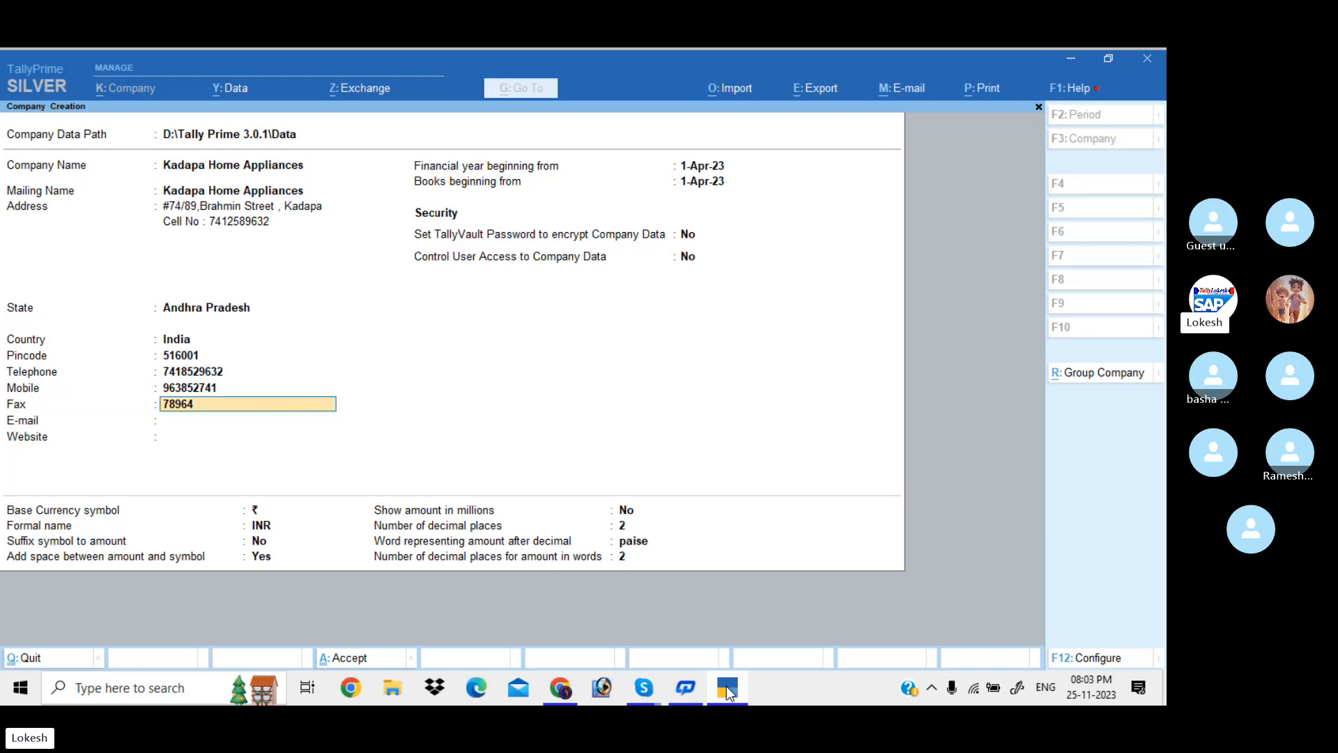
pyautogui.press('Return')
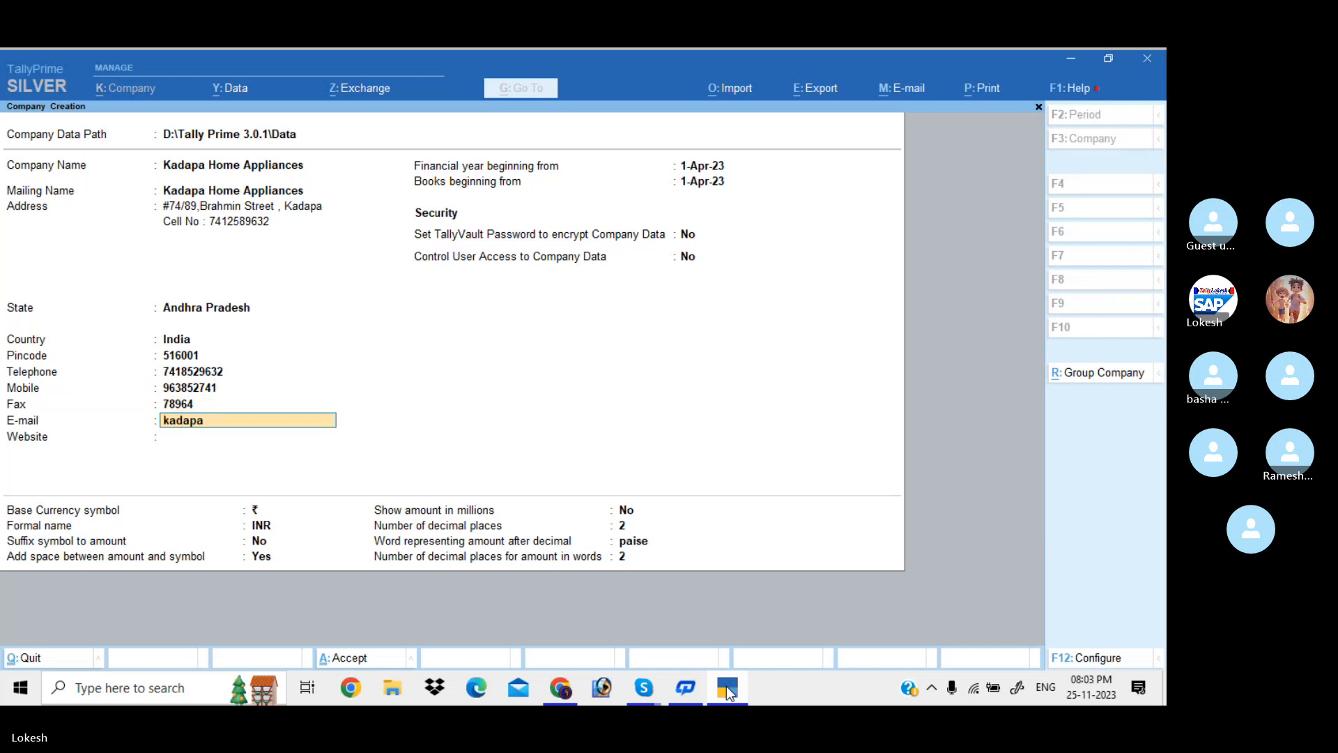
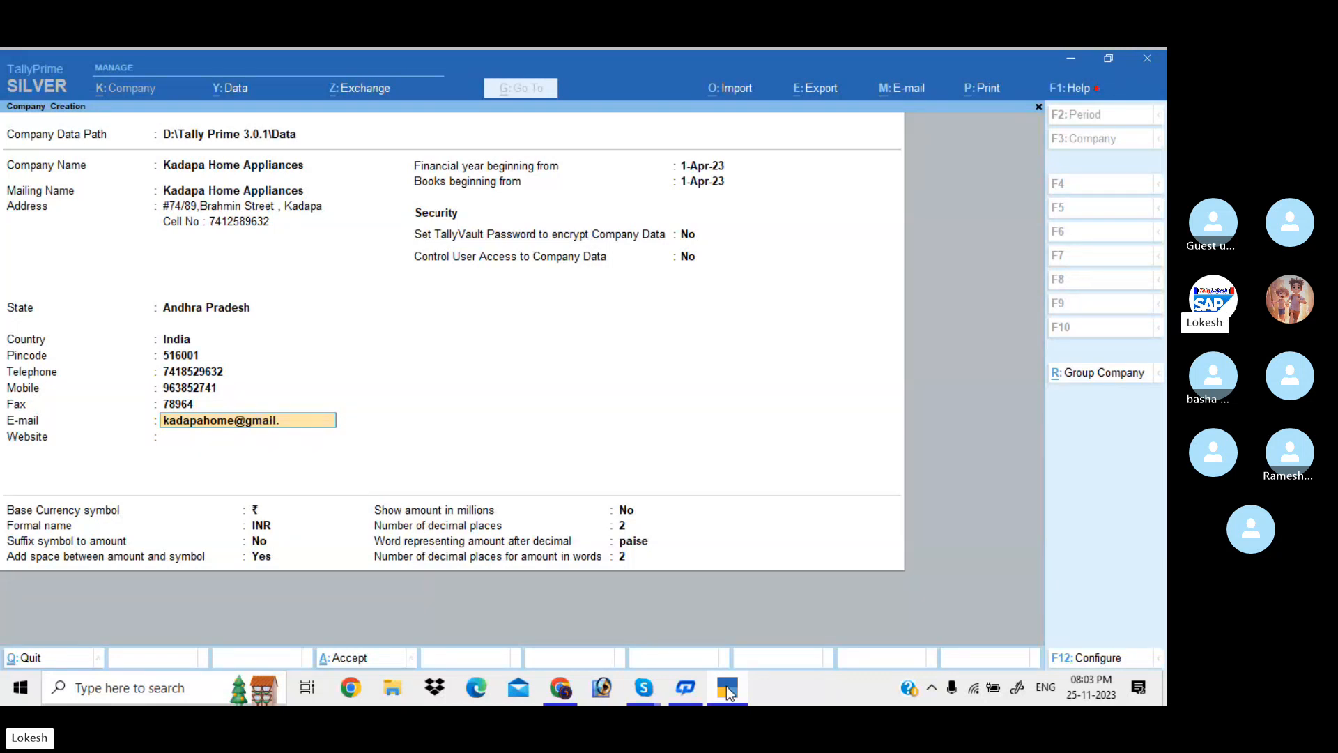
pyautogui.press('Return')
pyautogui.write('ww')
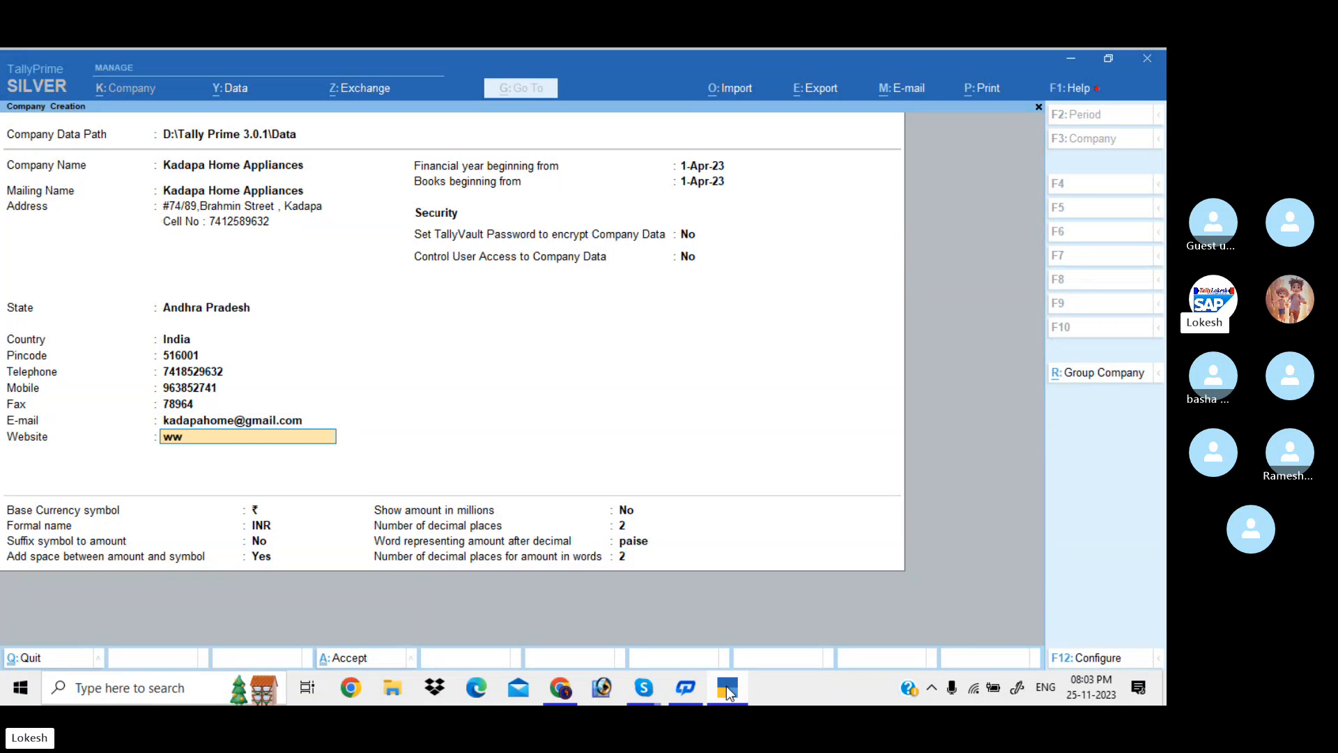
pyautogui.write('w.kadapahome')
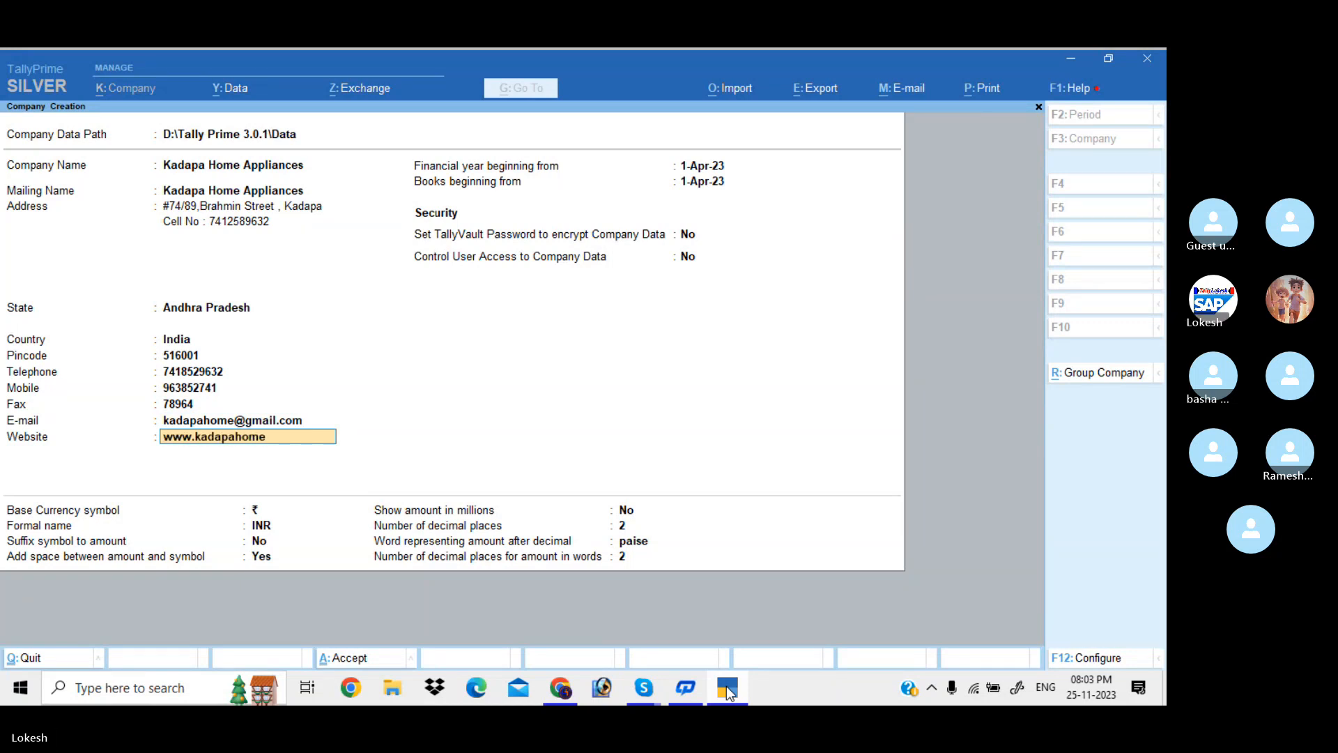
pyautogui.write('.com')
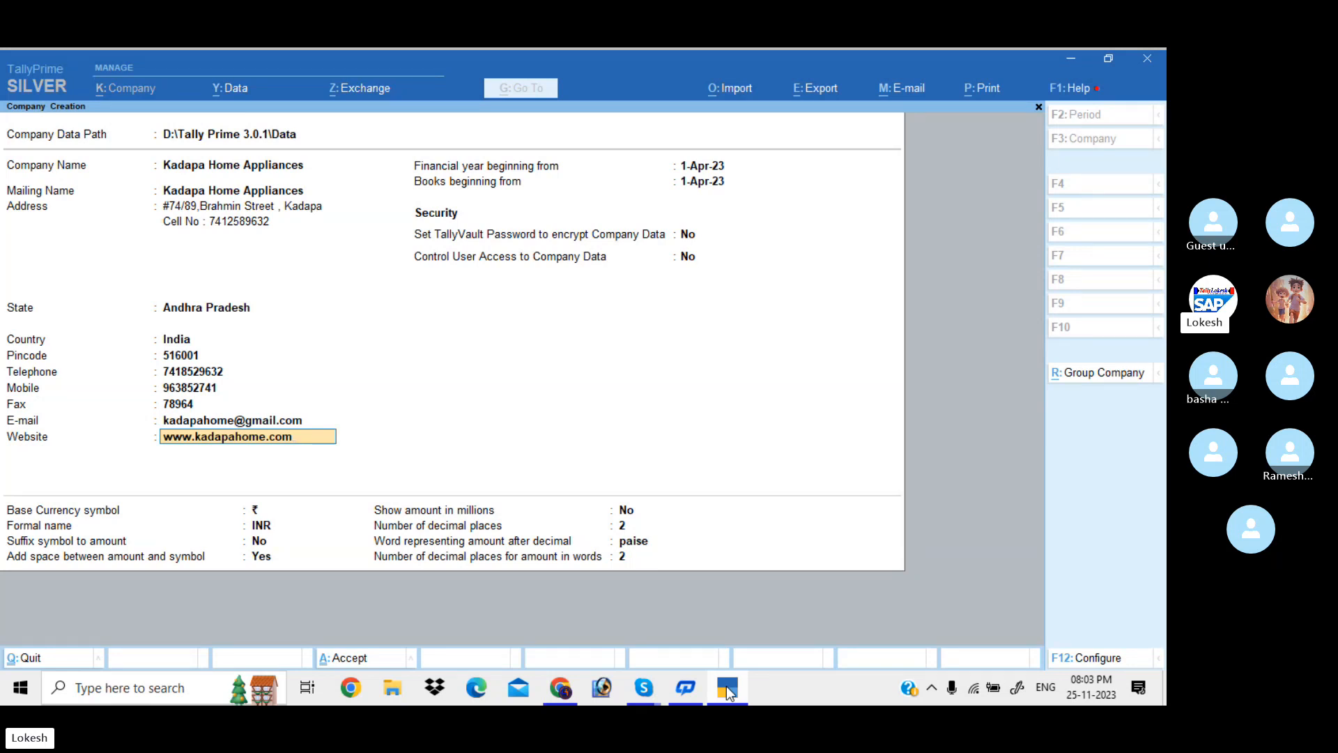
pyautogui.press('Return')
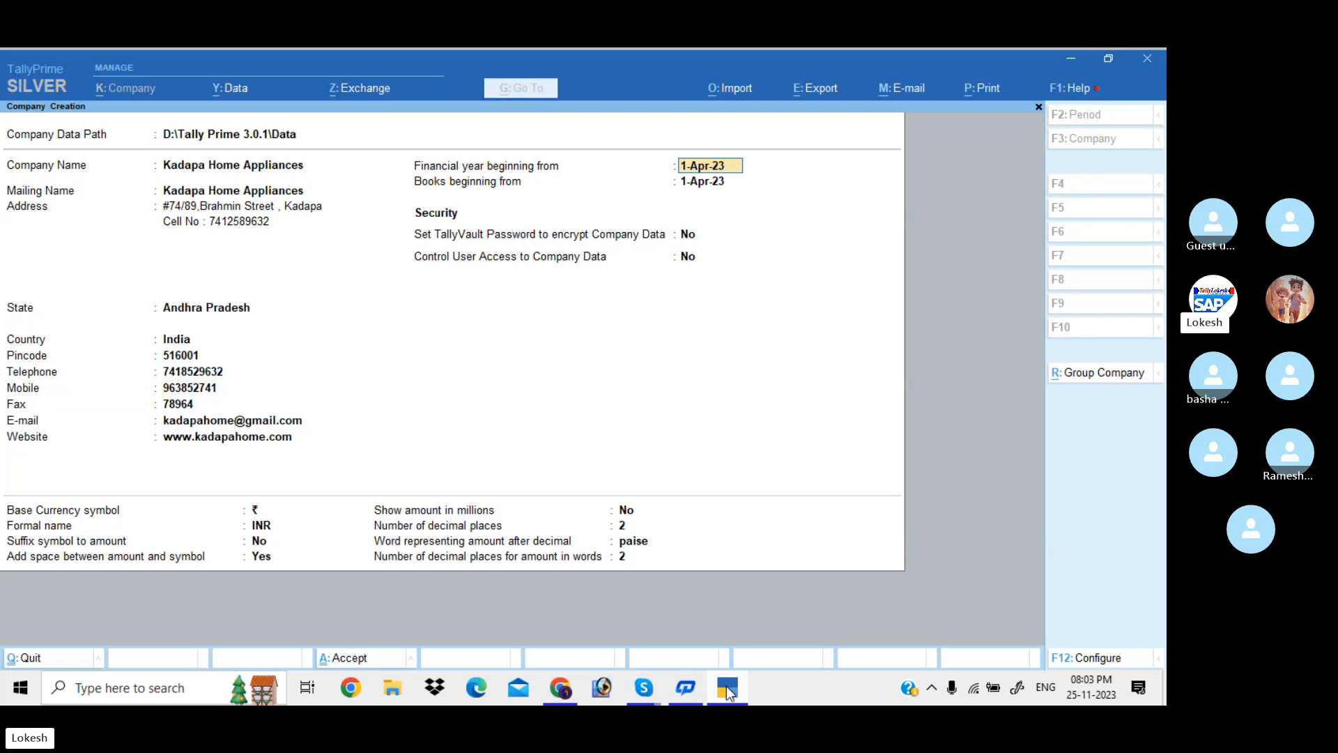
# Keep the 1-Apr-23 financial year and default settings, then accept to create the company
pyautogui.press('Return')
pyautogui.press('Return')
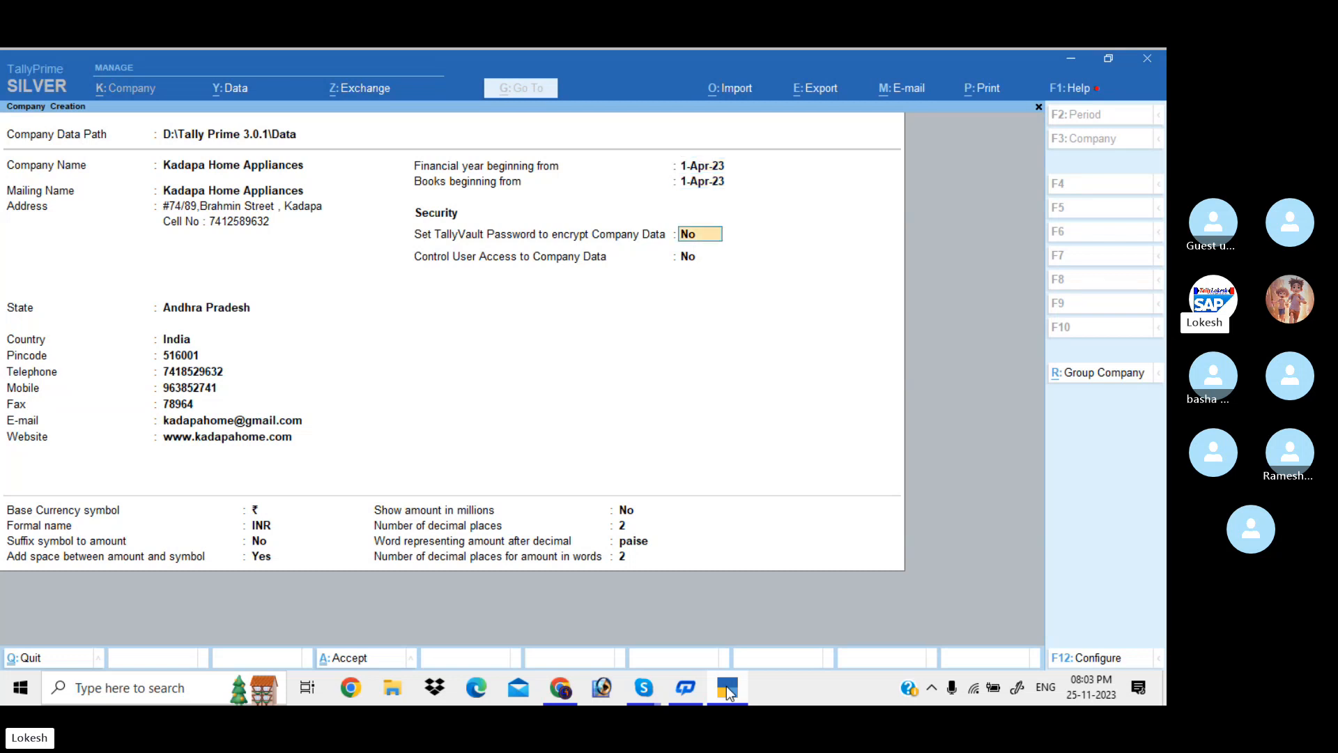
pyautogui.press('Return')
pyautogui.press('Return')
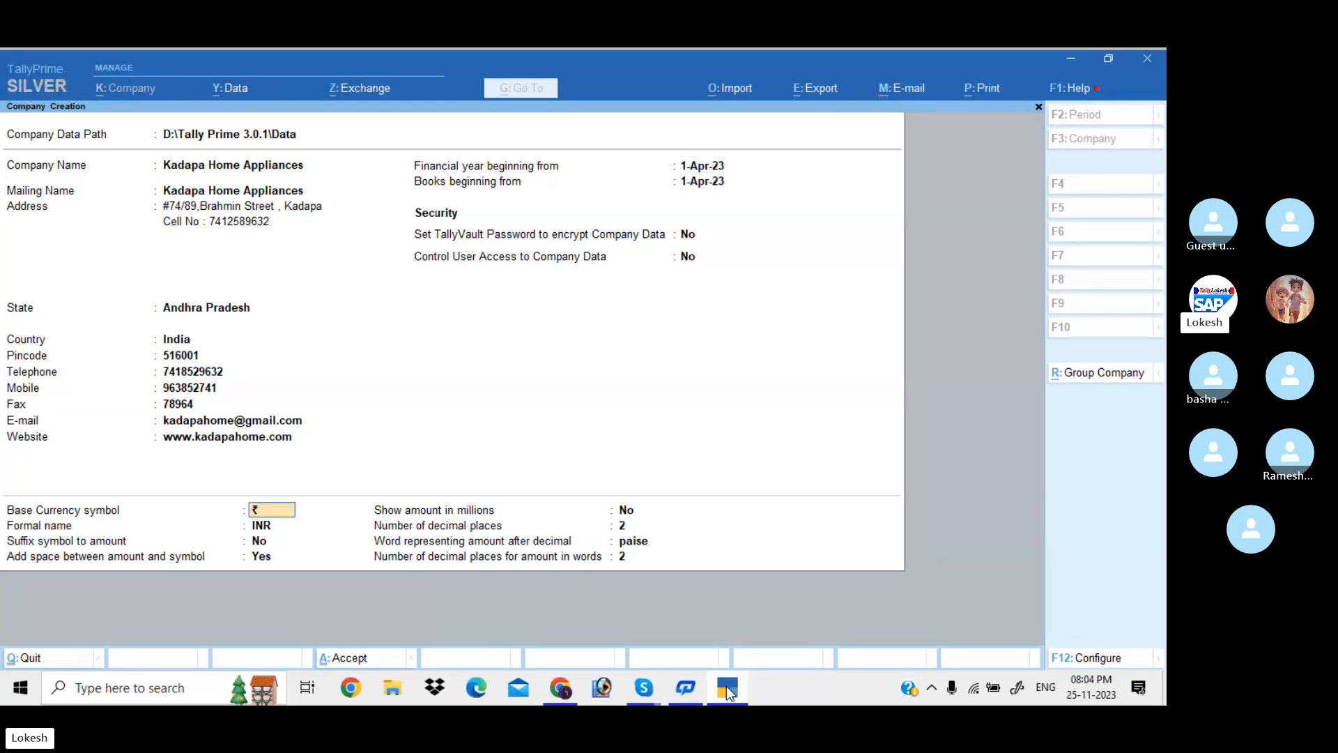
pyautogui.press('Return')
pyautogui.press('Return')
pyautogui.press('Return')
pyautogui.press('Return')
pyautogui.press('Return')
pyautogui.press('Return')
pyautogui.press('Return')
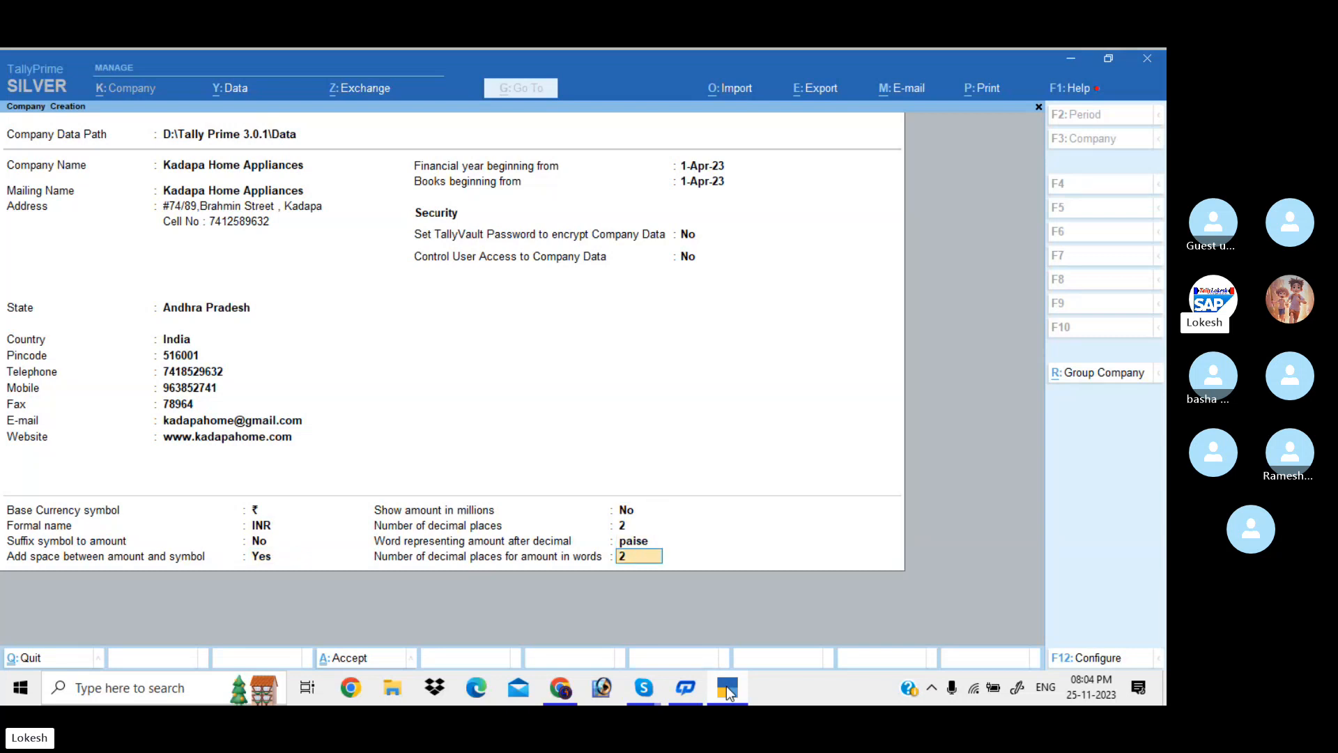
pyautogui.press('Return')
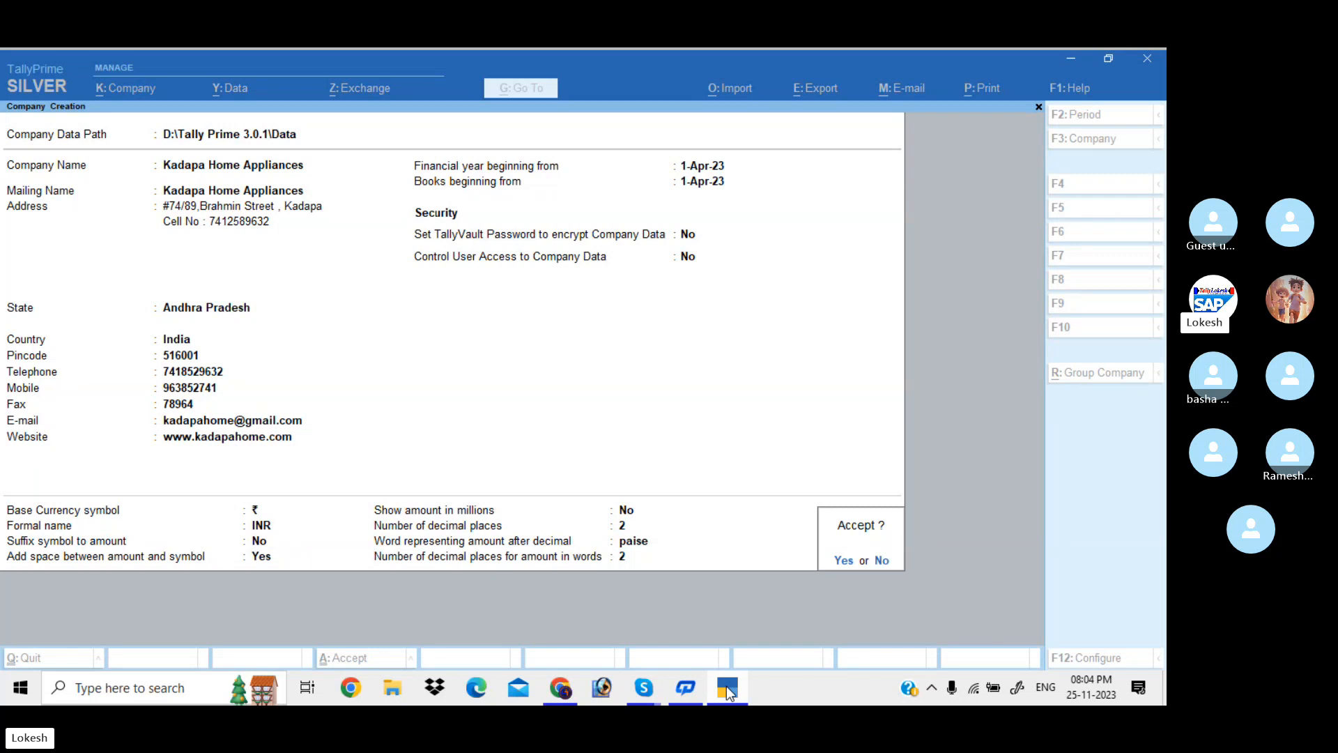
pyautogui.press('Return')
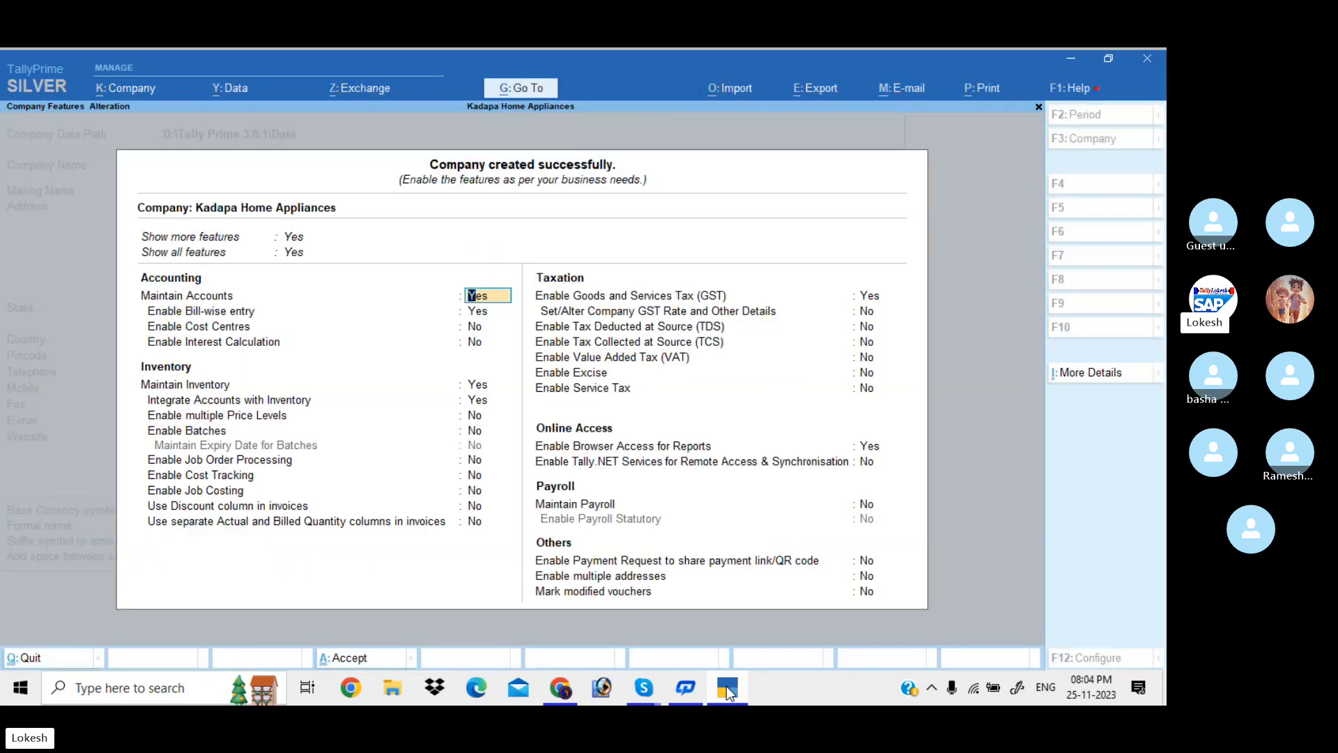
# Set Enable Bill-wise entry to No and keep Enable GST at Yes
pyautogui.press('Return')
pyautogui.write('n')
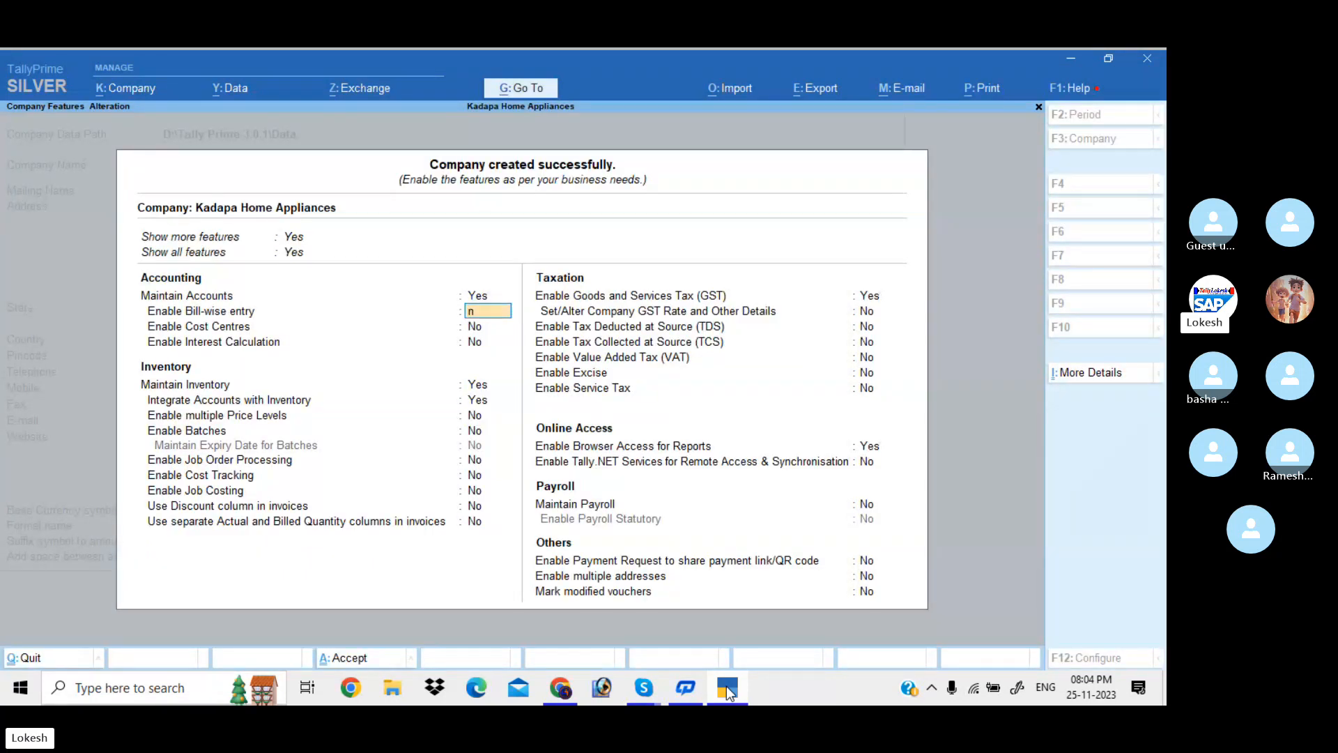
pyautogui.press('Return')
pyautogui.press('Return')
pyautogui.press('Return')
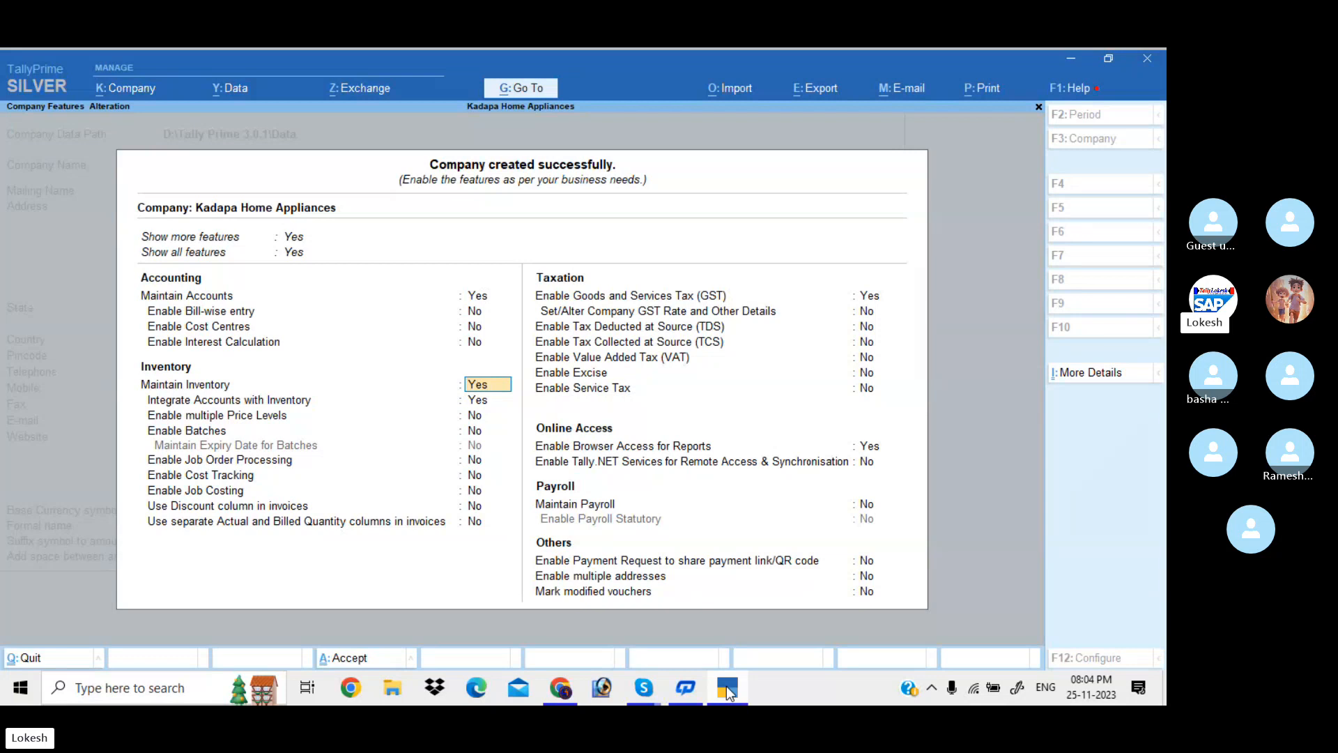
pyautogui.press('Return')
pyautogui.press('Return')
pyautogui.press('Return')
pyautogui.press('Return')
pyautogui.press('Return')
pyautogui.press('Return')
pyautogui.press('Return')
pyautogui.press('Return')
pyautogui.press('Return')
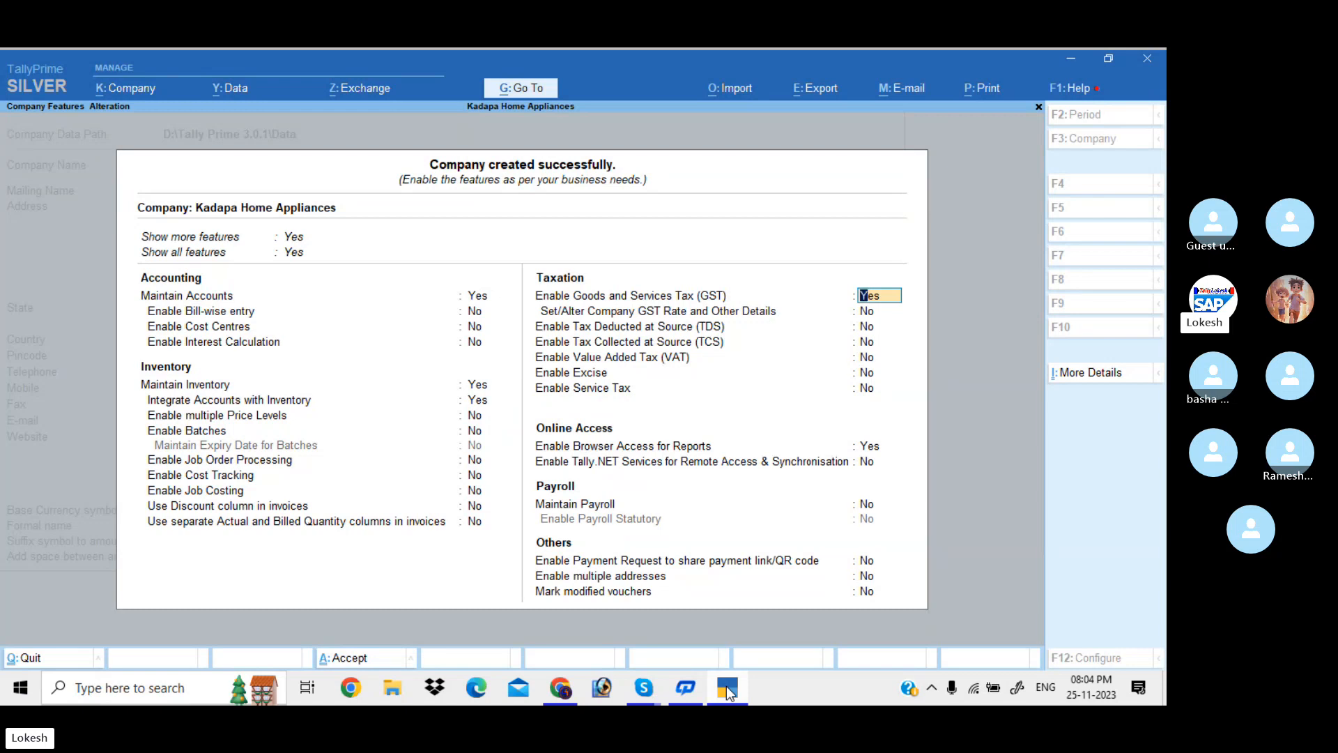
pyautogui.press('Return')
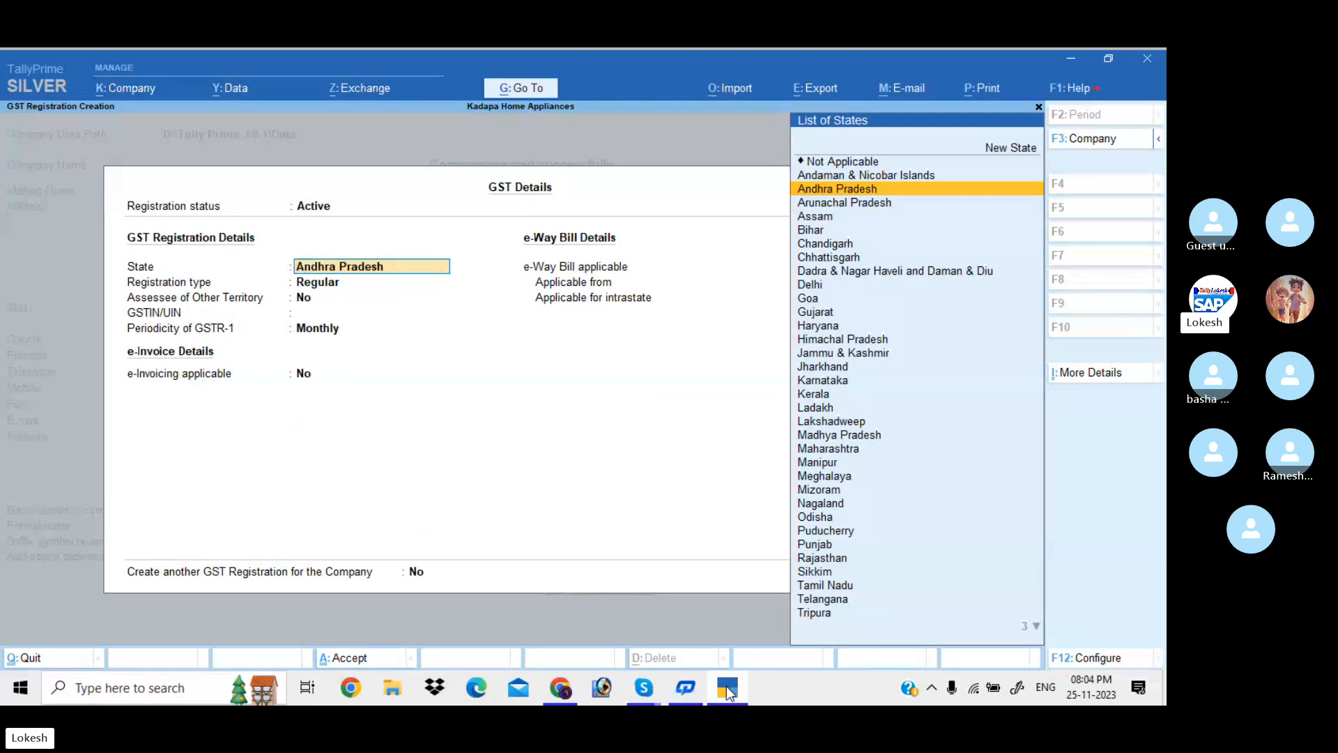
# Keep registration status Active, state Andhra Pradesh and registration type Regular
pyautogui.press('BackSpace')
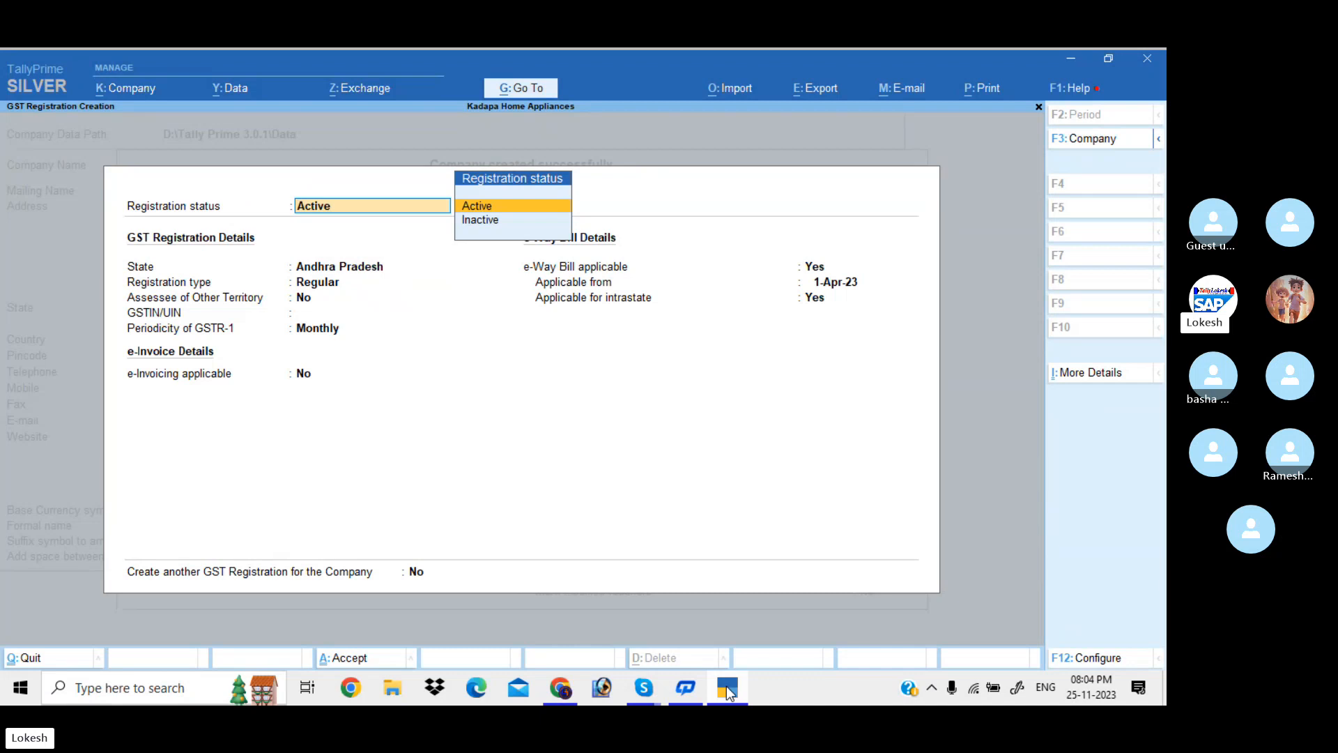
pyautogui.press('Return')
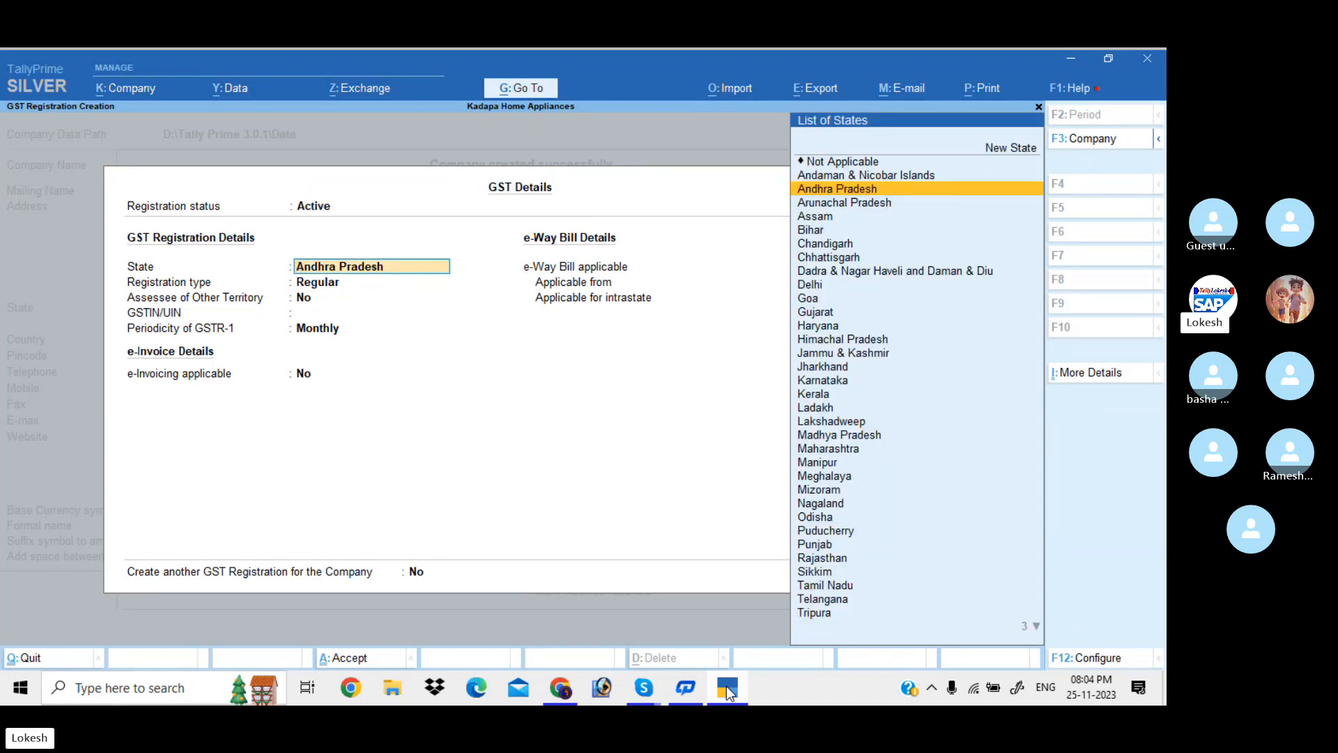
pyautogui.press('Return')
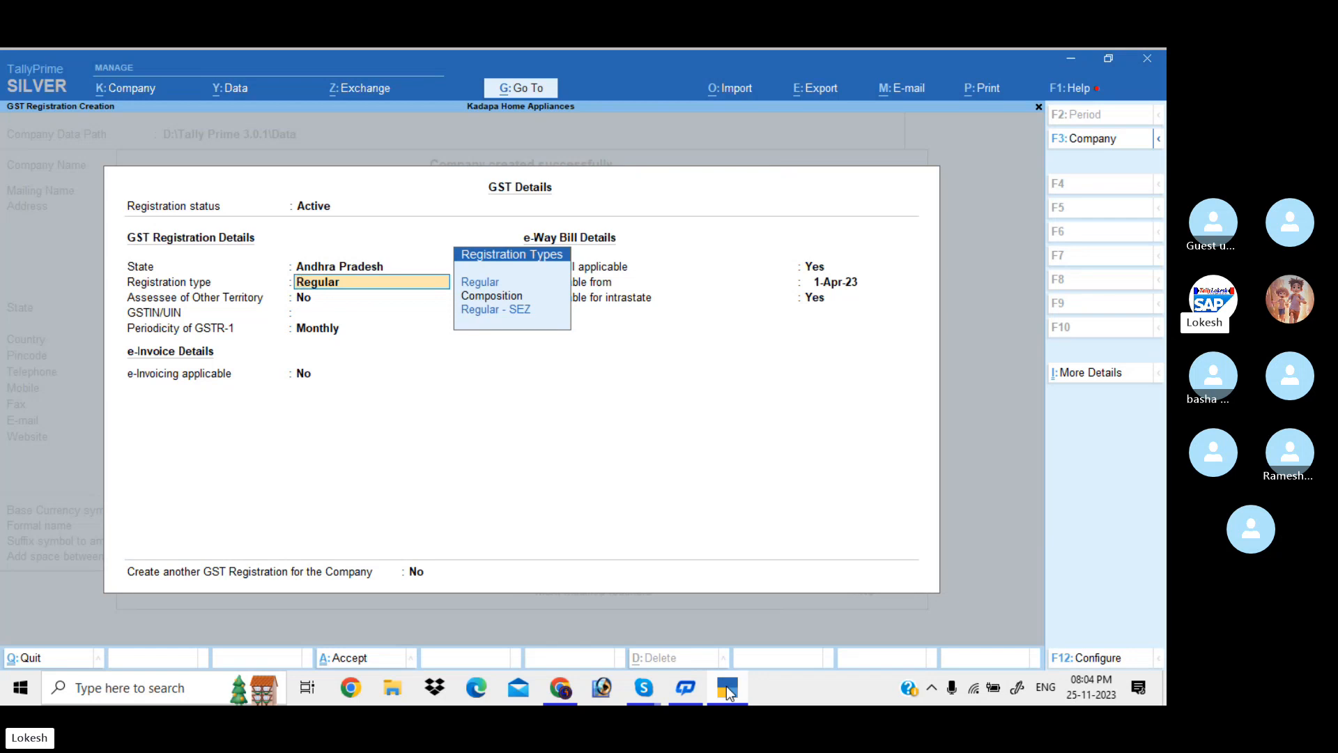
pyautogui.press('Down')
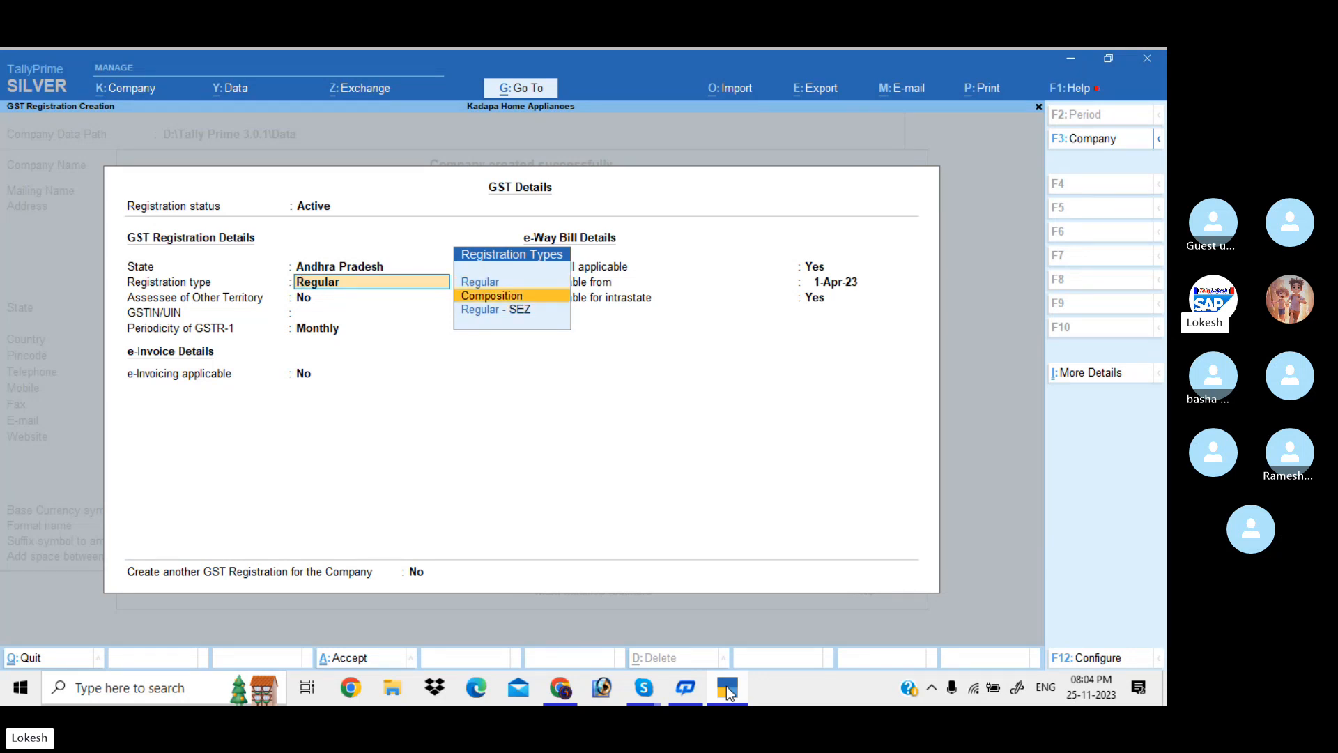
pyautogui.press('Down')
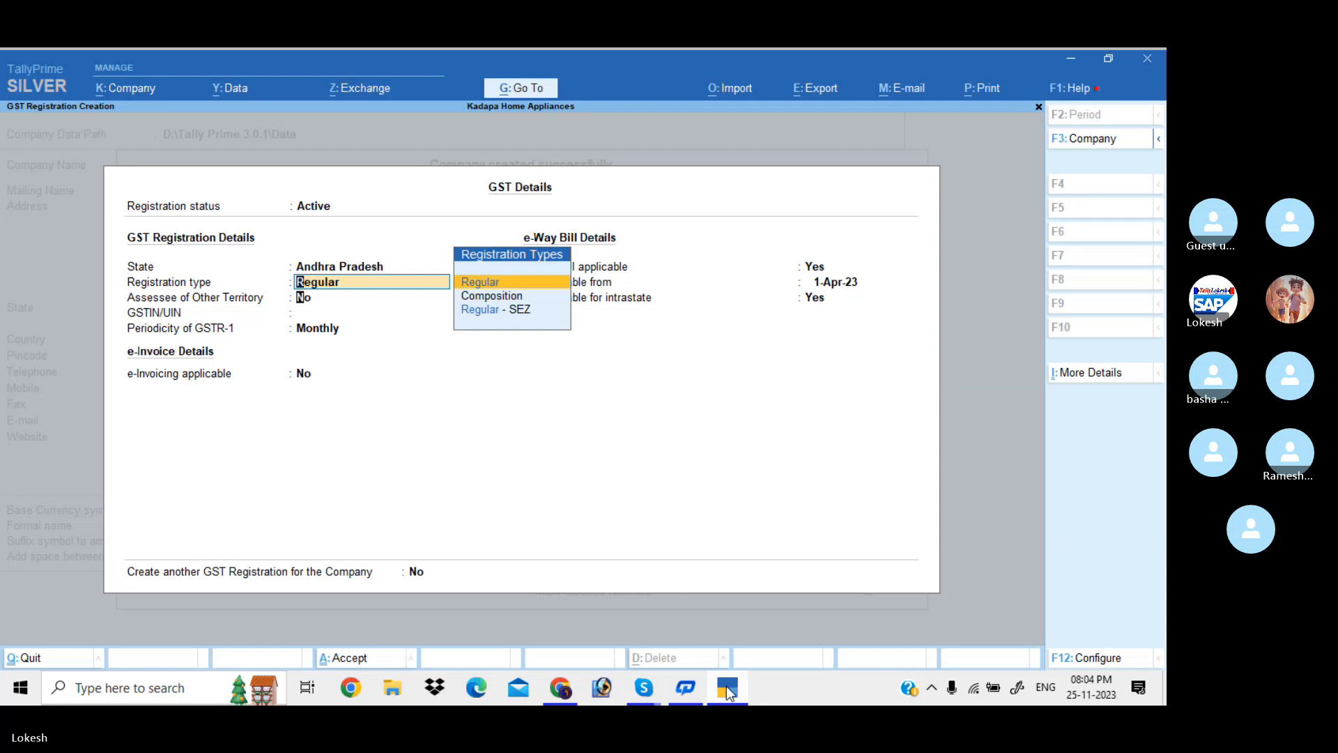
pyautogui.press('Return')
pyautogui.press('Return')
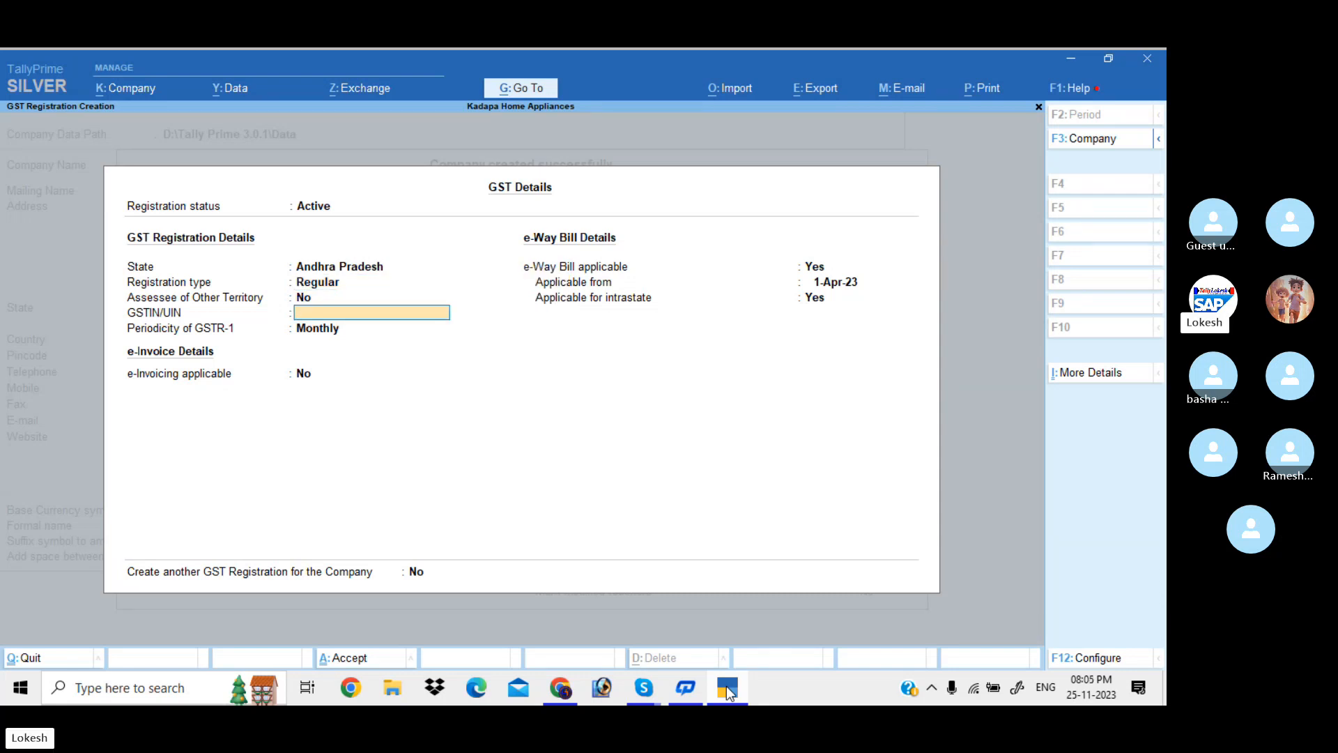
# Enter the company's GSTIN and keep Monthly GSTR-1 and the e-Way Bill defaults
pyautogui.write('37AAAAA147')
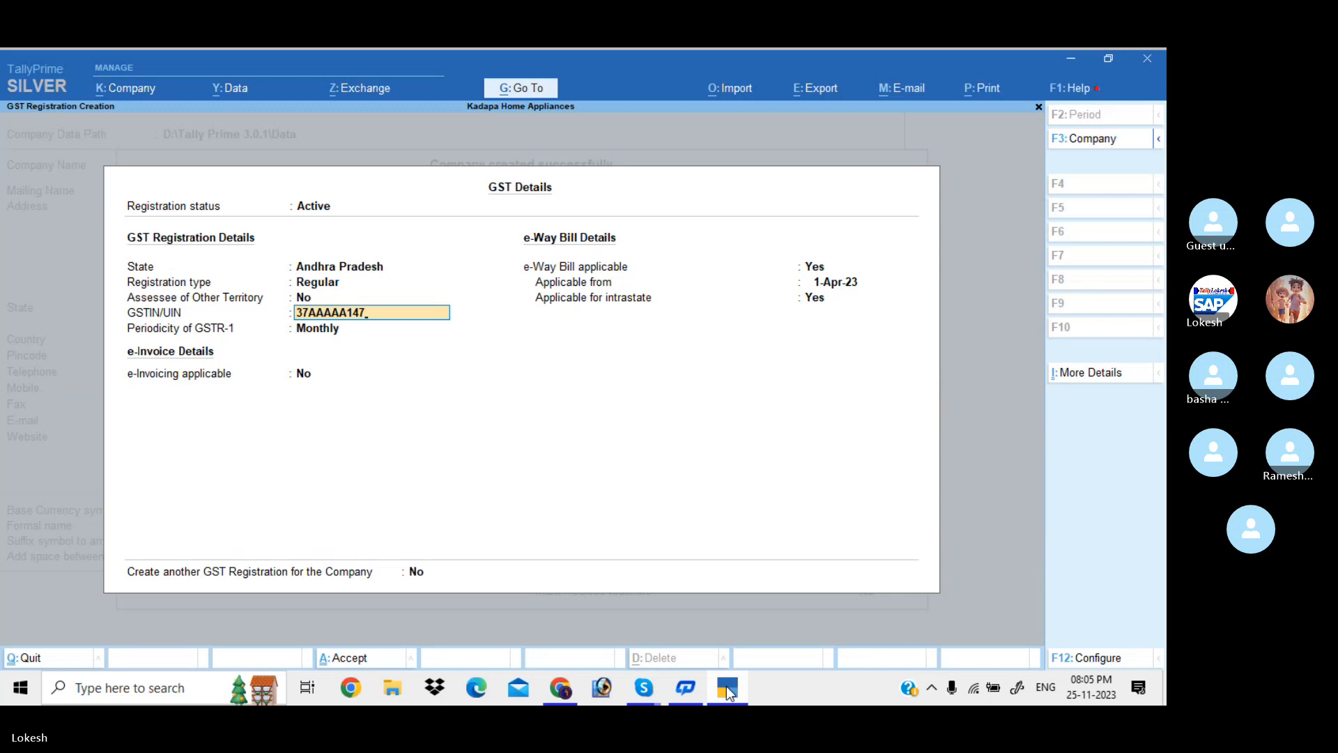
pyautogui.press('BackSpace')
pyautogui.press('BackSpace')
pyautogui.write('234')
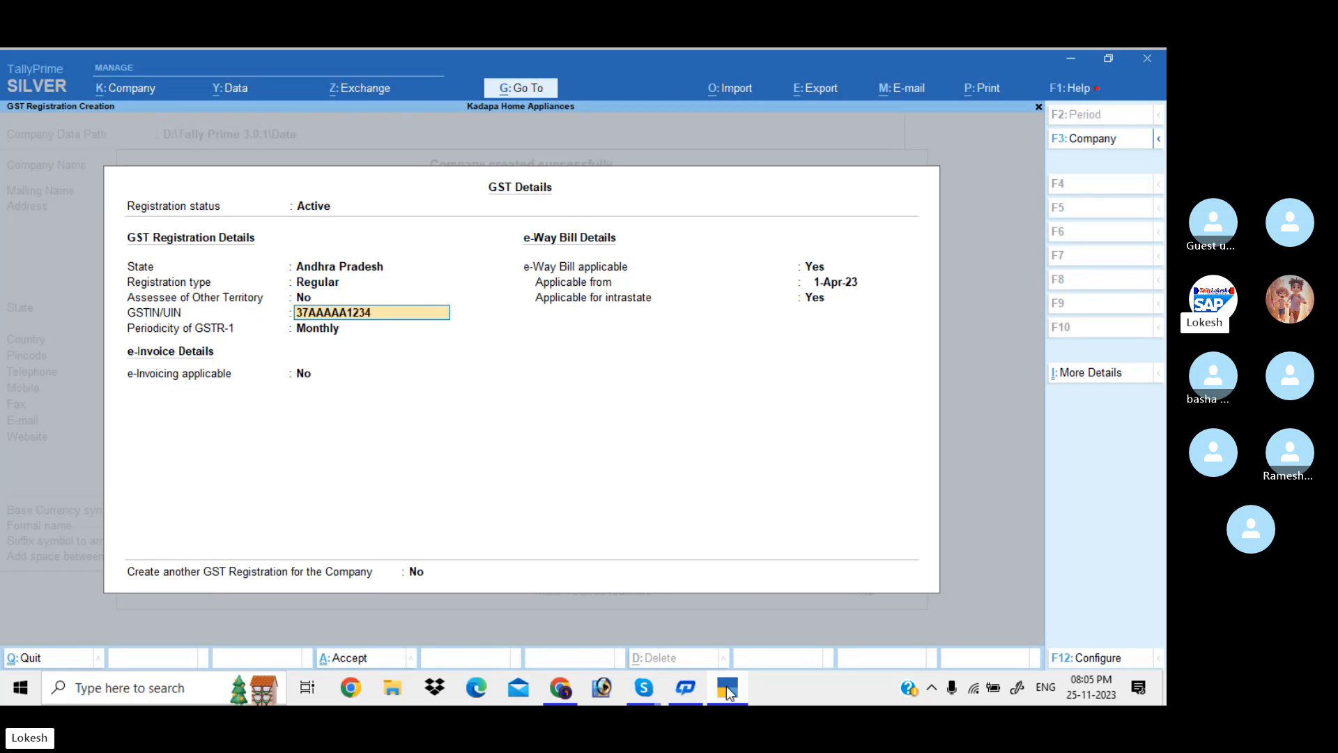
pyautogui.write('A1Z4')
pyautogui.press('Return')
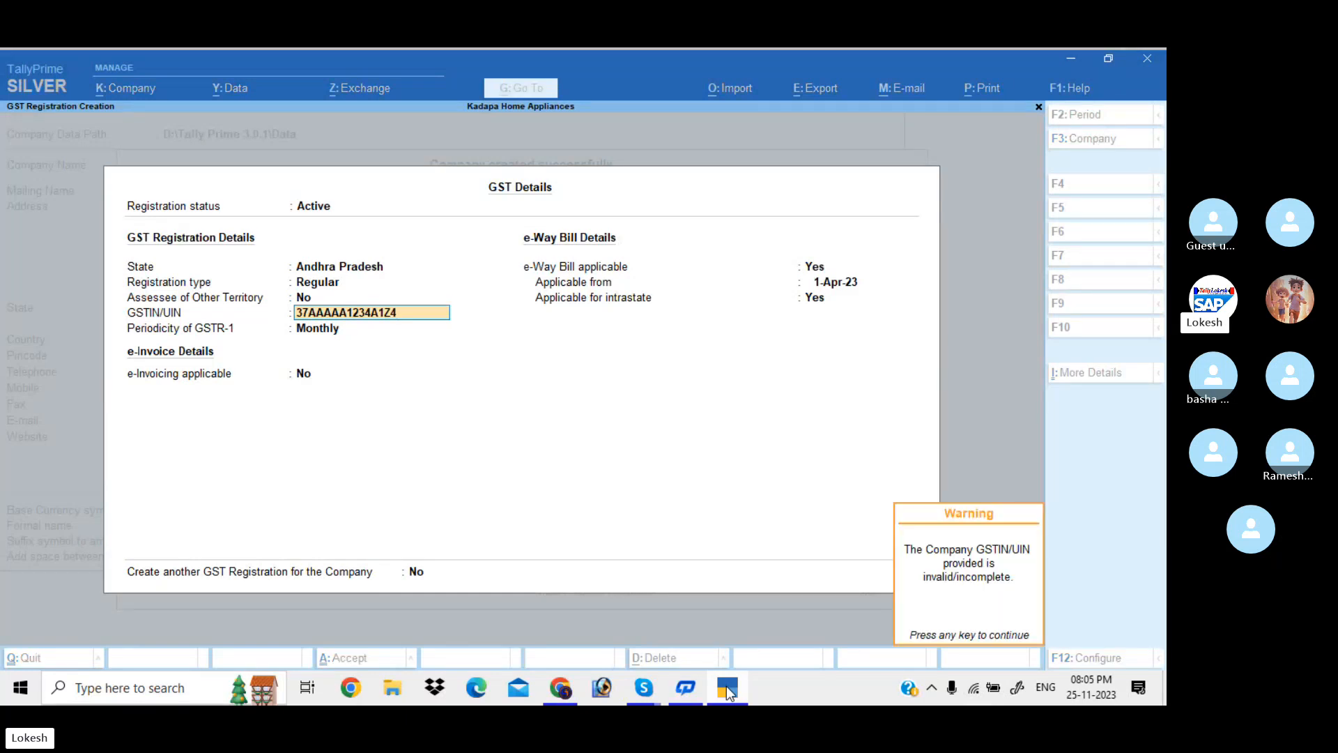
pyautogui.press('Return')
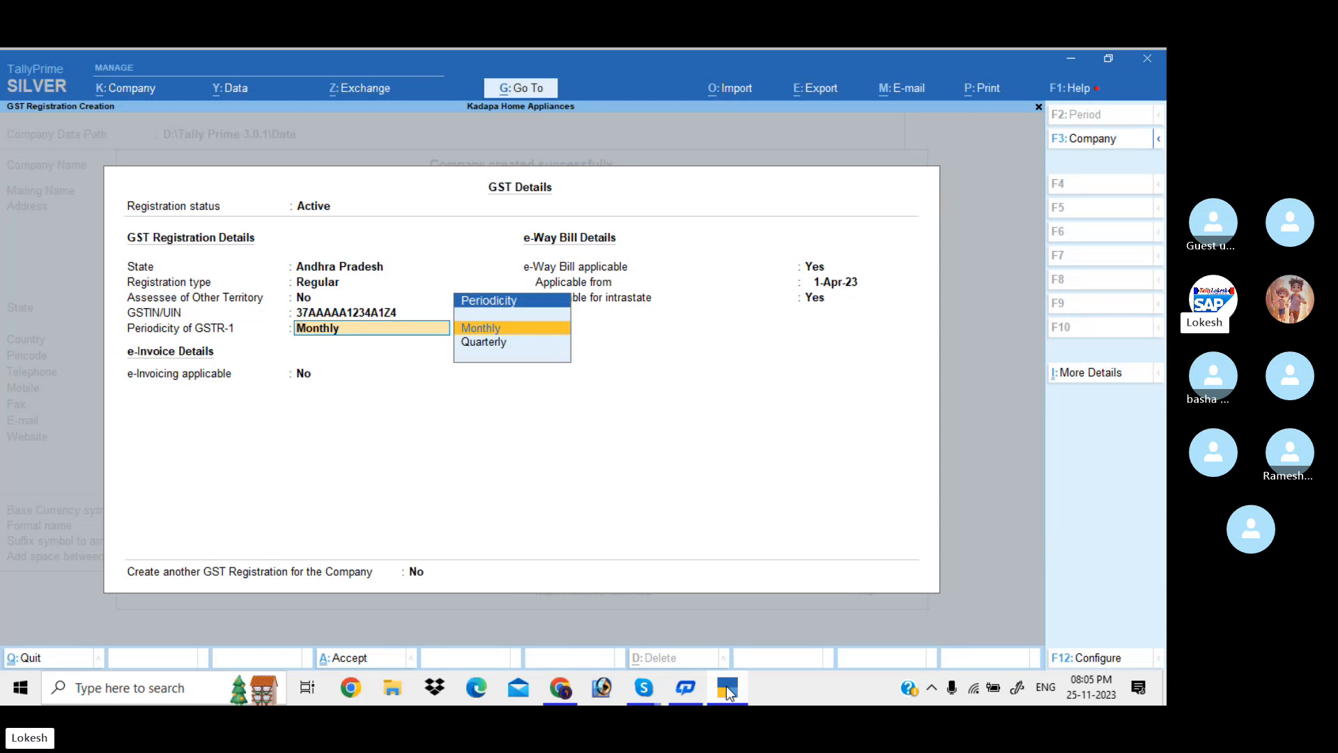
pyautogui.press('Return')
pyautogui.press('Return')
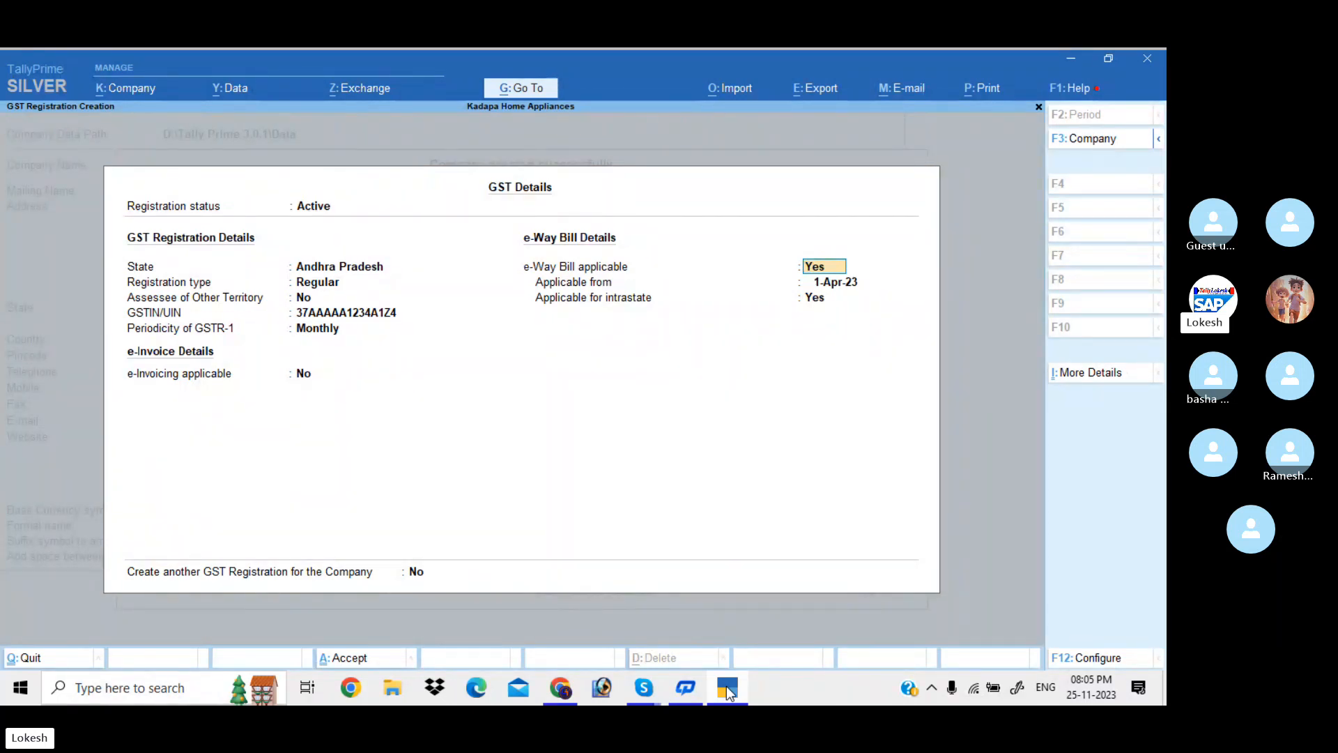
pyautogui.press('Return')
pyautogui.press('Return')
pyautogui.press('Return')
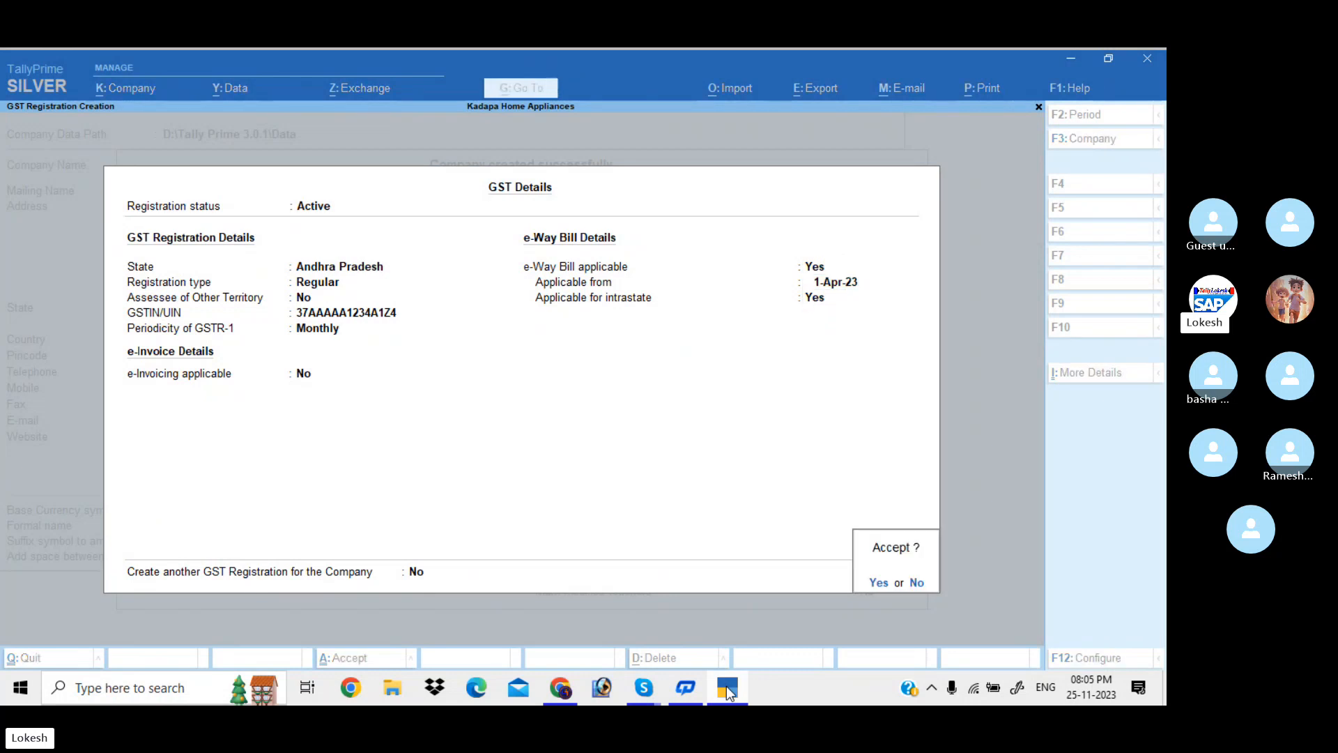
# Set Create another GST Registration to Yes and accept the first registration
pyautogui.press('n')
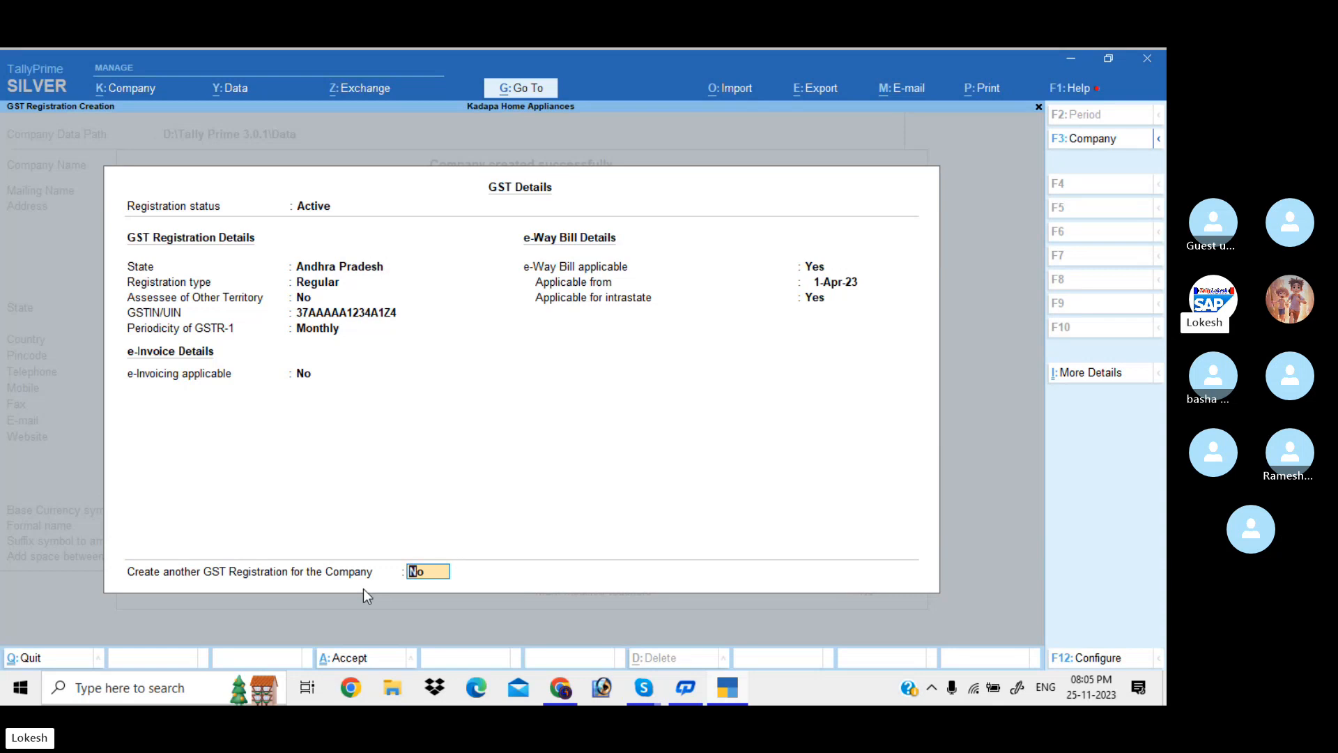
pyautogui.write('Y')
pyautogui.press('Return')
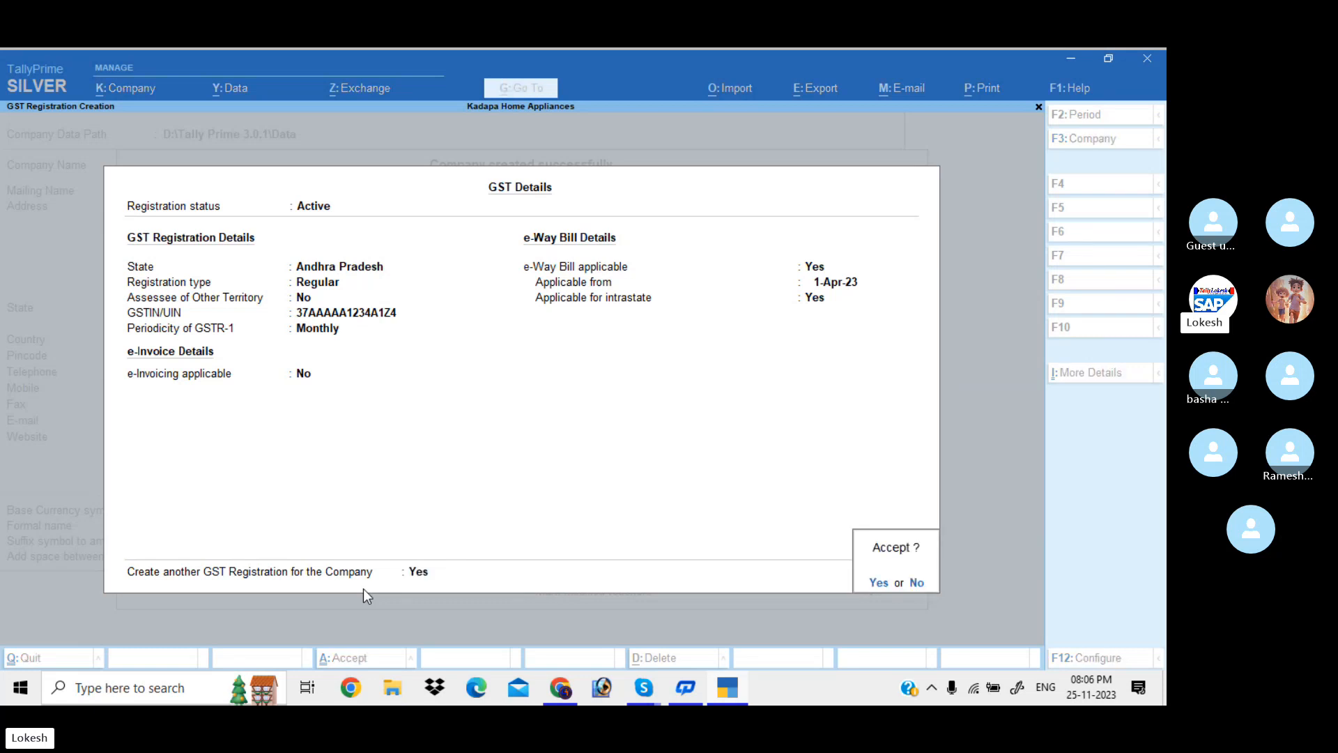
pyautogui.press('y')
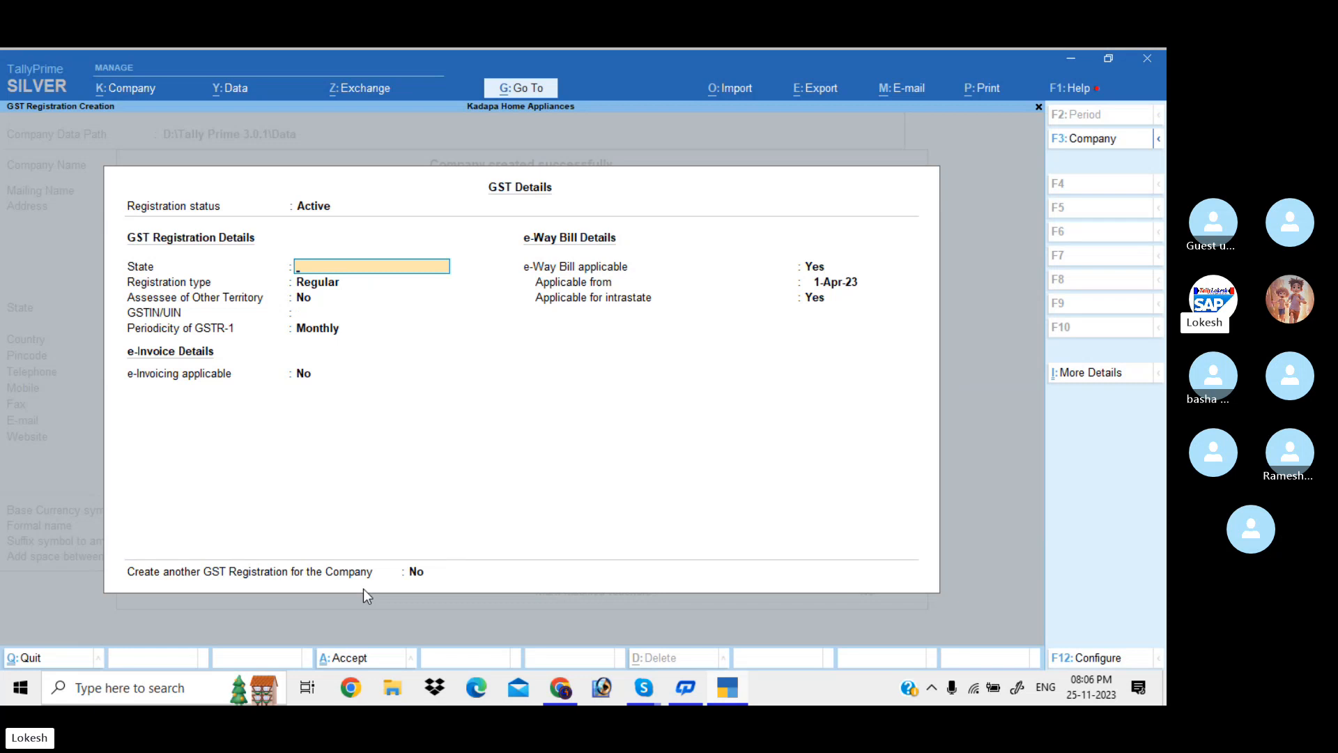
# Set the second registration to Telangana, Regular, with its GSTIN and monthly GSTR-1
pyautogui.write('te')
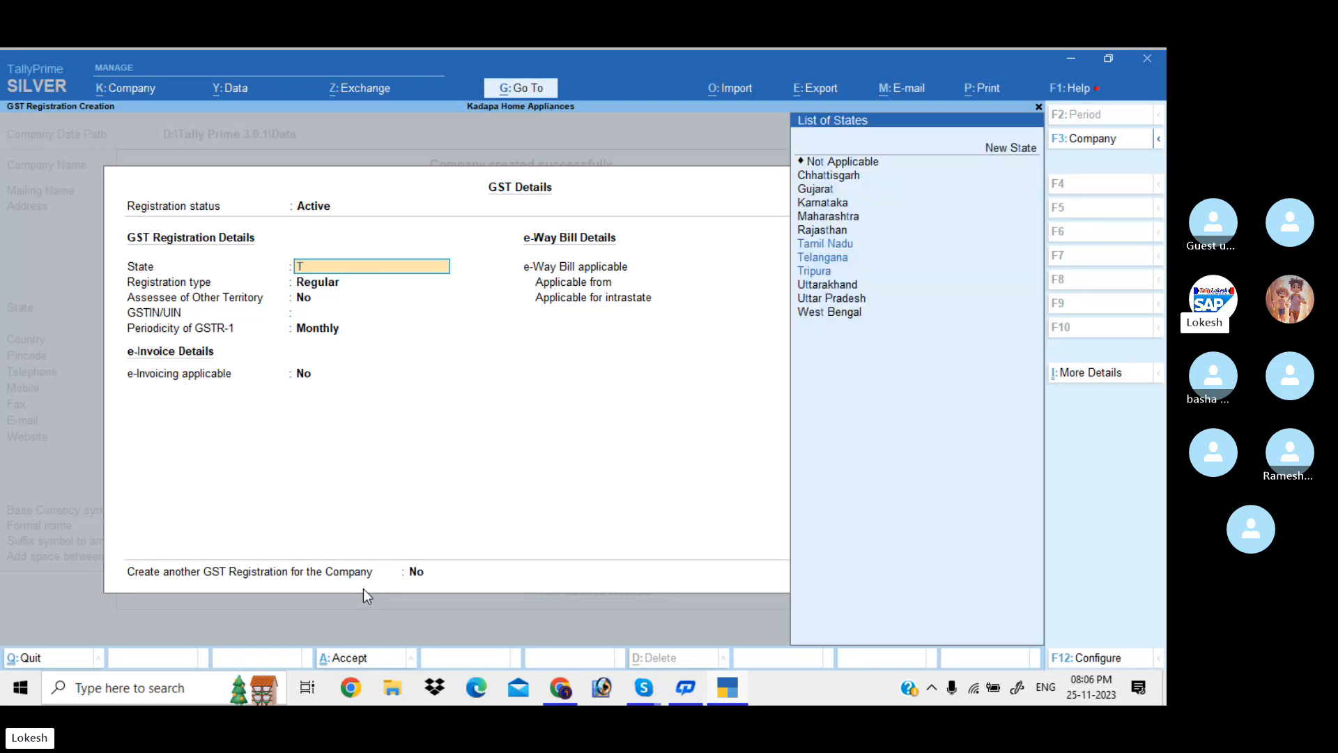
pyautogui.press('Return')
pyautogui.press('Return')
pyautogui.press('Return')
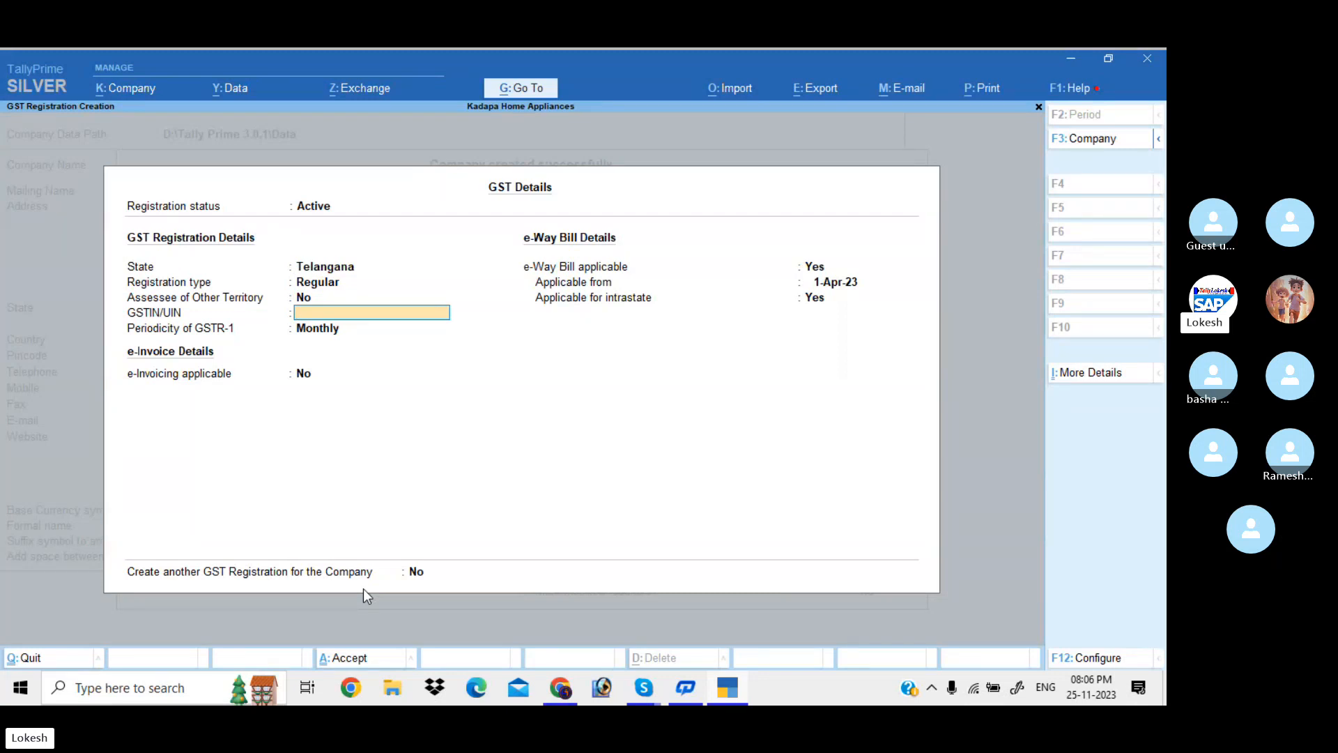
pyautogui.write('36AAAAA1478A')
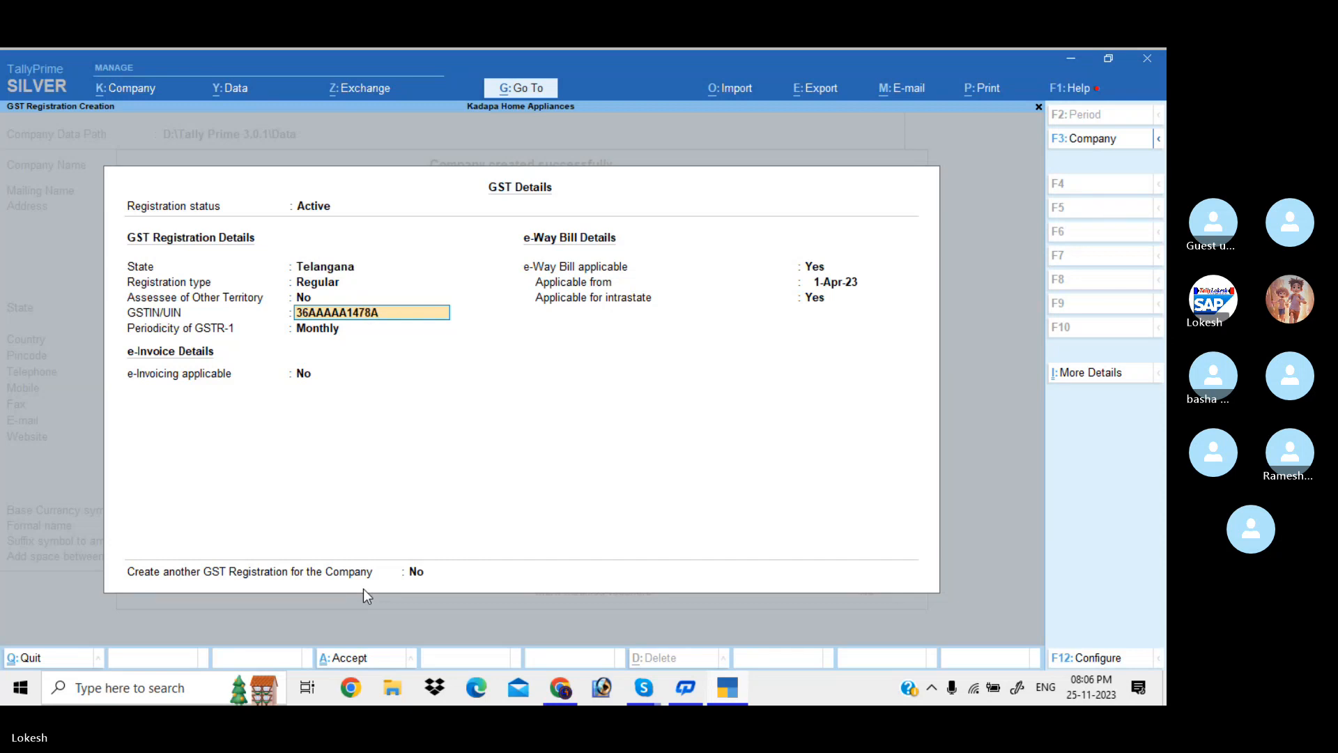
pyautogui.write('1Z8')
pyautogui.press('Return')
pyautogui.press('Return')
pyautogui.press('Return')
pyautogui.press('Return')
pyautogui.press('Return')
pyautogui.press('Return')
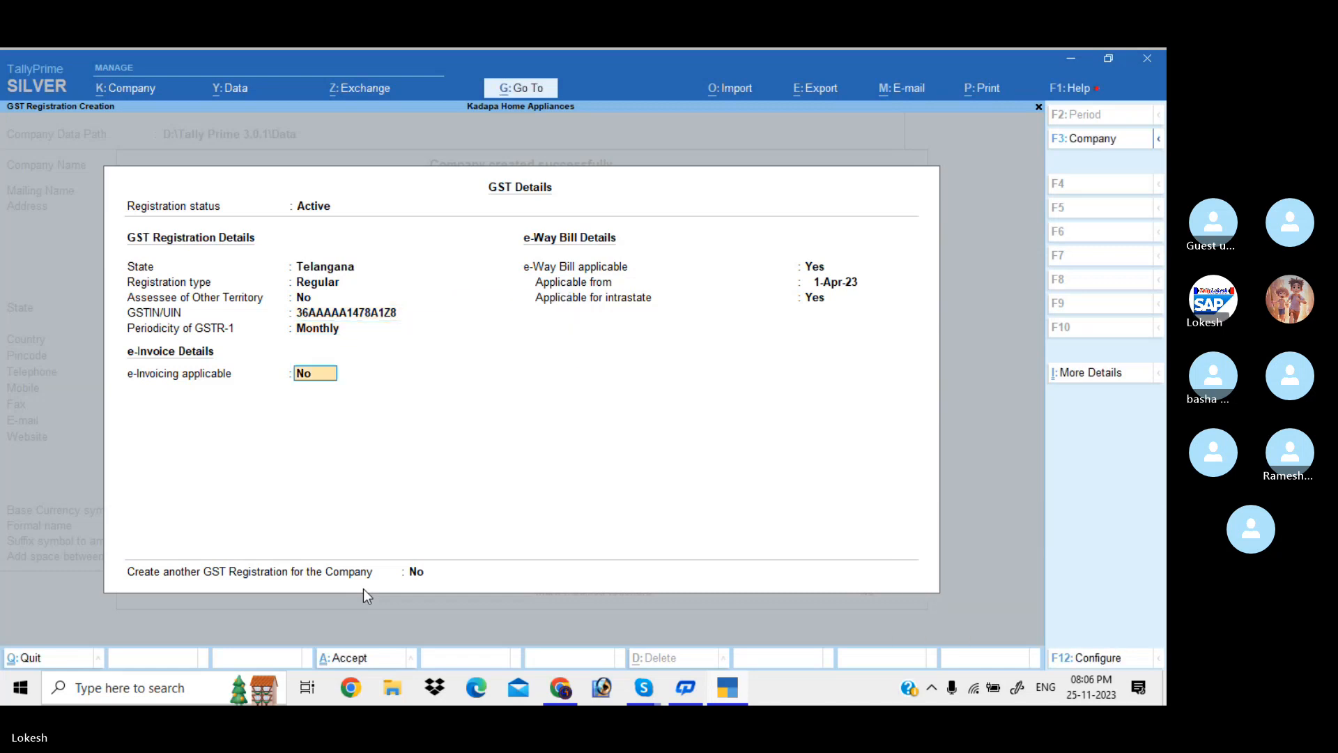
pyautogui.press('Return')
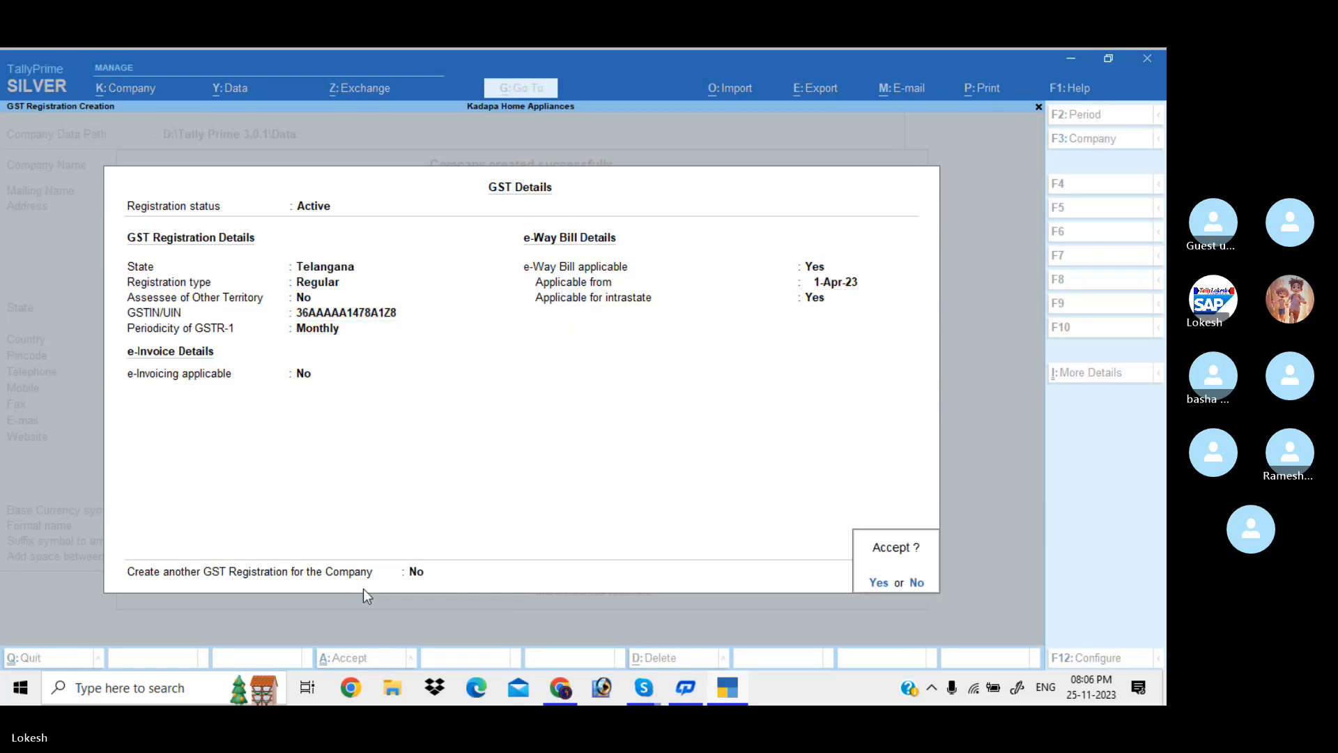
# Accept the Telangana registration and start a third one for Karnataka, Regular type
pyautogui.write('nY')
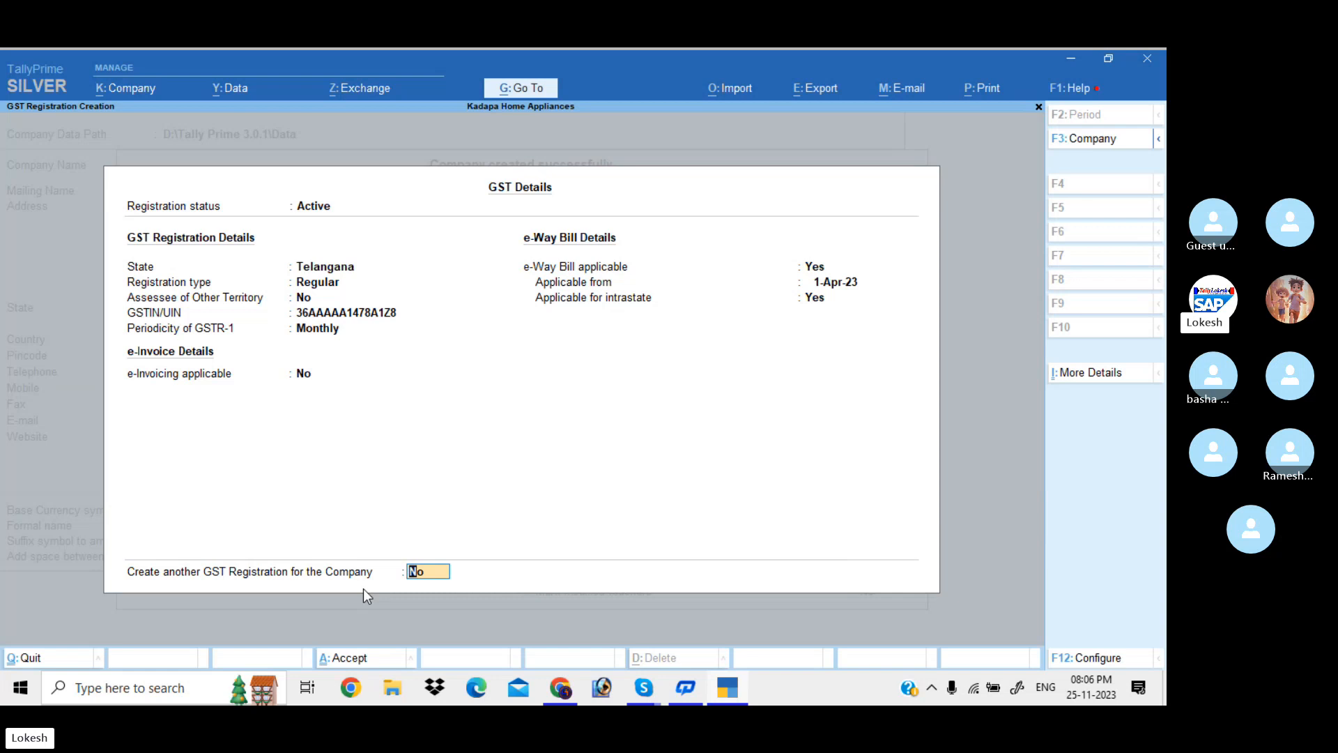
pyautogui.press('Return')
pyautogui.write('y')
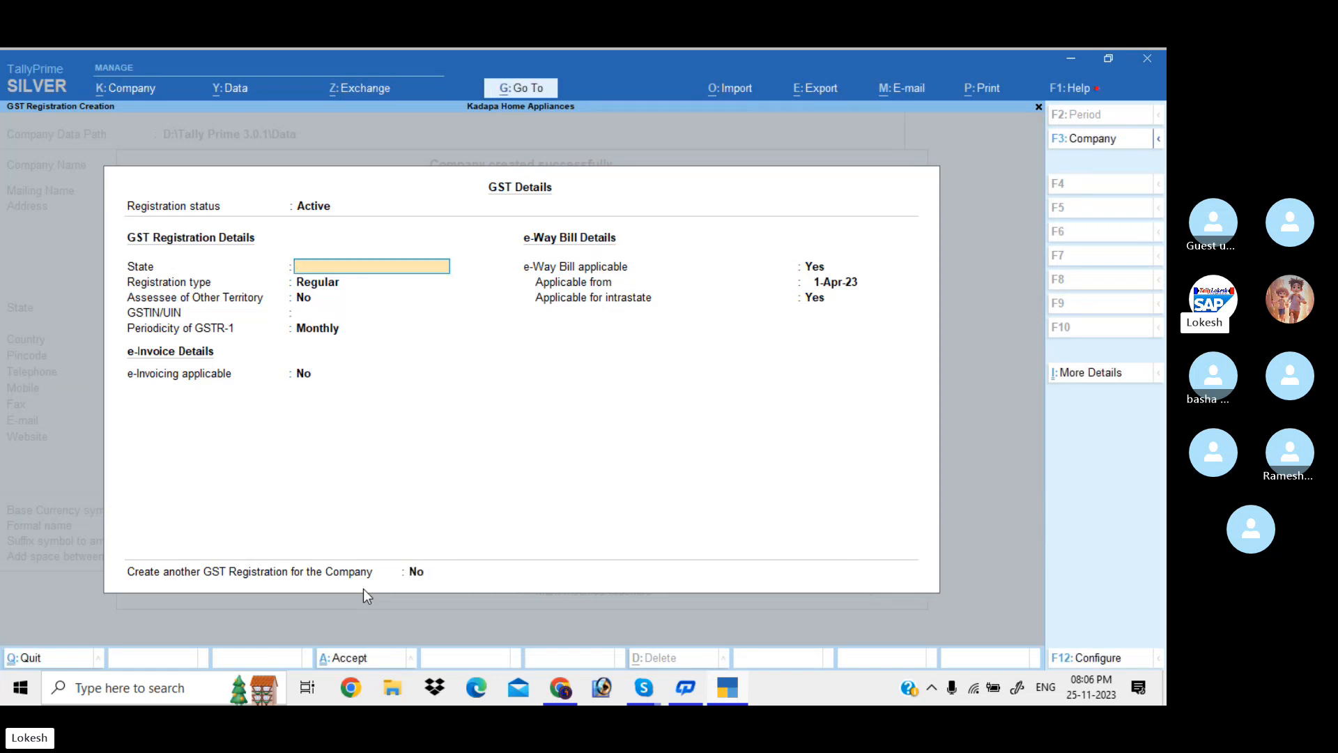
pyautogui.write('KA')
pyautogui.press('Return')
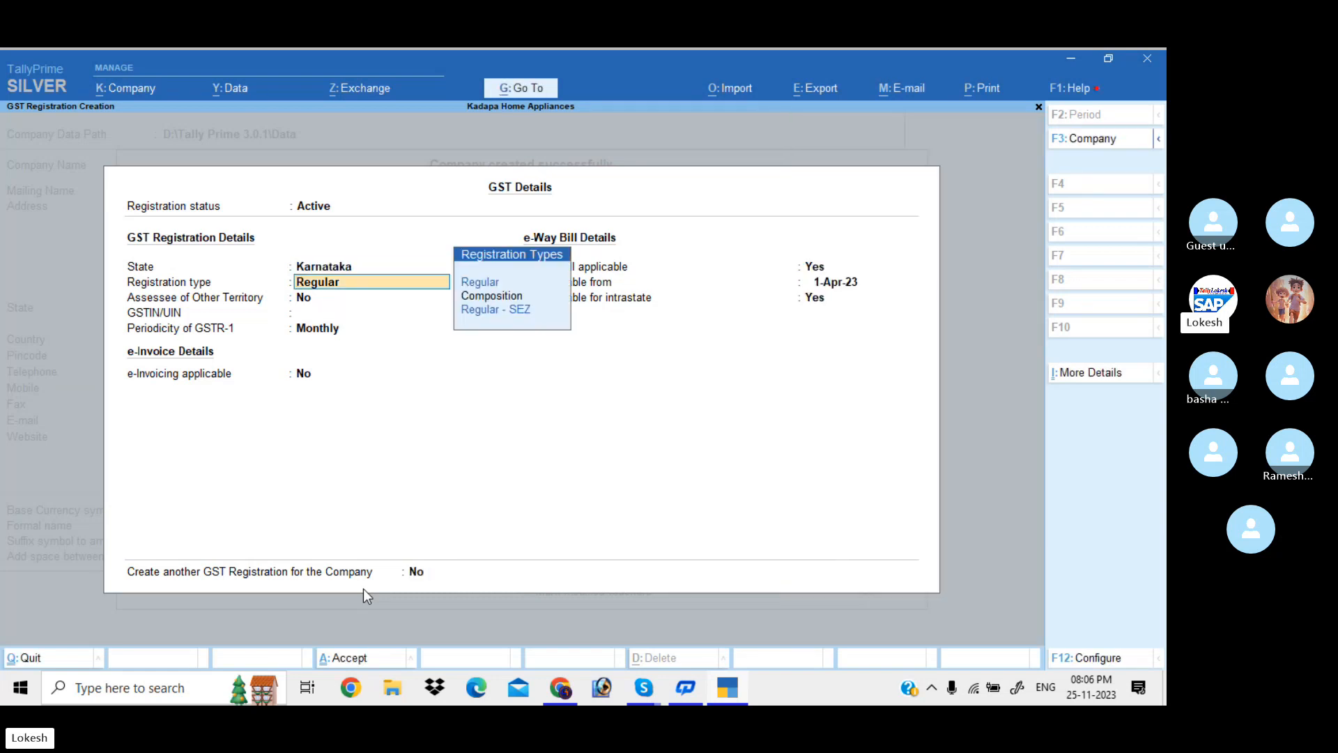
pyautogui.press('Return')
# Enter the Karnataka GSTIN, keep Monthly GSTR-1, choose to create another, and accept
pyautogui.write('29')
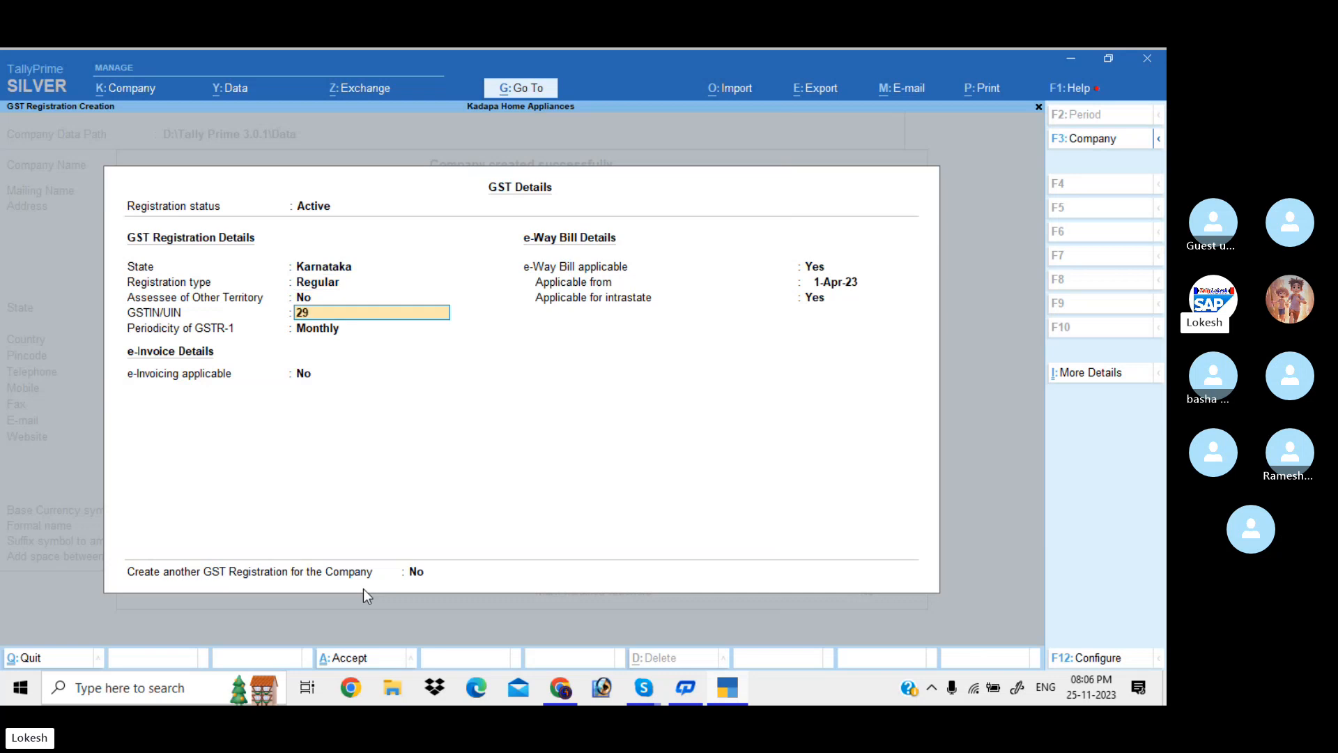
pyautogui.write('AAAAA1479')
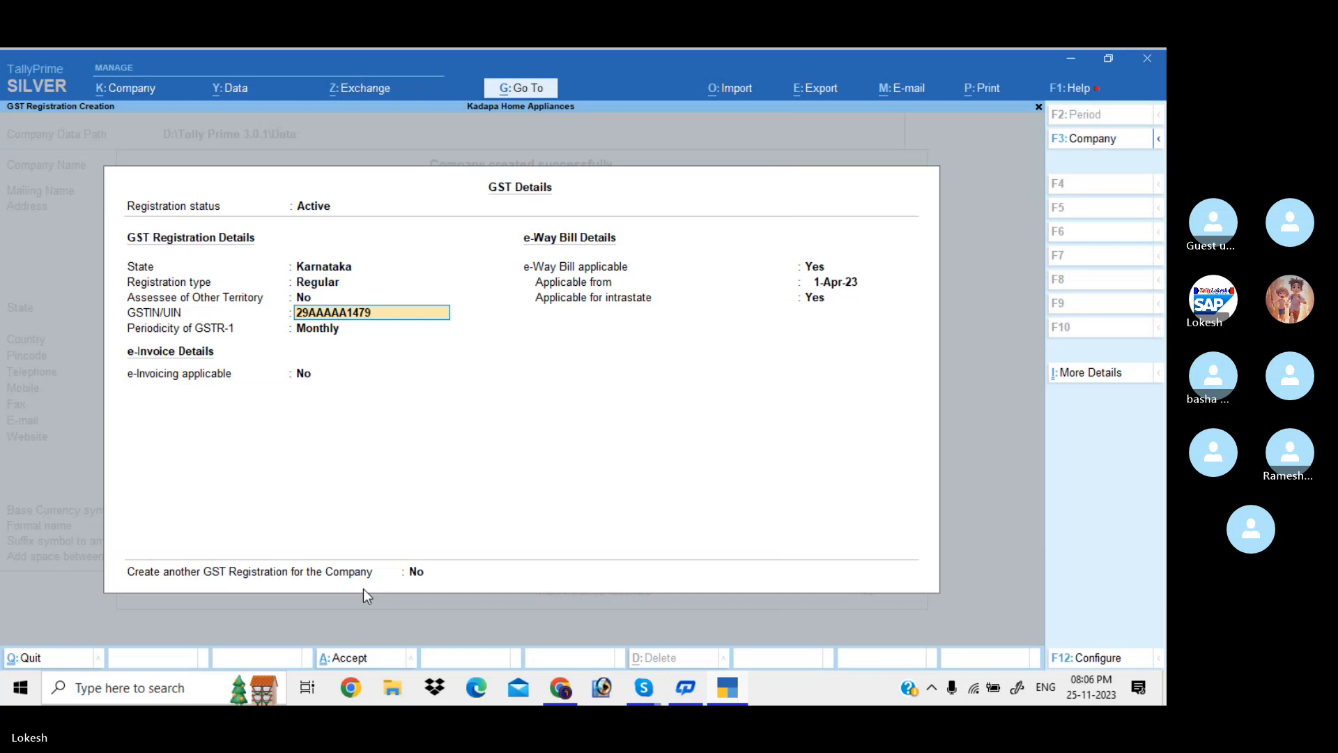
pyautogui.write('A1Z9')
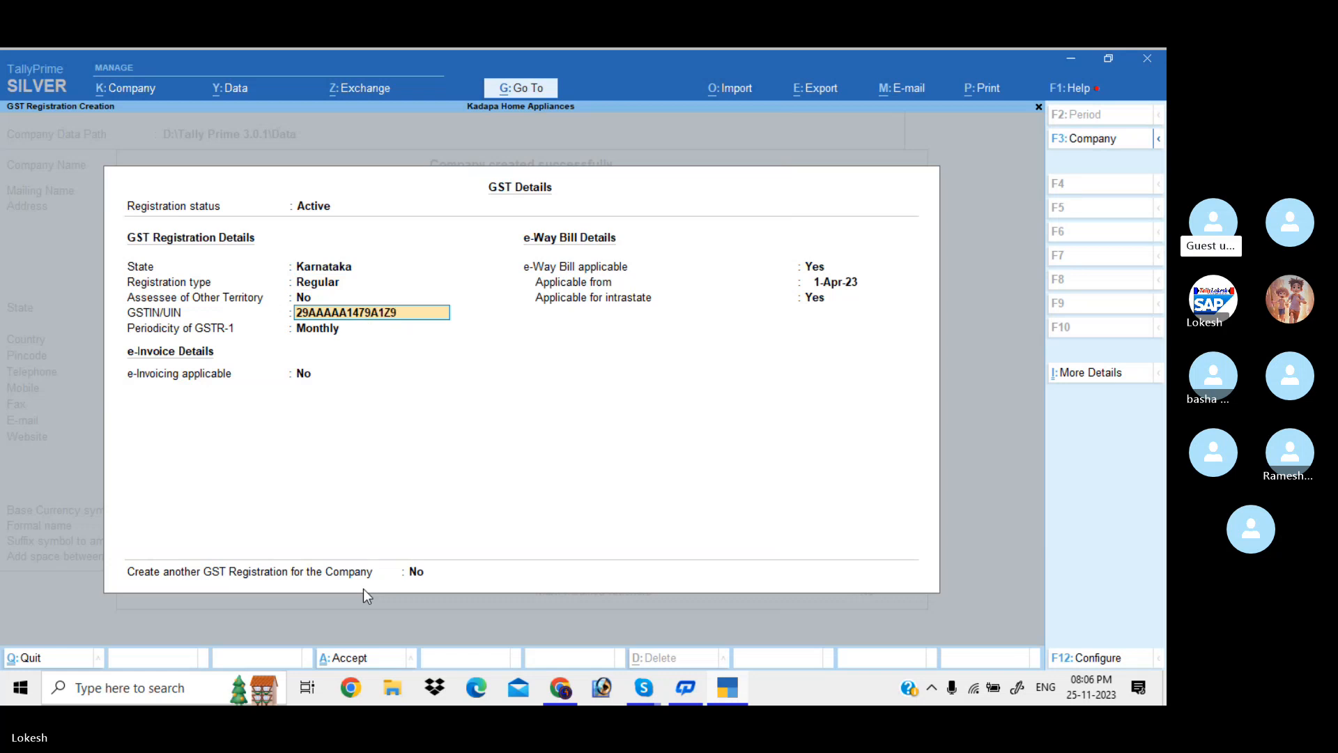
pyautogui.press('Return')
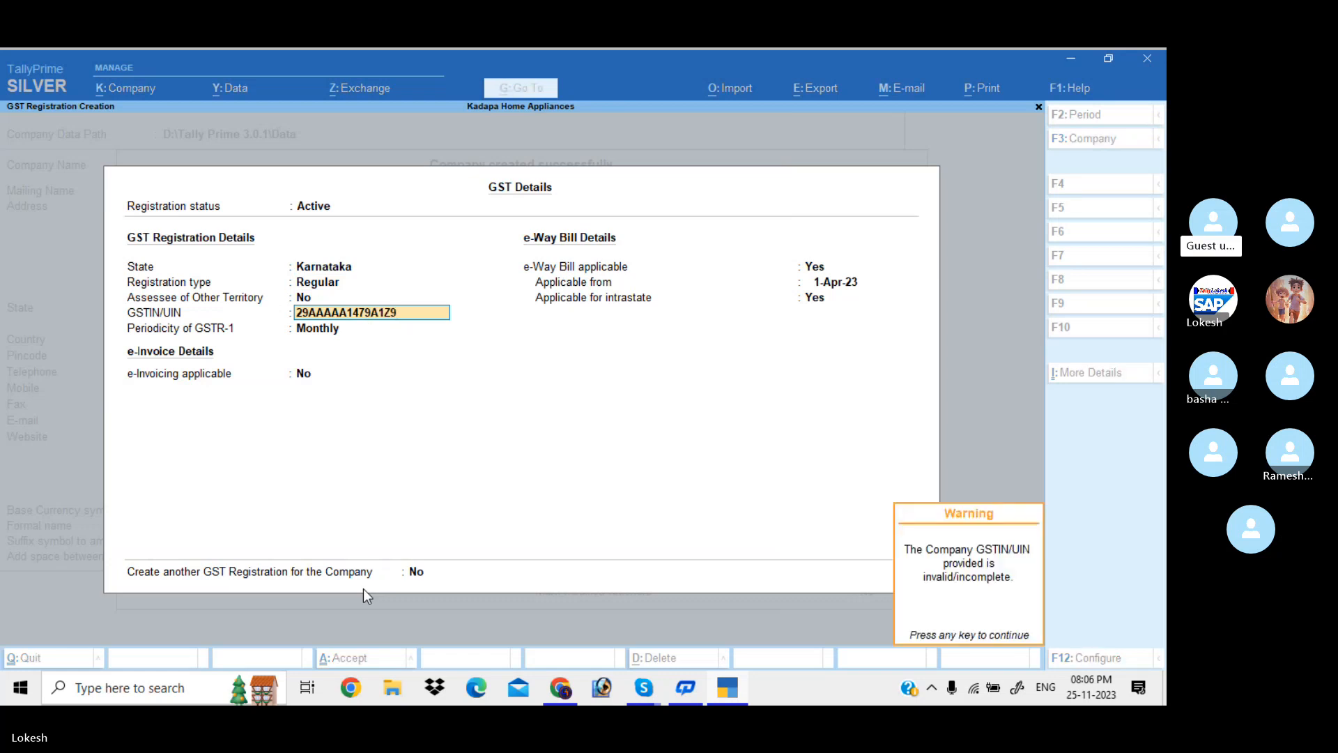
pyautogui.press('Return')
pyautogui.press('Return')
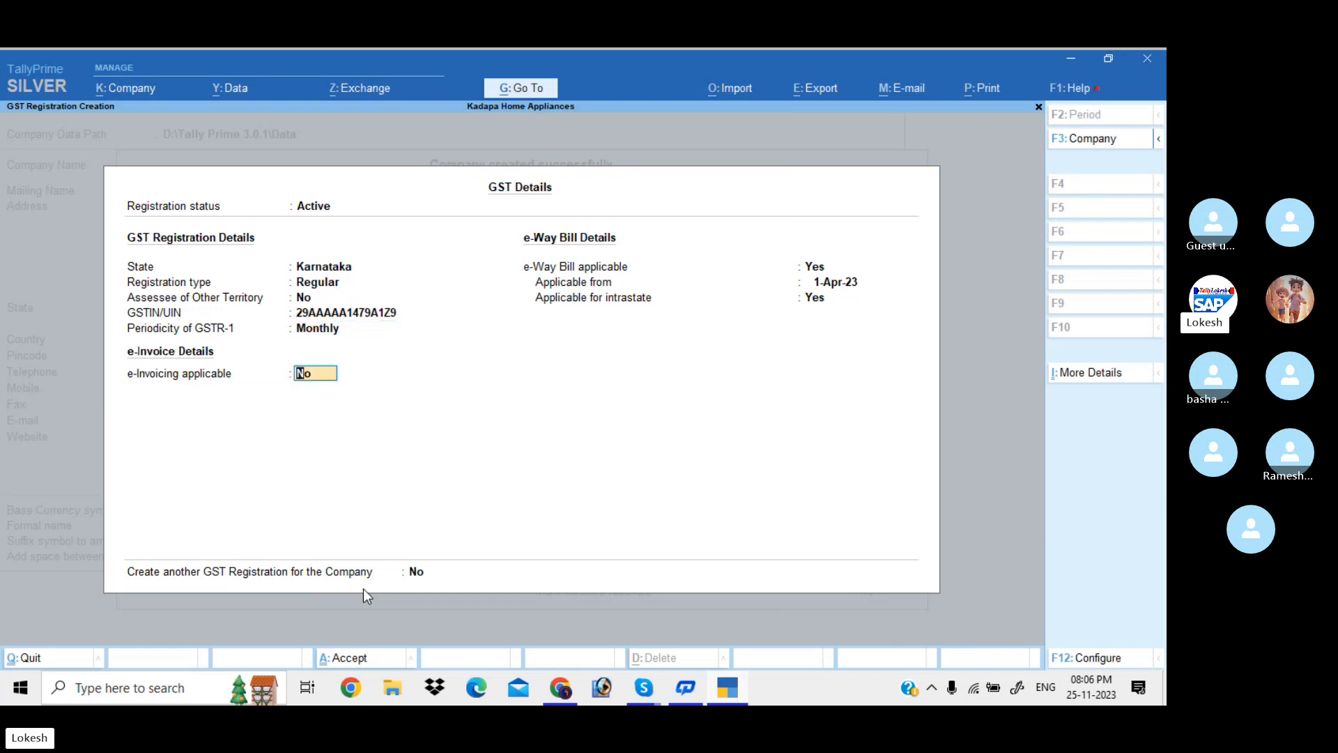
pyautogui.press('Return')
pyautogui.press('Return')
pyautogui.press('Return')
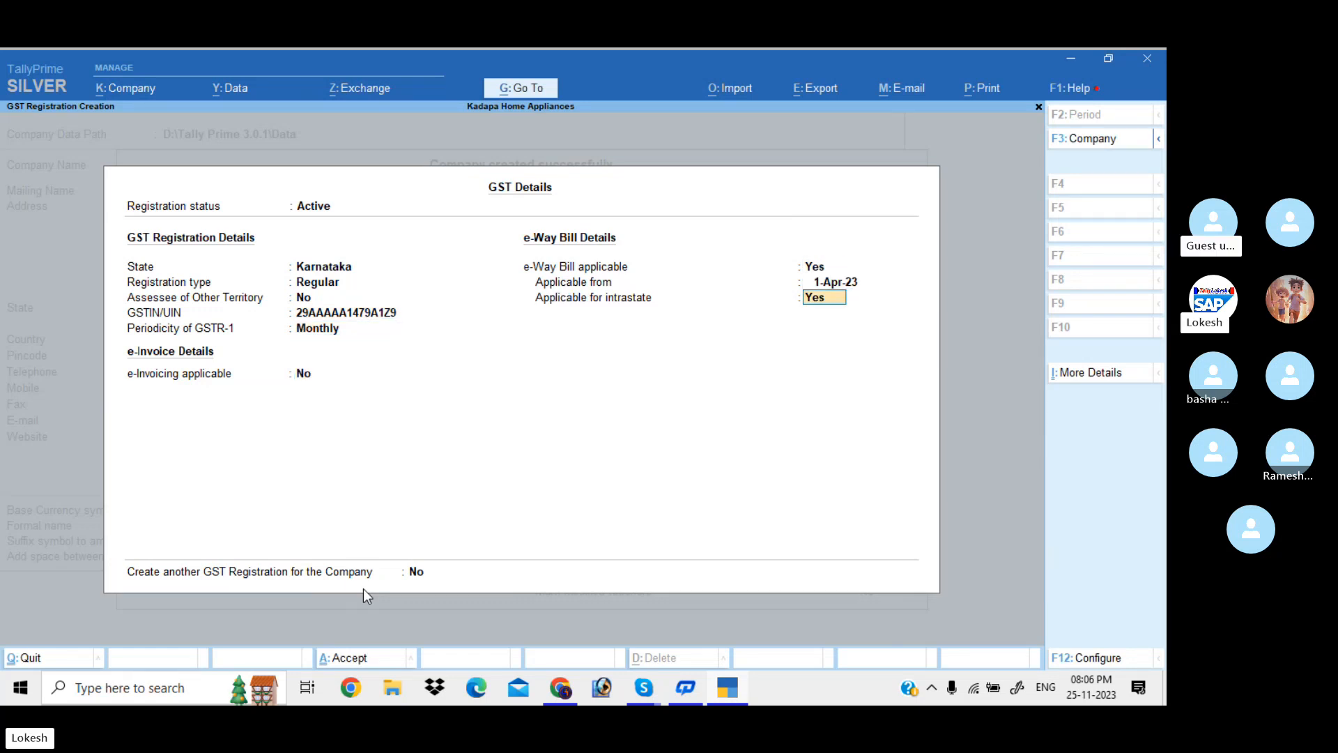
pyautogui.press('BackSpace')
pyautogui.press('Return')
pyautogui.press('Return')
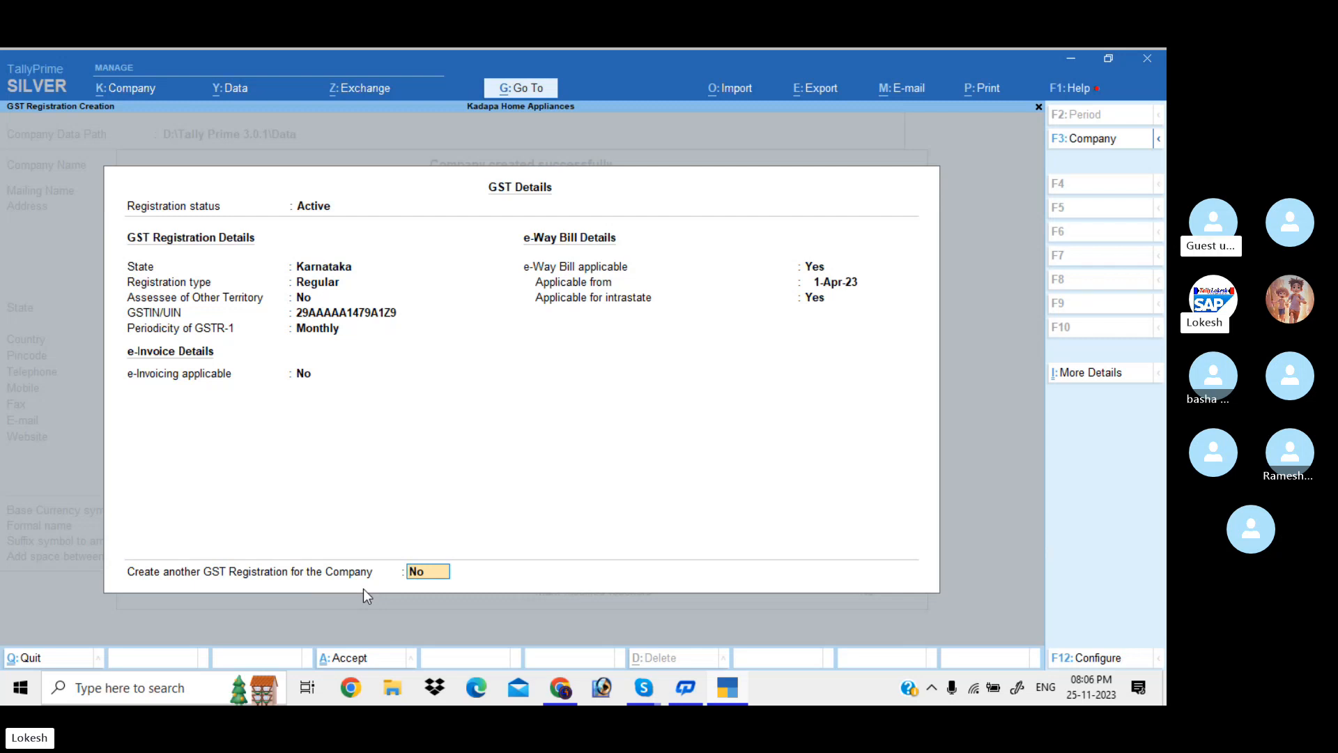
pyautogui.press('y')
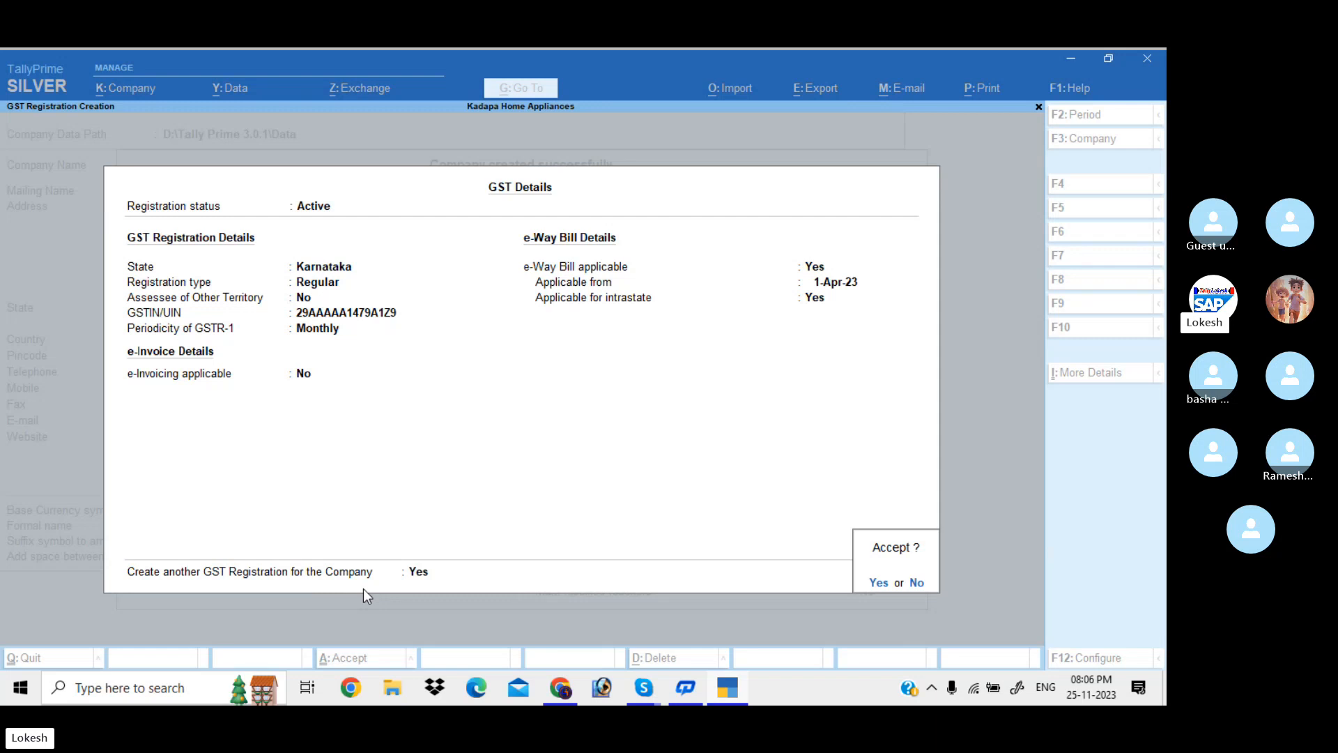
pyautogui.press('Return')
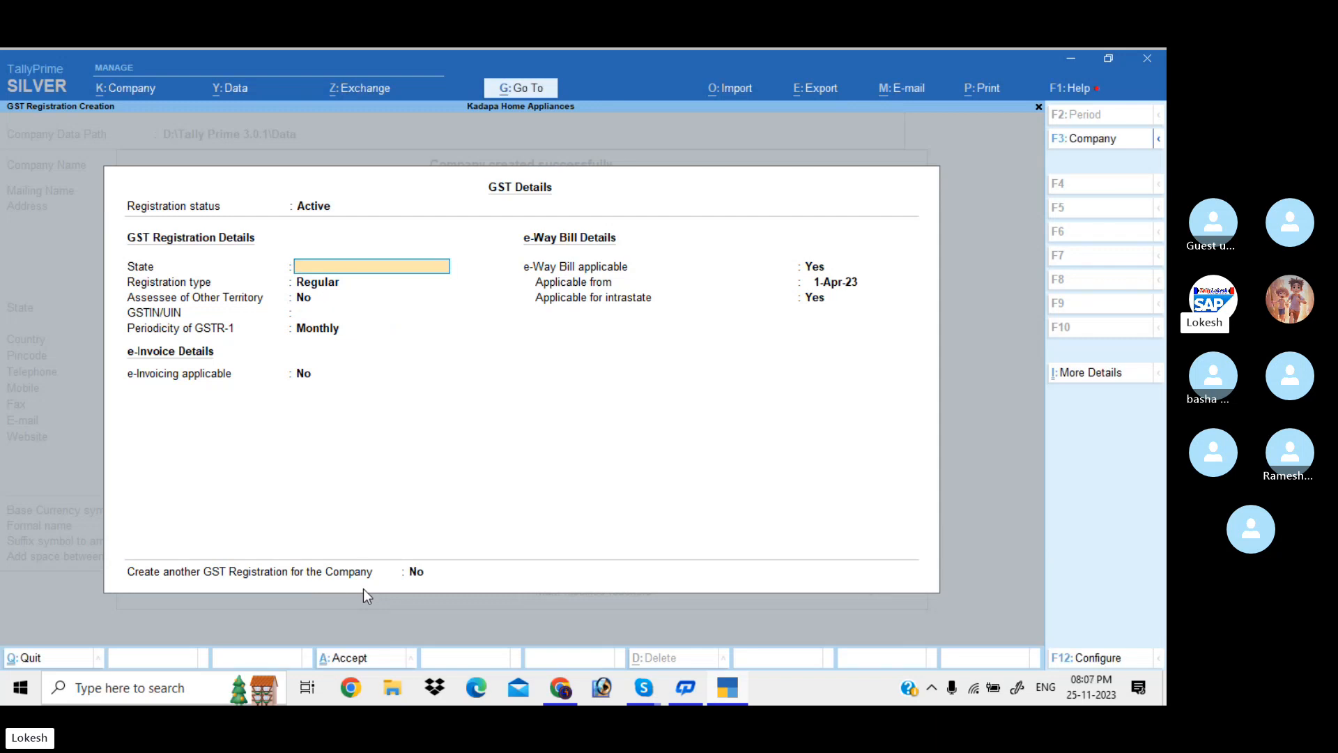
# Discard the blank GST registration form and bring up the company's GST registrations list
pyautogui.press('Escape')
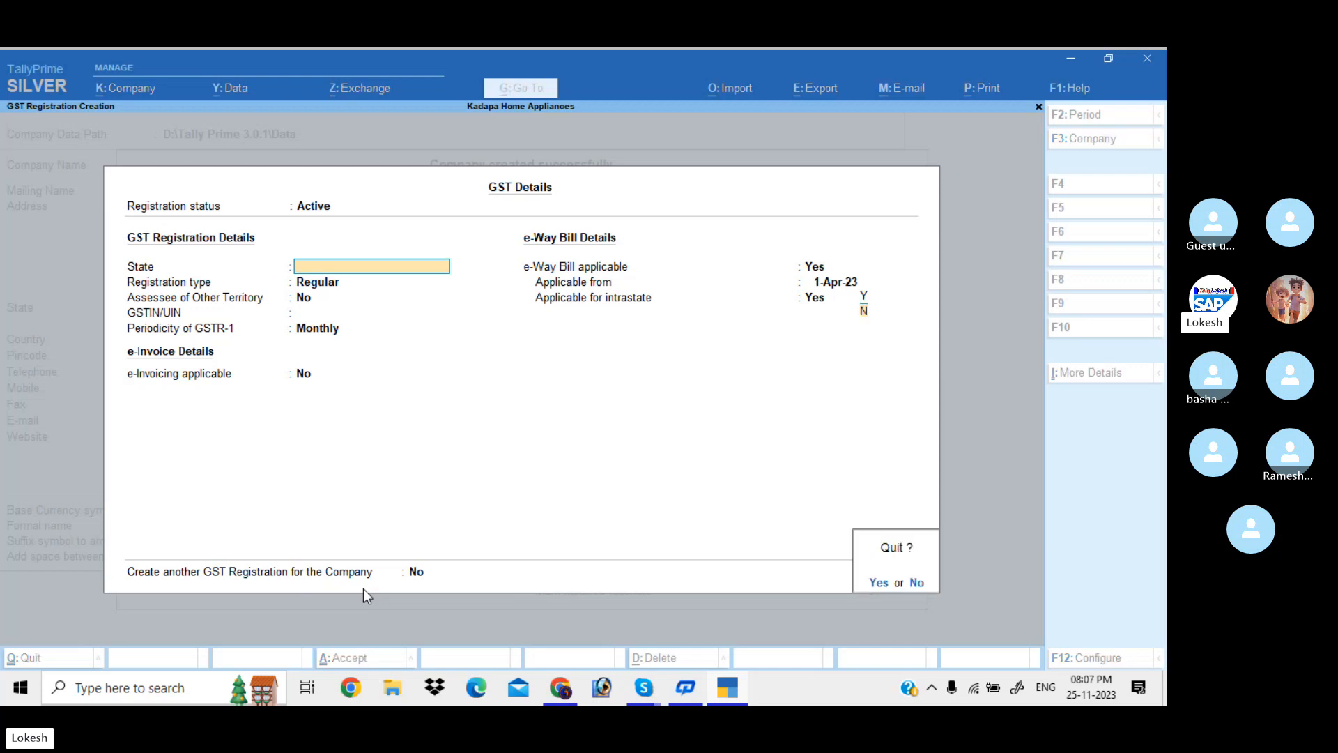
pyautogui.press('y')
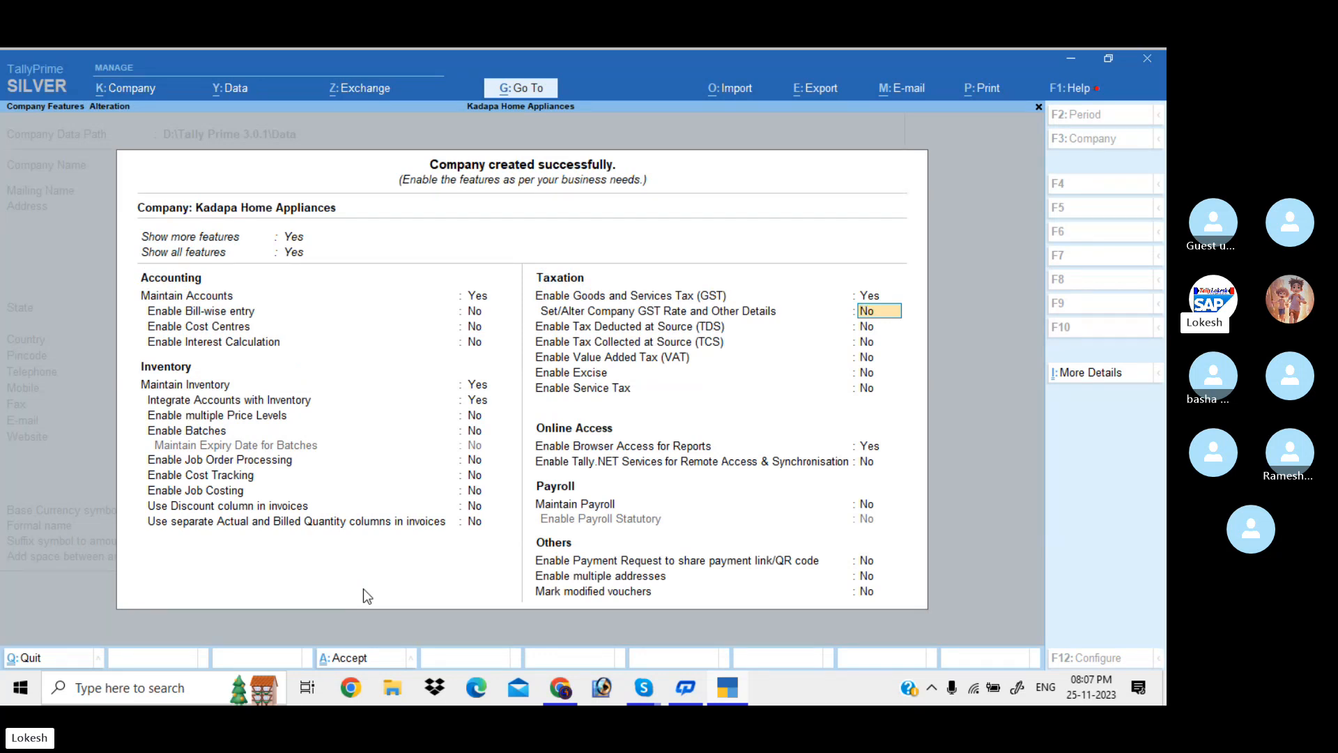
pyautogui.press('Up')
pyautogui.press('Return')
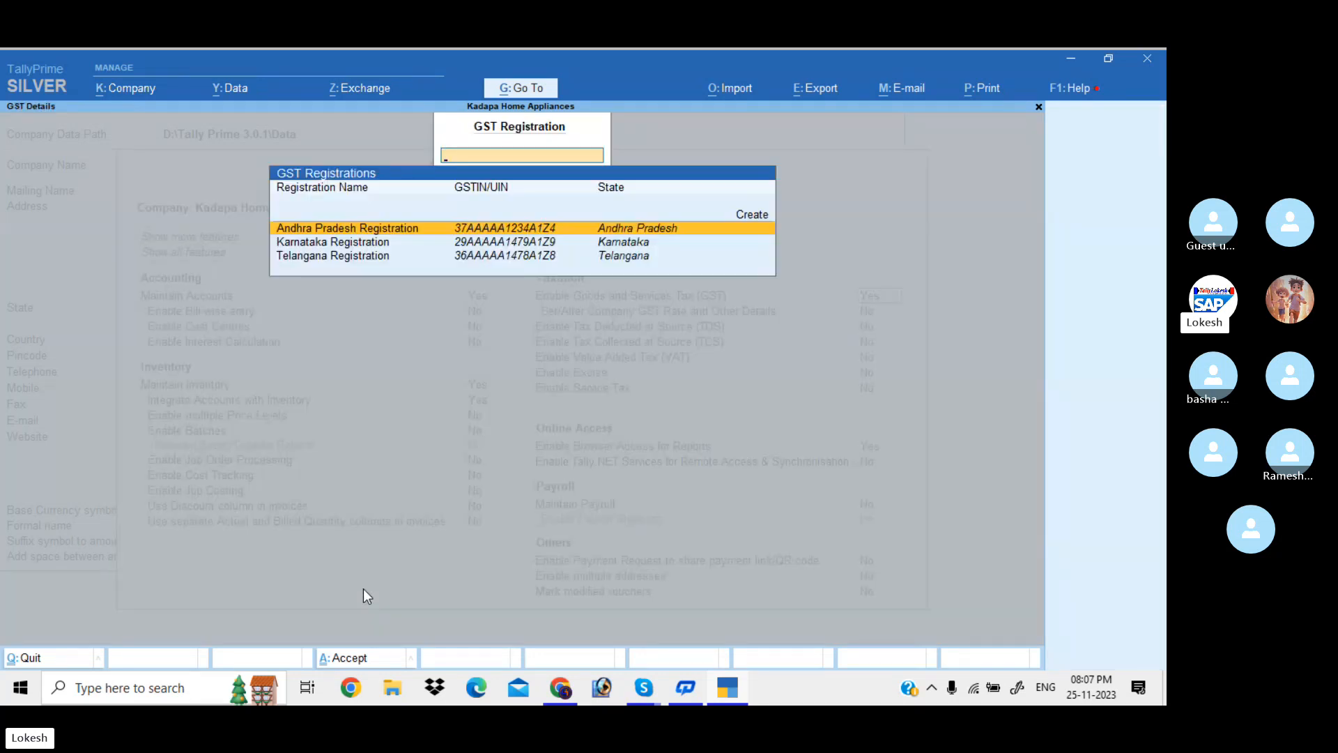
# Look over the Karnataka and Telangana registrations, then set Set/Alter GST Rate to Yes
pyautogui.press('Down')
pyautogui.press('Down')
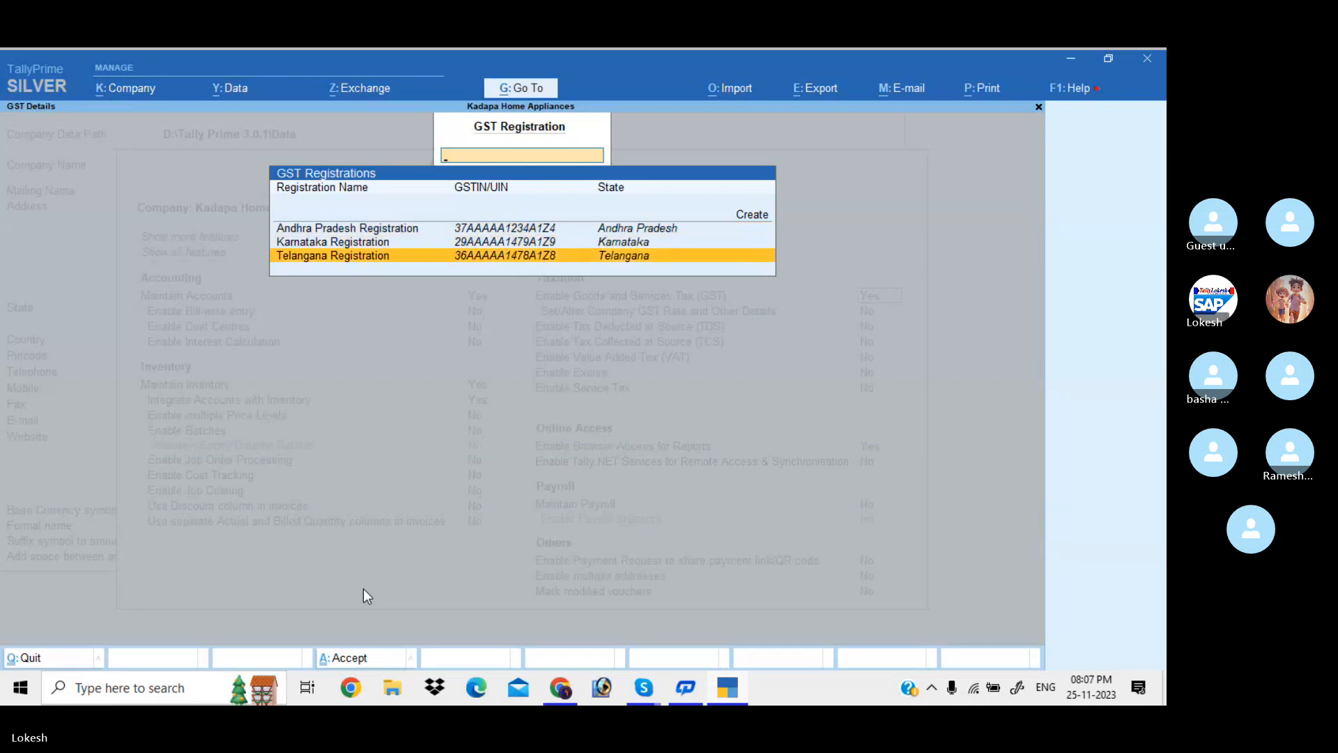
pyautogui.press('Up')
pyautogui.press('Escape')
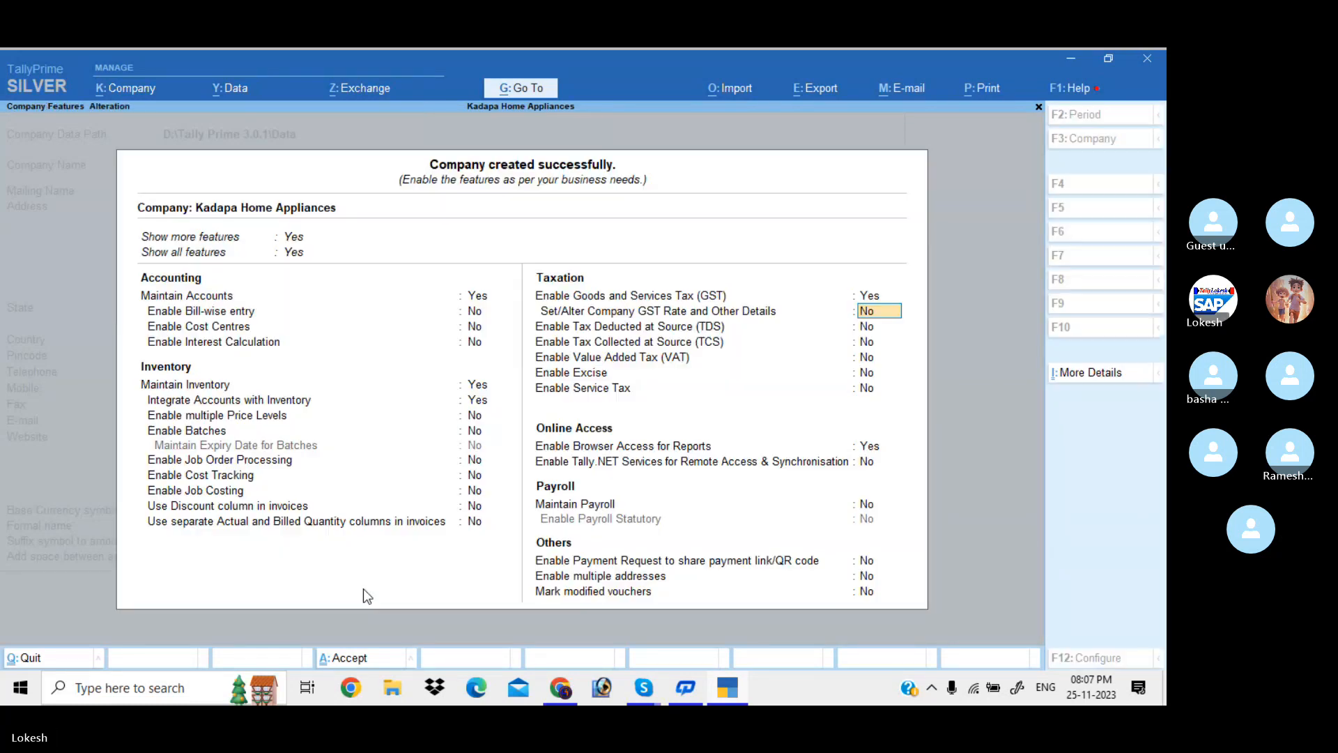
pyautogui.press('y')
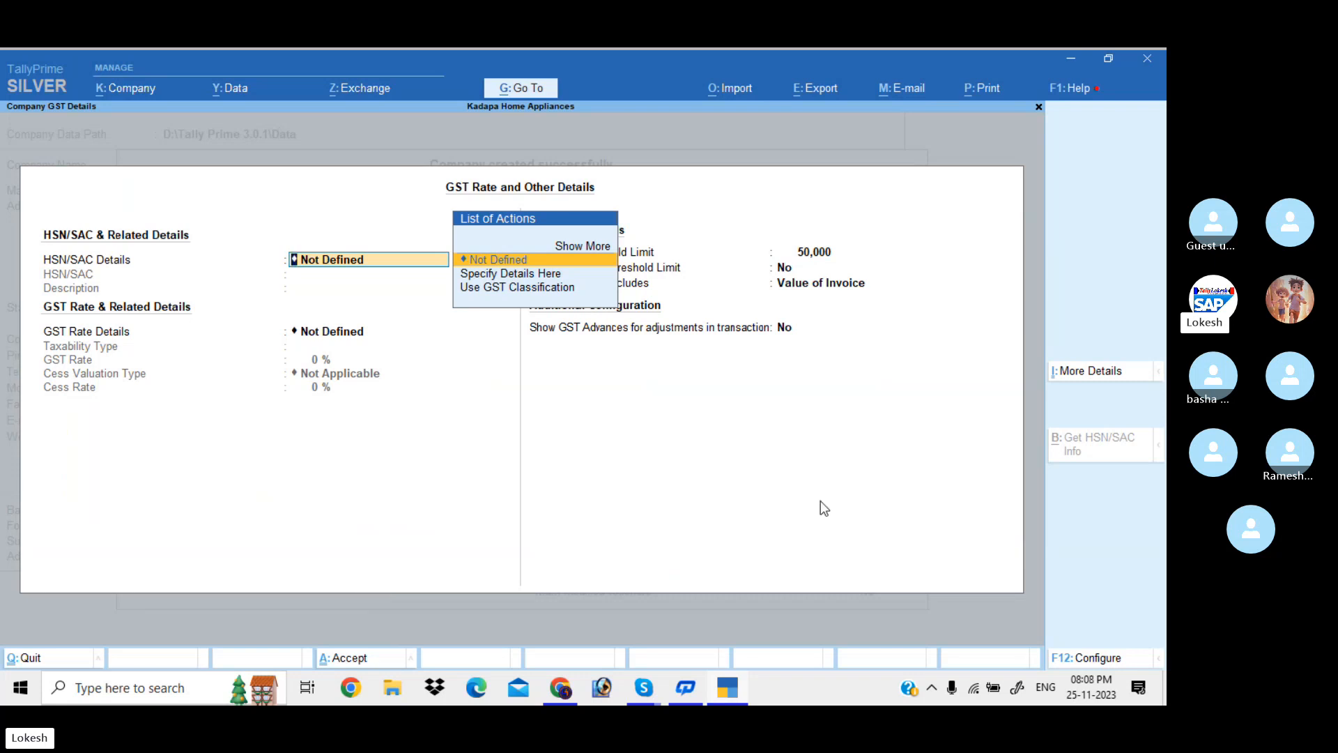
# Quit GST Rate and Other Details without saving, leaving Set/Alter GST Rate at No
pyautogui.click(816, 253)
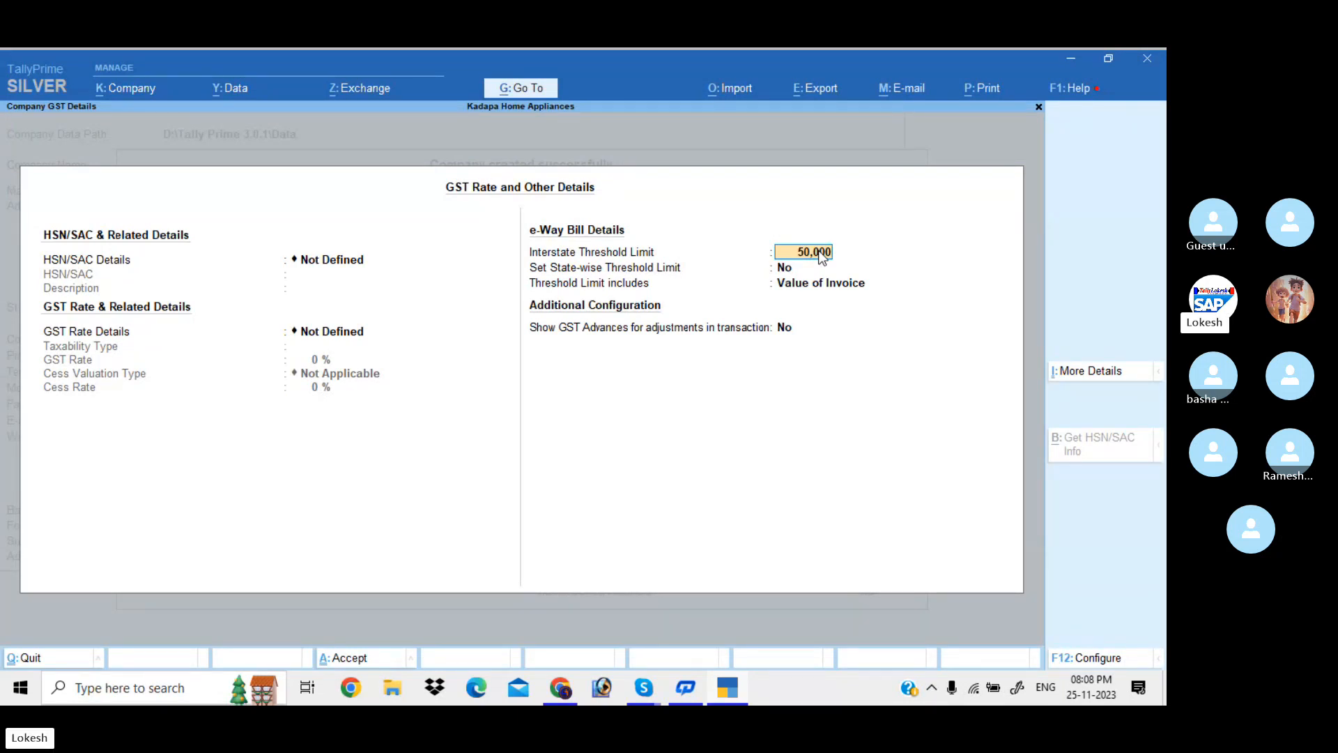
pyautogui.press('Escape')
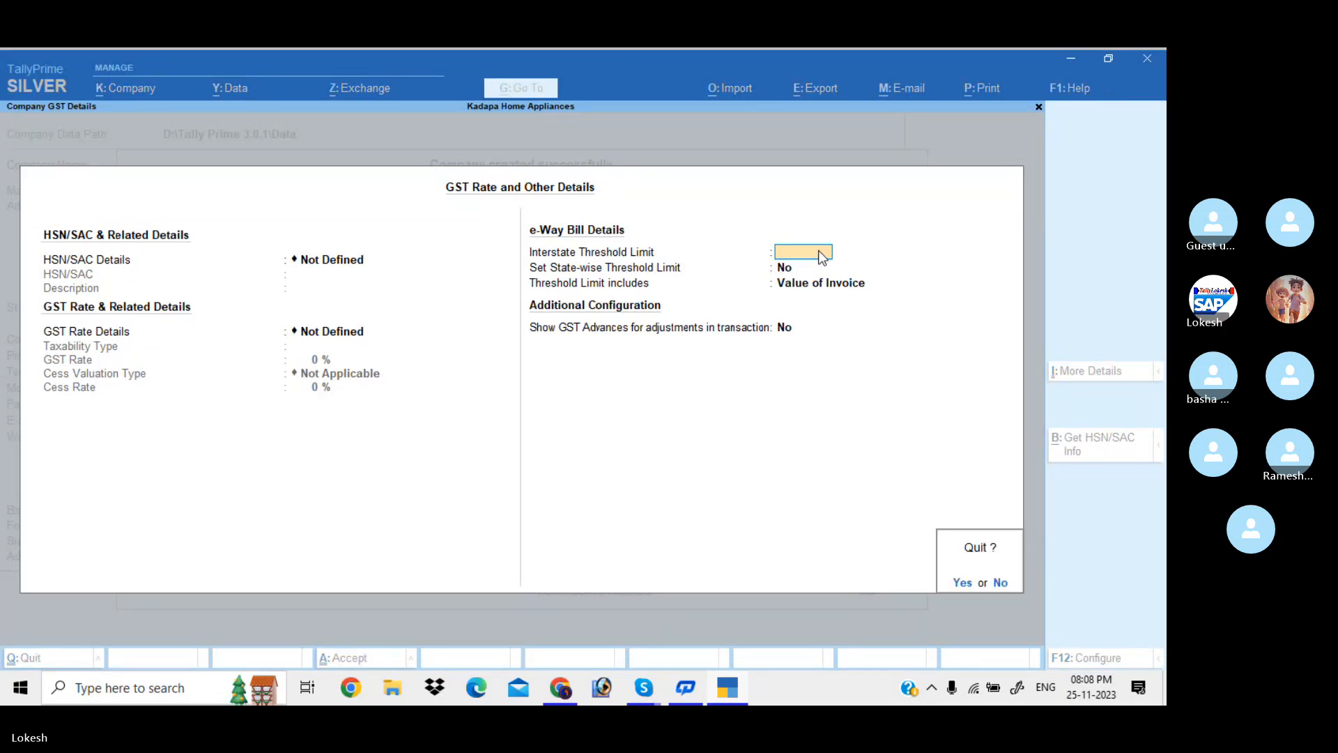
pyautogui.press('y')
pyautogui.press('n')
pyautogui.press('Return')
pyautogui.press('Return')
pyautogui.press('Return')
# Set Enable Browser Access for Reports to No and save the company features
pyautogui.press('Return')
pyautogui.press('Return')
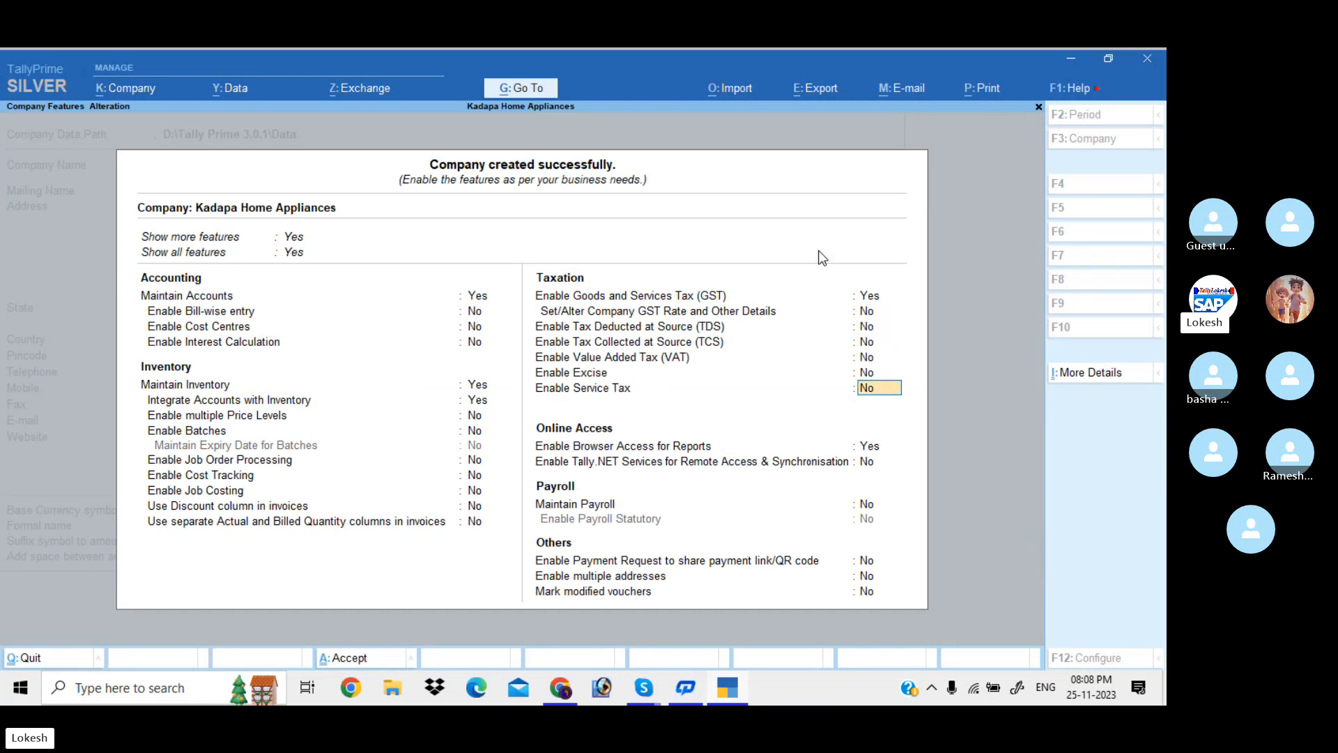
pyautogui.press('Return')
pyautogui.press('n')
pyautogui.press('Return')
pyautogui.press('Return')
pyautogui.press('Return')
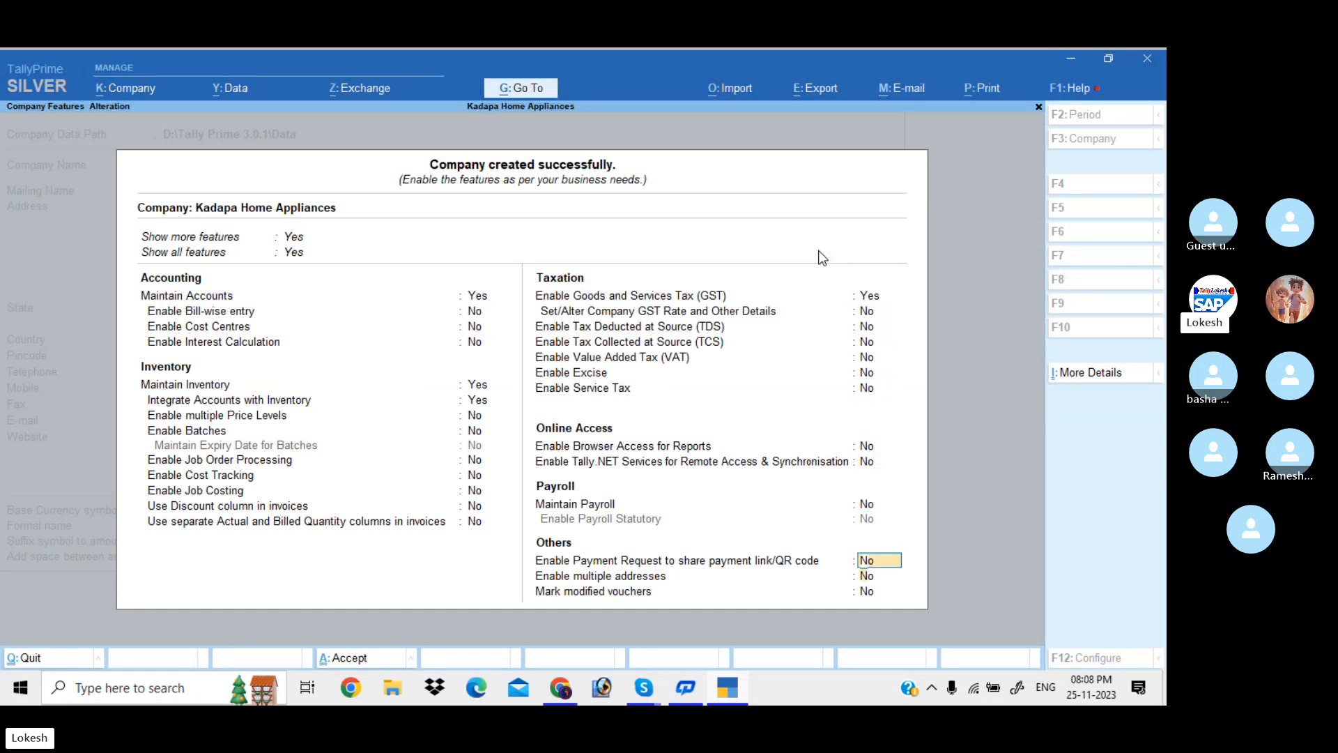
pyautogui.press('Return')
pyautogui.press('Return')
pyautogui.press('Return')
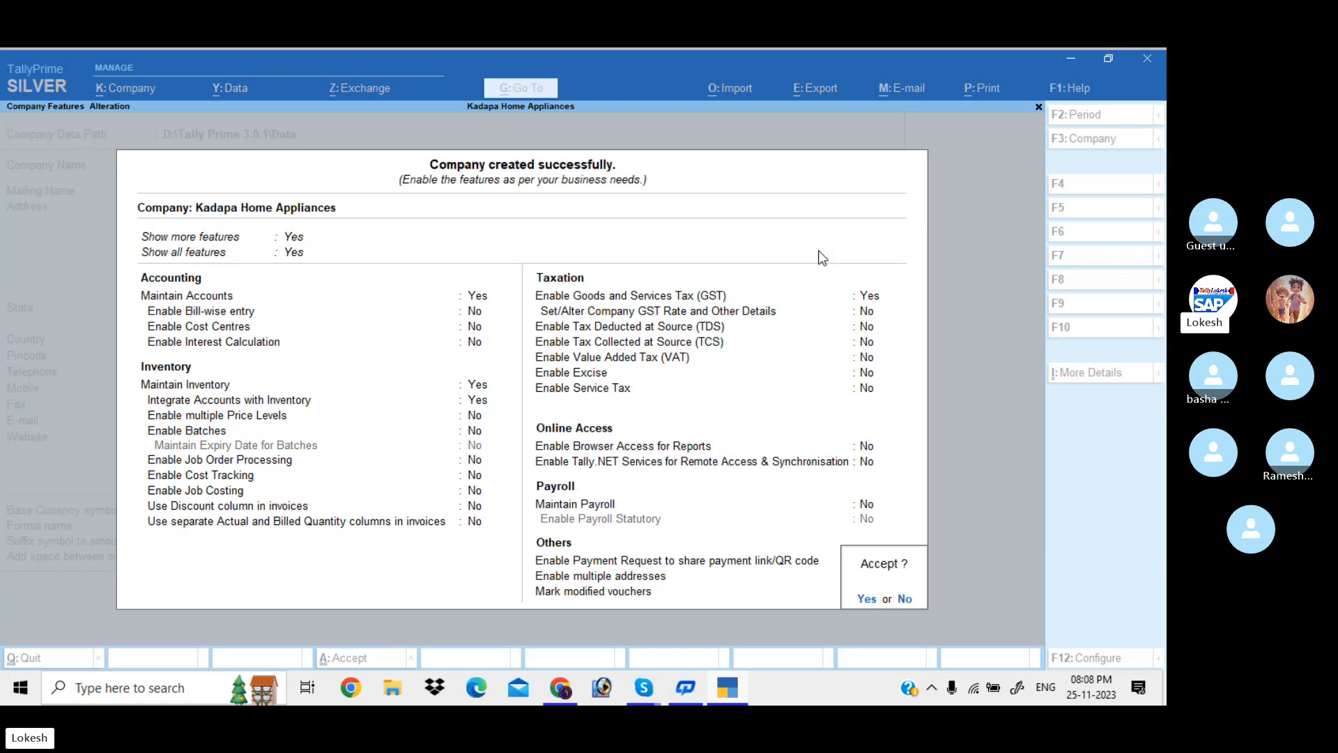
pyautogui.press('Return')
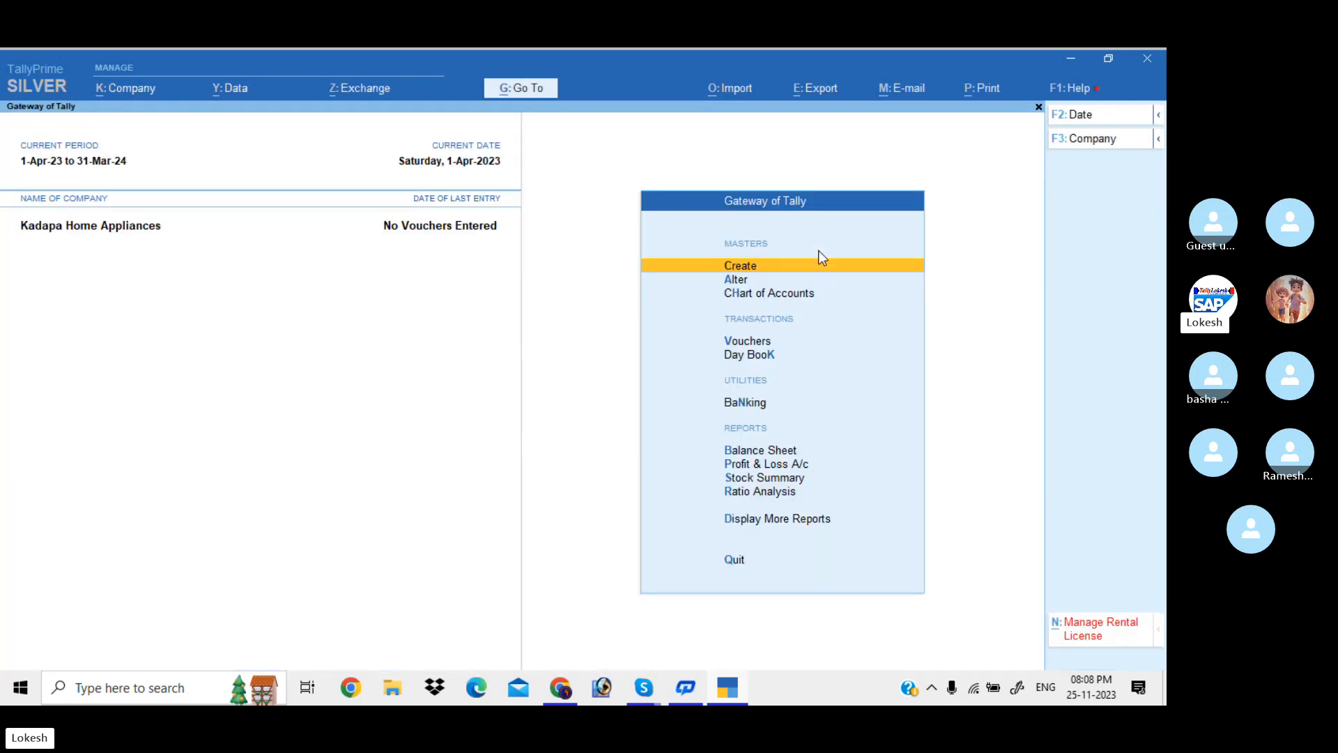
# Start a new ledger via Create > Ledger in the Gateway of Tally
pyautogui.press('Return')
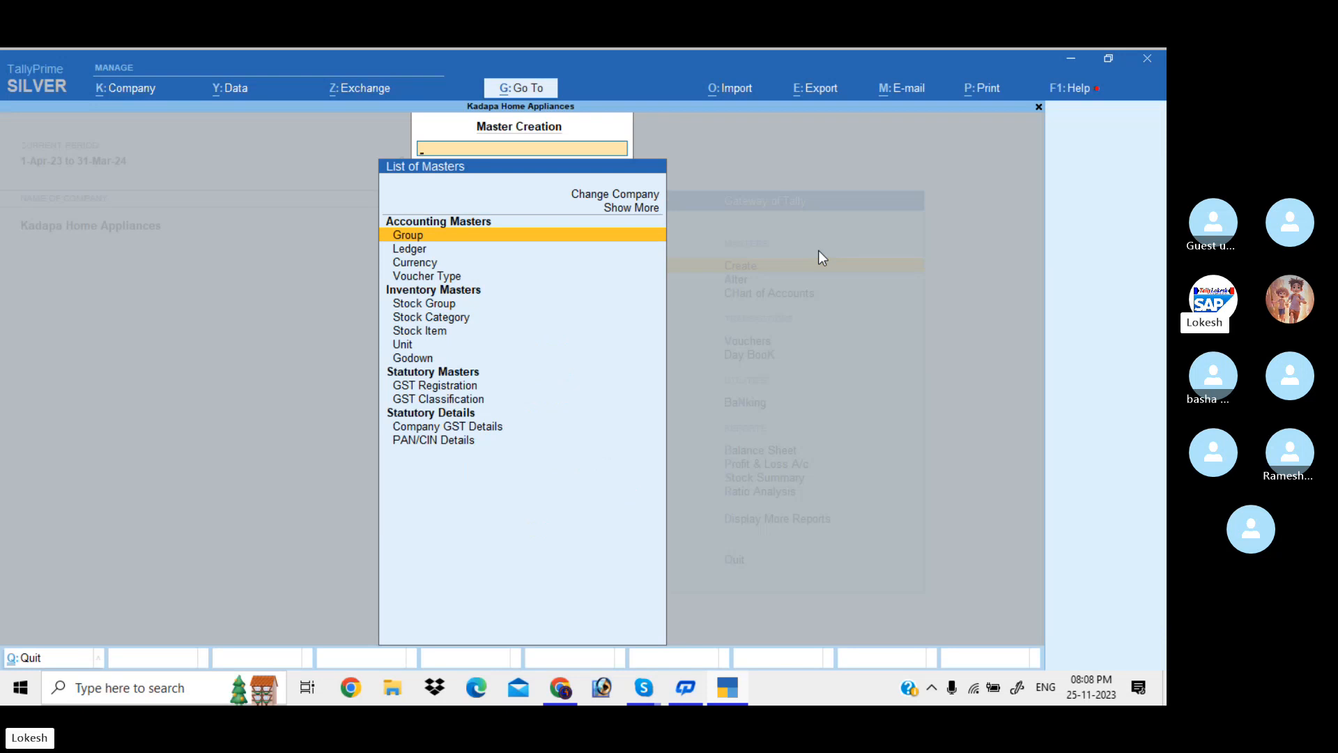
pyautogui.press('Down')
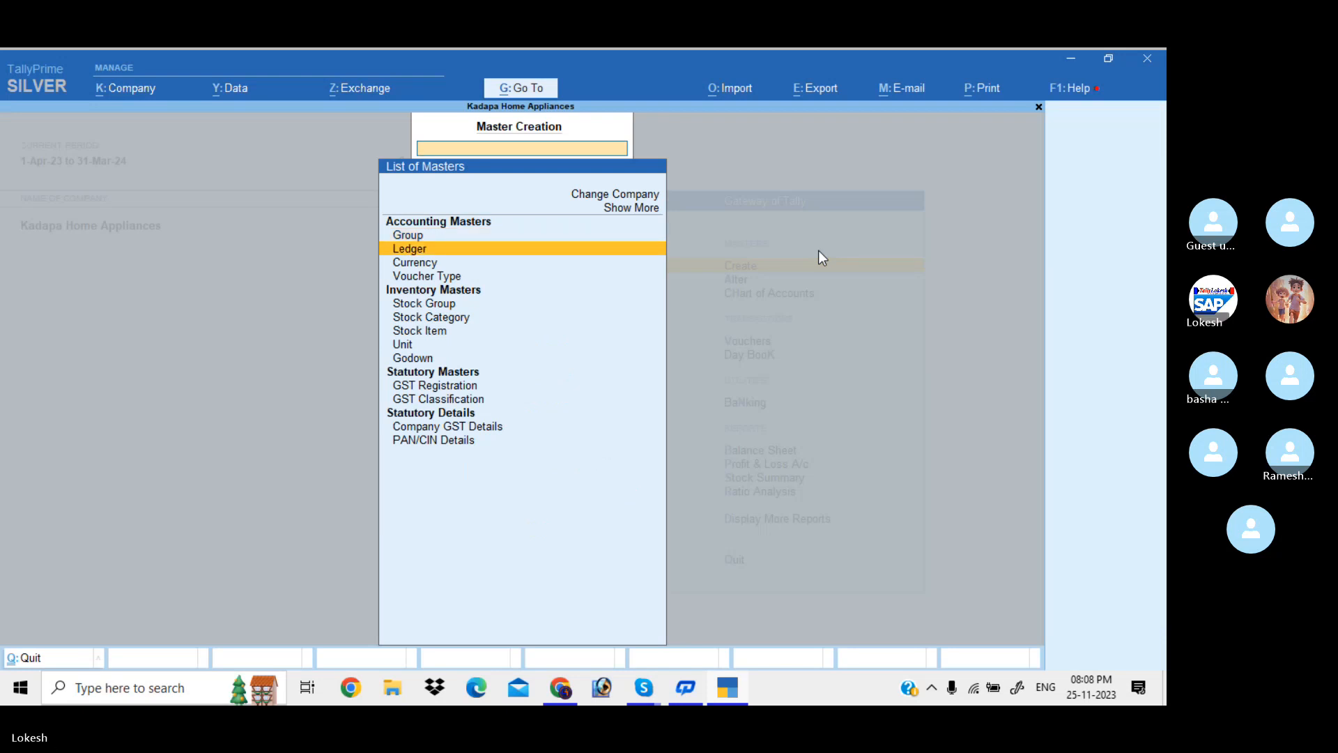
pyautogui.press('Down')
pyautogui.press('Down')
pyautogui.press('Down')
pyautogui.press('Down')
pyautogui.press('Down')
pyautogui.press('Down')
pyautogui.press('Down')
pyautogui.press('Down')
pyautogui.press('Down')
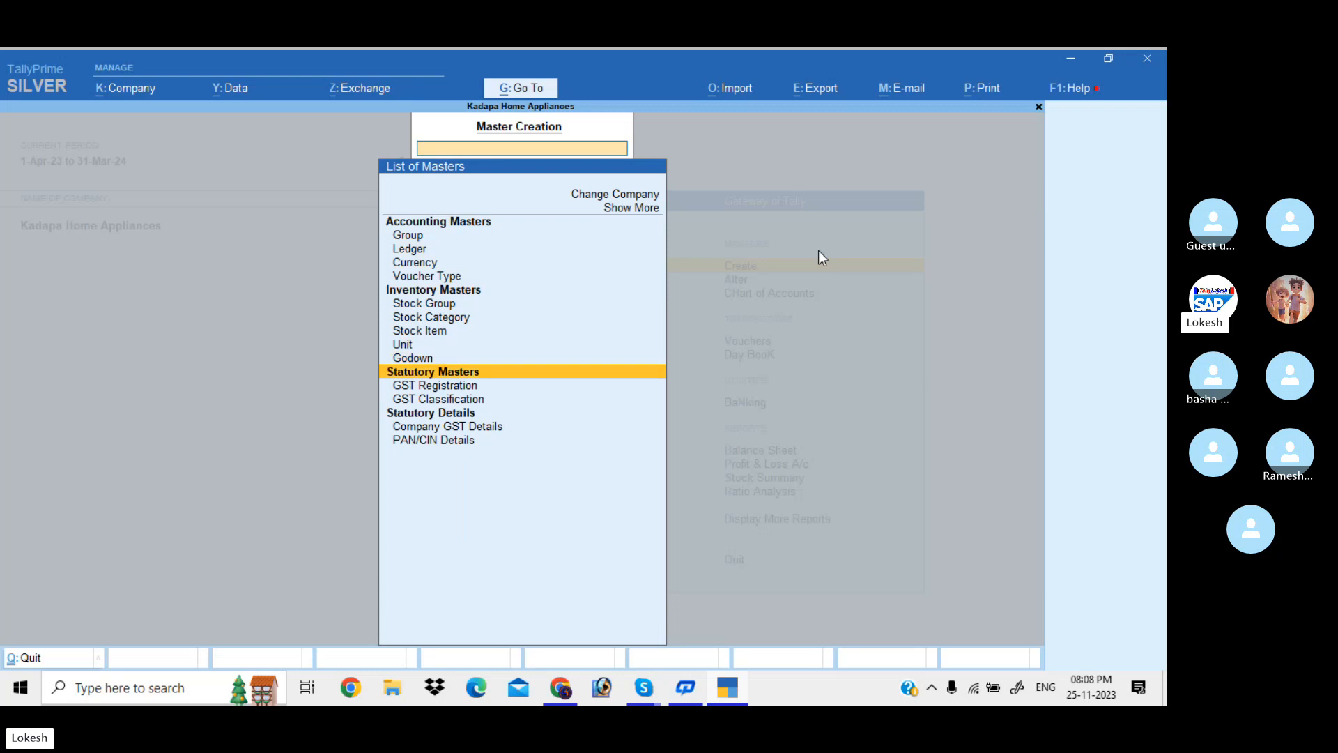
pyautogui.press('Down')
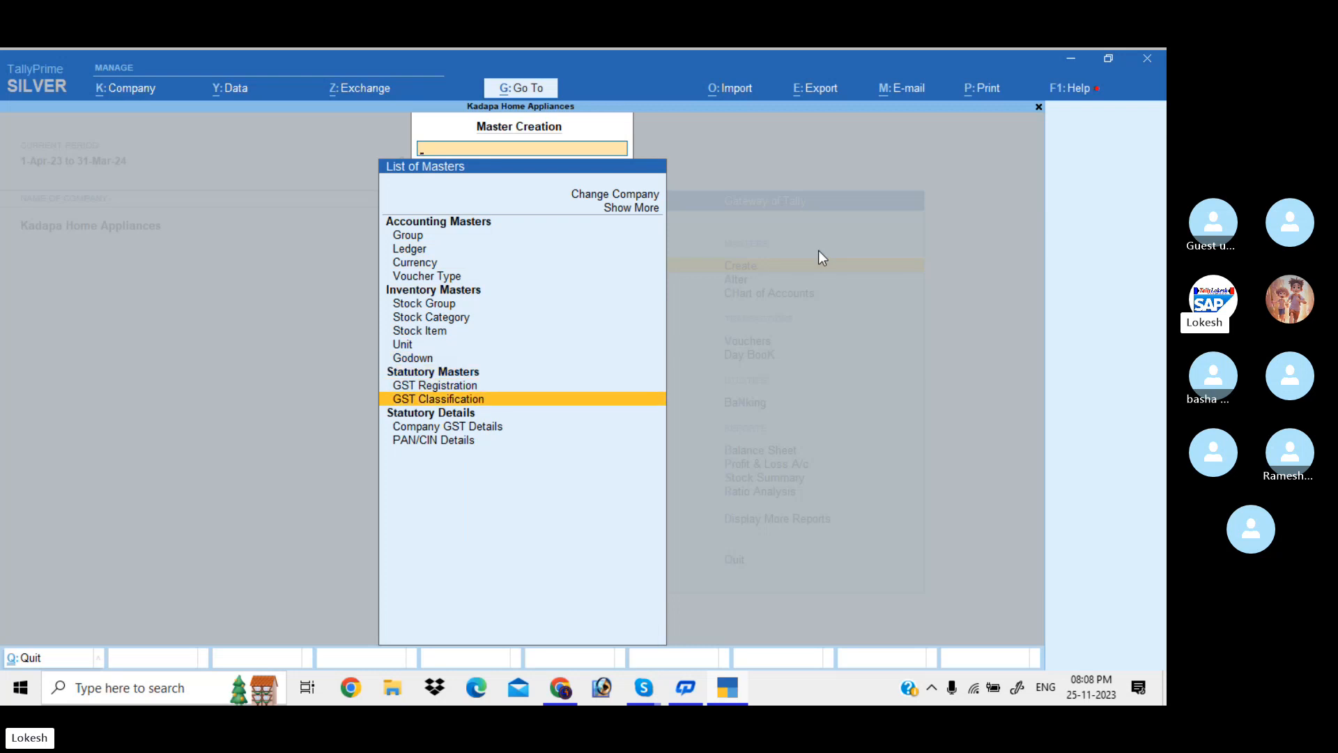
pyautogui.press('Up')
pyautogui.press('Up')
pyautogui.press('Up')
pyautogui.press('Up')
pyautogui.press('Up')
pyautogui.press('Up')
pyautogui.press('Up')
pyautogui.press('Up')
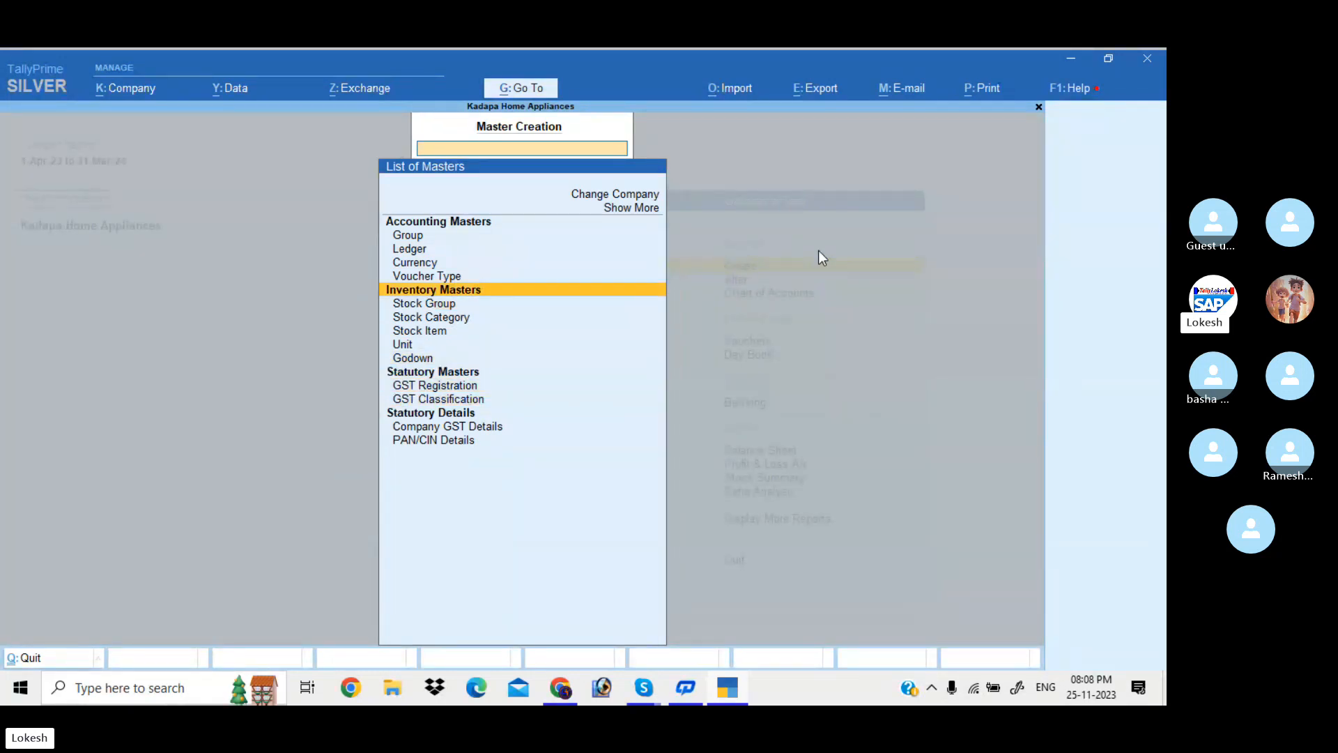
pyautogui.press('Up')
pyautogui.press('Up')
pyautogui.press('Up')
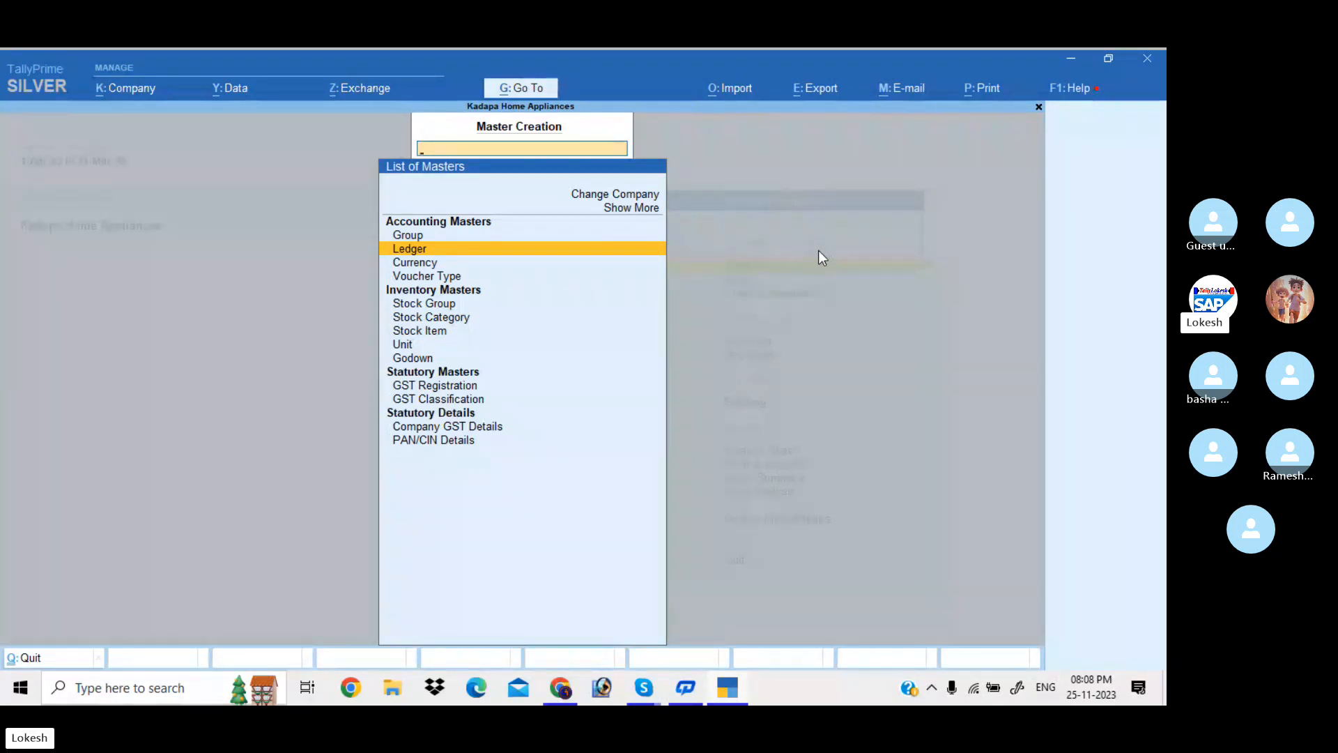
pyautogui.press('Return')
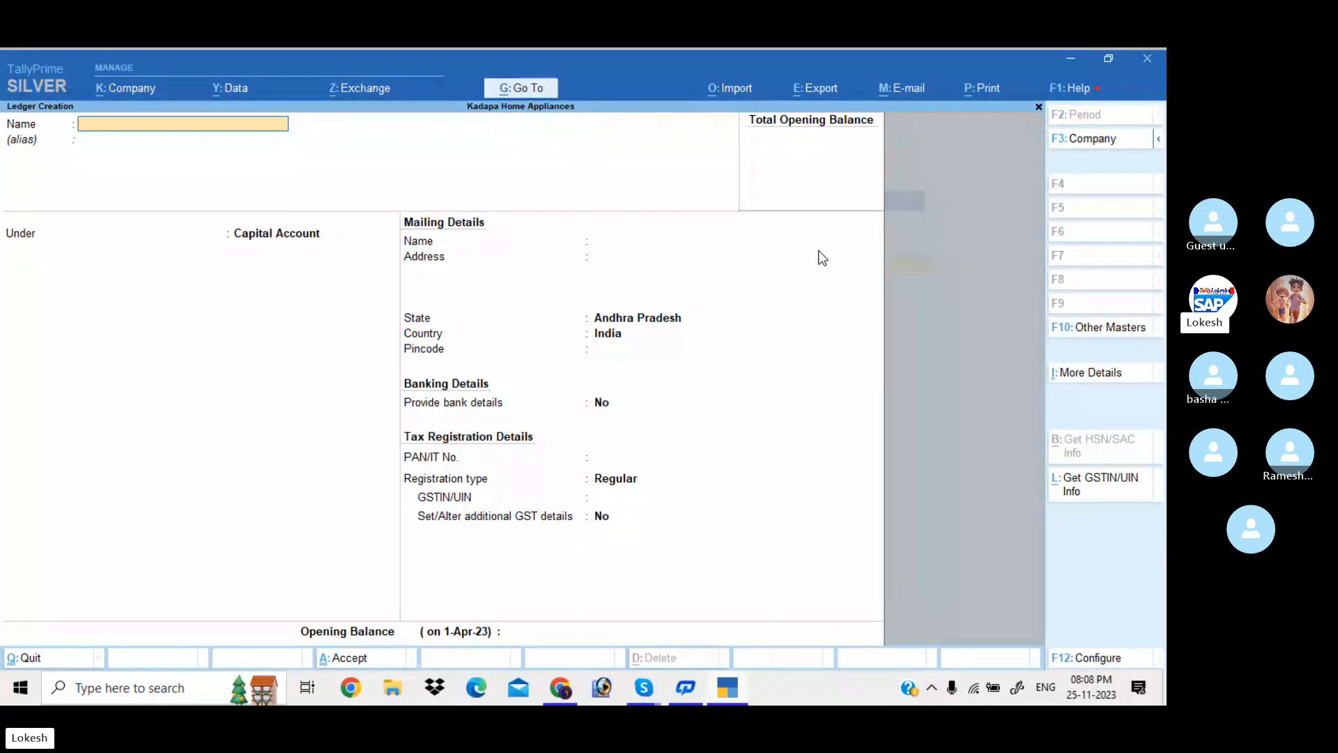
# Create a ledger named Capital under Capital Account and accept it
pyautogui.write('Capi')
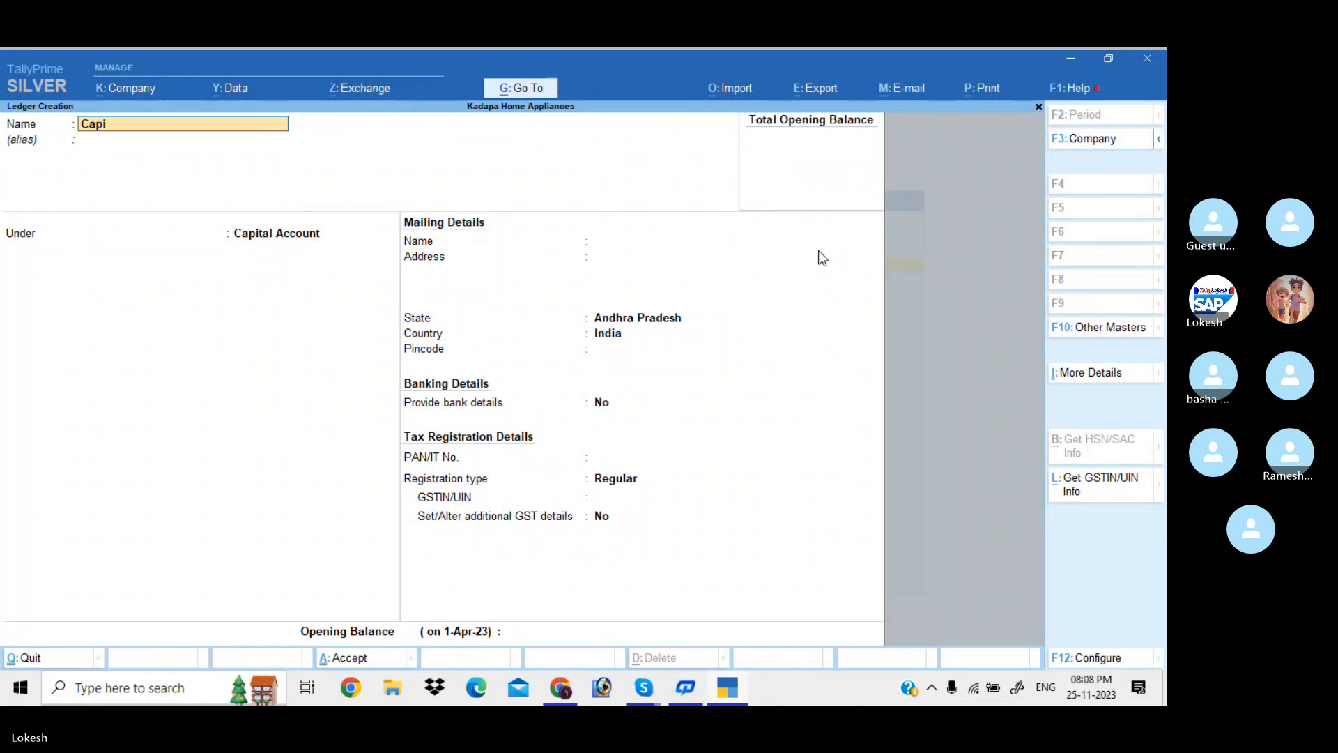
pyautogui.write('tal')
pyautogui.press('Return')
pyautogui.press('Return')
pyautogui.press('Return')
pyautogui.press('Return')
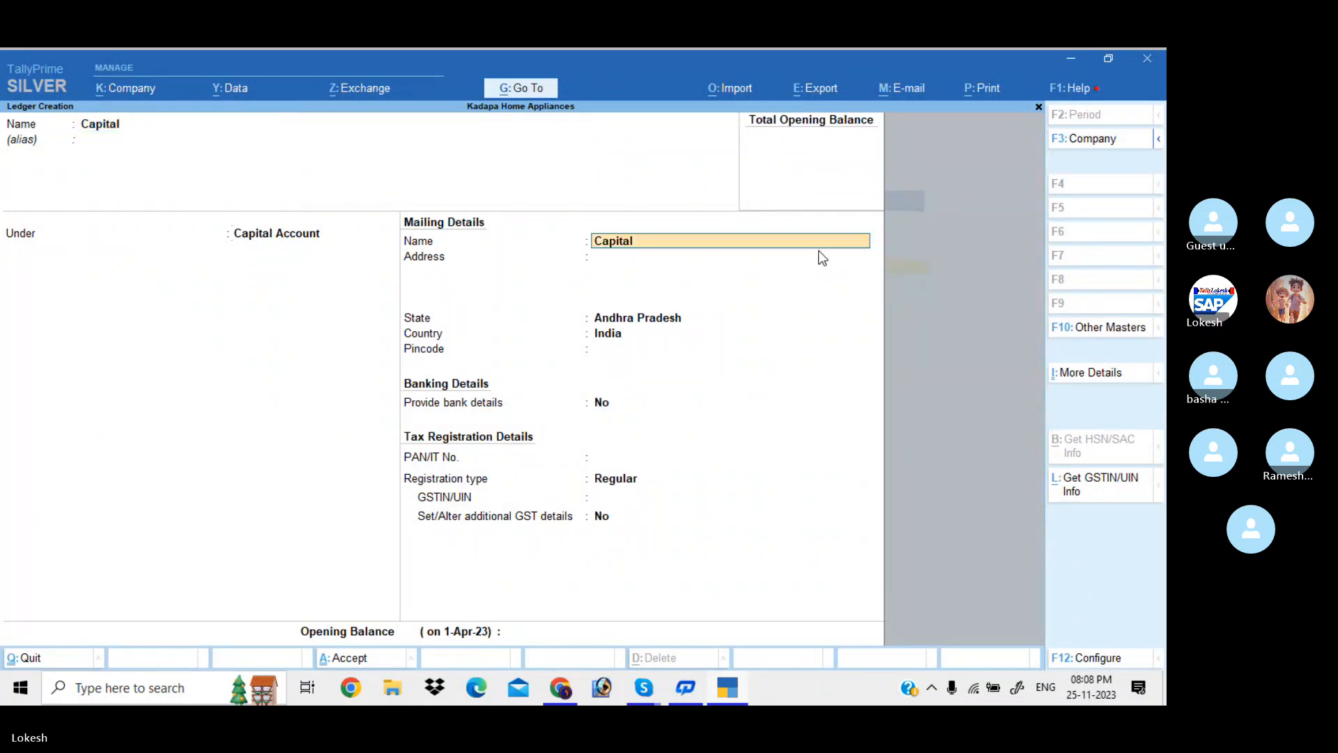
pyautogui.press('Return')
pyautogui.press('Return')
pyautogui.press('Return')
pyautogui.press('Return')
pyautogui.press('Return')
pyautogui.press('Return')
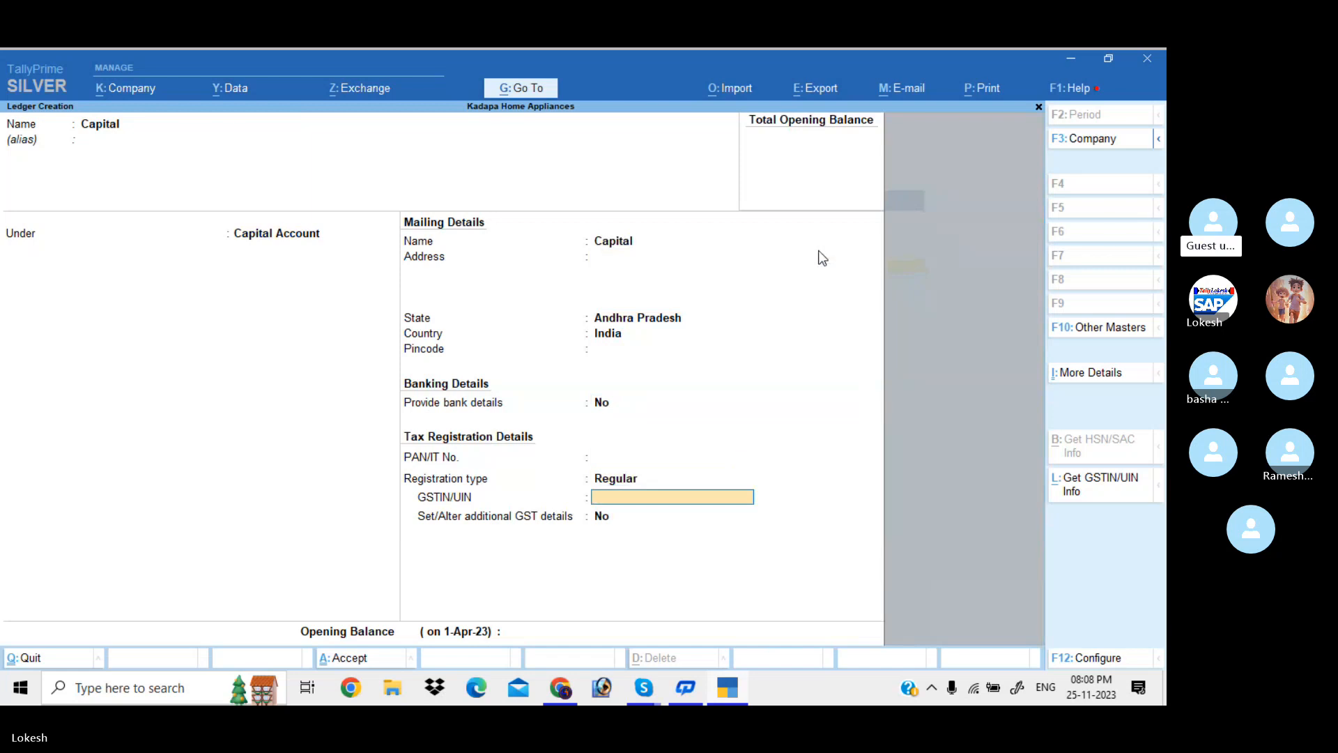
pyautogui.press('Return')
pyautogui.press('Return')
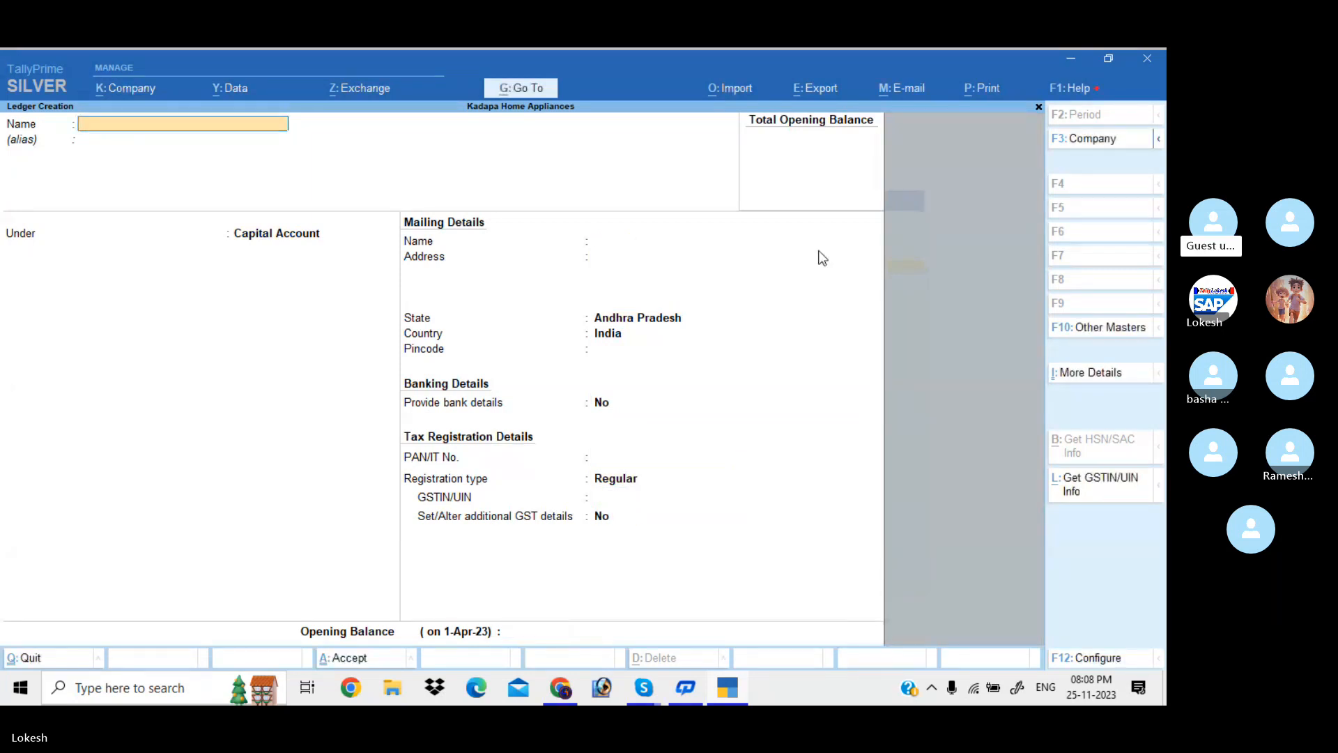
# Name the ledger Purchase, place it under Purchase Accounts, and accept the default tax fields
pyautogui.write('Purchase')
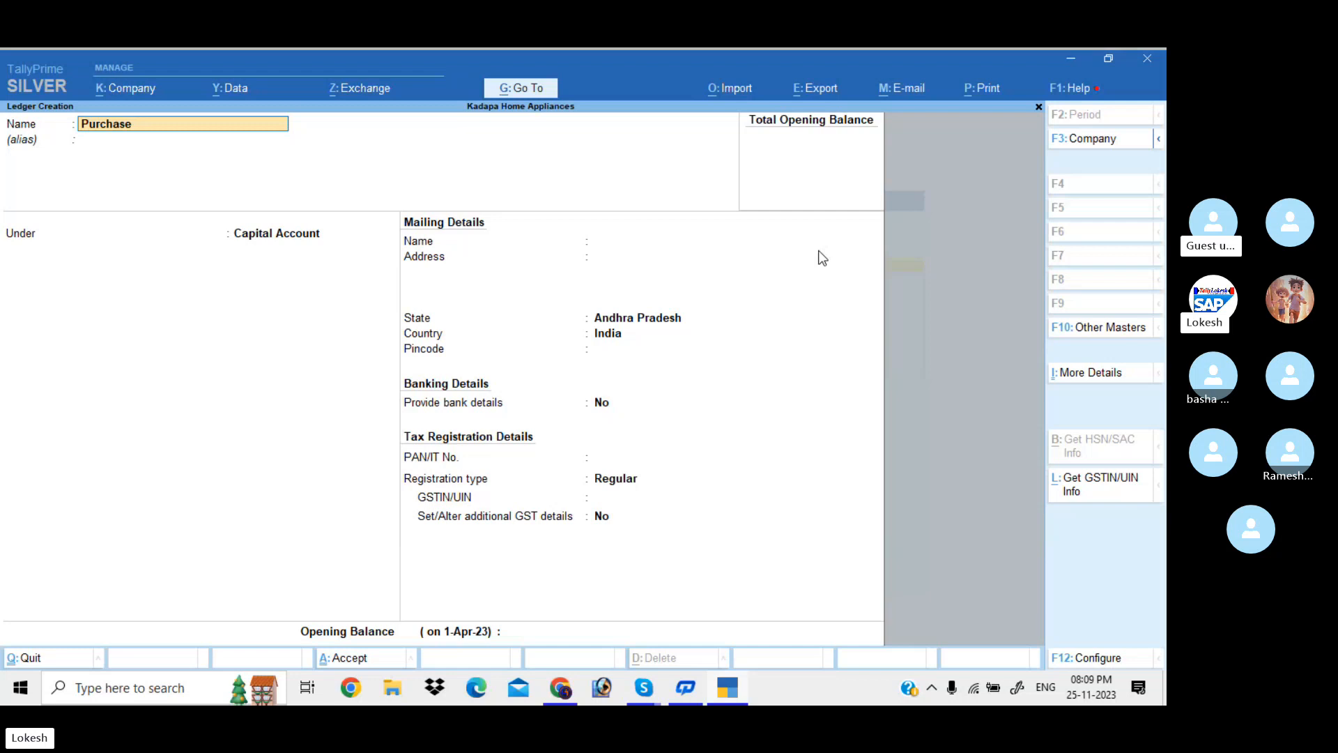
pyautogui.press('Return')
pyautogui.press('Return')
pyautogui.write('Pu')
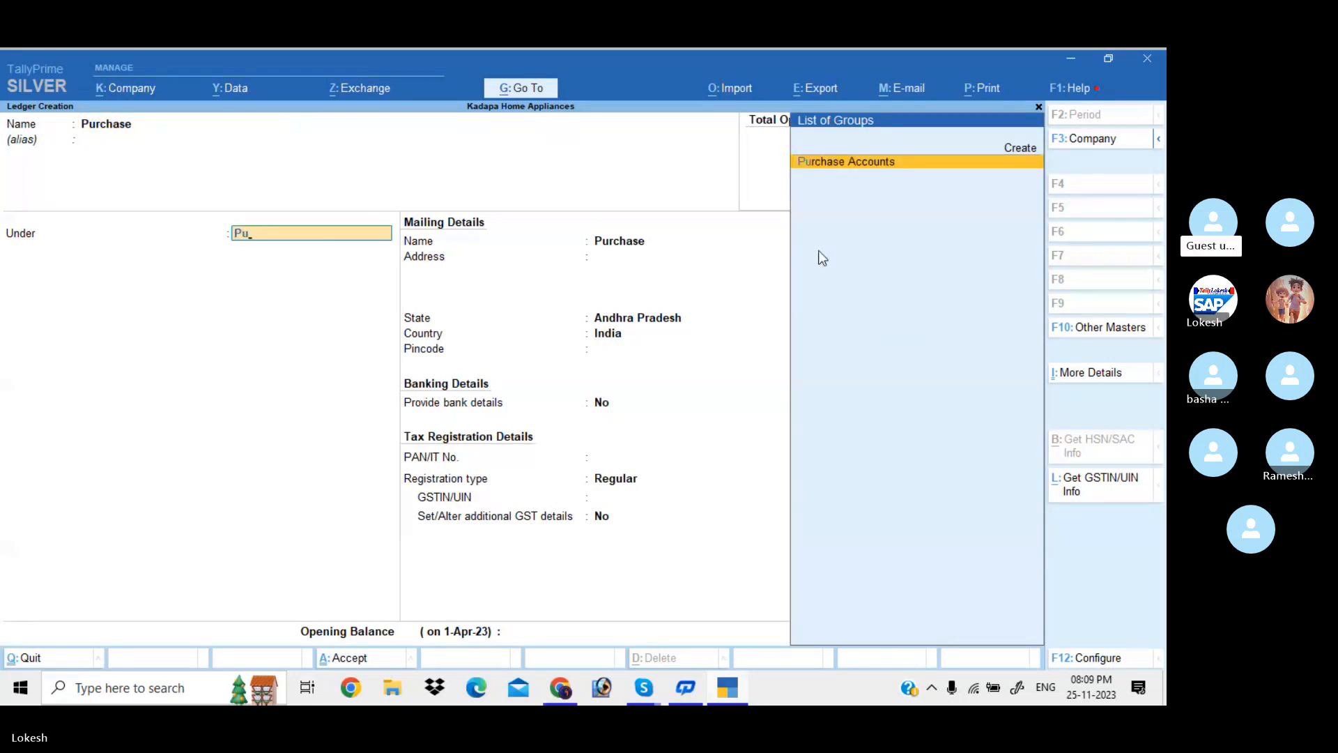
pyautogui.press('Return')
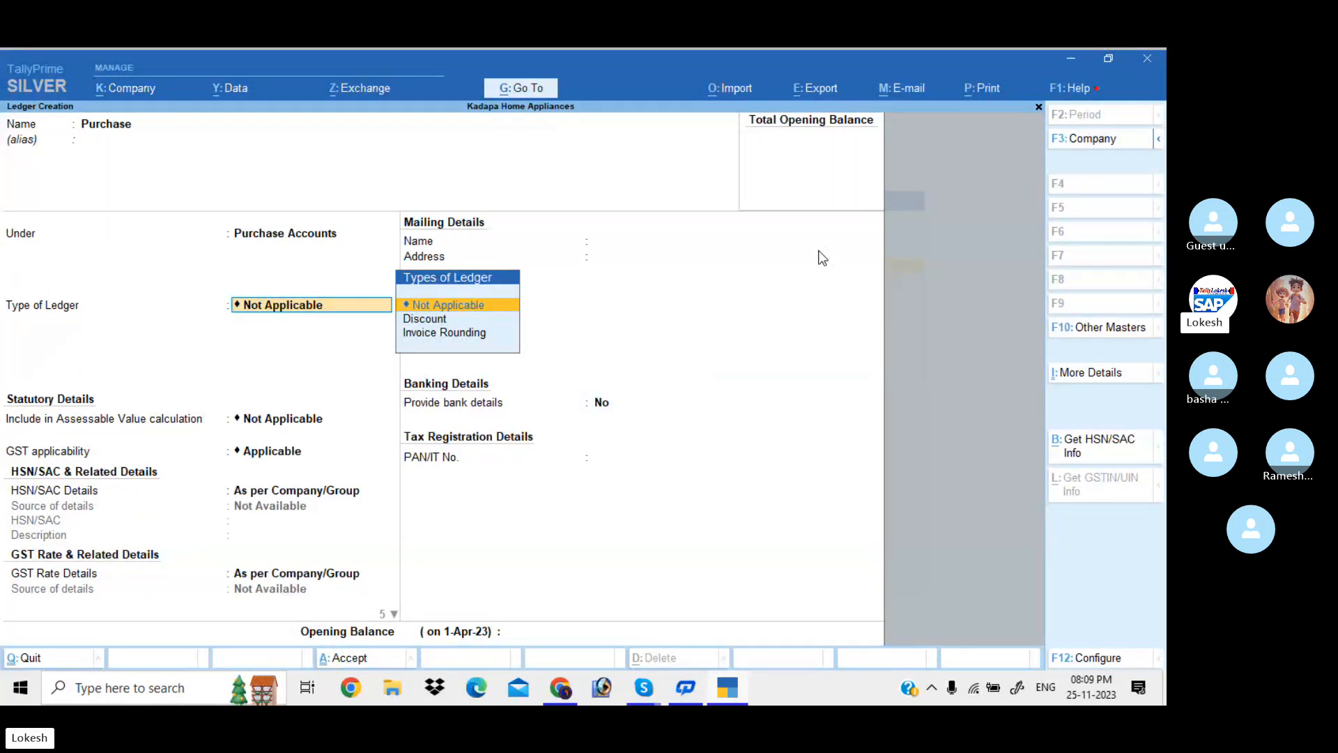
pyautogui.press('Return')
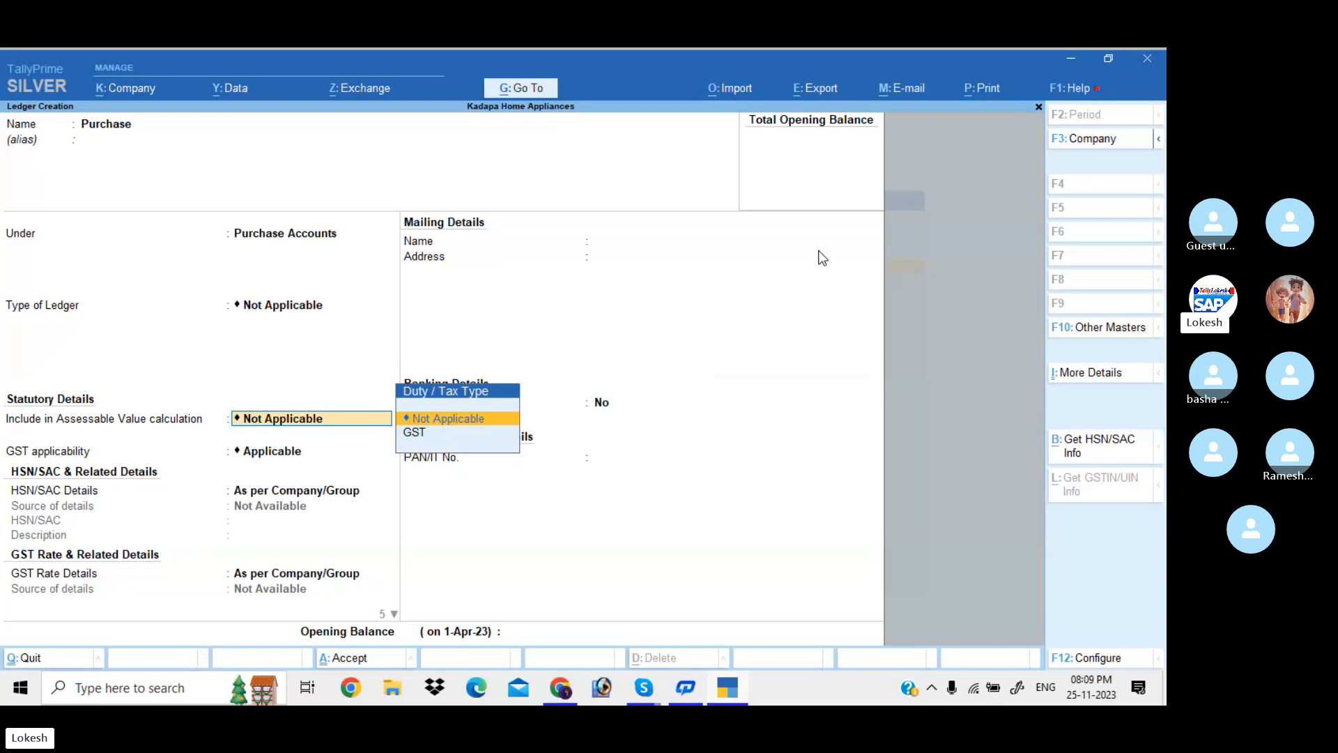
pyautogui.press('Return')
pyautogui.press('Return')
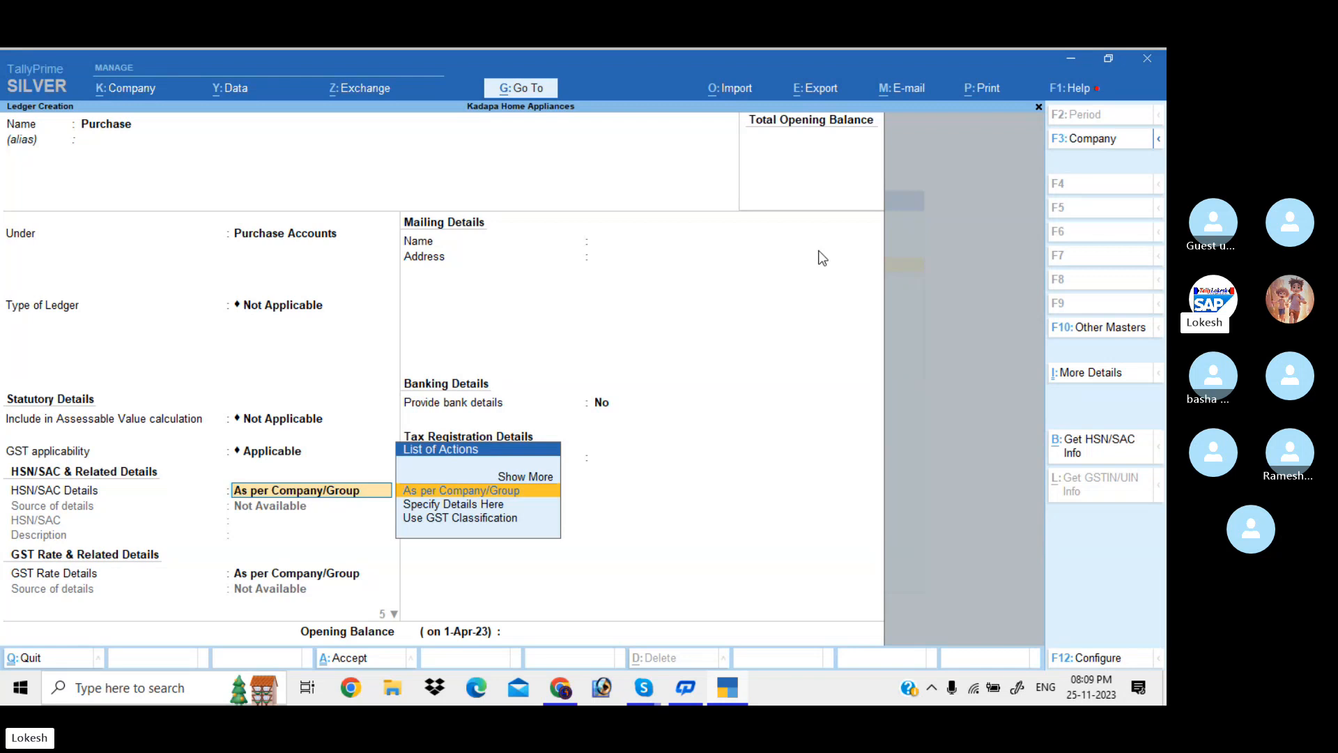
# Keep HSN/SAC and GST rate as per Company/Group, choose Goods as supply type, and save
pyautogui.press('Down')
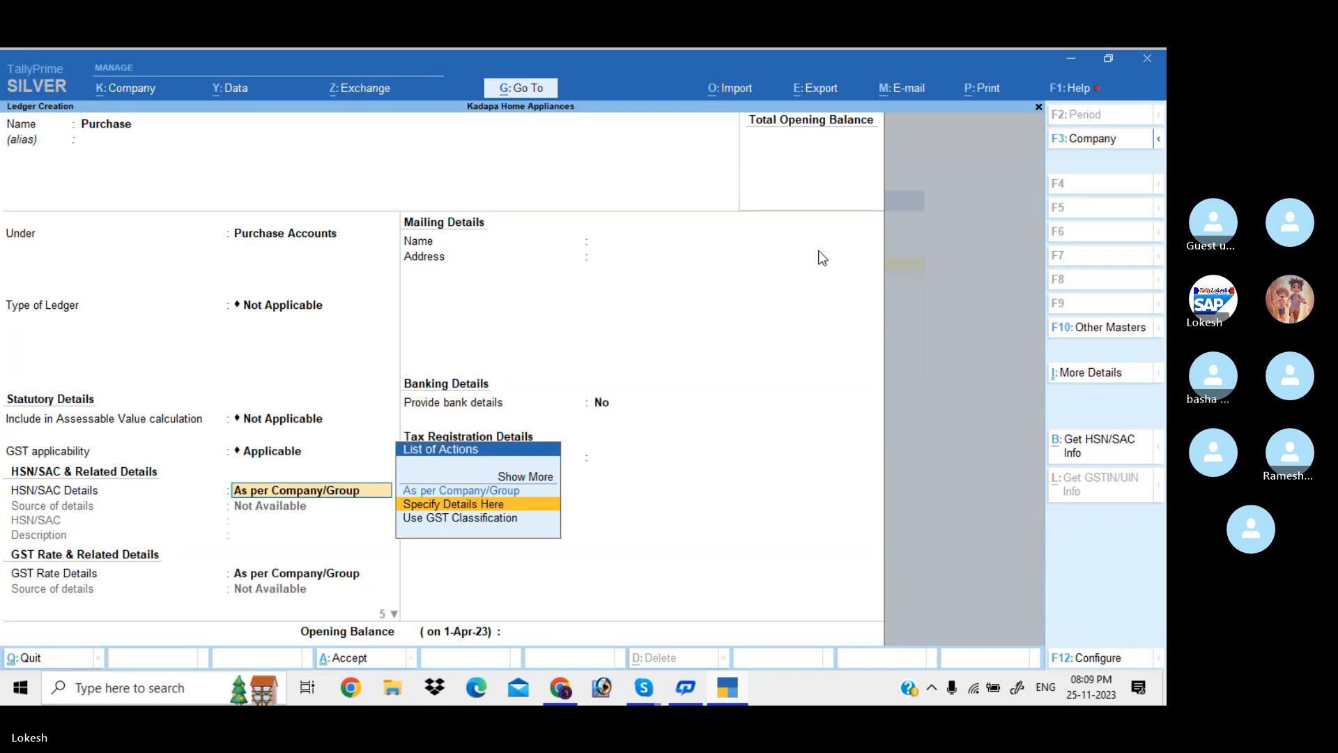
pyautogui.press('Down')
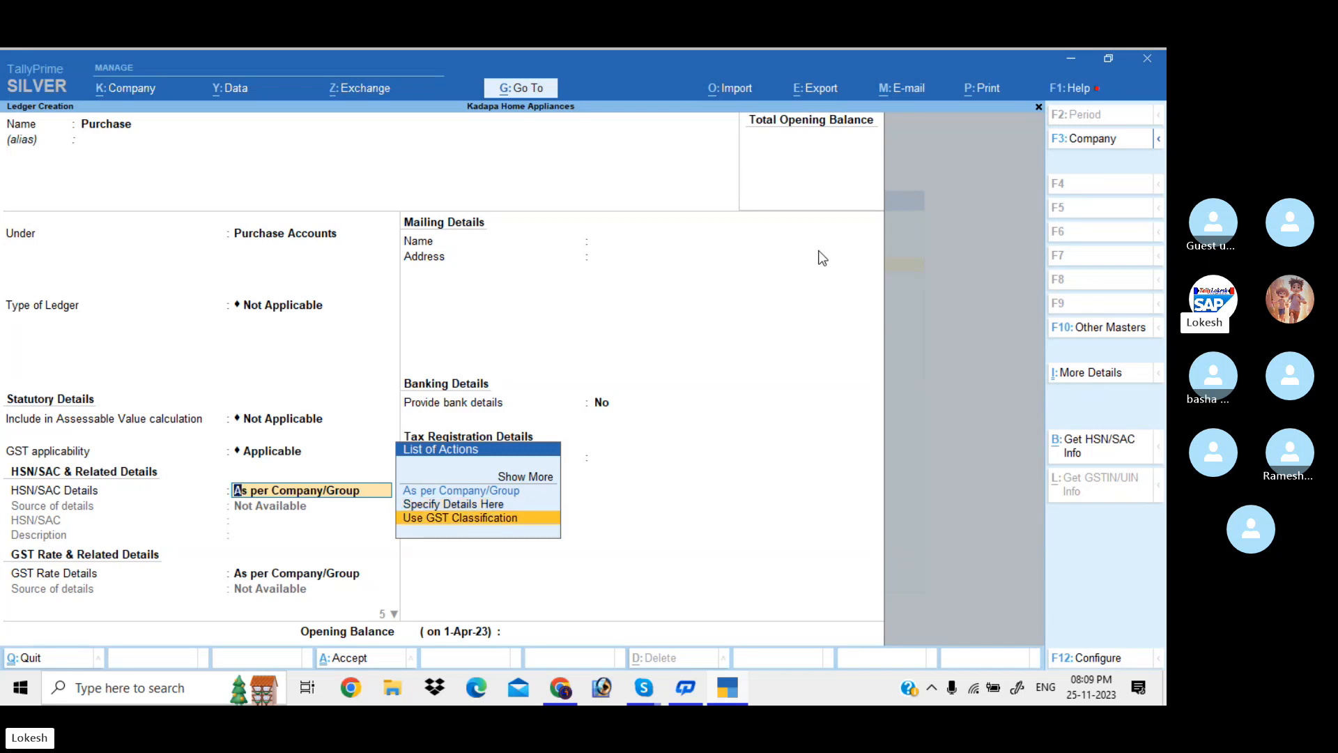
pyautogui.press('Up')
pyautogui.press('Up')
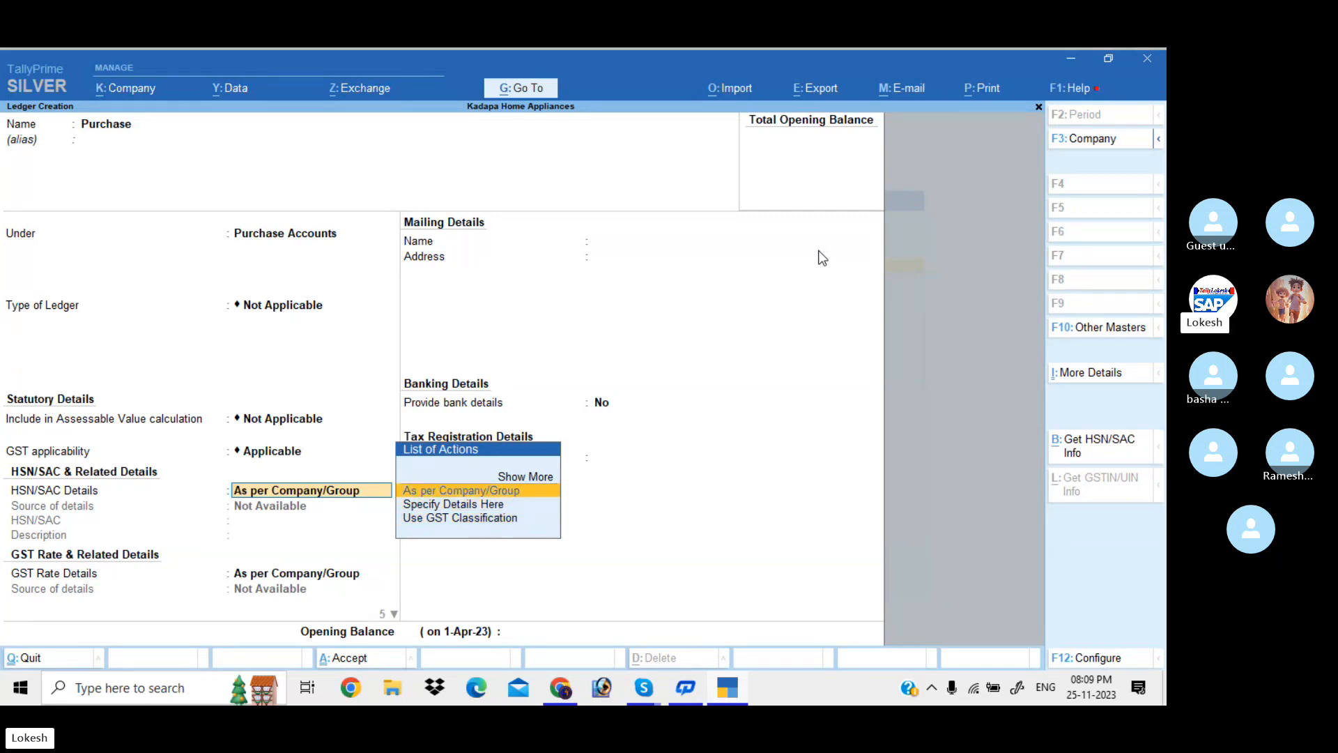
pyautogui.press('Return')
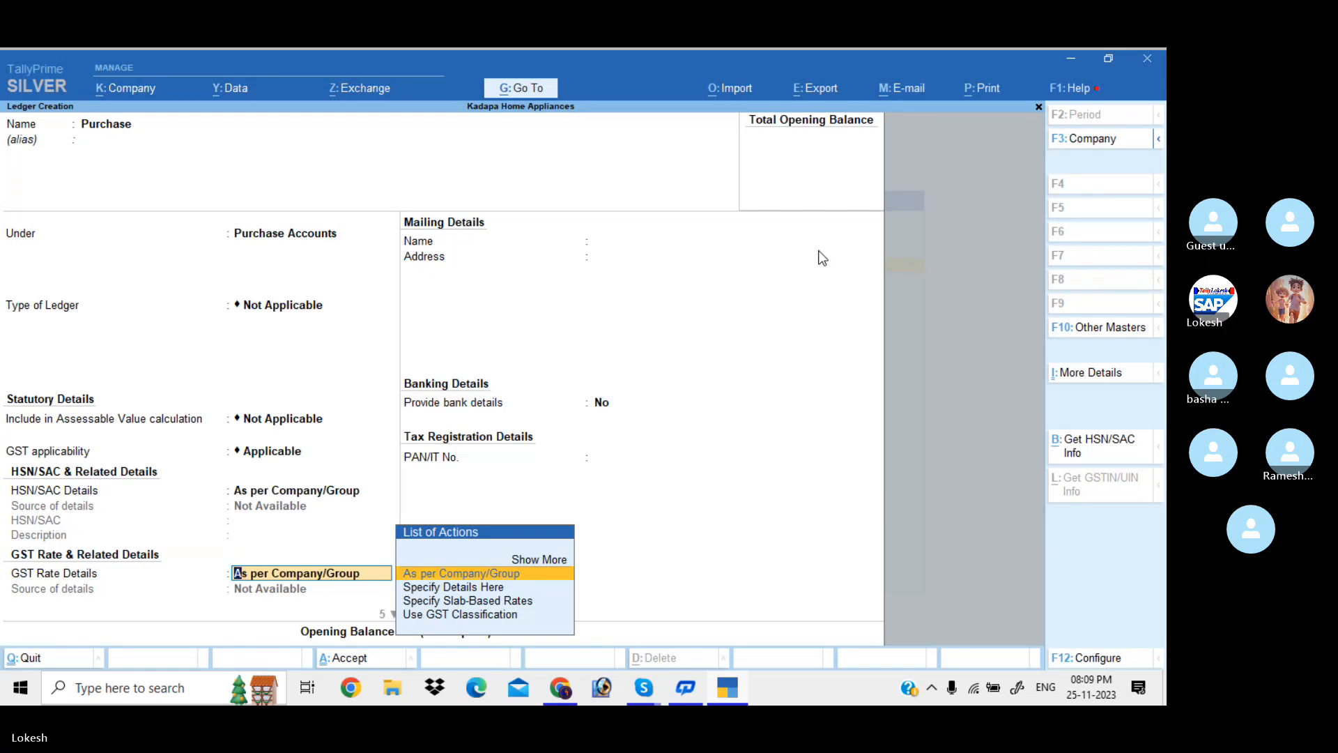
pyautogui.press('Return')
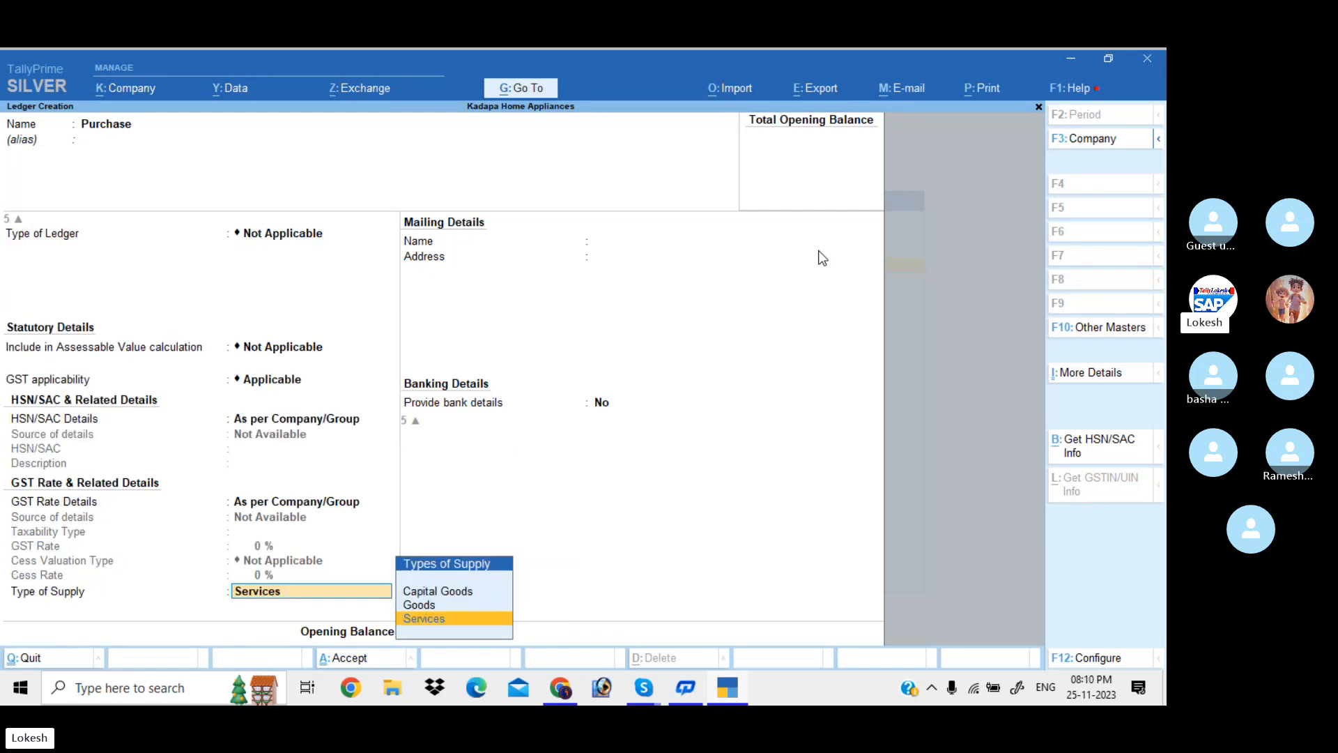
pyautogui.press('Up')
pyautogui.press('Return')
pyautogui.press('Return')
pyautogui.press('Return')
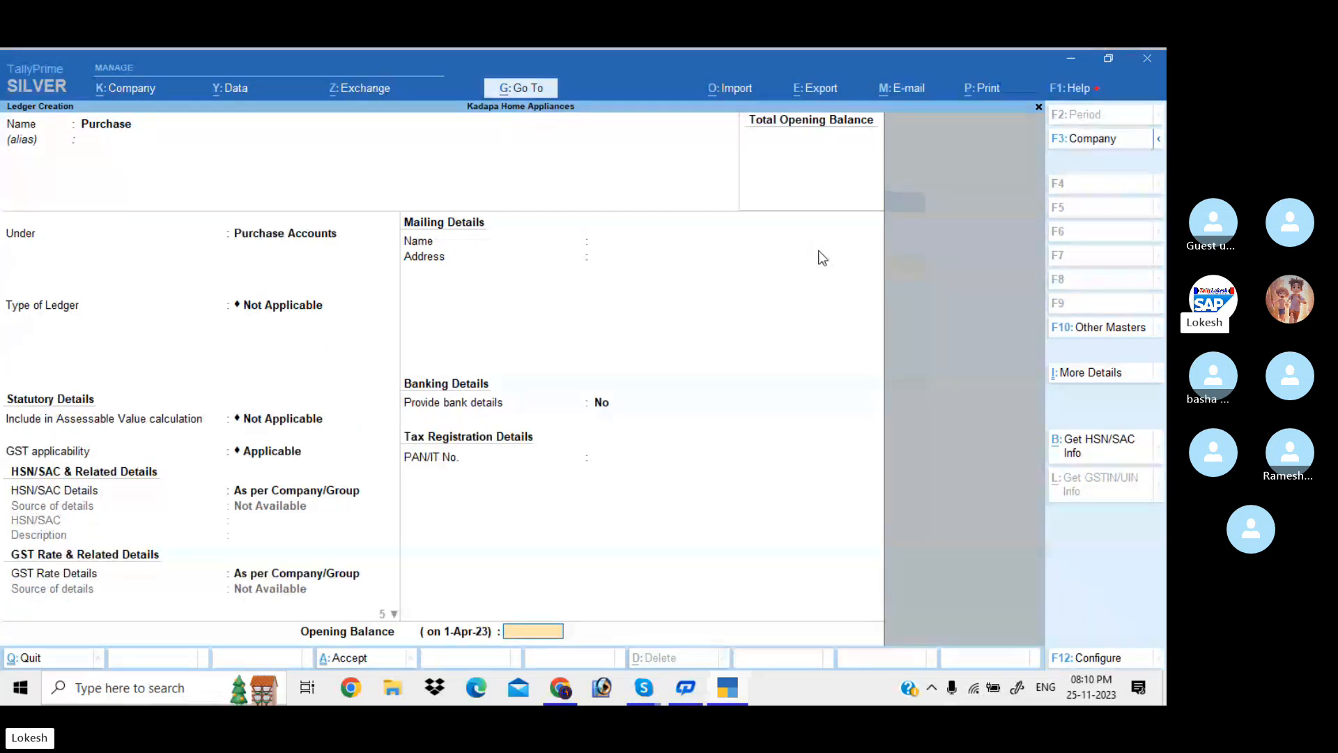
pyautogui.press('Return')
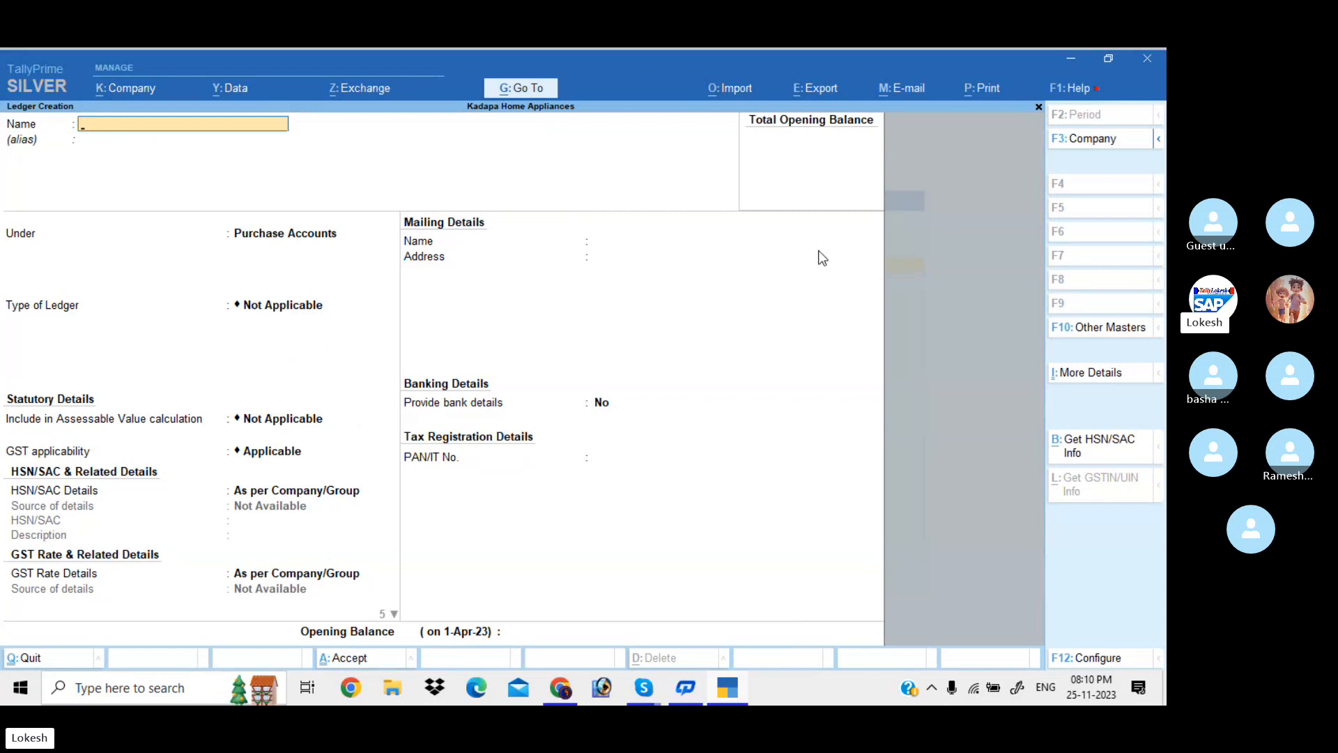
# Name the ledger Kalyan traders and place it under Sundry Creditors
pyautogui.write('Kalyan traders')
pyautogui.press('Return')
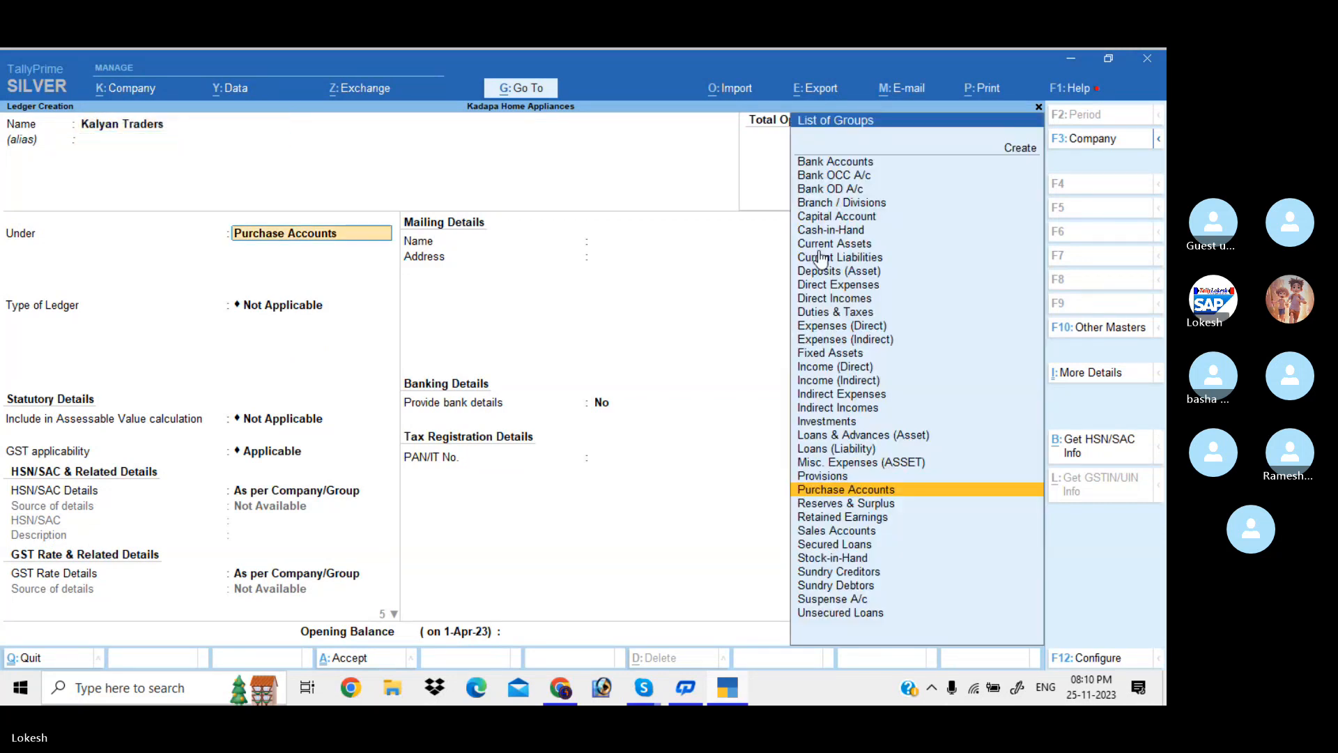
pyautogui.write('Sun')
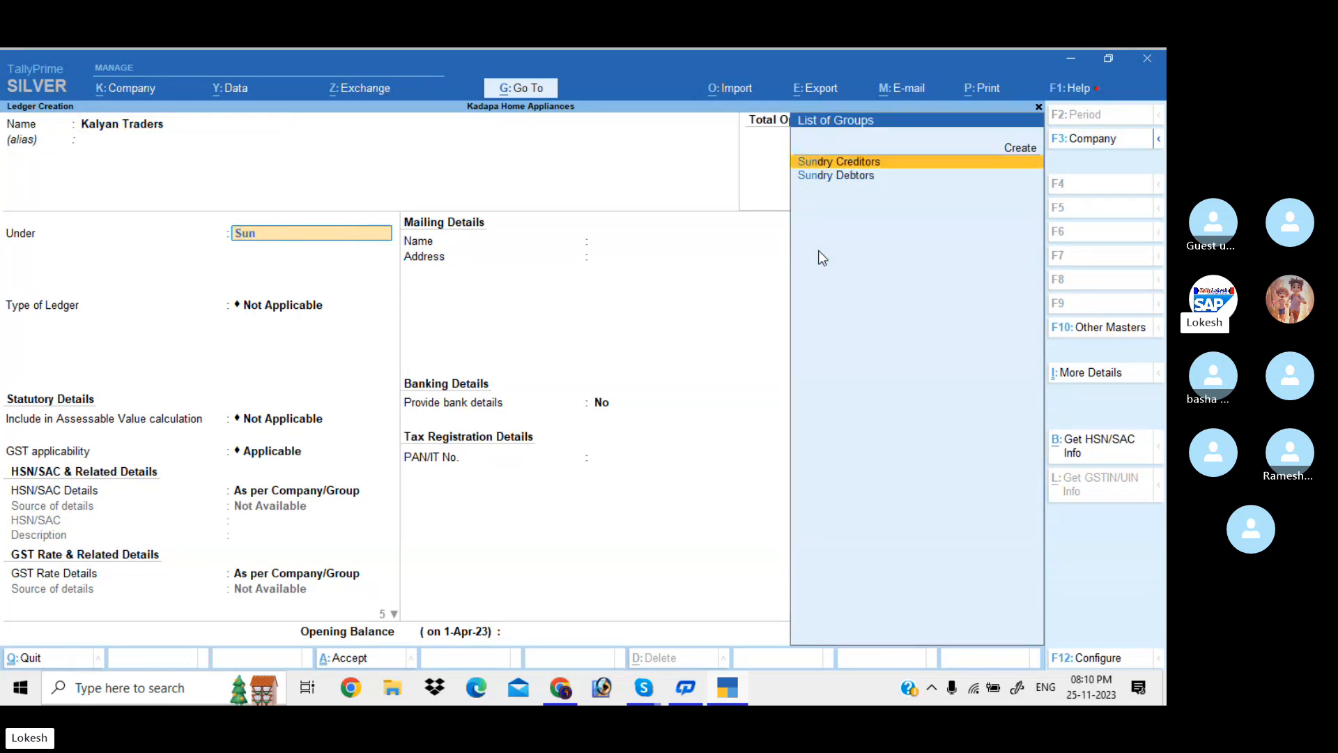
pyautogui.press('Return')
pyautogui.press('Return')
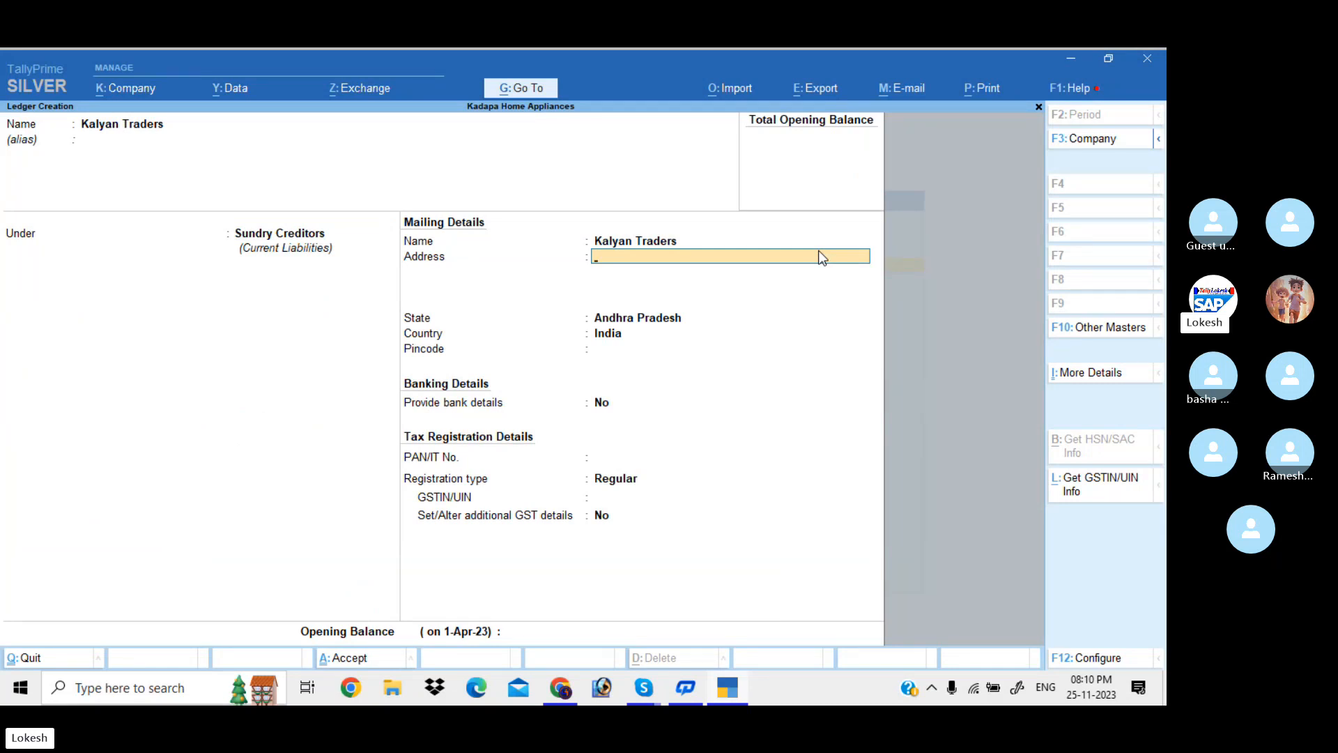
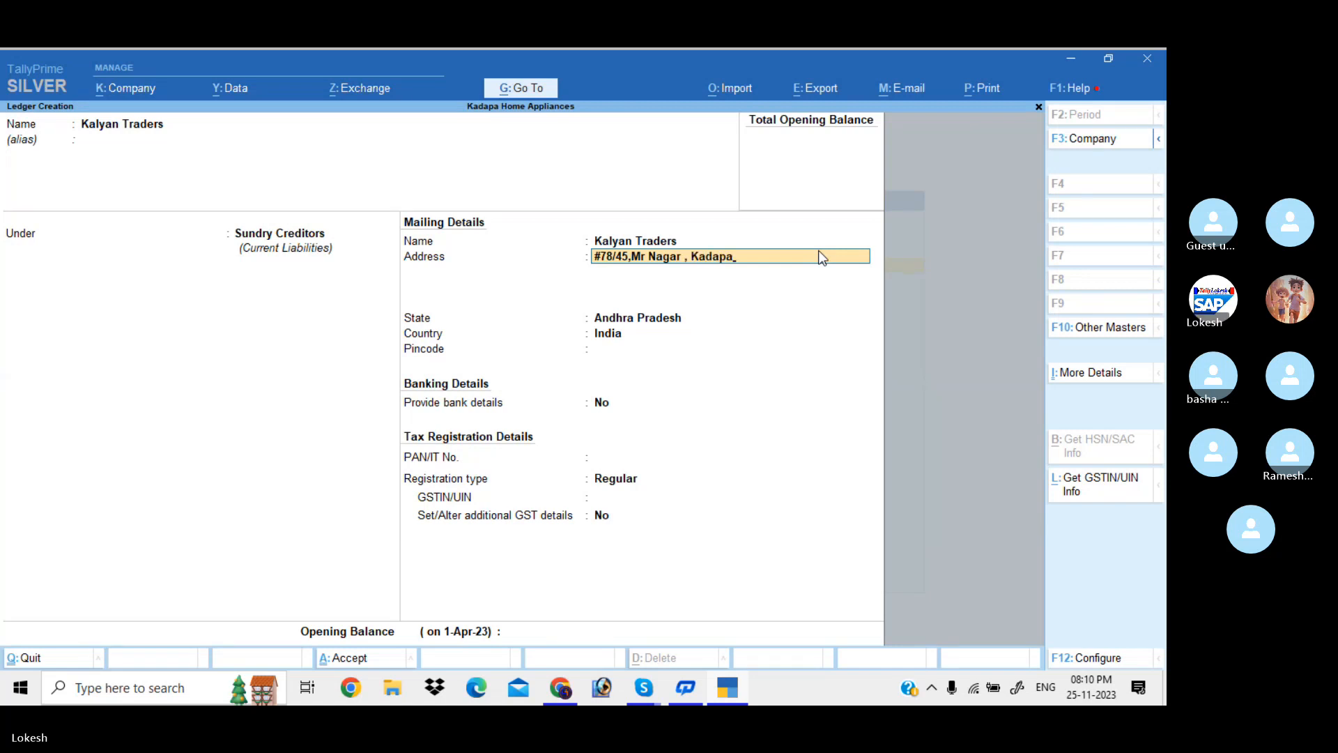
# Enter the supplier's street address, cell number and pincode as three address lines
pyautogui.press('Return')
pyautogui.write('Cell')
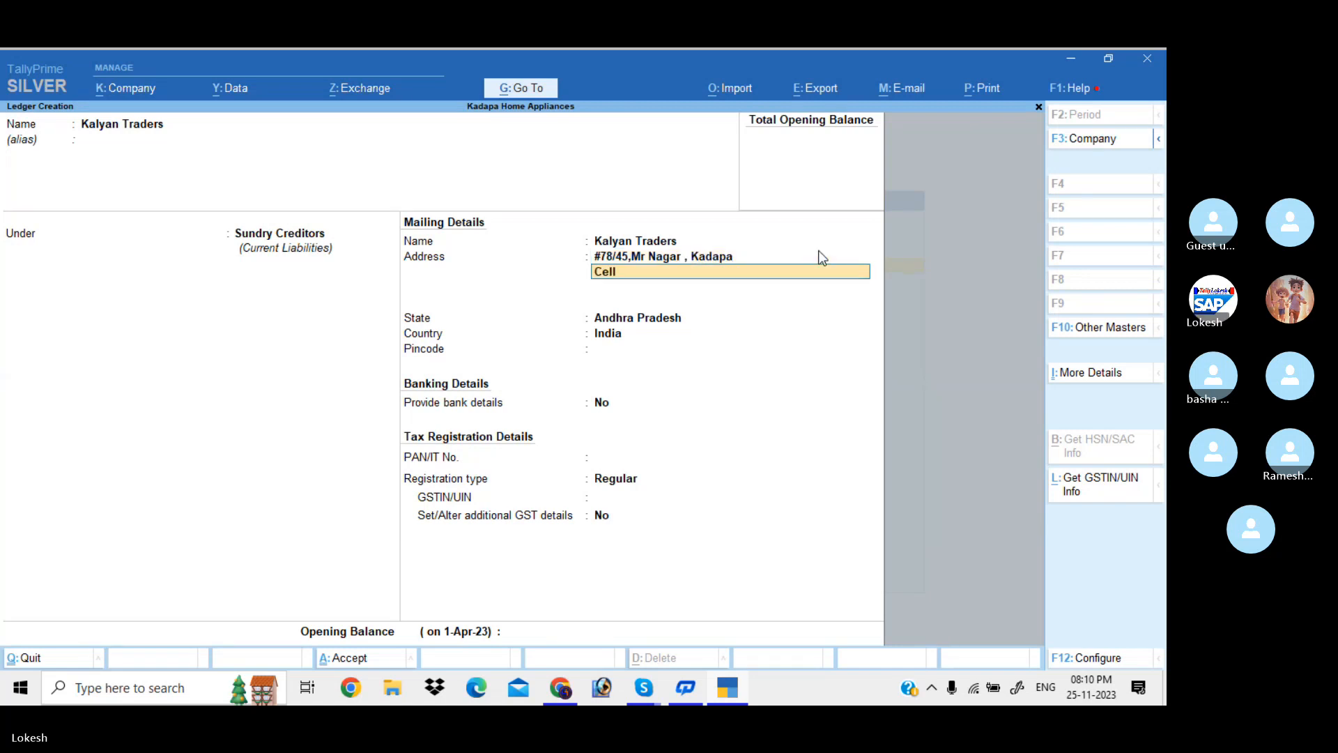
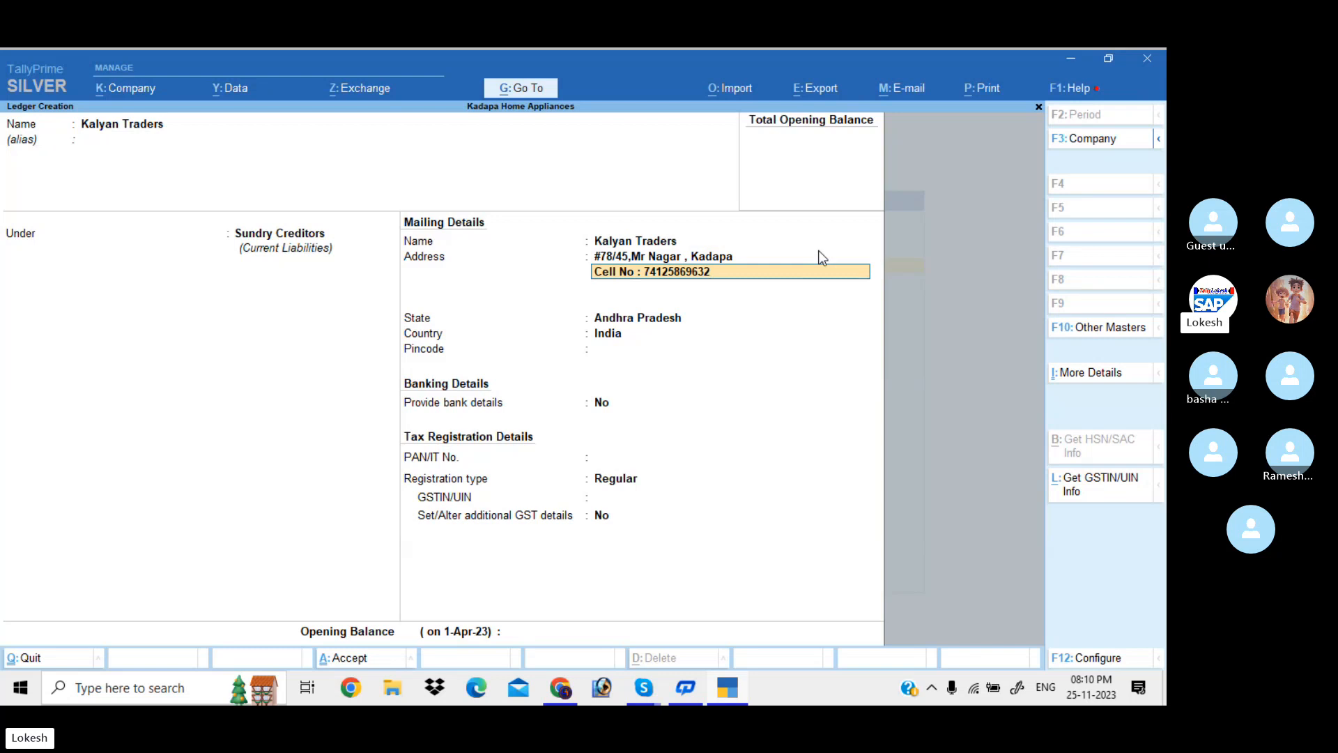
pyautogui.press('Return')
pyautogui.write('Pincod')
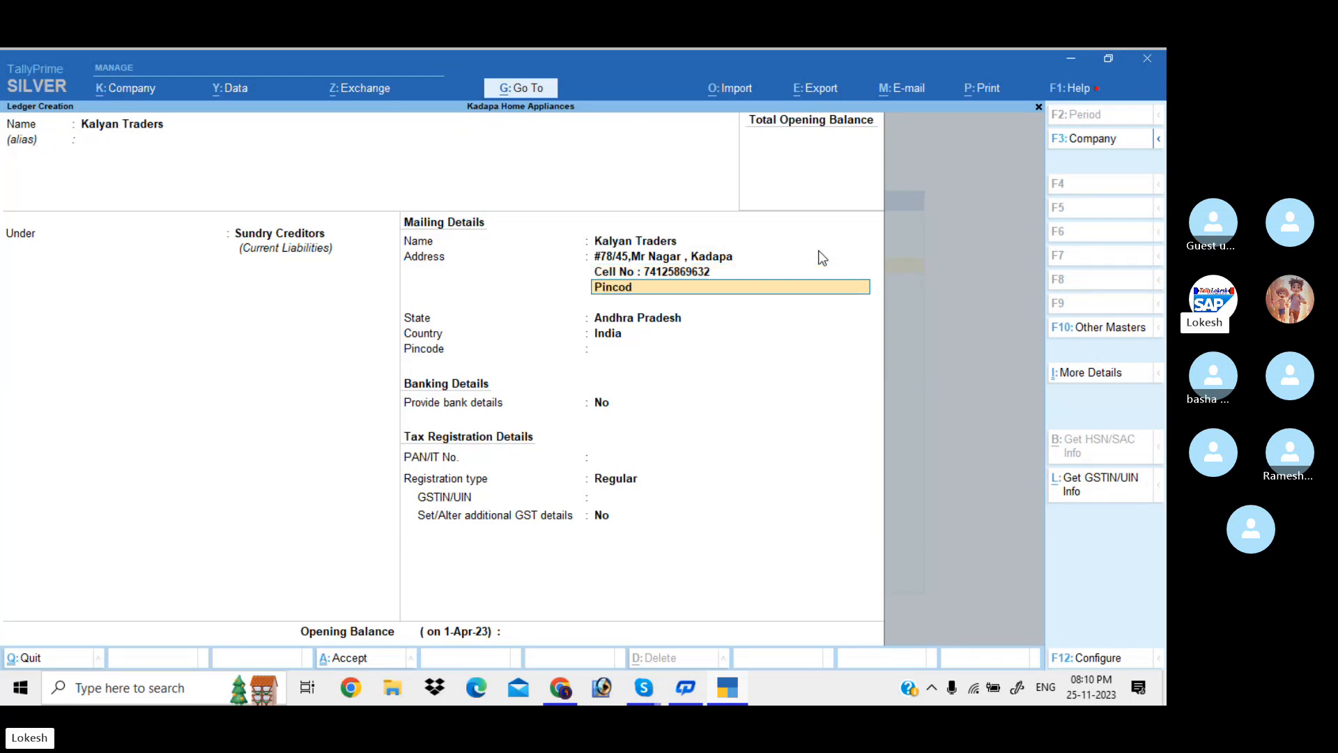
pyautogui.write('e : 516216')
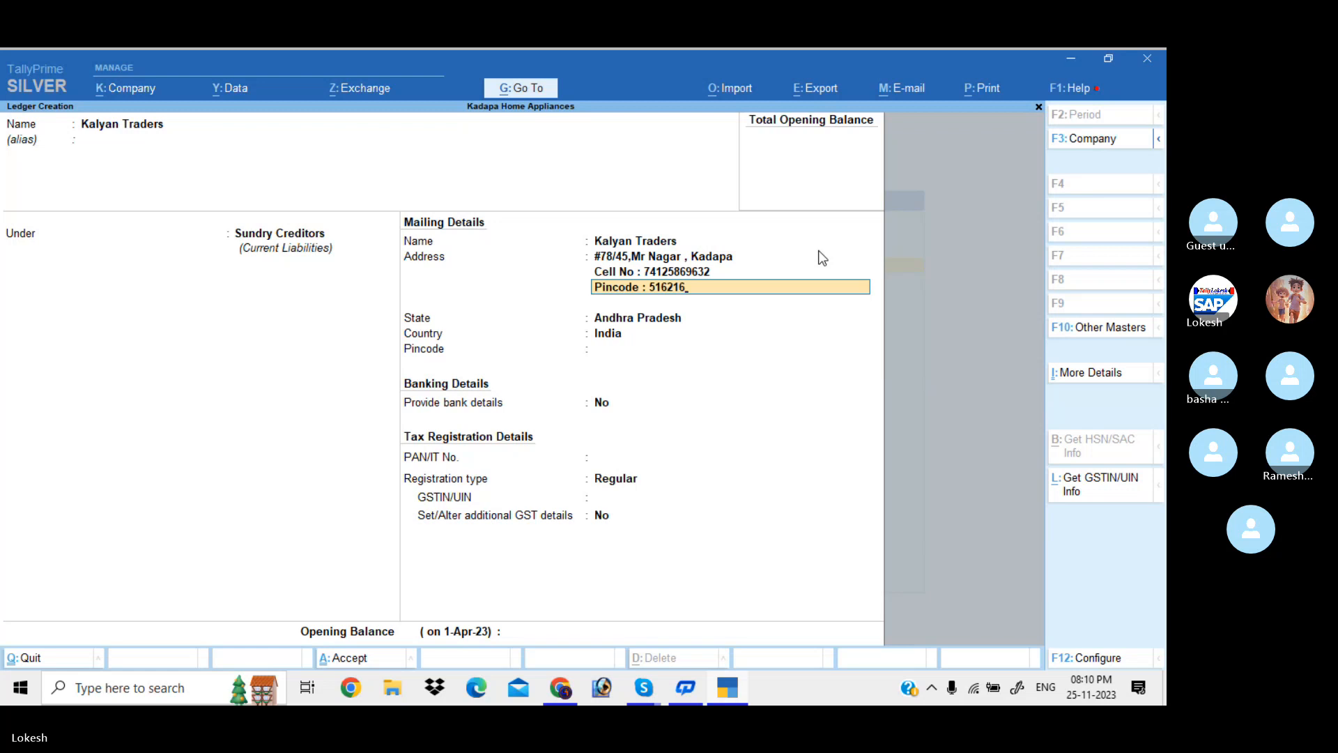
pyautogui.press('Return')
pyautogui.press('Return')
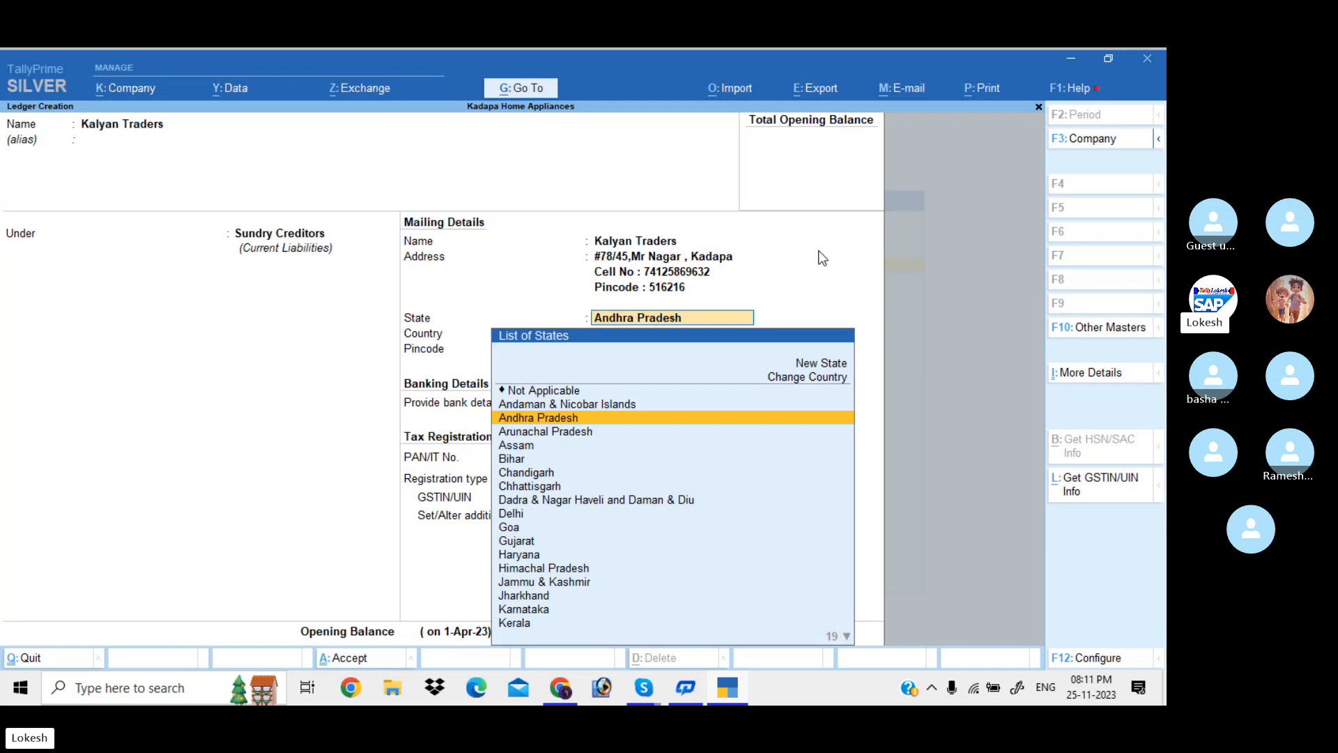
# Keep Andhra Pradesh as the state and choose Regular as the GST registration type
pyautogui.press('Return')
pyautogui.press('Return')
pyautogui.press('Return')
pyautogui.press('Return')
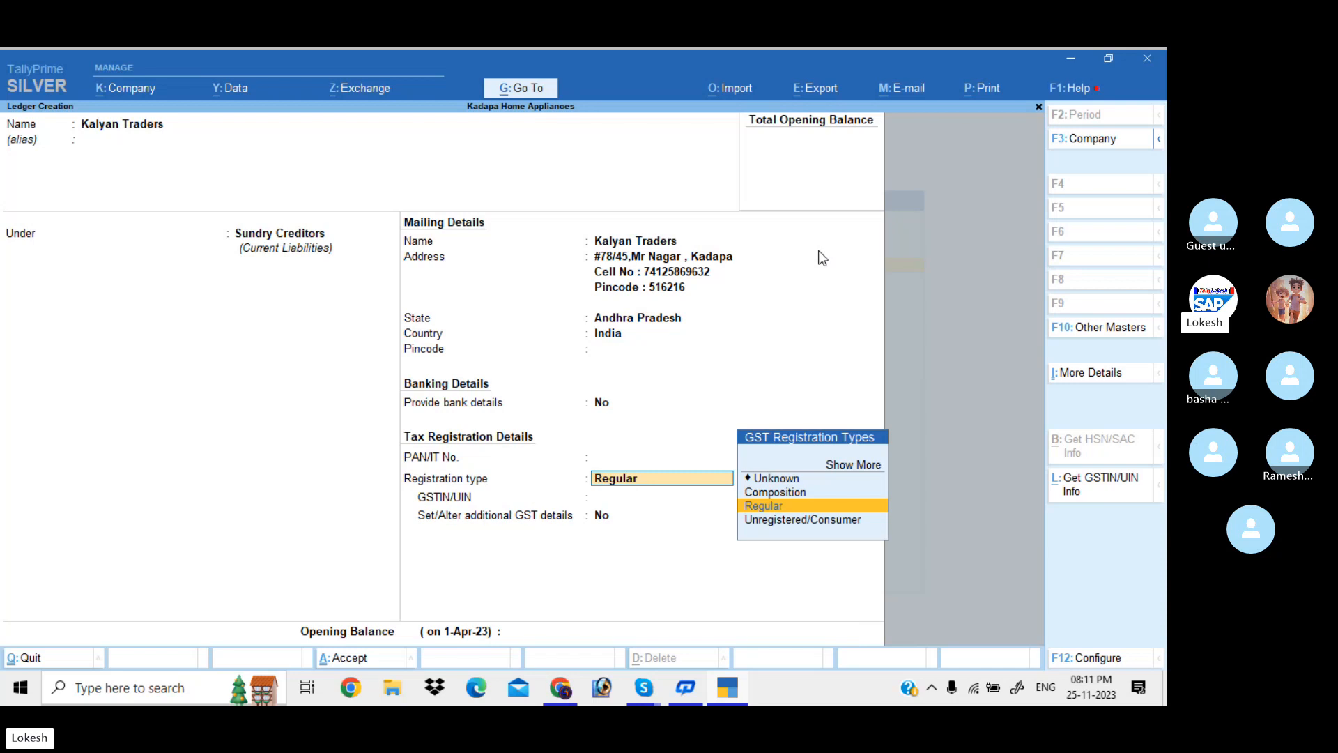
pyautogui.press('Up')
pyautogui.press('Down')
pyautogui.press('Down')
pyautogui.press('Up')
pyautogui.press('Up')
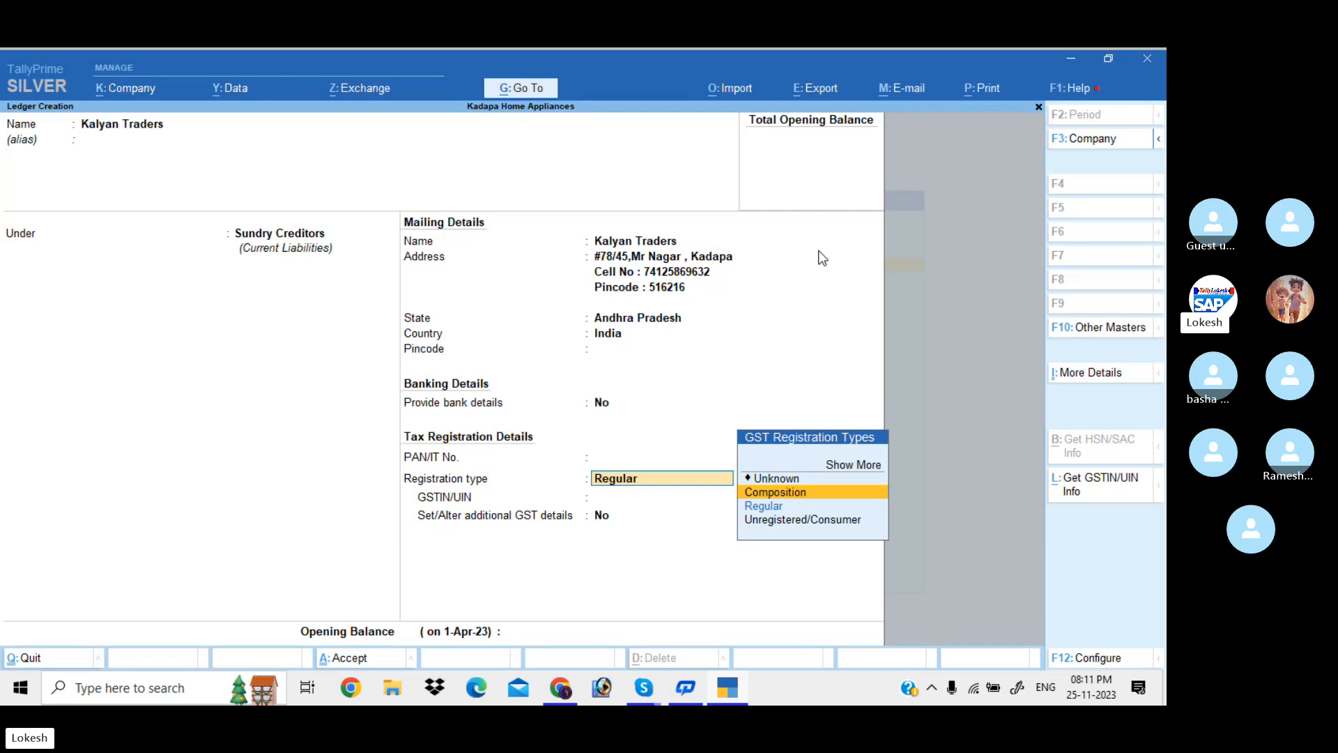
pyautogui.press('Down')
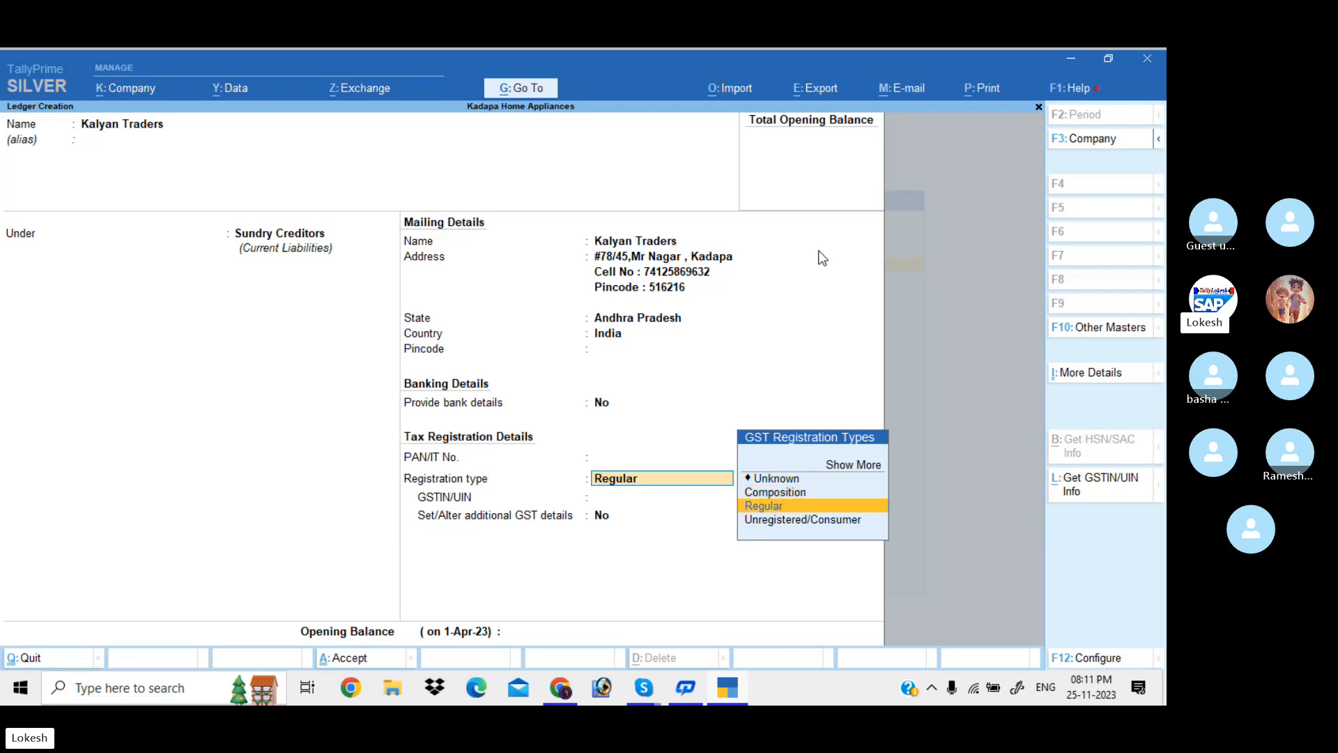
pyautogui.press('Return')
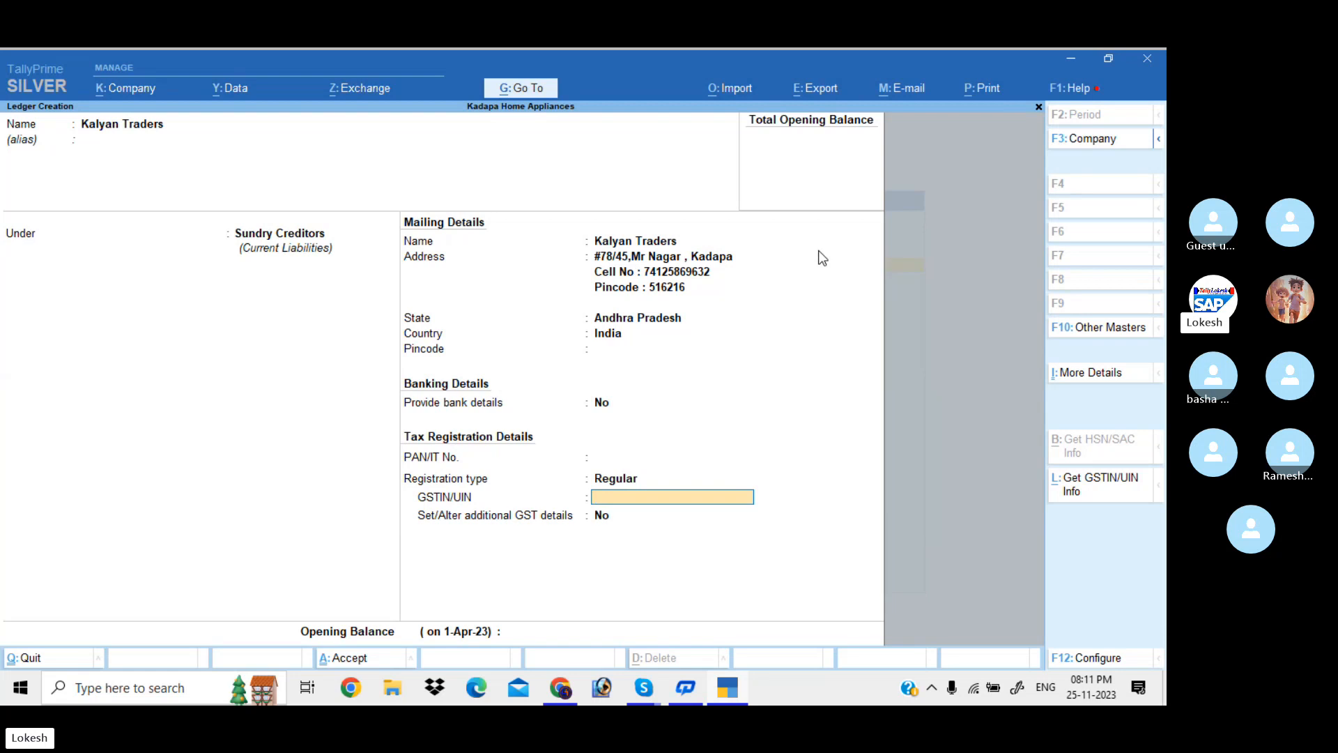
# Enter the supplier's GSTIN, dismiss the invalid-GSTIN warning, and save the ledger
pyautogui.write('37AAAAA1')
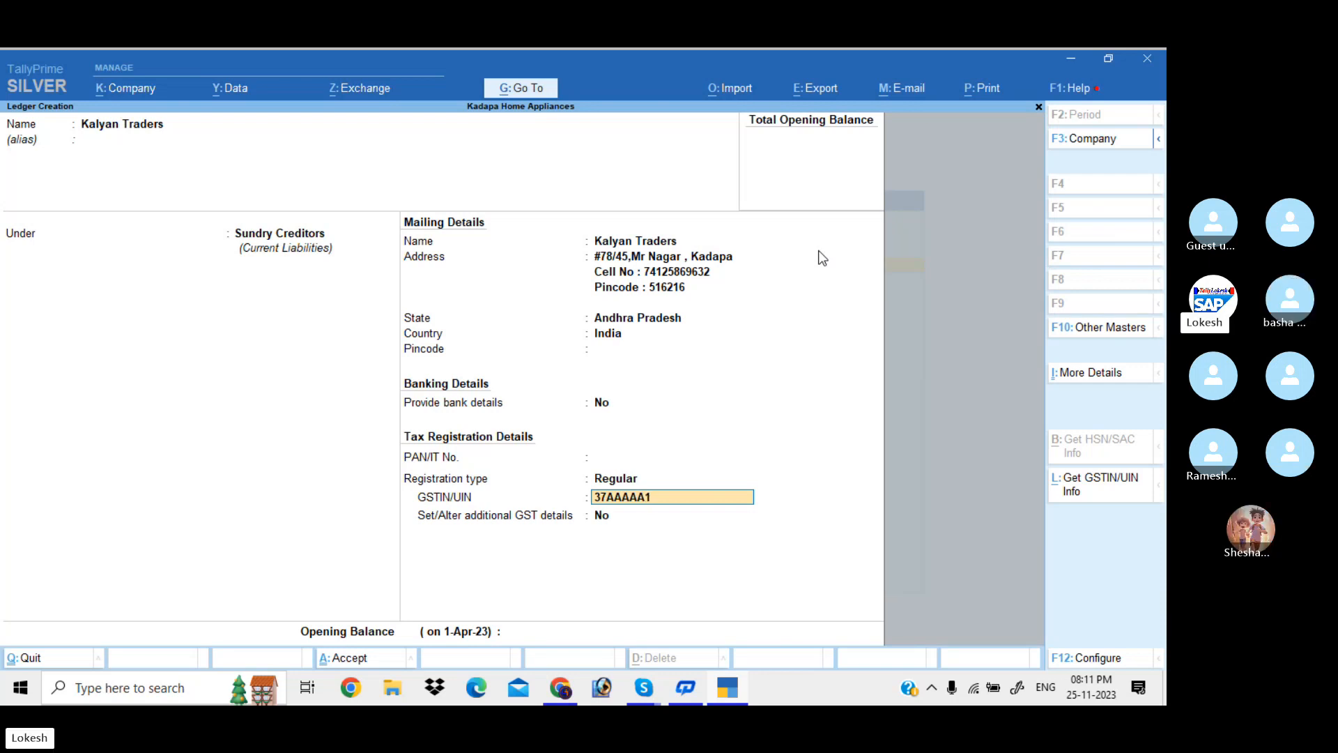
pyautogui.write('234A1Z8')
pyautogui.press('Return')
pyautogui.press('Return')
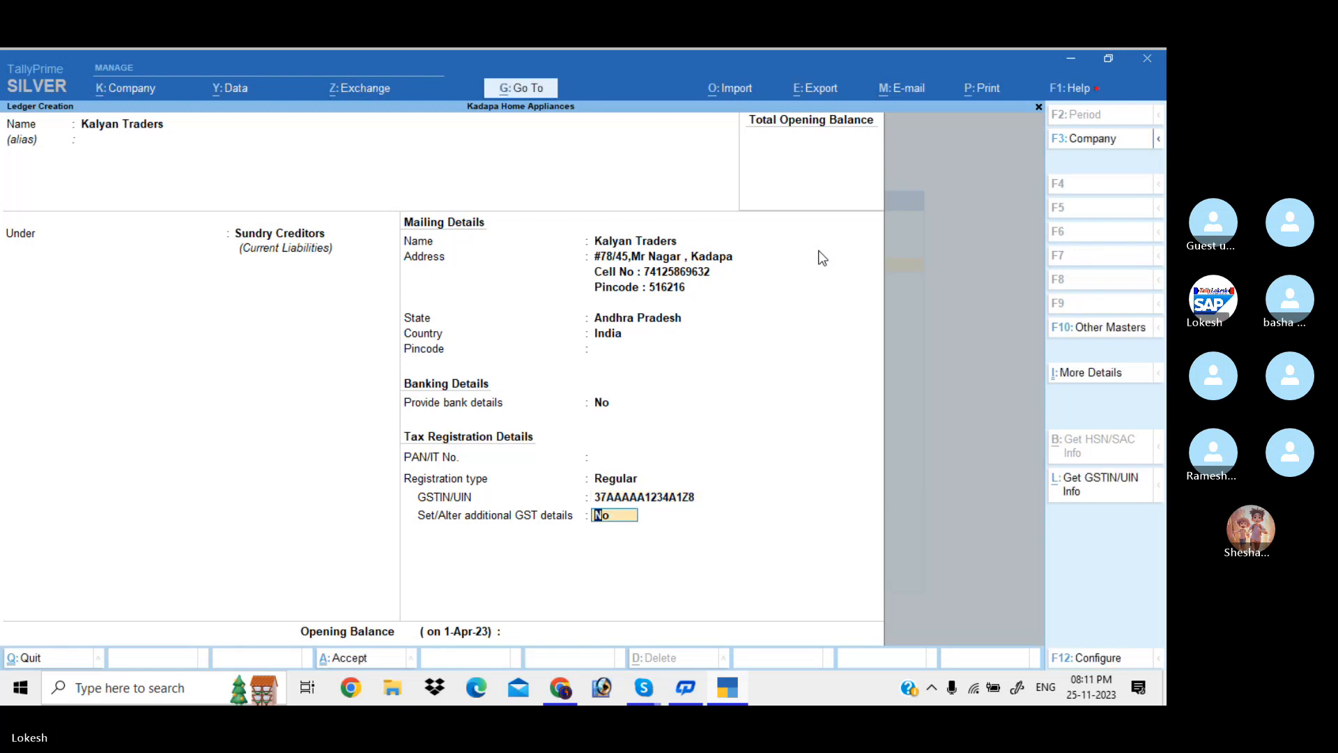
pyautogui.press('Return')
pyautogui.press('Return')
pyautogui.press('y')
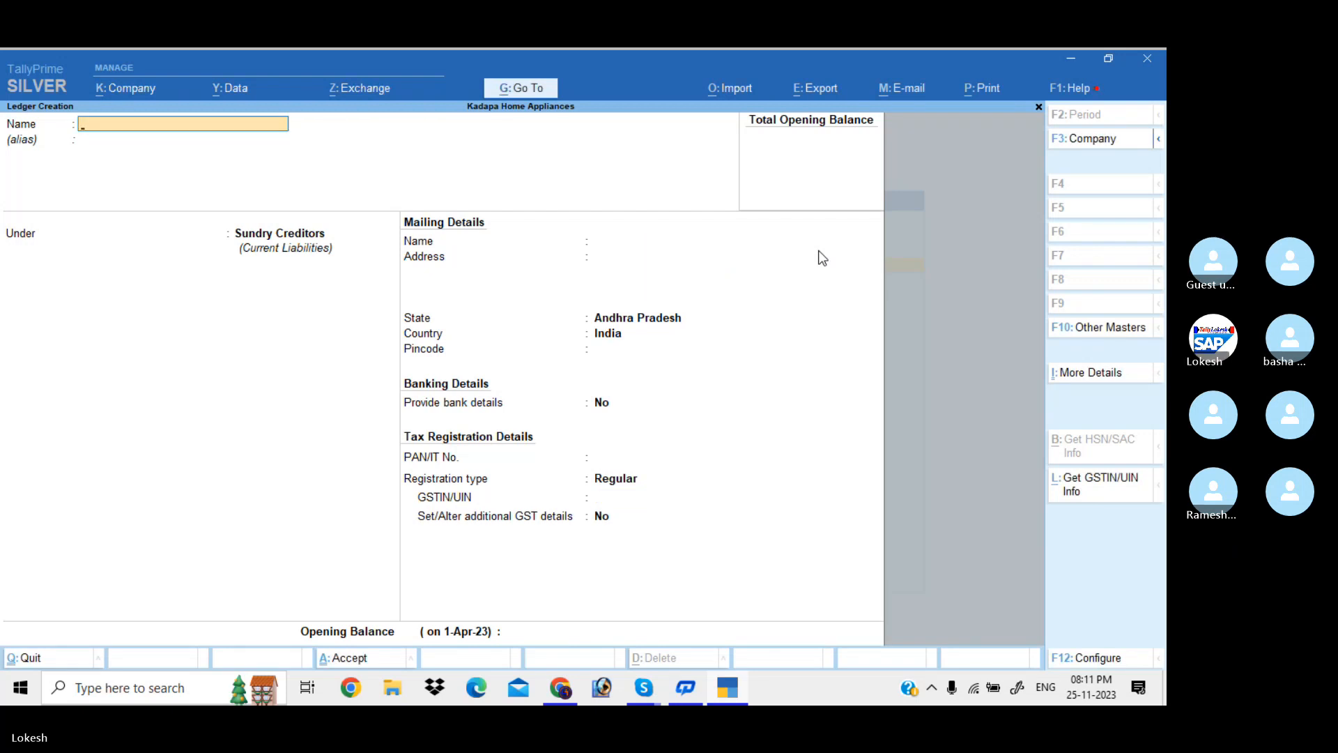
# Create a Sales ledger under Sales Accounts with Goods as the type of supply
pyautogui.write('Sales')
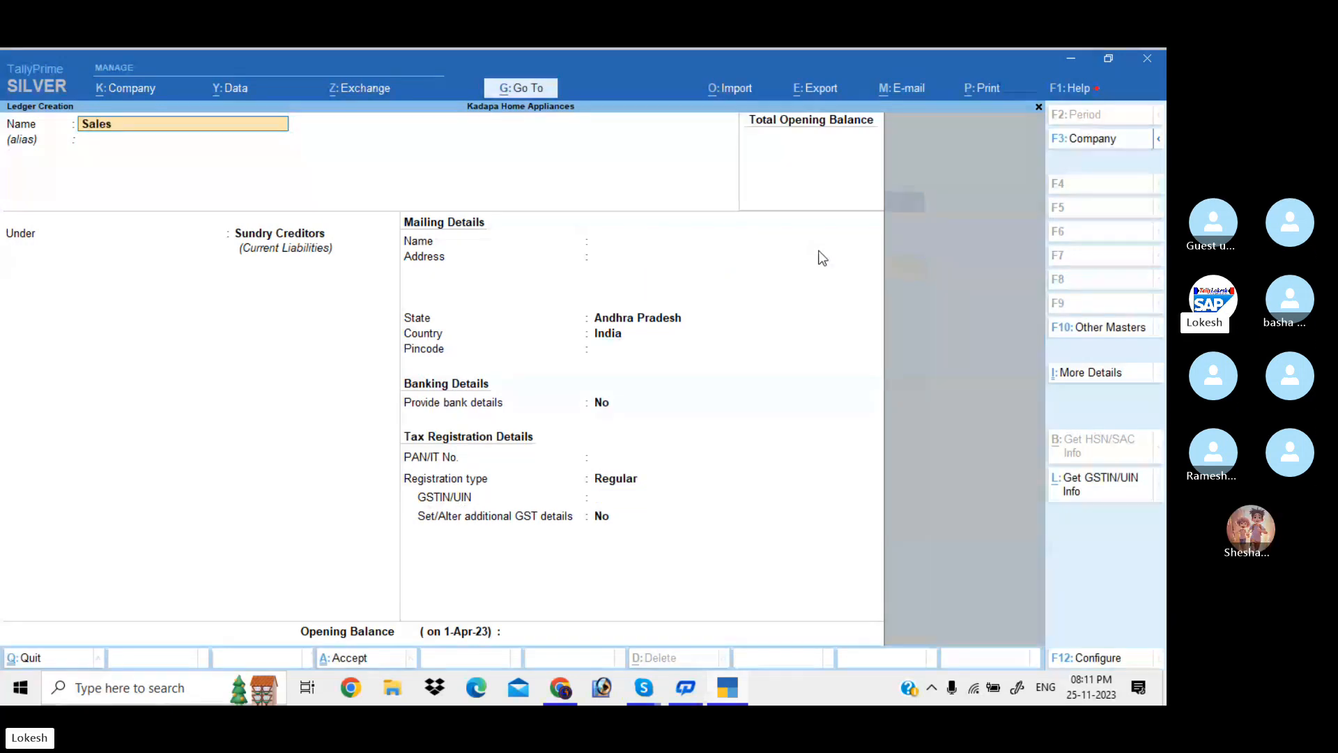
pyautogui.press('Return')
pyautogui.press('Return')
pyautogui.write('sales')
pyautogui.press('Return')
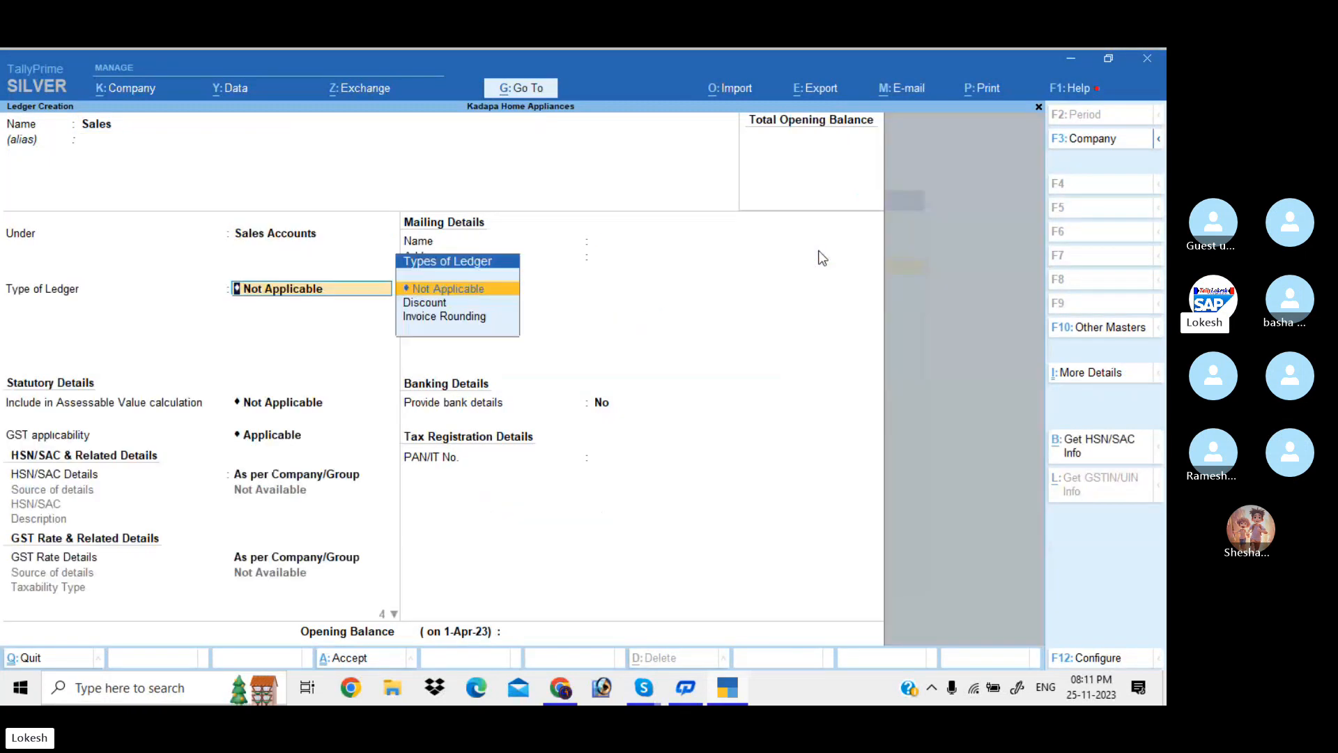
pyautogui.press('Return')
pyautogui.press('Return')
pyautogui.press('Return')
pyautogui.press('Return')
pyautogui.press('Return')
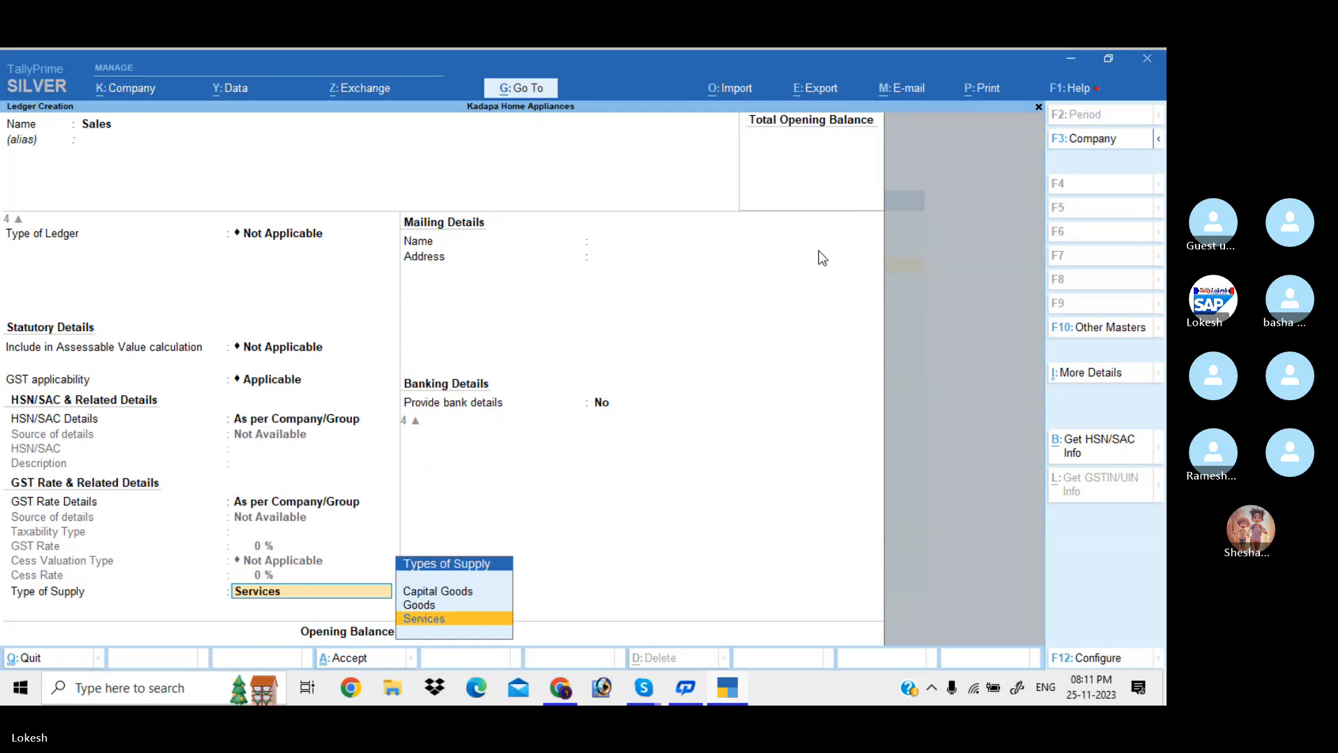
pyautogui.press('Up')
pyautogui.press('Return')
pyautogui.press('Return')
pyautogui.press('Return')
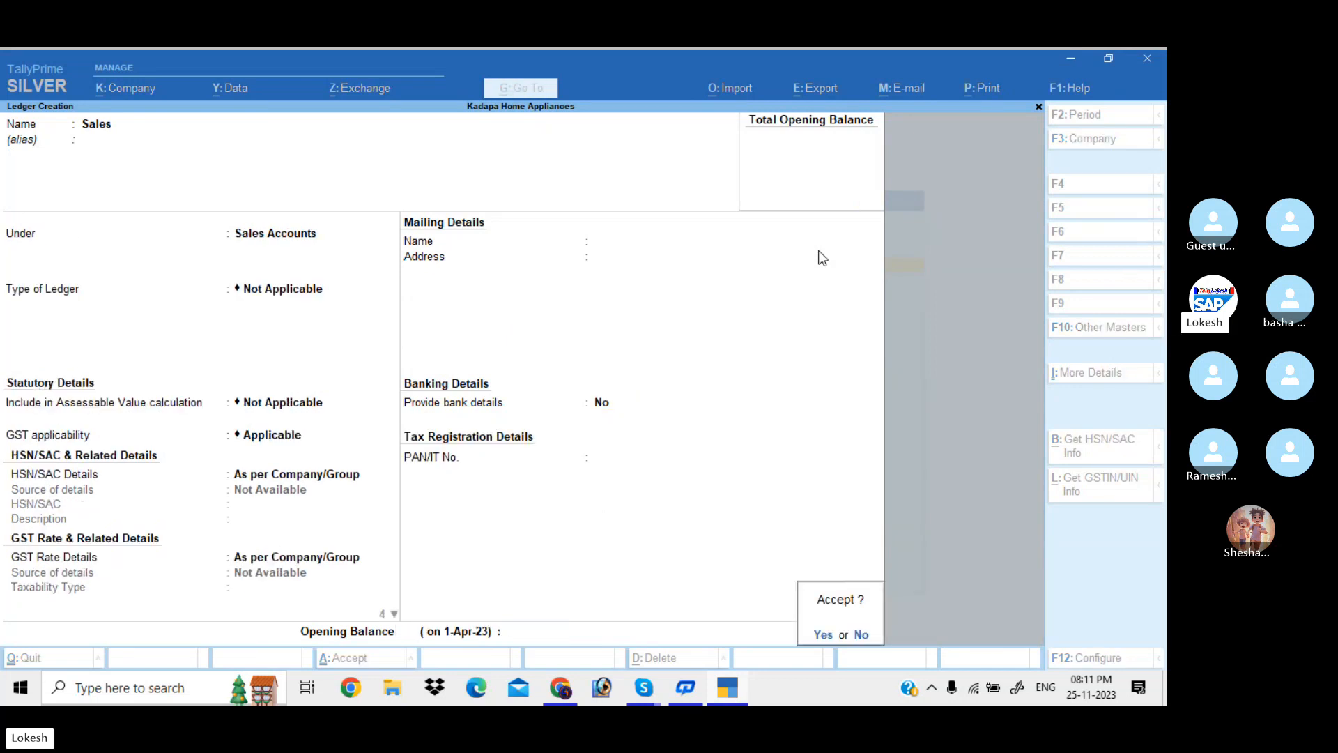
pyautogui.press('Return')
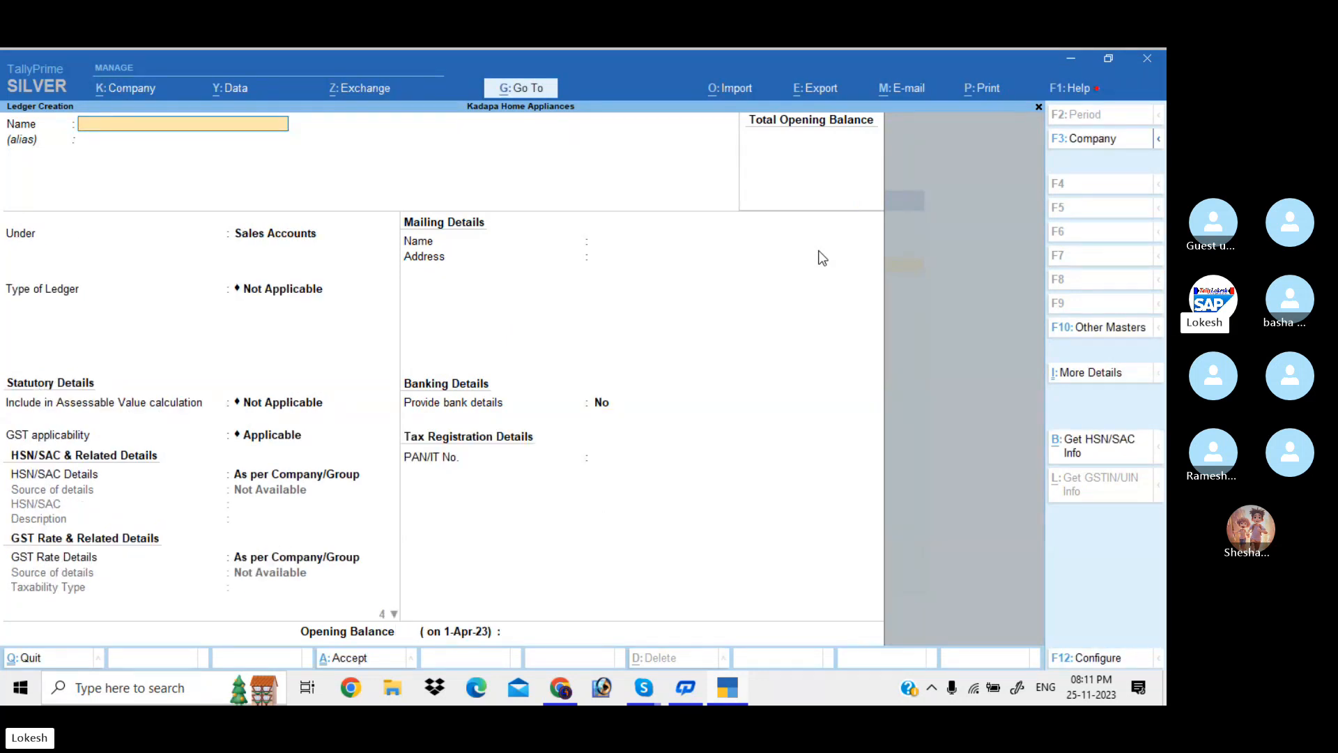
# Name the ledger Ganesh Merchants and place it under Sundry Debtors
pyautogui.write('Ganesh Merchants')
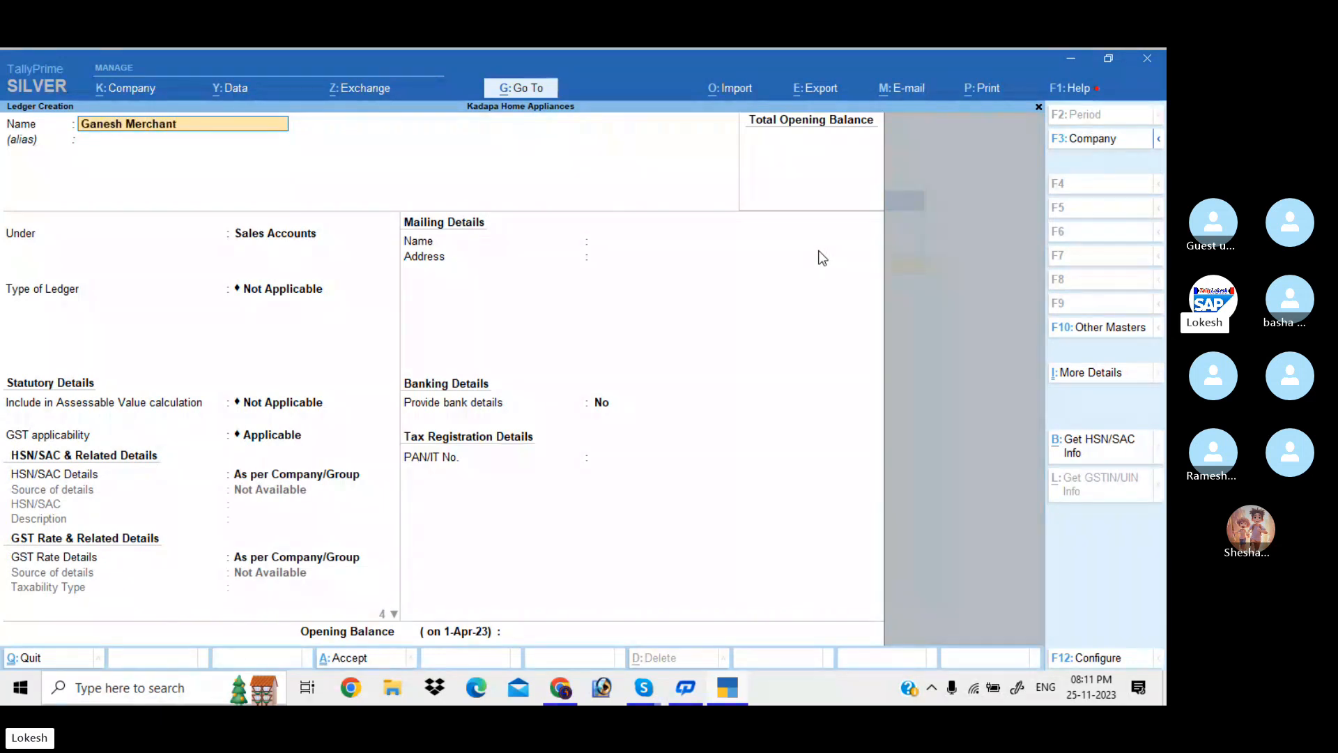
pyautogui.press('Return')
pyautogui.press('Return')
pyautogui.write('Sun')
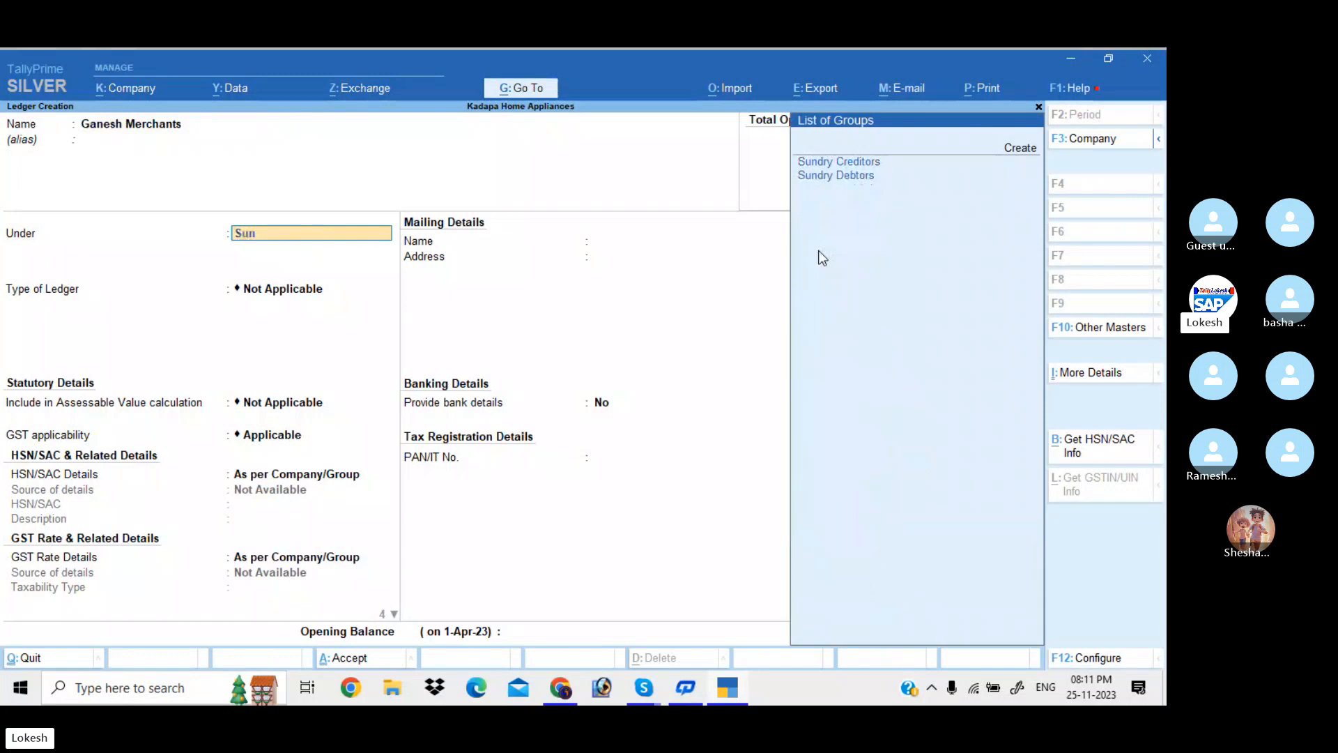
pyautogui.press('Down')
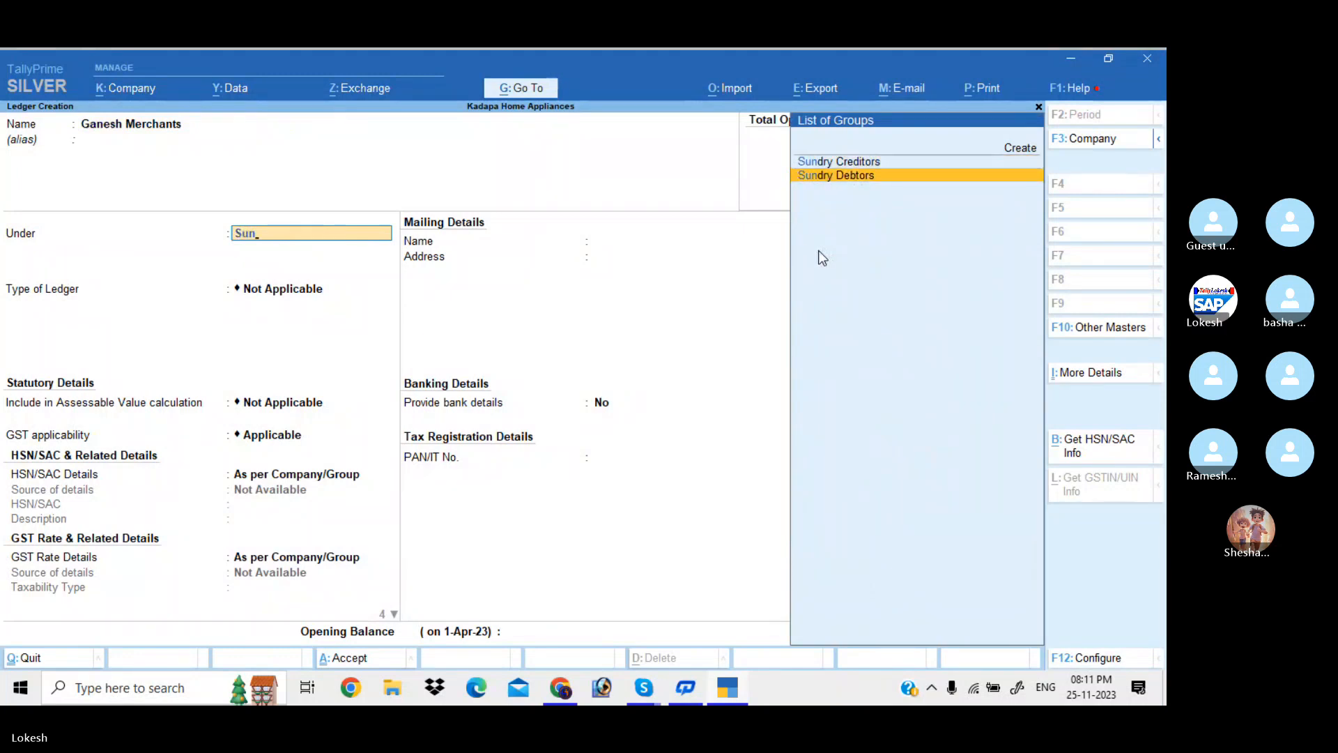
pyautogui.press('Return')
pyautogui.press('Return')
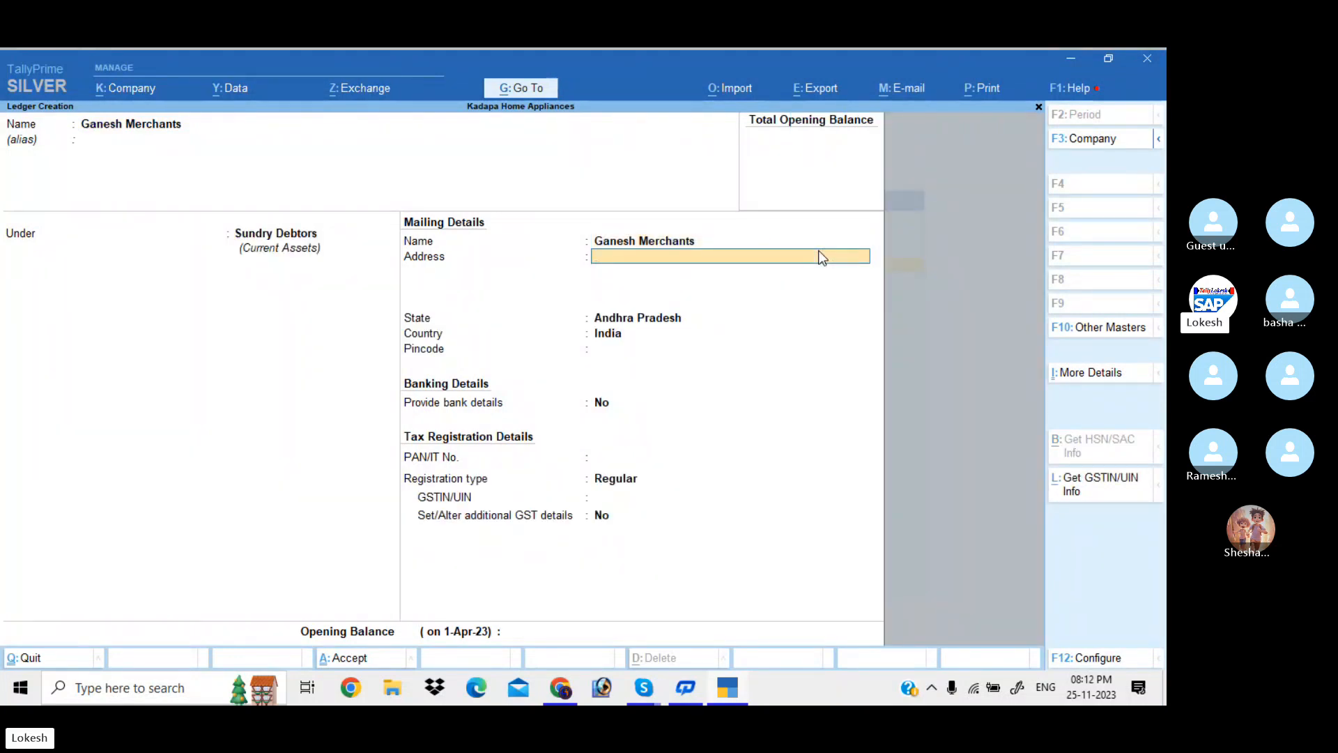
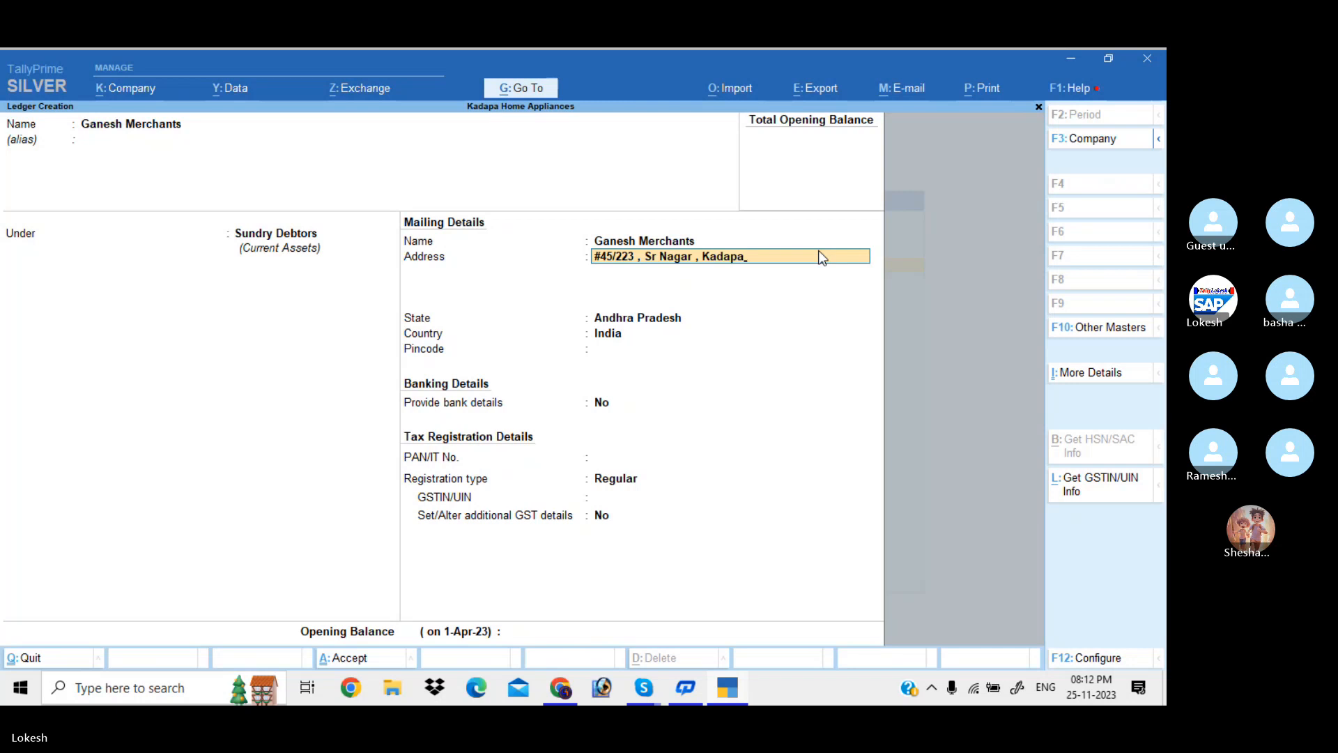
# Enter the customer's street address and cell number as address lines
pyautogui.press('Return')
pyautogui.write('Cell n')
pyautogui.press('BackSpace')
pyautogui.press('BackSpace')
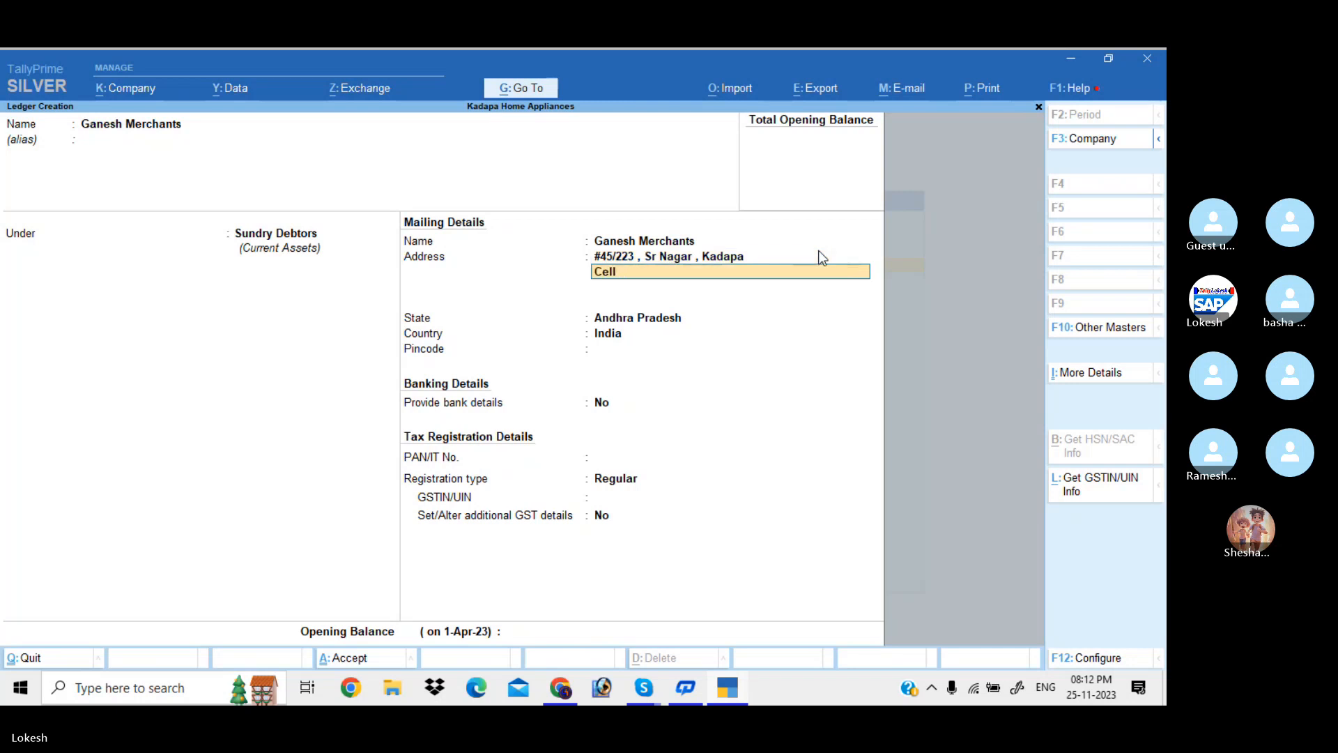
pyautogui.write('No : ')
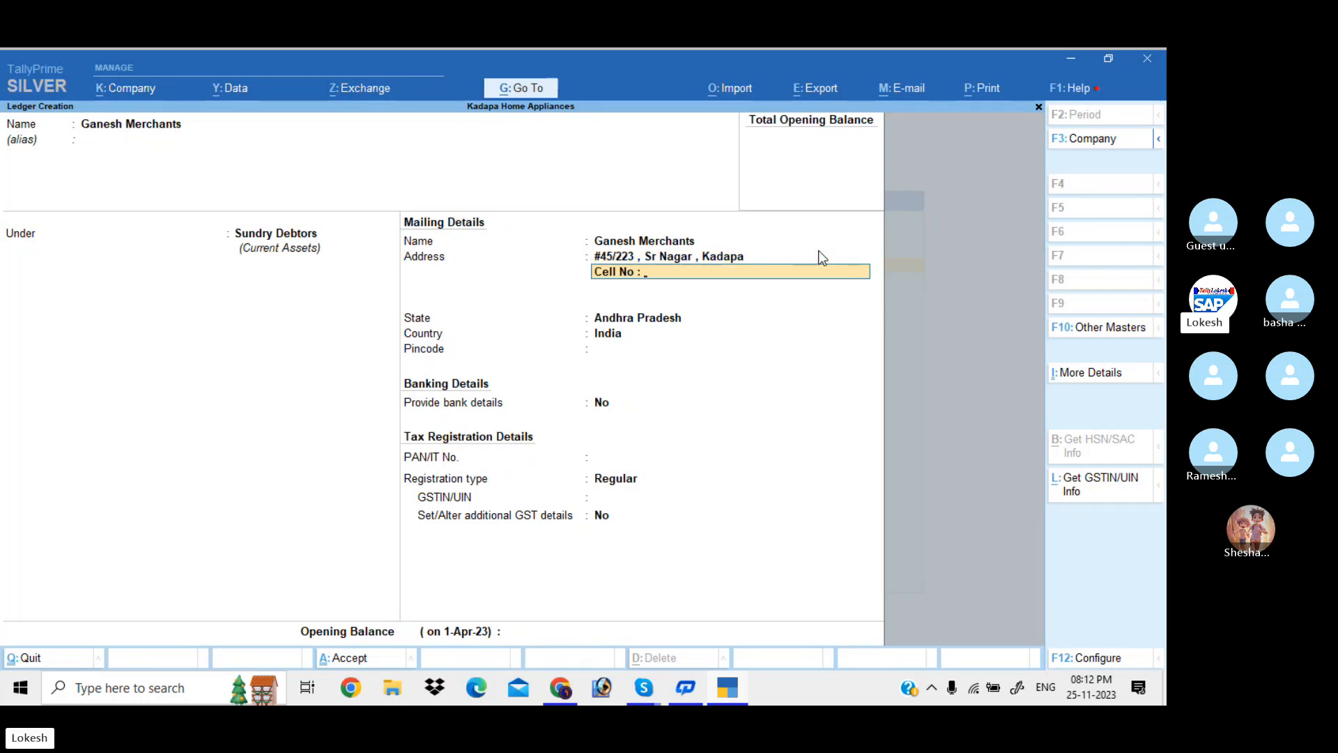
pyautogui.press('Return')
pyautogui.press('Return')
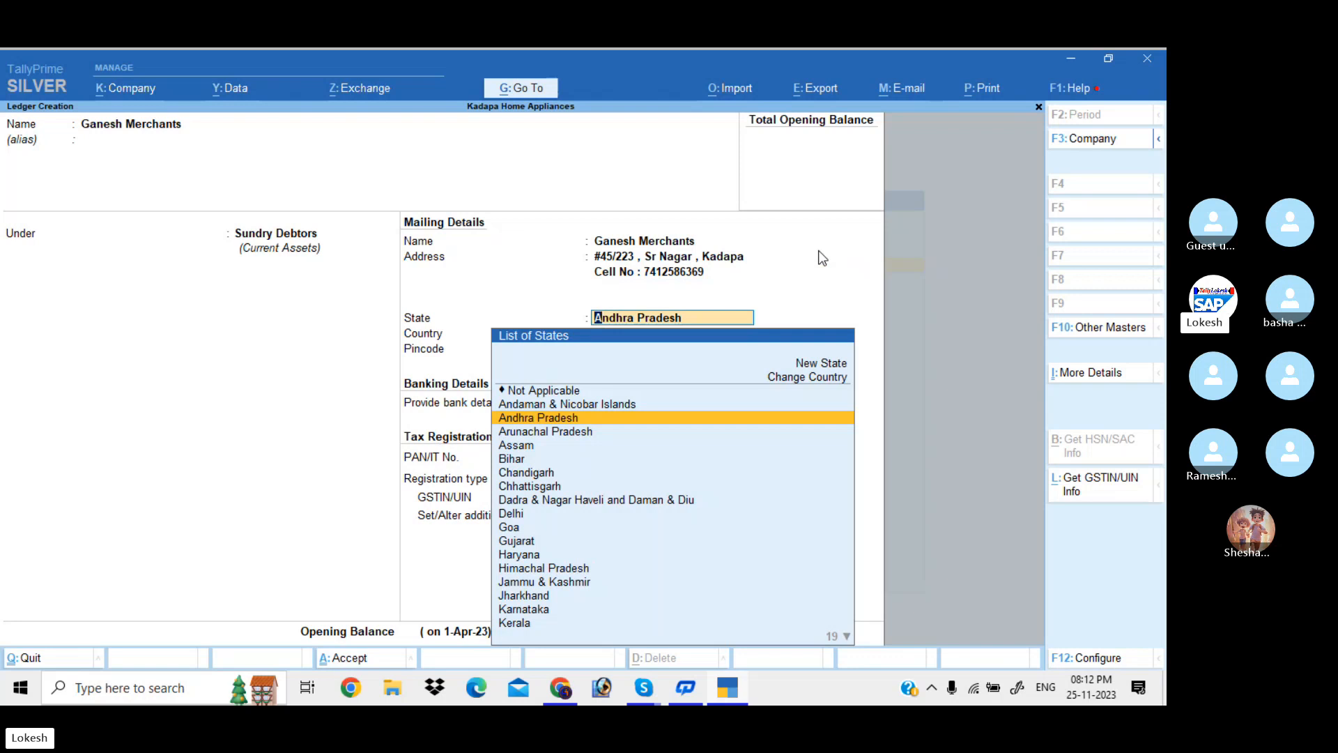
# Keep Andhra Pradesh as the state, enter the GSTIN, and dismiss the invalid-GSTIN warning
pyautogui.press('Return')
pyautogui.press('Return')
pyautogui.press('Return')
pyautogui.press('Return')
pyautogui.press('Return')
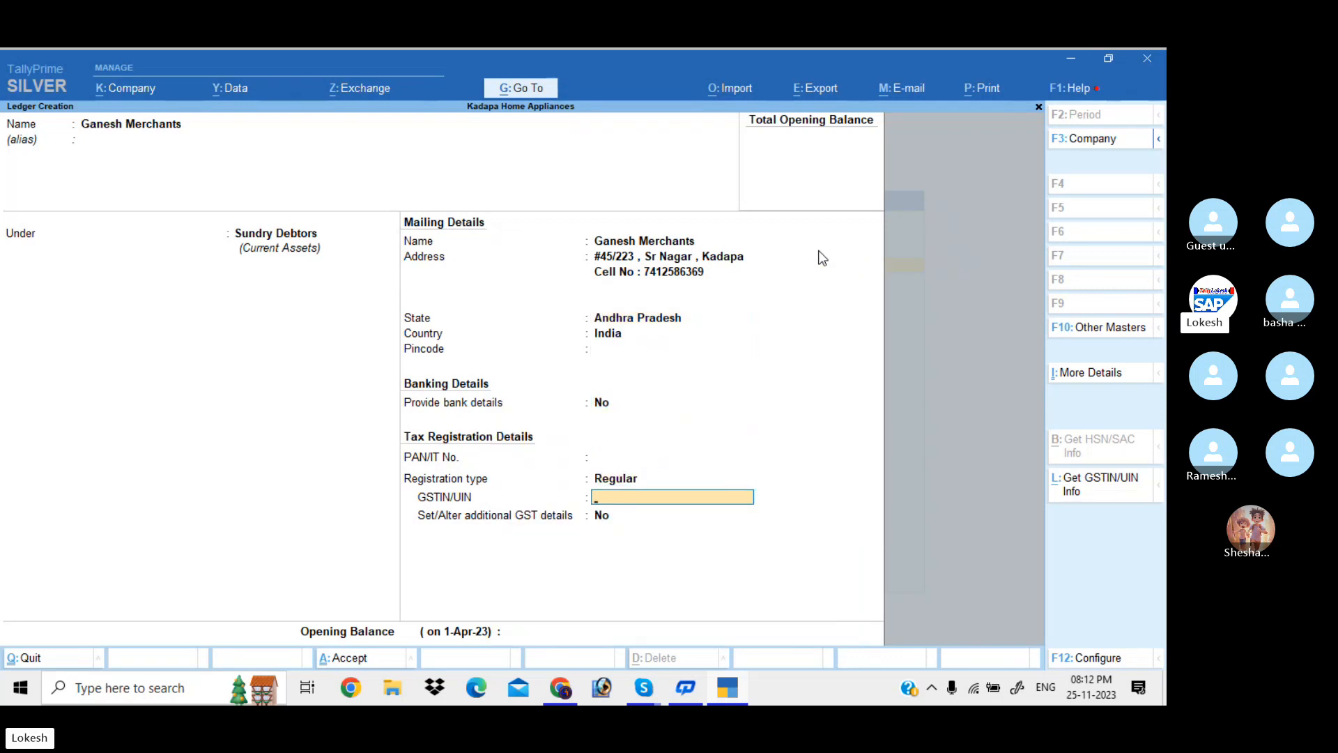
pyautogui.write('37AAAAA')
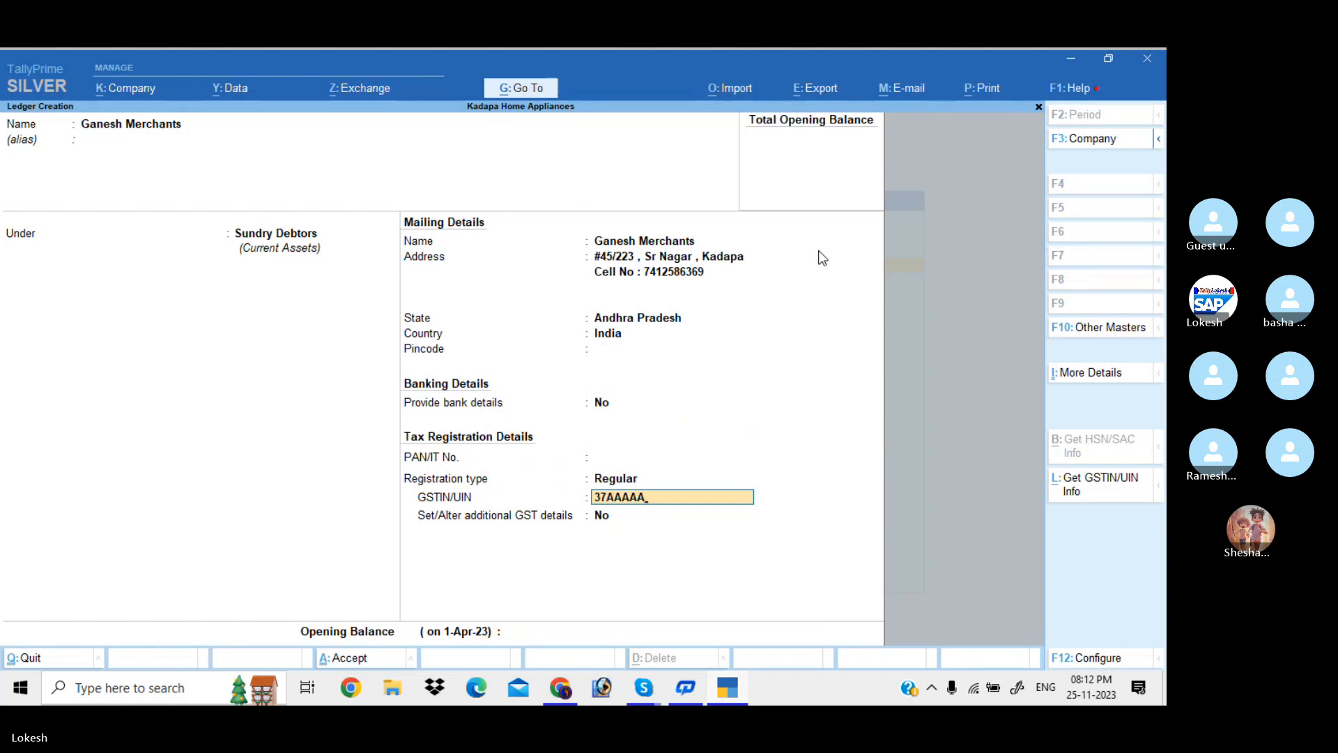
pyautogui.write('96')
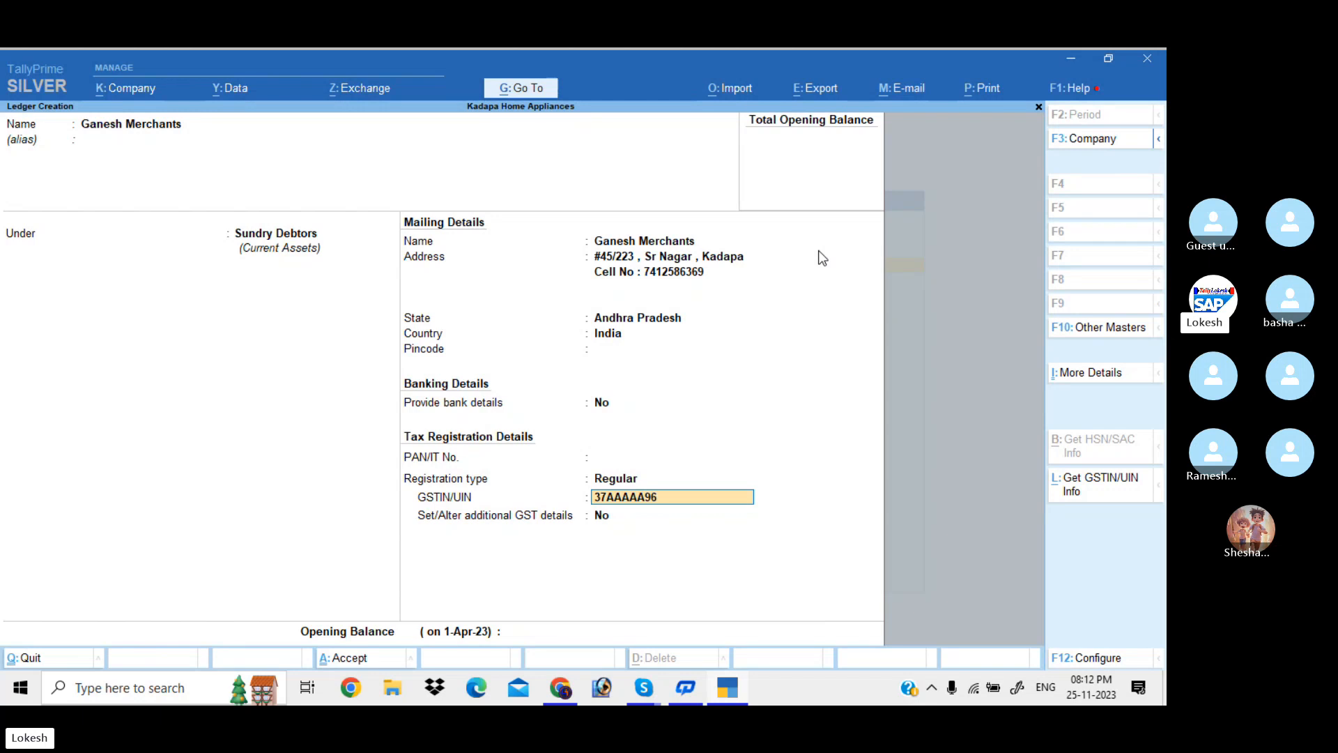
pyautogui.write('34A1Z')
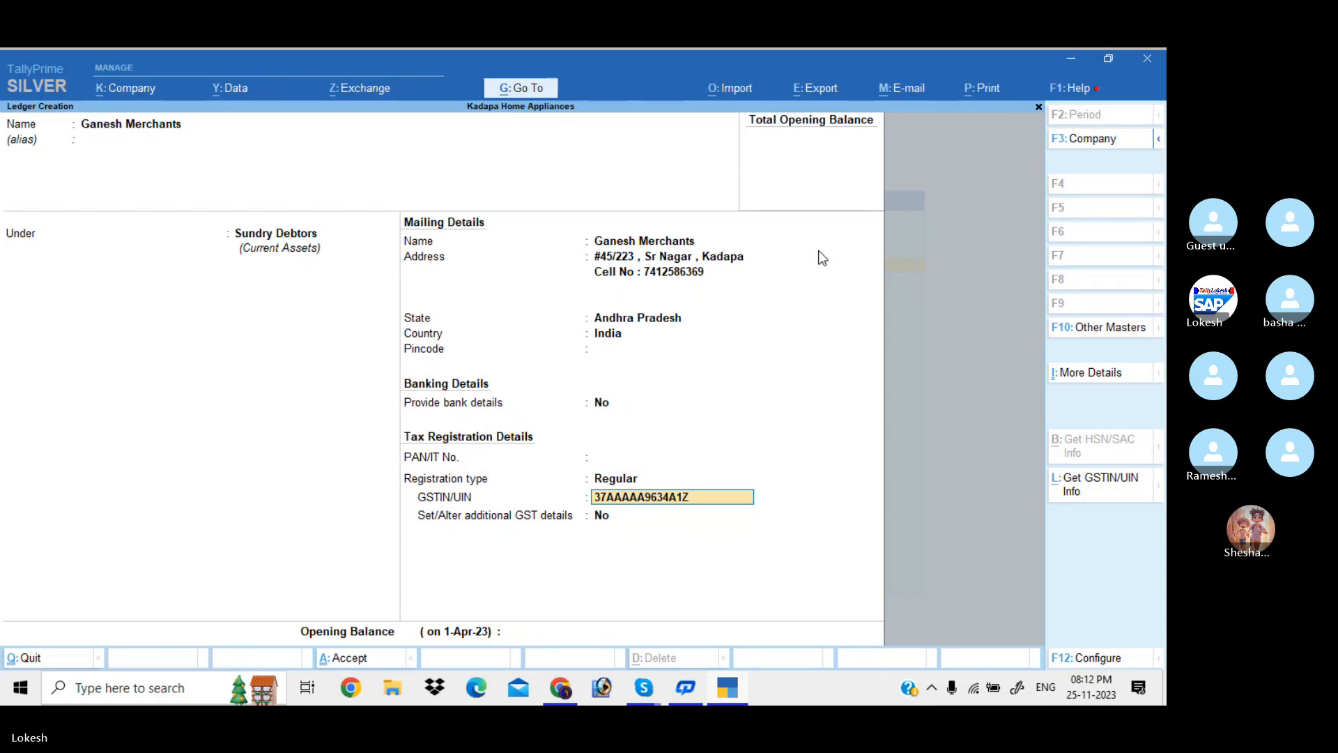
pyautogui.write('7')
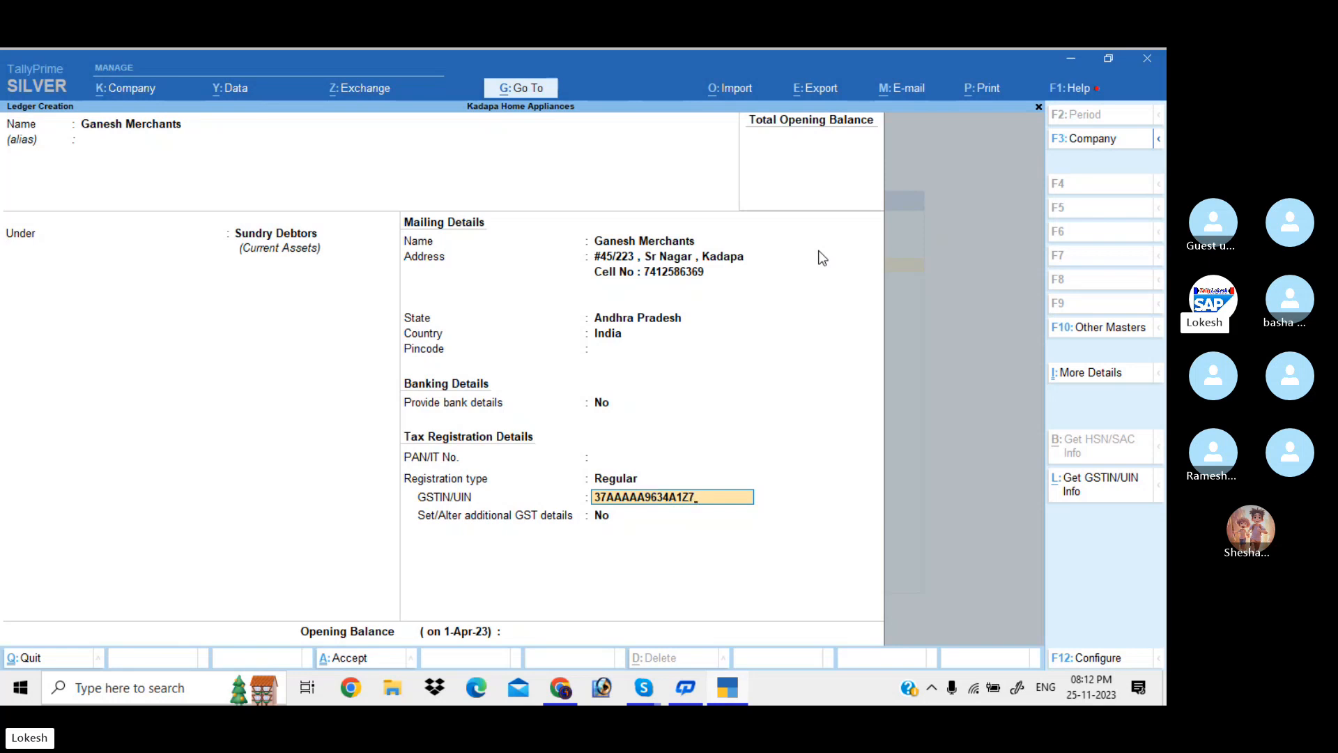
pyautogui.press('Return')
pyautogui.press('Return')
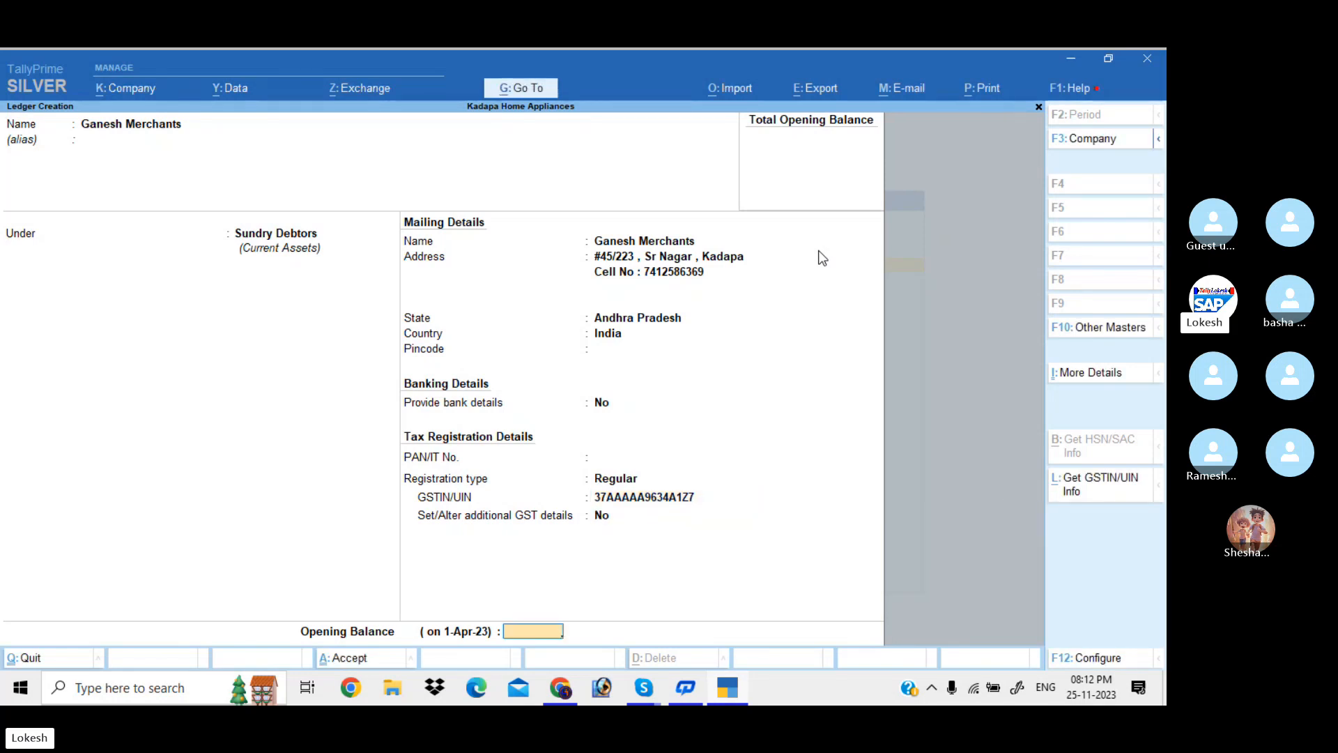
pyautogui.press('Return')
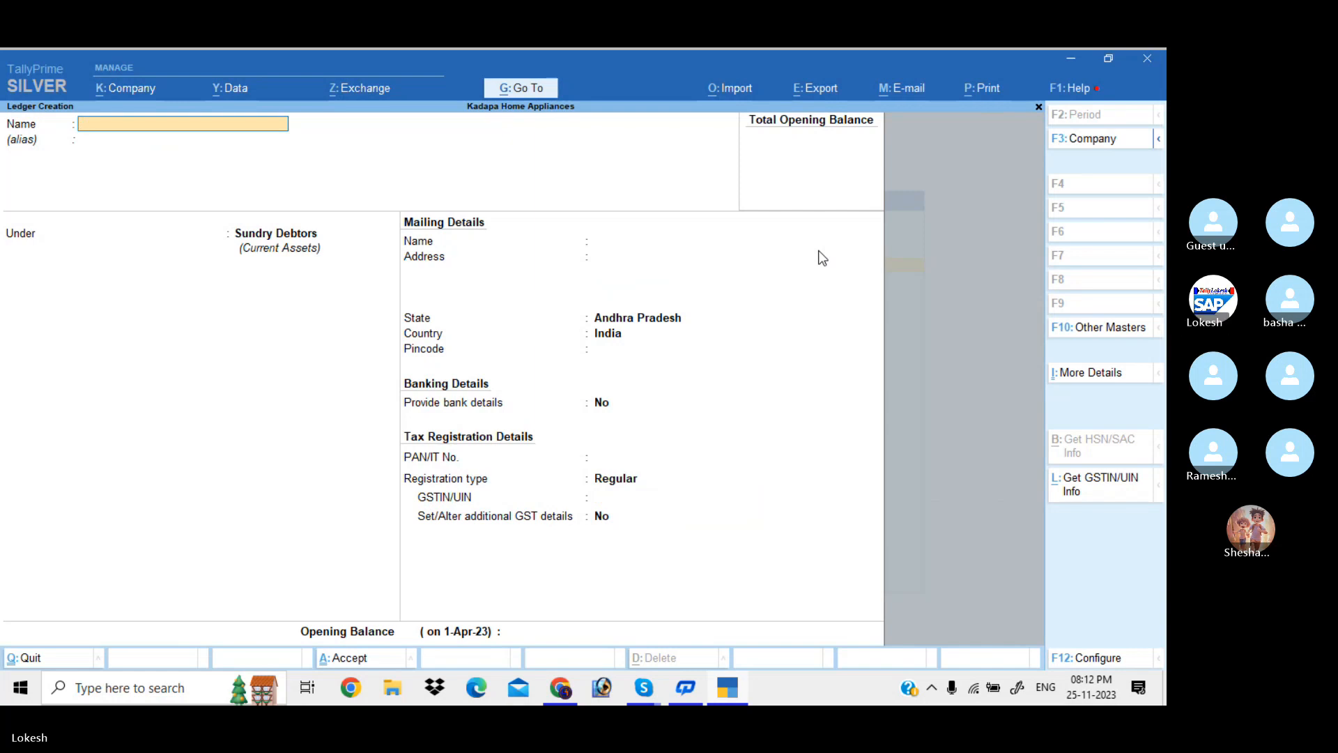
# Create a CGST ledger under Duties & Taxes with duty type GST and tax type CGST
pyautogui.write('CGST')
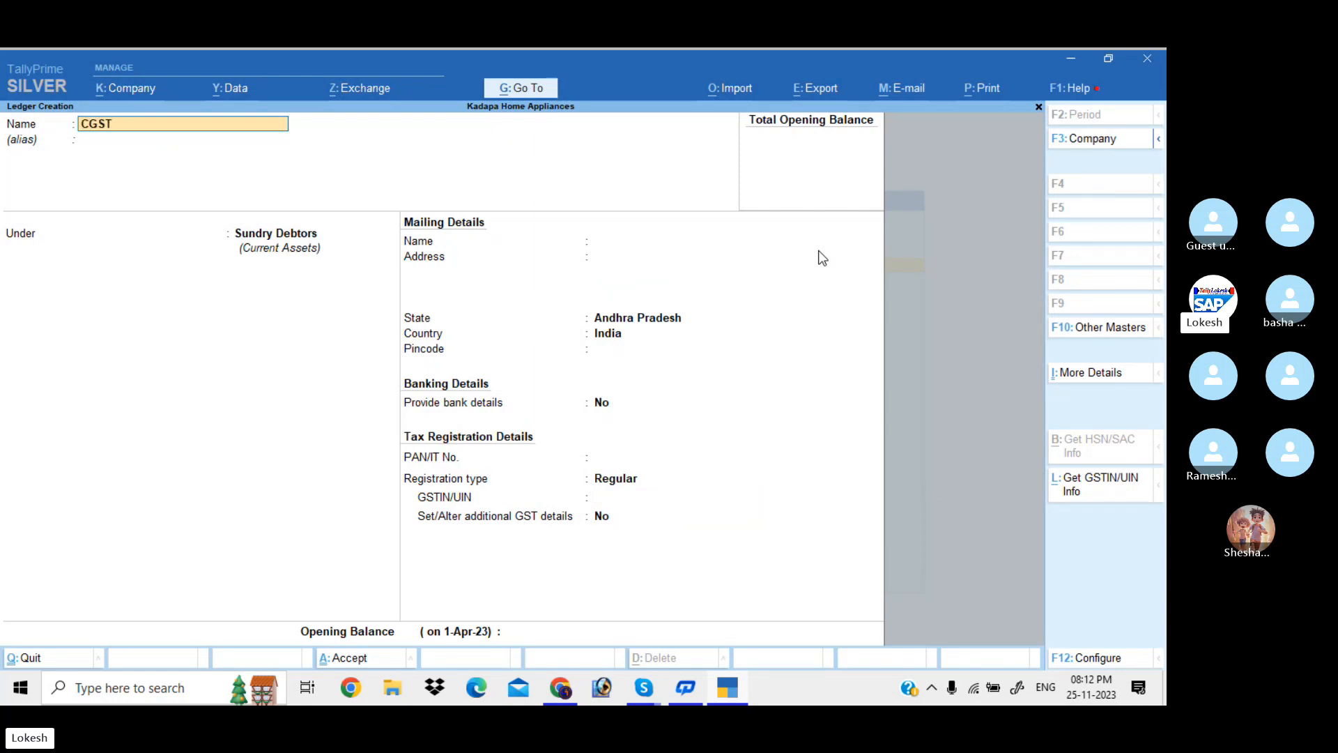
pyautogui.press('Return')
pyautogui.write('DU')
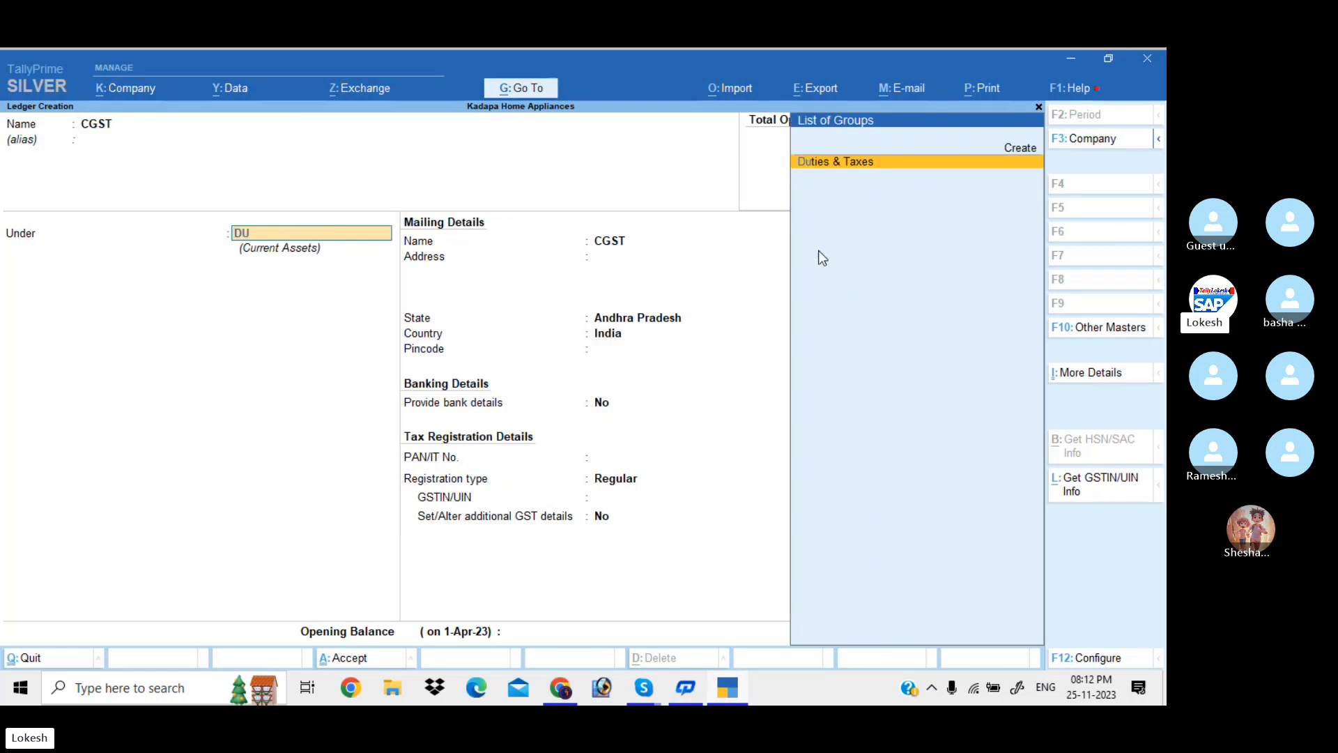
pyautogui.press('Return')
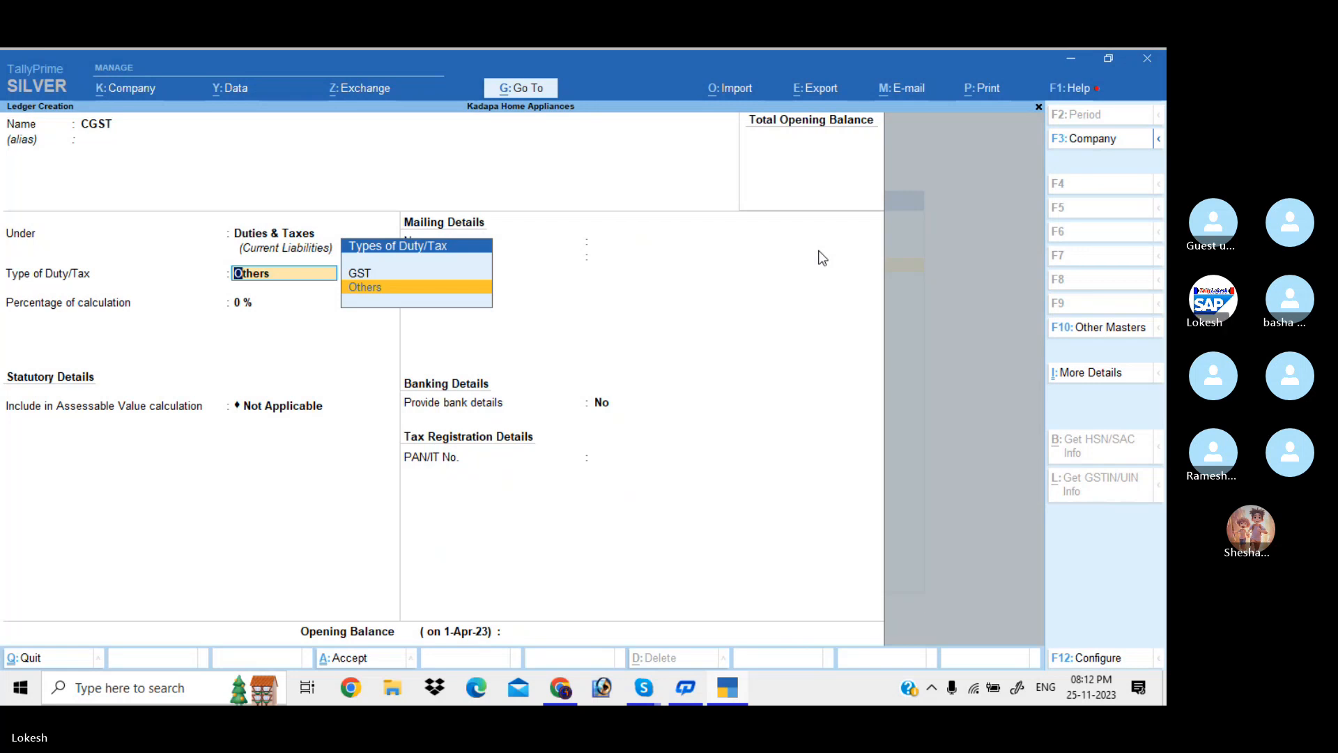
pyautogui.press('Up')
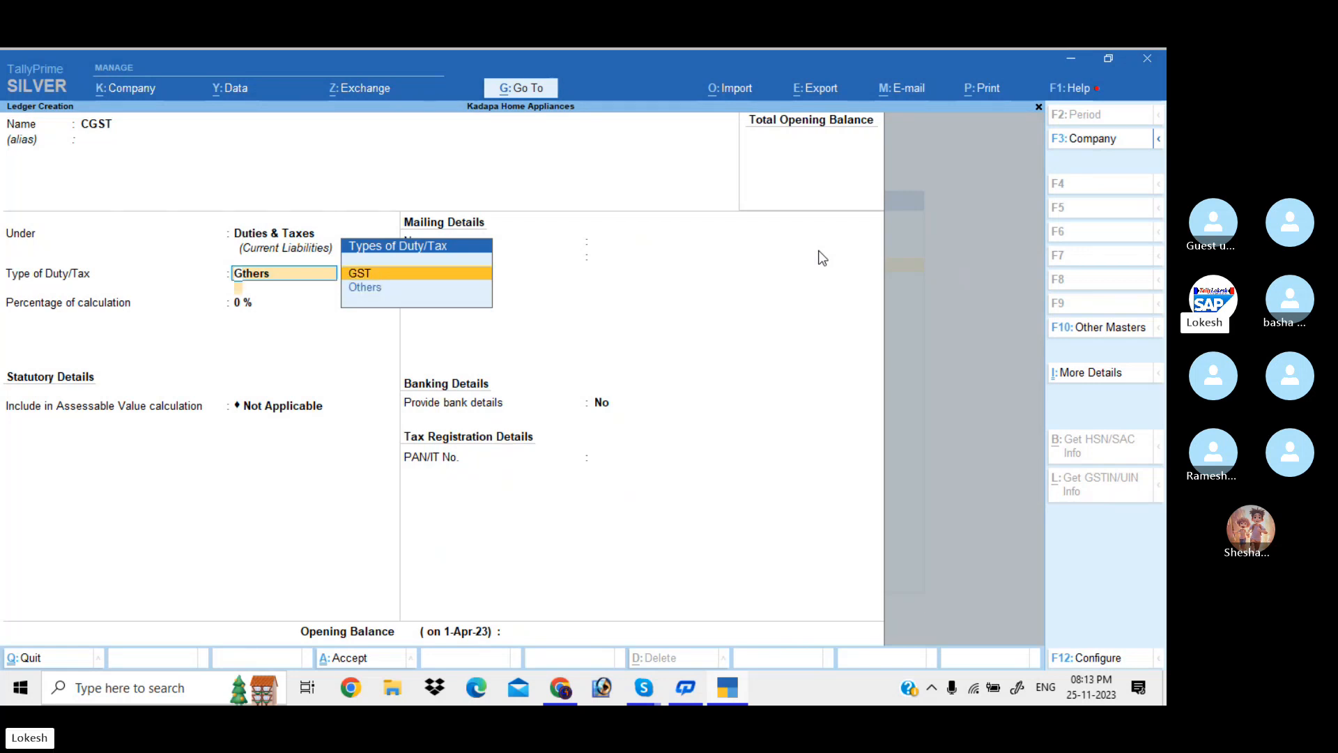
pyautogui.press('Return')
pyautogui.press('Down')
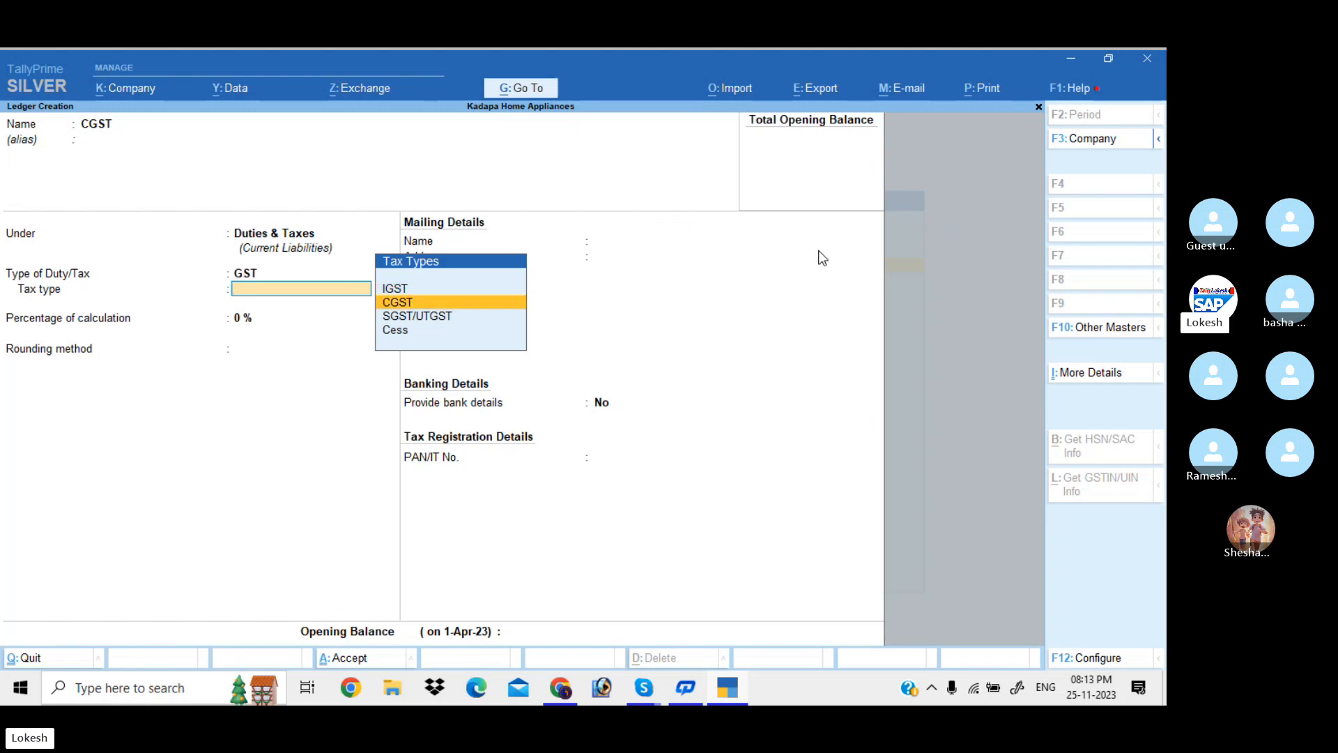
pyautogui.press('Return')
pyautogui.press('Return')
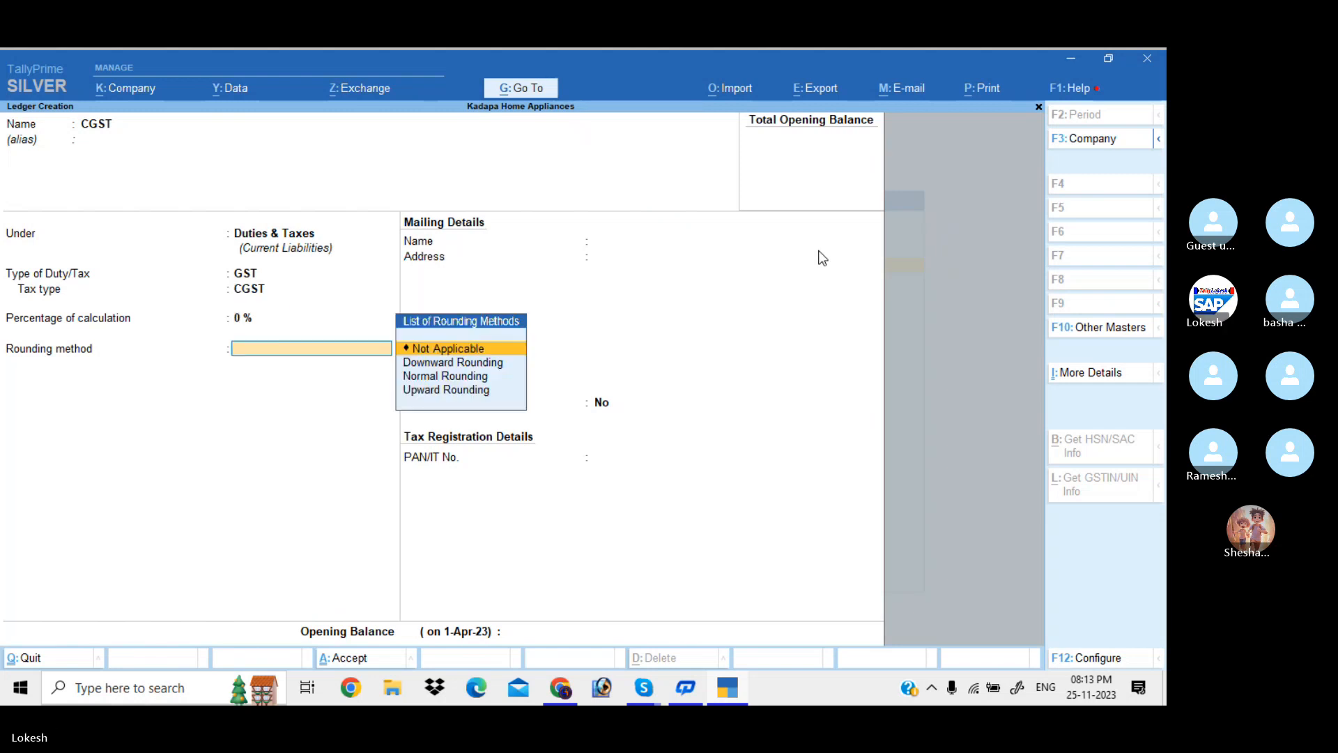
pyautogui.press('Return')
# Save CGST and create an SGST ledger with duty type GST and tax type SGST/UTGST
pyautogui.press('Return')
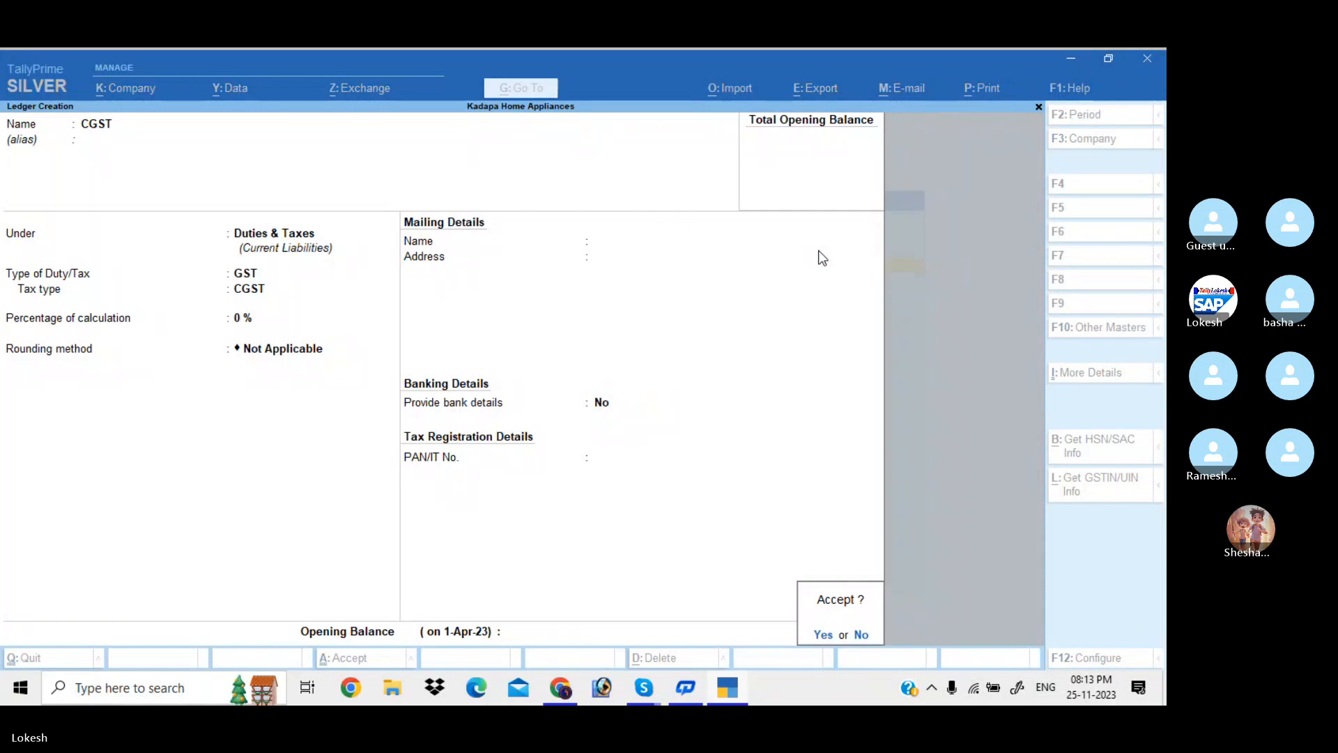
pyautogui.press('Return')
pyautogui.write('SGS')
pyautogui.press('Return')
pyautogui.press('Return')
pyautogui.press('Return')
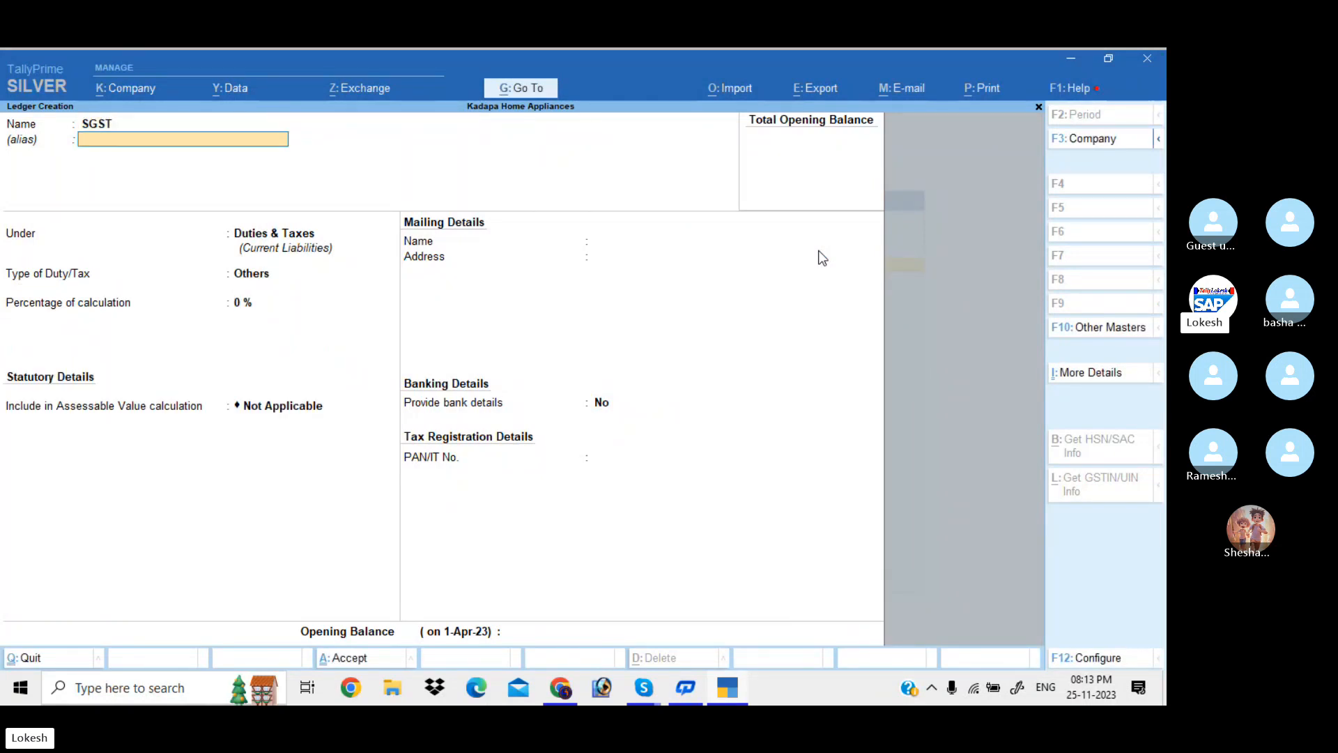
pyautogui.press('Up')
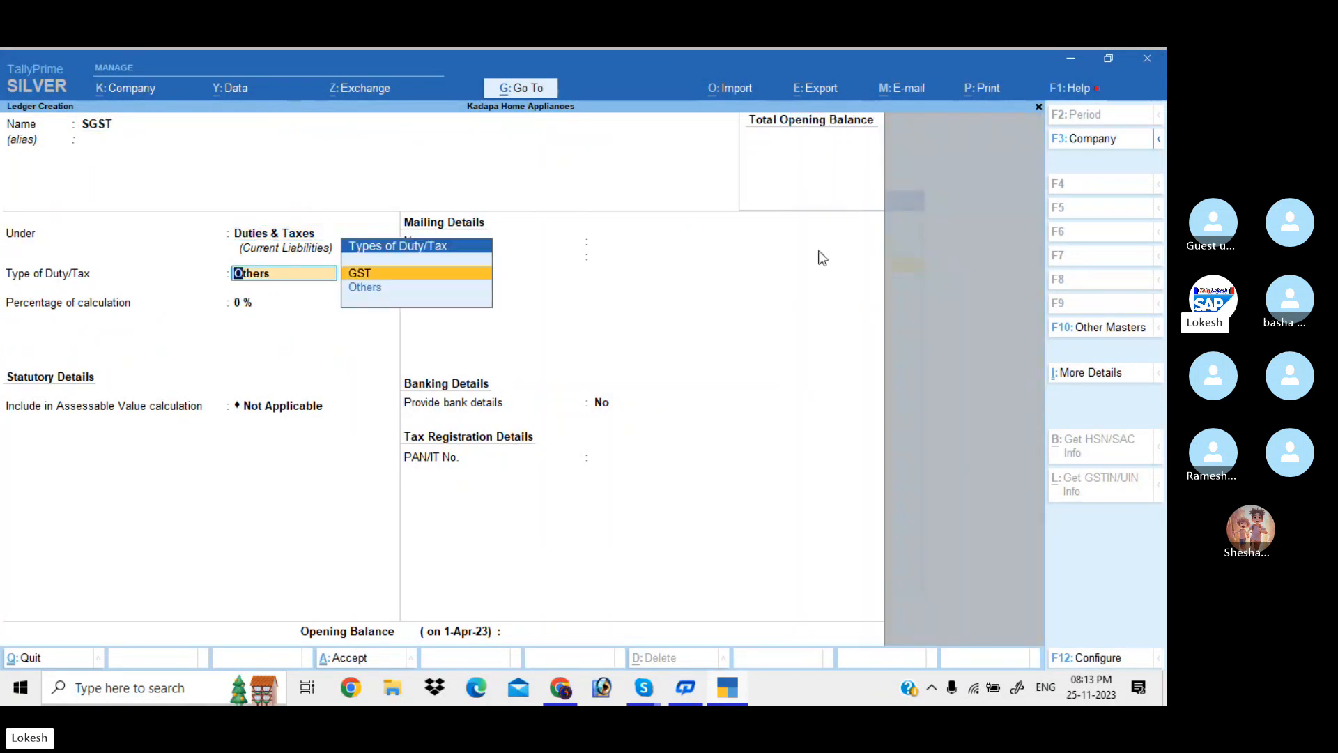
pyautogui.press('Return')
pyautogui.press('Down')
pyautogui.press('Down')
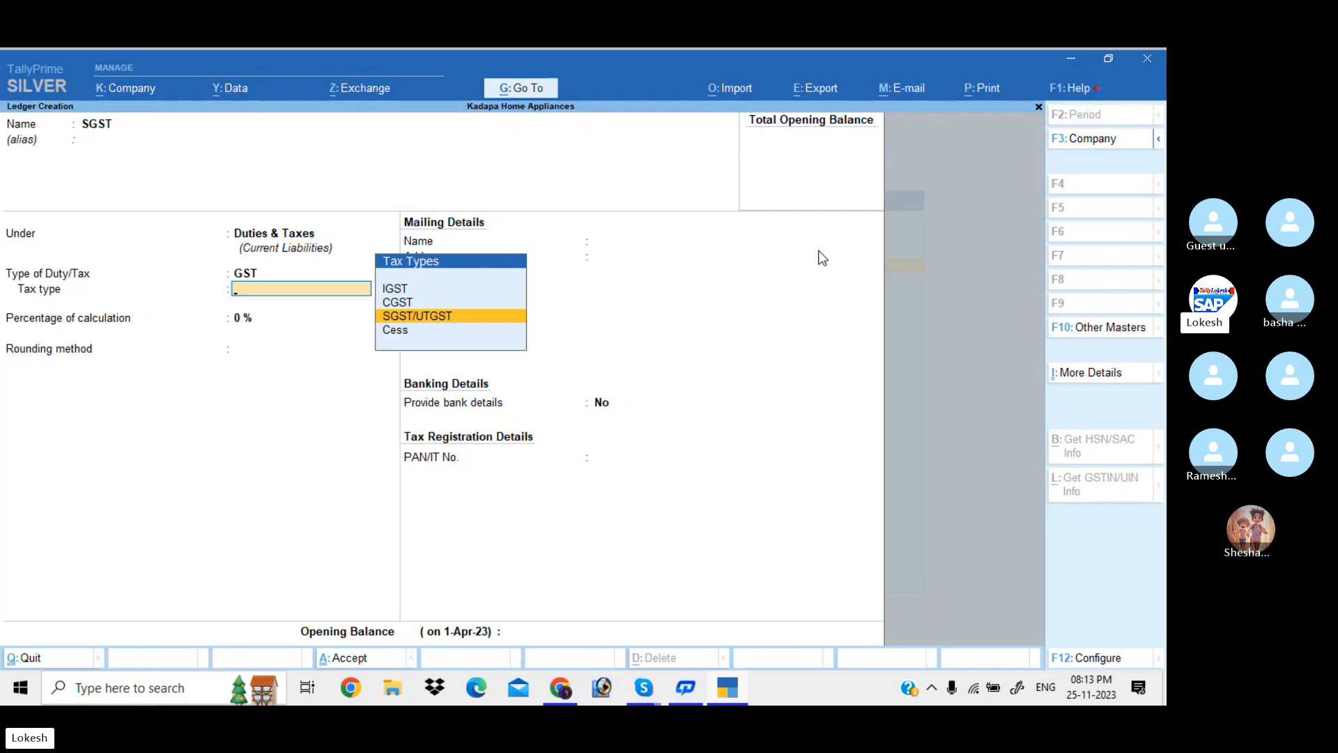
pyautogui.press('Return')
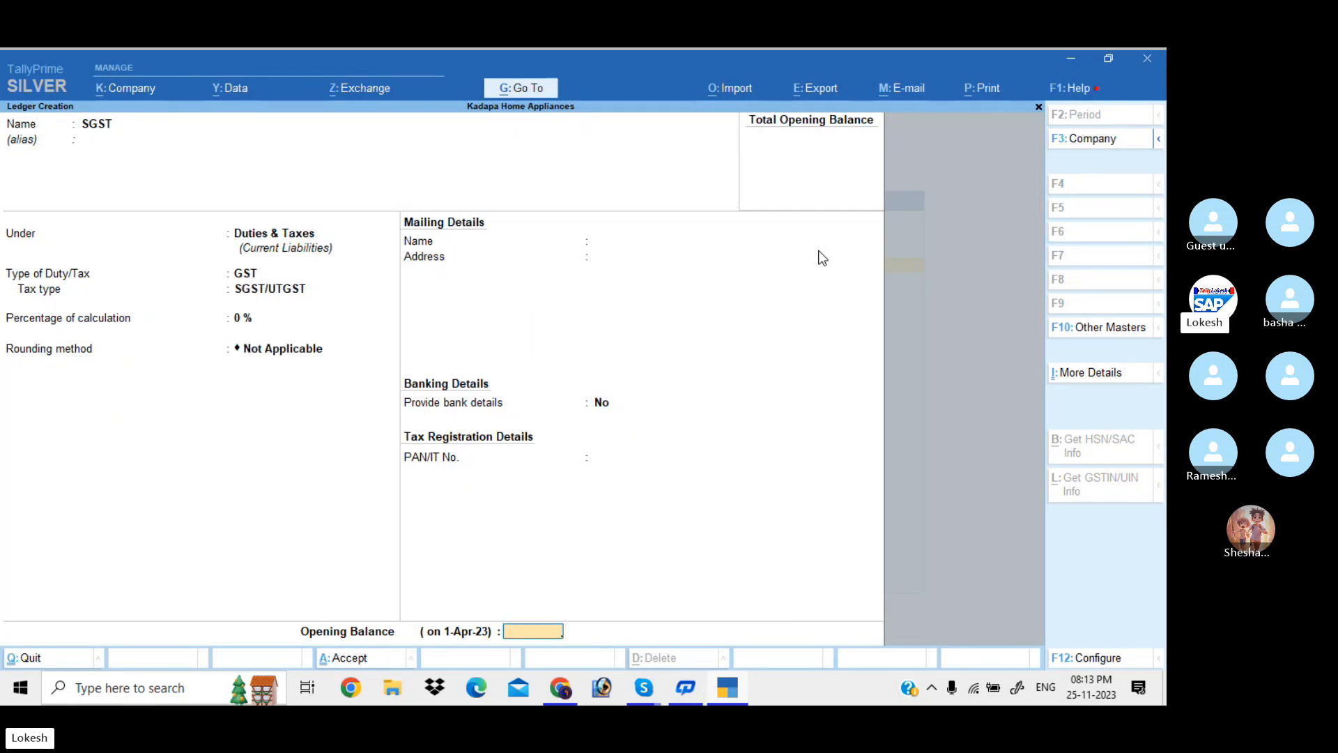
pyautogui.press('Return')
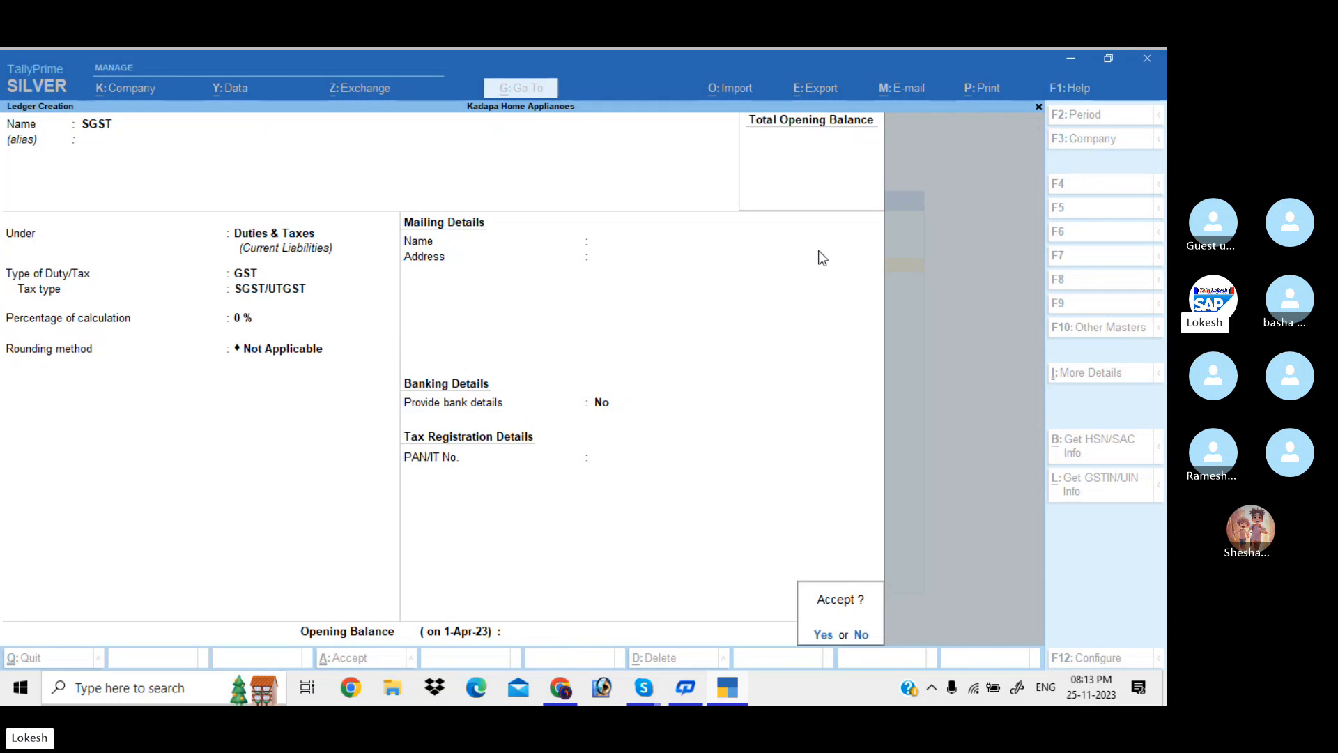
pyautogui.press('Return')
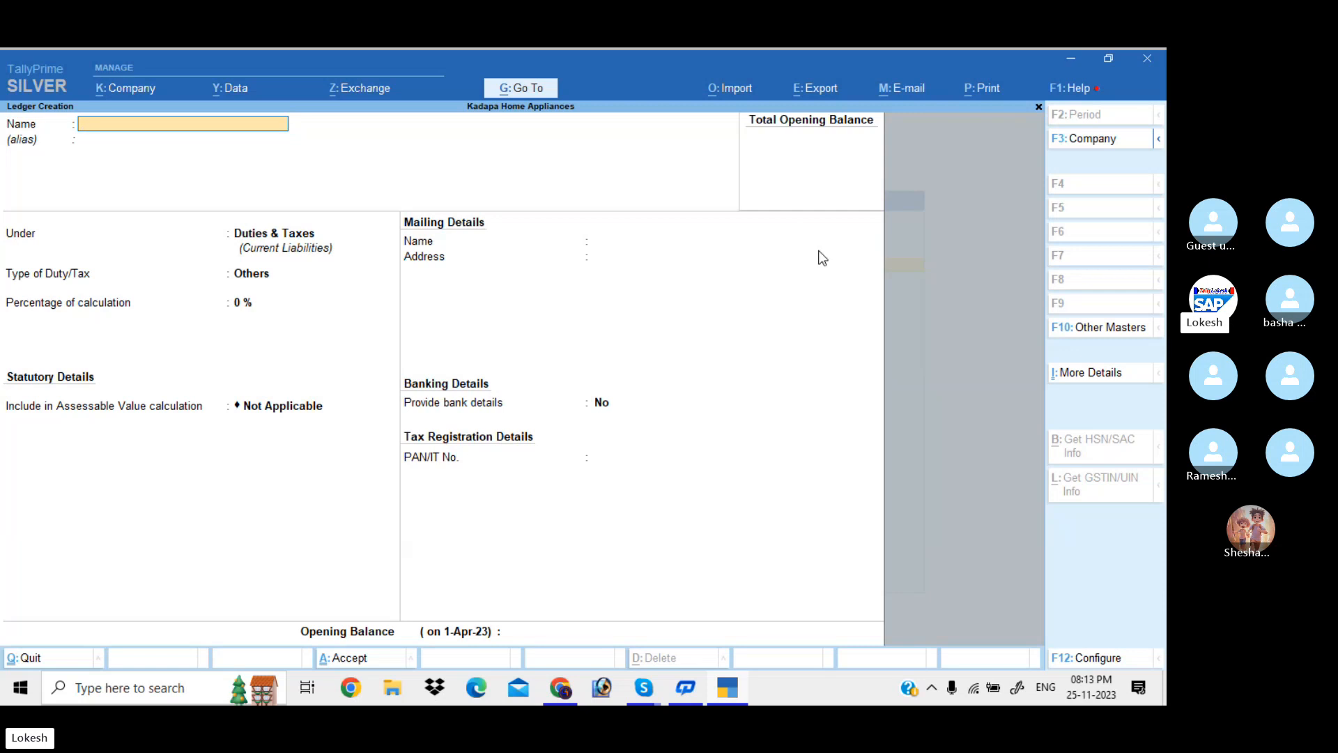
# Create and save the IGST ledger under Duties & Taxes with duty type GST
pyautogui.write('IGS')
pyautogui.press('Return')
pyautogui.press('Return')
pyautogui.press('Return')
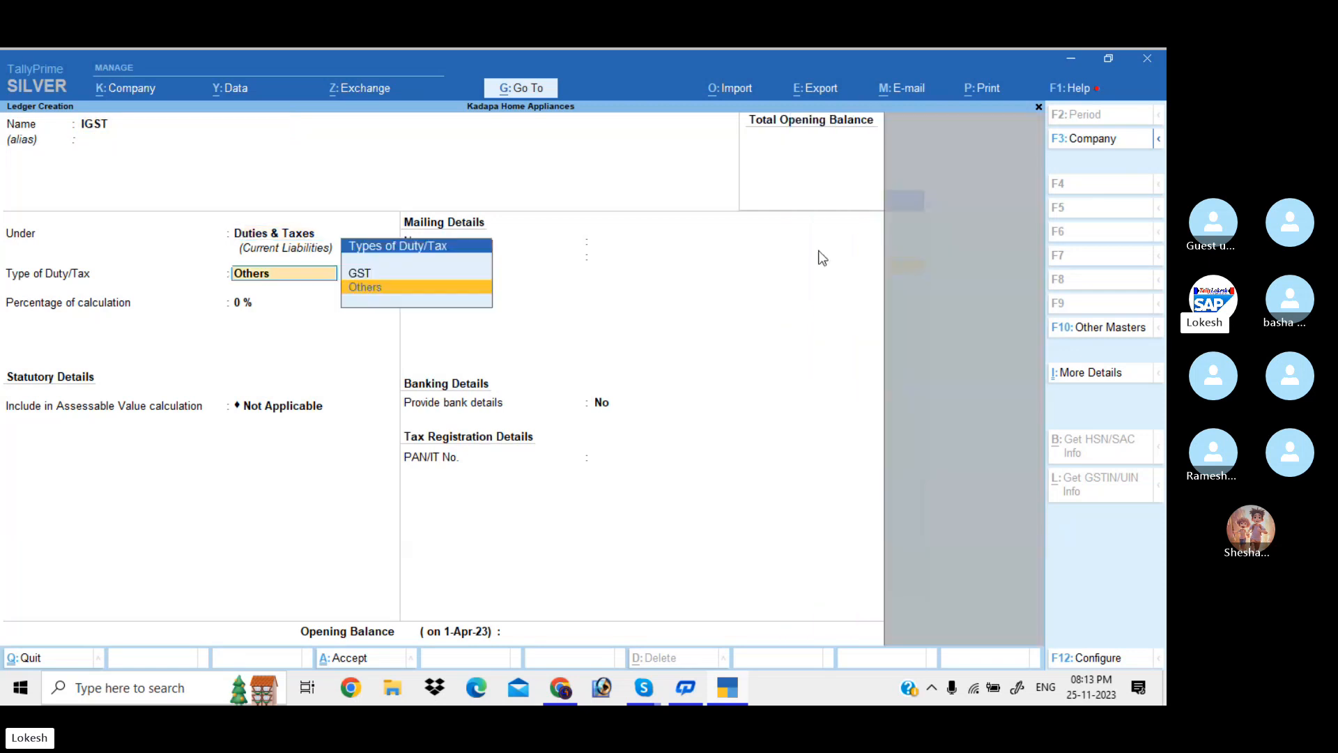
pyautogui.press('Up')
pyautogui.press('Return')
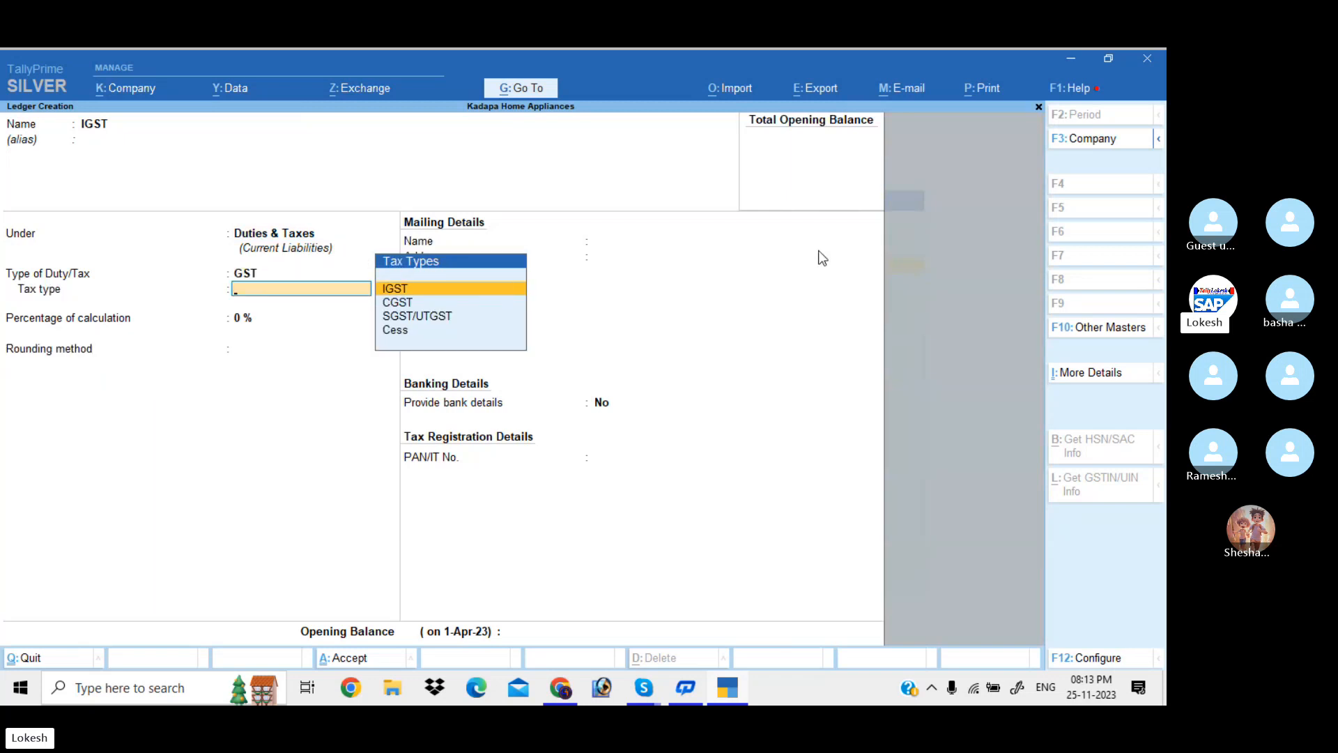
pyautogui.press('Return')
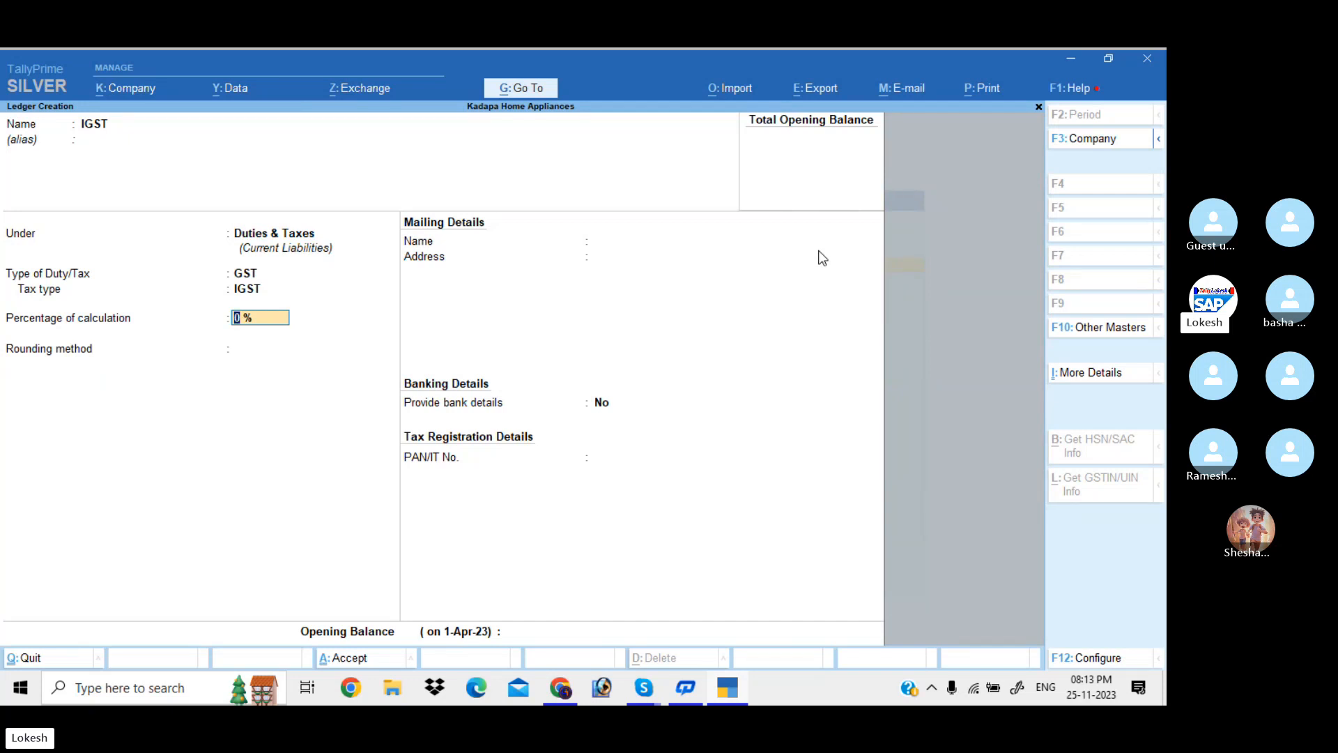
pyautogui.press('Return')
pyautogui.press('Return')
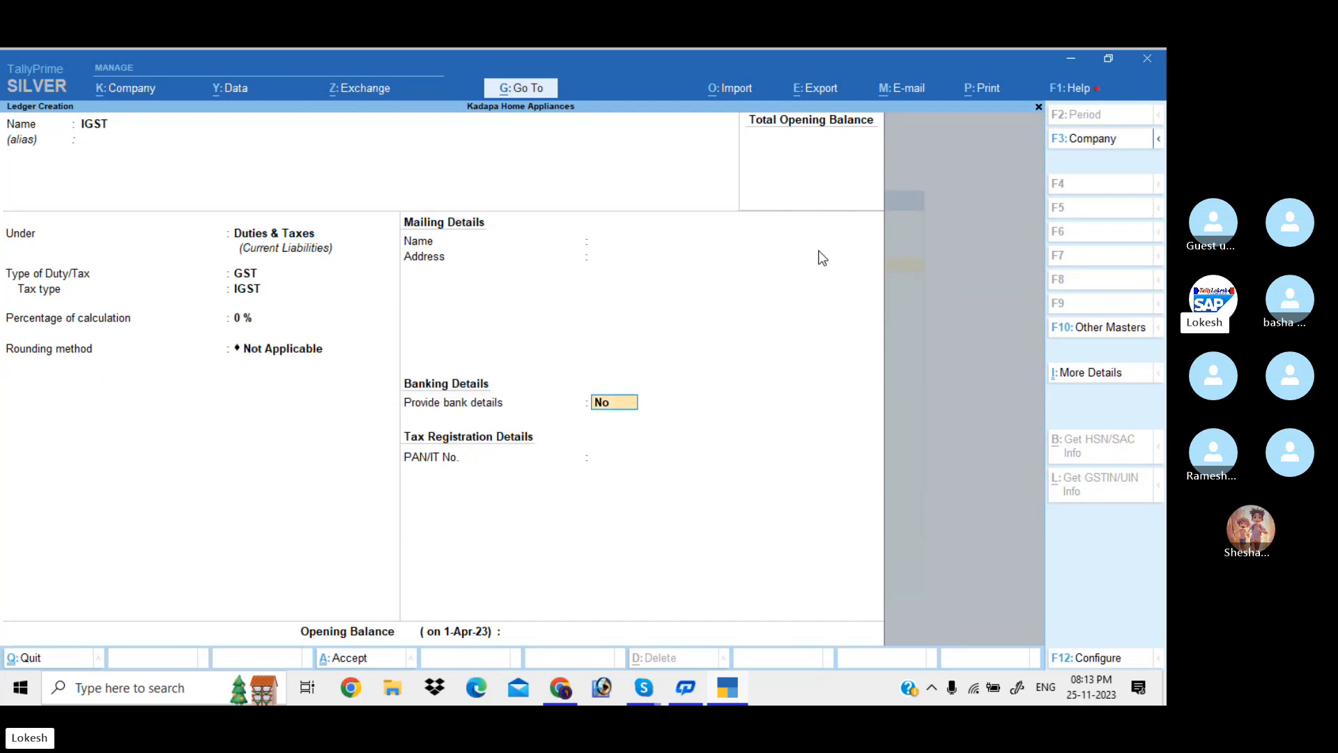
pyautogui.press('Return')
pyautogui.press('Return')
pyautogui.press('Return')
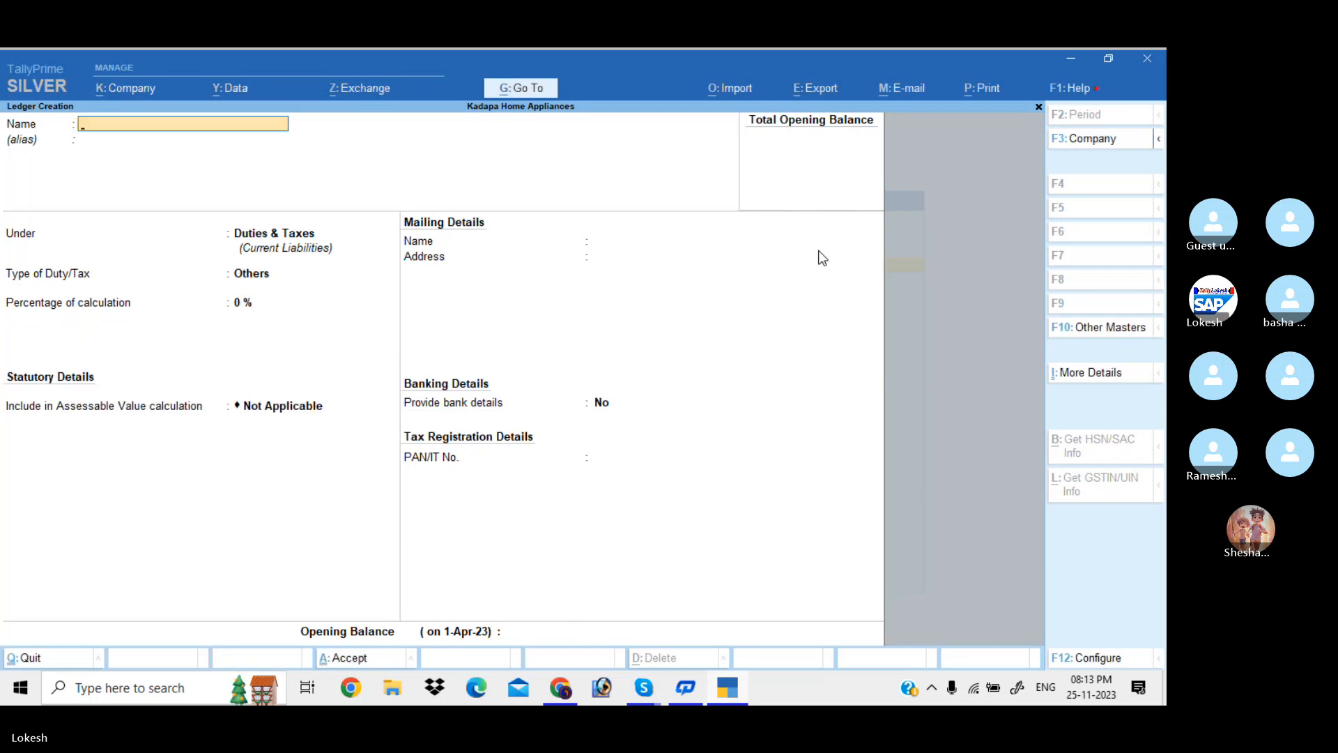
# Create the Salaries ledger under Indirect Expenses with default settings
pyautogui.write('Slaa')
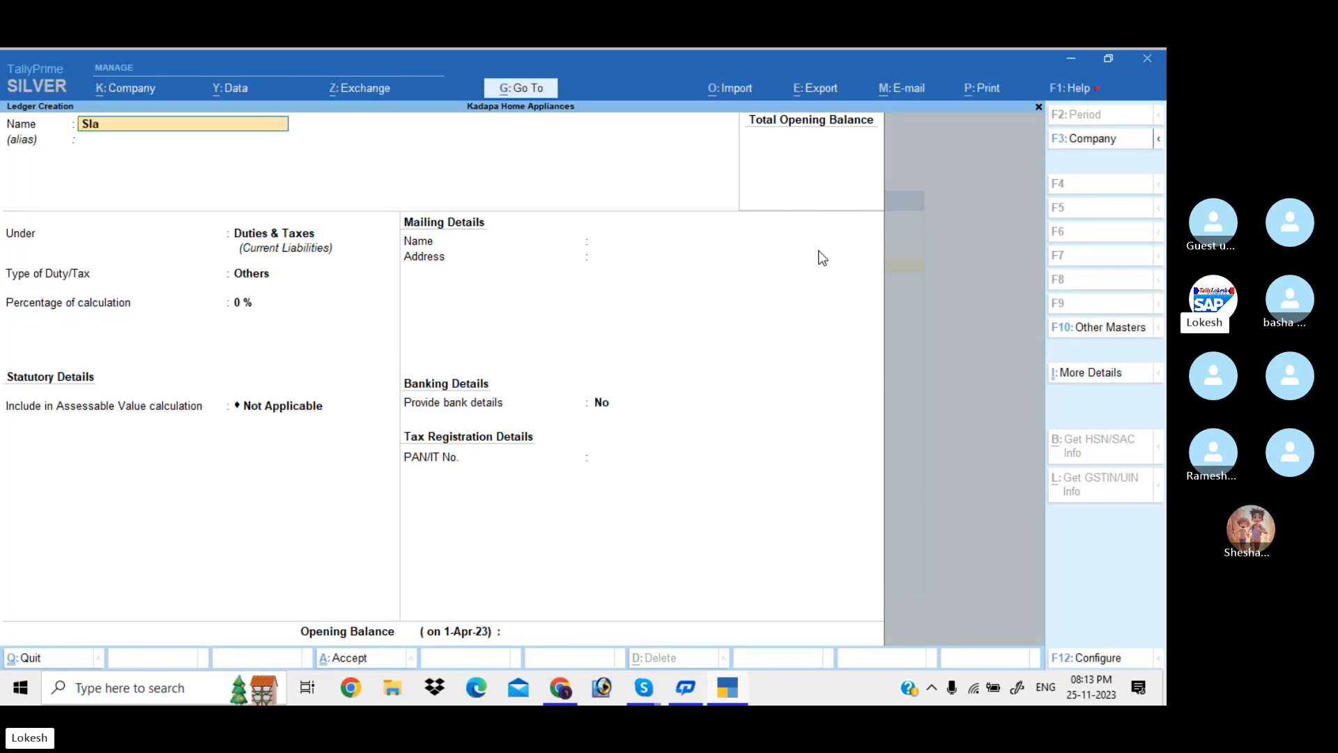
pyautogui.press('BackSpace')
pyautogui.press('BackSpace')
pyautogui.press('BackSpace')
pyautogui.write('alaries')
pyautogui.press('Return')
pyautogui.write('Ind')
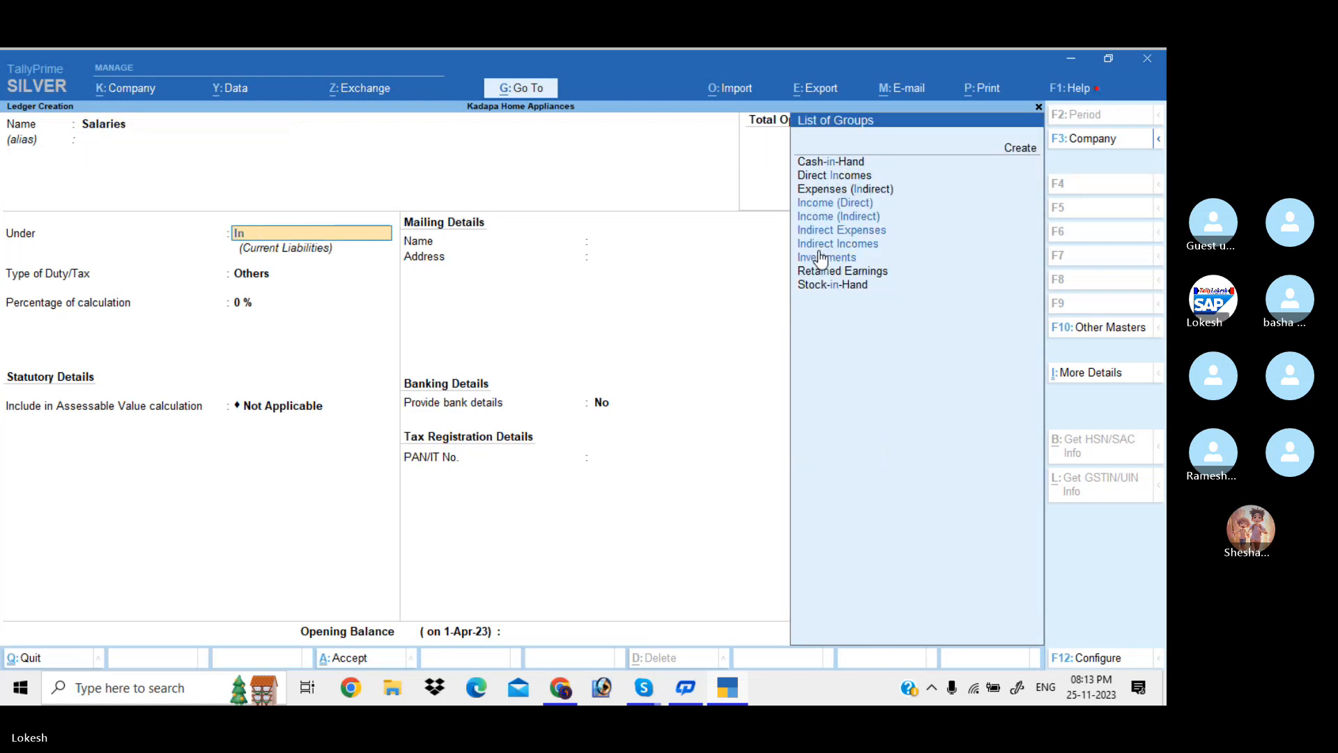
pyautogui.press('Down')
pyautogui.press('Down')
pyautogui.press('Return')
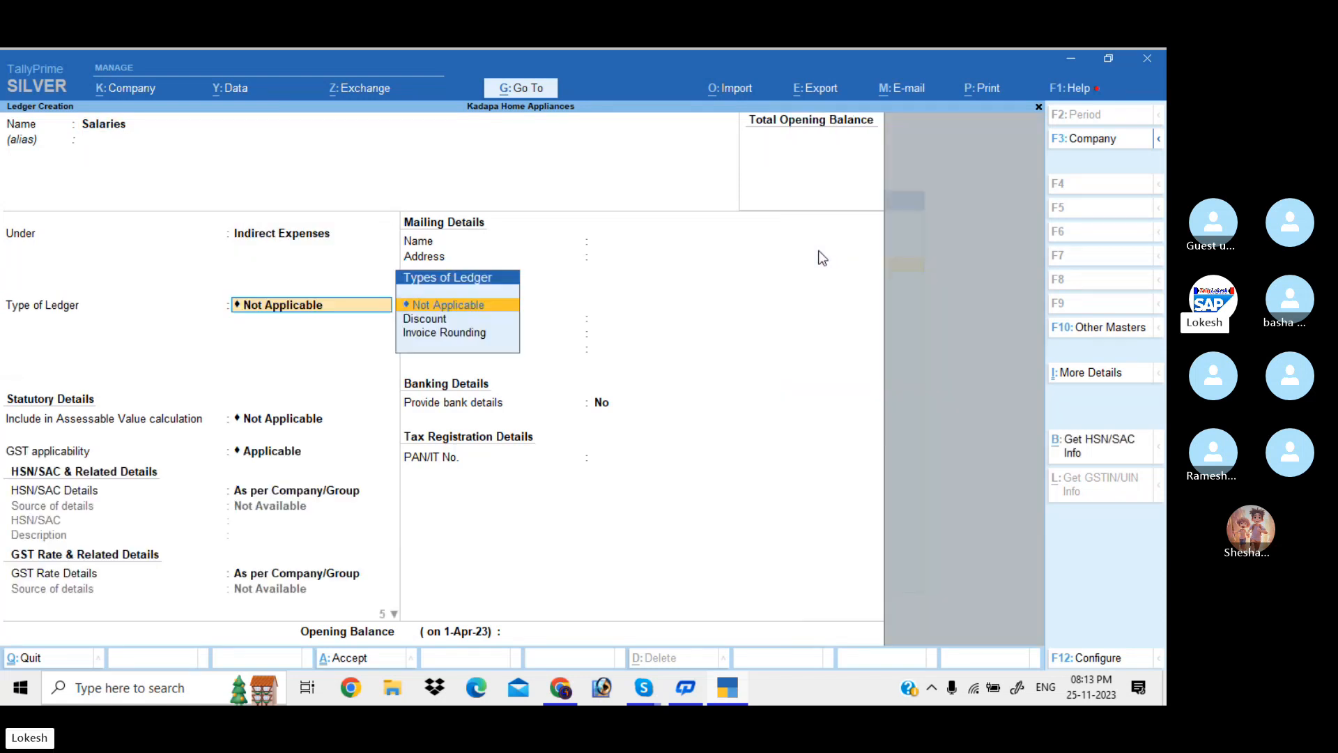
pyautogui.press('Return')
pyautogui.press('Return')
pyautogui.press('Return')
pyautogui.press('Return')
pyautogui.press('Return')
pyautogui.press('Return')
pyautogui.press('Return')
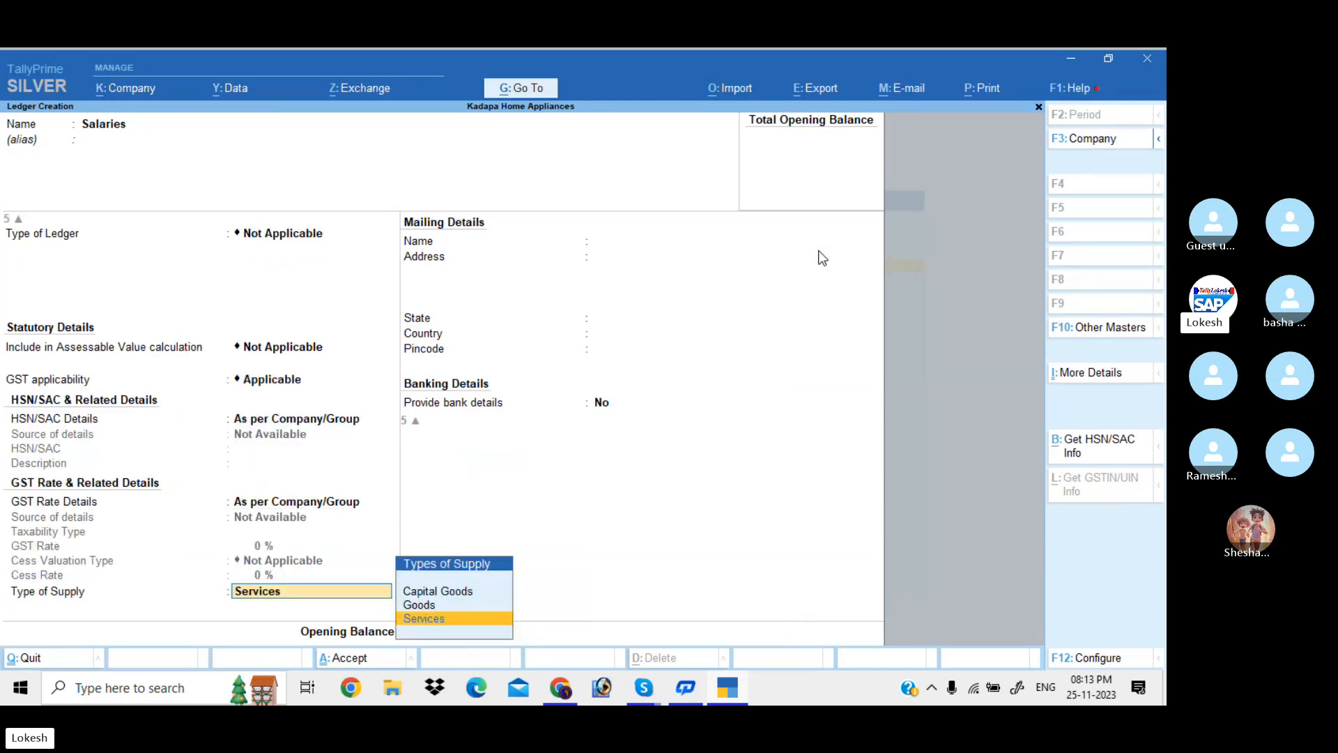
pyautogui.press('Return')
pyautogui.press('Return')
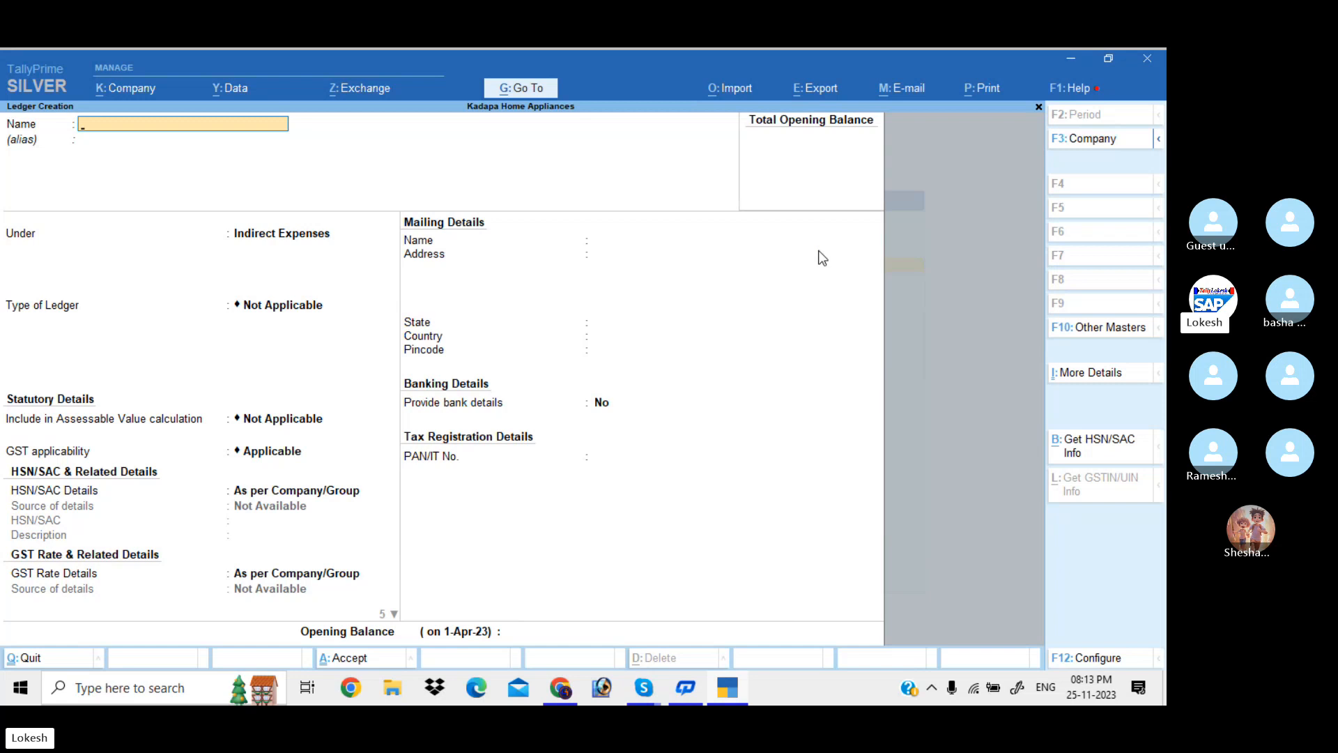
# Create the Incentives ledger, also under Indirect Expenses
pyautogui.write('Inv')
pyautogui.write('entives')
pyautogui.press('Return')
pyautogui.press('Return')
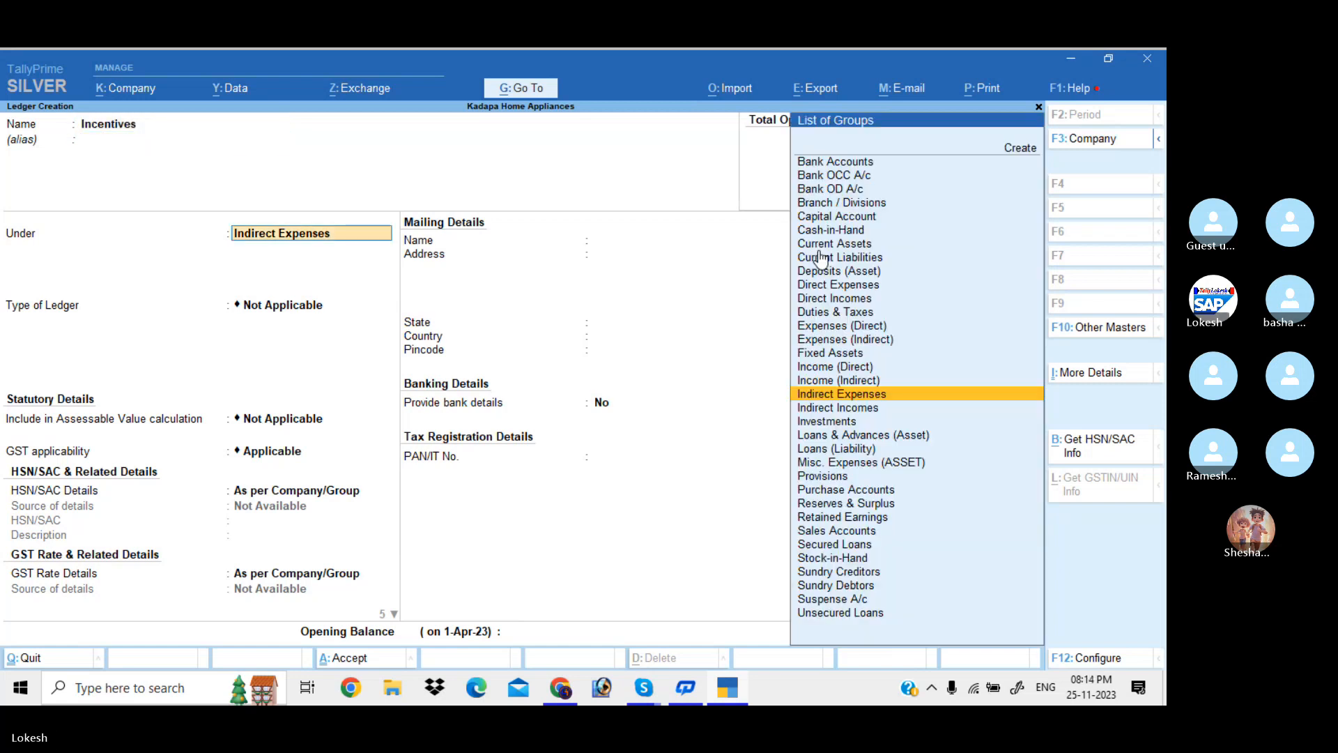
pyautogui.press('Return')
pyautogui.press('Return')
pyautogui.press('Return')
pyautogui.press('Return')
pyautogui.press('Return')
pyautogui.press('Return')
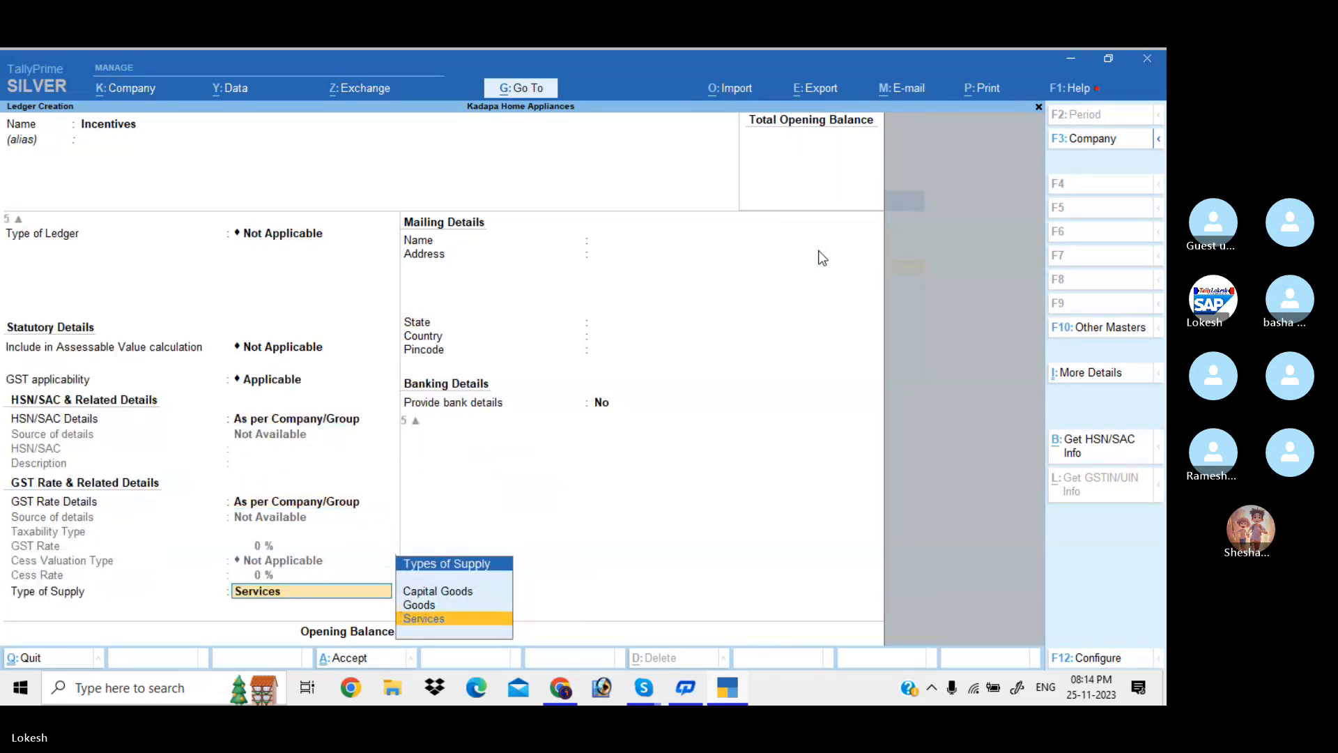
pyautogui.press('Return')
pyautogui.press('Return')
pyautogui.press('Return')
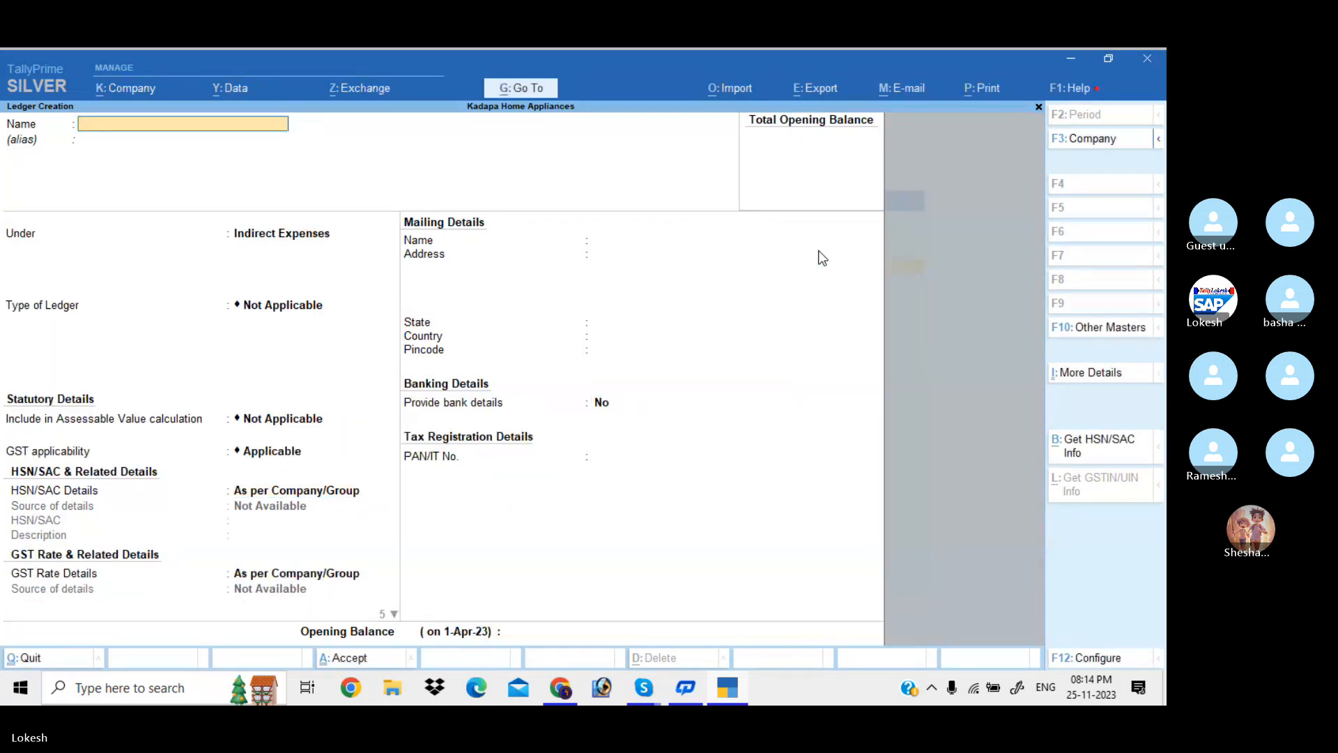
# Create the Commission Received ledger under Indirect Incomes, then quit Ledger Creation
pyautogui.write('Commi')
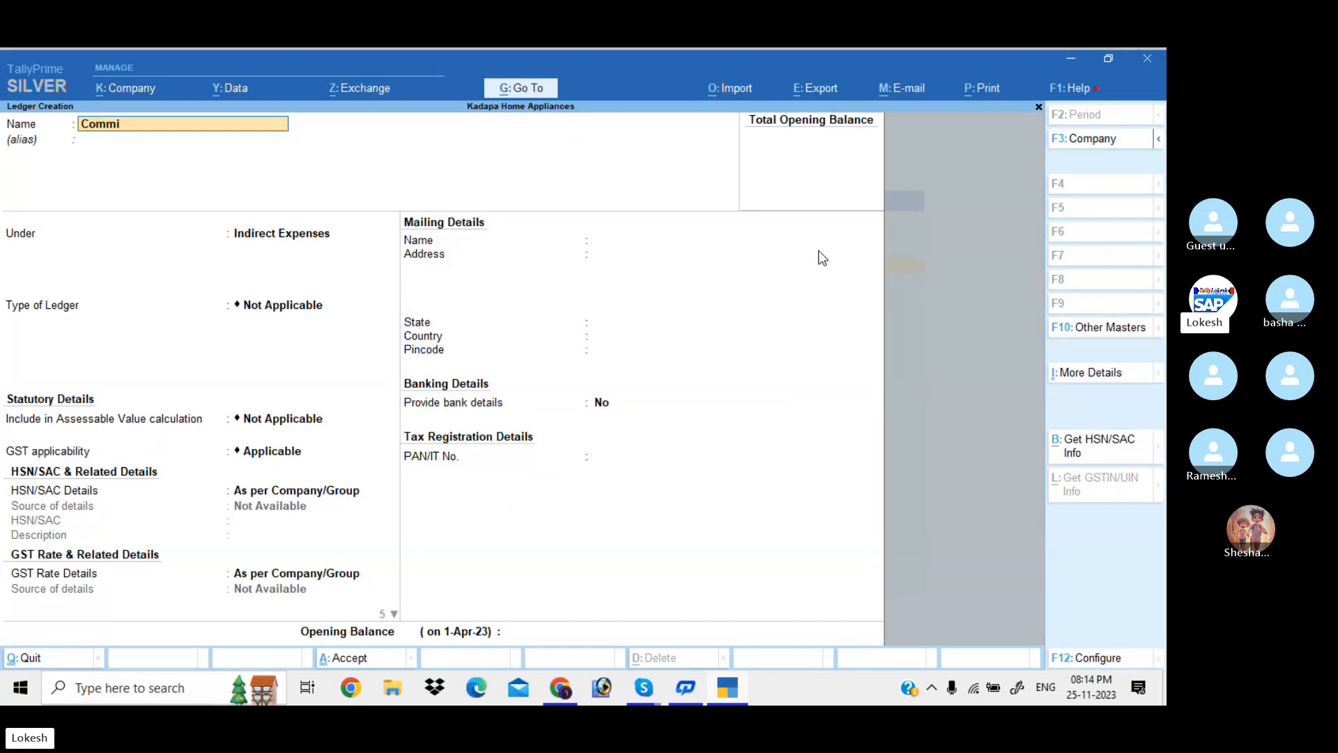
pyautogui.write('ssion Re')
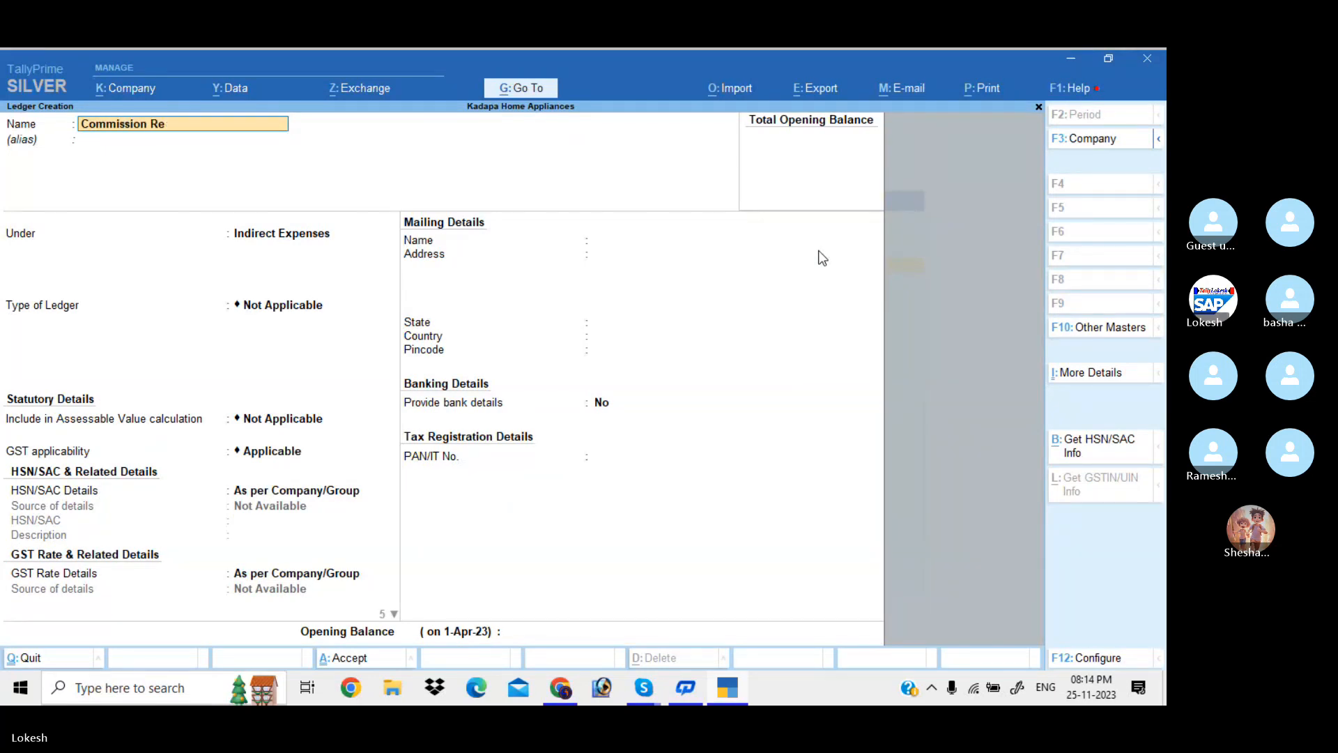
pyautogui.write('ceived')
pyautogui.press('Return')
pyautogui.press('Down')
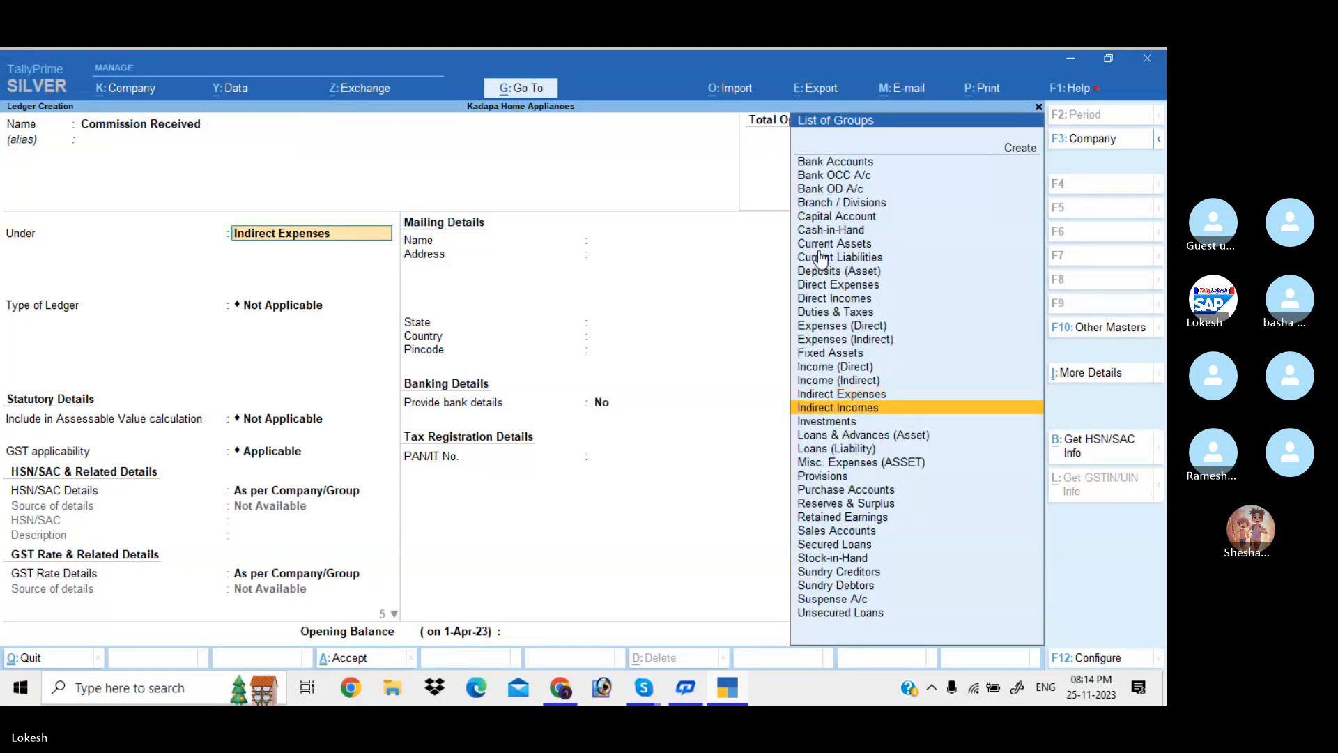
pyautogui.press('Return')
pyautogui.press('Return')
pyautogui.press('Return')
pyautogui.press('Return')
pyautogui.press('Return')
pyautogui.press('Return')
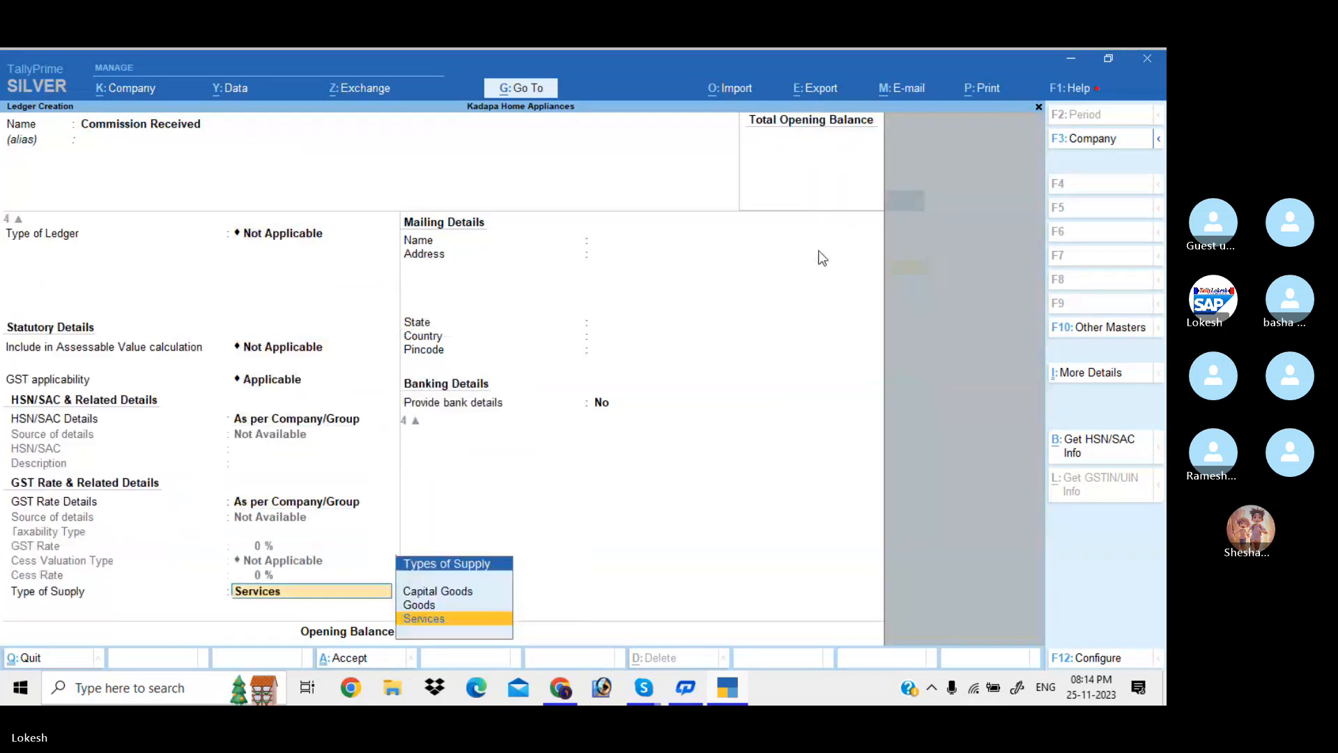
pyautogui.press('Return')
pyautogui.press('Return')
pyautogui.press('Return')
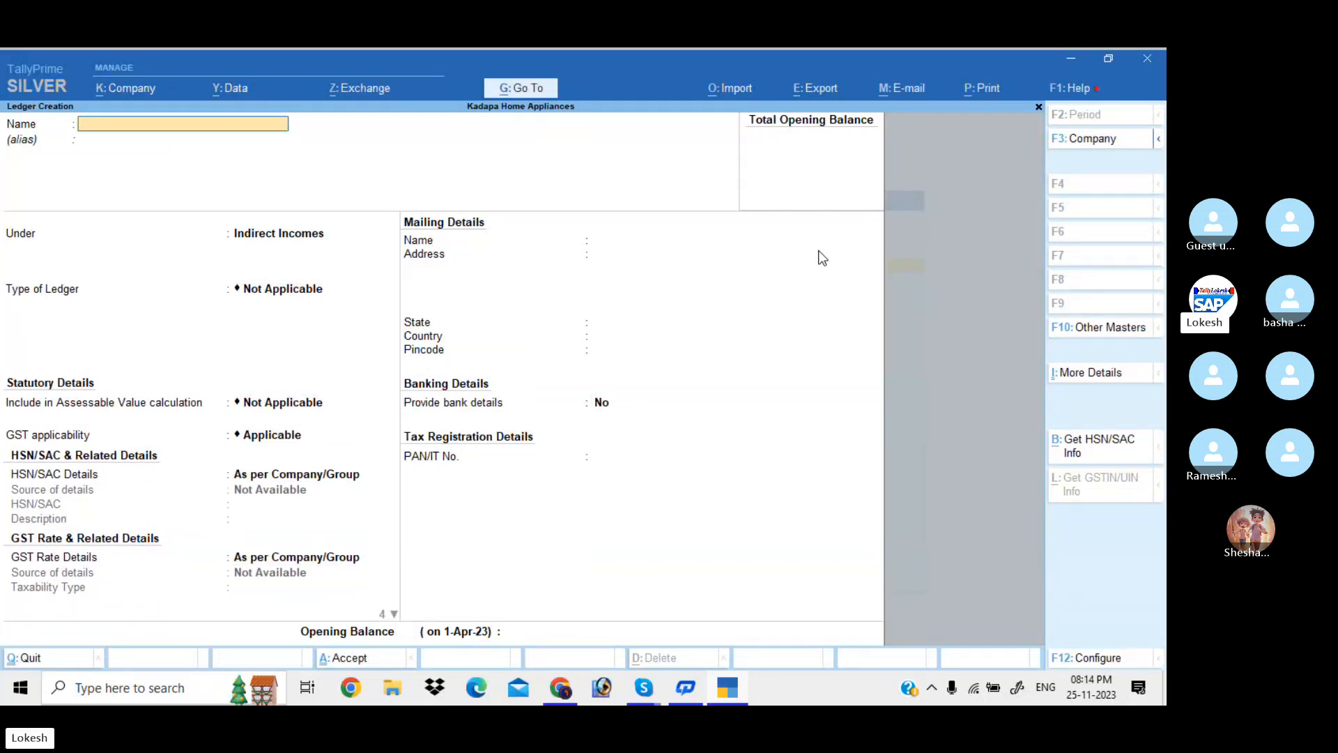
pyautogui.press('Escape')
pyautogui.press('Return')
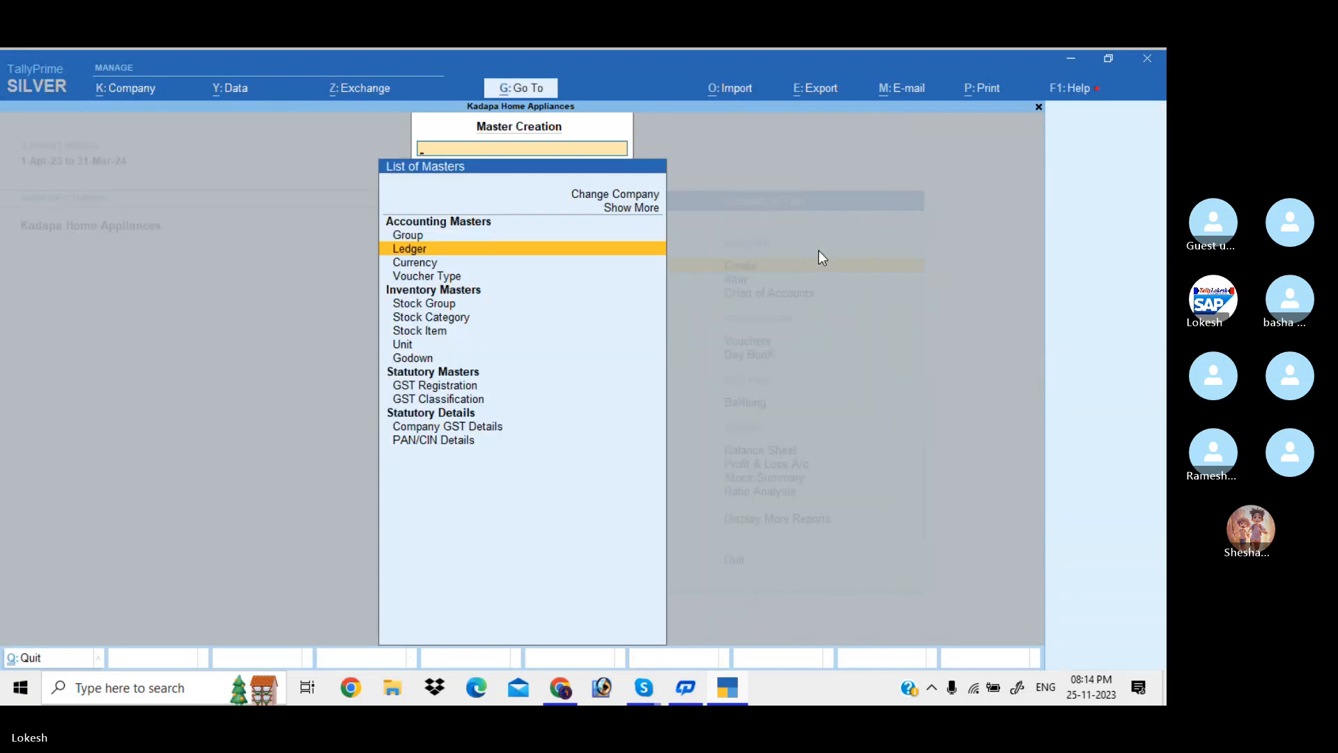
# Create unit nos with code NOS-NUMBERS and unit pc with PCS-PIECES
pyautogui.press('Down')
pyautogui.press('Down')
pyautogui.press('Down')
pyautogui.press('Down')
pyautogui.press('Down')
pyautogui.press('Down')
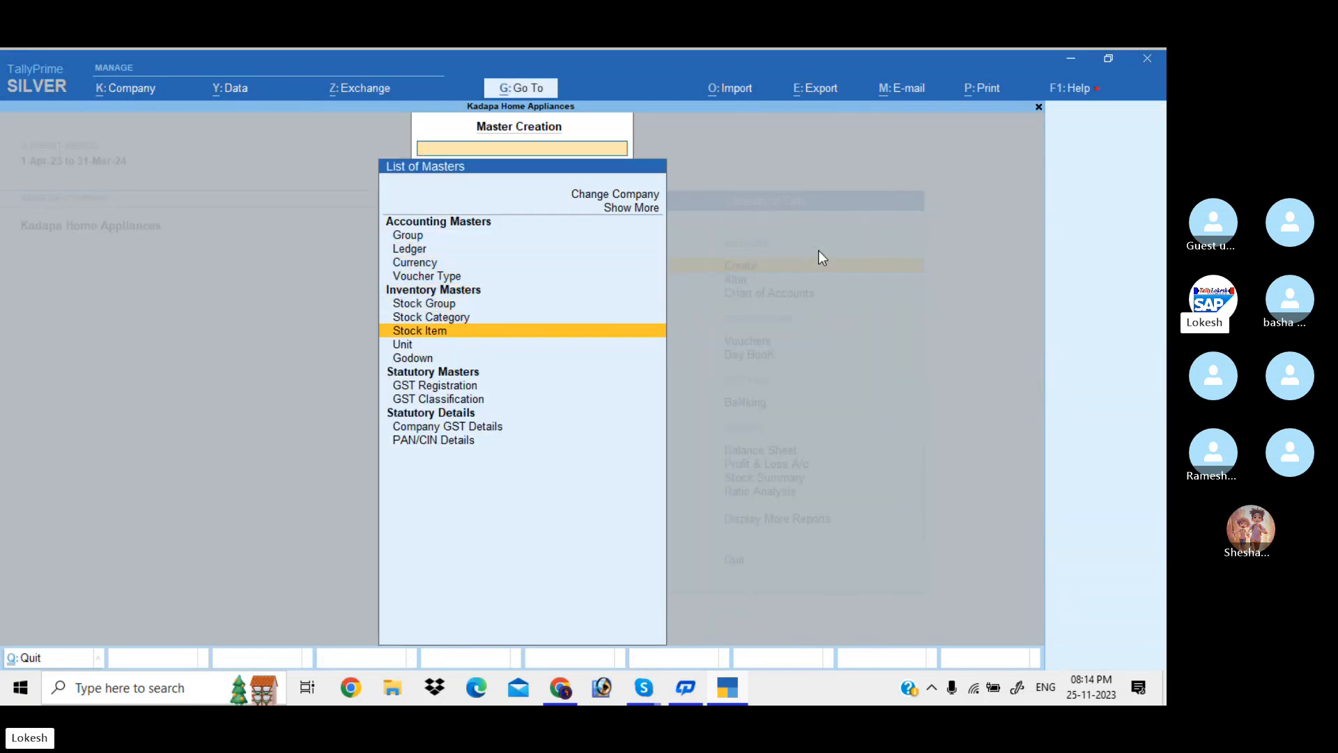
pyautogui.press('Return')
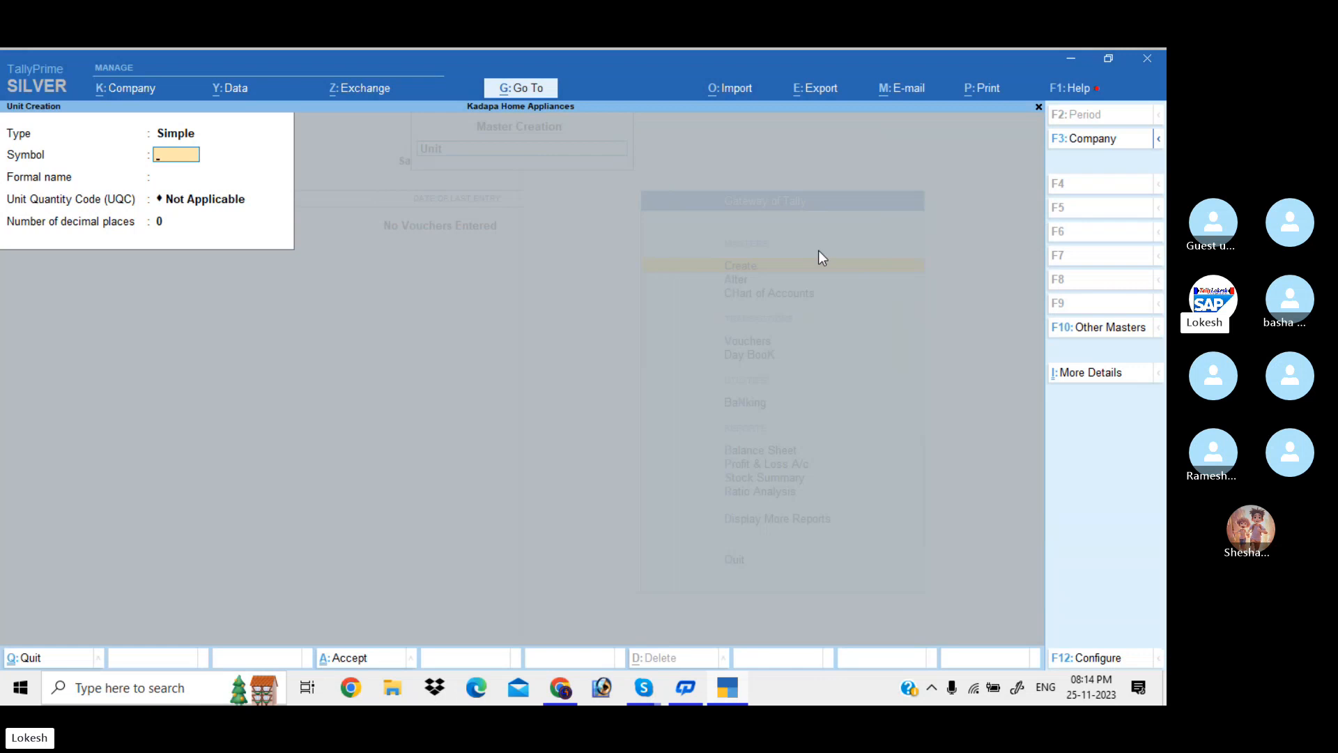
pyautogui.write('nos')
pyautogui.press('Return')
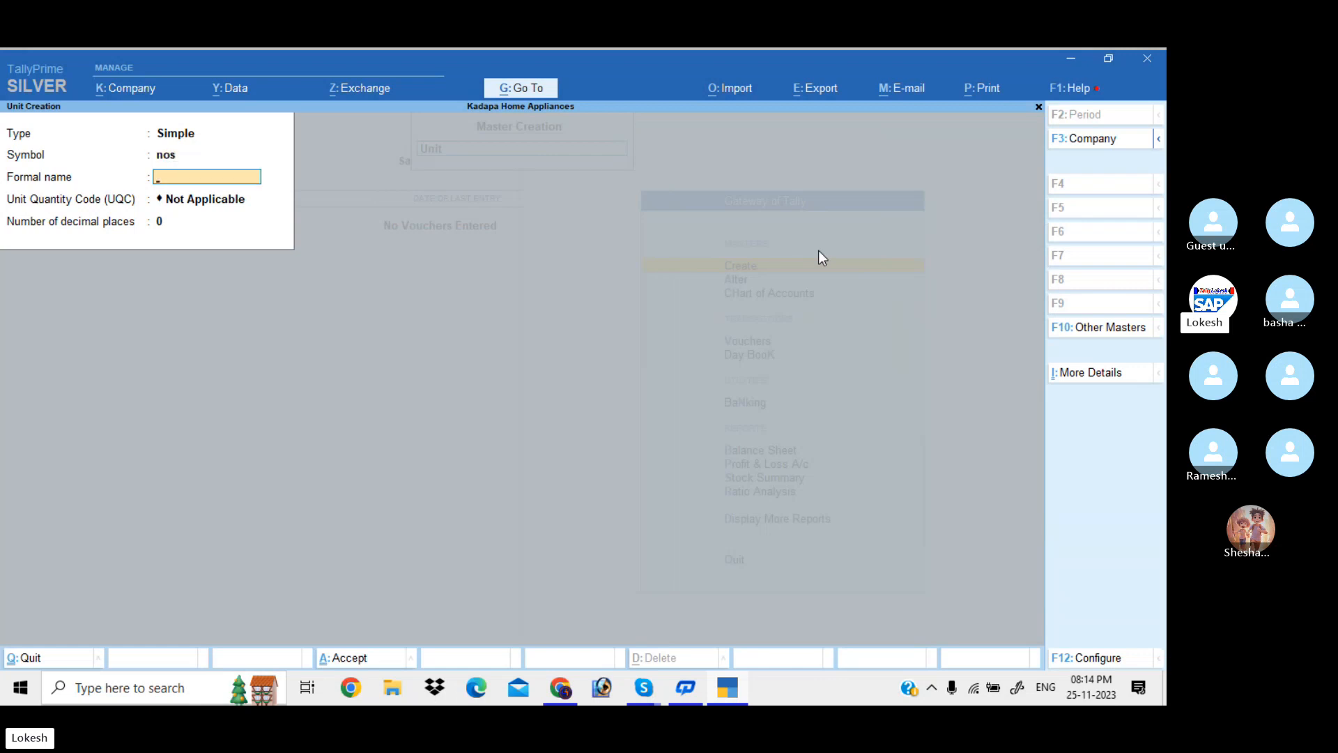
pyautogui.press('Return')
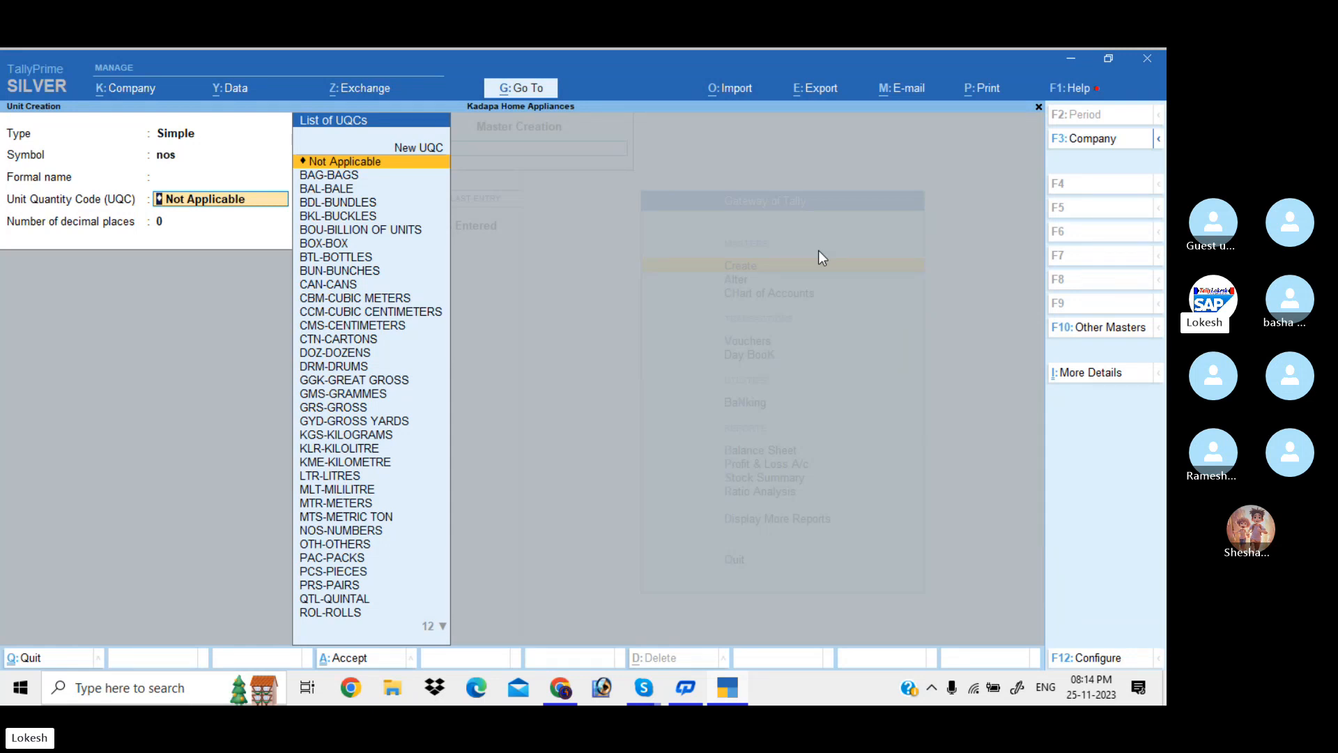
pyautogui.write('no')
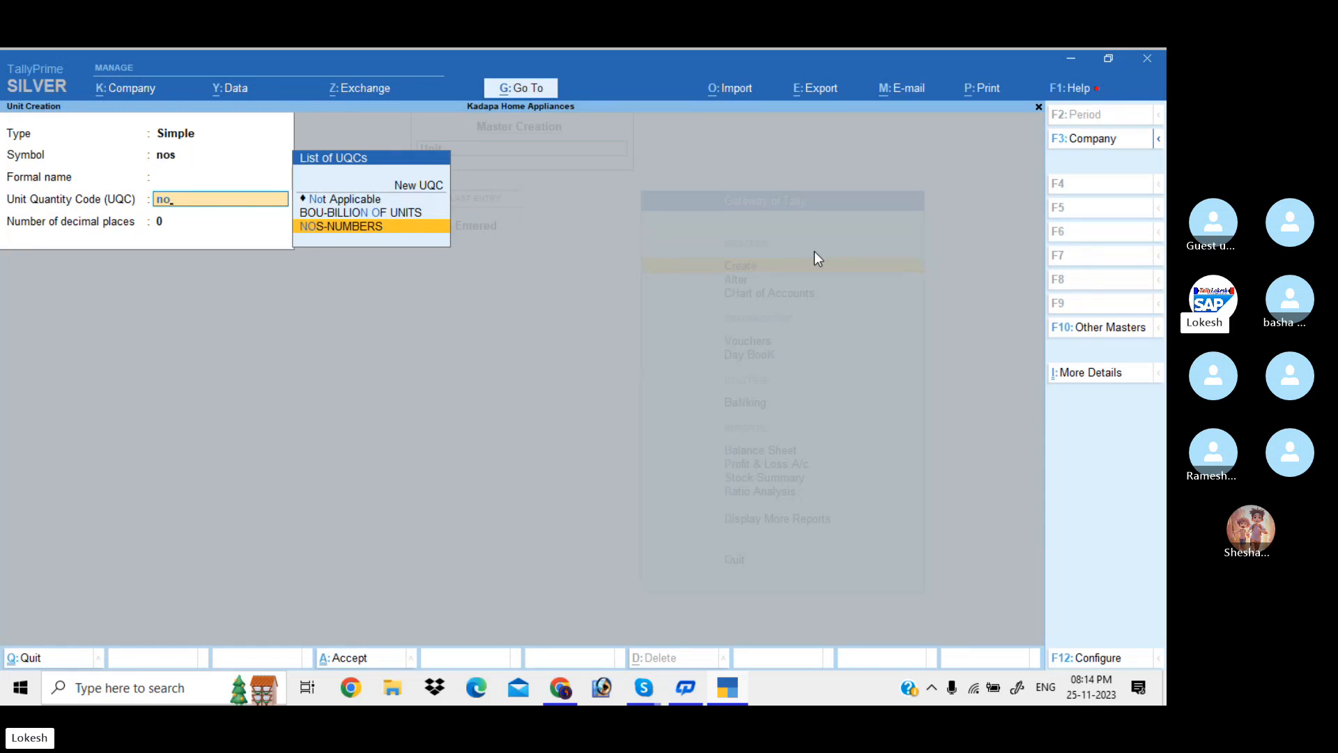
pyautogui.press('Return')
pyautogui.press('Return')
pyautogui.press('Return')
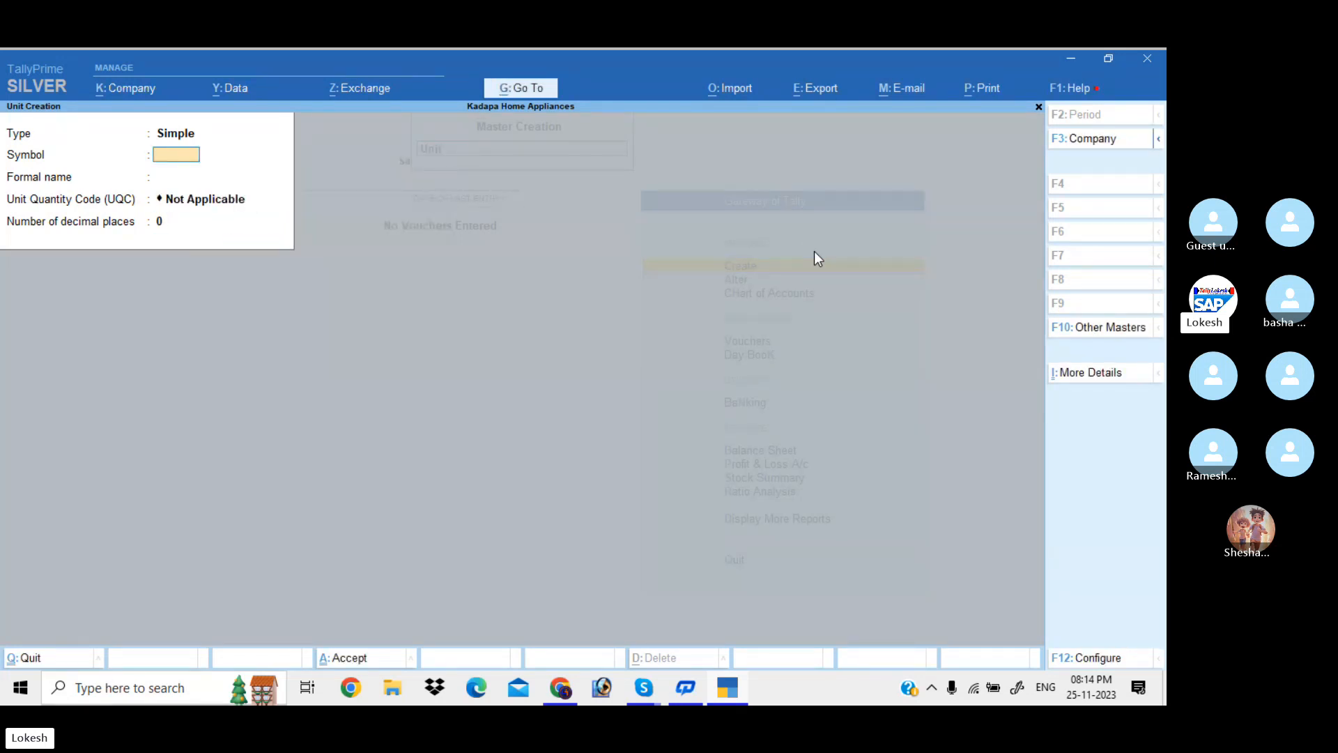
pyautogui.write('pc')
pyautogui.press('Return')
pyautogui.press('Return')
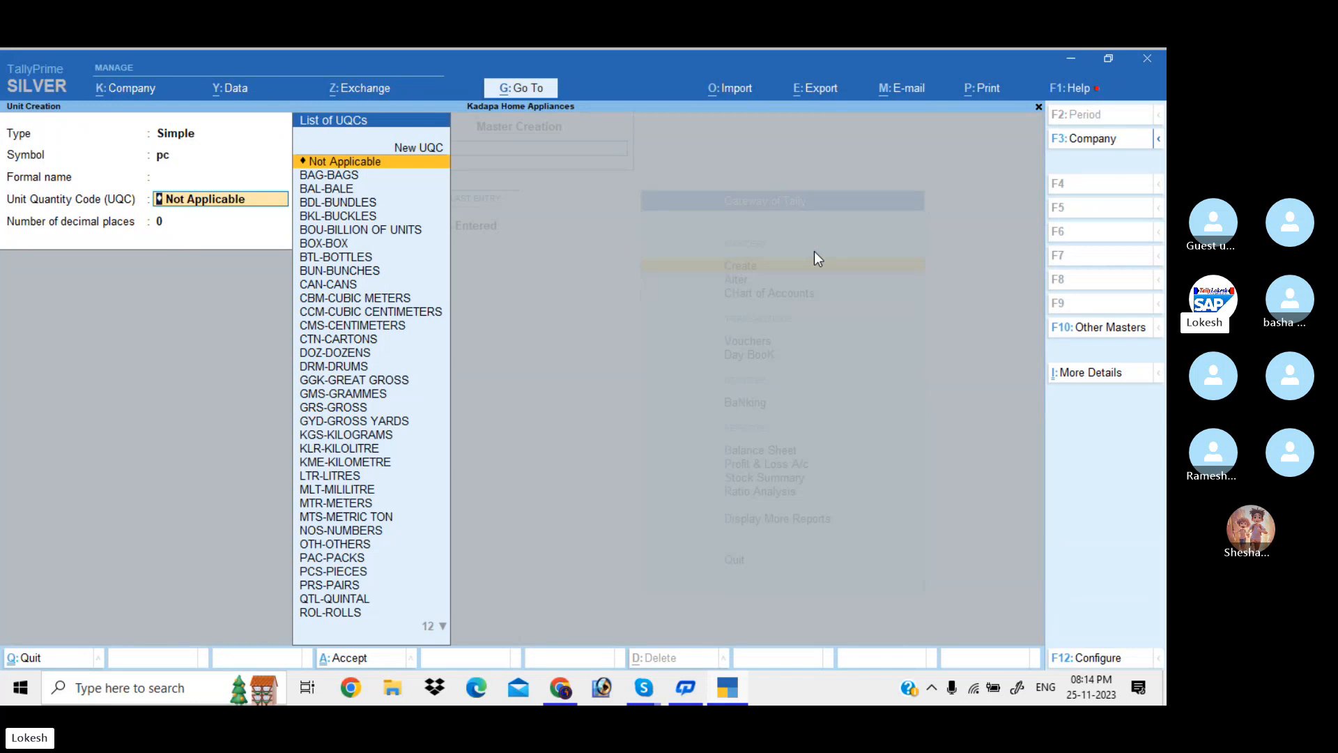
pyautogui.write('pi')
pyautogui.press('Return')
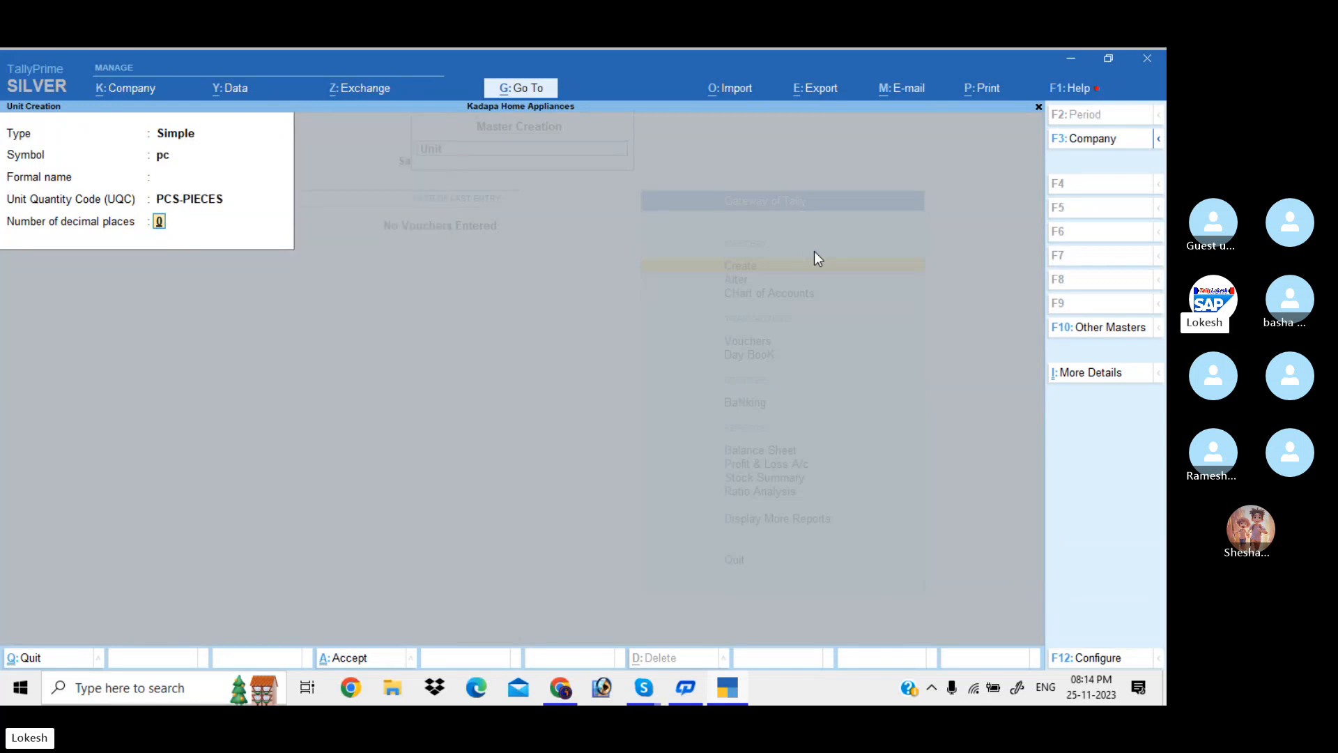
pyautogui.press('Return')
pyautogui.press('Return')
# Create unit pk with PAC-PACKS and unit kg with KGS-KILOGRAMS
pyautogui.write('pk')
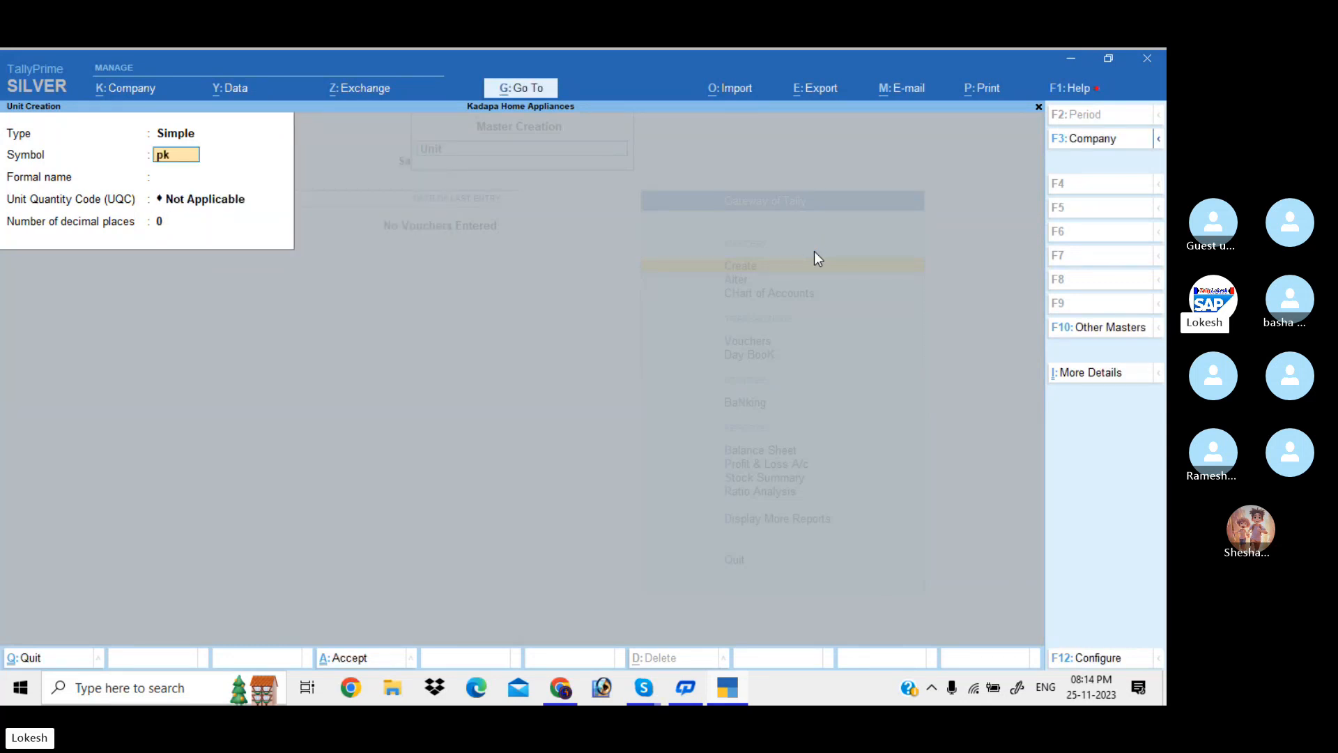
pyautogui.press('Return')
pyautogui.press('Return')
pyautogui.write('p')
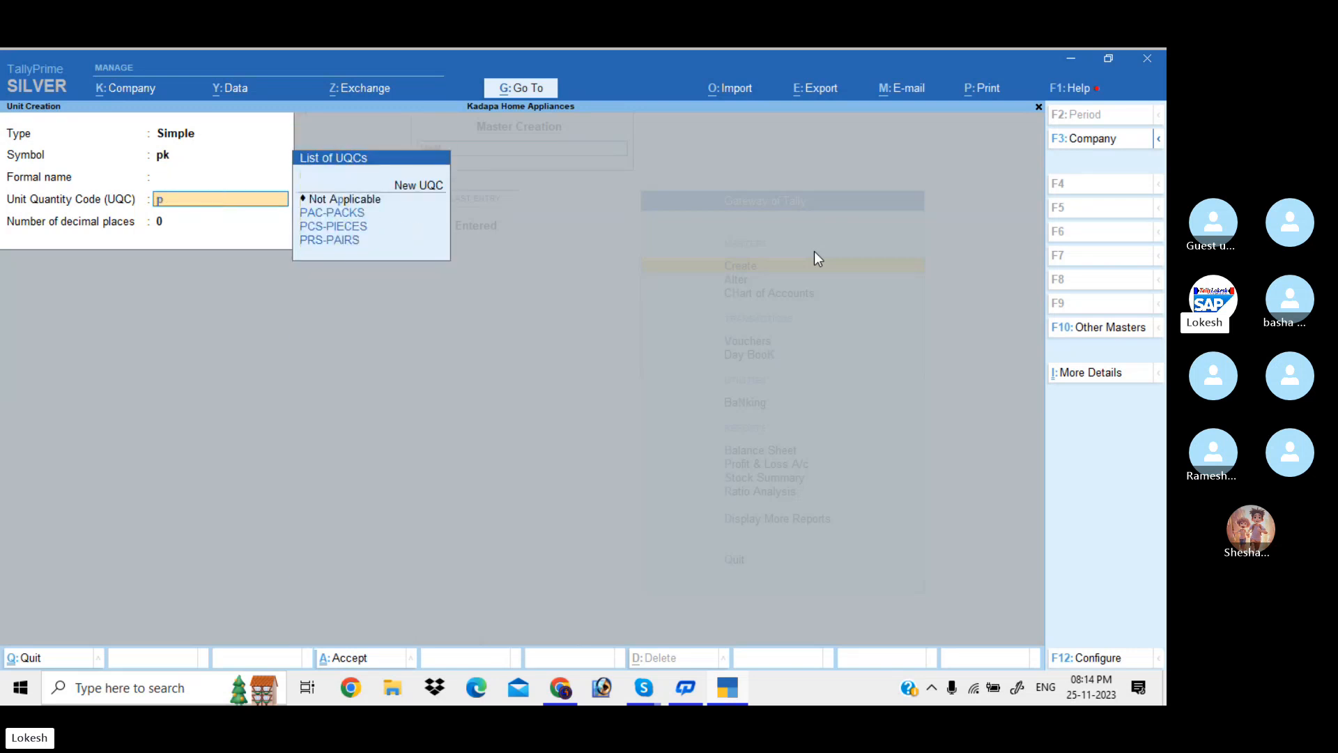
pyautogui.press('Return')
pyautogui.press('Return')
pyautogui.press('Return')
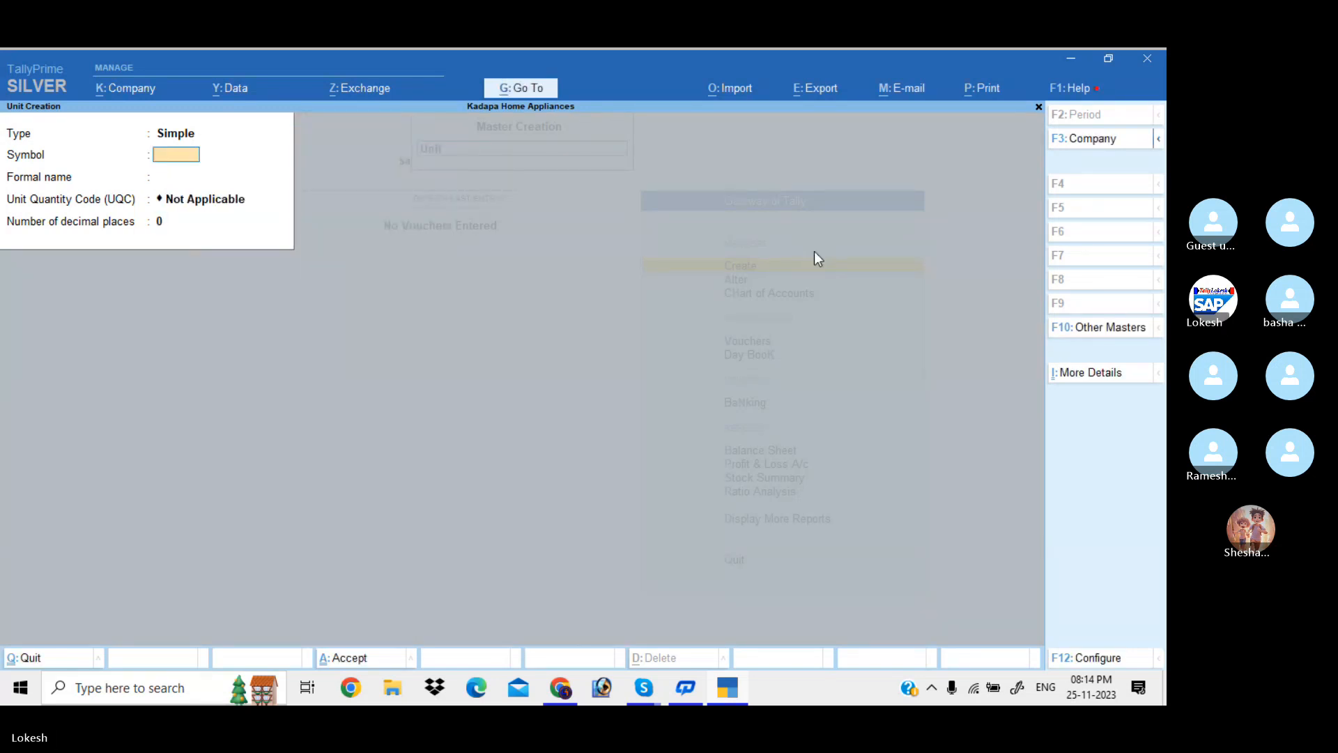
pyautogui.write('kg')
pyautogui.press('Return')
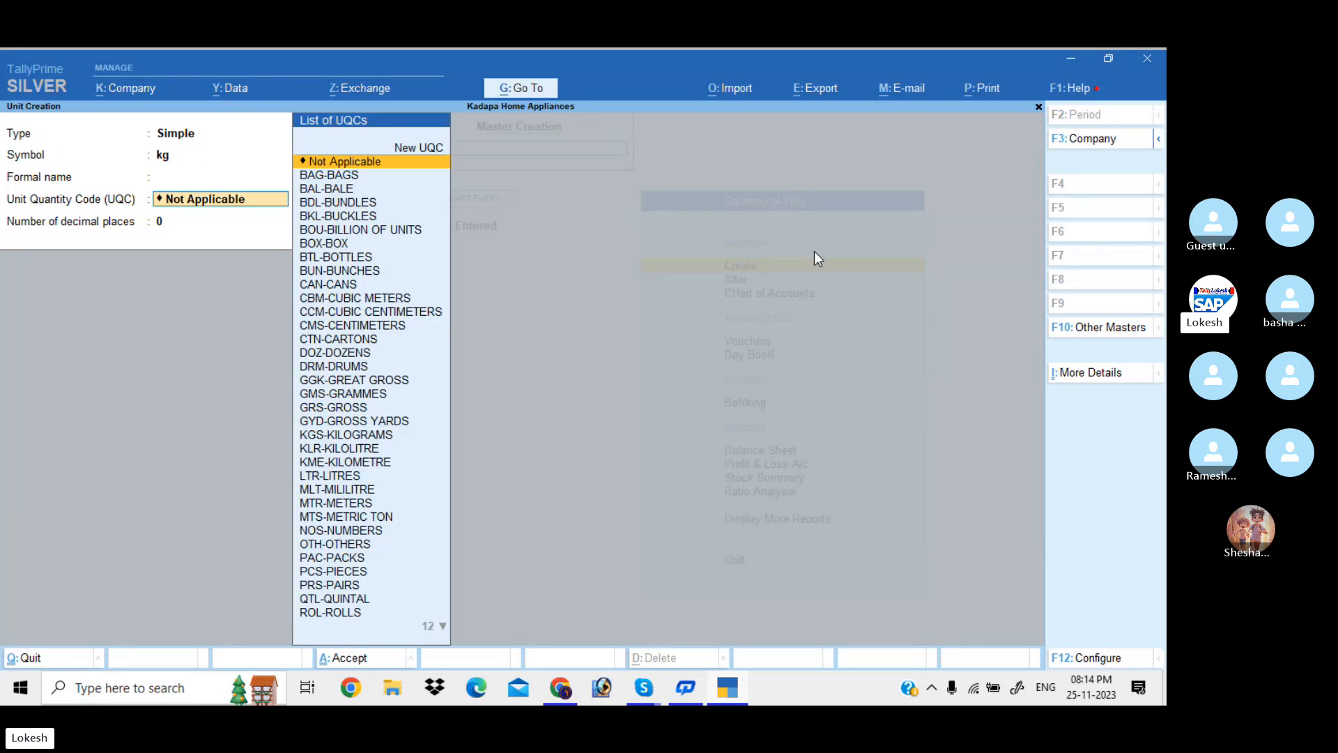
pyautogui.write('kil')
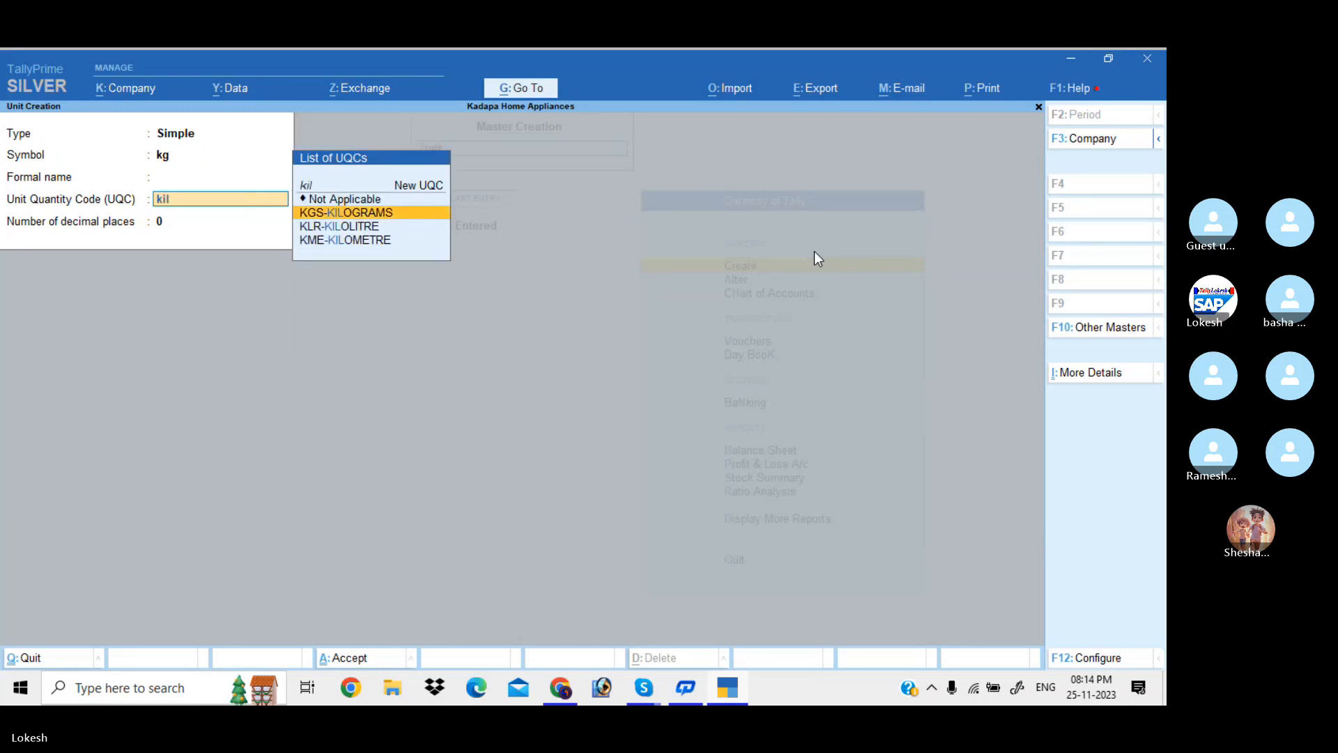
pyautogui.press('Return')
pyautogui.press('Return')
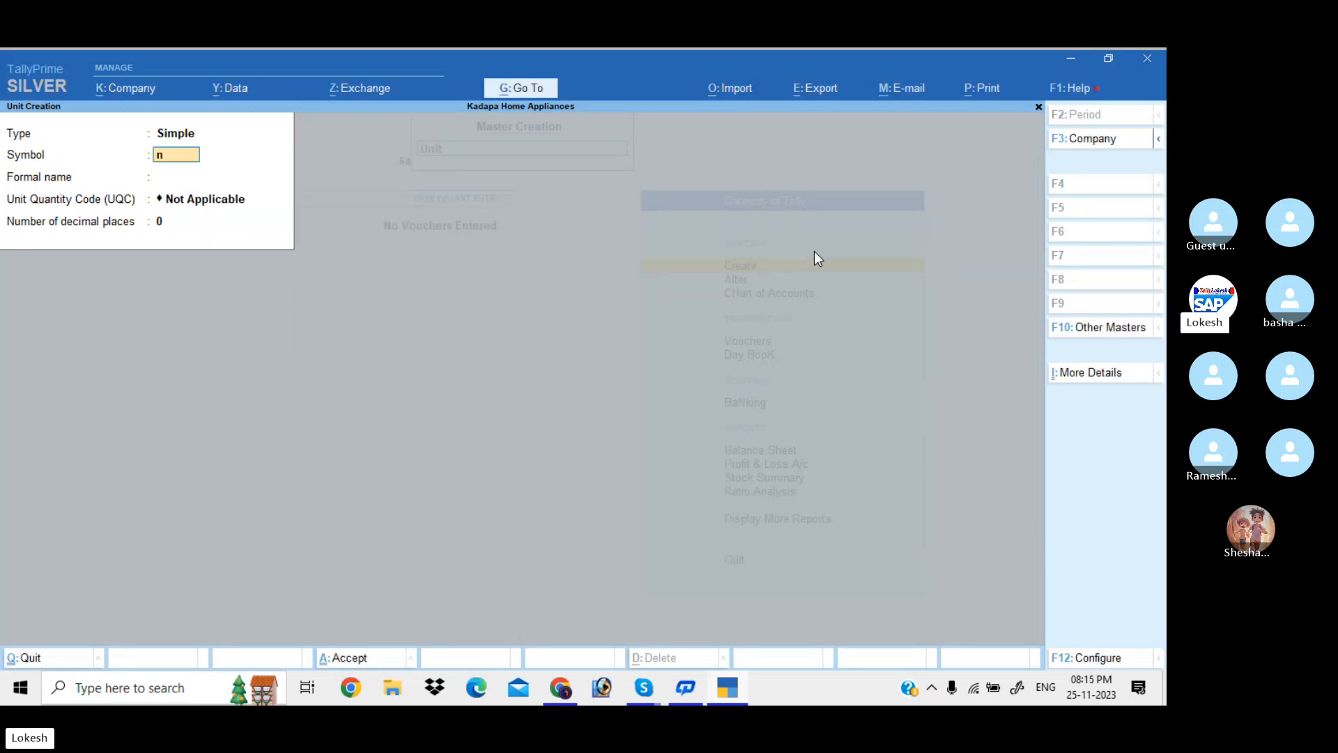
pyautogui.write('bt')
# Create unit bt with BTL-BOTTLES and unit bx with BOX-BOX
pyautogui.press('Return')
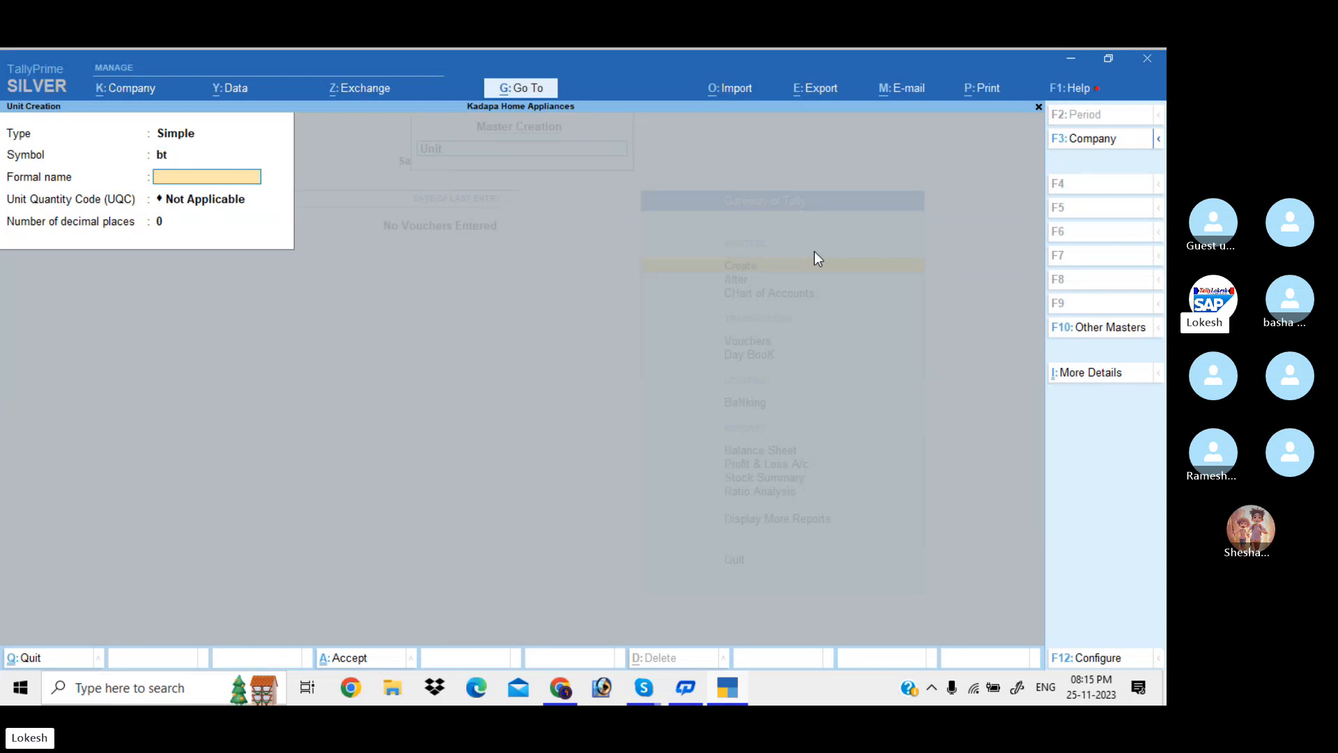
pyautogui.press('Return')
pyautogui.write('bo')
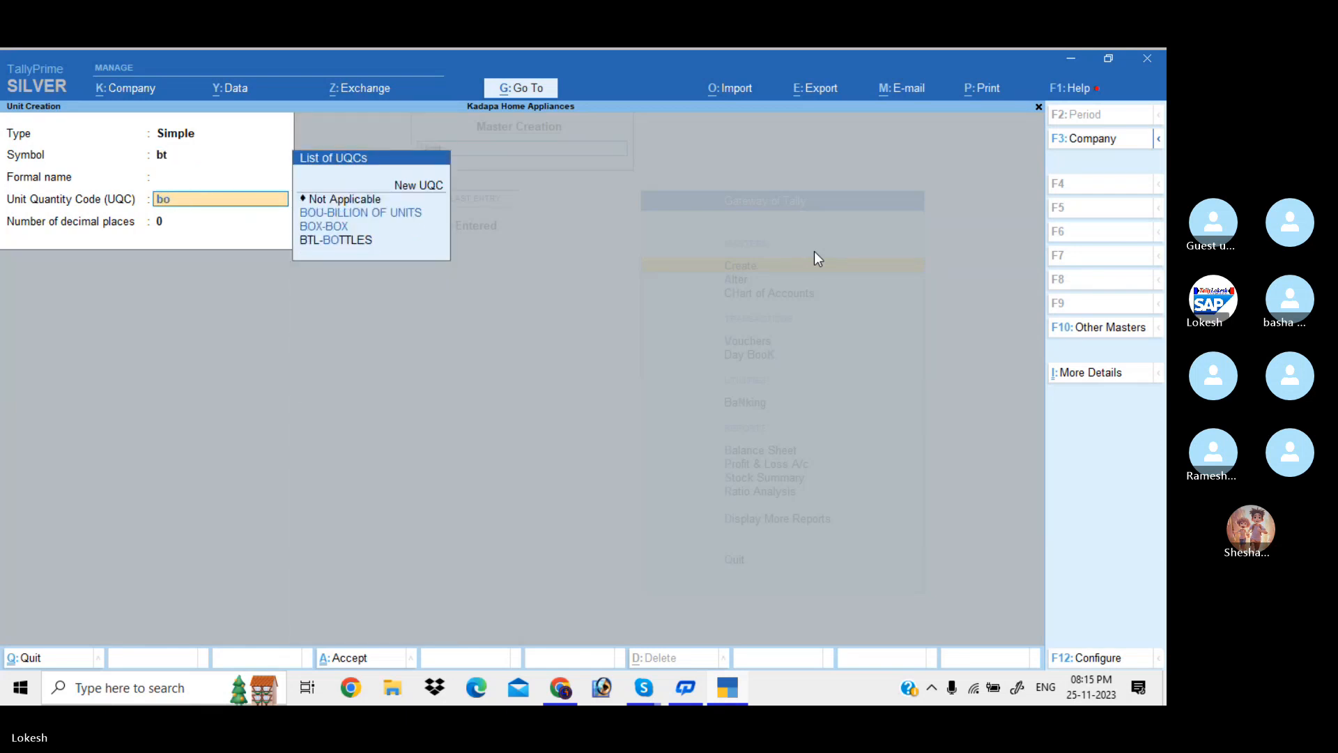
pyautogui.press('Down')
pyautogui.press('Down')
pyautogui.press('Down')
pyautogui.press('Return')
pyautogui.press('Return')
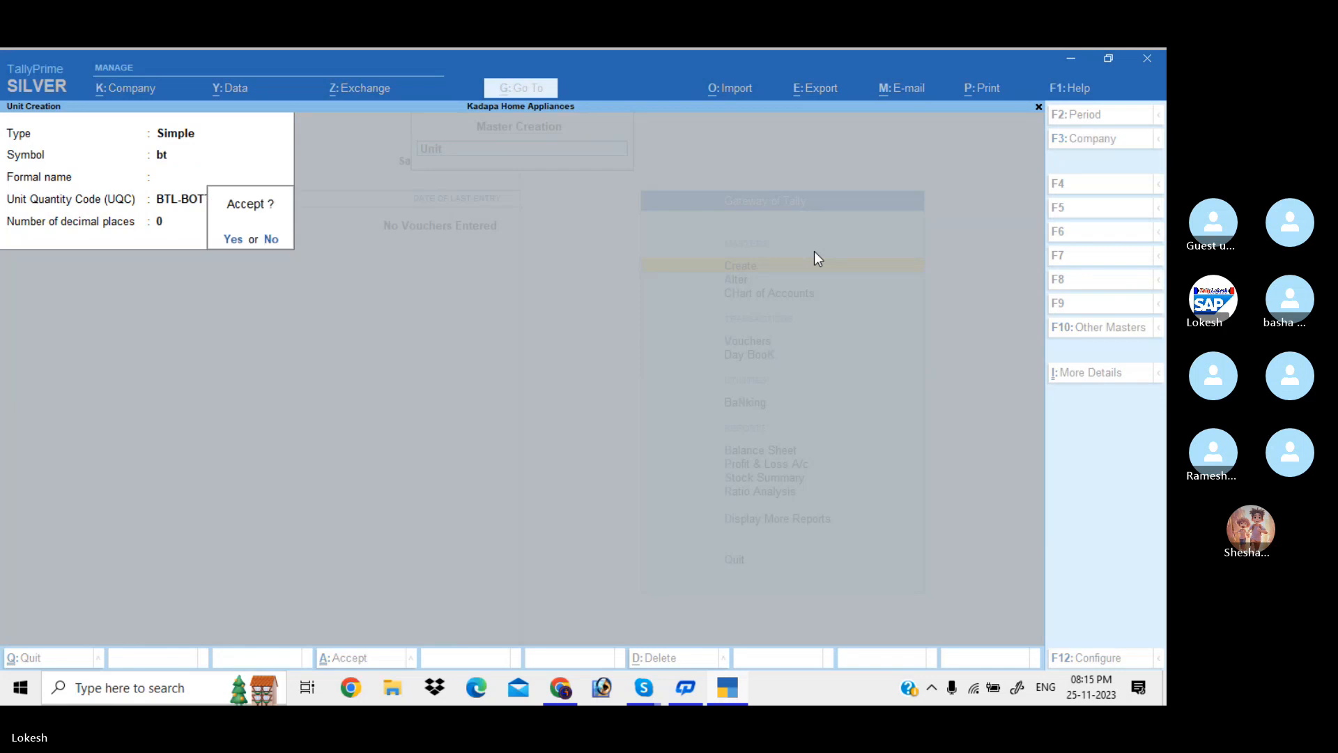
pyautogui.press('Return')
pyautogui.write('bx')
pyautogui.press('Return')
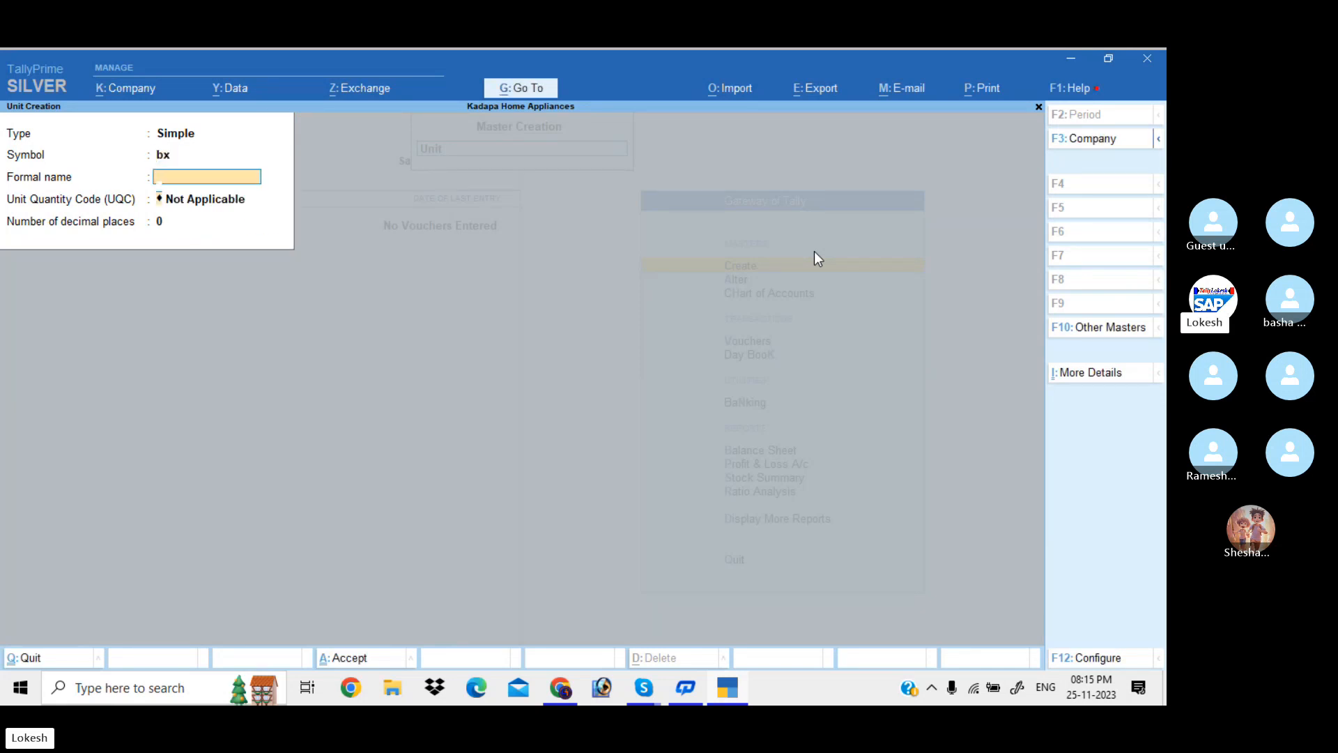
pyautogui.press('Return')
pyautogui.write('box')
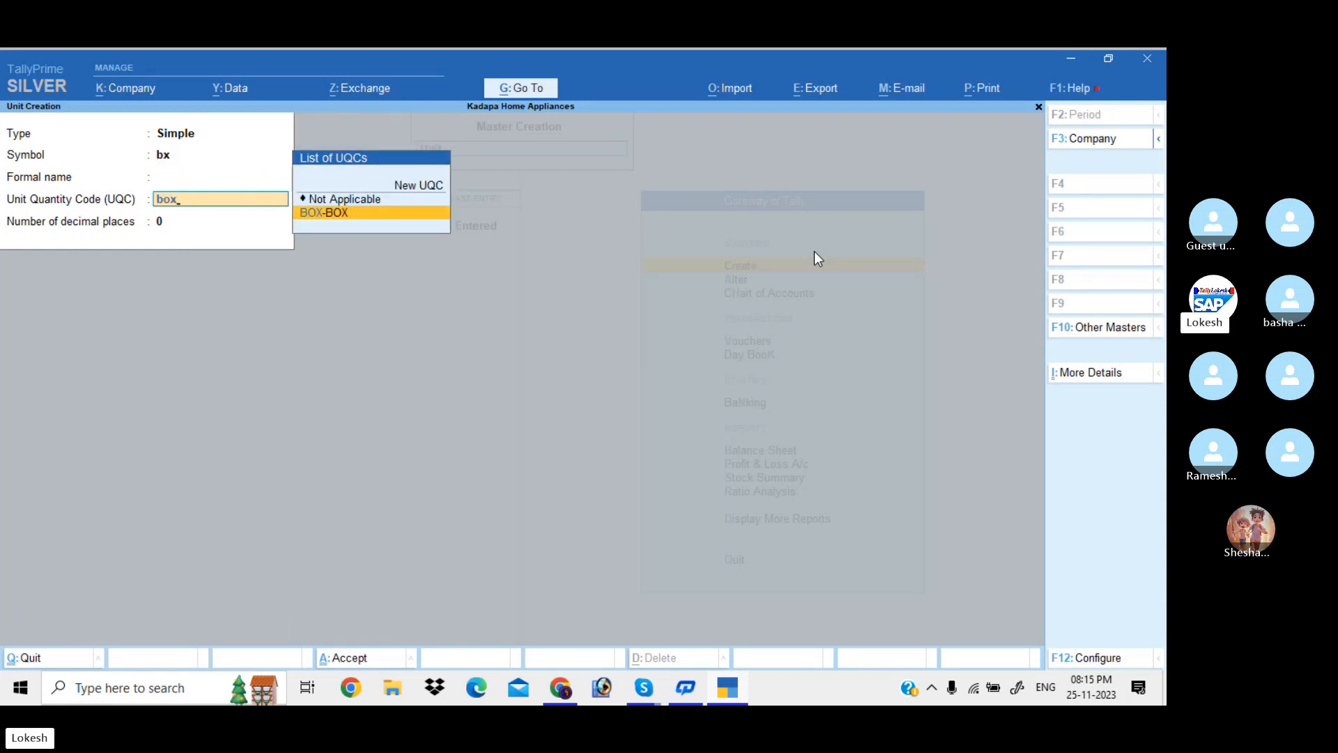
pyautogui.press('Return')
# Create unit bg with BAG-BAGS and unit can with CAN-CANS, then exit Unit Creation
pyautogui.press('Return')
pyautogui.press('Return')
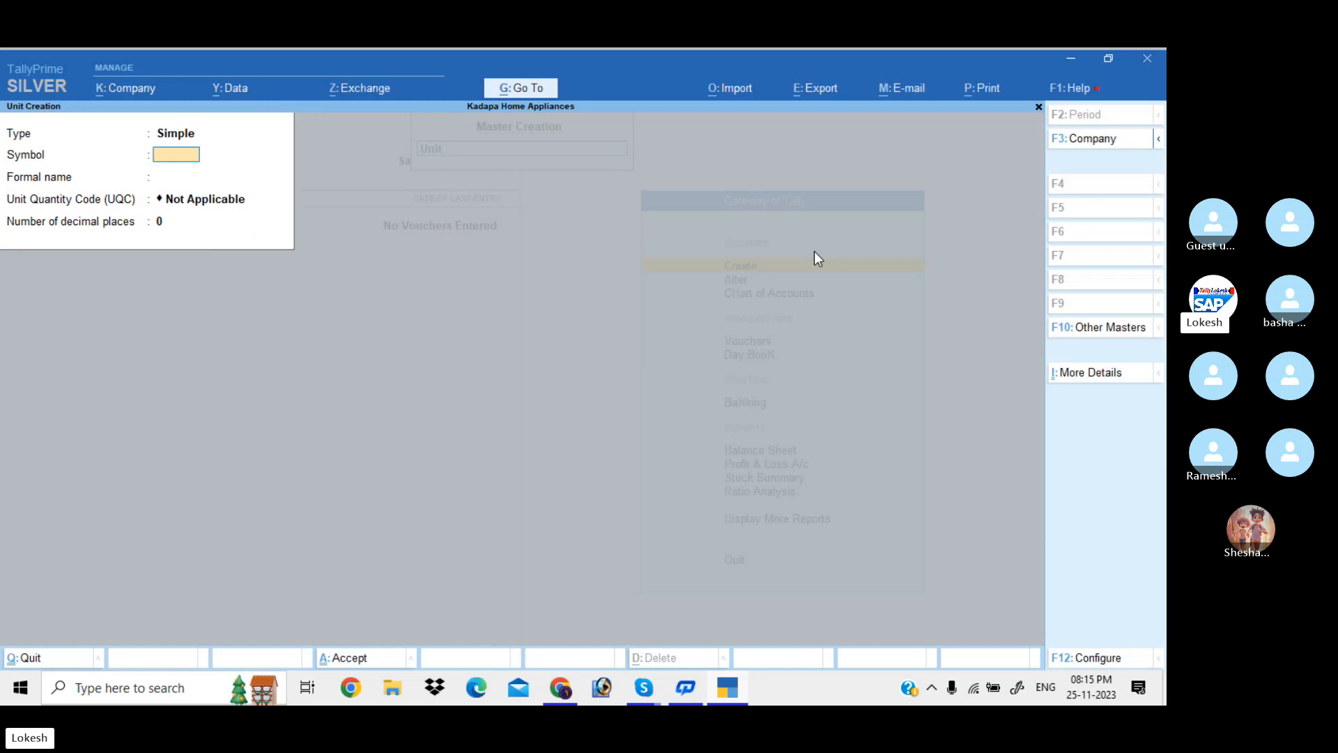
pyautogui.write('bg')
pyautogui.press('Return')
pyautogui.press('Return')
pyautogui.write('bag')
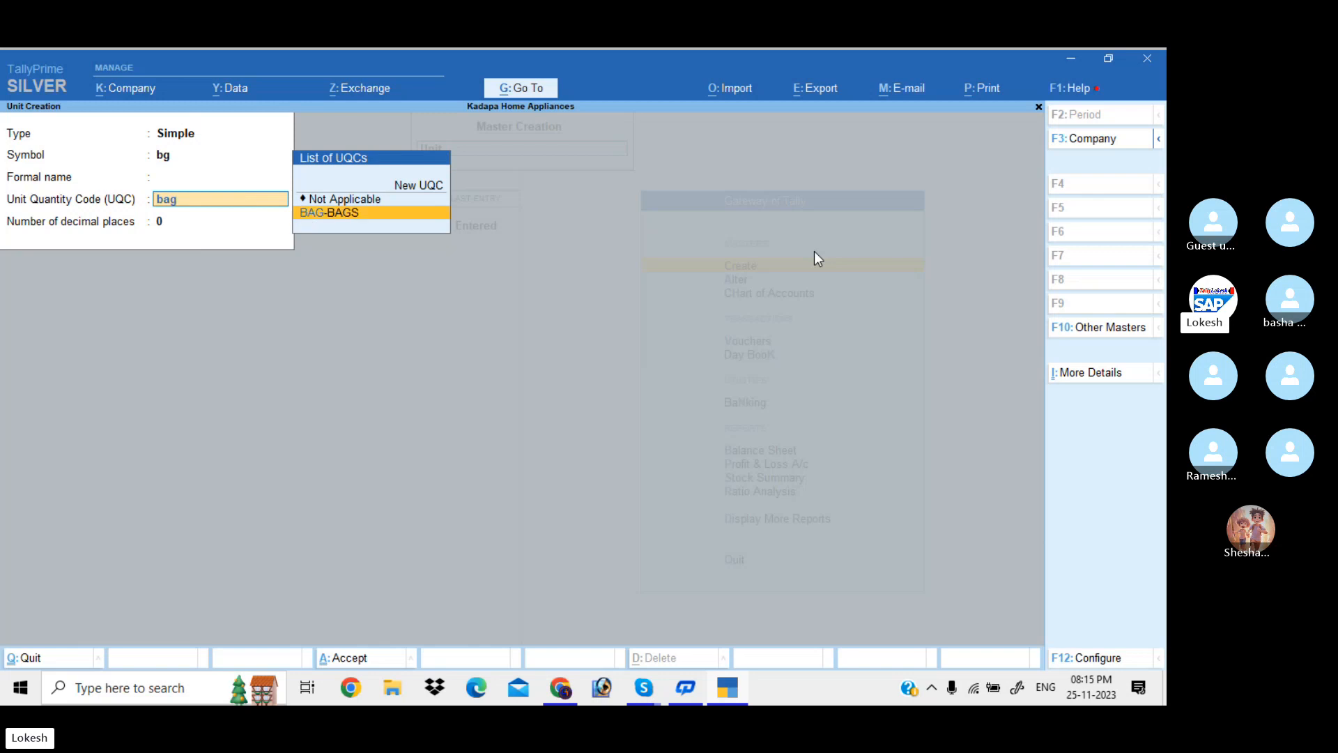
pyautogui.press('Return')
pyautogui.press('Return')
pyautogui.press('Return')
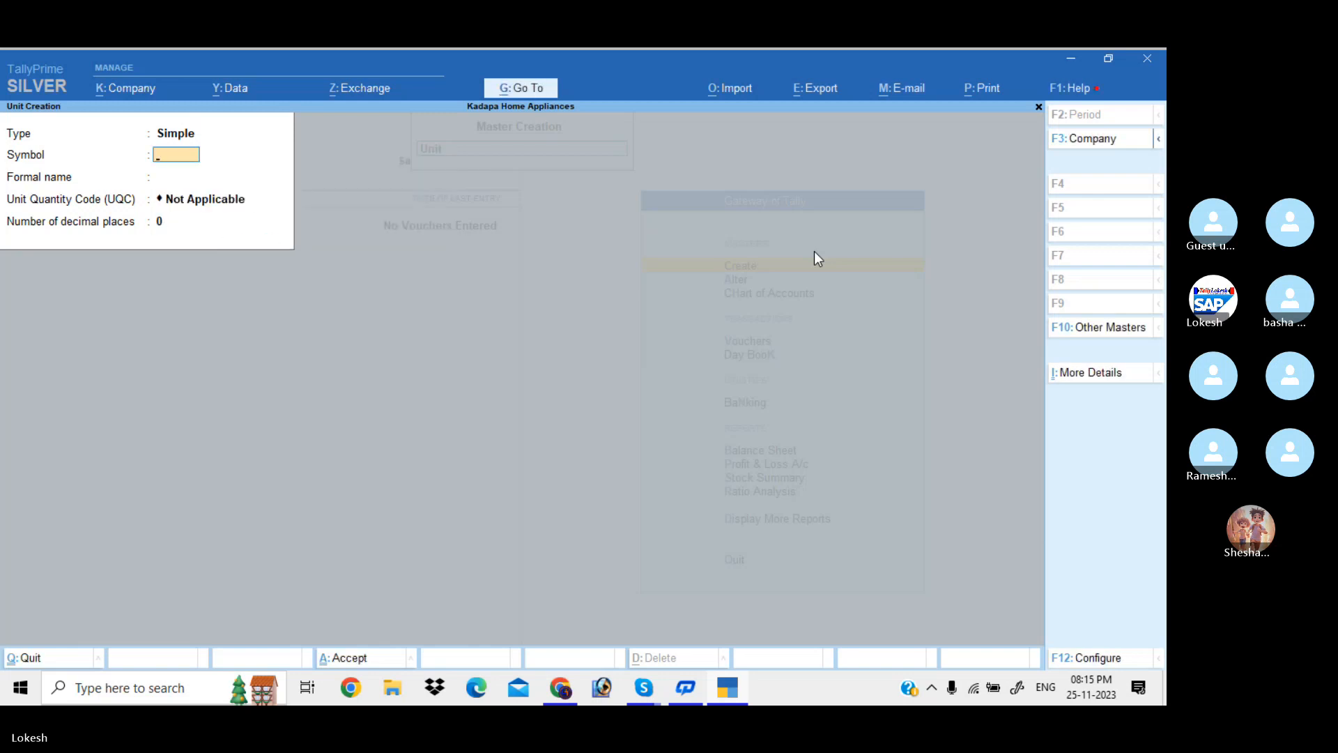
pyautogui.write('can')
pyautogui.press('Return')
pyautogui.press('Return')
pyautogui.write('ca')
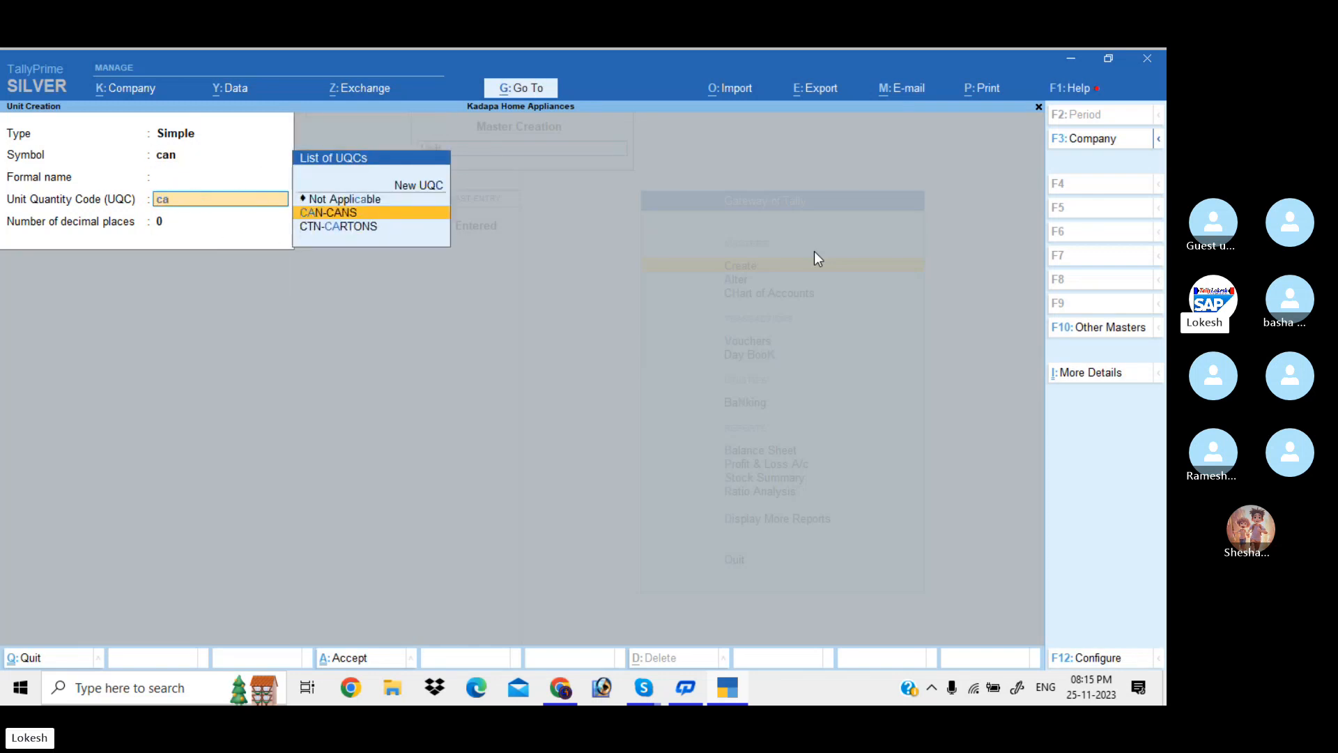
pyautogui.press('Return')
pyautogui.press('Return')
pyautogui.press('Return')
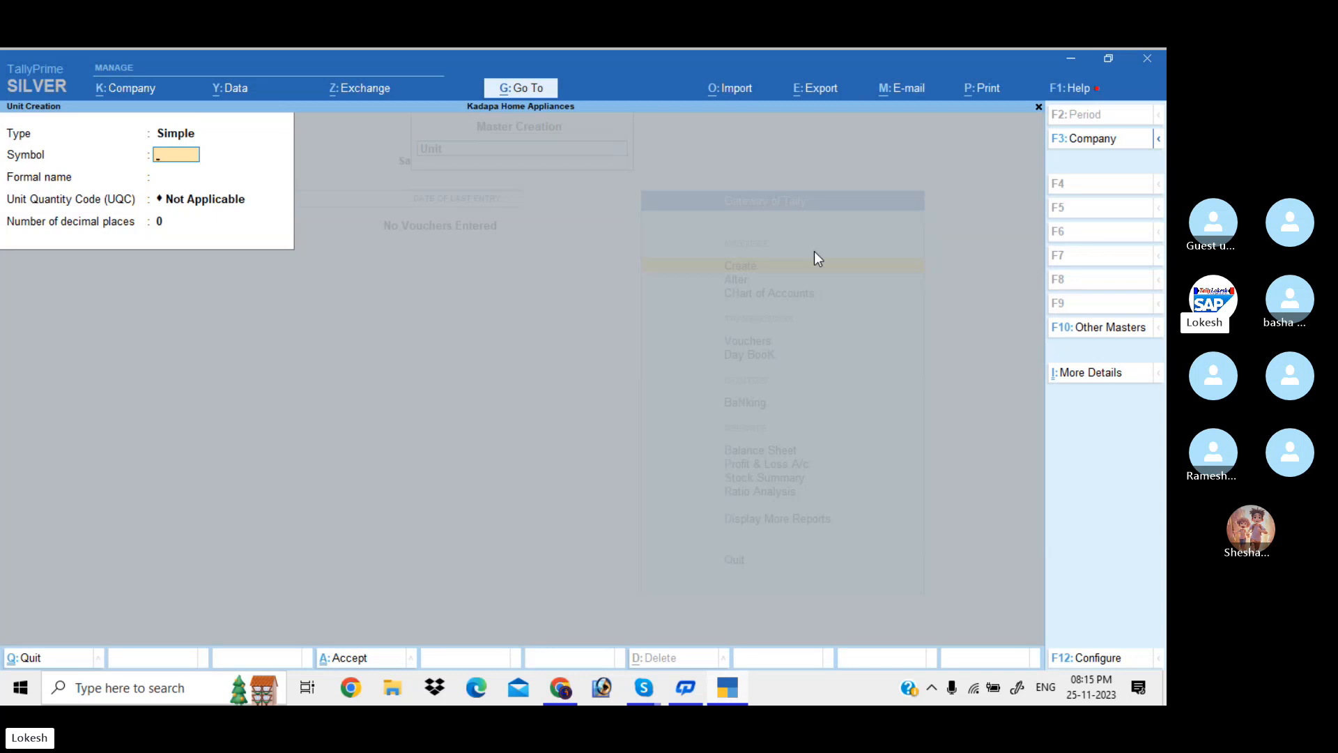
pyautogui.press('Escape')
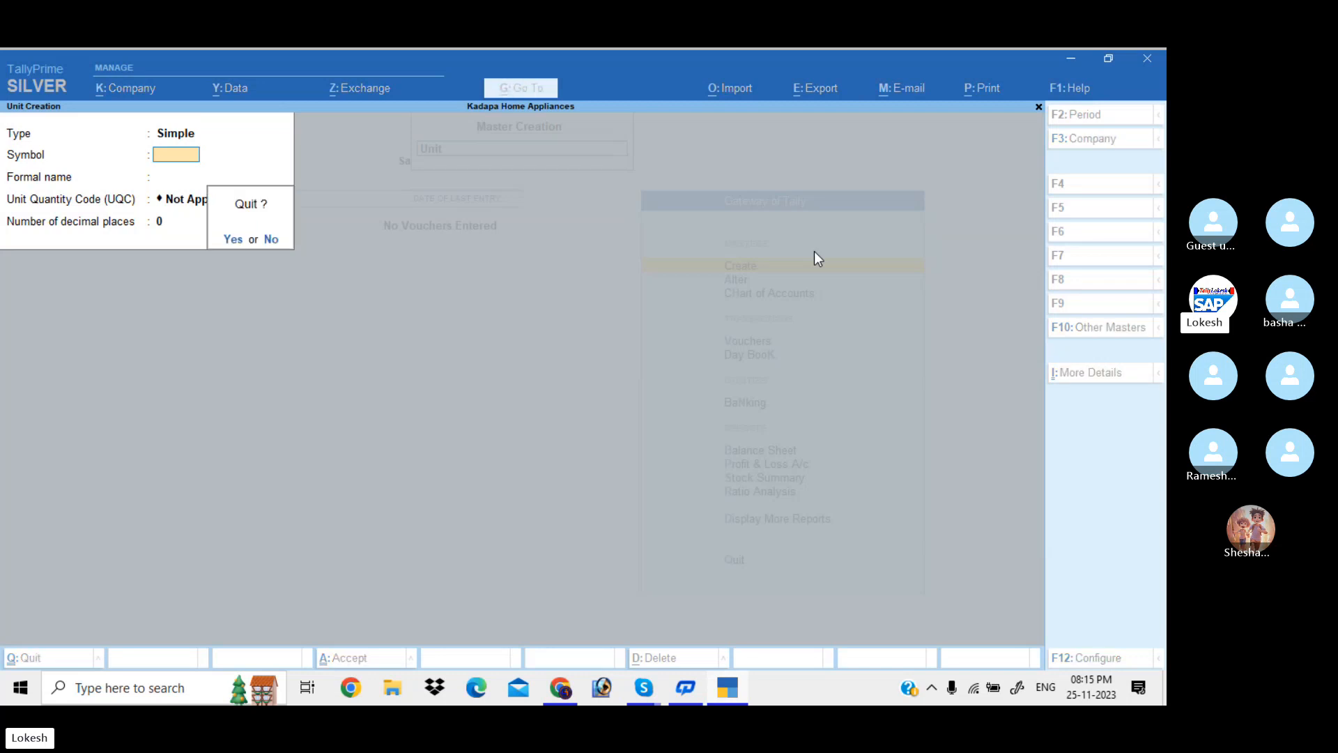
# Open Stock Item Creation and enter item Sony, keeping group Primary and units nos
pyautogui.press('Return')
pyautogui.press('Up')
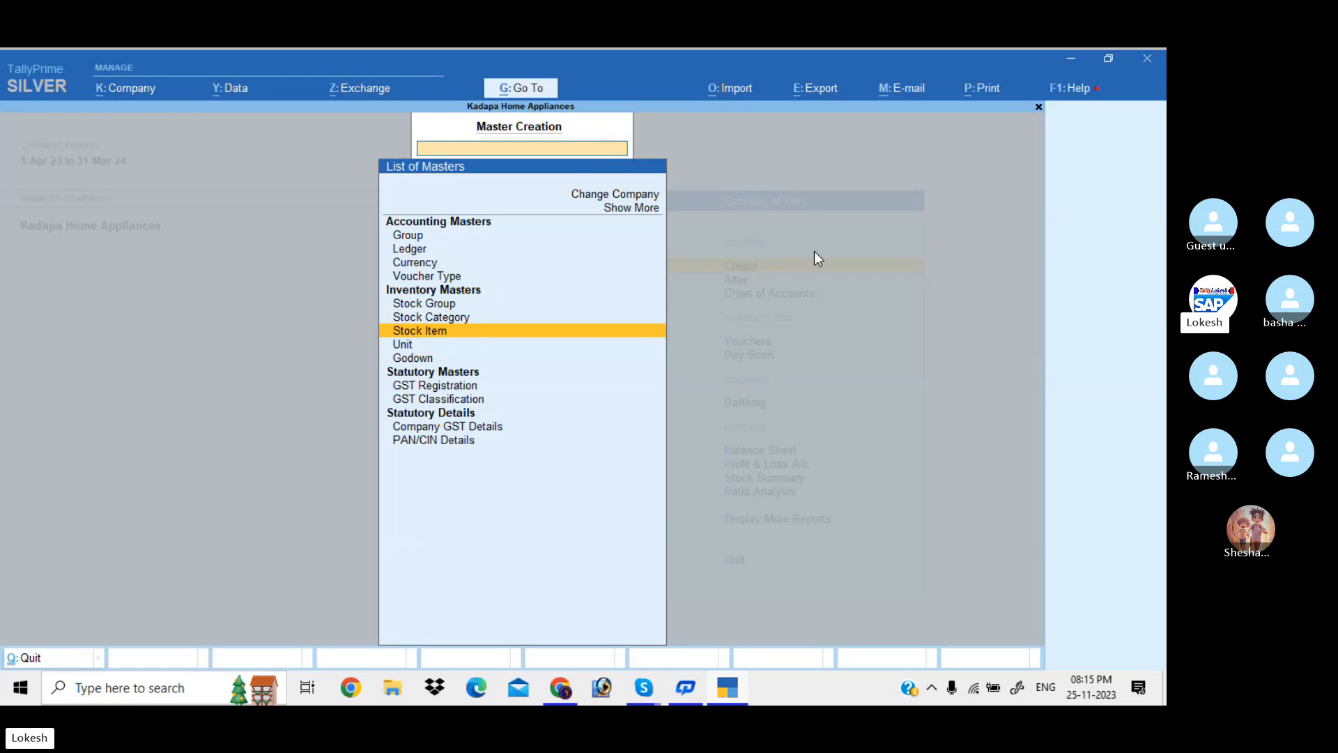
pyautogui.press('Return')
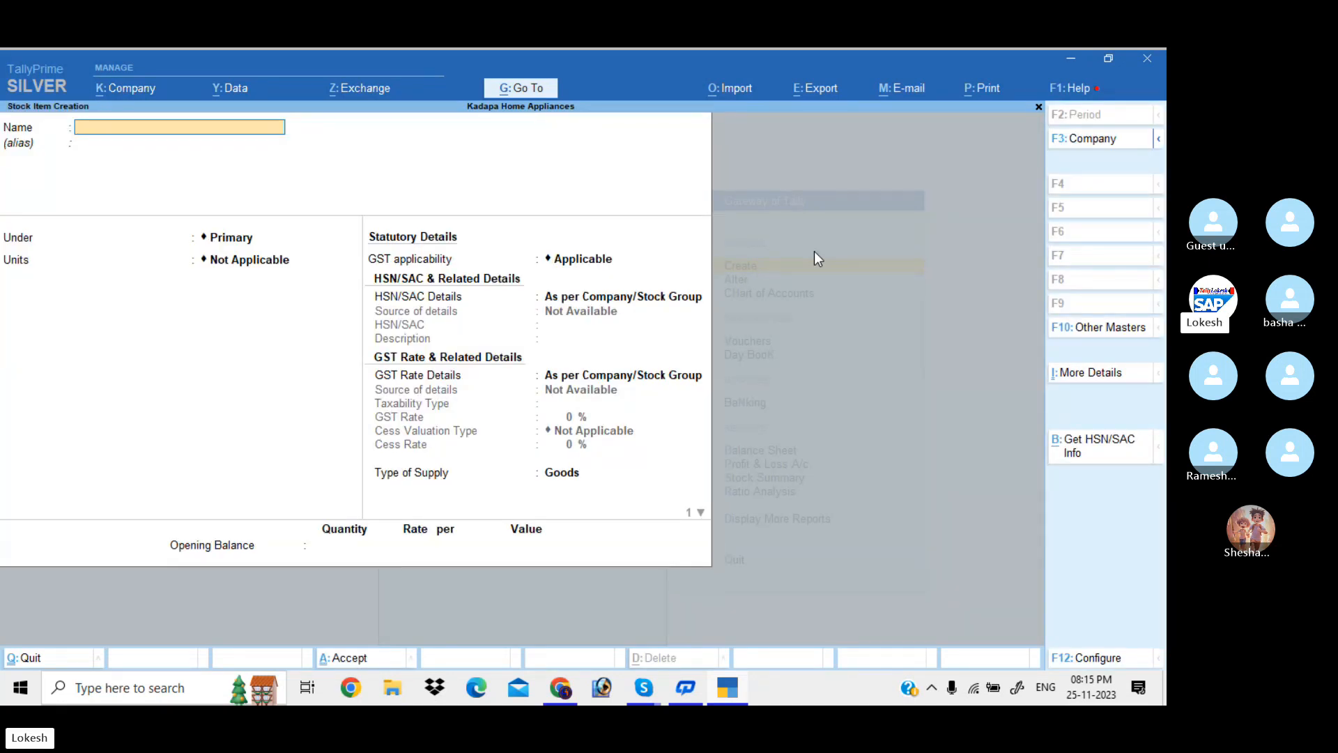
pyautogui.write('Sony')
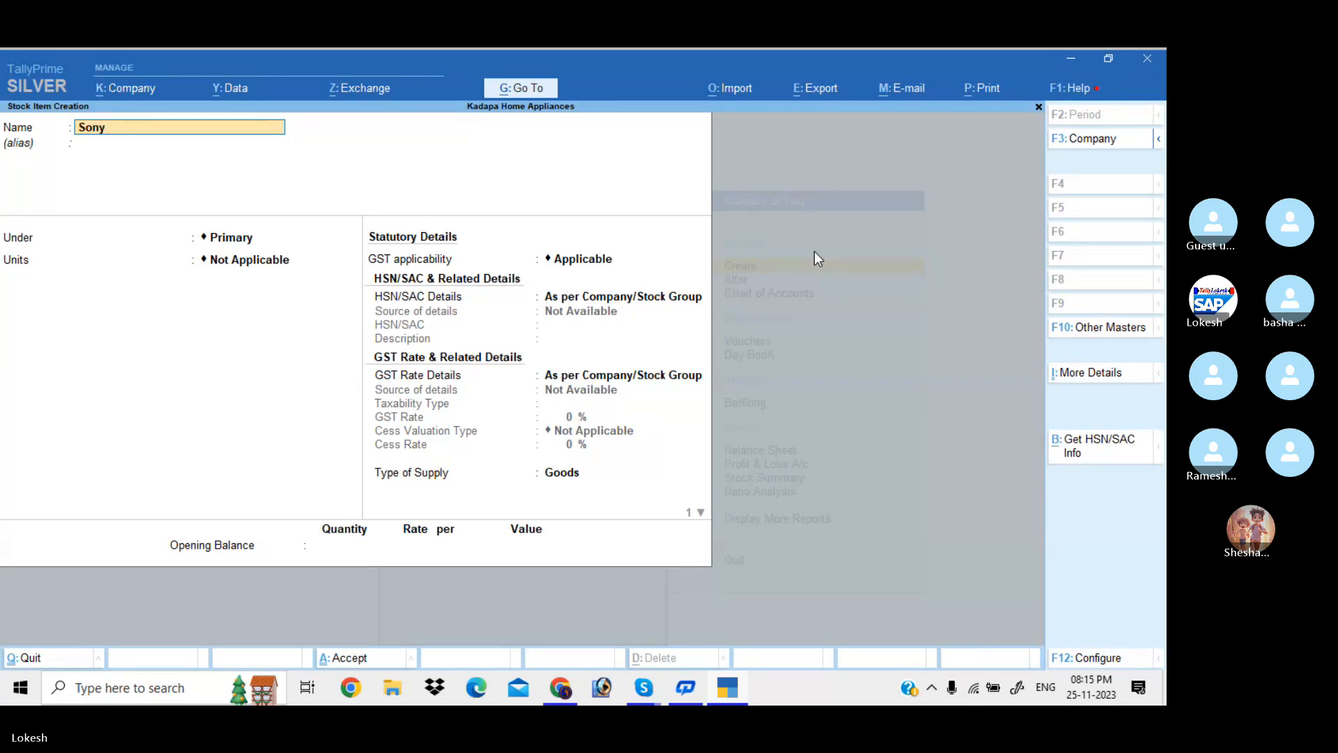
pyautogui.press('Return')
pyautogui.press('Return')
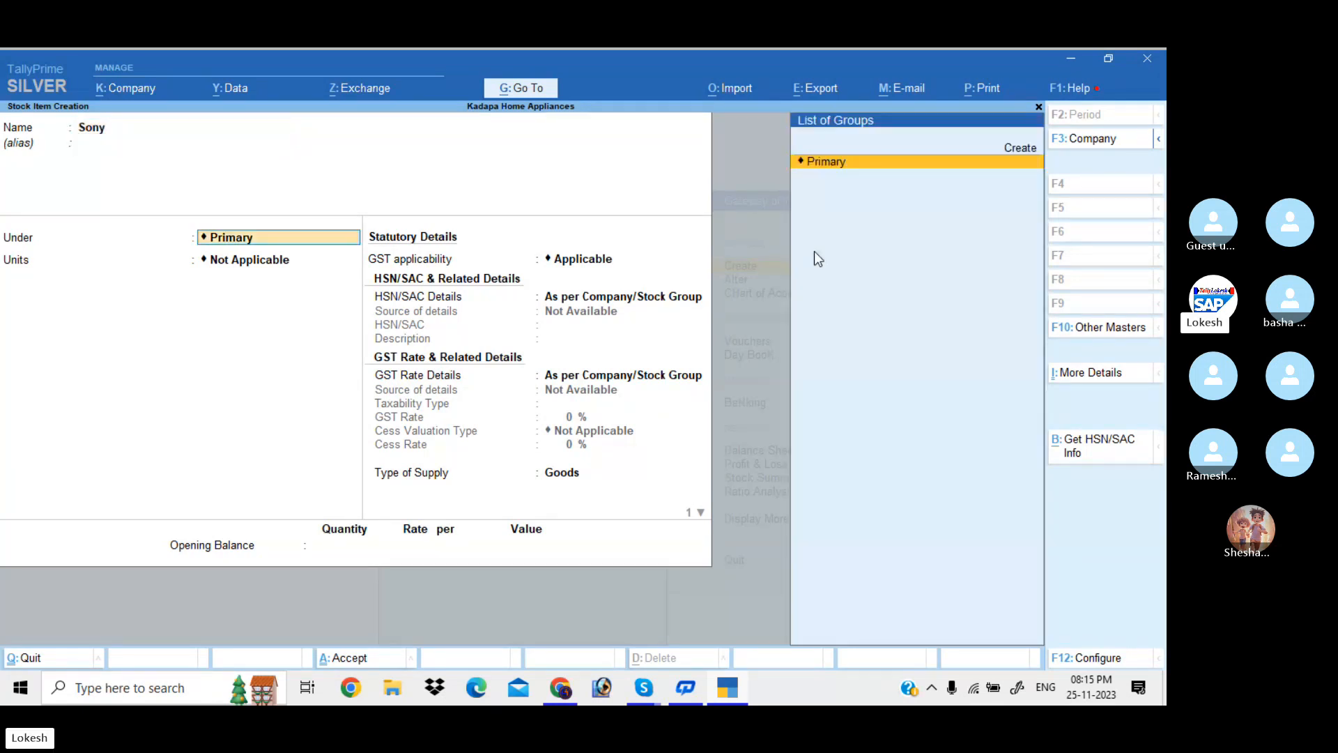
pyautogui.press('Return')
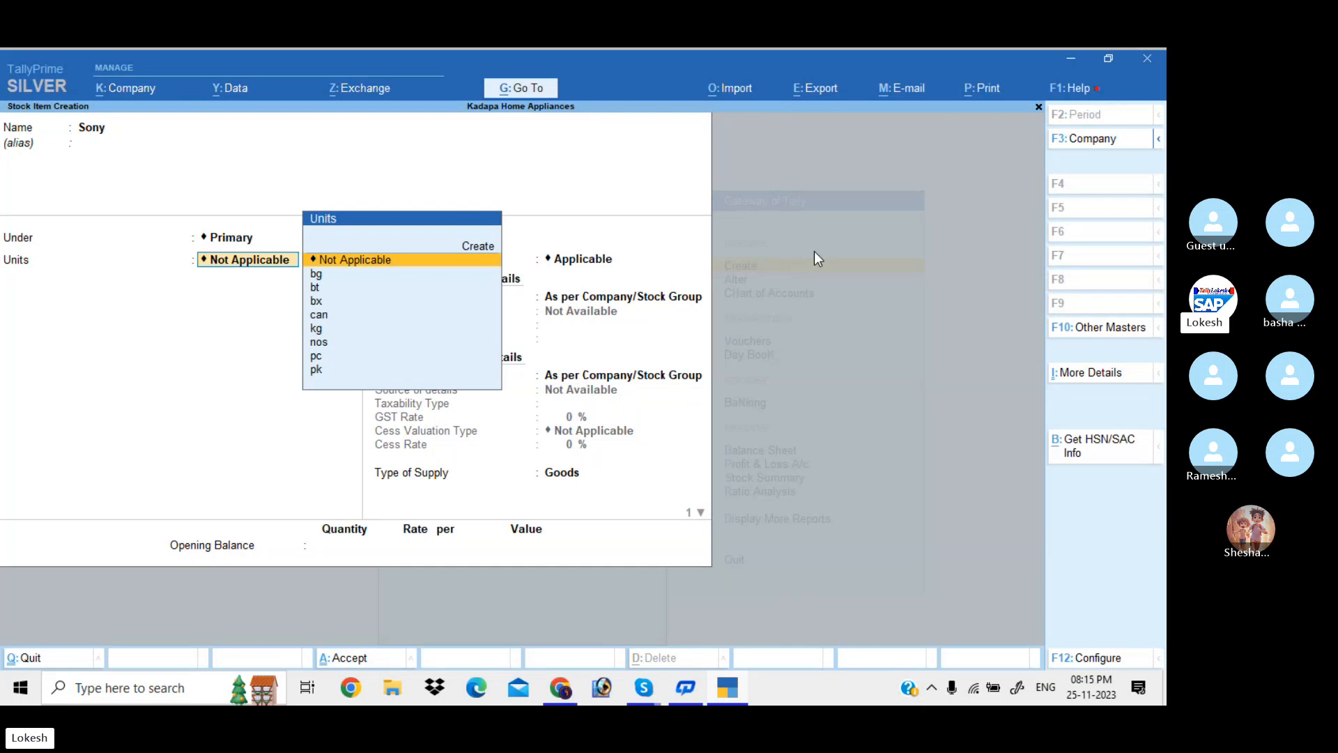
pyautogui.write('no')
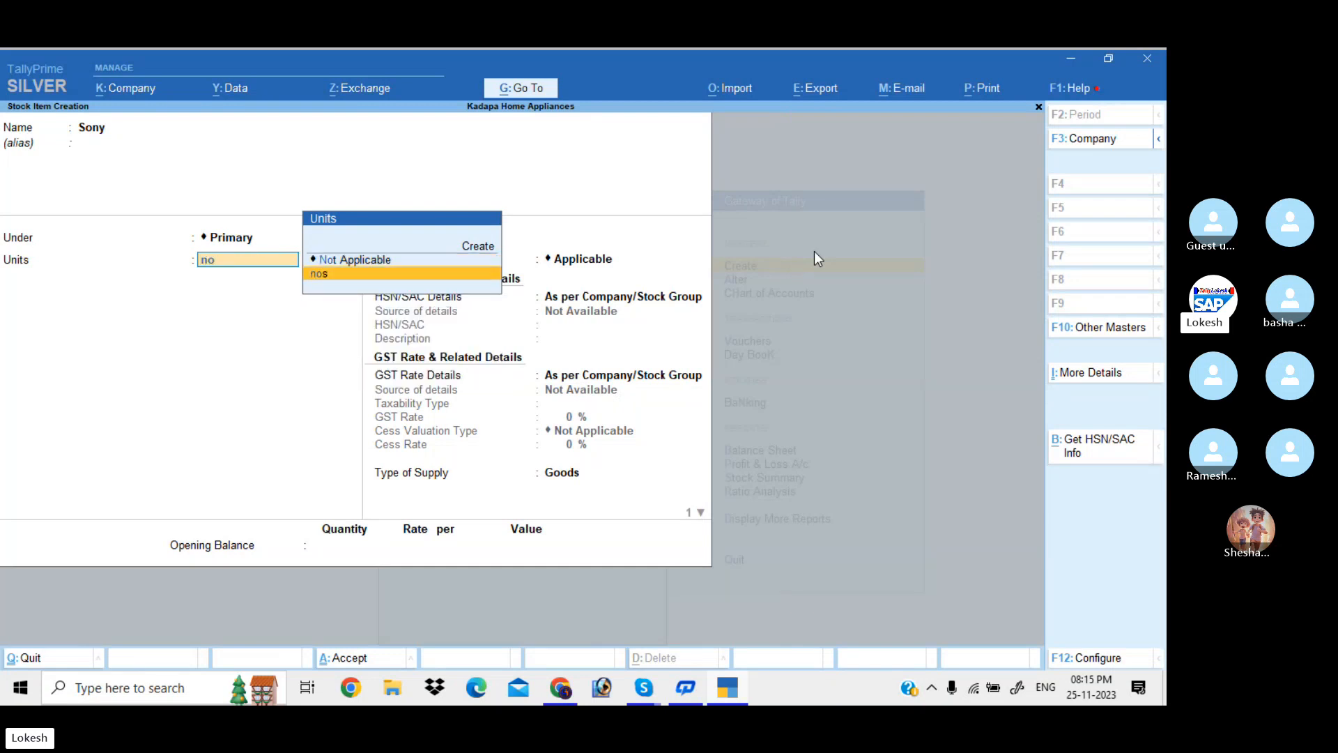
pyautogui.press('Return')
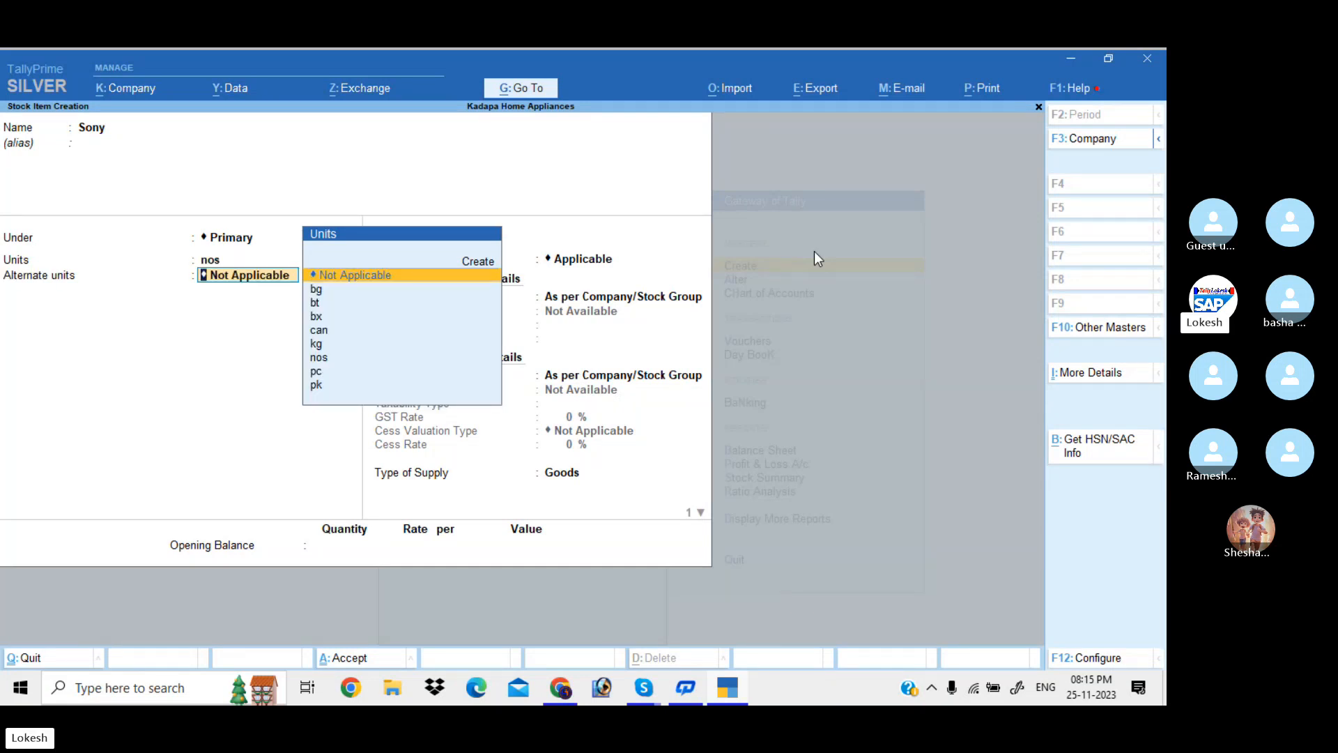
# Set Use Alternate Units to No in F12 configuration, keeping Primary and nos for Sony
pyautogui.click(1106, 661)
pyautogui.press('Down')
pyautogui.press('Down')
pyautogui.press('Down')
pyautogui.press('Down')
pyautogui.press('Down')
pyautogui.press('Down')
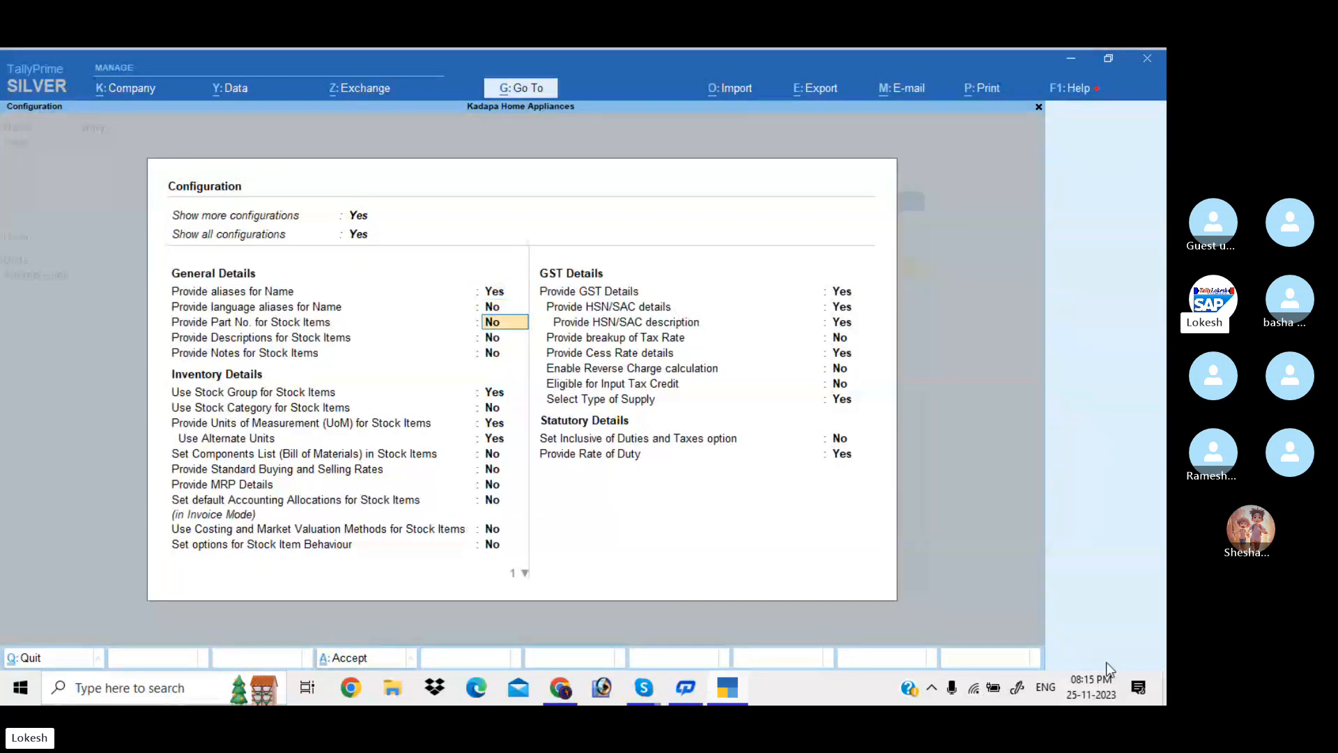
pyautogui.press('Down')
pyautogui.press('Down')
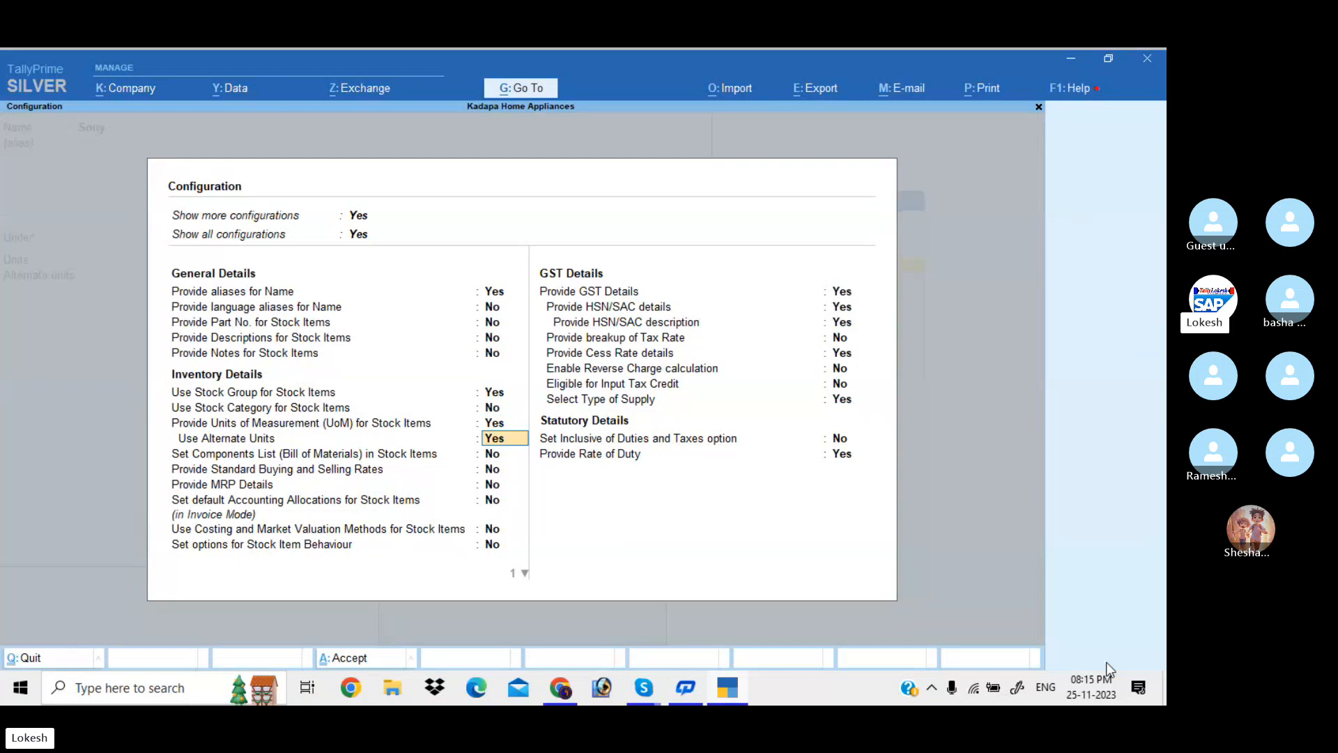
pyautogui.press('n')
pyautogui.press('Down')
pyautogui.press('Down')
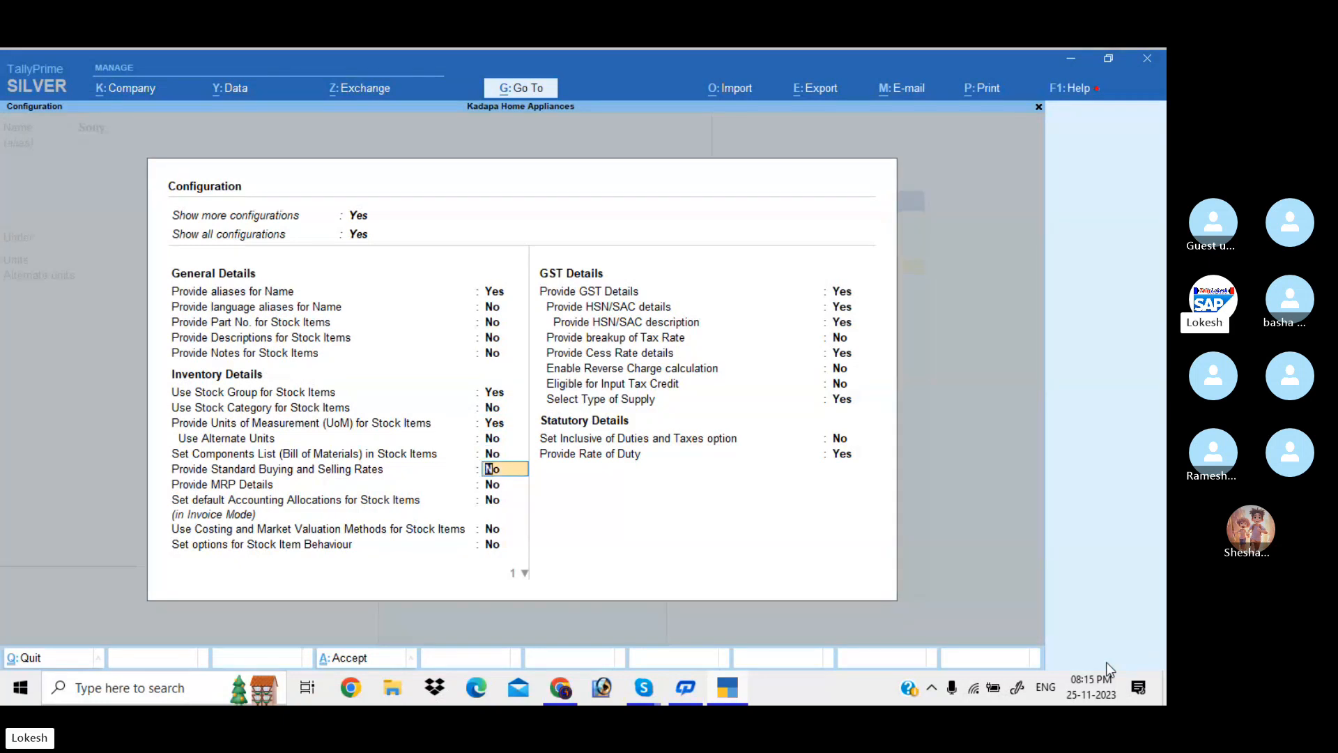
pyautogui.hotkey('ctrl', 'a')
pyautogui.press('Return')
pyautogui.press('Return')
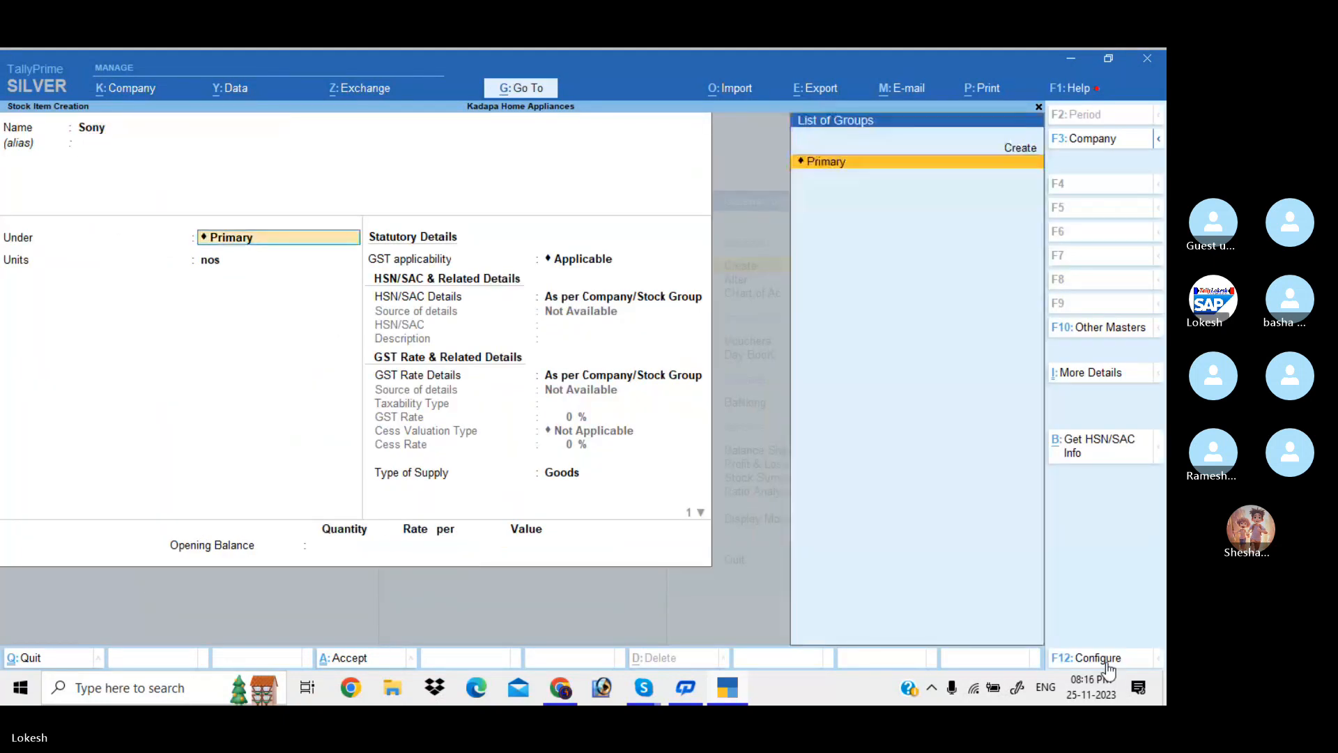
pyautogui.press('Return')
pyautogui.press('Return')
pyautogui.press('Return')
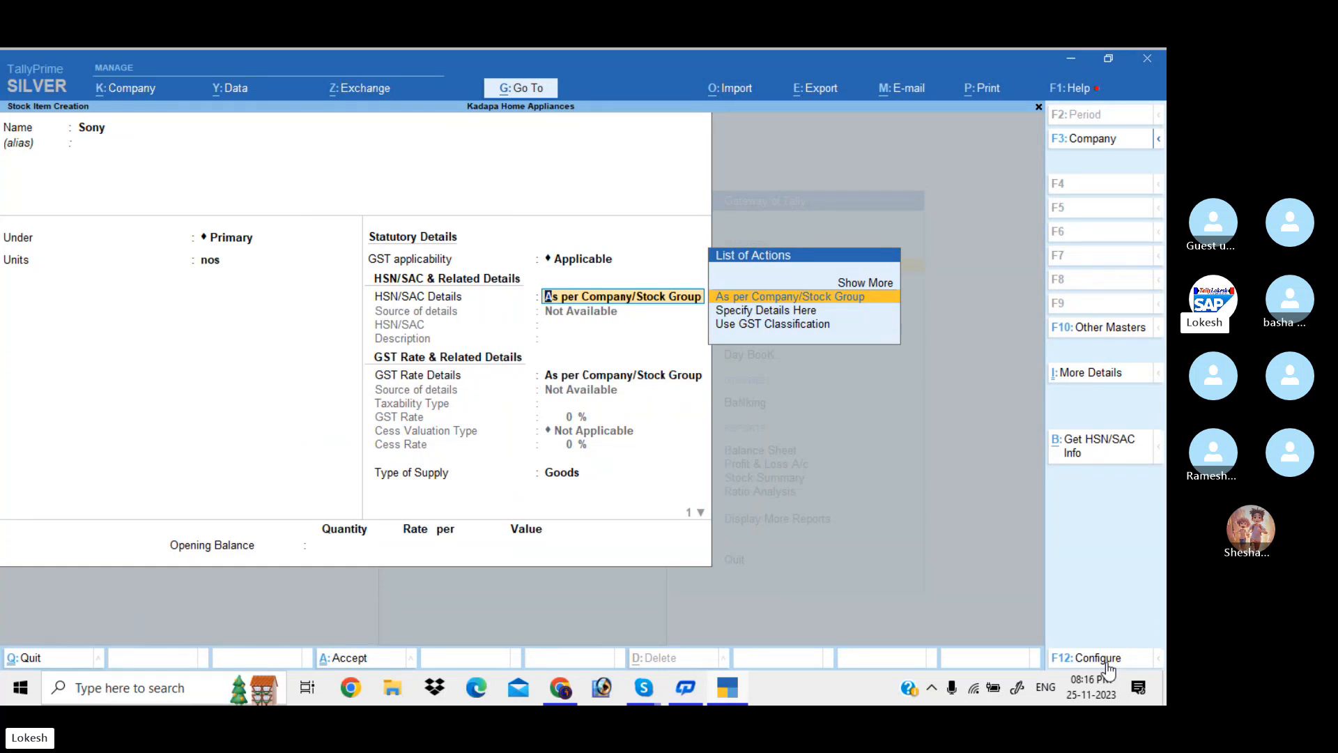
# Choose Specify Details Here for HSN/SAC, entering code 1234 and description Sony
pyautogui.press('Down')
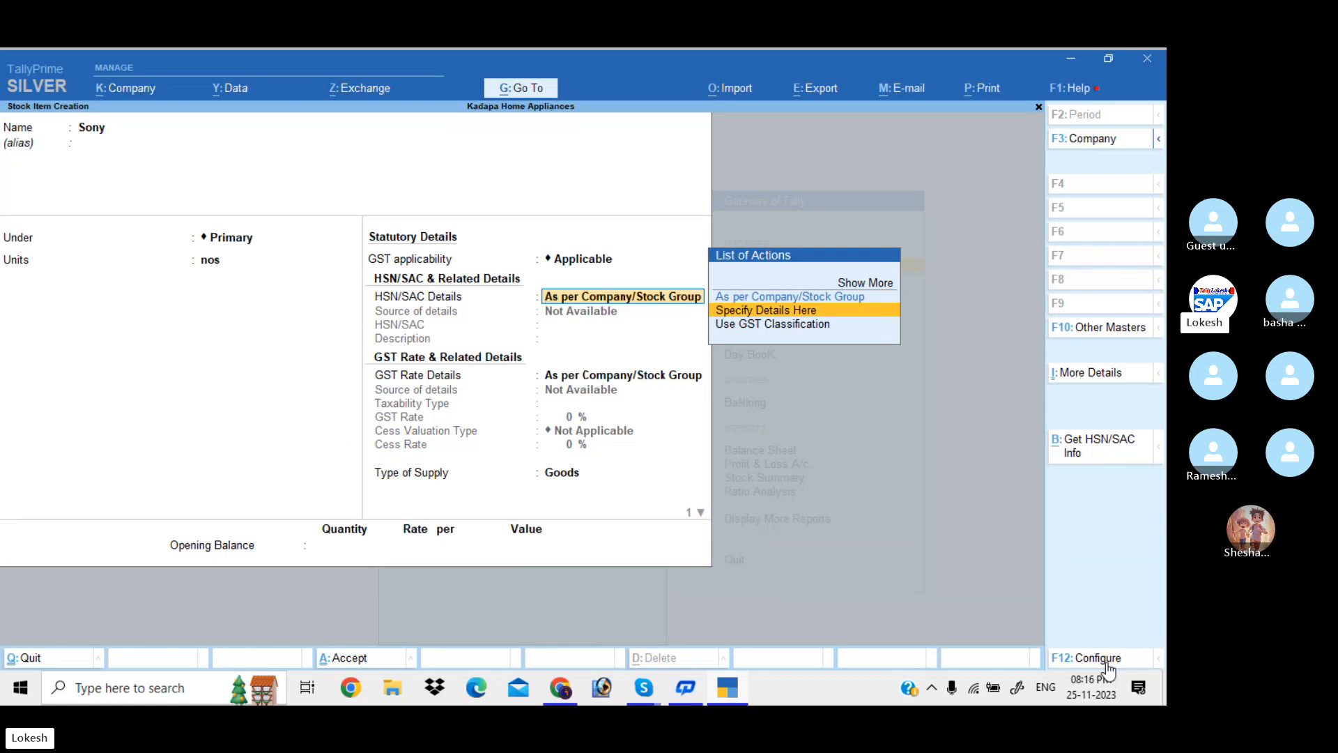
pyautogui.press('Return')
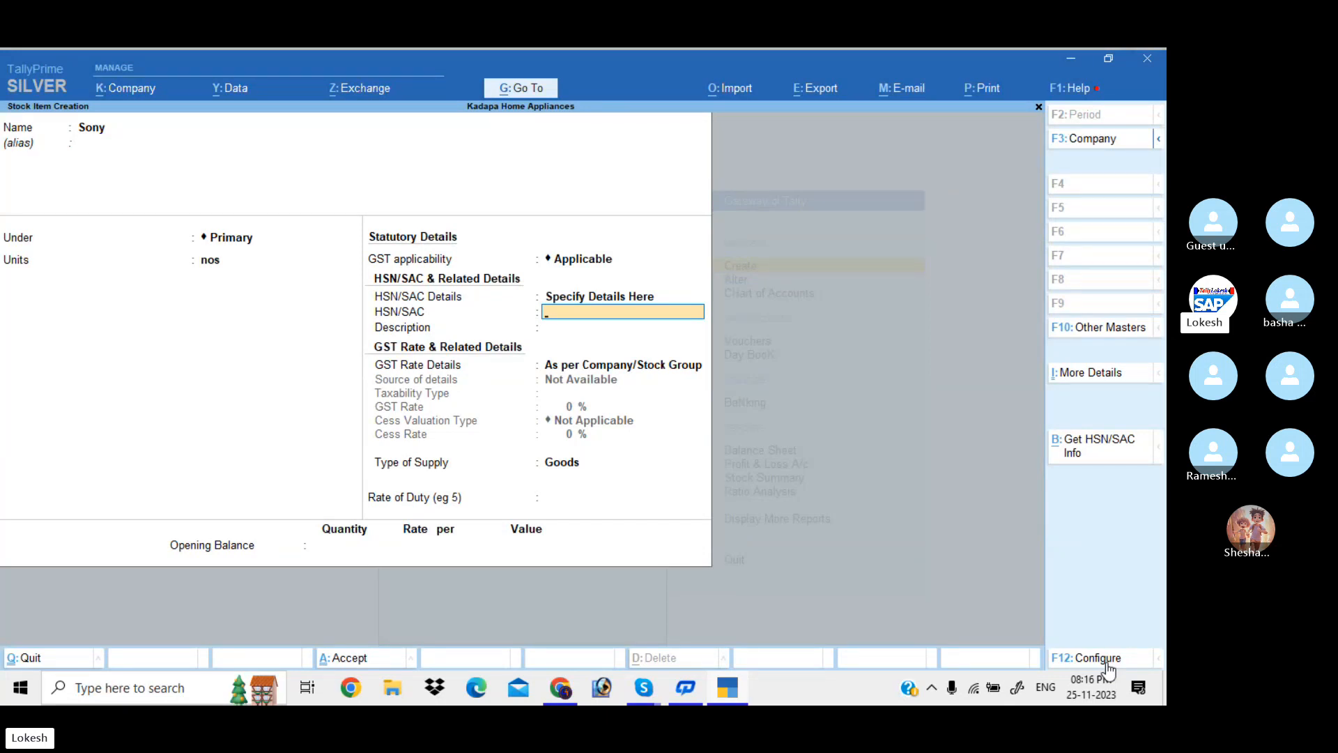
pyautogui.write('234')
pyautogui.press('Return')
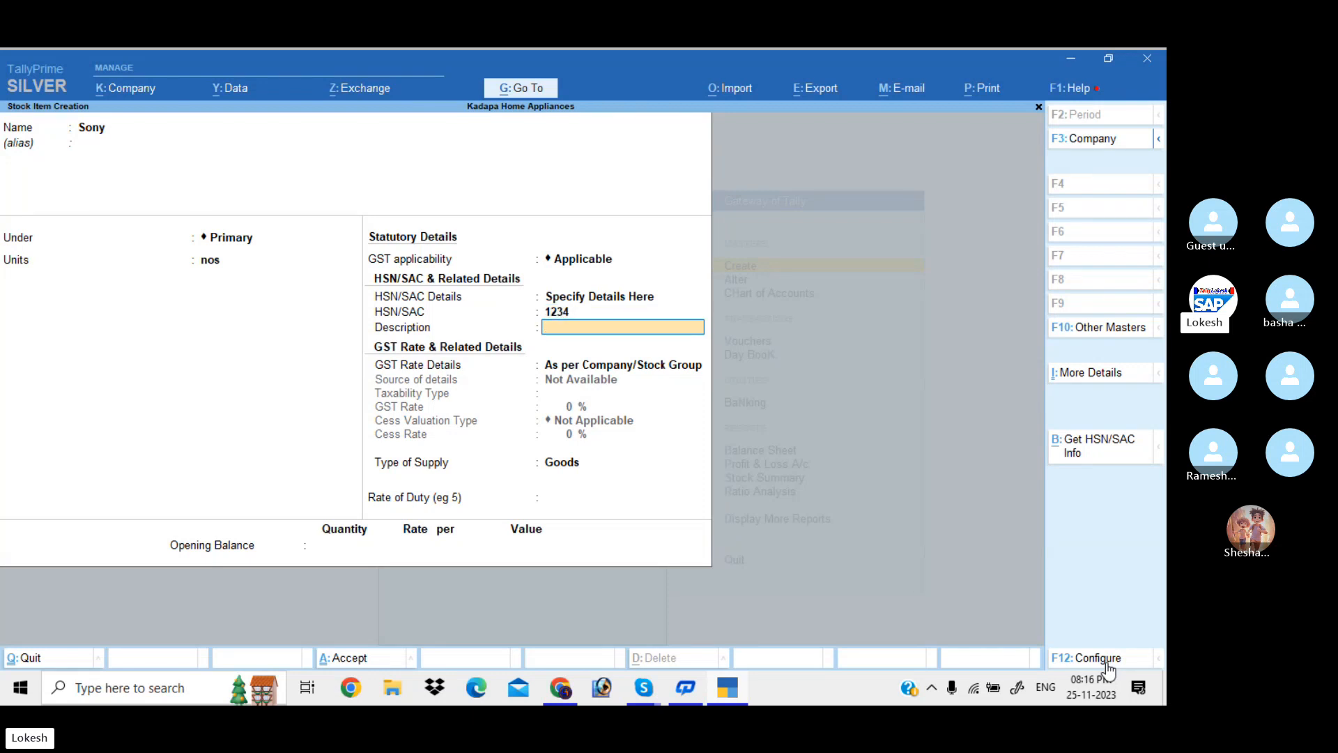
pyautogui.write('Sony')
pyautogui.press('Return')
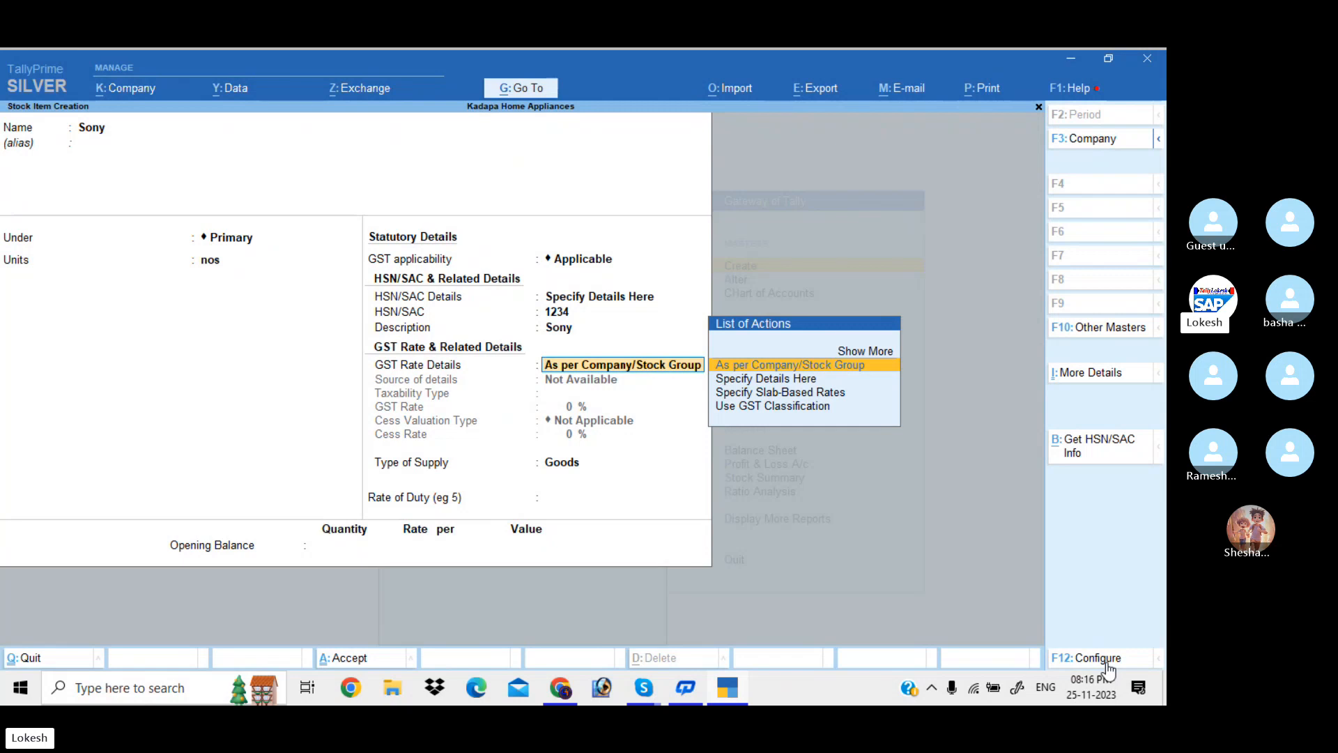
# After checking Slab-Based Rates and GST Classification, set GST Rate Details to Specify Details Here with Taxable taxability
pyautogui.press('Down')
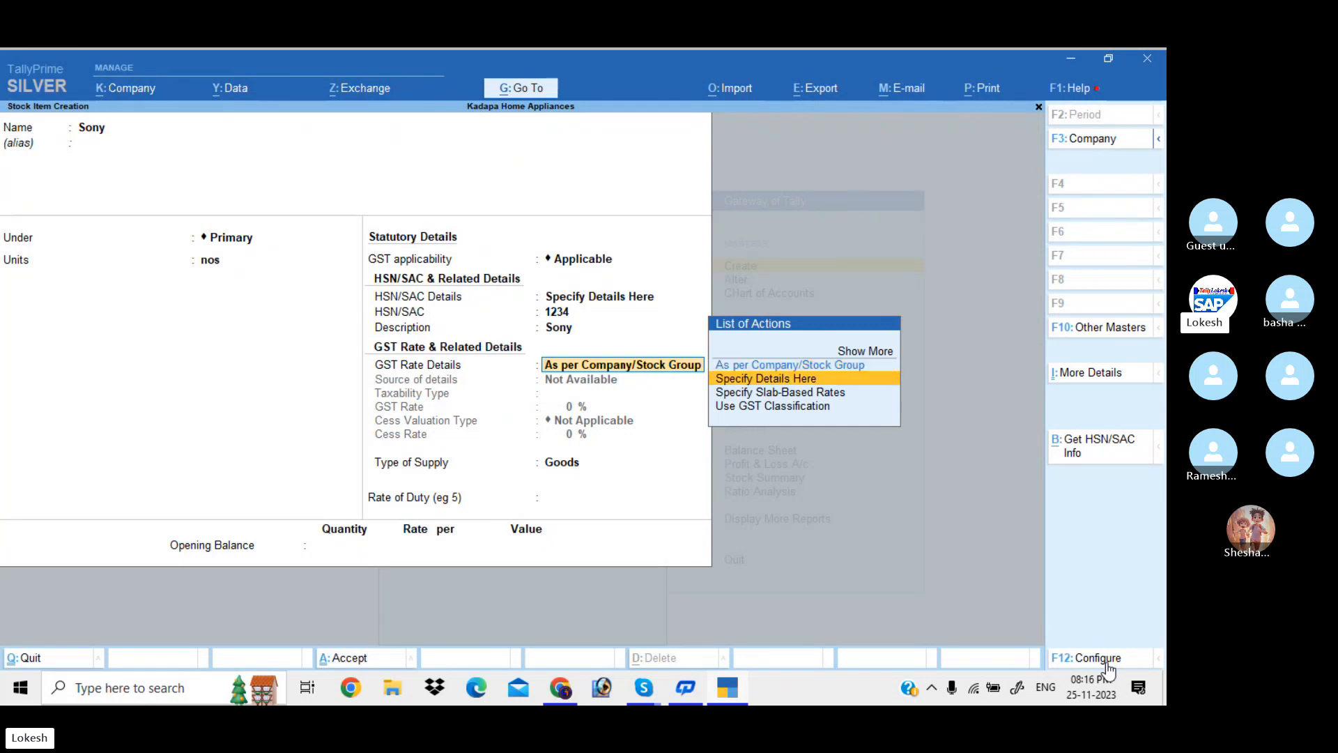
pyautogui.press('Down')
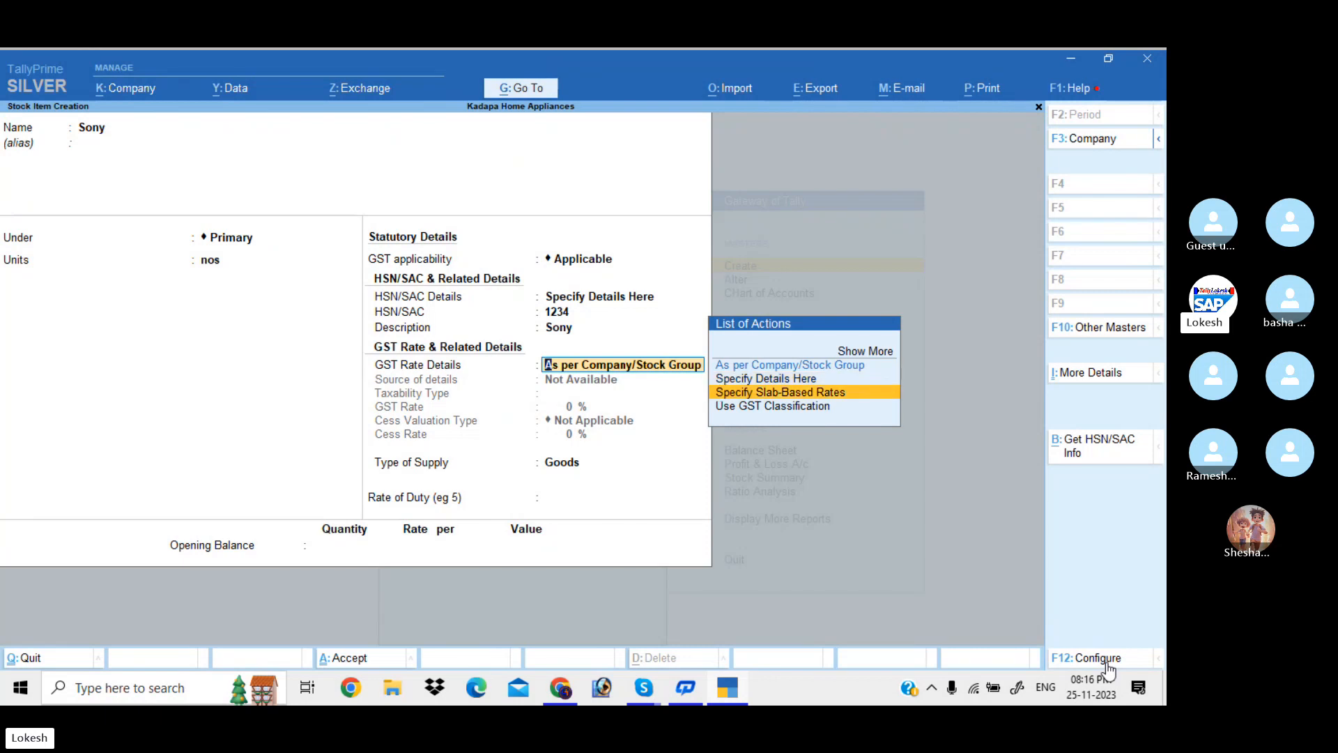
pyautogui.press('Return')
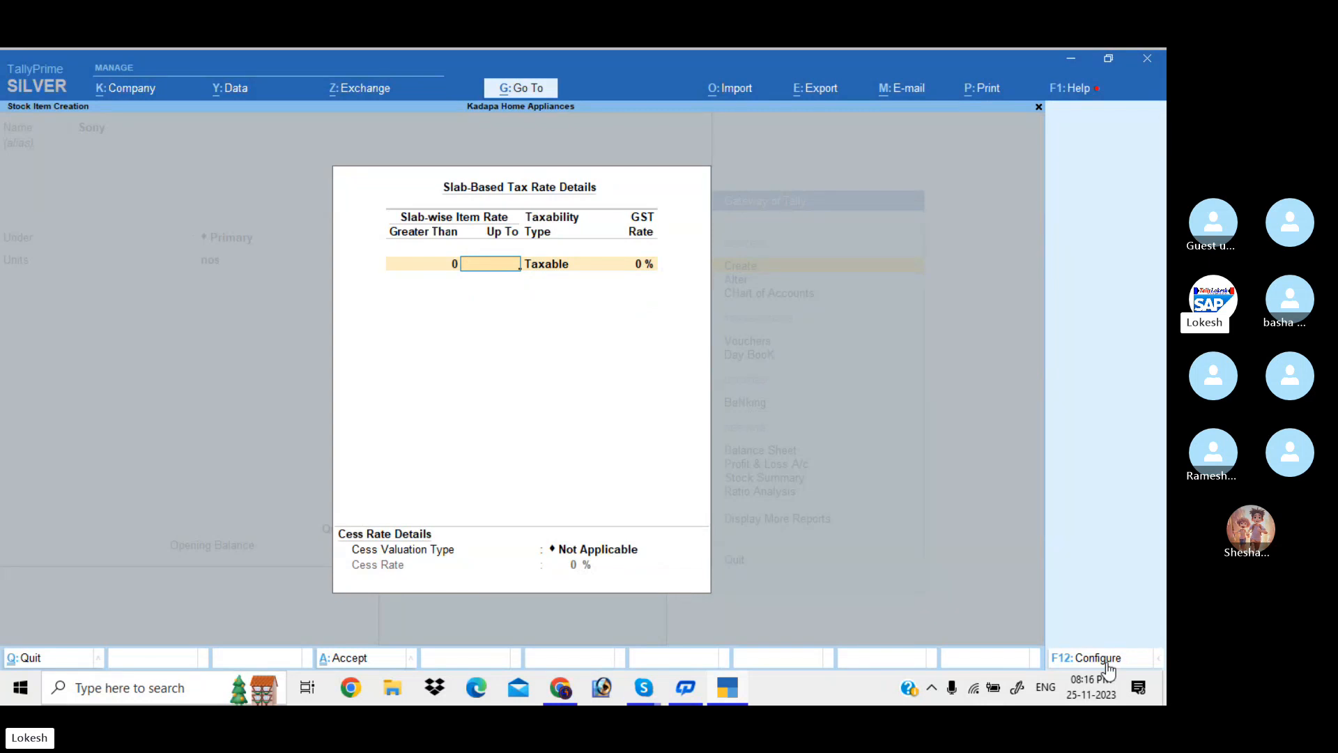
pyautogui.press('Escape')
pyautogui.press('Down')
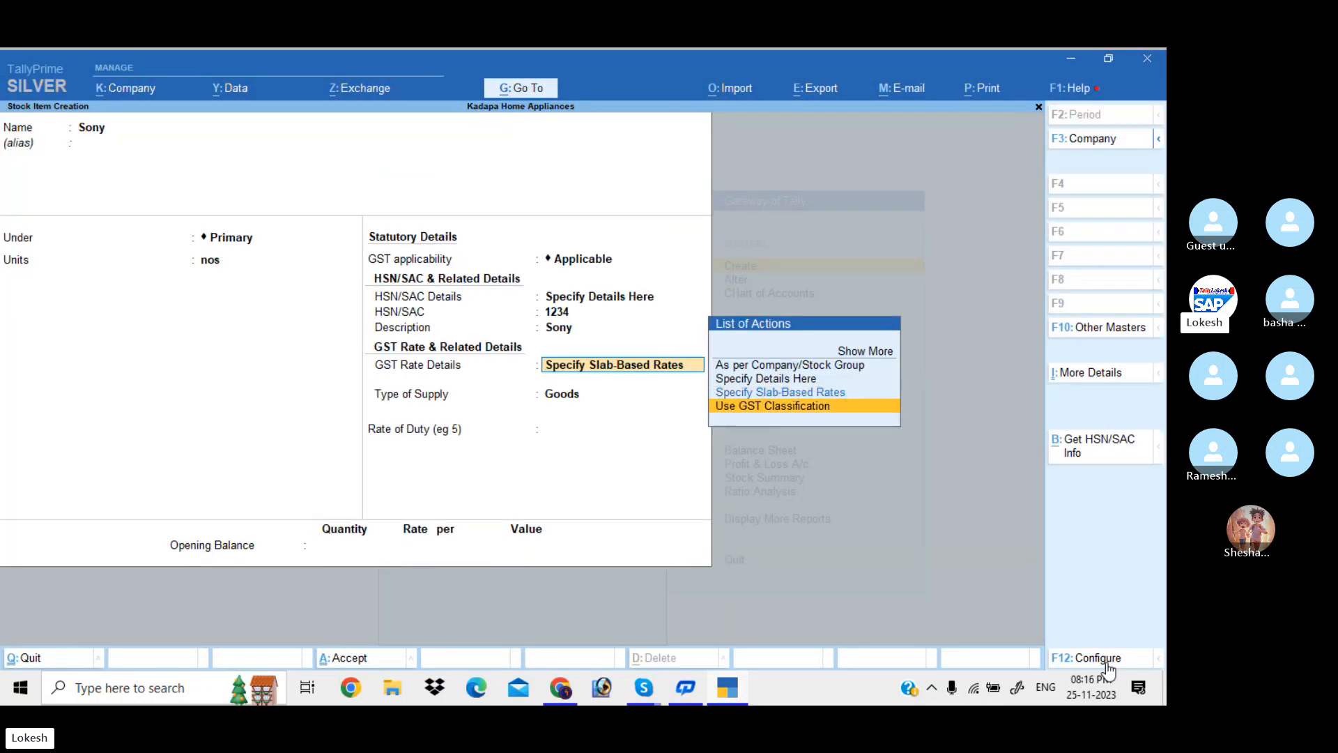
pyautogui.press('Return')
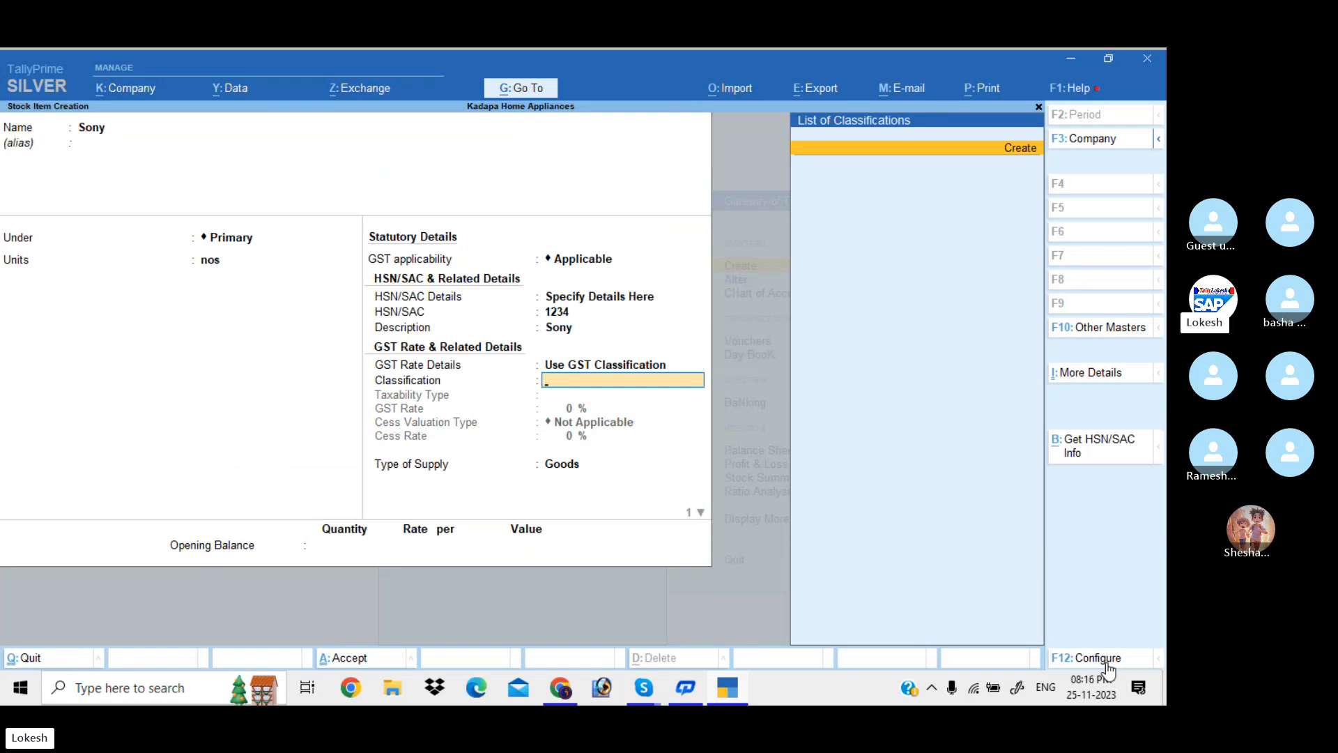
pyautogui.press('Escape')
pyautogui.press('Up')
pyautogui.press('Up')
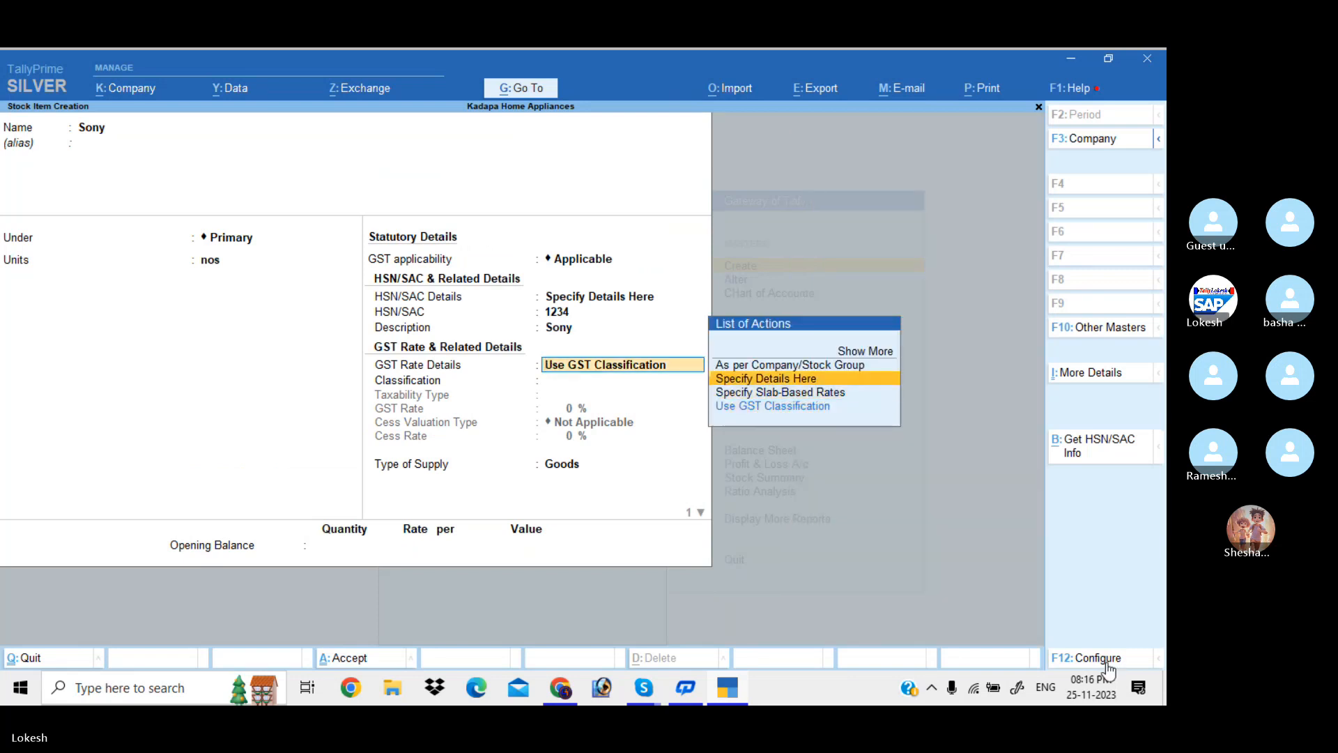
pyautogui.press('Return')
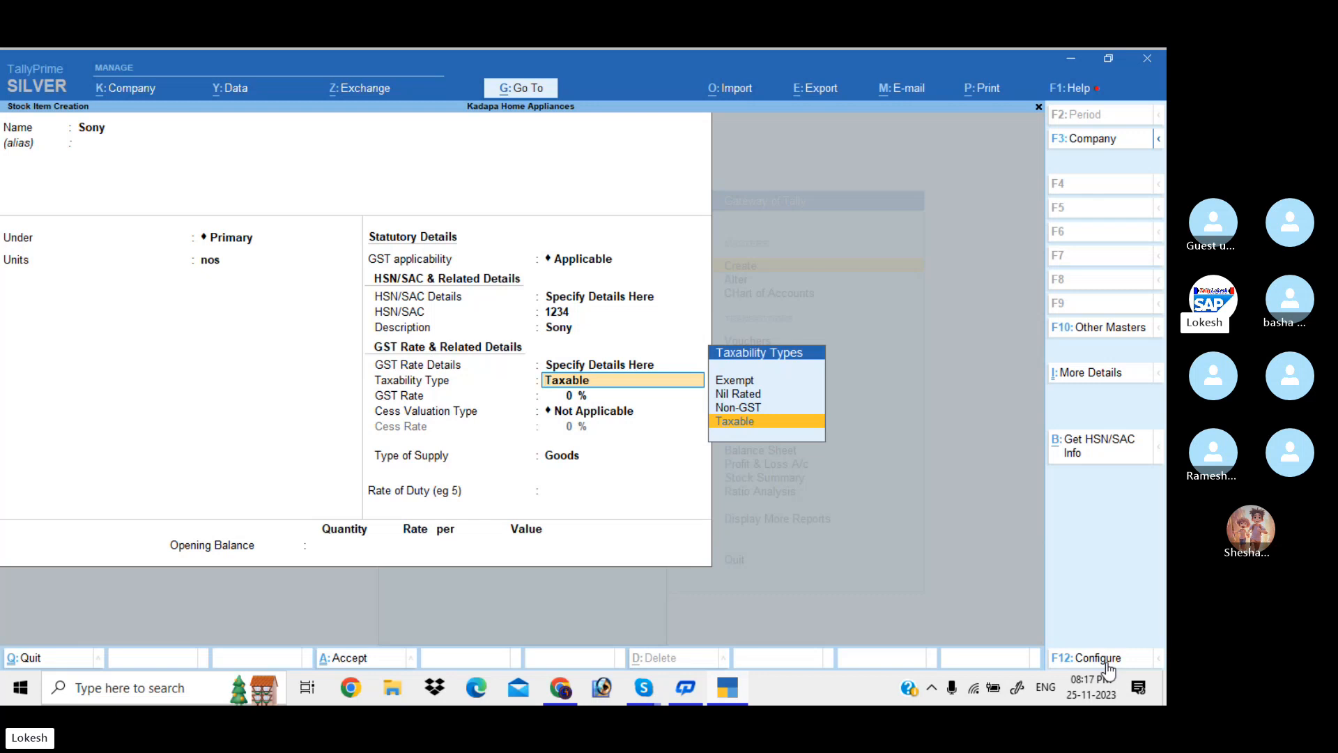
# Make Sony taxable at 18% GST, with cess Not Applicable and supply type Goods, then save it
pyautogui.press('Up')
pyautogui.press('Up')
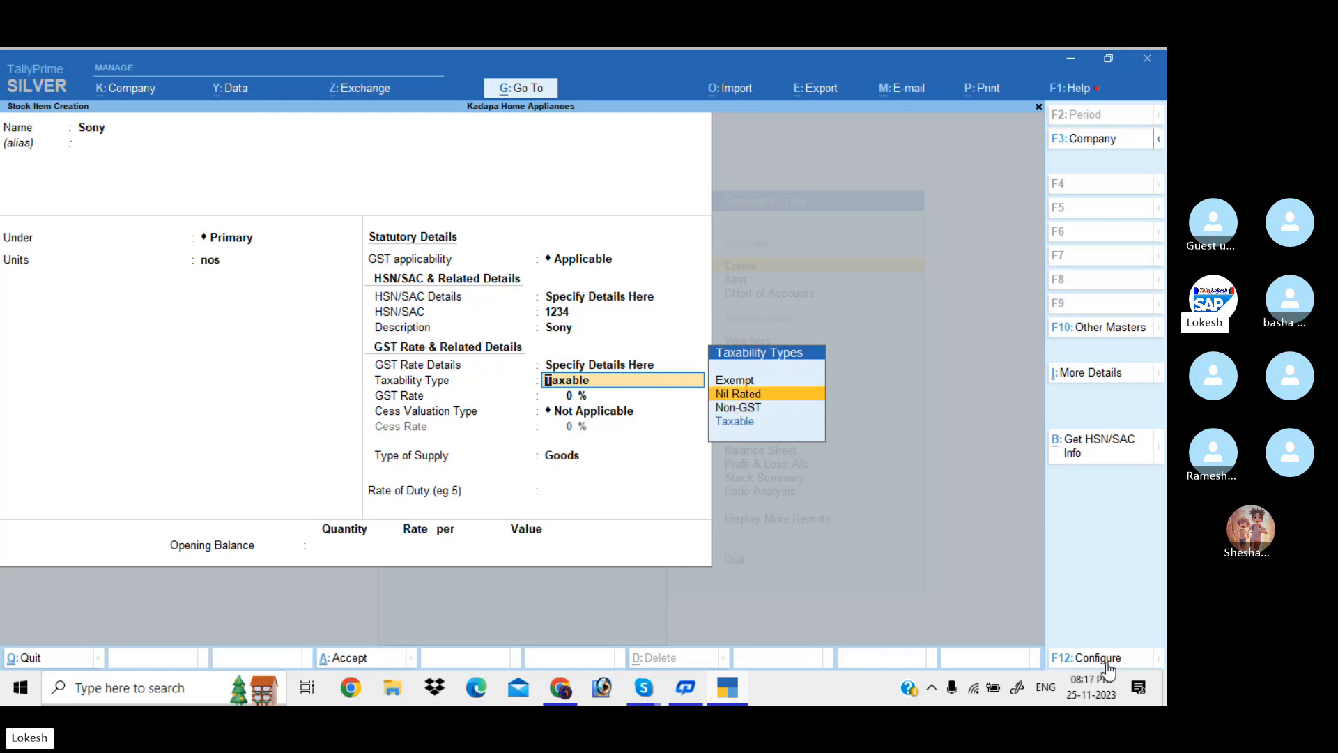
pyautogui.press('Down')
pyautogui.press('Down')
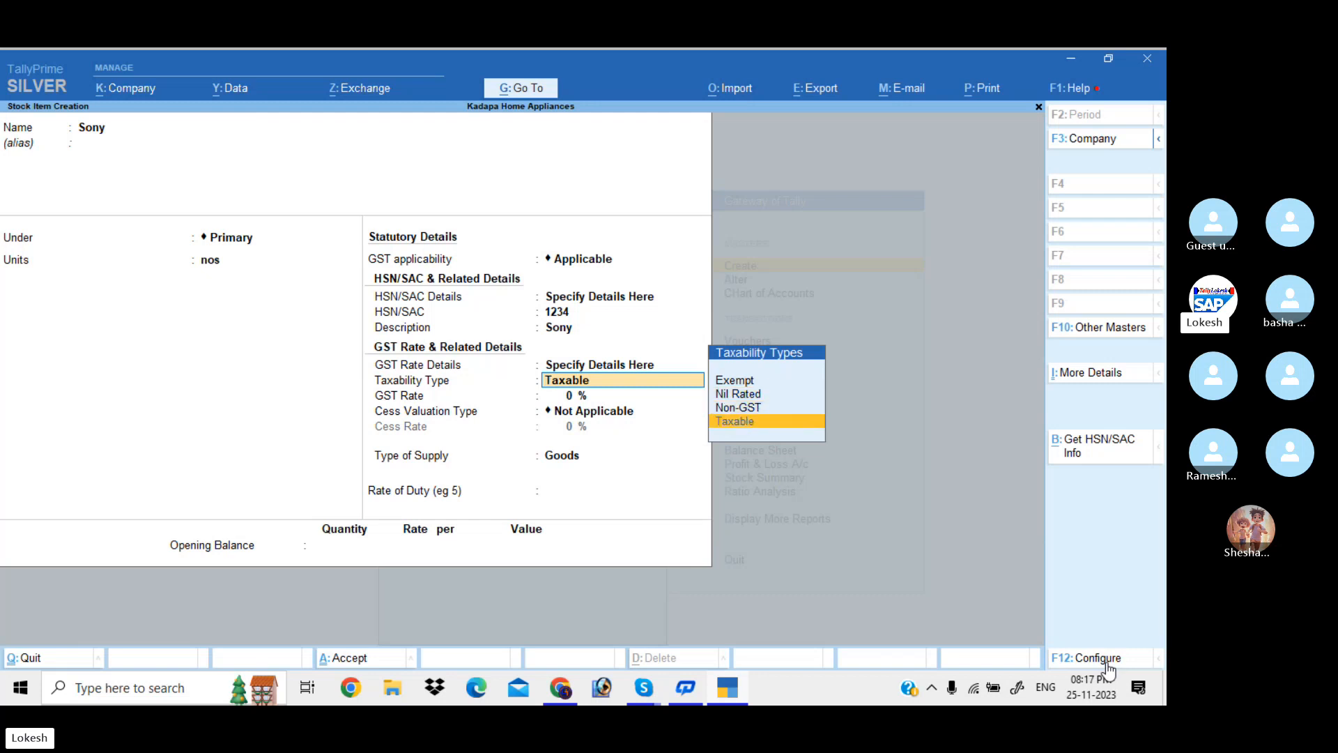
pyautogui.press('Return')
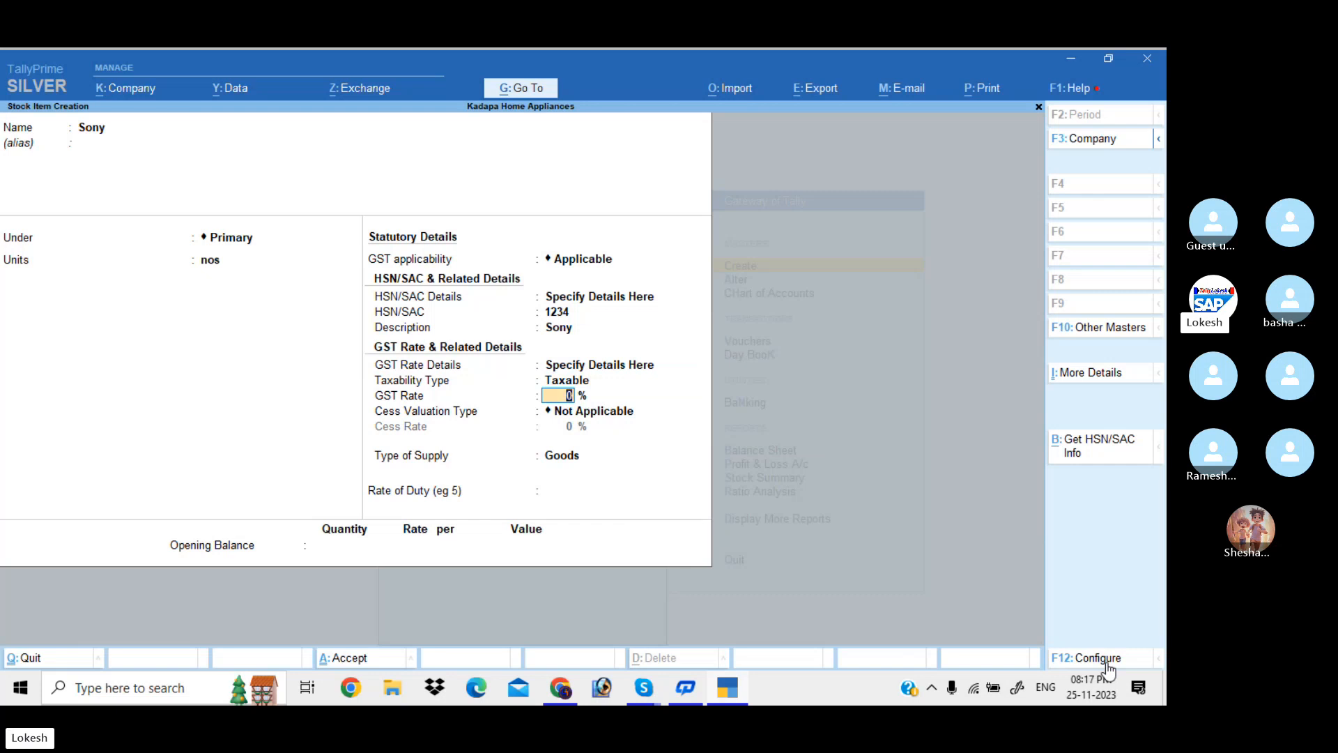
pyautogui.write('18')
pyautogui.press('Return')
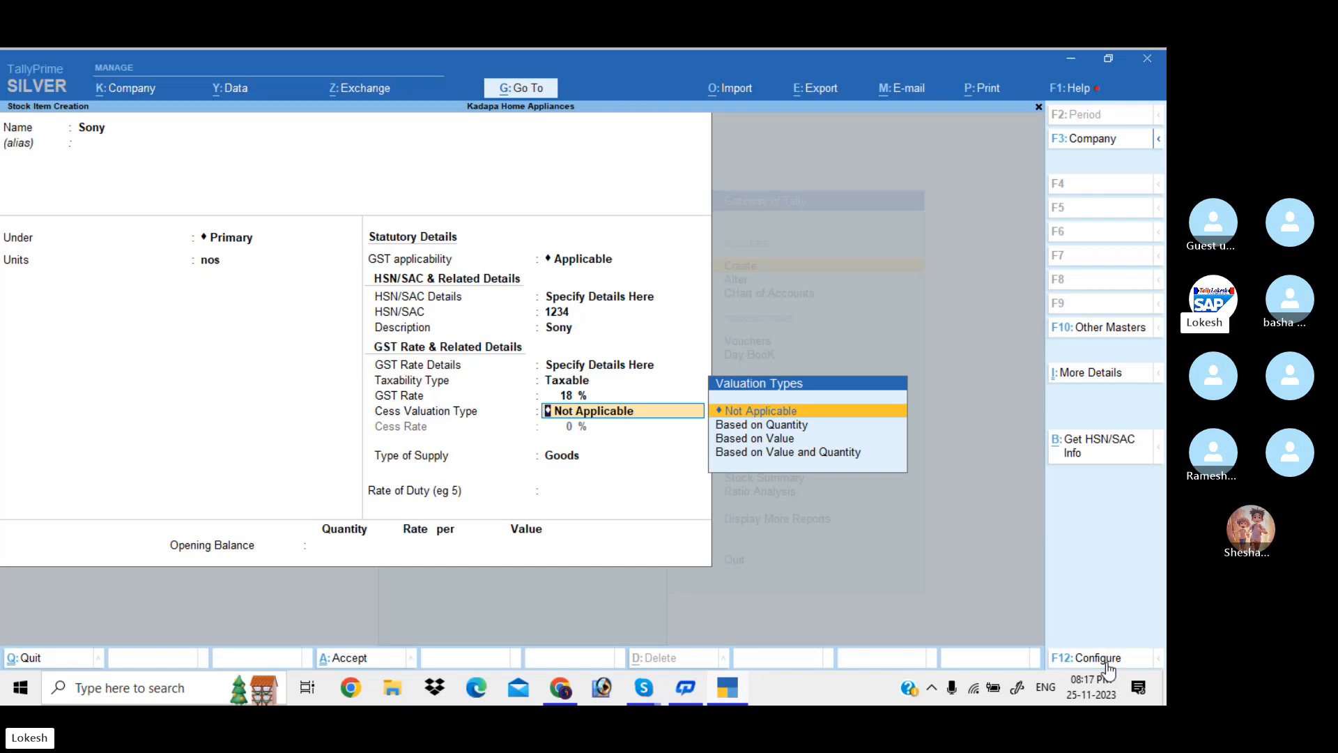
pyautogui.press('Return')
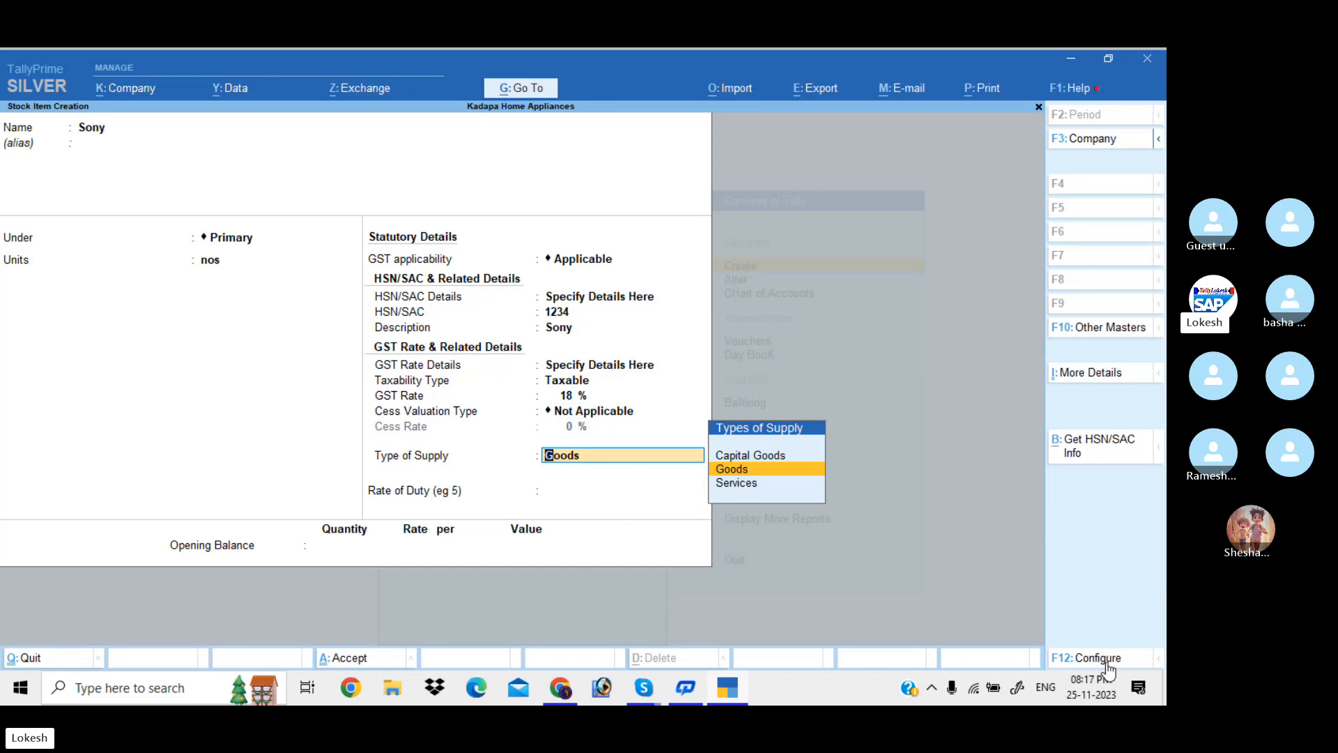
pyautogui.press('Return')
pyautogui.press('Return')
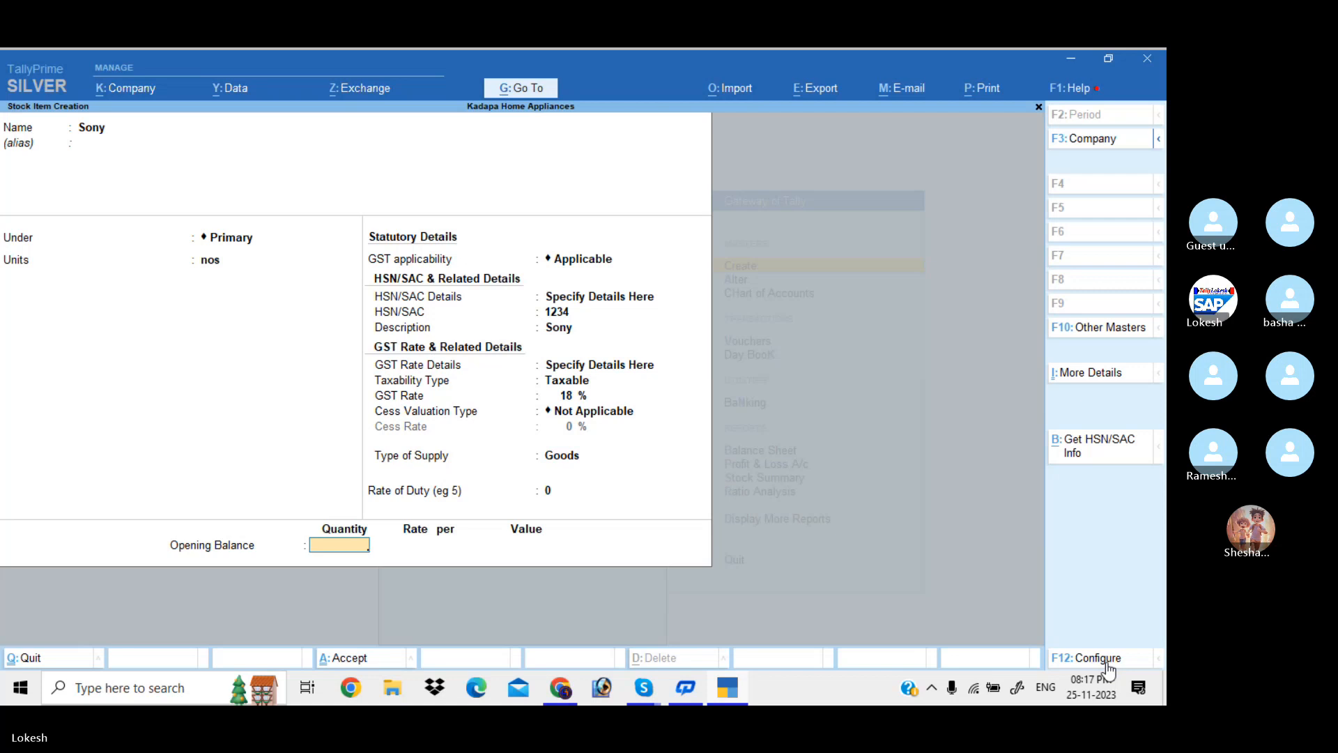
pyautogui.press('Return')
# Name the new stock item Lg Water Heater, under Primary with nos as its unit
pyautogui.write('Lh')
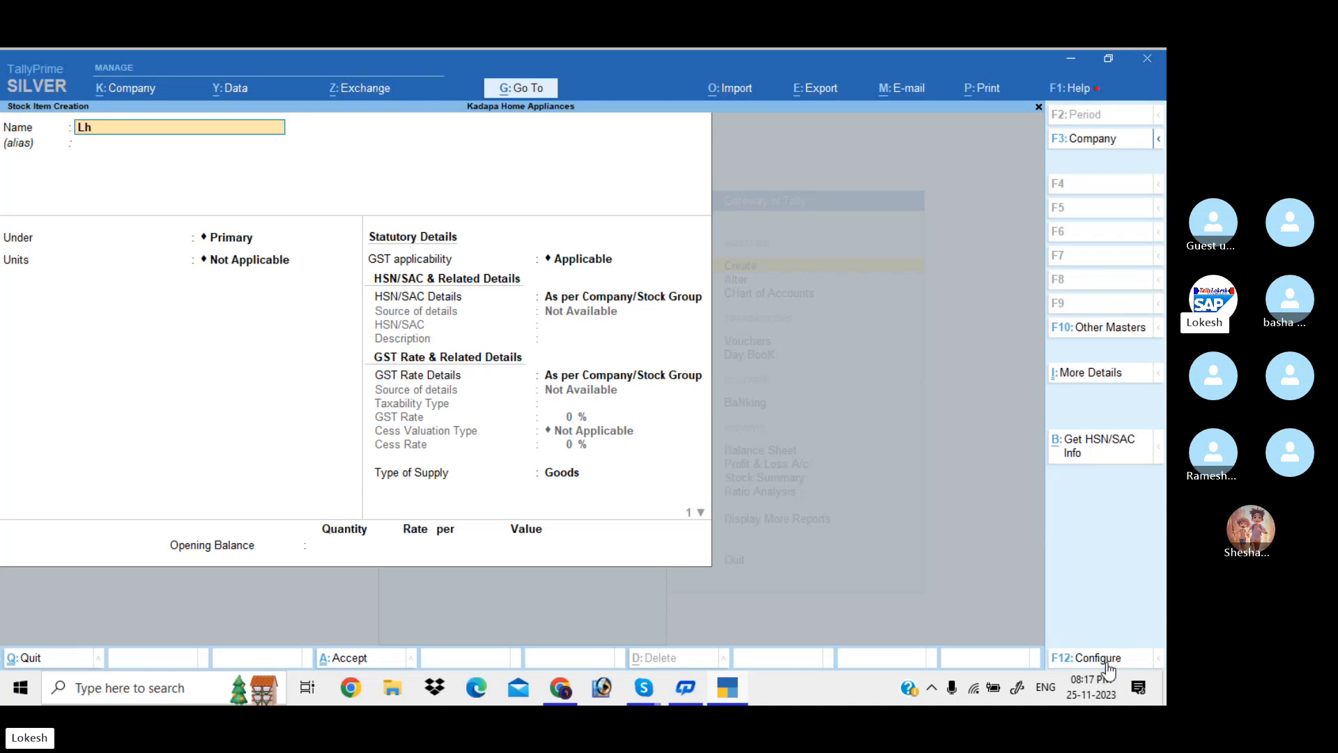
pyautogui.press('BackSpace')
pyautogui.write('g Wag')
pyautogui.press('BackSpace')
pyautogui.write('ter J')
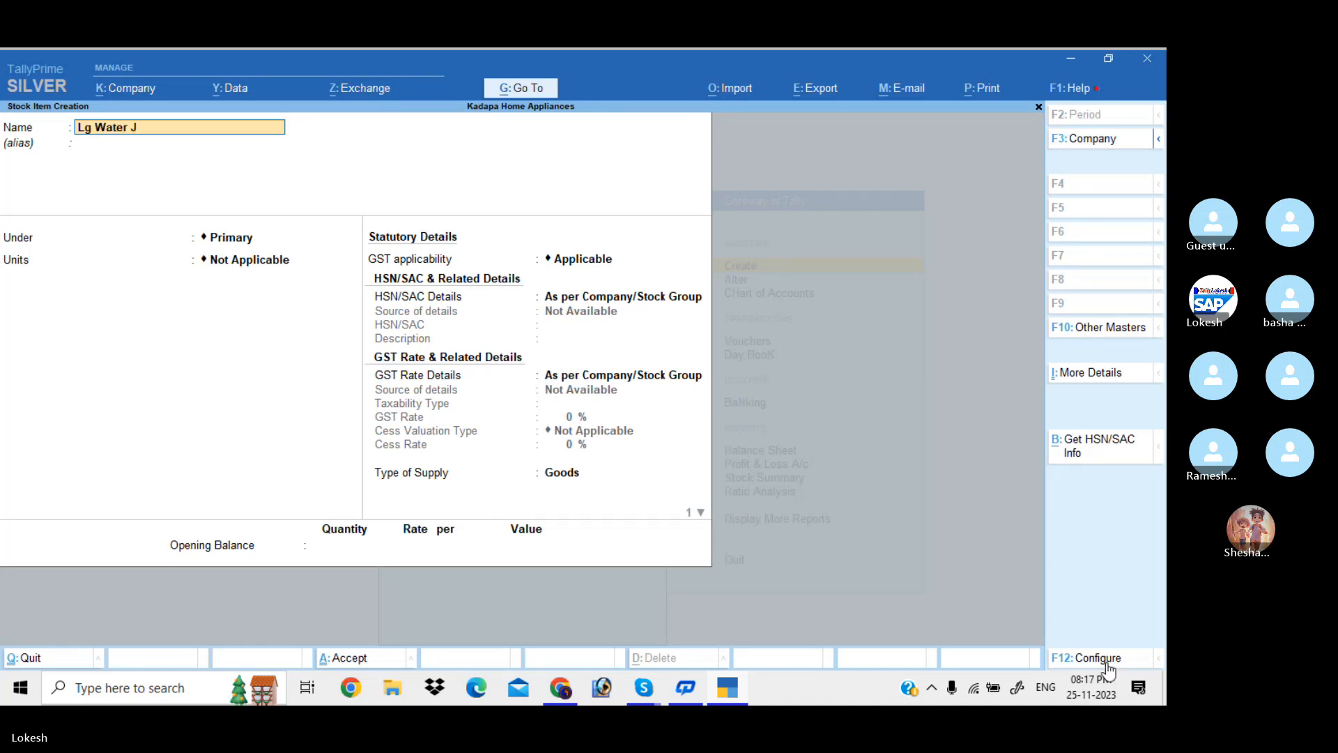
pyautogui.press('BackSpace')
pyautogui.write('Heater')
pyautogui.press('Return')
pyautogui.press('Return')
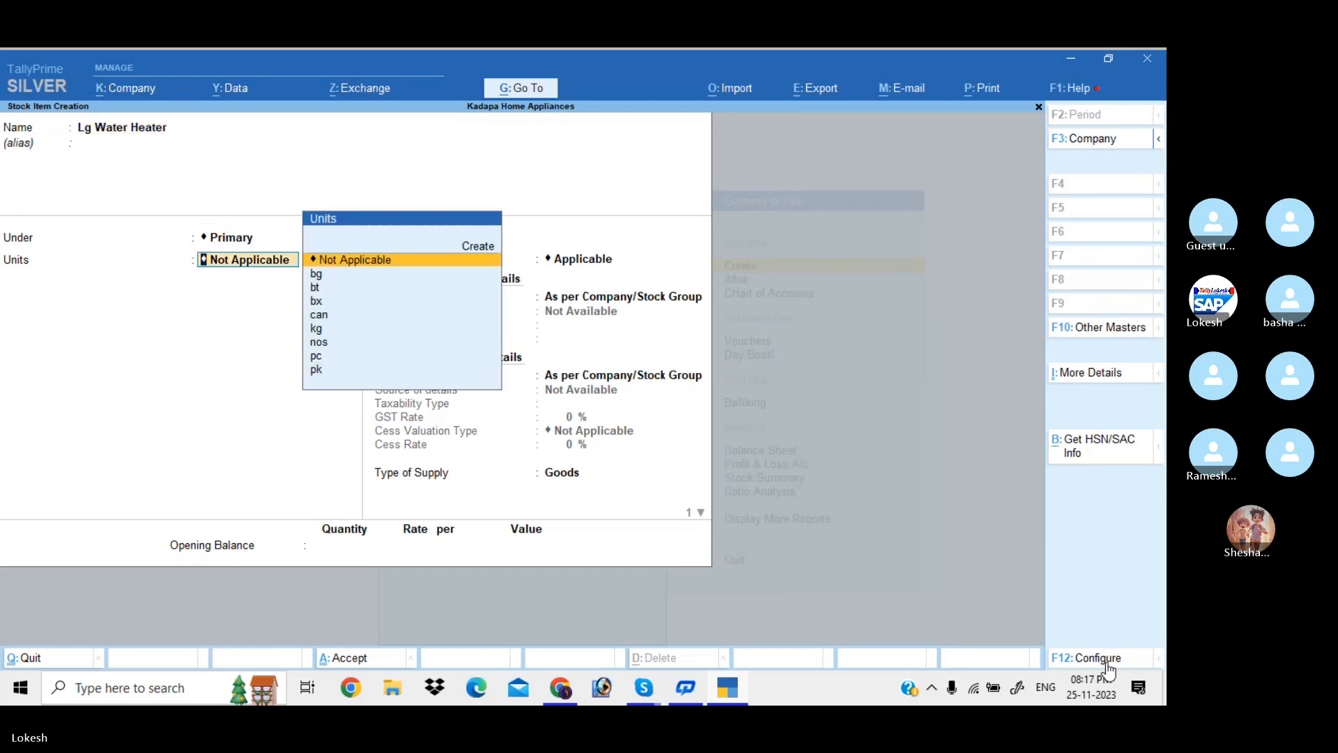
pyautogui.write('no')
pyautogui.press('Return')
pyautogui.press('Return')
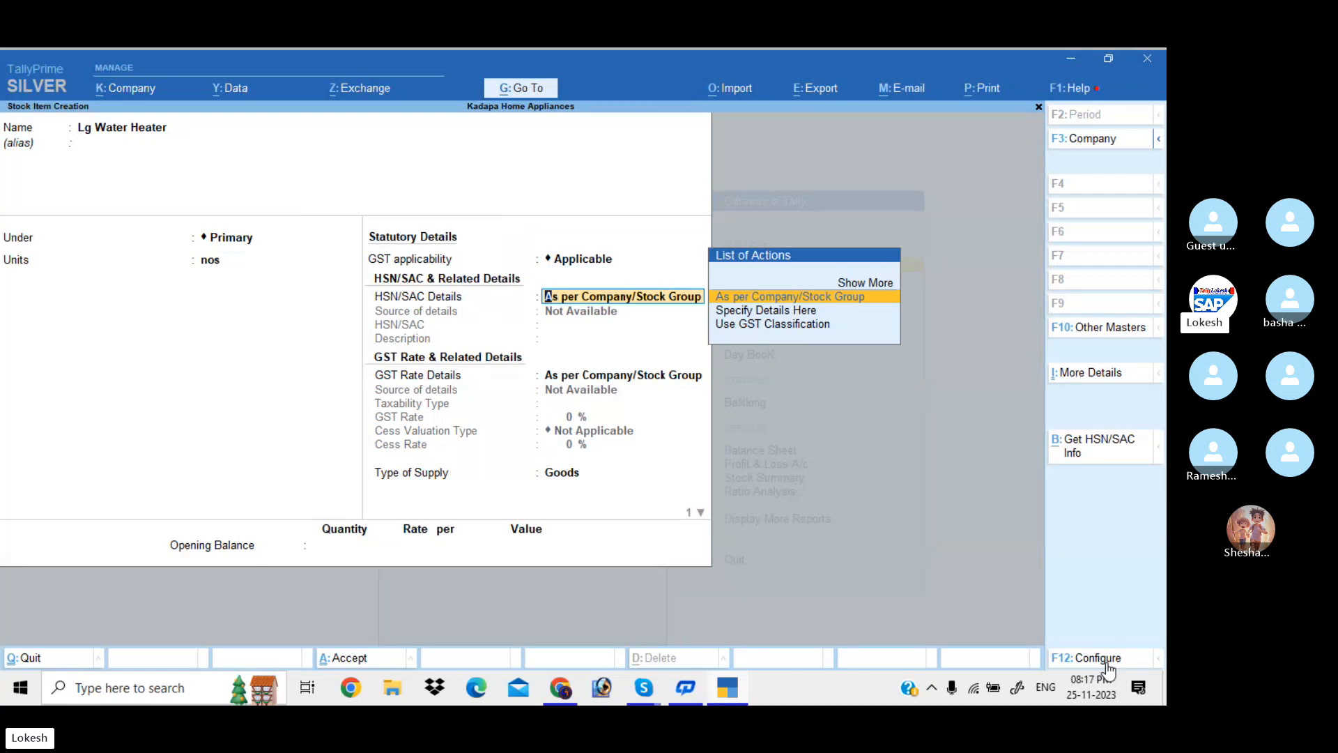
pyautogui.press('Return')
# Specify HSN/SAC code 4321 with description Lg Water Heater on the item
pyautogui.press('BackSpace')
pyautogui.press('Down')
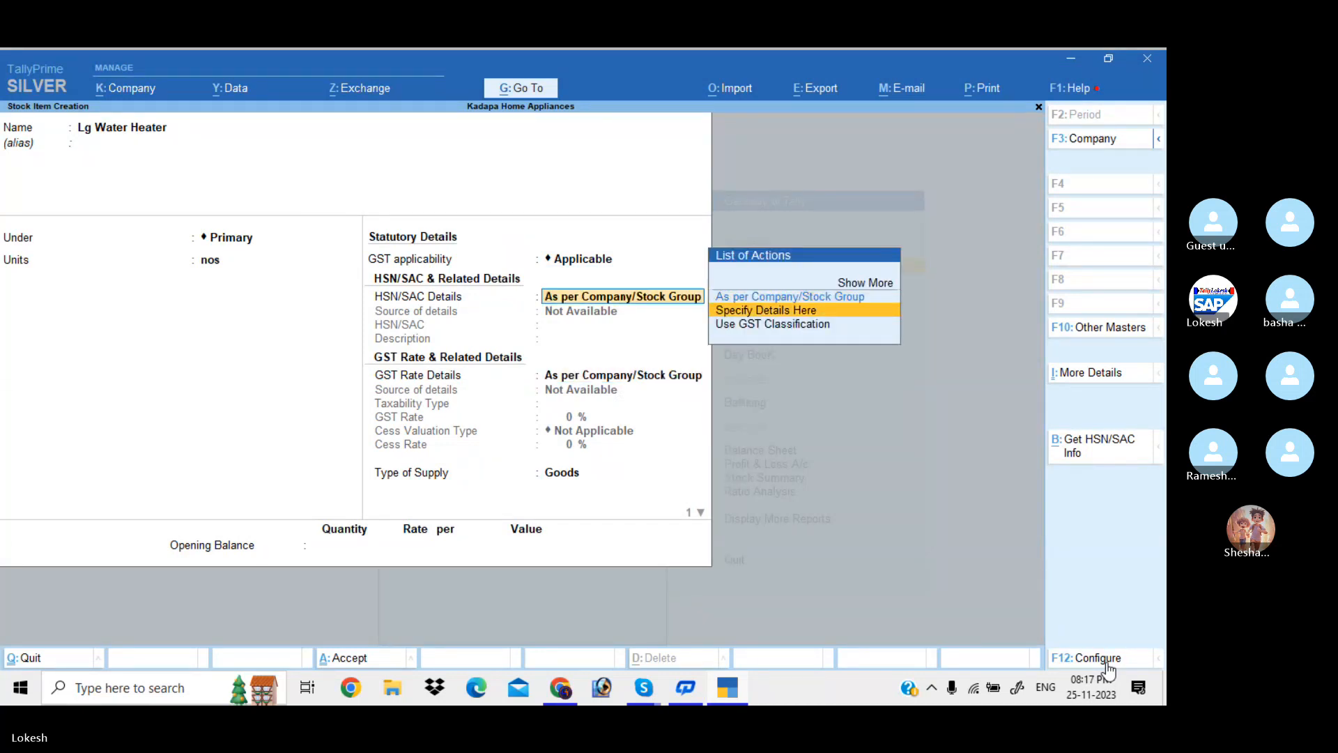
pyautogui.press('Return')
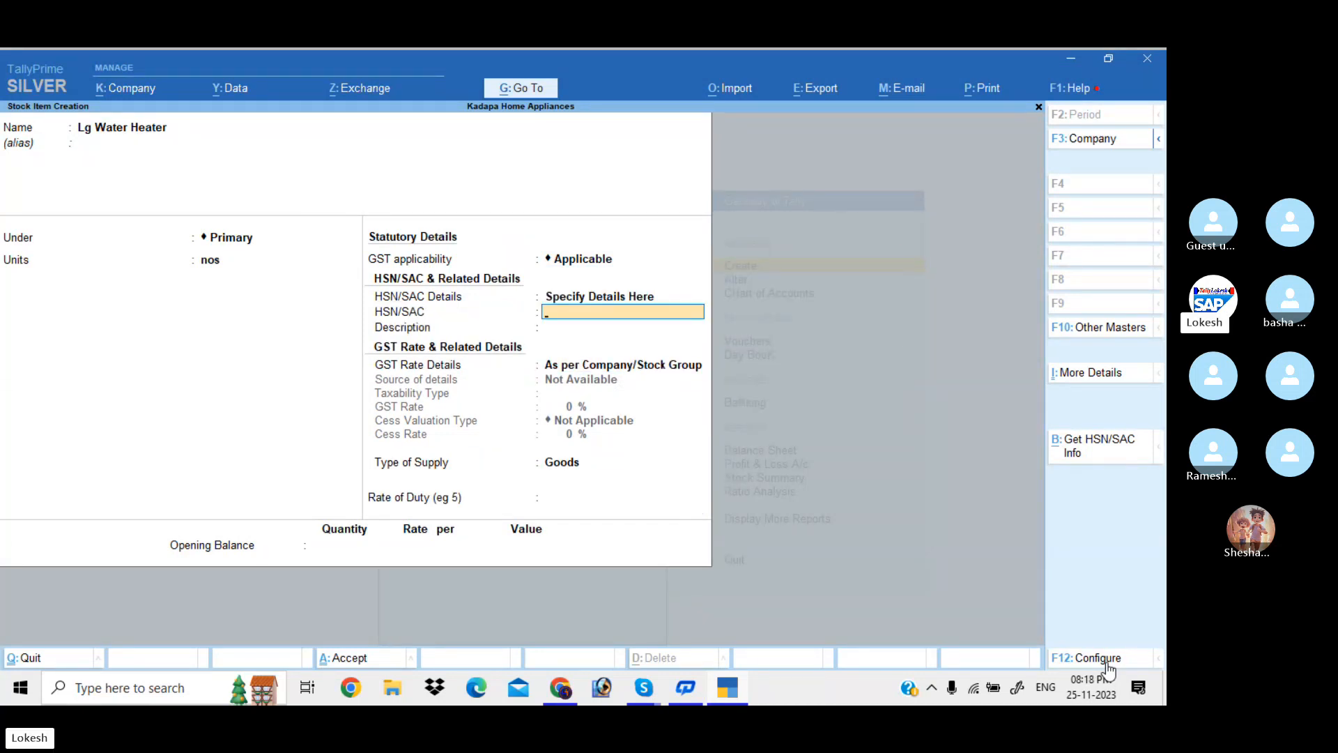
pyautogui.write('4321')
pyautogui.press('Return')
pyautogui.write('L')
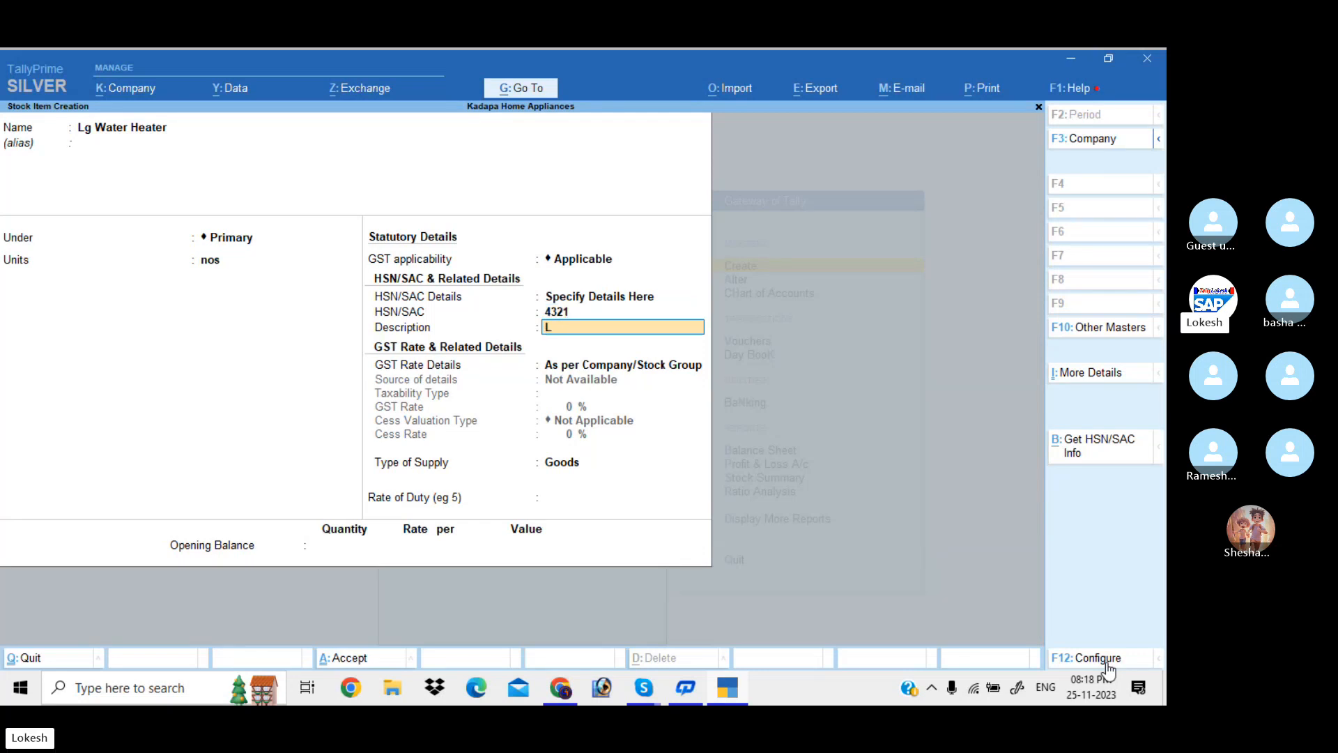
pyautogui.write('g Water')
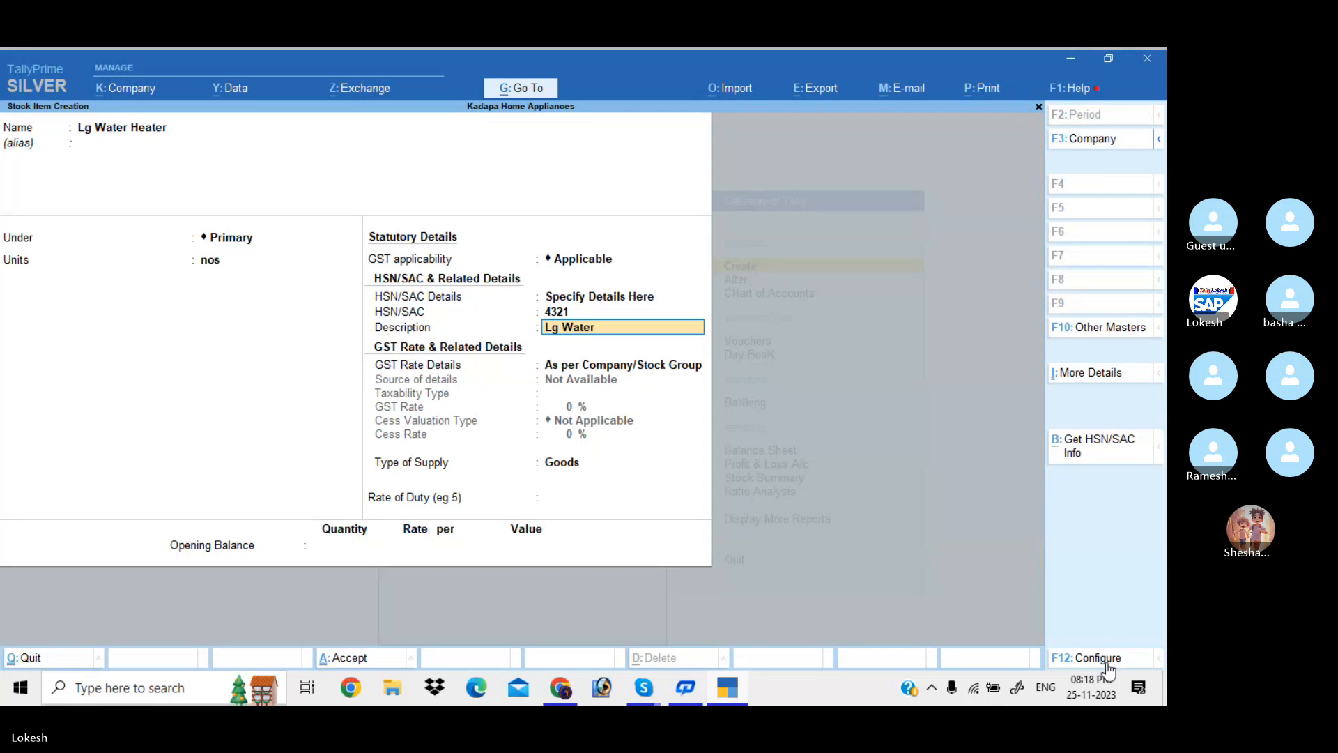
pyautogui.write(' Heater')
pyautogui.press('Return')
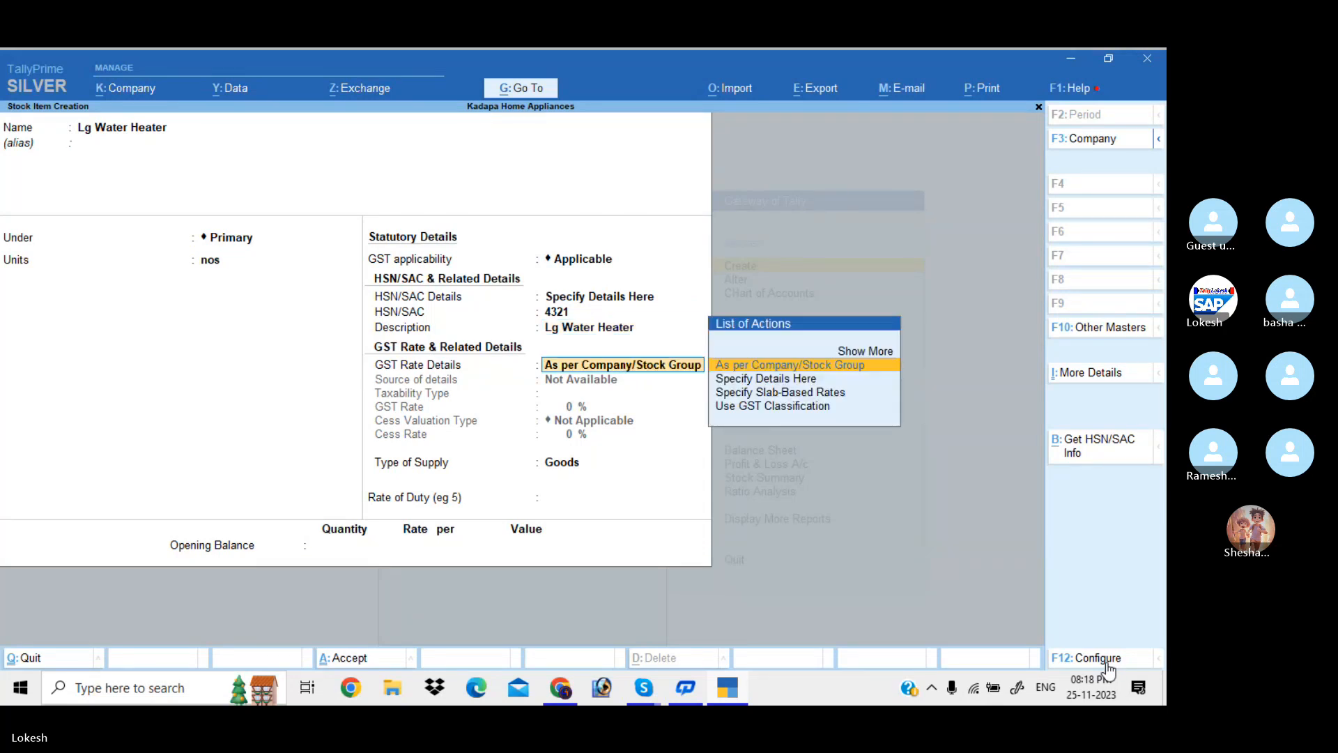
# Set its GST rate details to Taxable at 5%, cess Not Applicable, as Goods
pyautogui.press('Down')
pyautogui.press('Return')
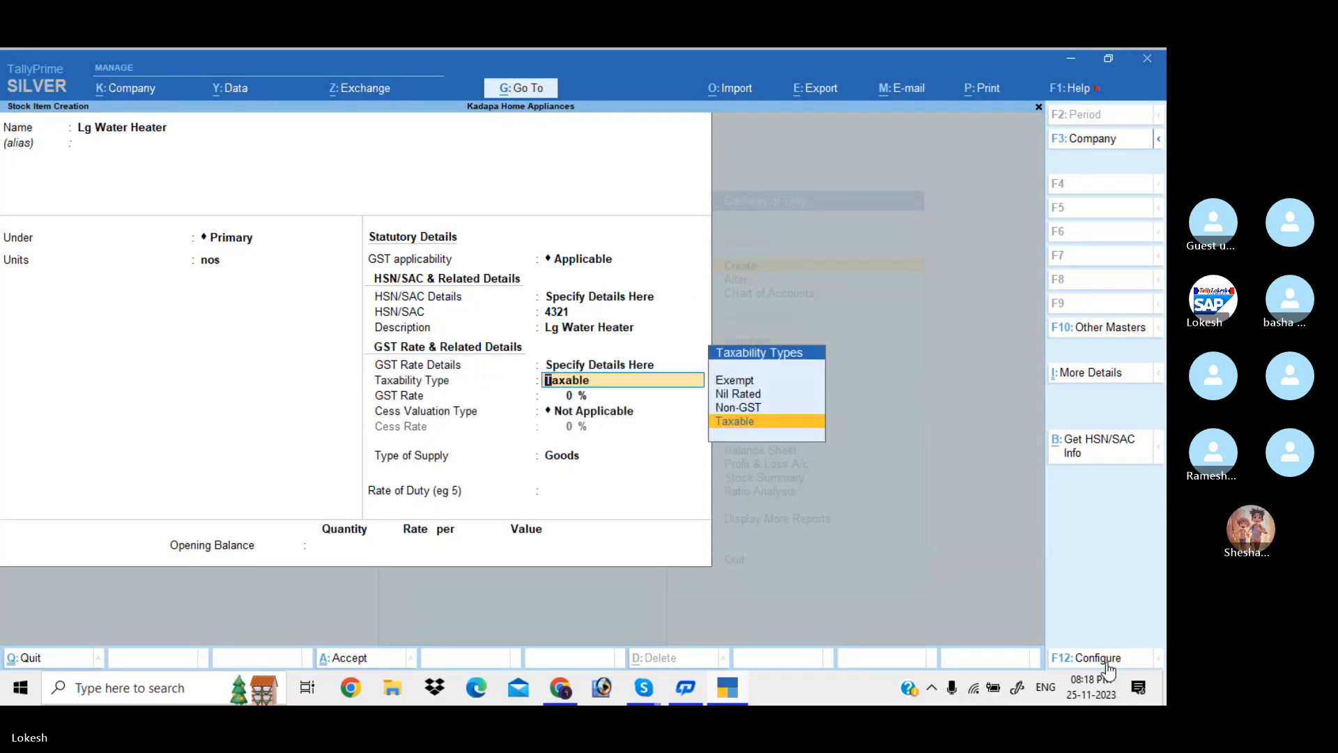
pyautogui.press('Return')
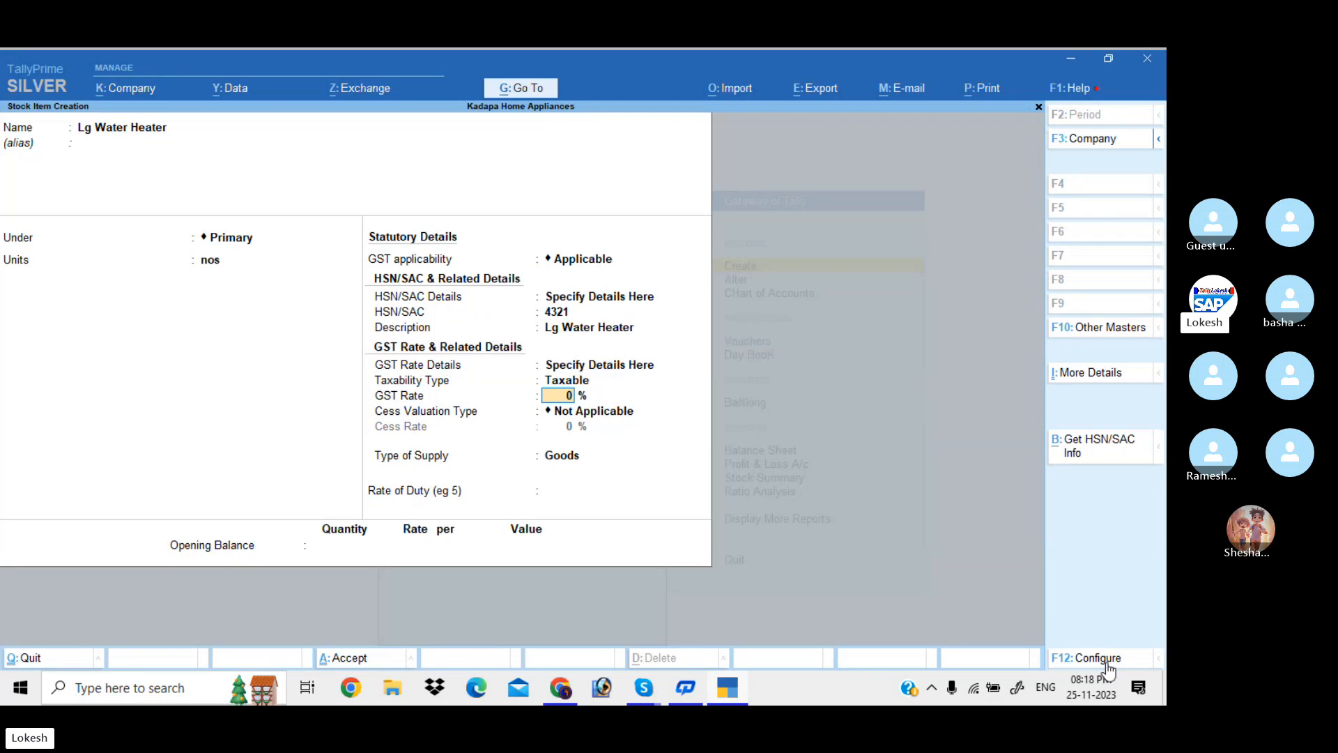
pyautogui.write('5')
pyautogui.press('Return')
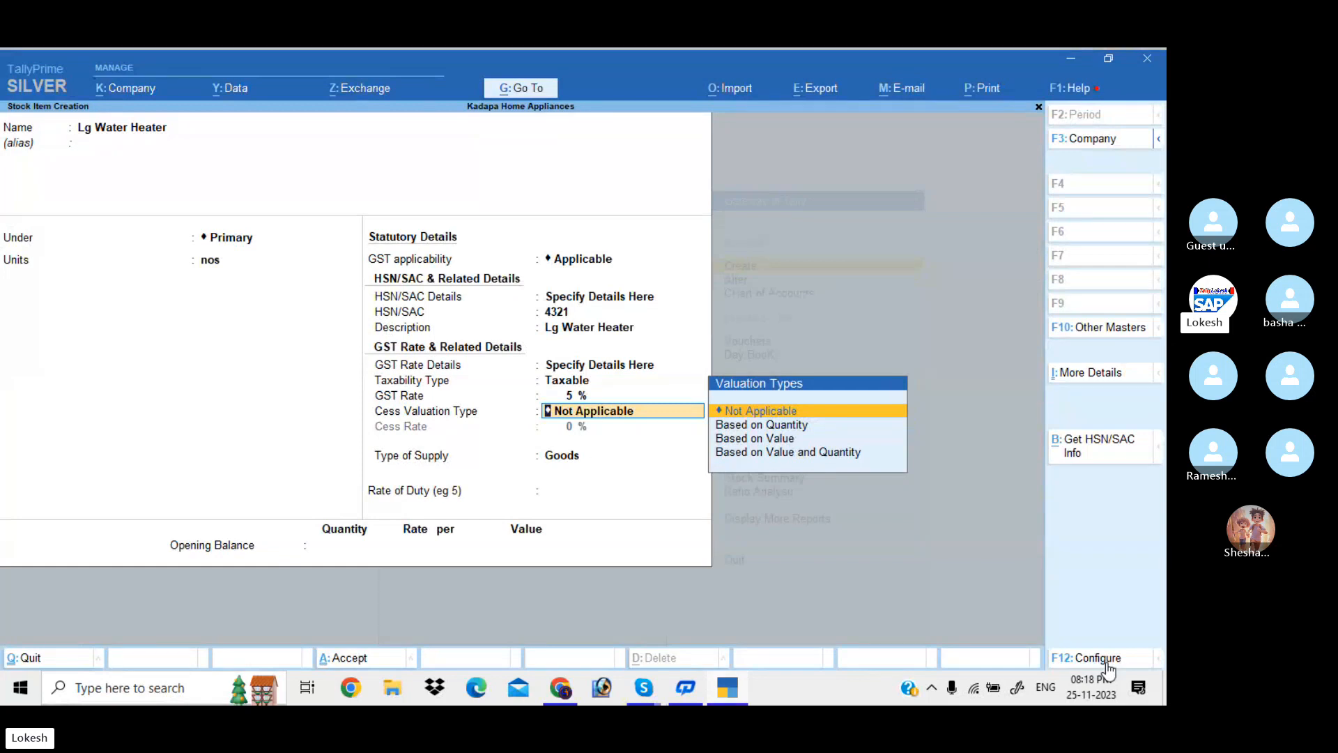
pyautogui.press('Return')
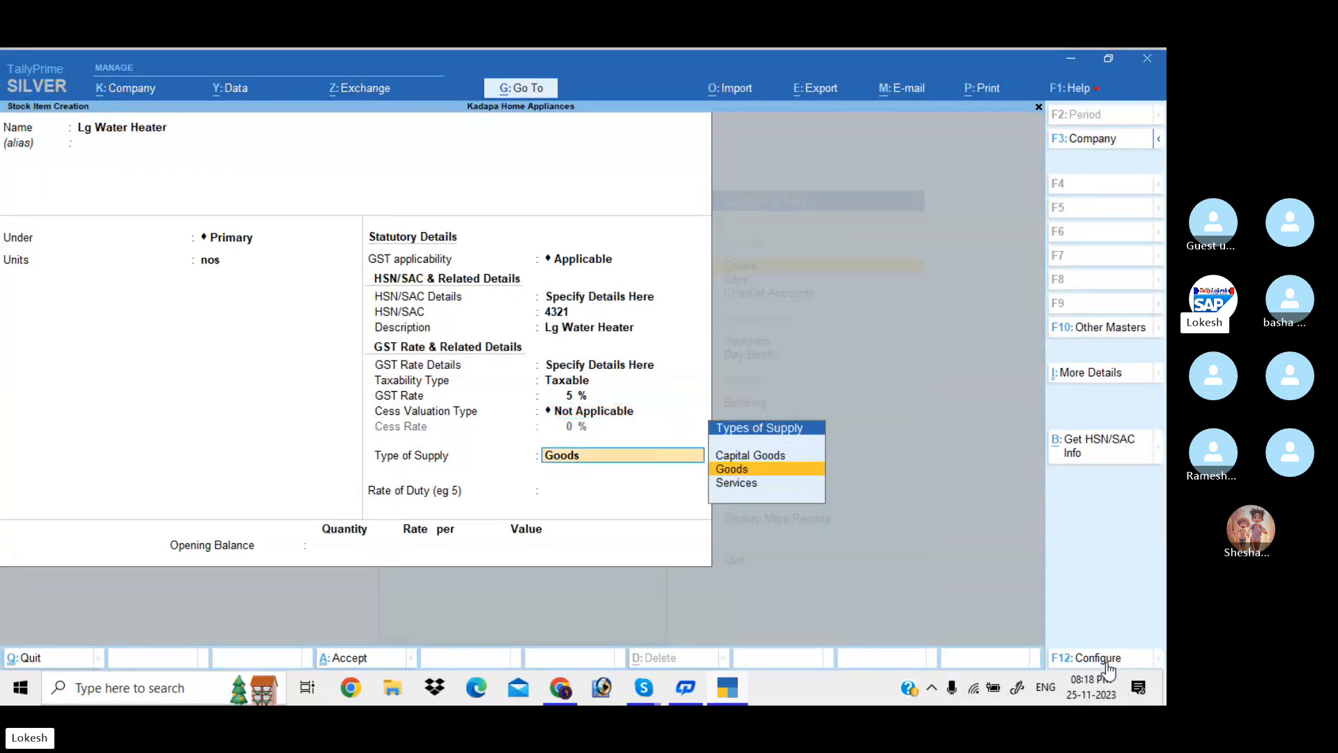
pyautogui.press('Return')
pyautogui.press('Return')
pyautogui.press('Return')
pyautogui.press('Return')
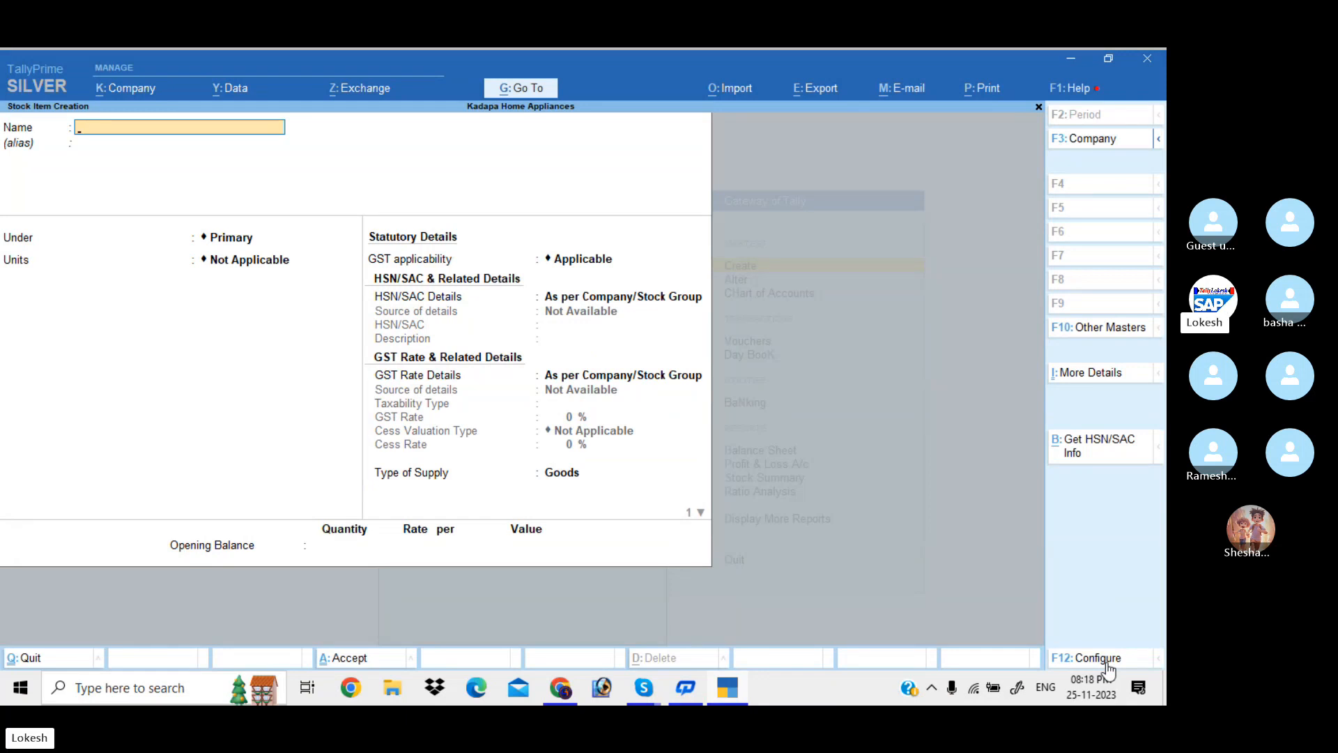
# Name the new stock item Led Bulb, under Primary with nos as its unit
pyautogui.write('Led bulb')
pyautogui.press('Return')
pyautogui.press('Return')
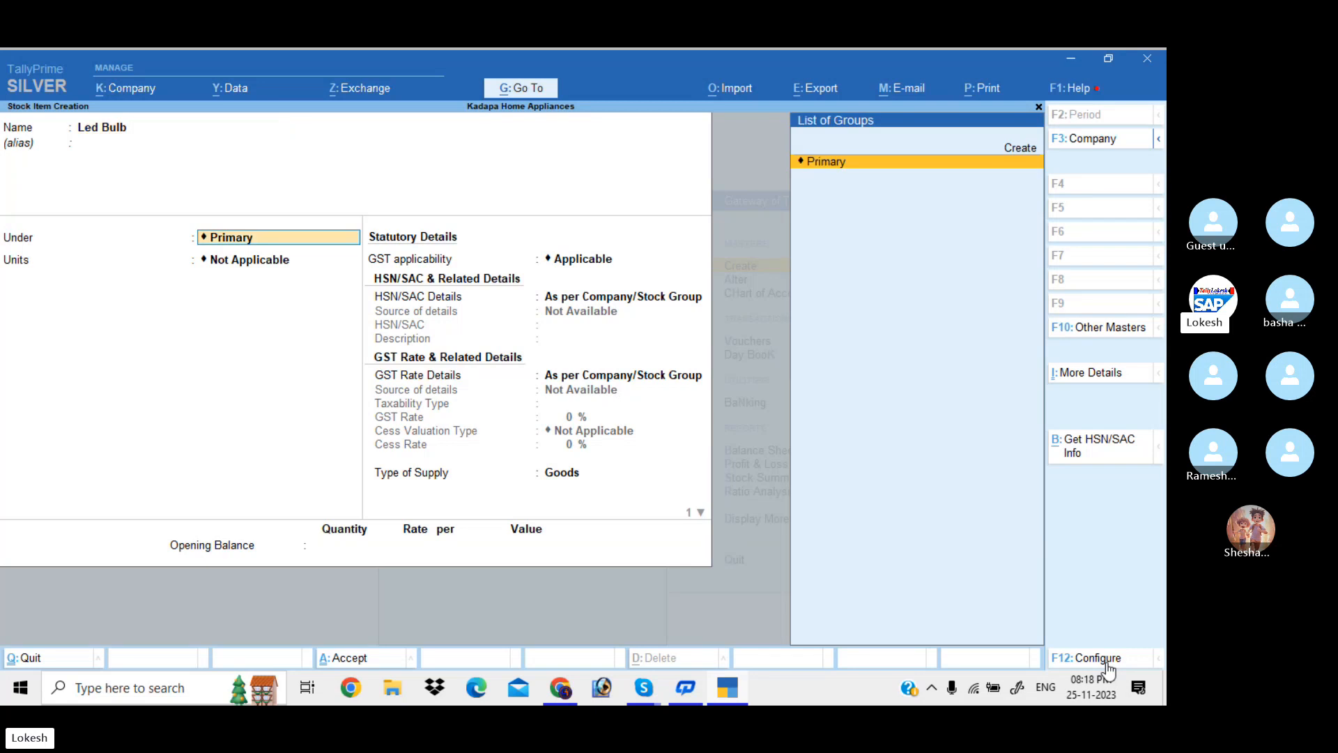
pyautogui.press('Return')
pyautogui.write('nos')
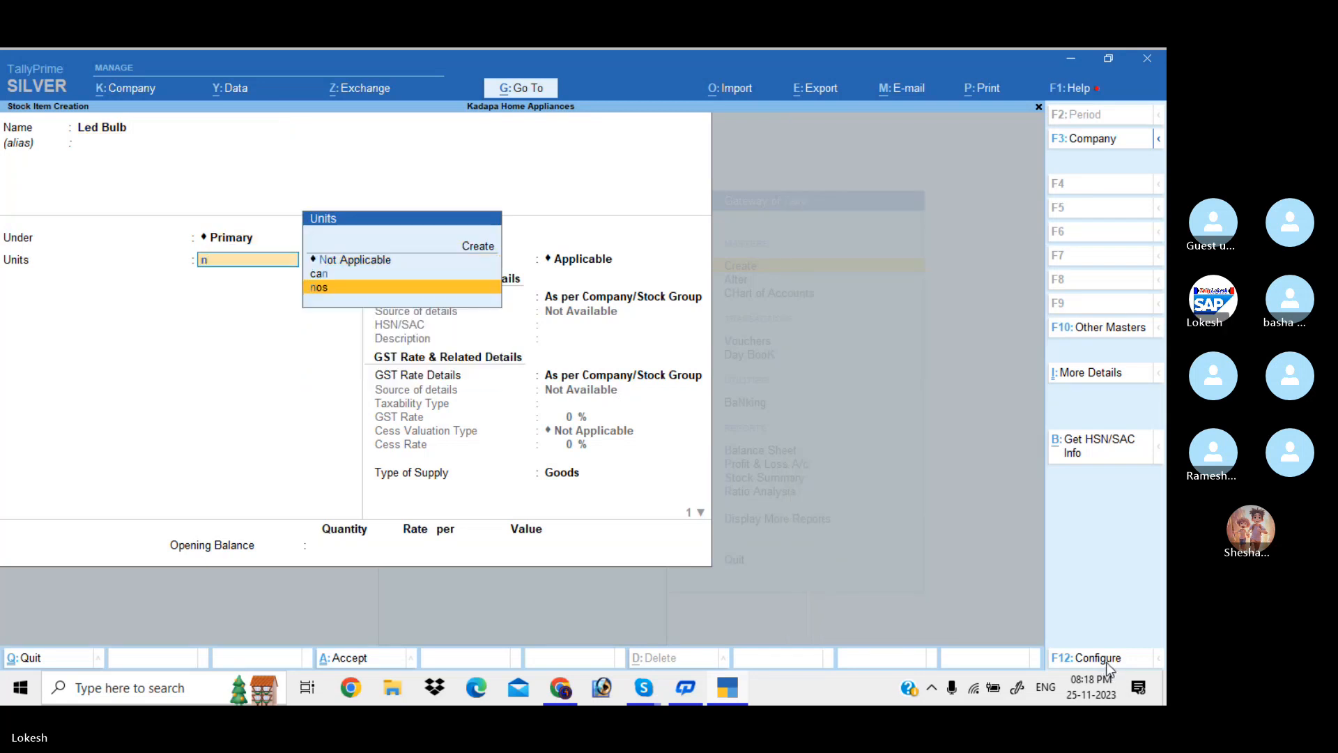
pyautogui.press('Return')
# Specify HSN/SAC code 5879 with description Led Bulb on the item
pyautogui.press('Return')
pyautogui.press('Down')
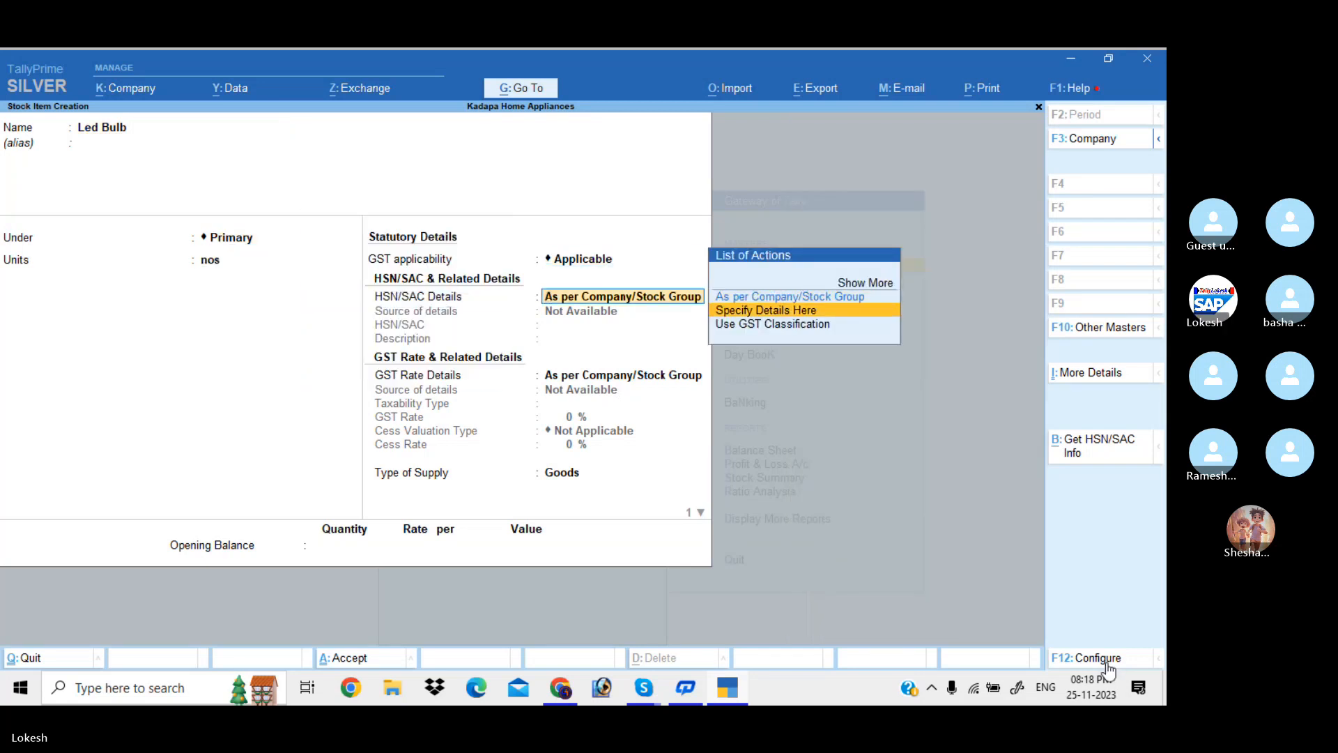
pyautogui.press('Return')
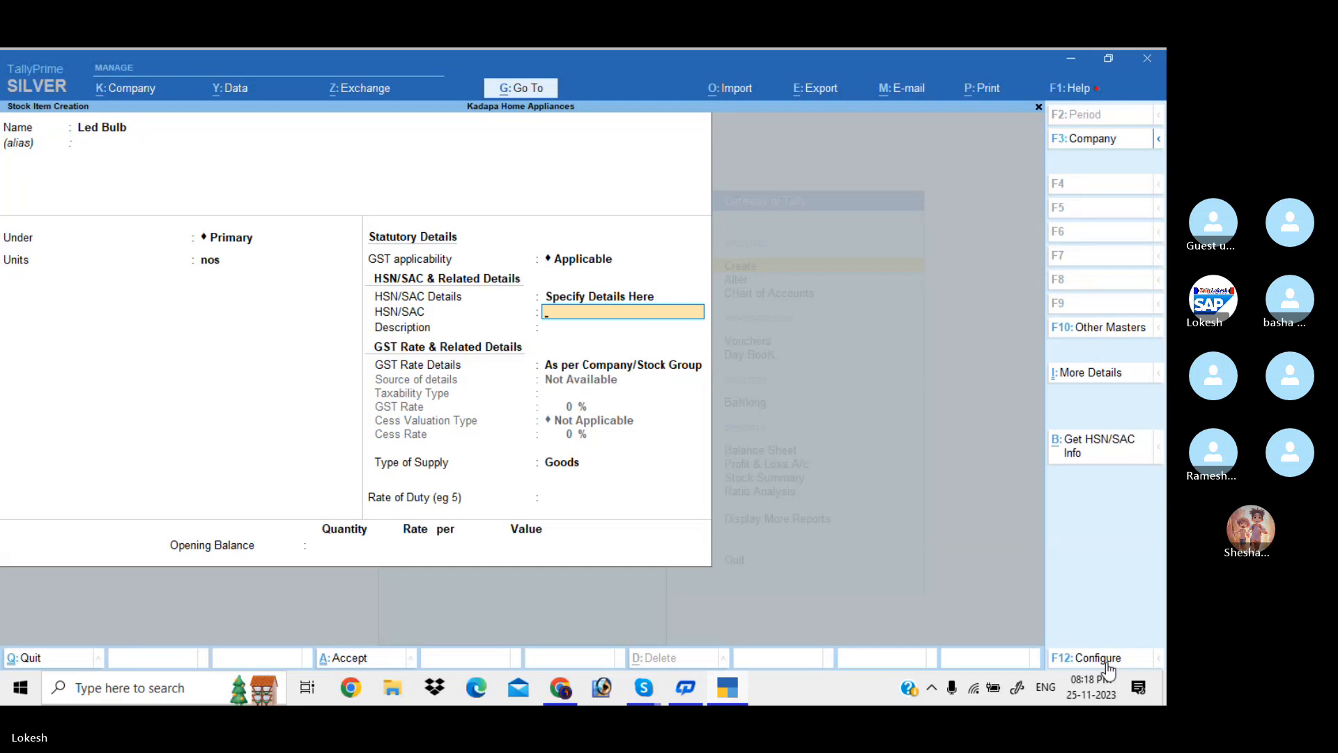
pyautogui.write('5879')
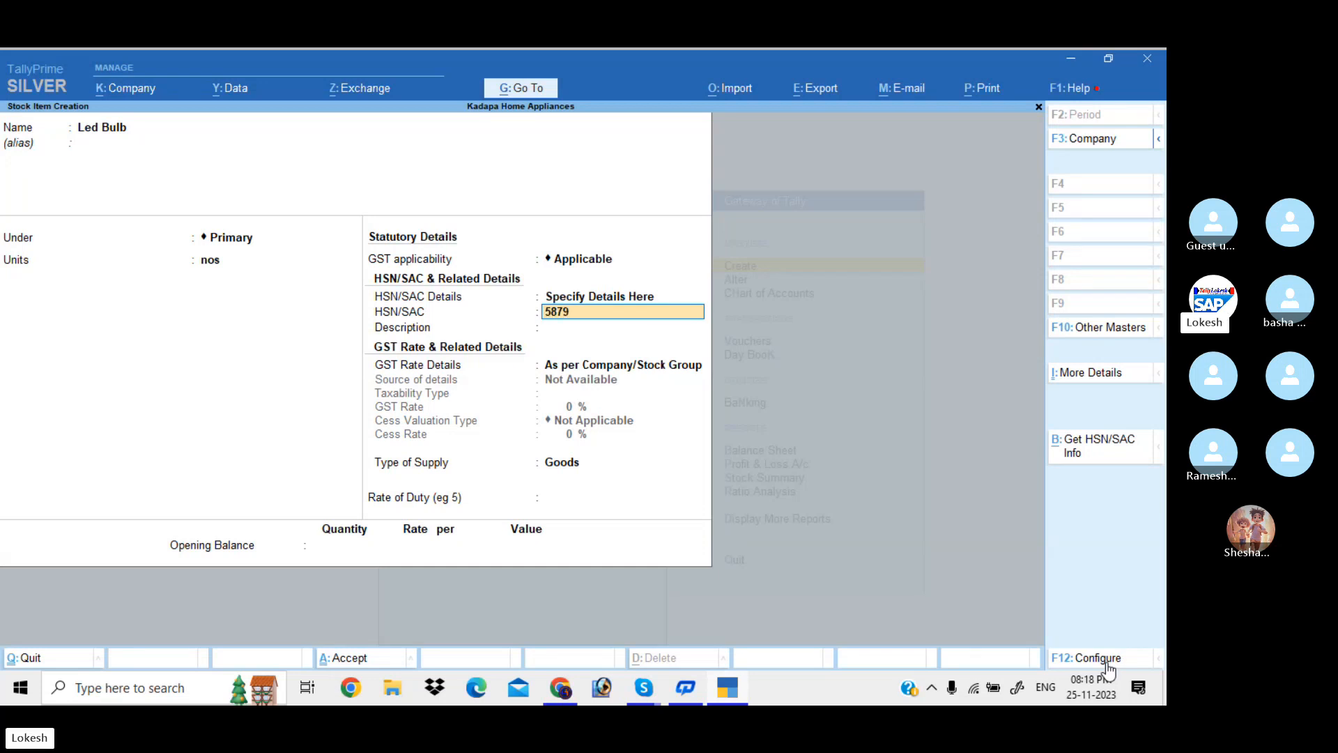
pyautogui.press('Return')
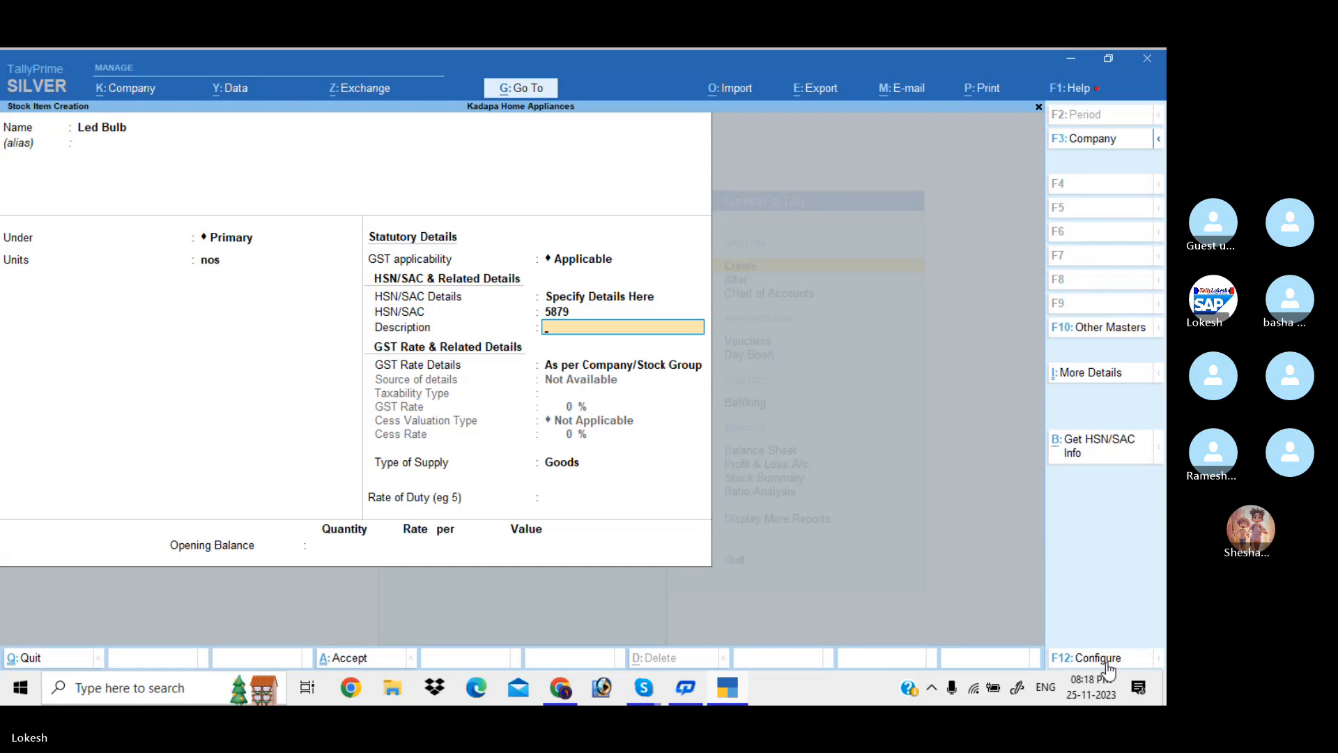
pyautogui.write('Led Bulb')
pyautogui.press('Return')
# Set its GST rate details to Taxable at 12% with cess Not Applicable
pyautogui.press('Down')
pyautogui.press('Return')
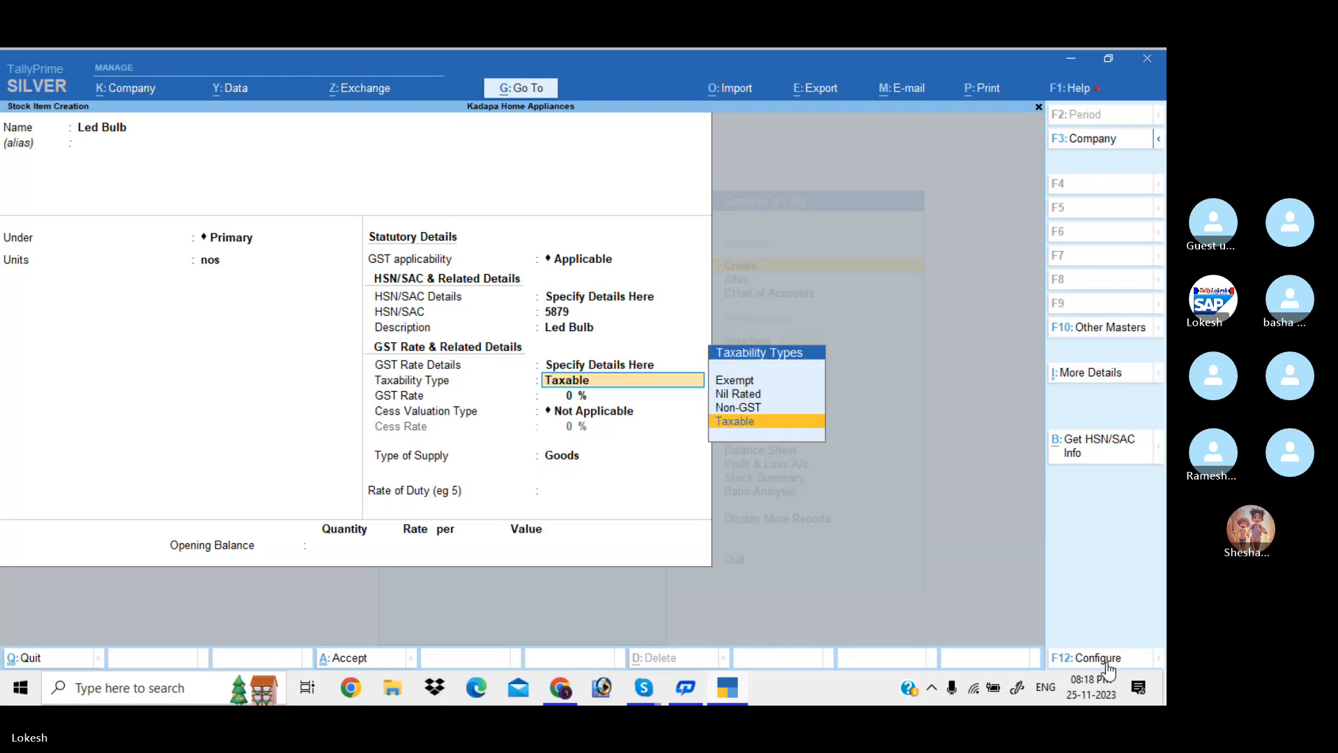
pyautogui.press('Return')
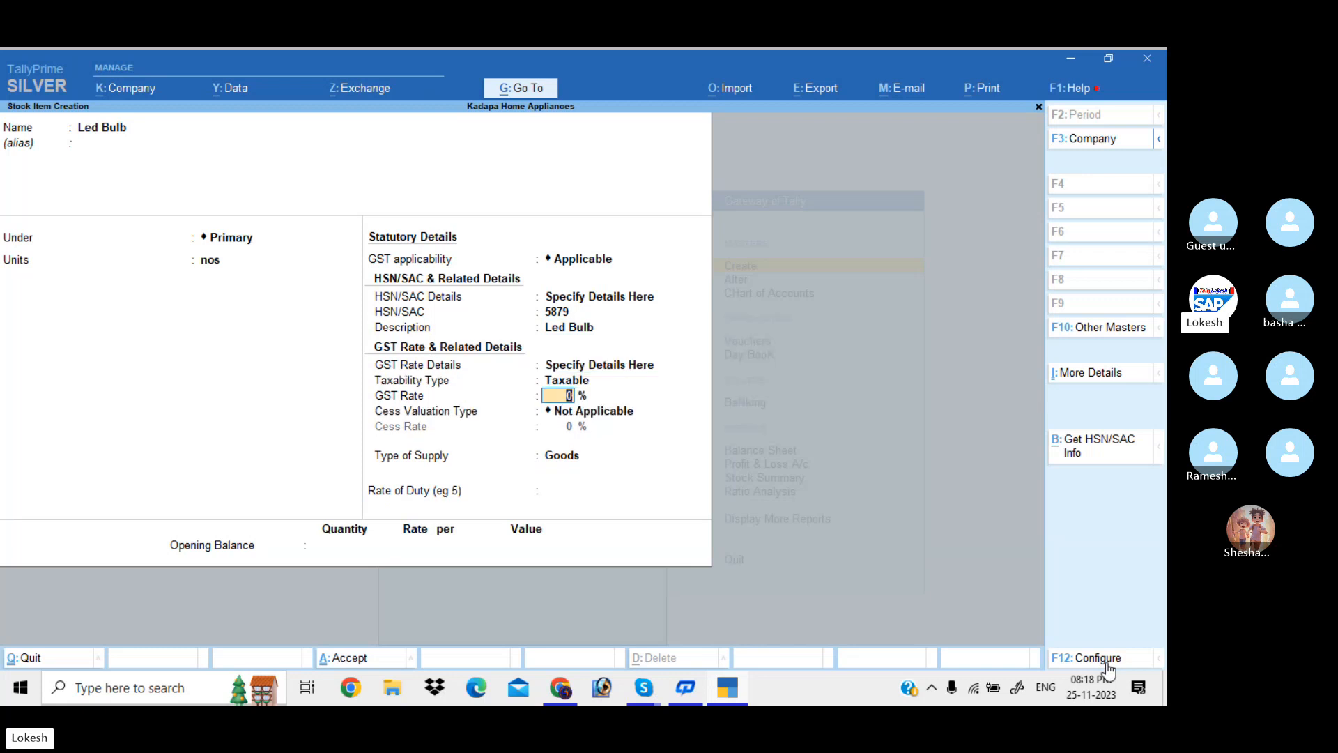
pyautogui.write('12')
pyautogui.press('Return')
pyautogui.press('Return')
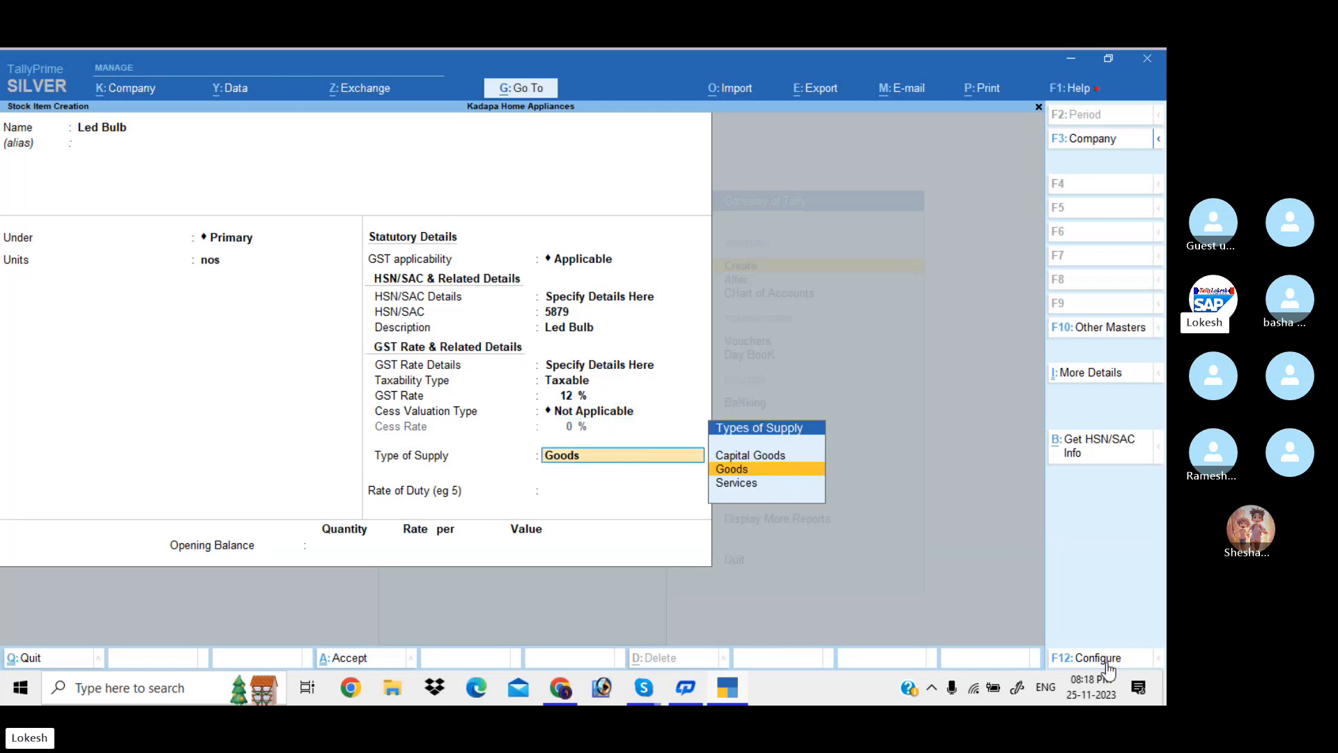
pyautogui.press('Return')
pyautogui.press('Return')
pyautogui.press('Return')
pyautogui.press('Return')
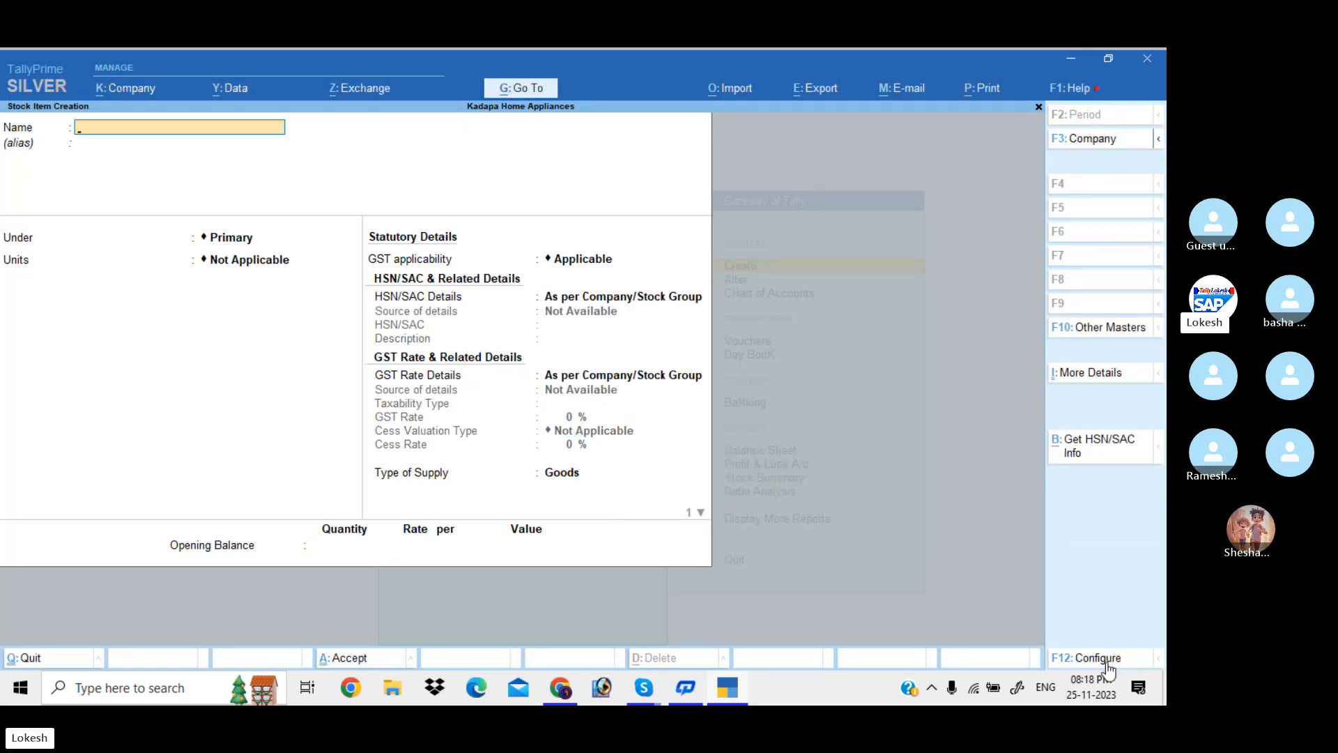
# Name the new stock item Fogg Perfumes with nos as its unit
pyautogui.write('Fogg Per')
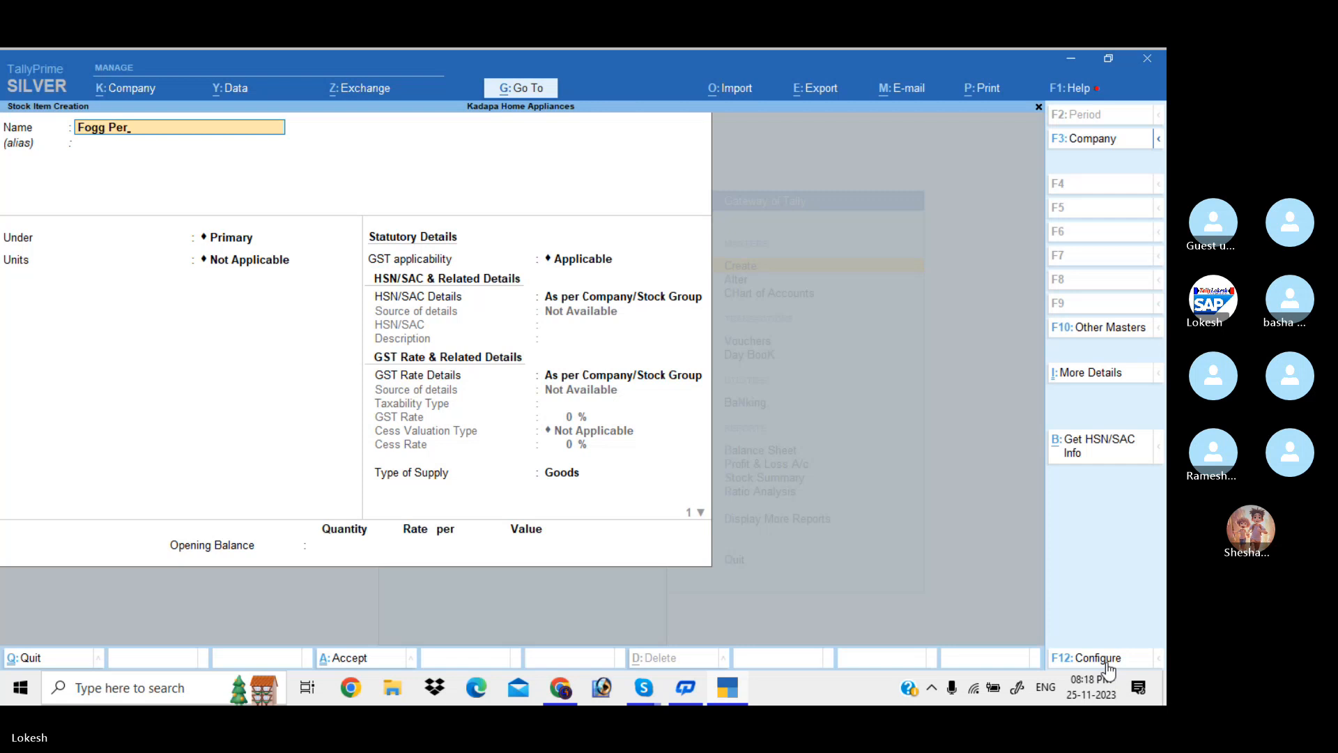
pyautogui.write('fumes')
pyautogui.press('Return')
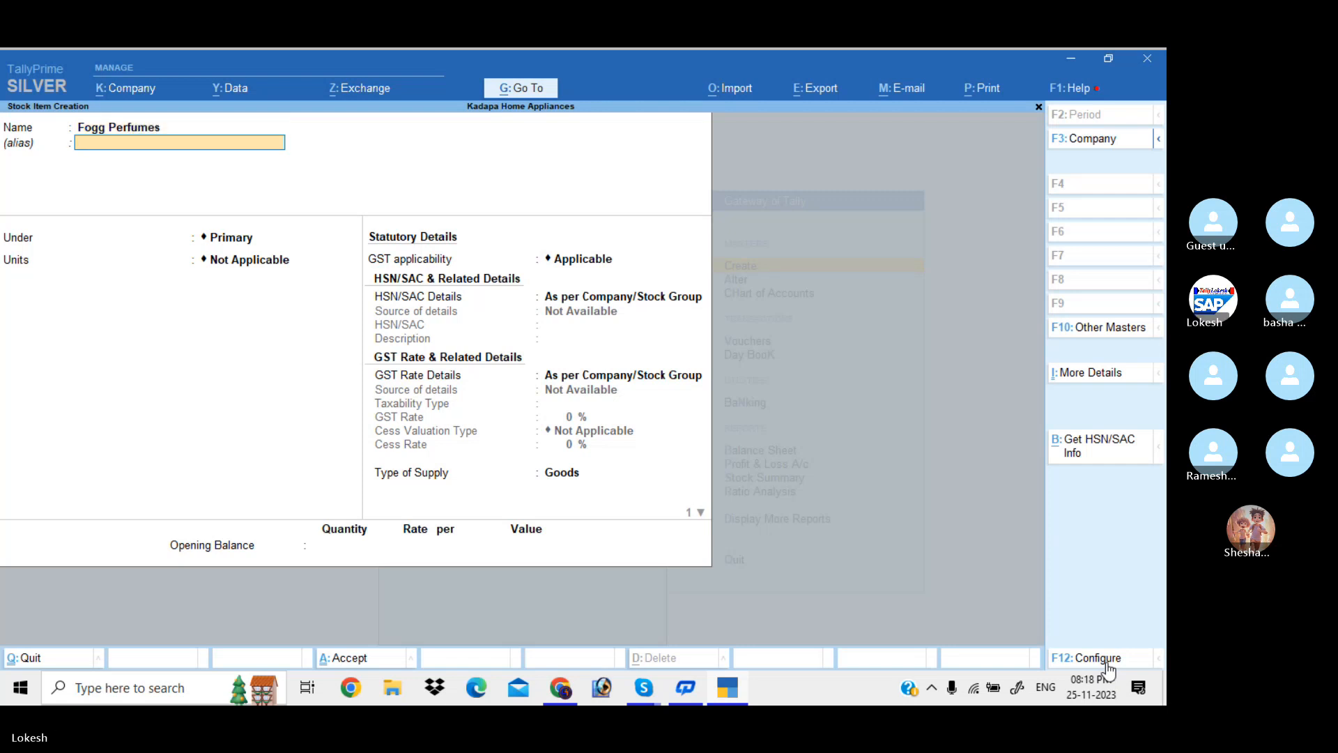
pyautogui.press('Return')
pyautogui.press('Return')
pyautogui.write('nos')
pyautogui.press('Return')
pyautogui.press('Return')
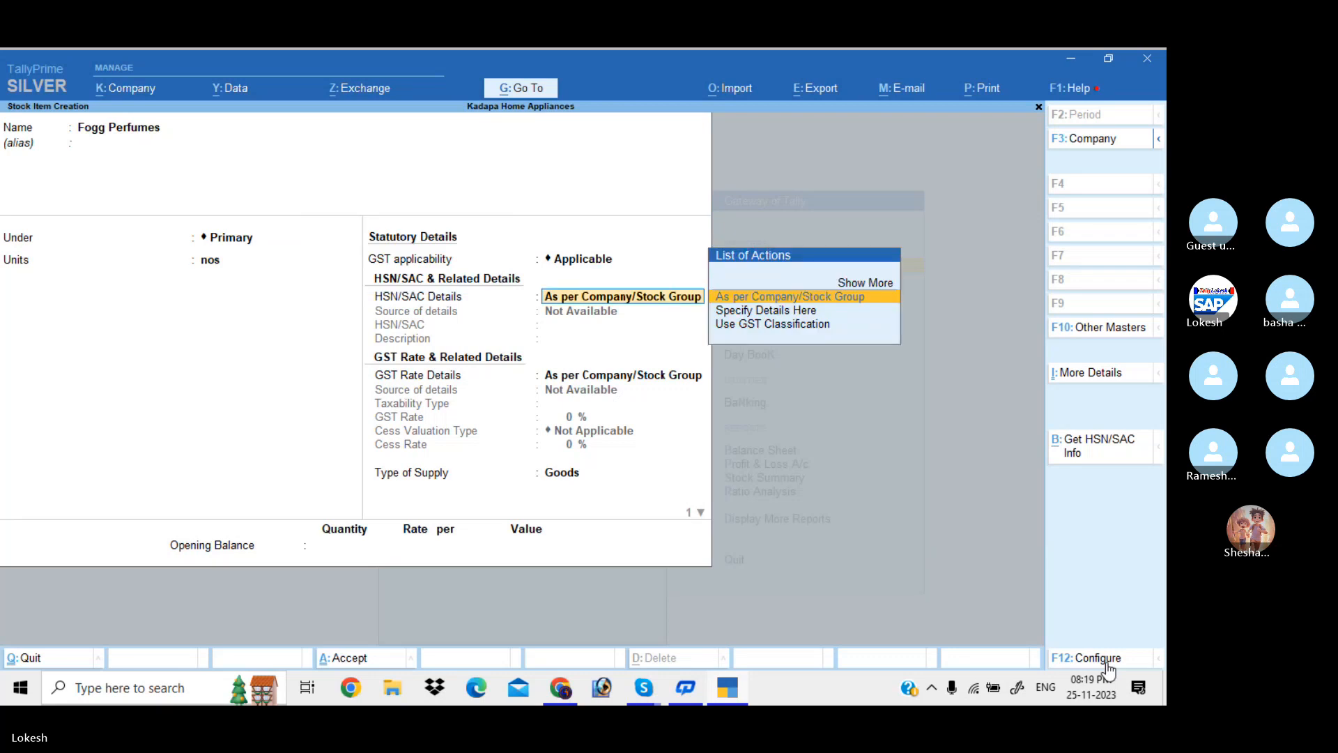
# Specify HSN/SAC code 5879 with description Fogg Perfumes on the item
pyautogui.press('Down')
pyautogui.press('Return')
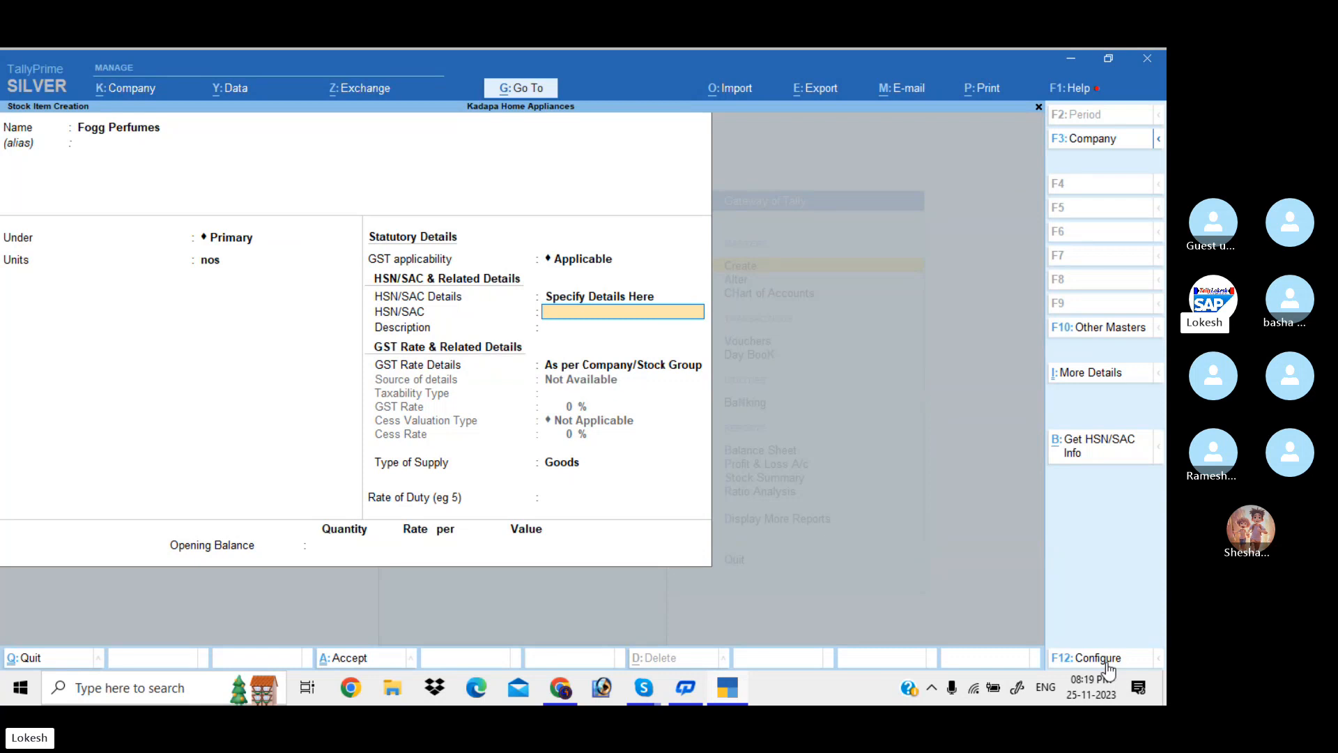
pyautogui.write('5879')
pyautogui.press('Return')
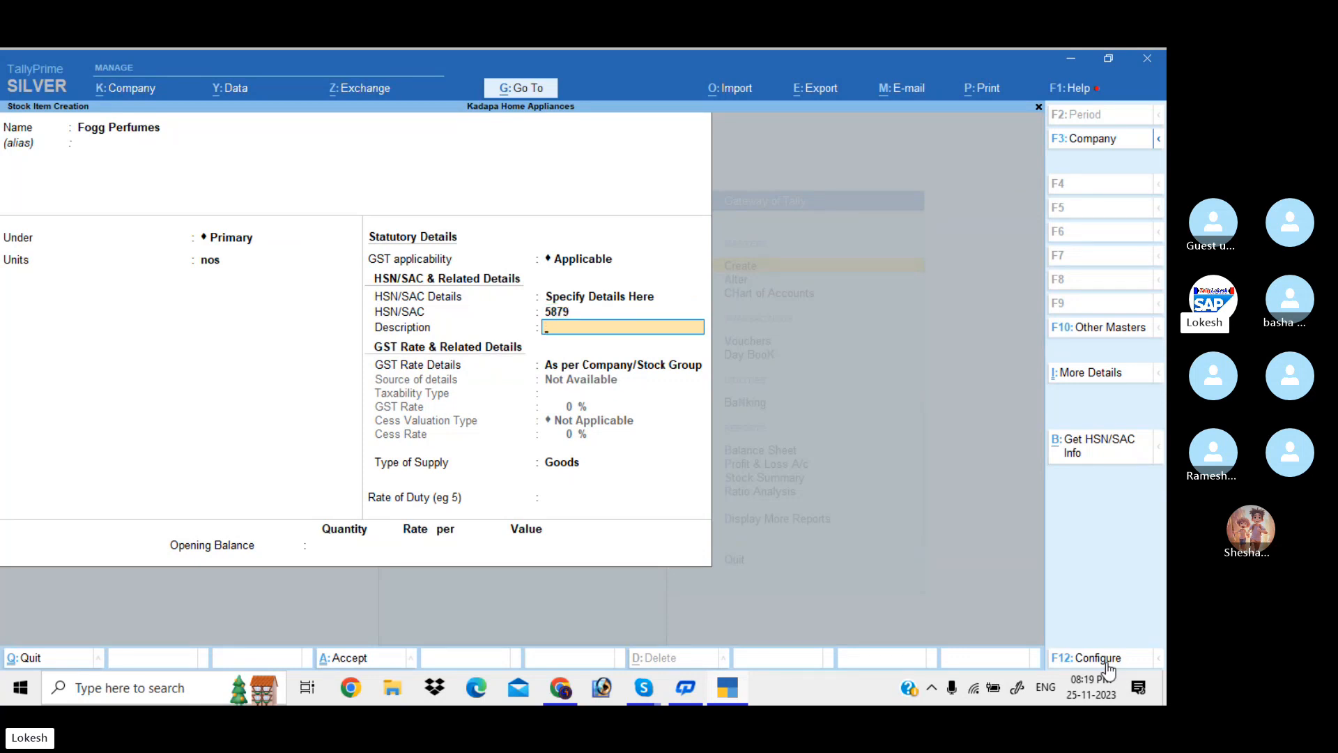
pyautogui.write('Fogg')
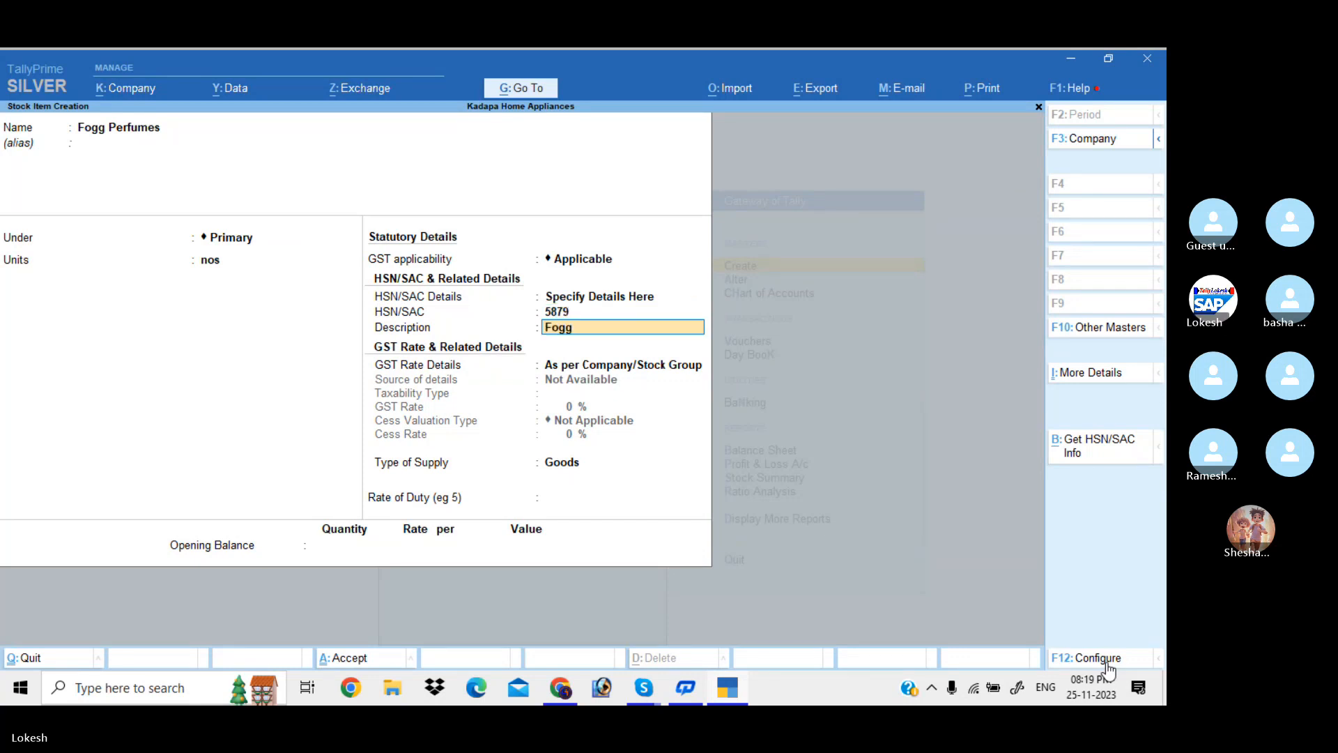
pyautogui.write(' Perfumes')
pyautogui.press('Return')
# Set its GST rate details to Taxable at 28%
pyautogui.press('Down')
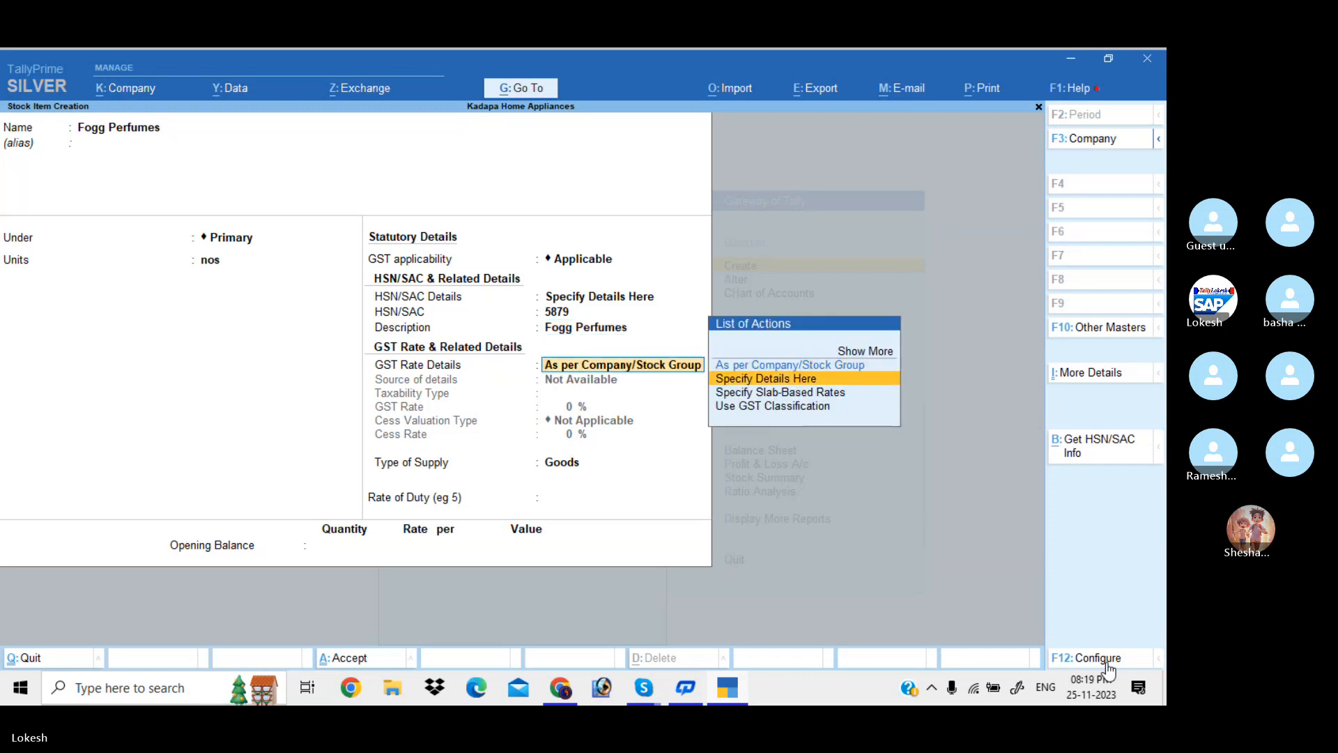
pyautogui.press('Return')
pyautogui.press('Return')
pyautogui.write('1')
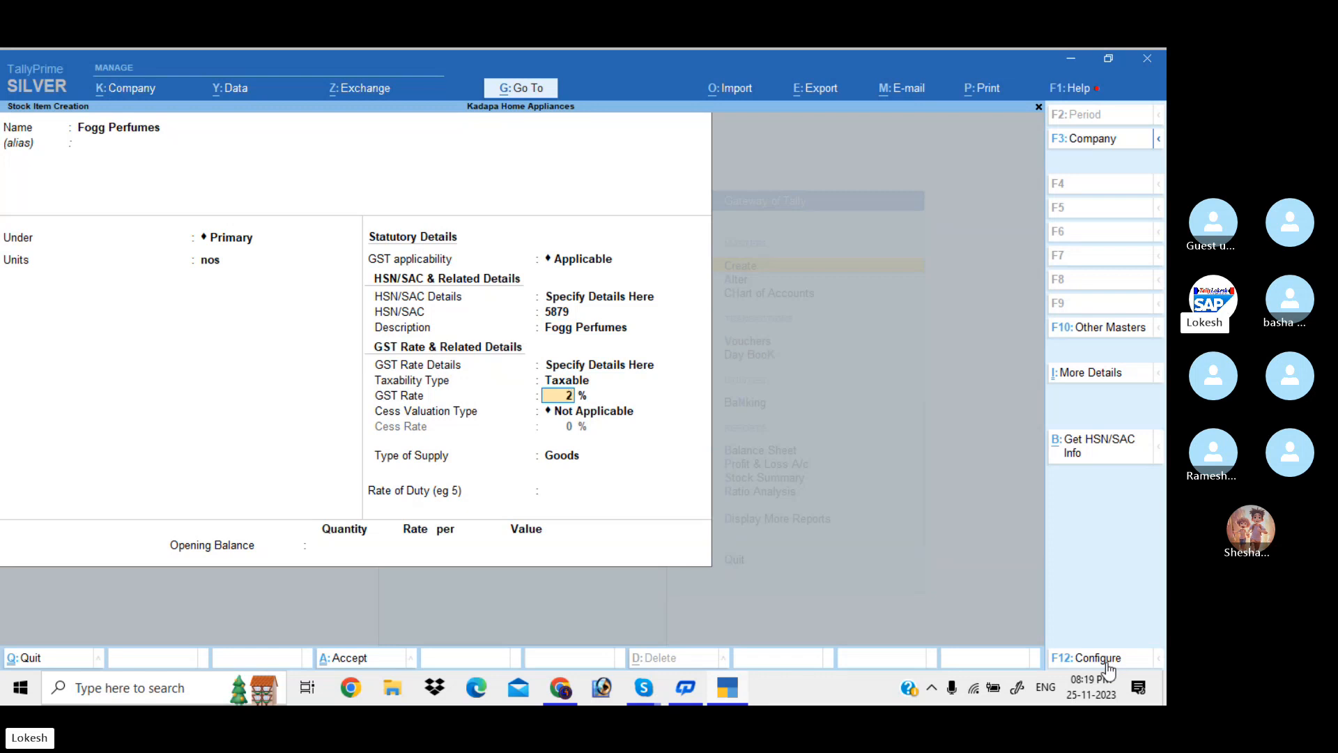
pyautogui.write('8')
pyautogui.press('Return')
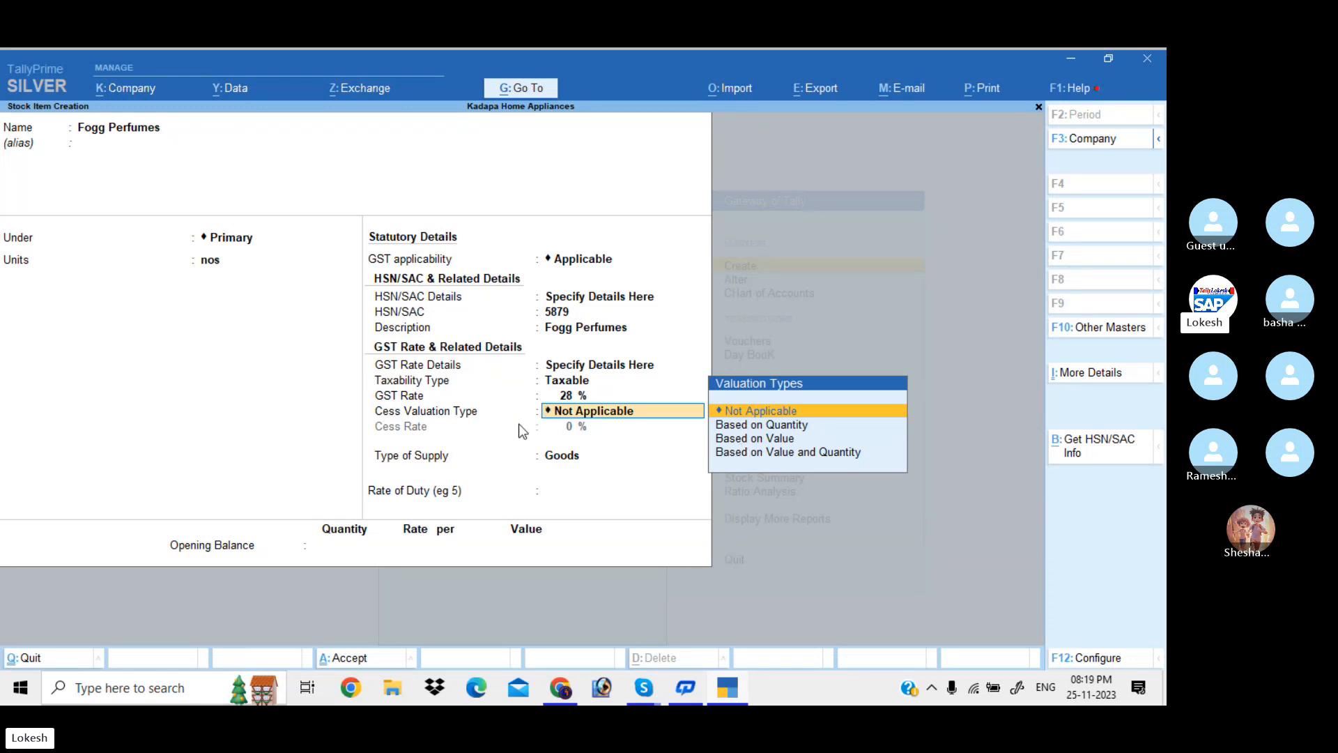
# In F12 configuration, turn Provide Cess Rate details off and then back on
pyautogui.click(1093, 659)
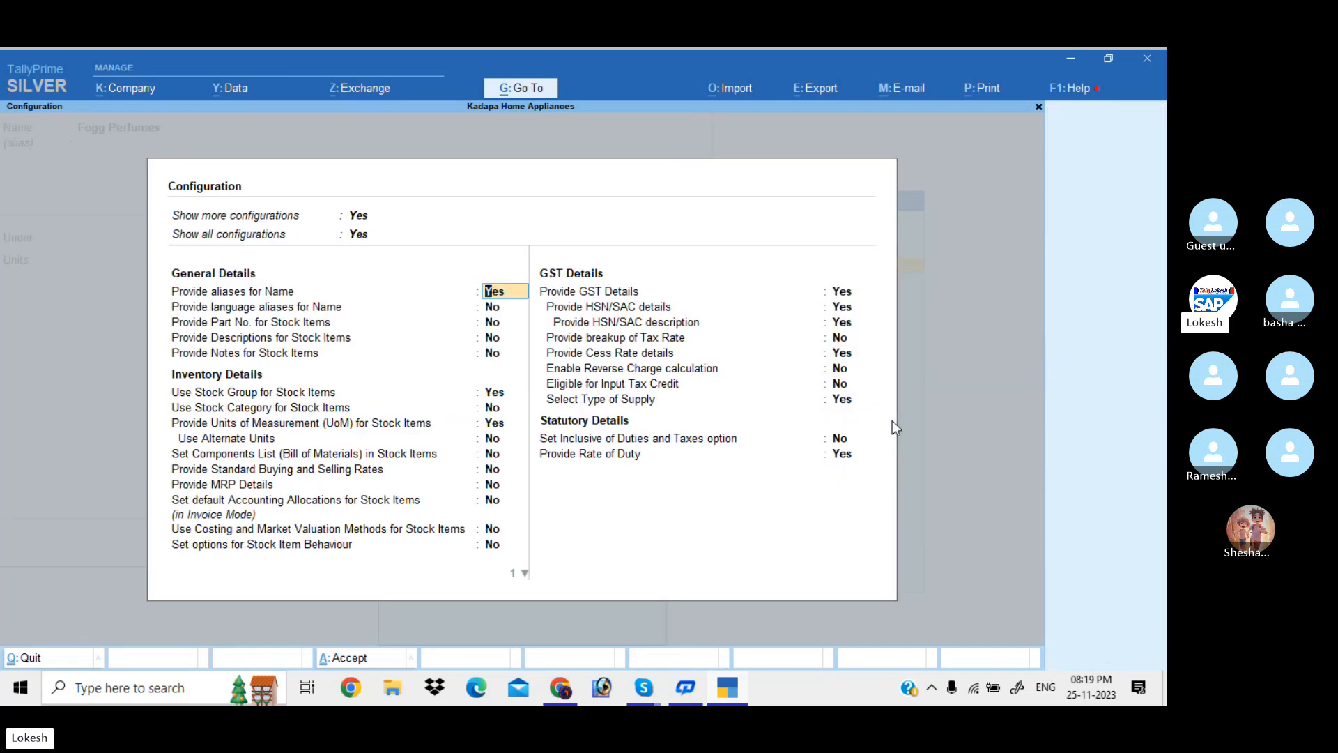
pyautogui.click(838, 357)
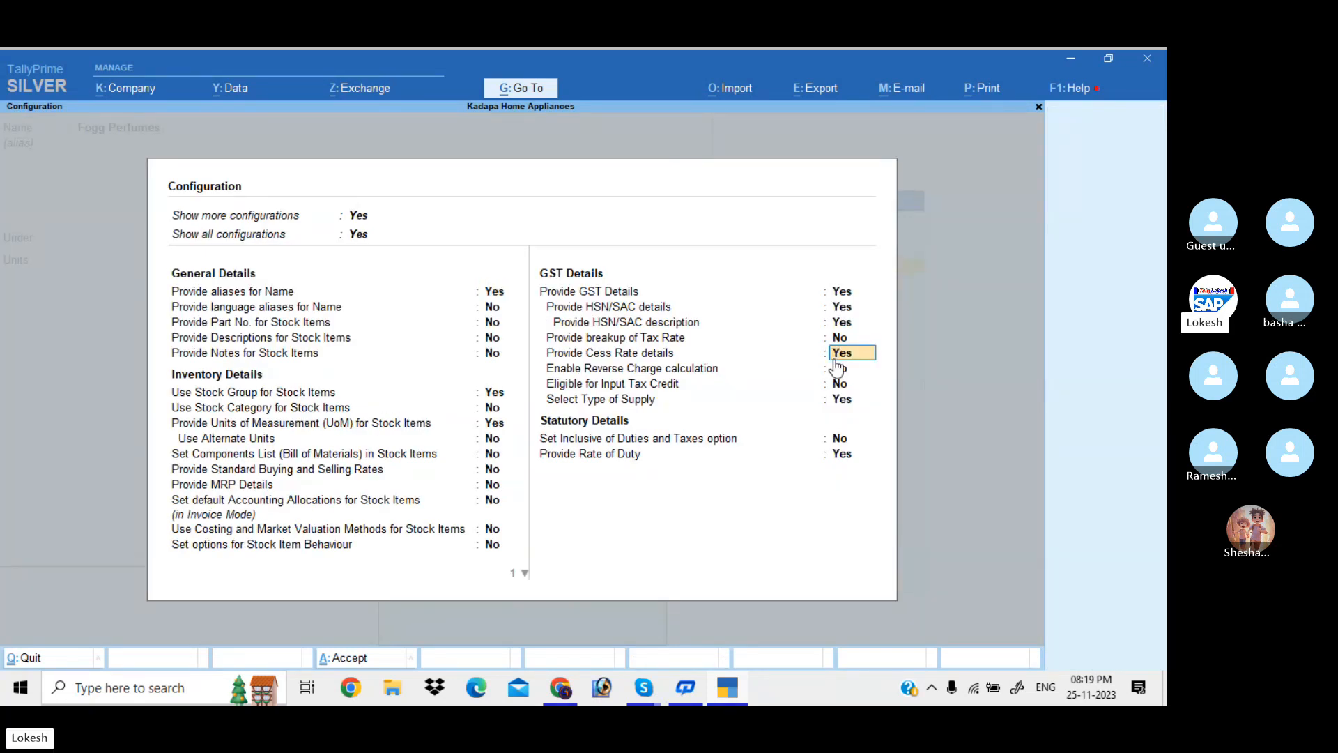
pyautogui.write('n')
pyautogui.press('Return')
pyautogui.press('Return')
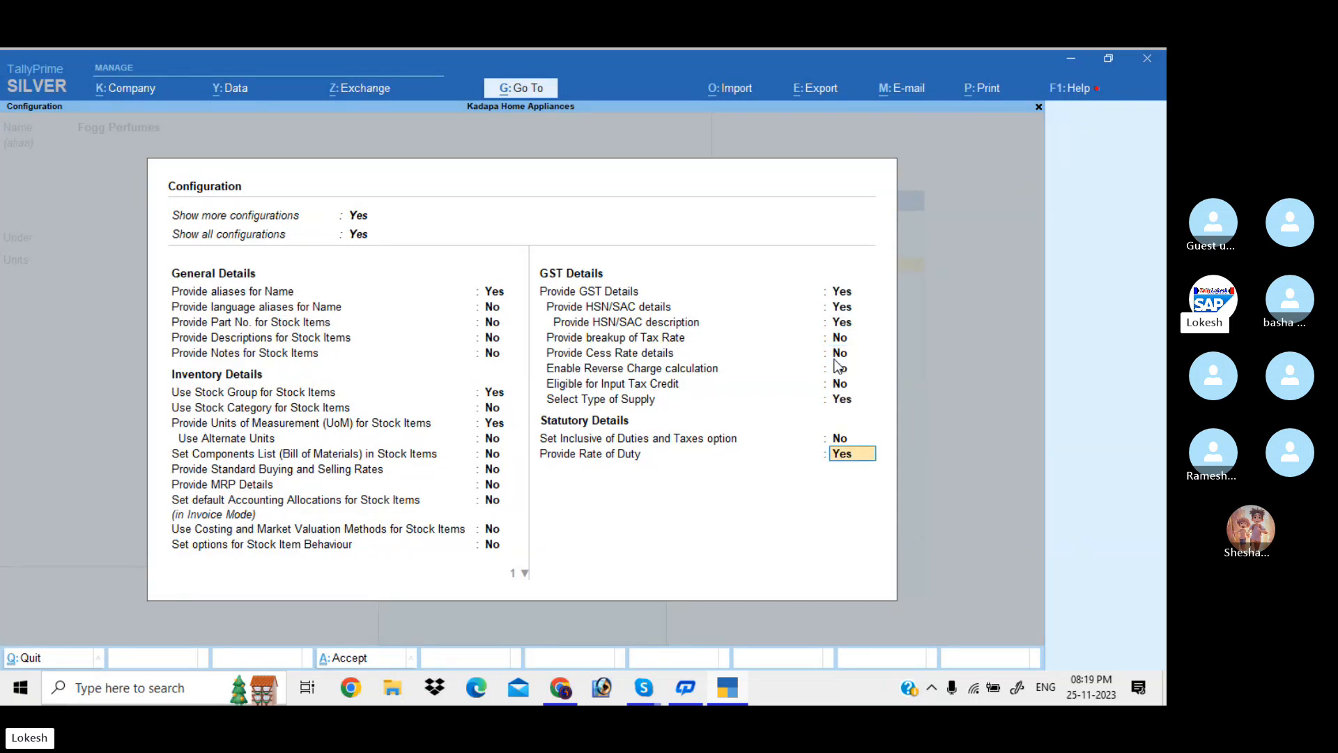
pyautogui.press('Return')
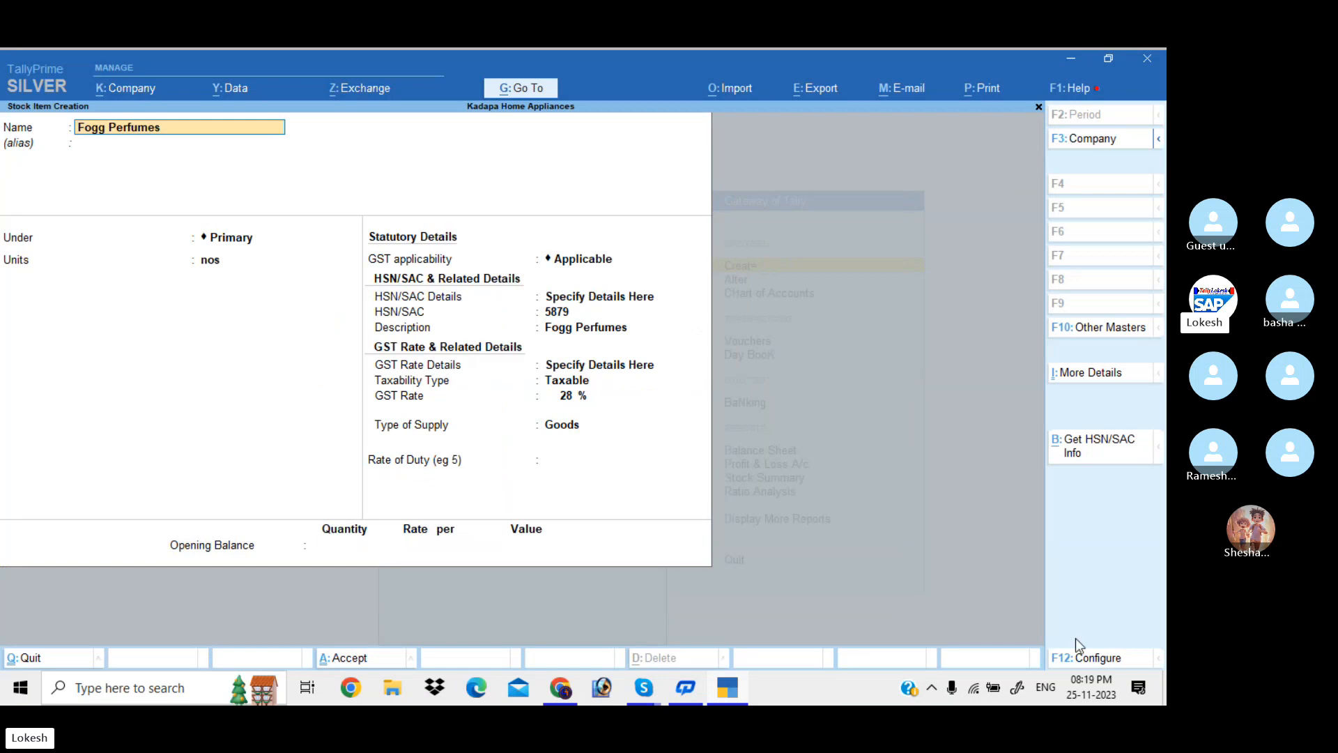
pyautogui.click(1106, 662)
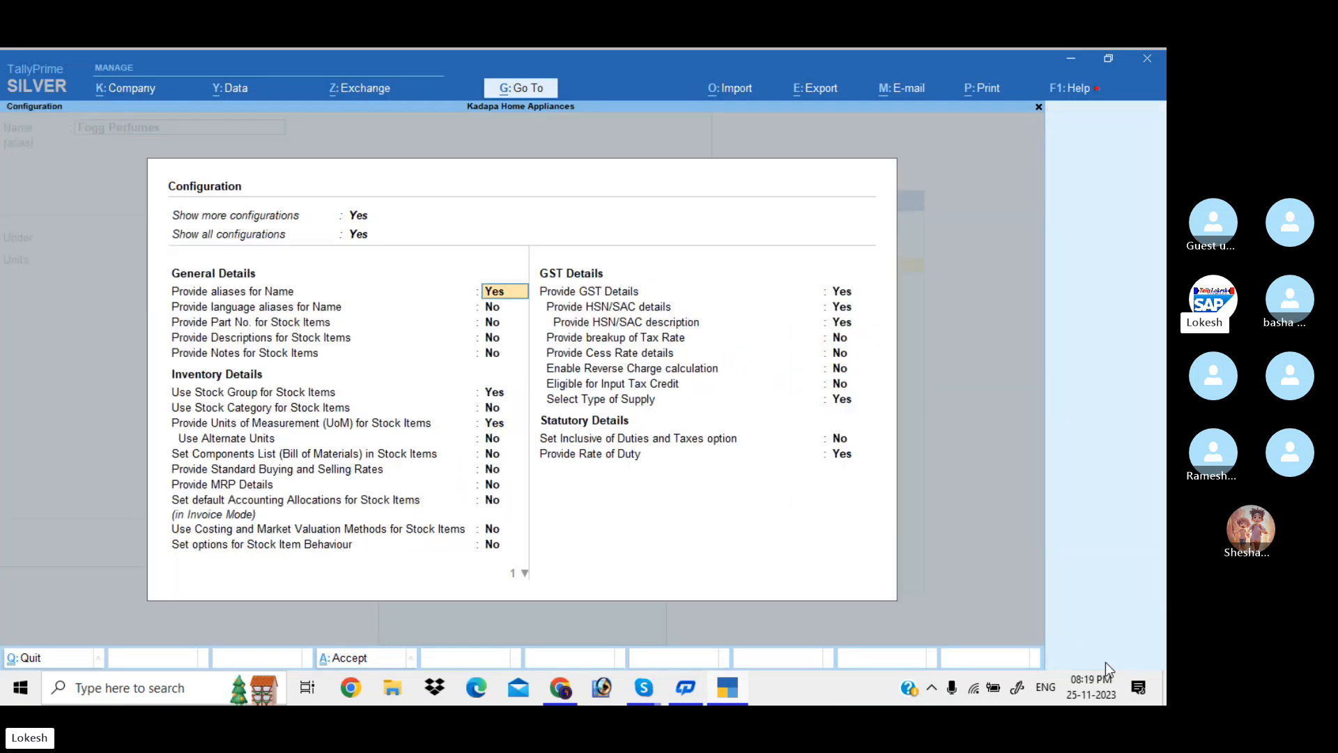
pyautogui.click(838, 354)
pyautogui.write('y')
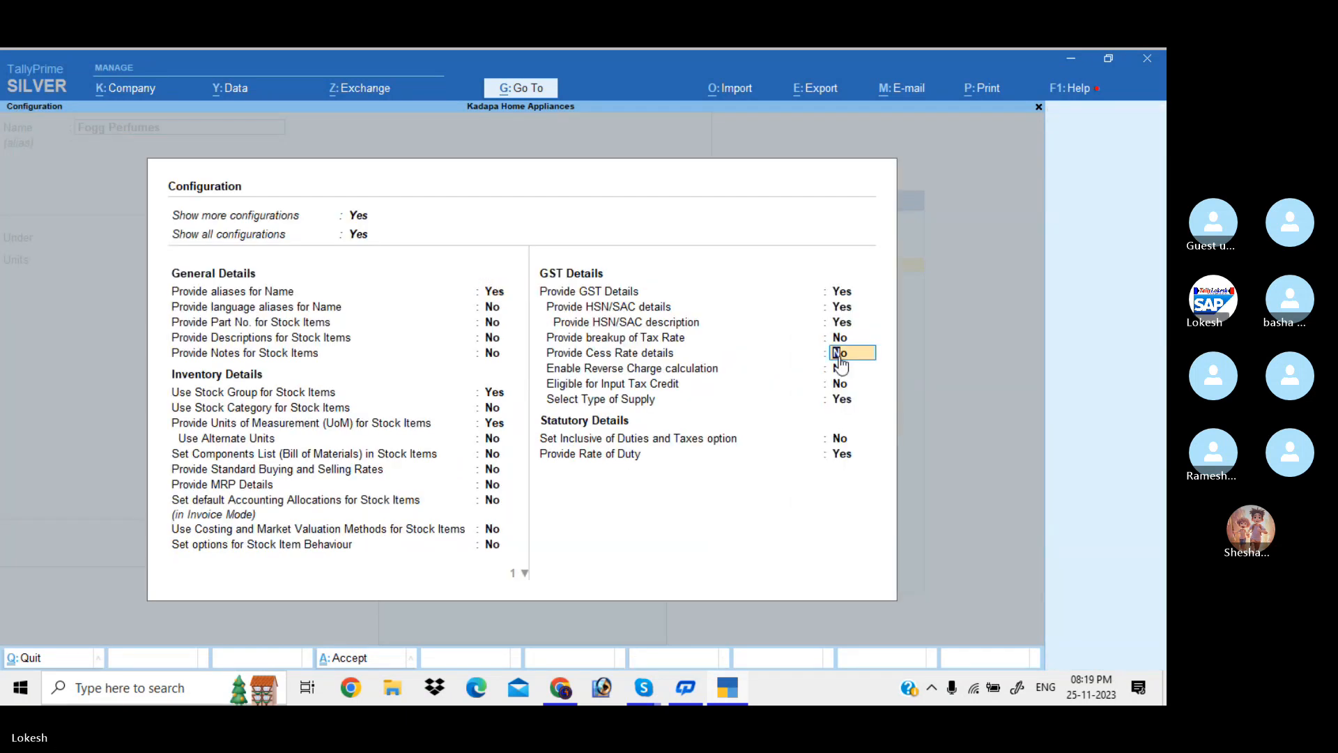
pyautogui.hotkey('ctrl', 'a')
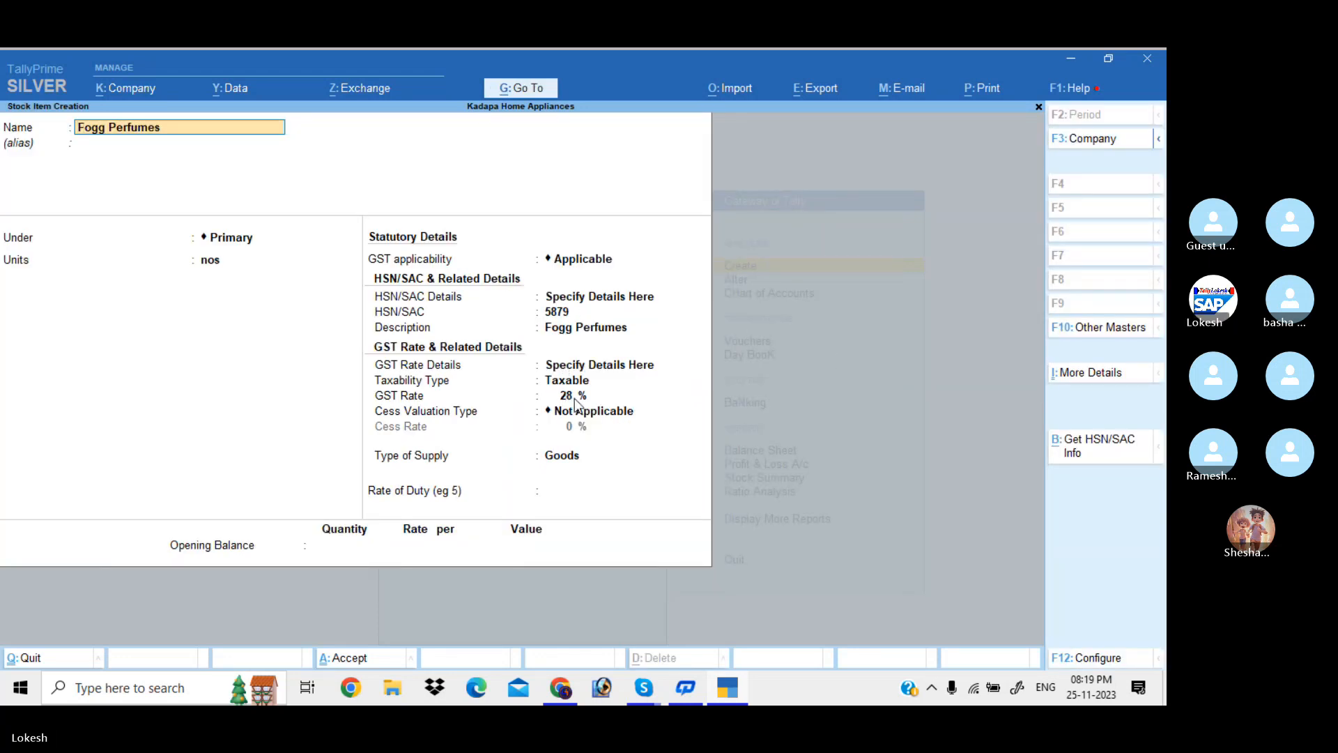
# Accept Not Applicable cess and save the Fogg Perfumes stock item
pyautogui.click(578, 400)
pyautogui.press('Return')
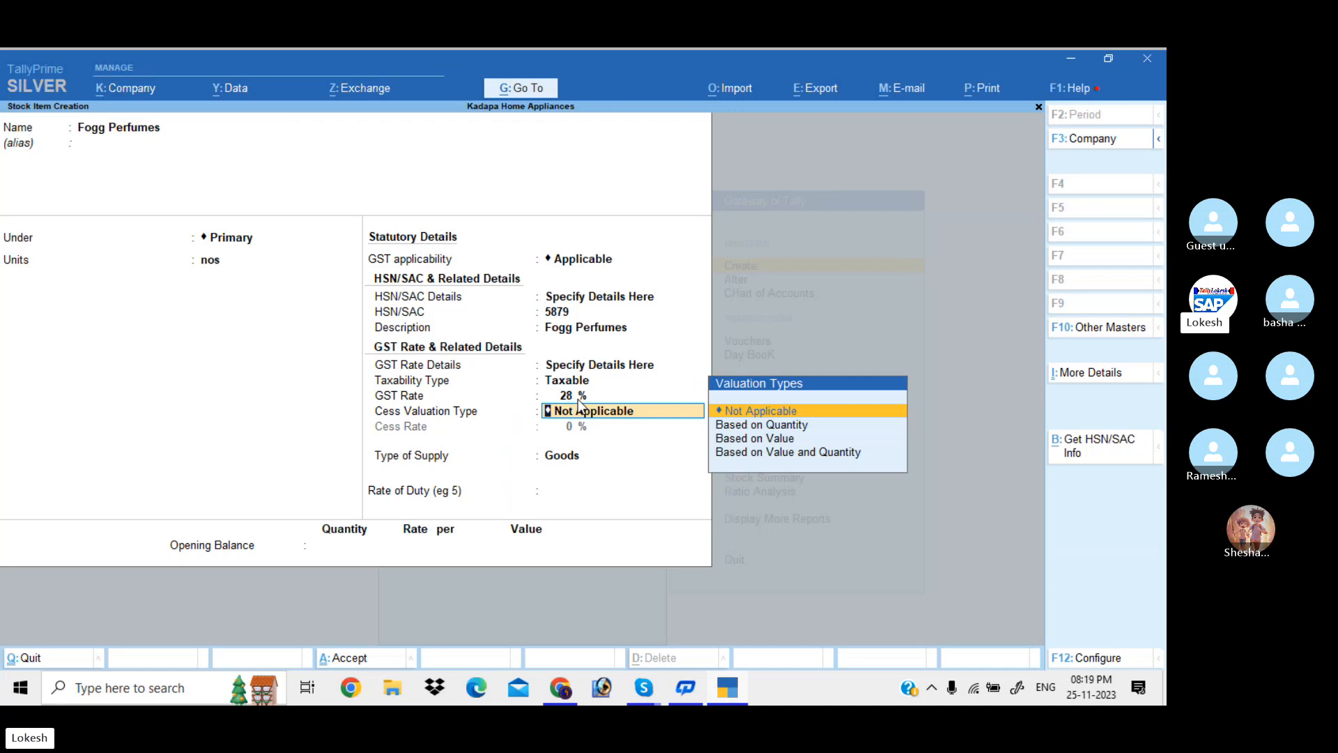
pyautogui.press('Return')
pyautogui.press('Return')
pyautogui.press('Return')
pyautogui.press('Return')
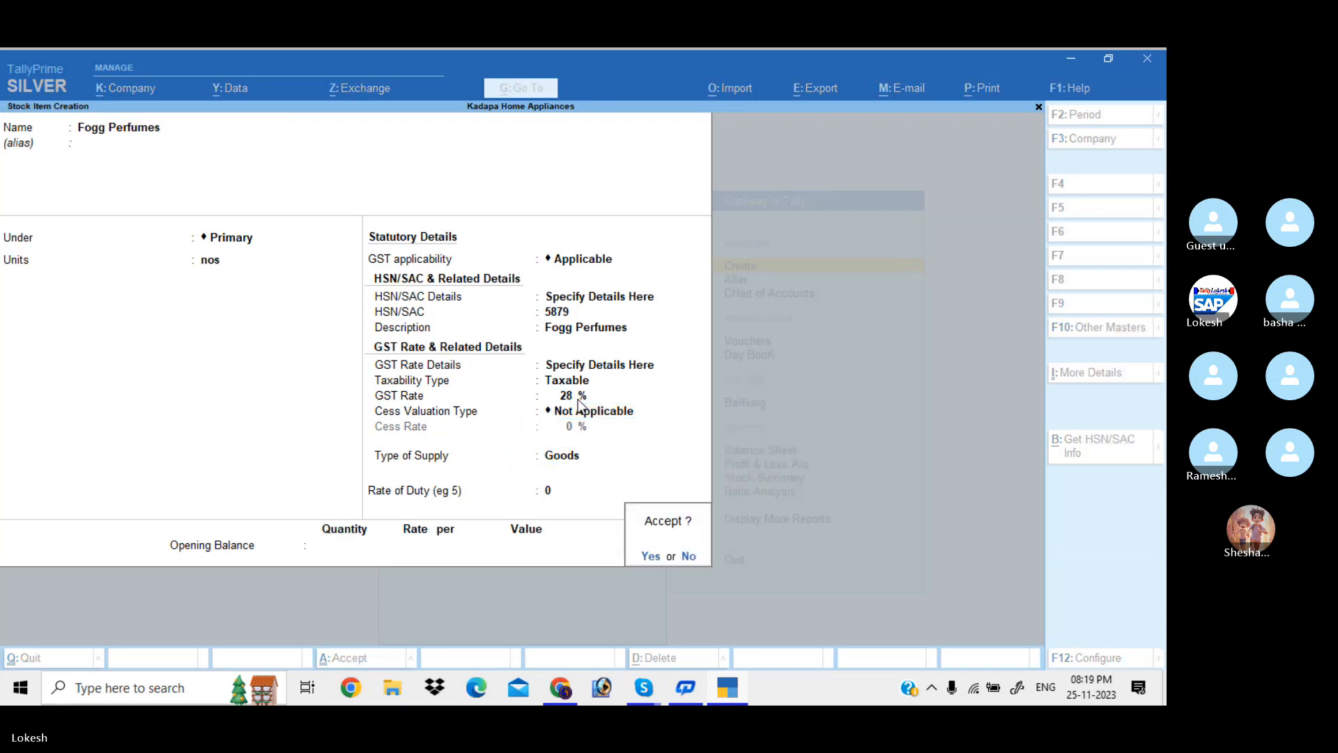
pyautogui.press('Return')
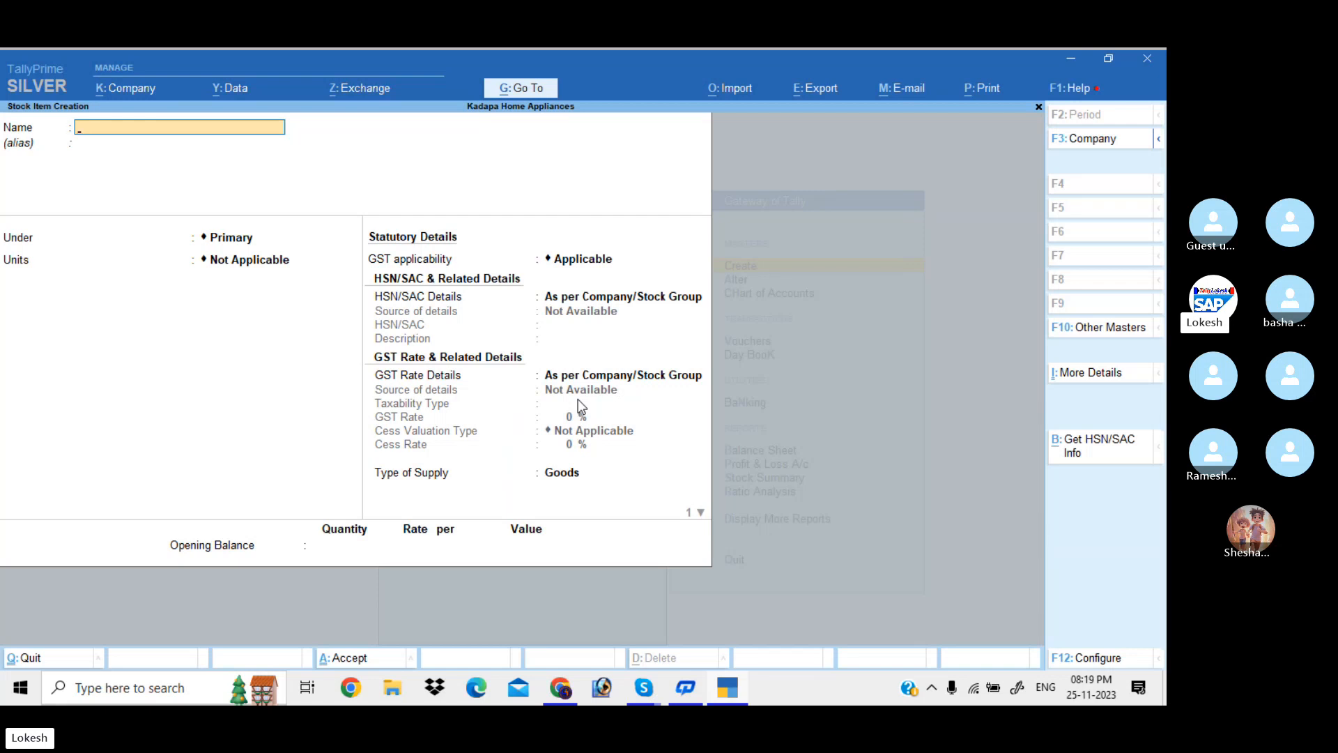
# Quit stock item creation and go back to the Gateway of Tally menu
pyautogui.press('Escape')
pyautogui.press('Return')
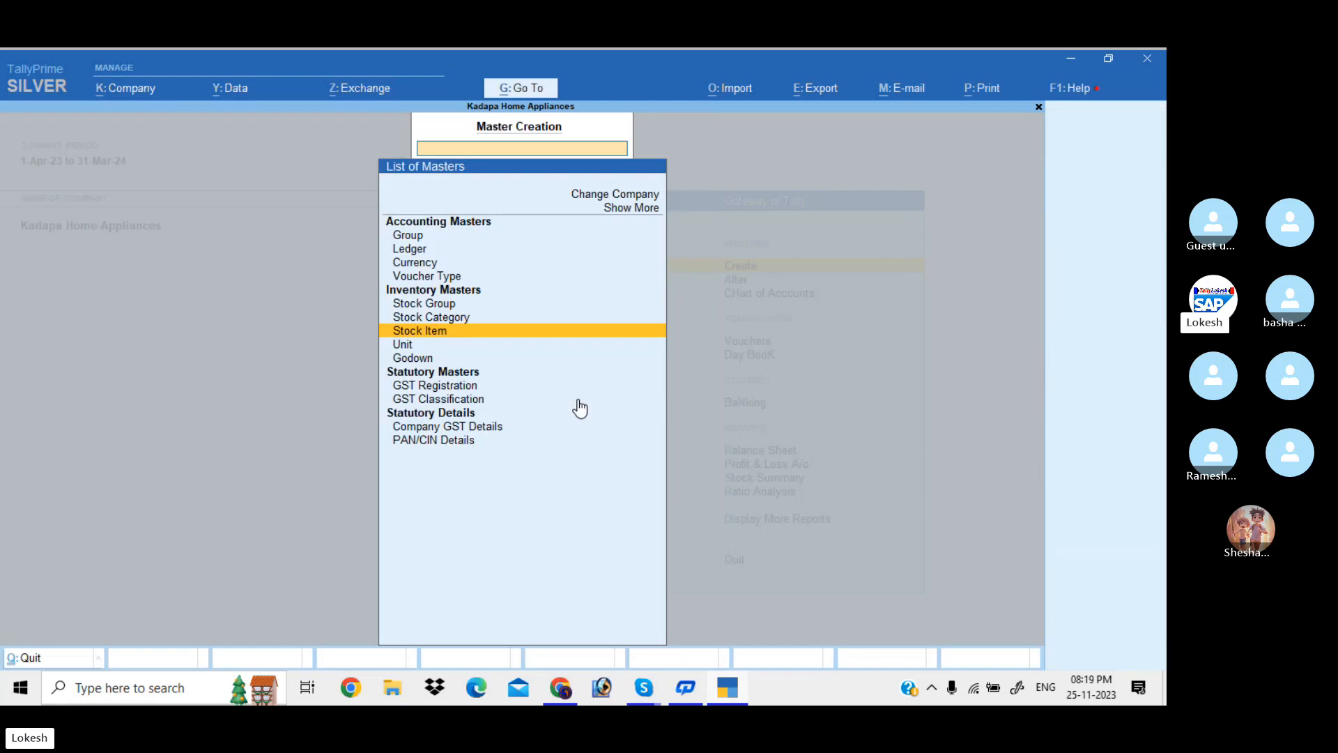
pyautogui.press('Escape')
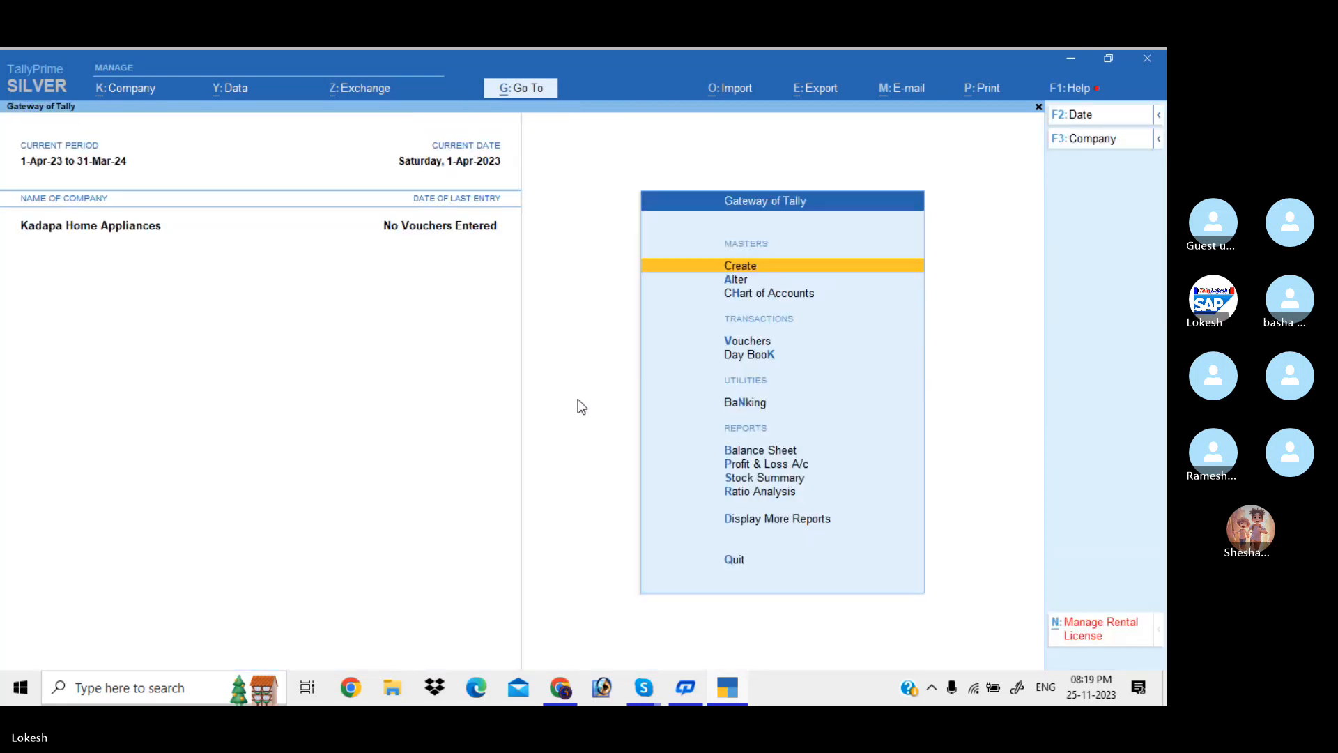
pyautogui.press('Down')
pyautogui.press('Down')
pyautogui.press('Down')
# Open voucher entry and switch through Receipt and Payment to a Journal voucher
pyautogui.press('Return')
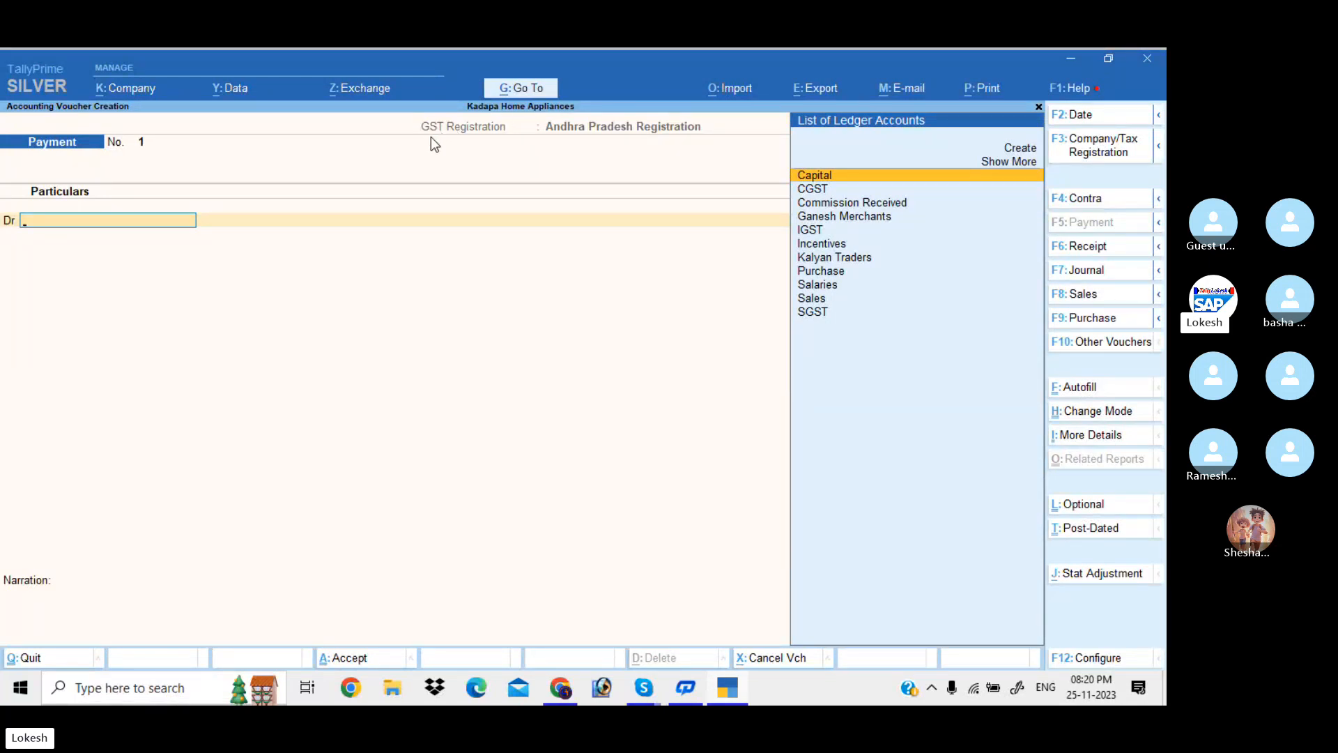
pyautogui.click(1084, 246)
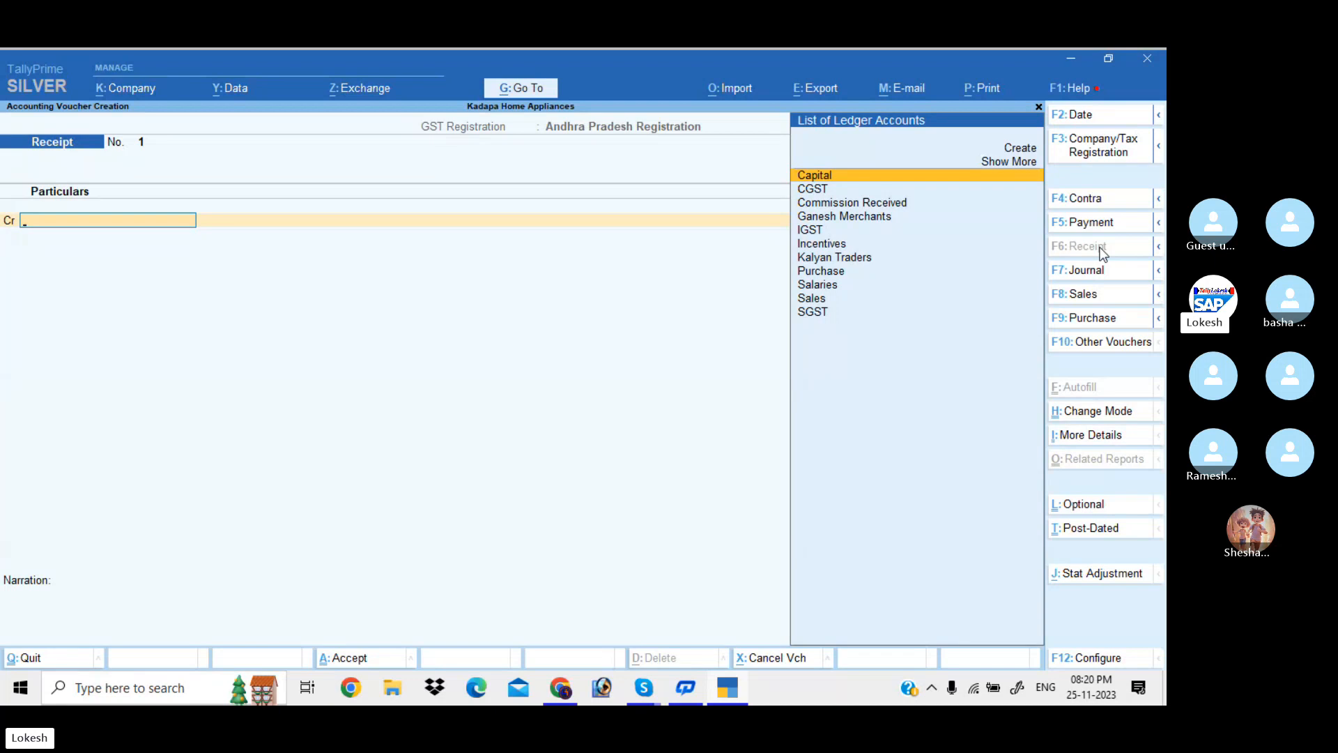
pyautogui.click(1101, 224)
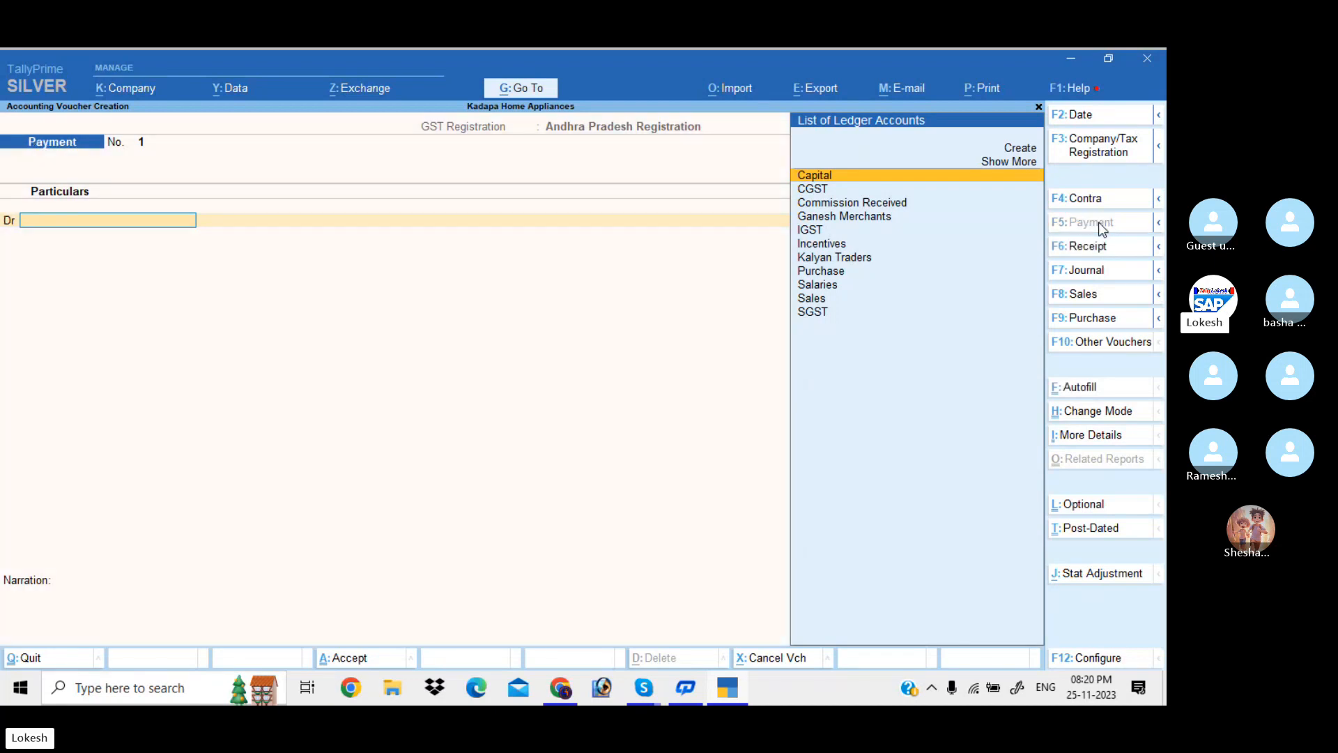
pyautogui.click(1096, 248)
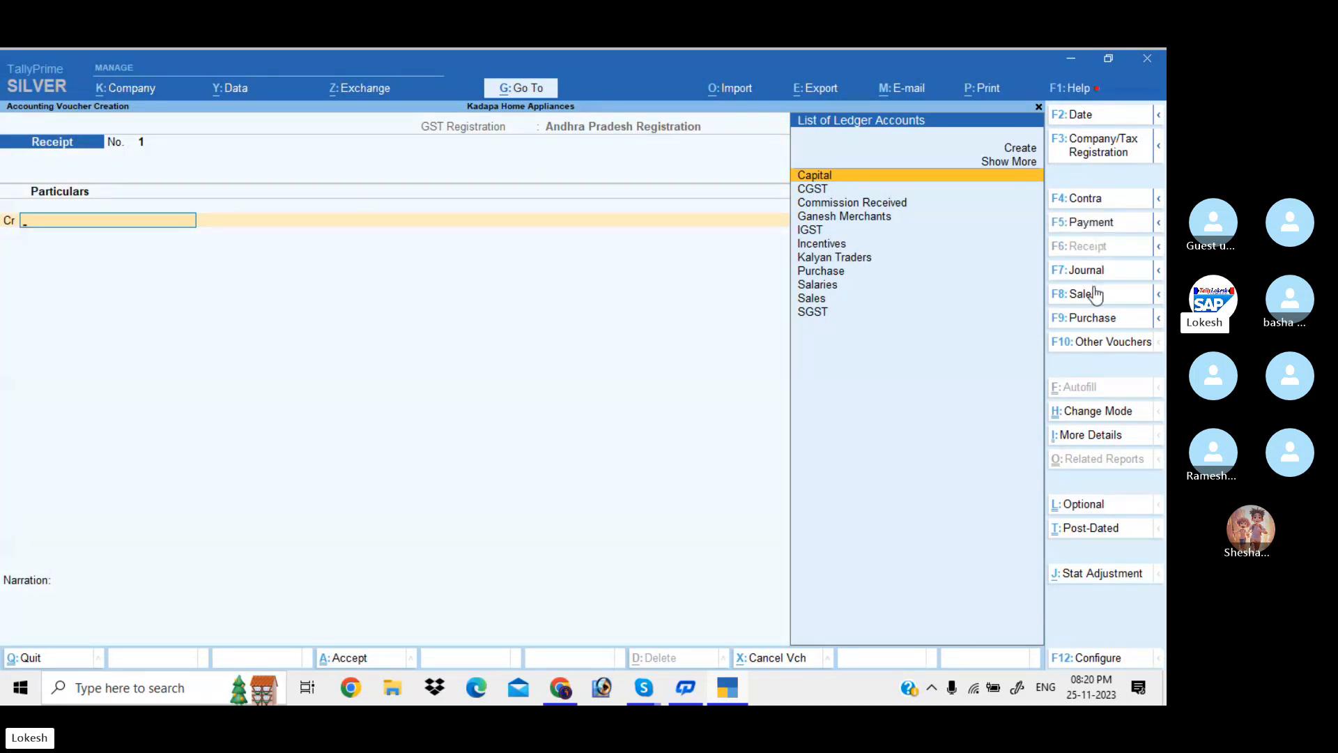
pyautogui.click(1094, 275)
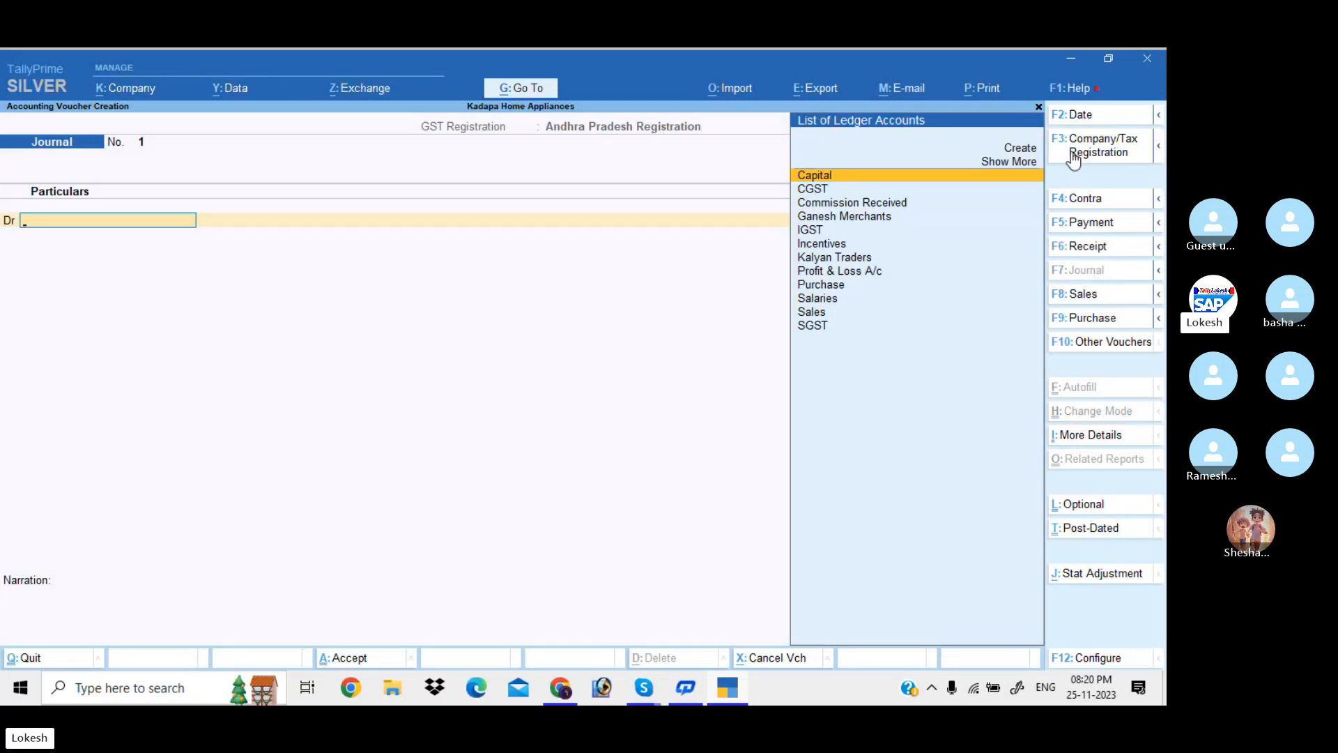
# Select Andhra Pradesh Registration as the voucher's GST registration
pyautogui.click(1116, 153)
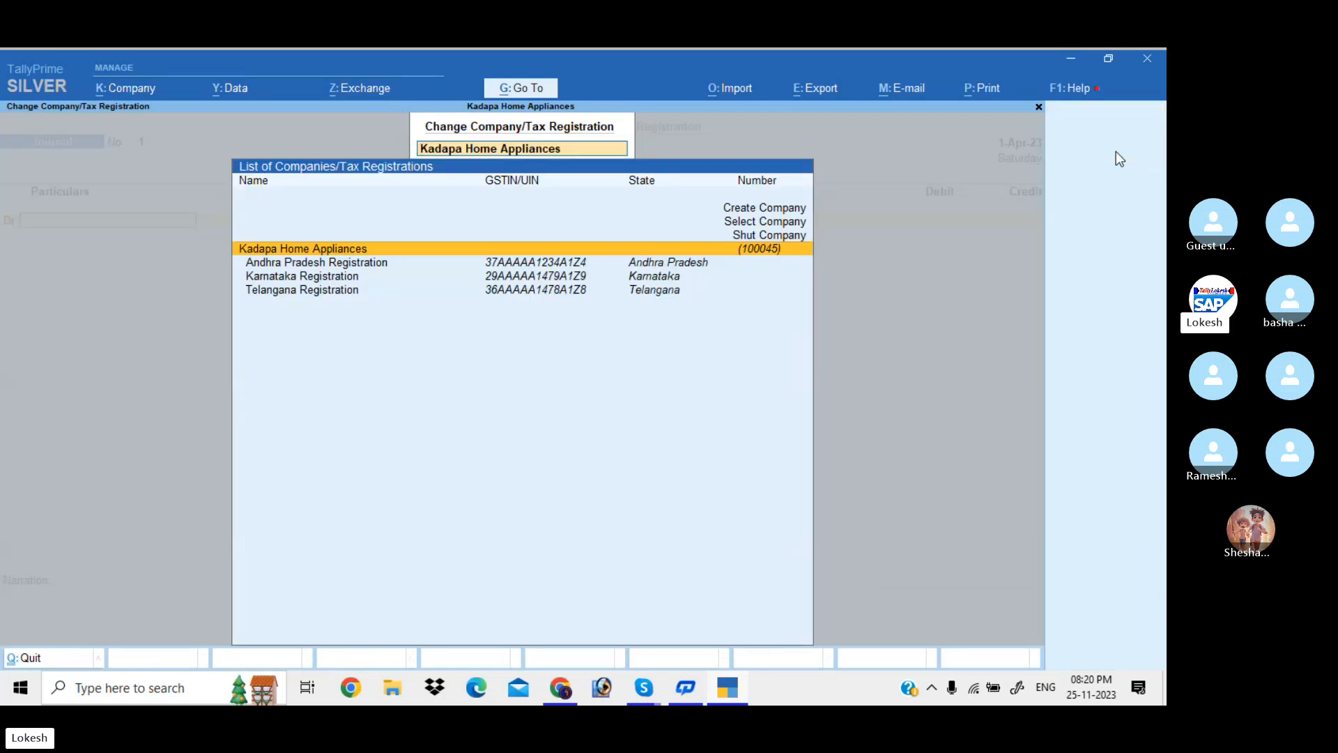
pyautogui.press('Down')
pyautogui.press('Down')
pyautogui.press('Down')
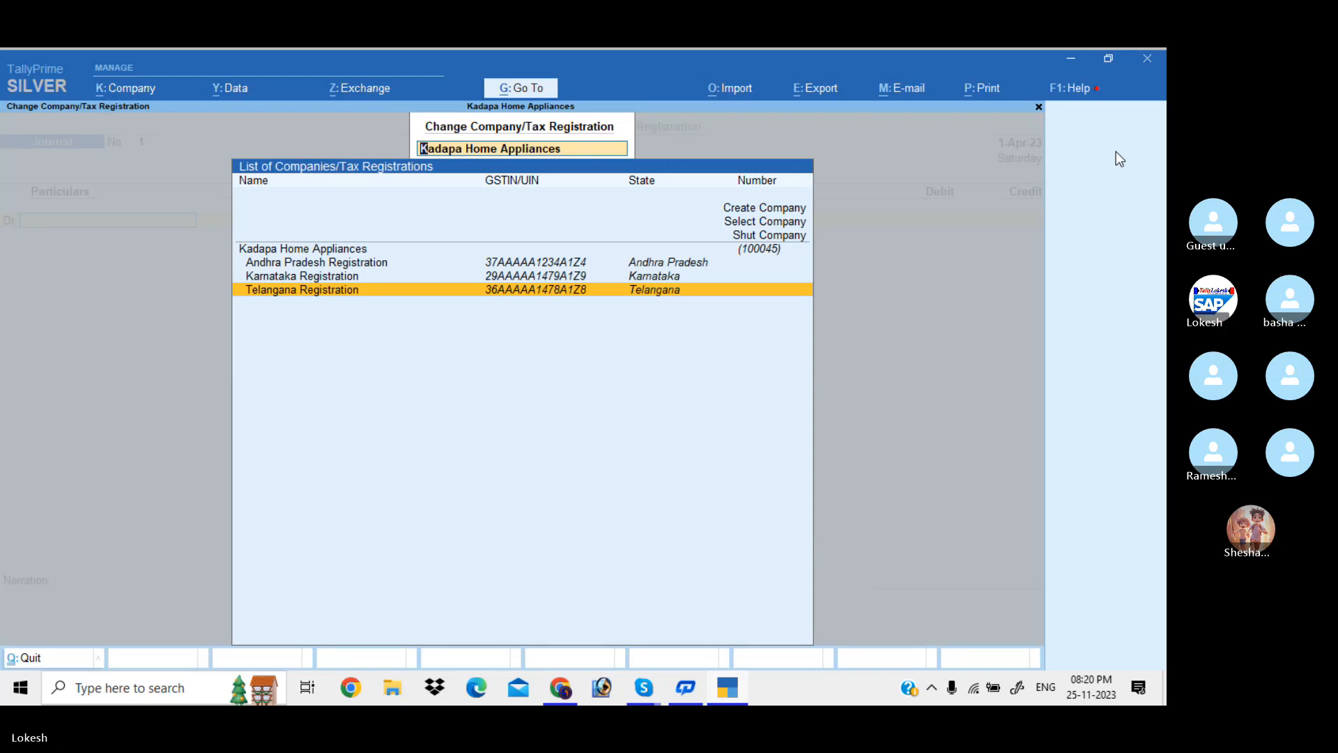
pyautogui.press('Up')
pyautogui.press('Up')
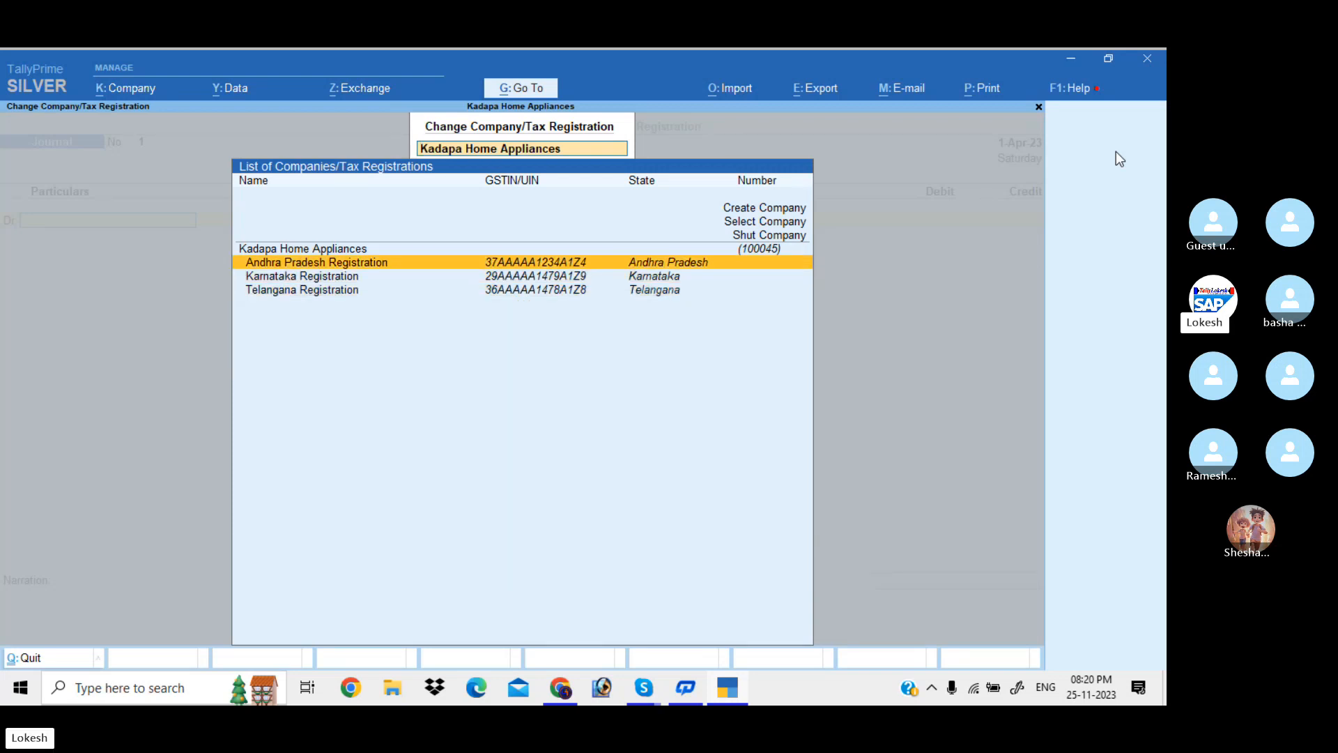
pyautogui.press('Return')
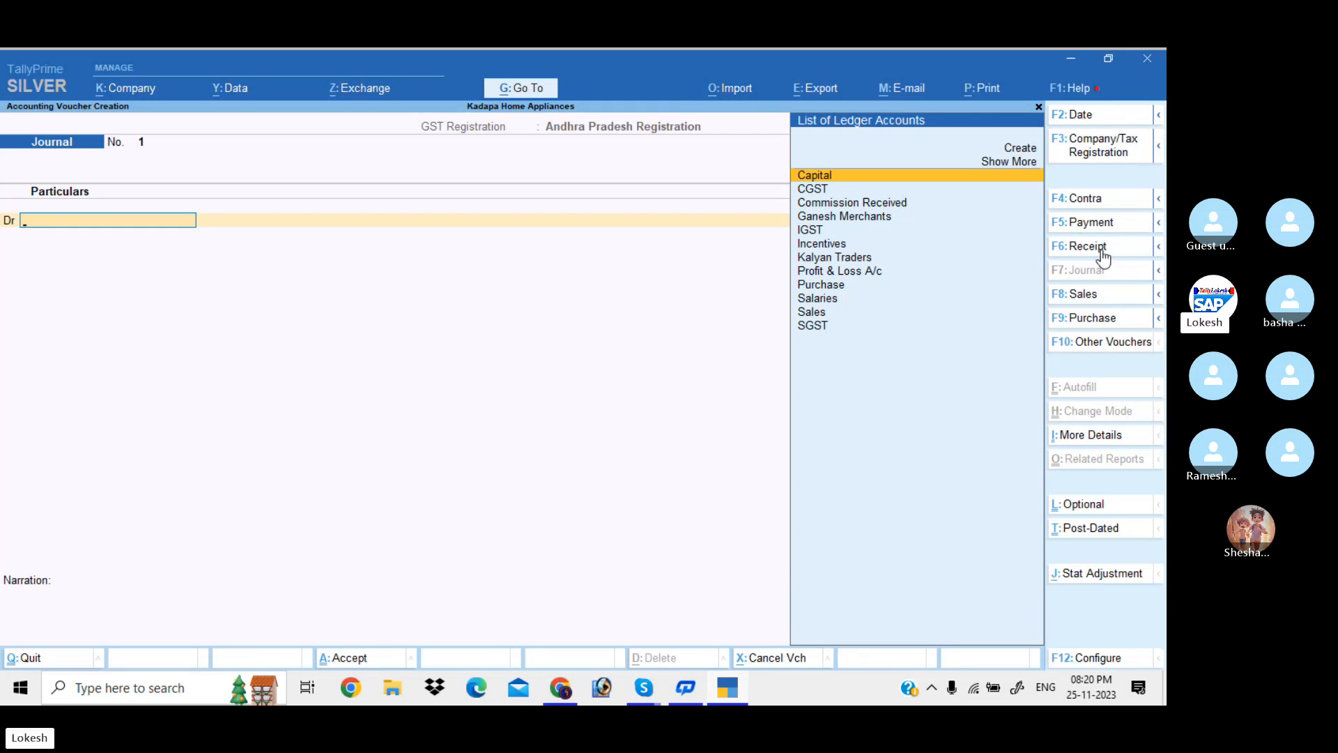
# Enter Receipt No. 1 crediting Capital and debiting Cash 2,00,000 each, and accept it
pyautogui.click(1101, 247)
pyautogui.press('Return')
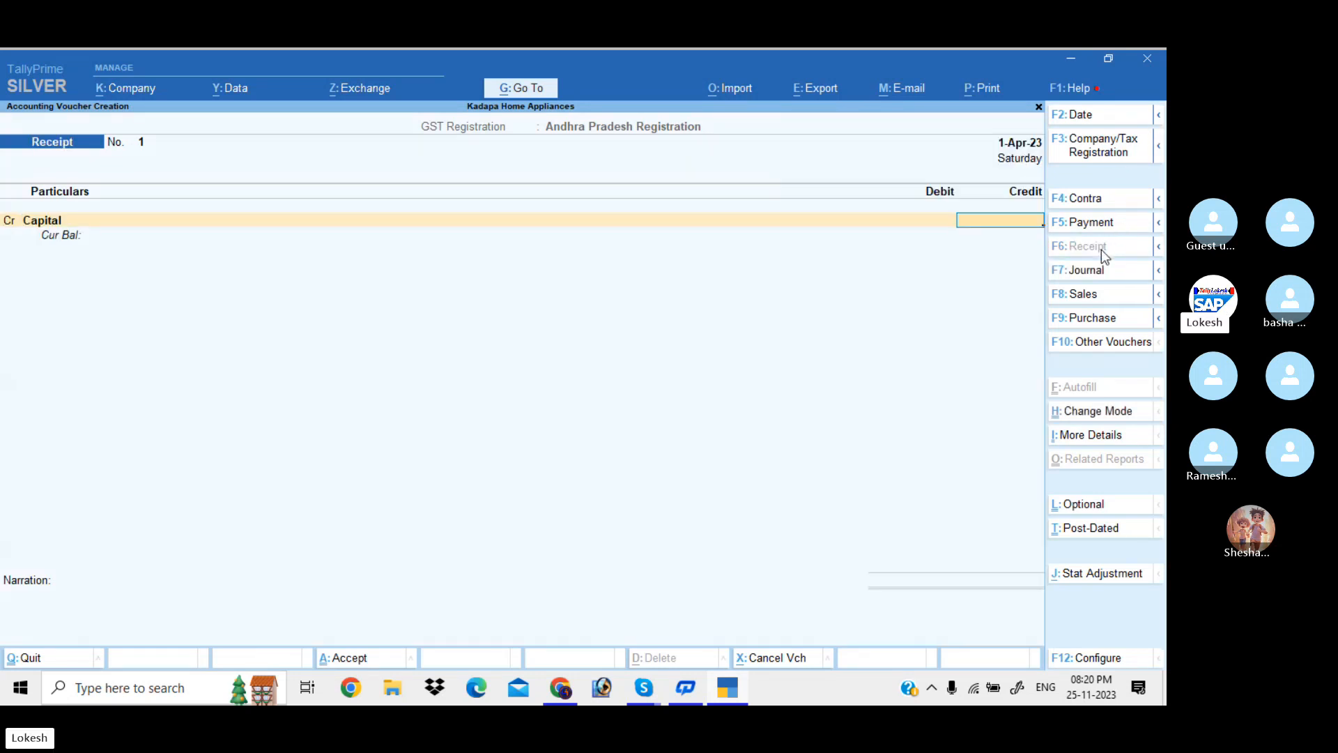
pyautogui.write('200000')
pyautogui.press('Return')
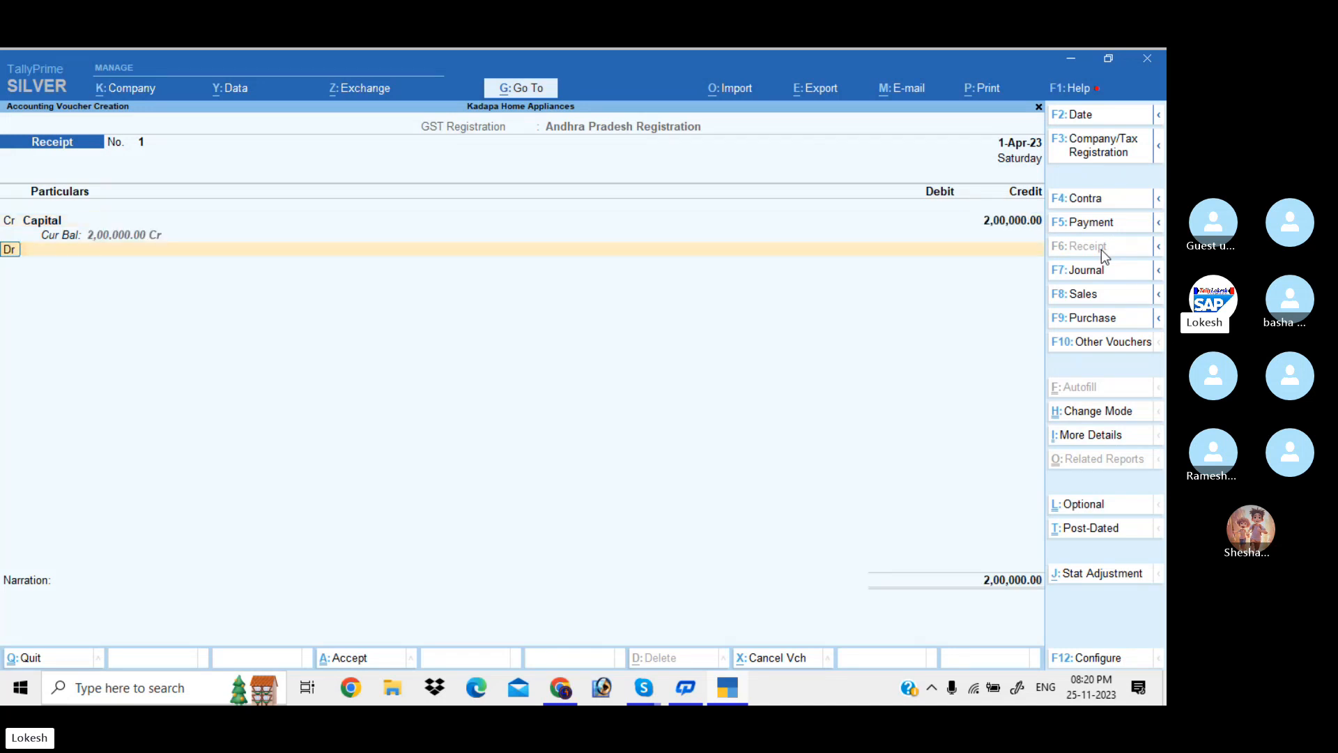
pyautogui.press('Down')
pyautogui.press('Return')
pyautogui.press('Return')
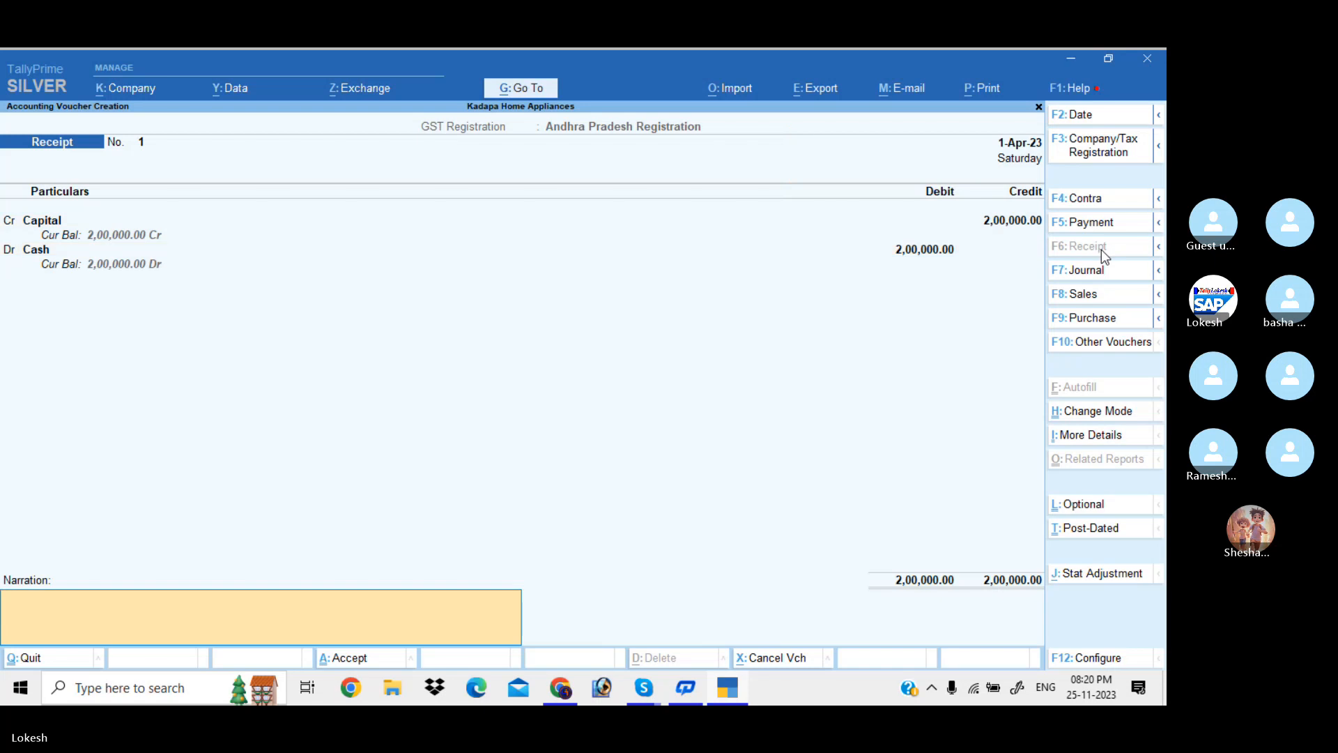
pyautogui.press('Return')
pyautogui.press('Return')
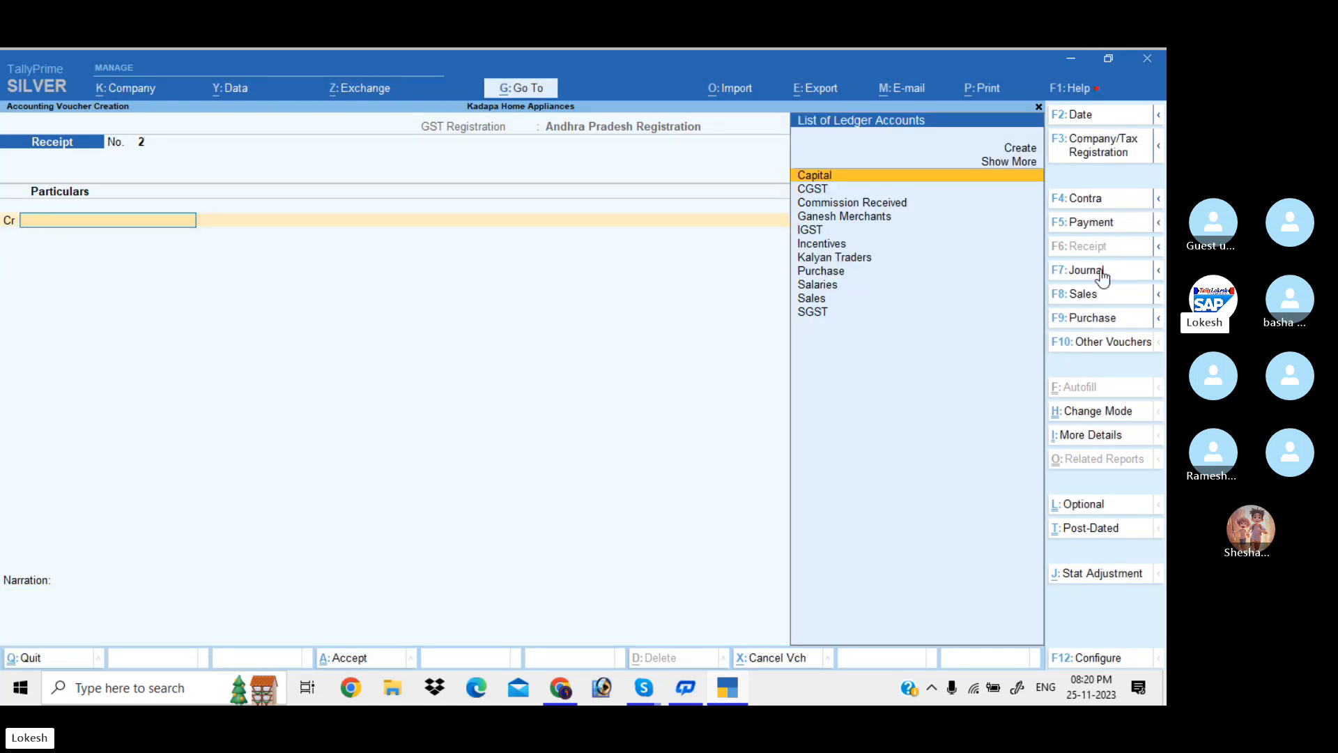
# Start an F9 purchase voucher with supplier Kalyan Traders and the Purchase ledger
pyautogui.press('F9')
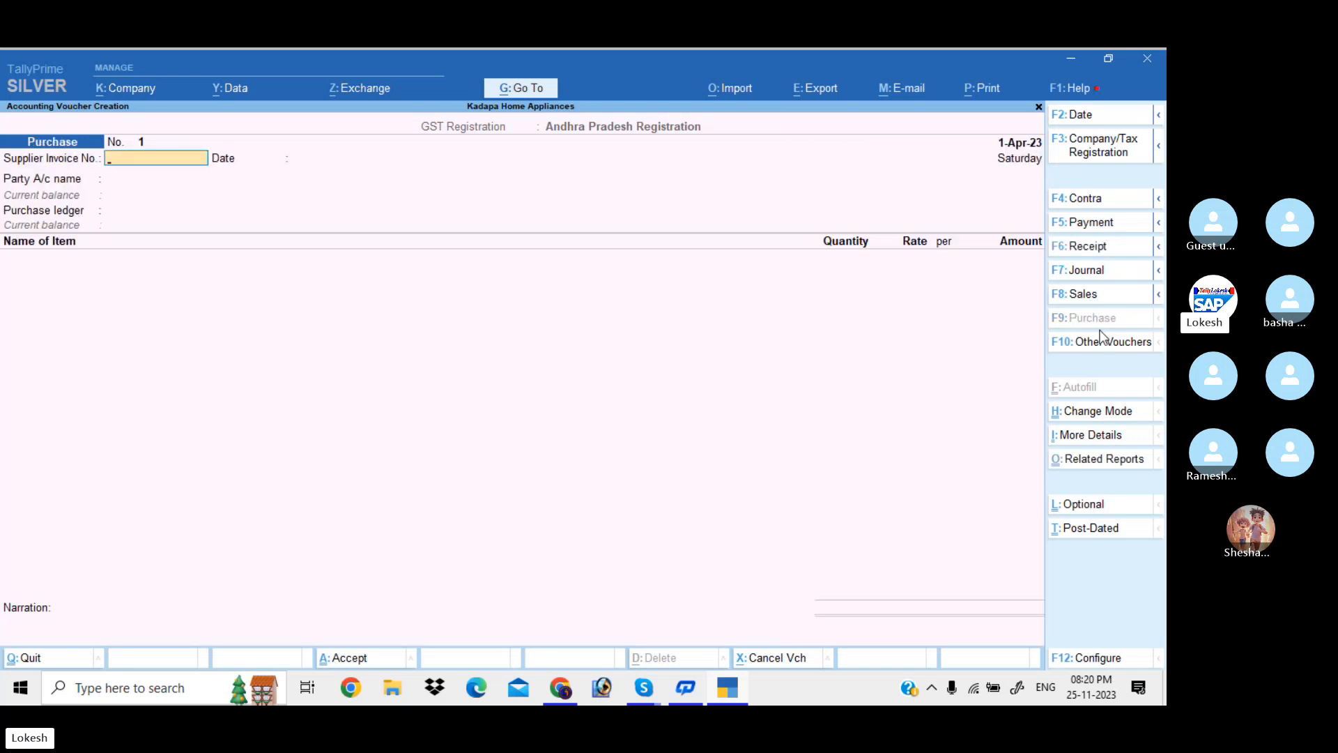
pyautogui.press('Return')
pyautogui.press('Return')
pyautogui.press('Down')
pyautogui.press('Down')
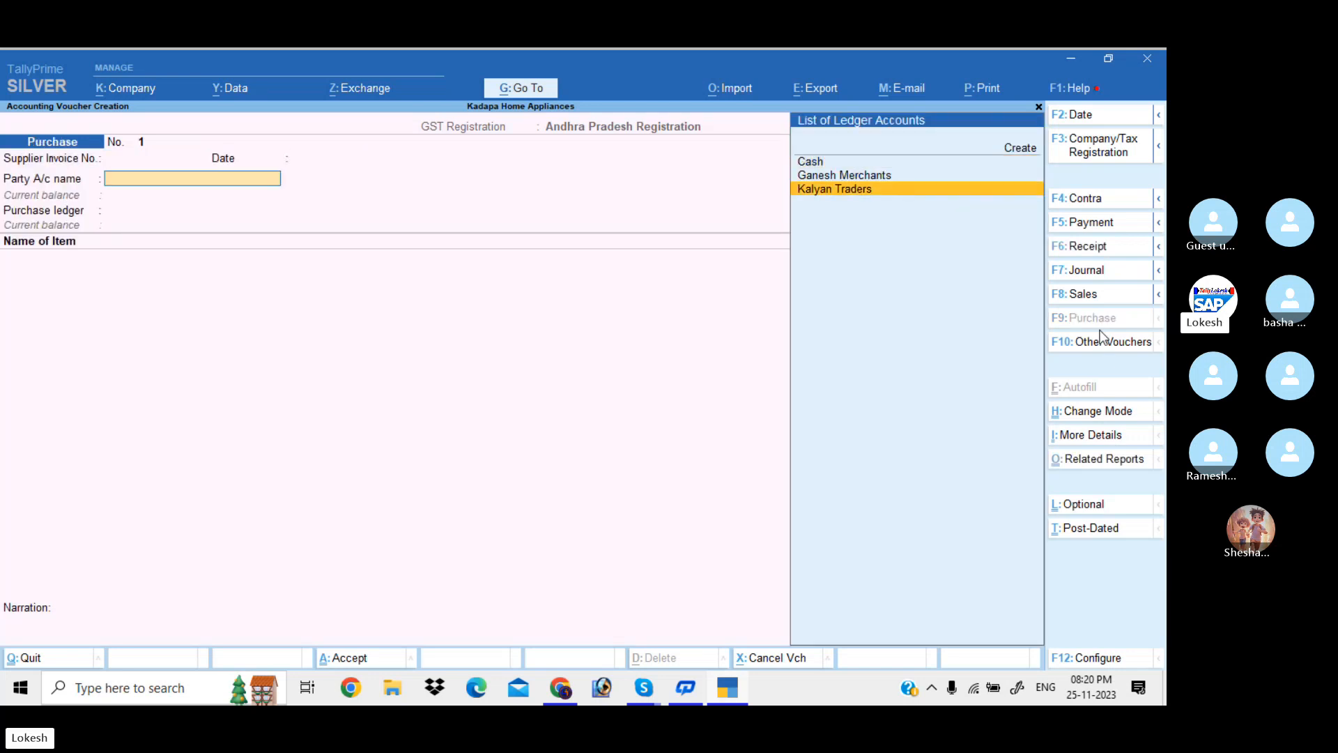
pyautogui.press('Return')
pyautogui.press('Return')
pyautogui.press('Return')
pyautogui.press('Return')
pyautogui.press('Return')
pyautogui.press('Return')
pyautogui.press('Return')
pyautogui.press('Return')
pyautogui.press('Return')
pyautogui.press('Return')
pyautogui.press('Return')
pyautogui.press('Return')
pyautogui.press('Return')
pyautogui.press('Return')
pyautogui.press('Return')
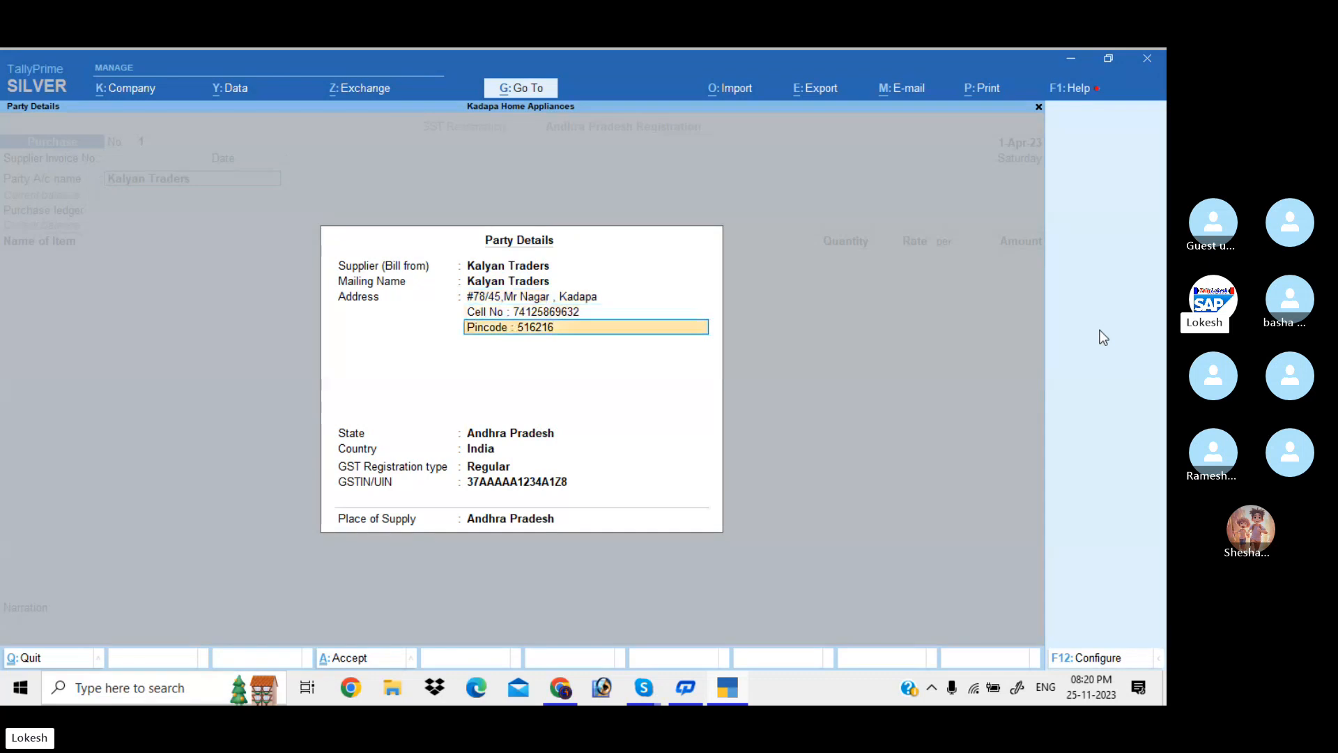
pyautogui.press('Return')
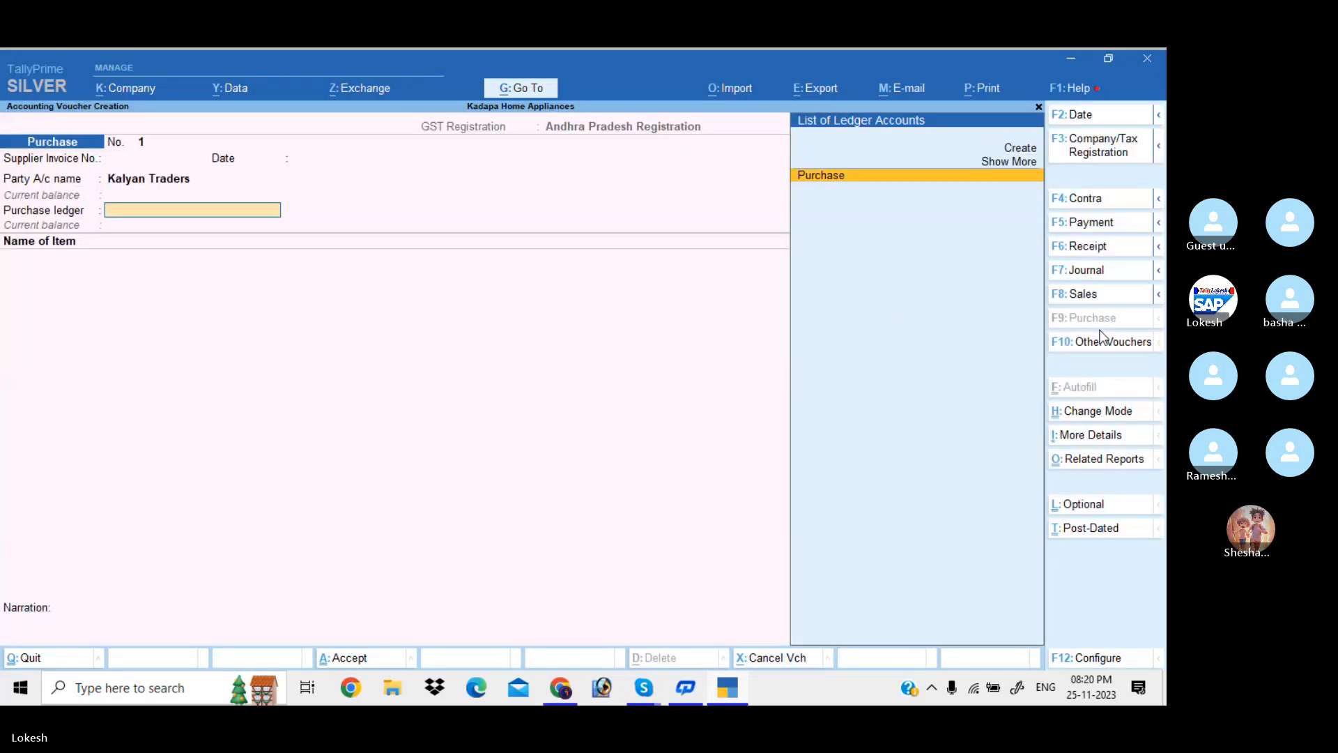
pyautogui.press('Return')
pyautogui.write('S')
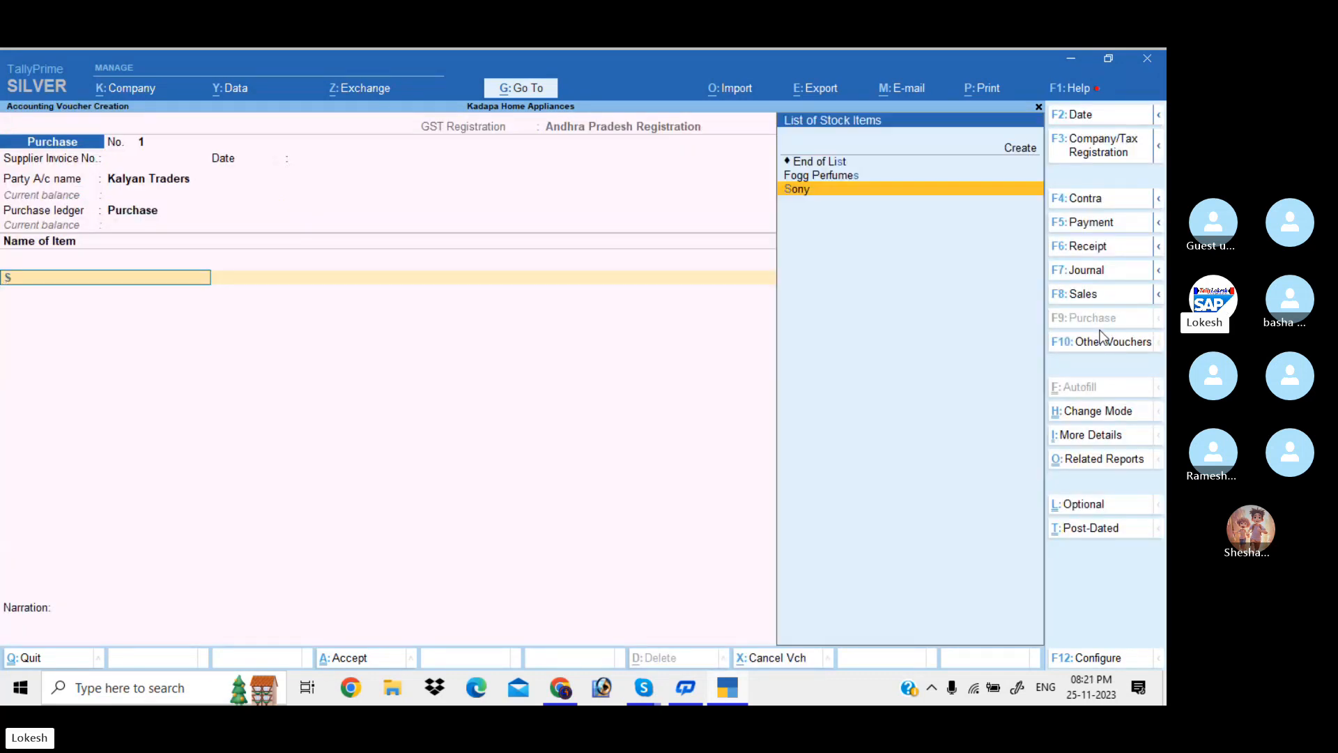
pyautogui.press('Return')
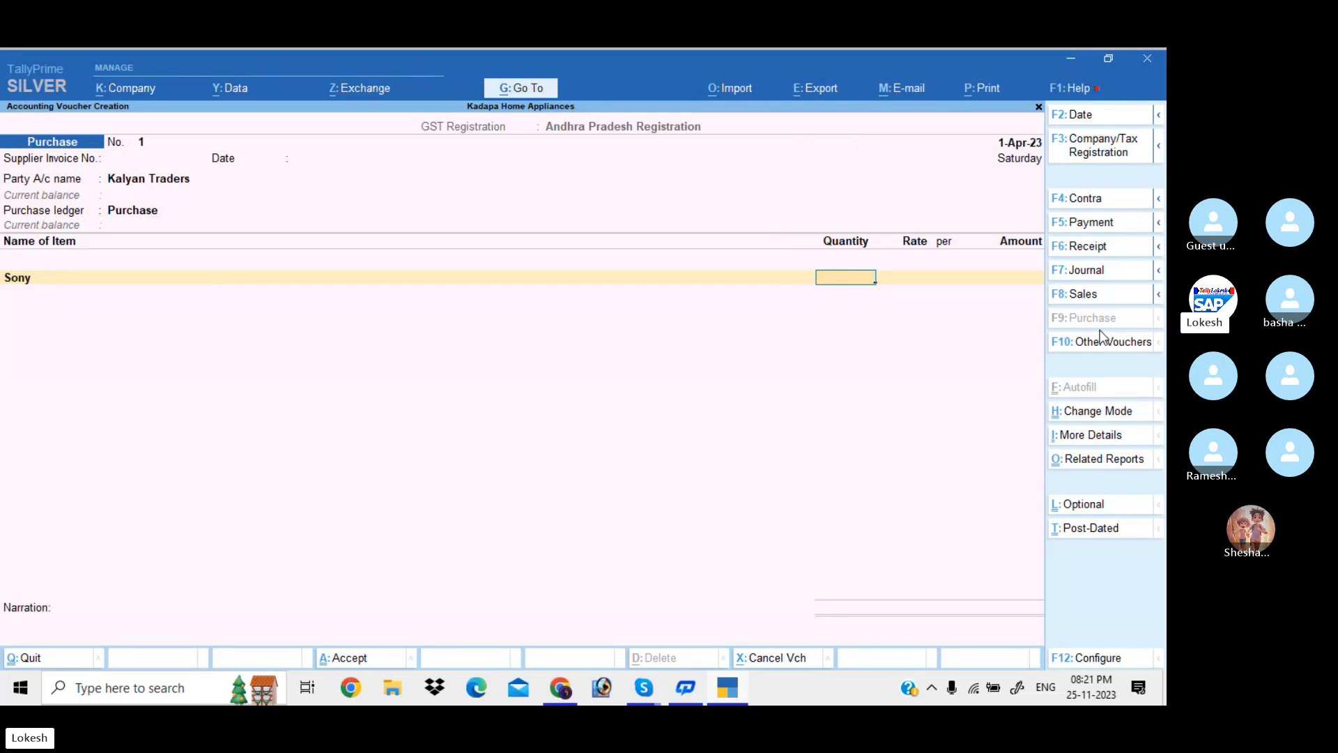
# Add Sony at 20 × 10,000 and Lg Water Heater at 15 × 1,000
pyautogui.write('20')
pyautogui.press('Return')
pyautogui.write('10000')
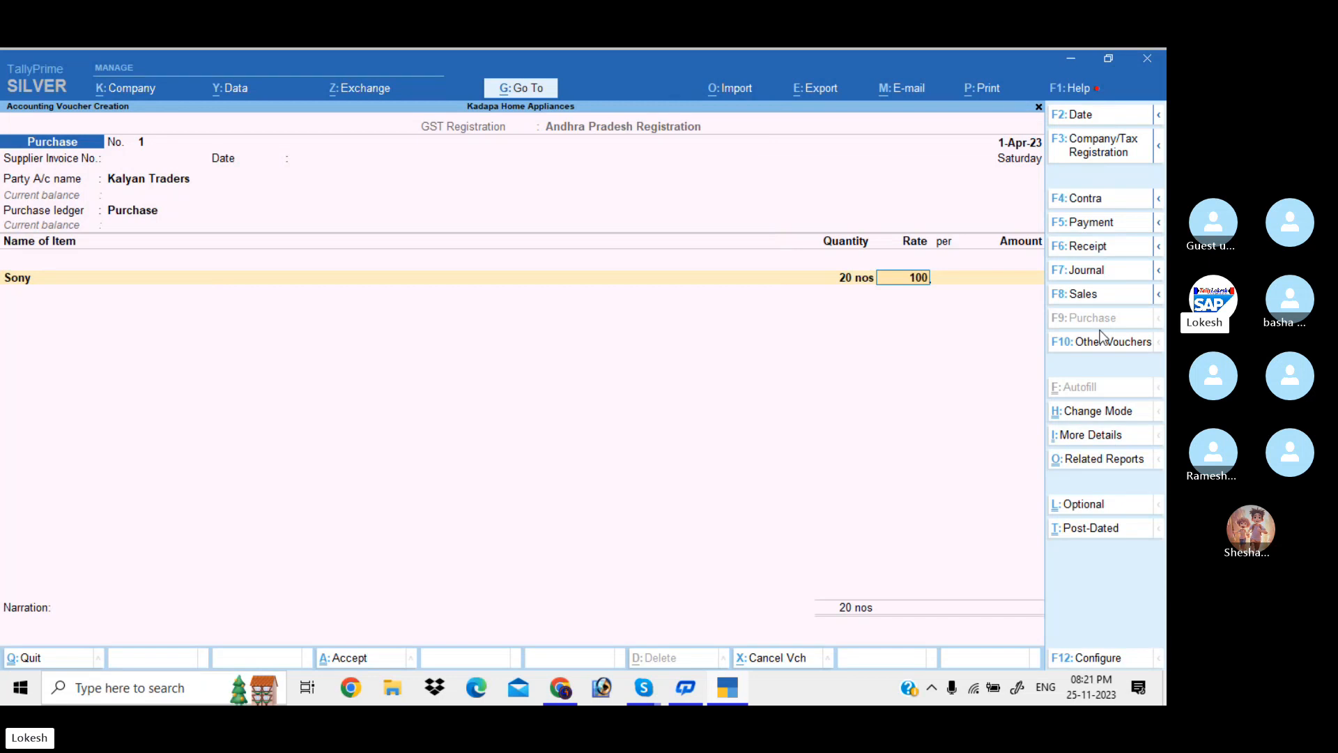
pyautogui.press('Return')
pyautogui.press('Return')
pyautogui.press('Return')
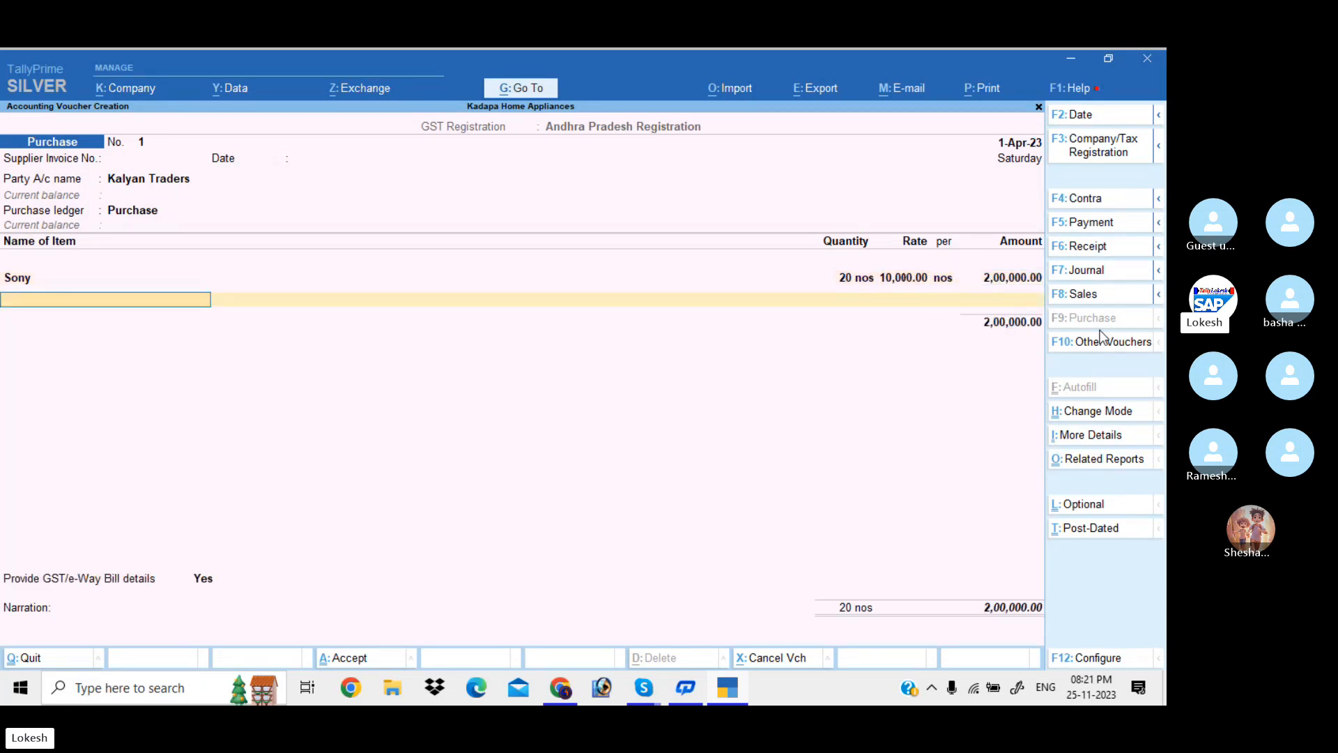
pyautogui.write('lg')
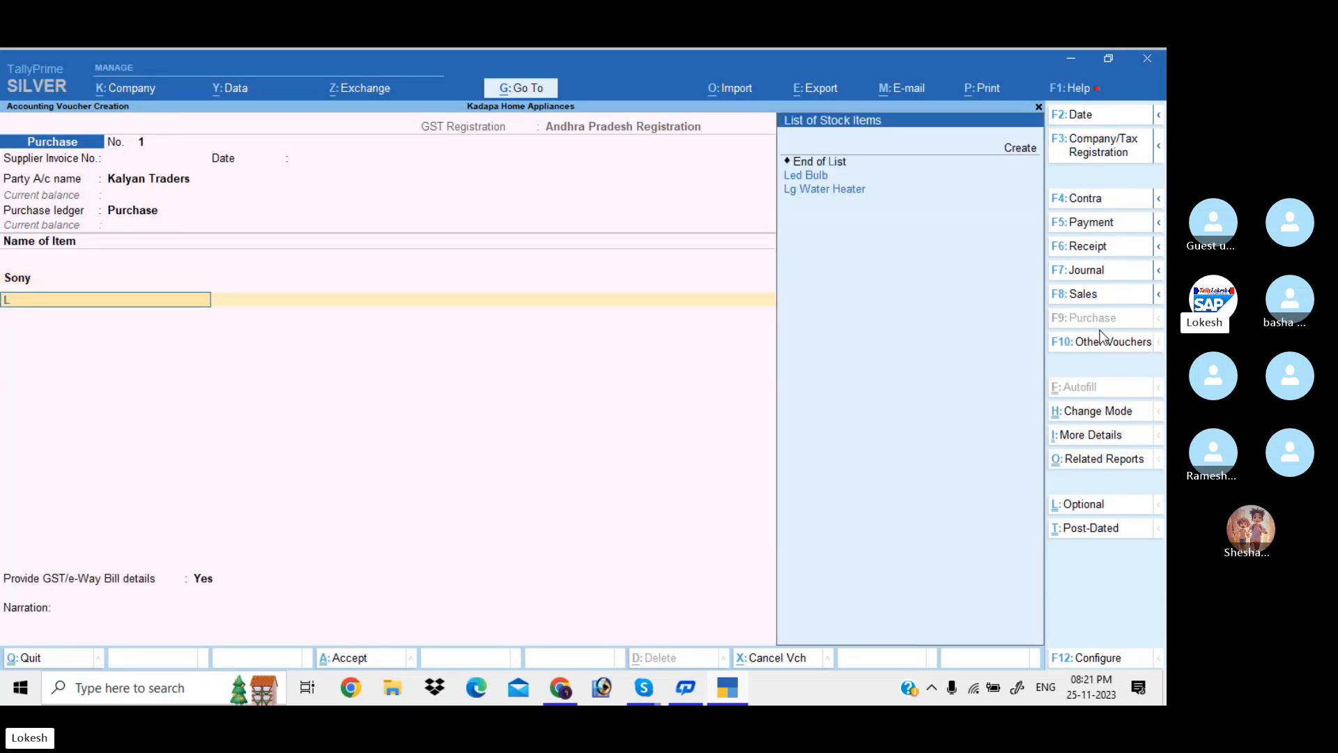
pyautogui.press('Return')
pyautogui.write('15')
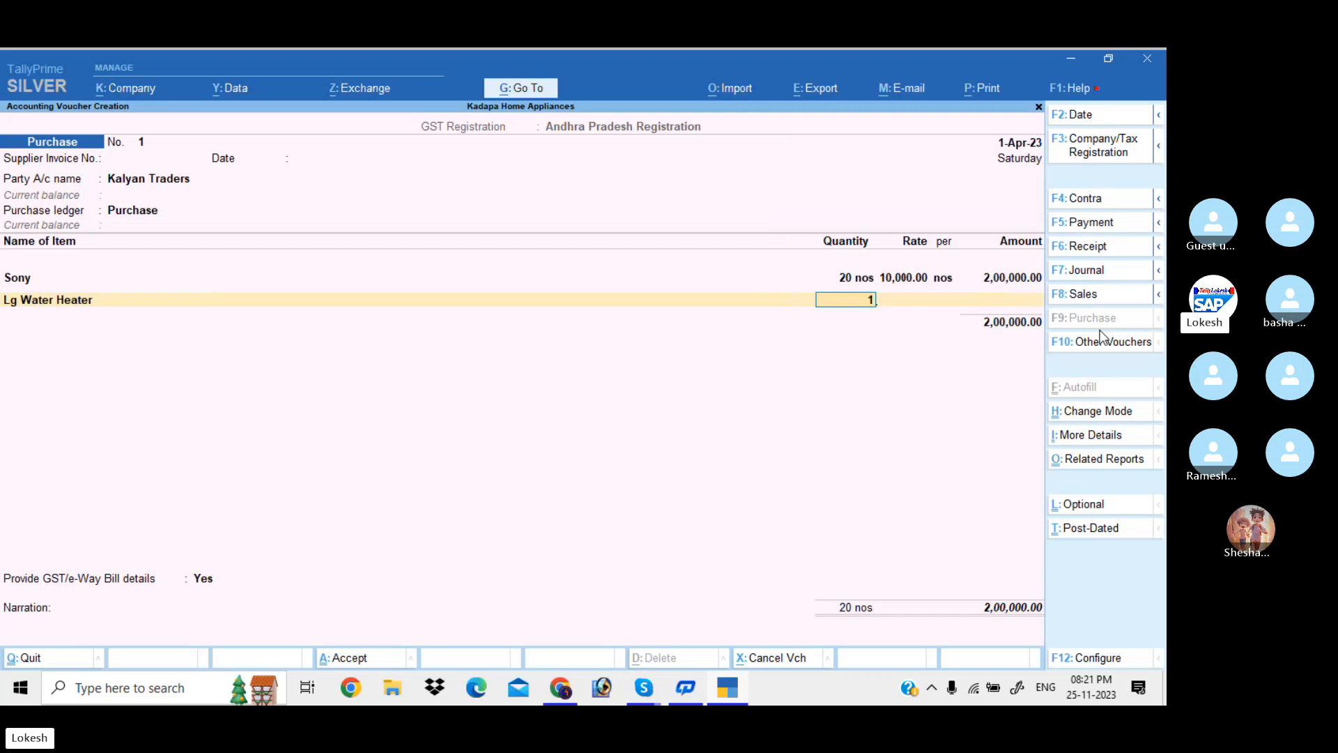
pyautogui.press('Return')
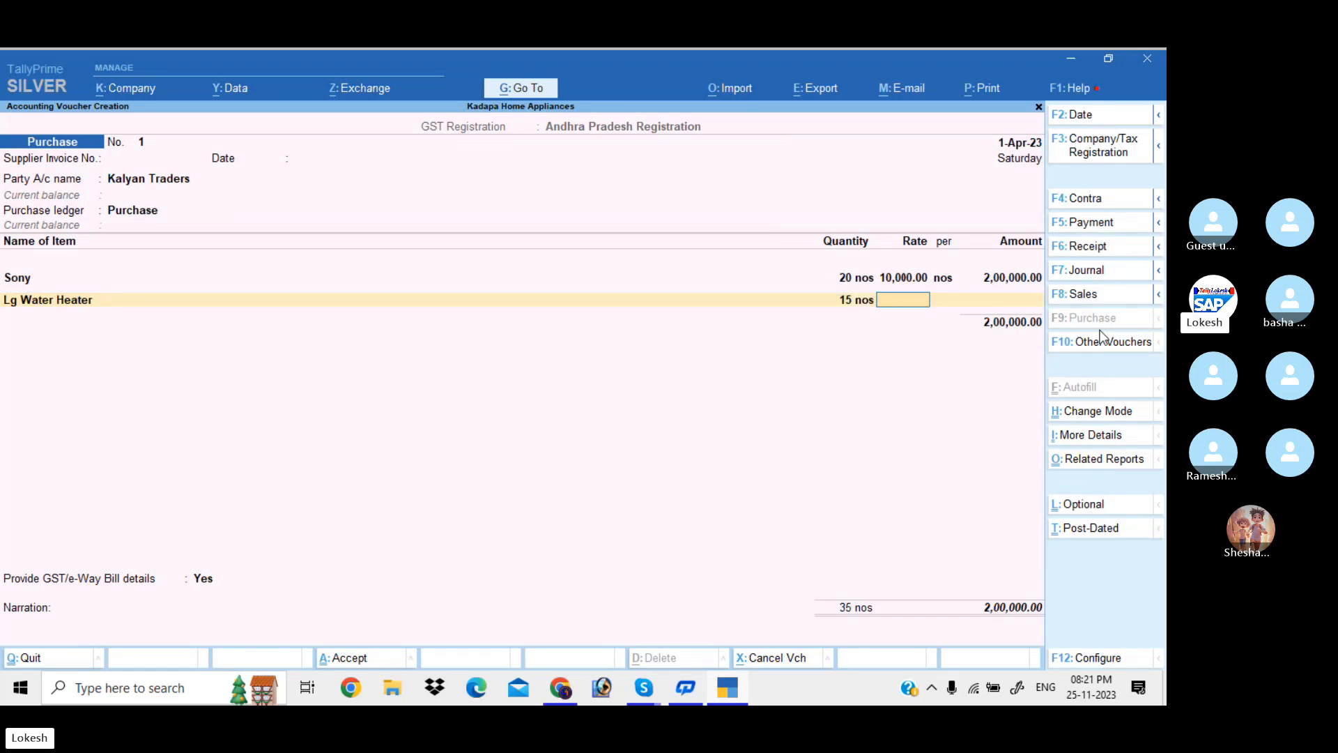
pyautogui.write('1,000')
pyautogui.press('Return')
pyautogui.press('Return')
pyautogui.press('Return')
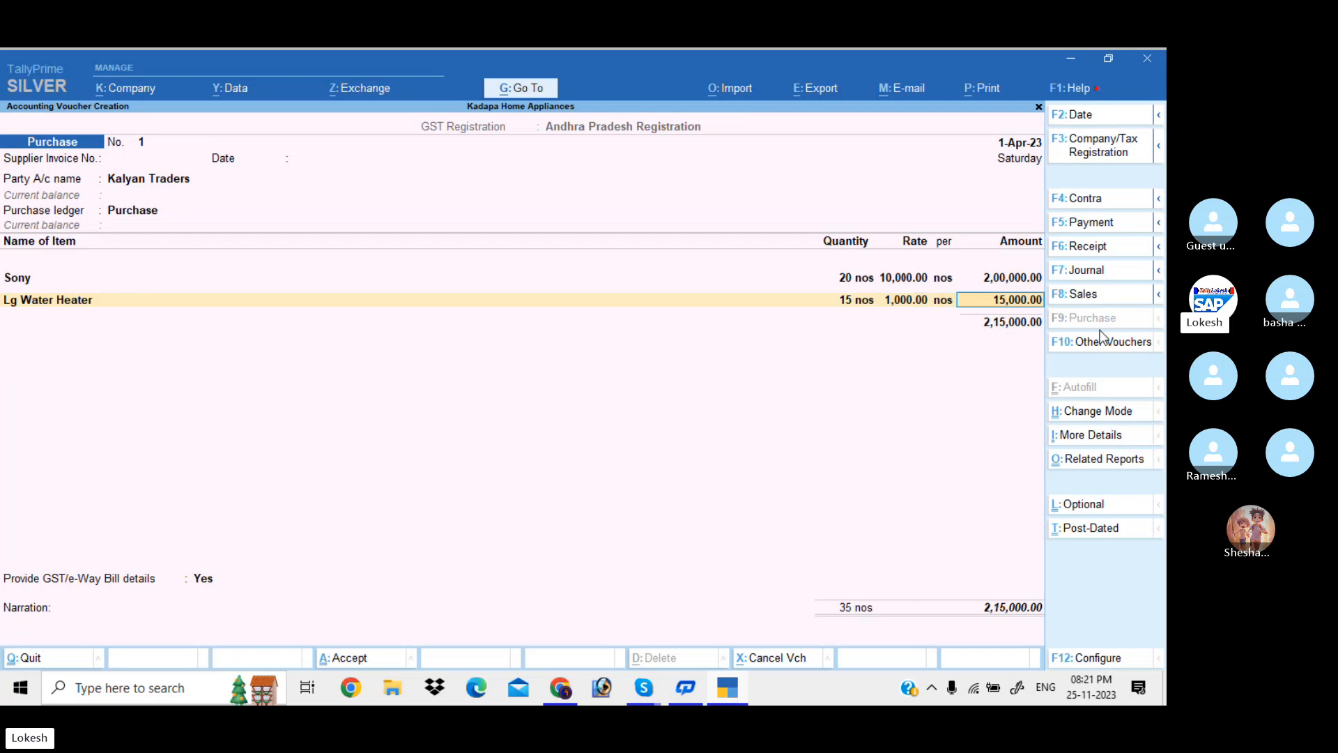
# Add Led Bulb at 25 × 1,500 and Fogg Perfumes at 20 × 300
pyautogui.write('Led')
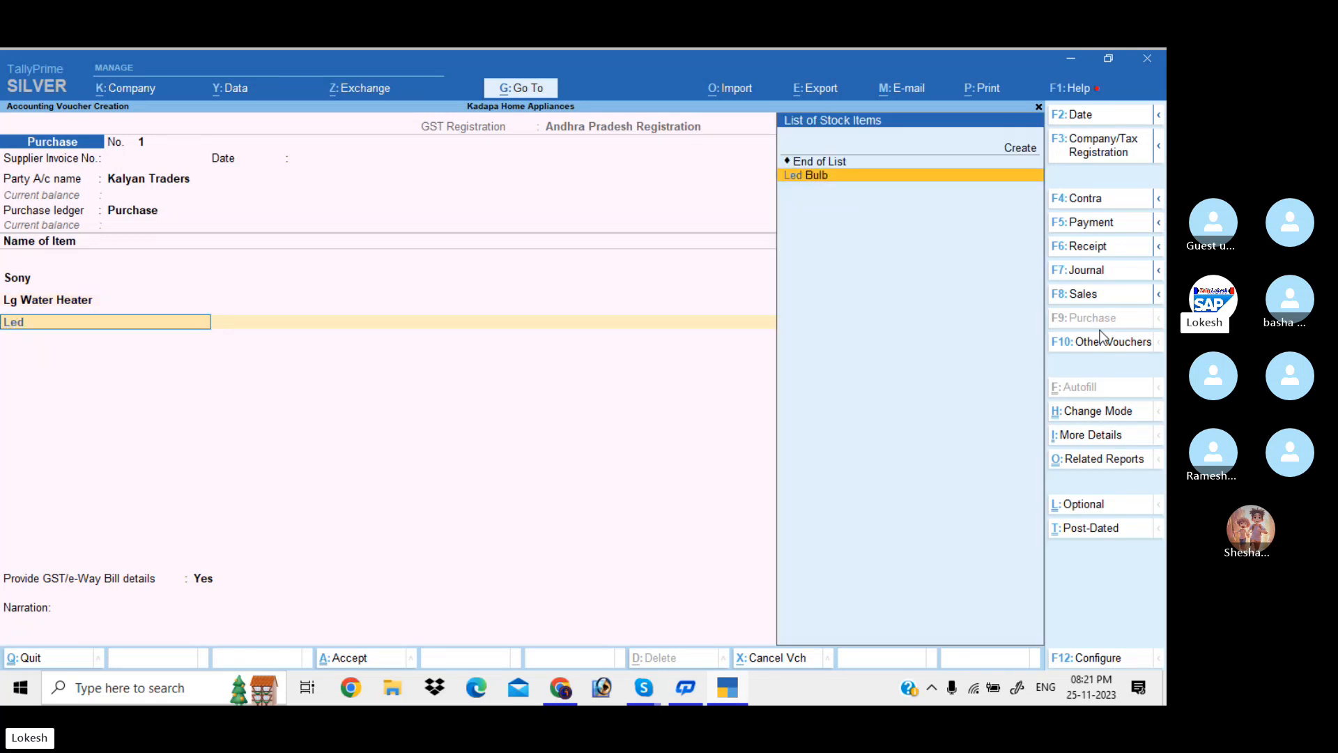
pyautogui.press('Return')
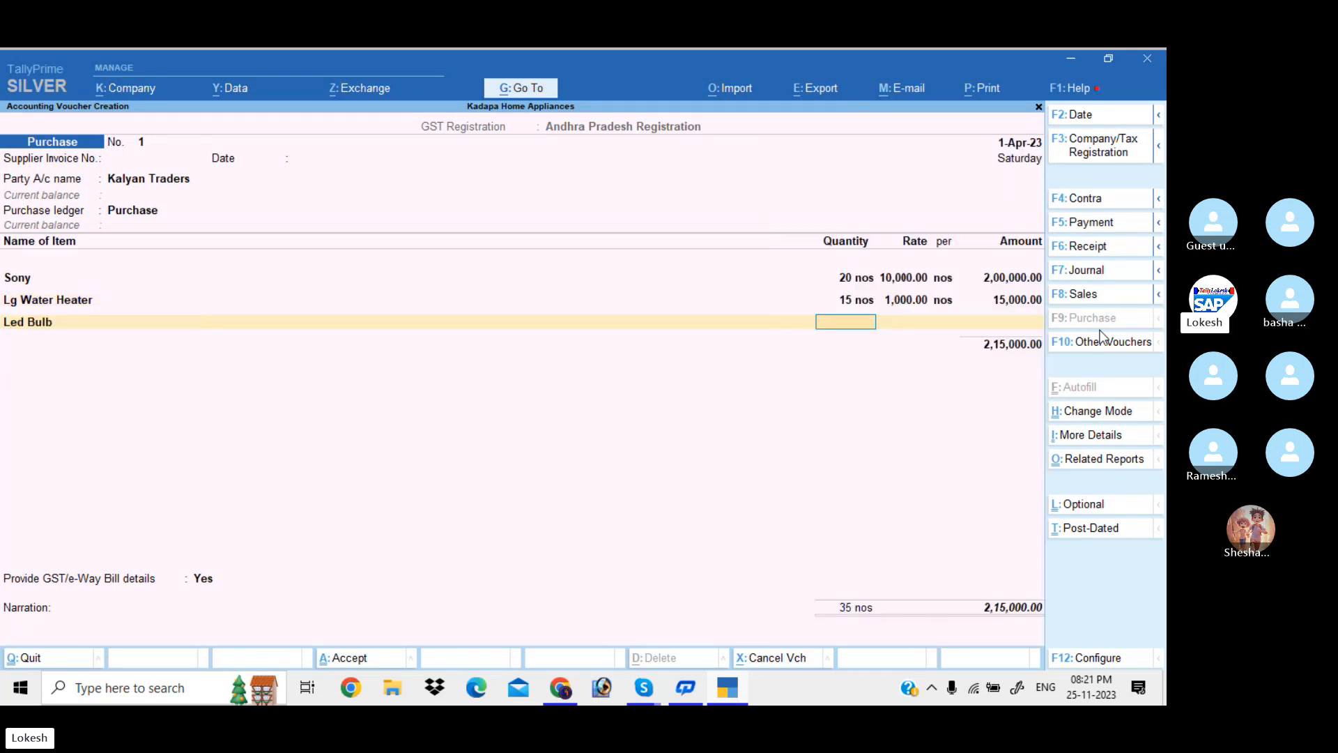
pyautogui.write('25')
pyautogui.press('Return')
pyautogui.press('BackSpace')
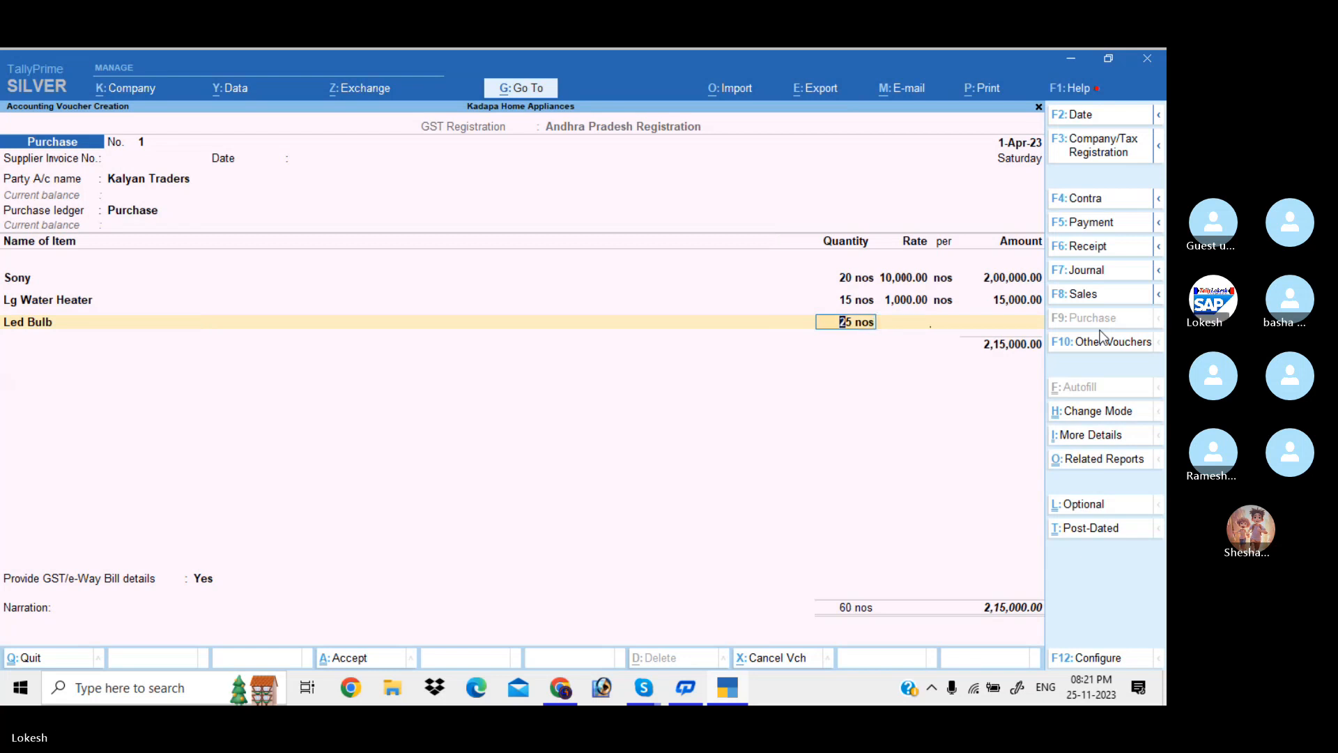
pyautogui.press('Return')
pyautogui.write('1500')
pyautogui.press('Return')
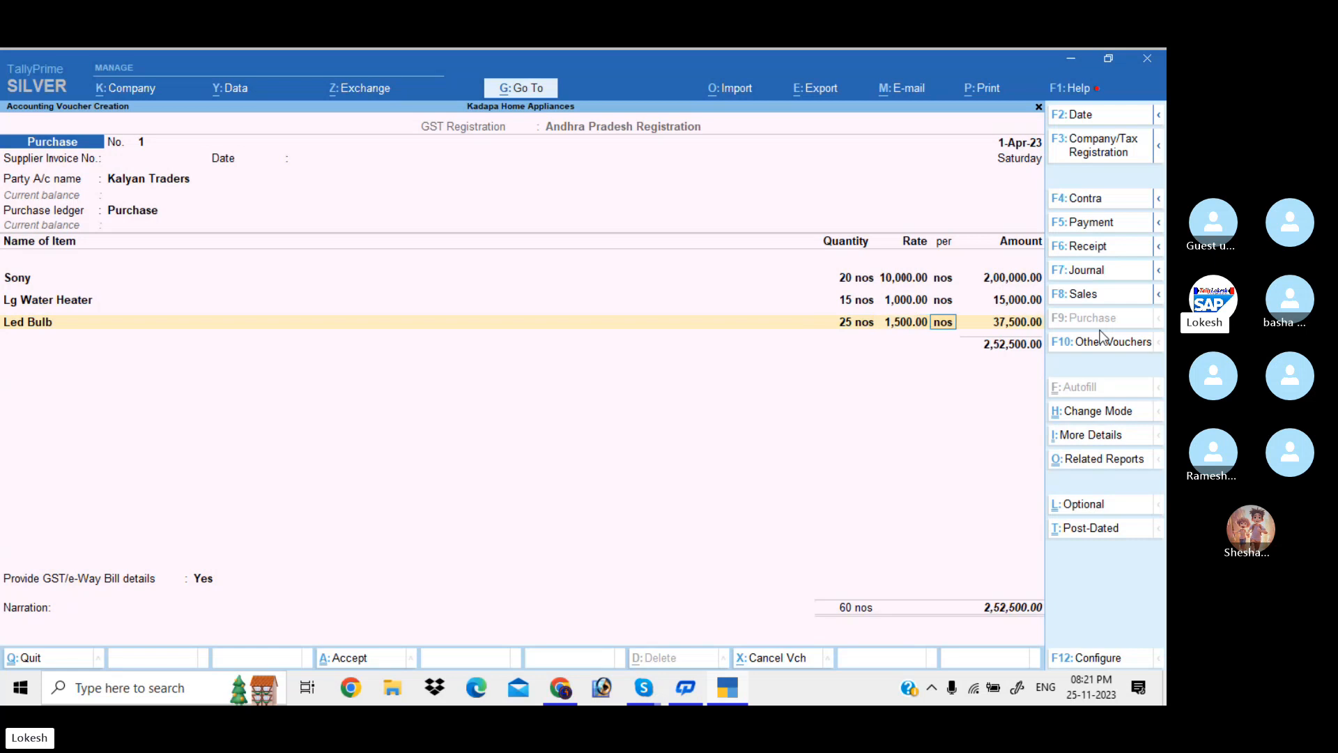
pyautogui.press('Return')
pyautogui.press('Return')
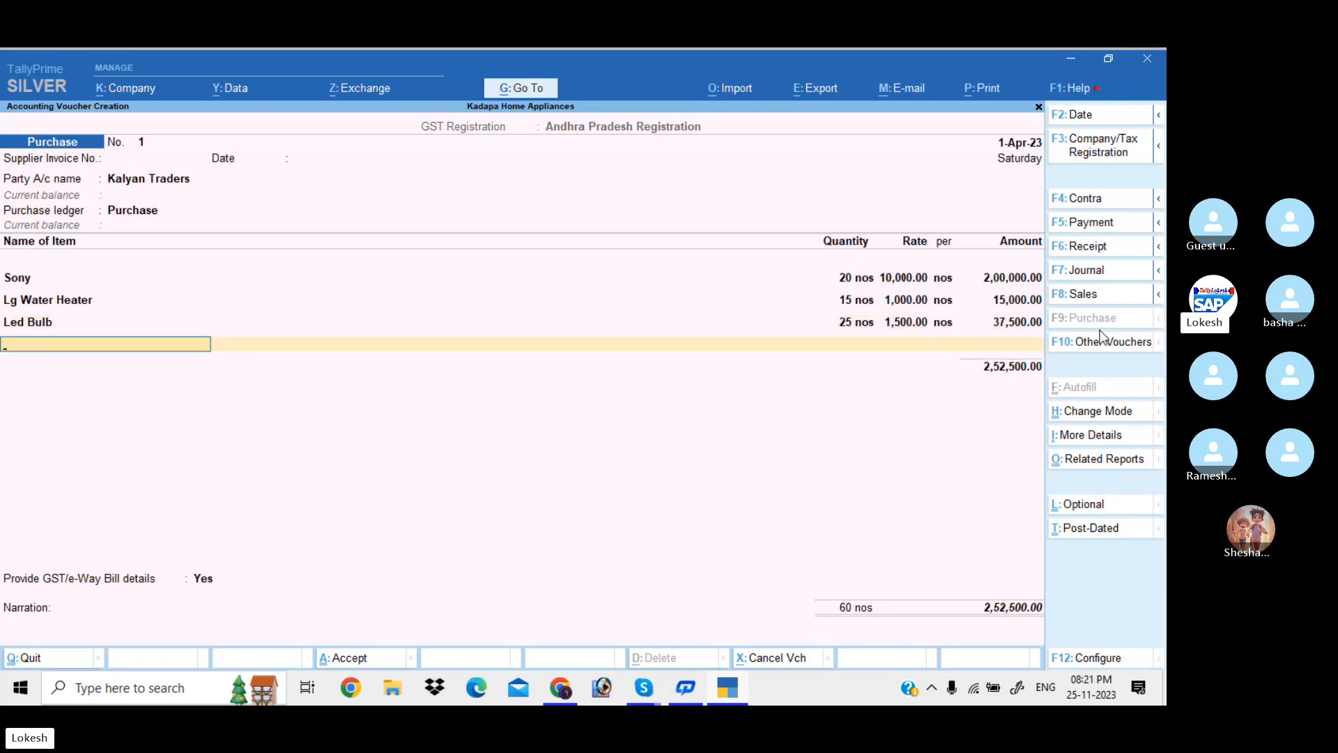
pyautogui.write('f')
pyautogui.press('Return')
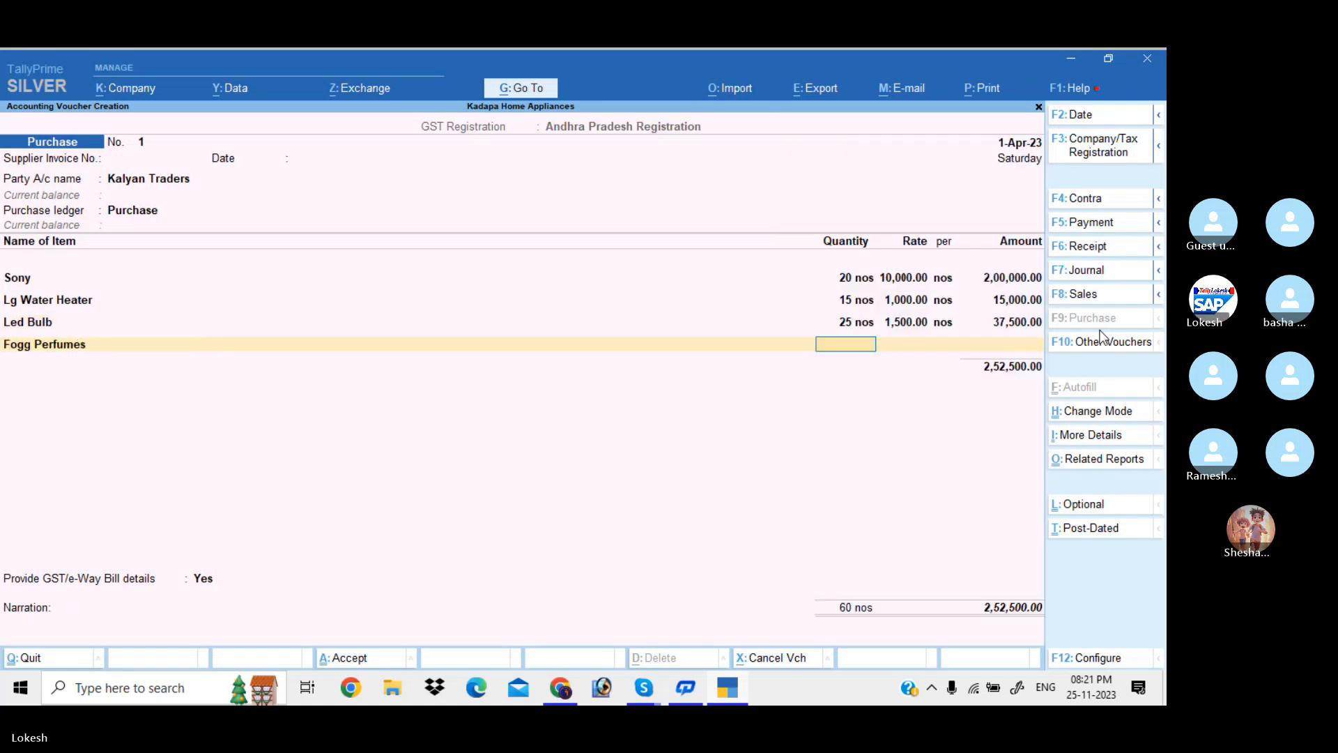
pyautogui.write('20')
pyautogui.press('Return')
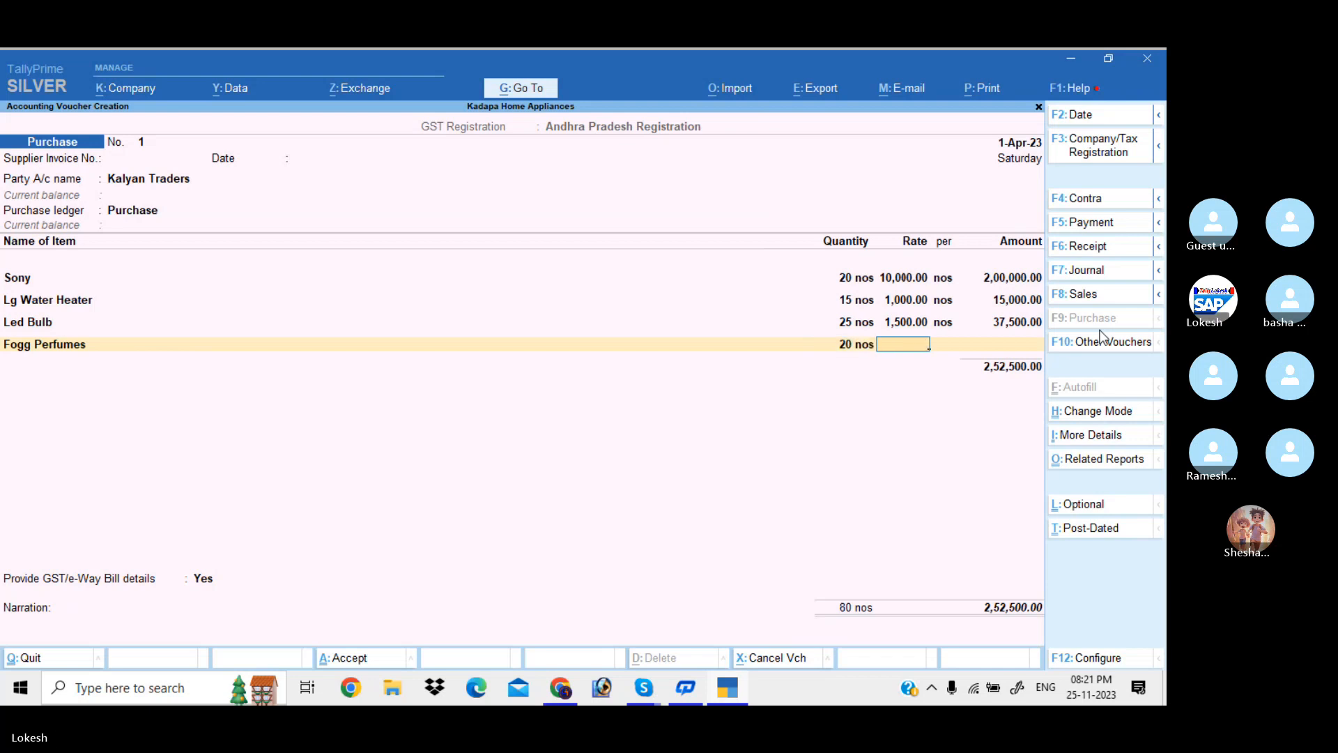
pyautogui.write('300')
pyautogui.press('Return')
pyautogui.press('Return')
pyautogui.press('Return')
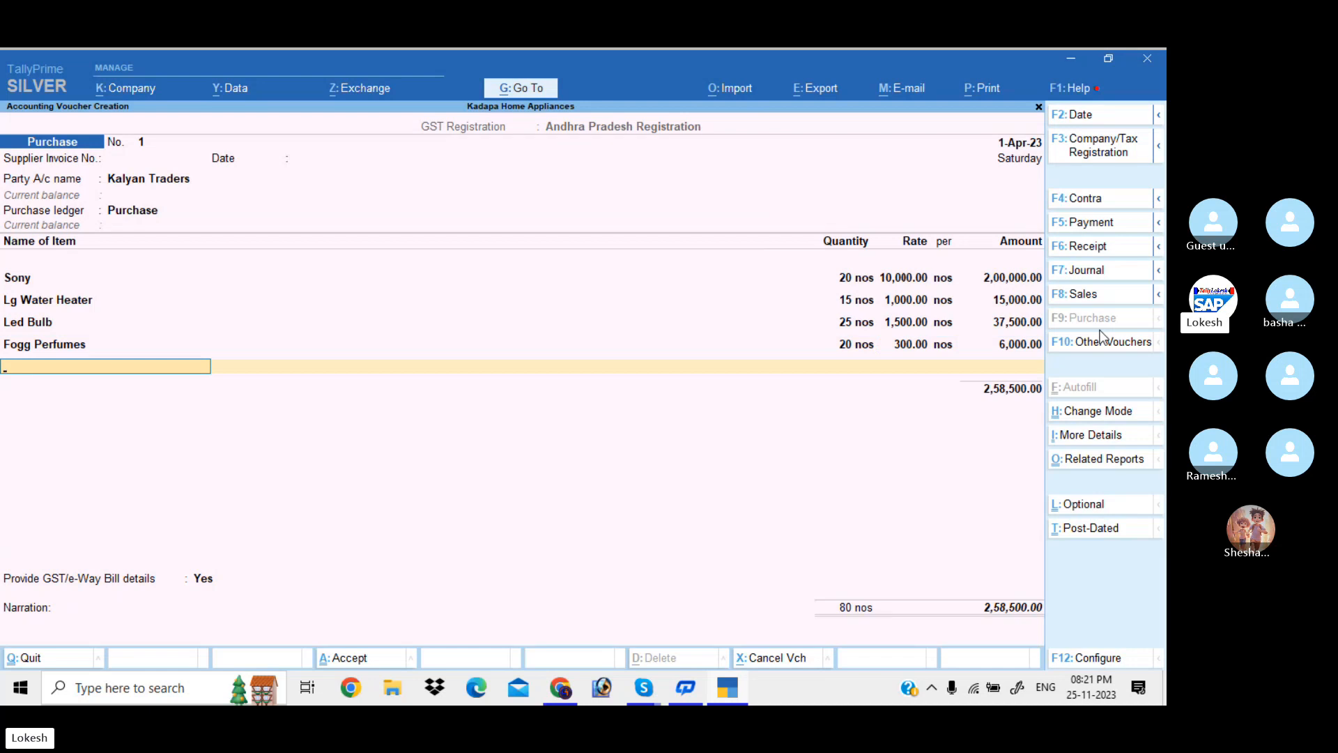
pyautogui.press('Return')
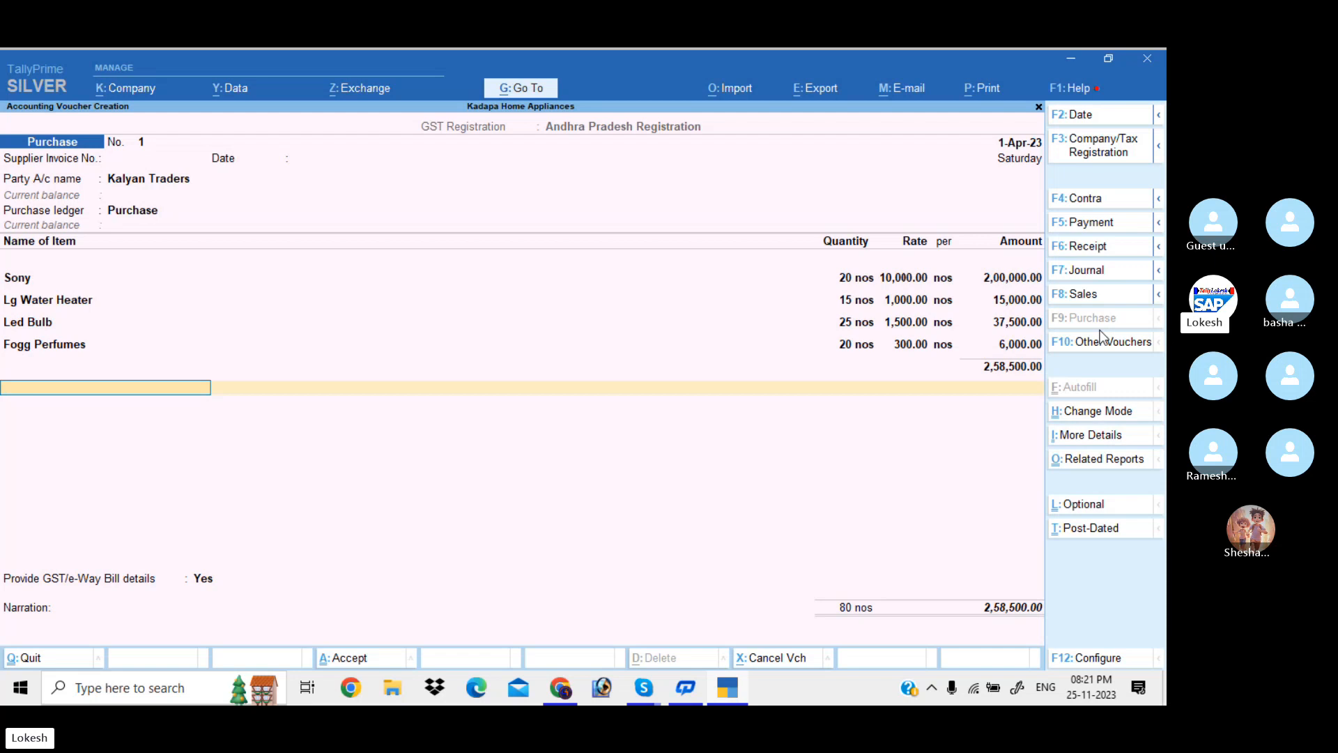
# Add CGST and SGST ledgers at 21,465.00 each, bringing the total to 3,01,430.00
pyautogui.write('Cg')
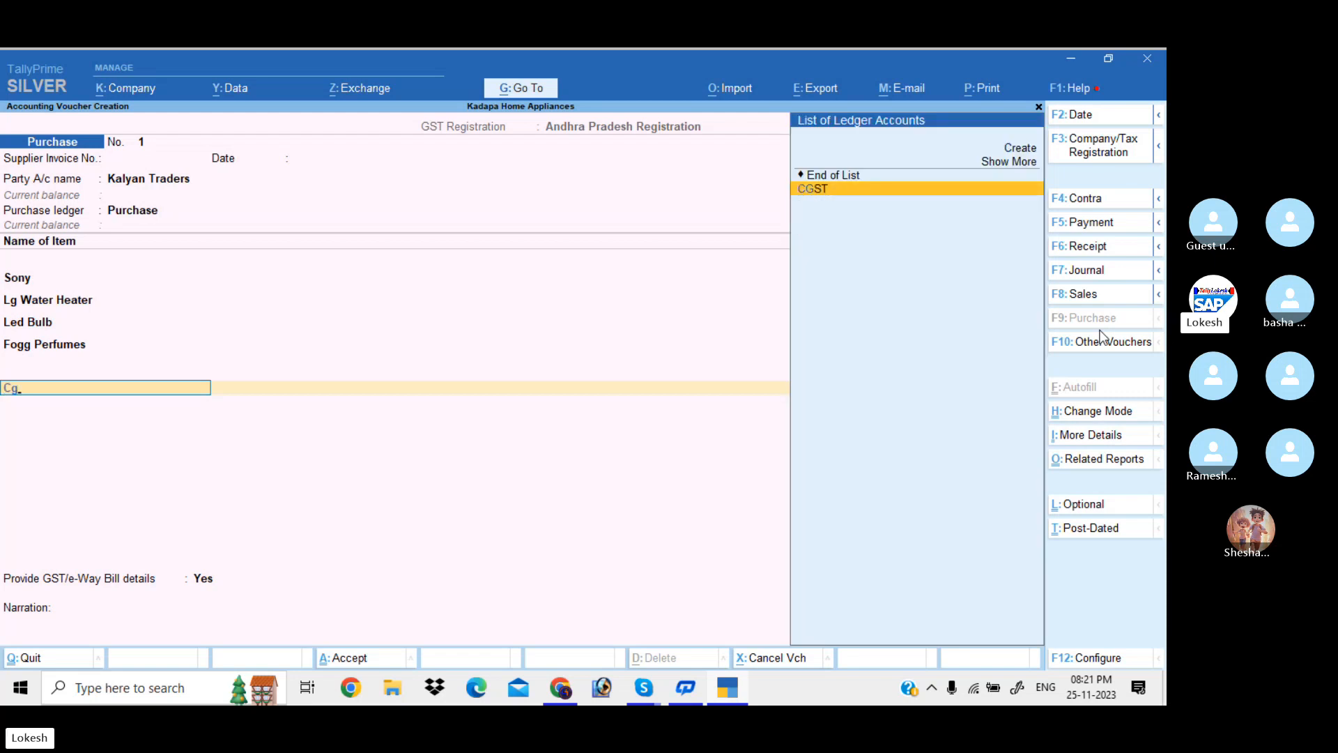
pyautogui.press('Return')
pyautogui.press('Return')
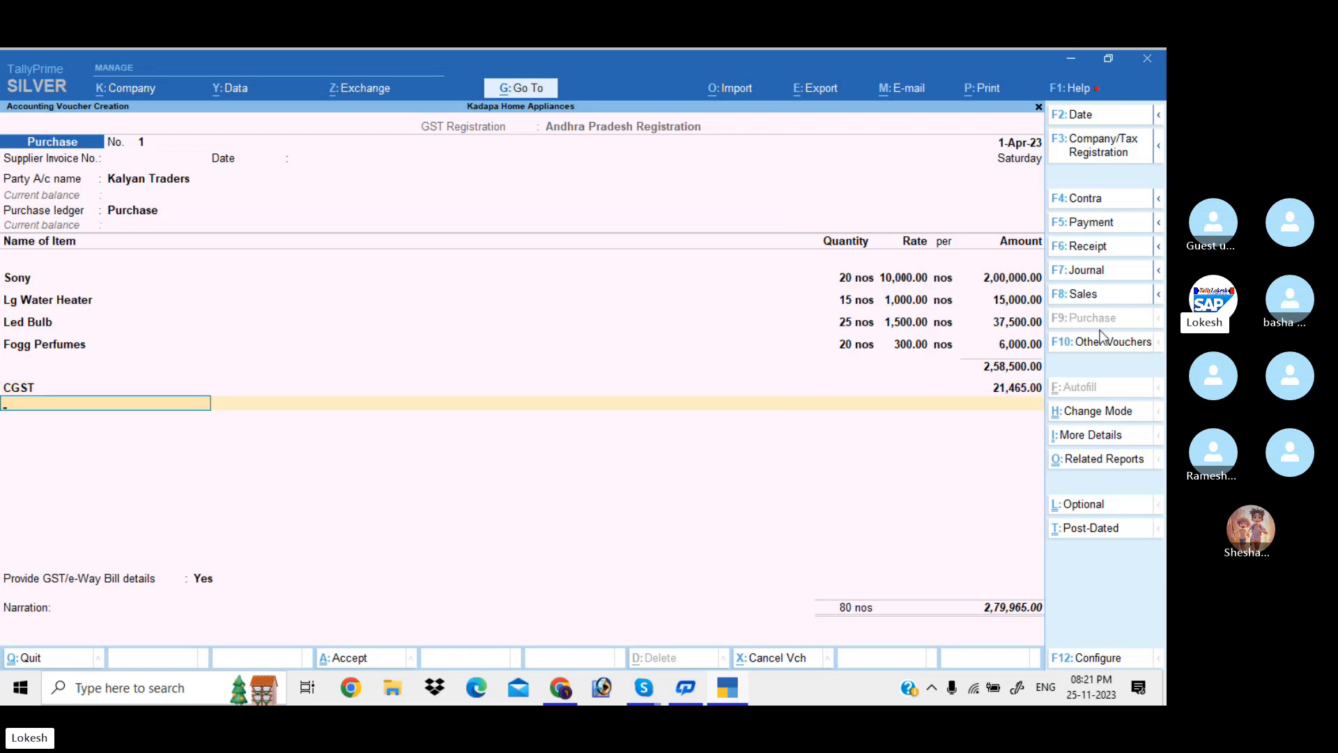
pyautogui.write('Sg')
pyautogui.press('Return')
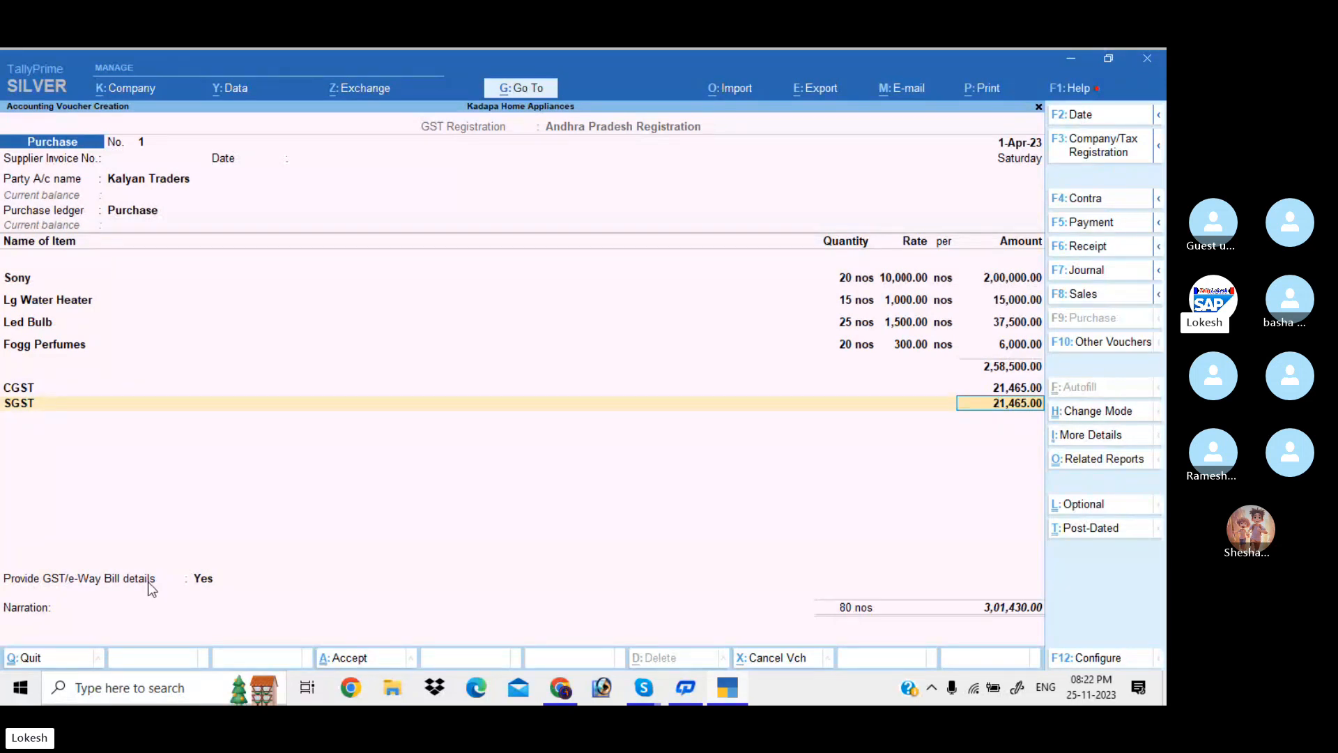
pyautogui.press('Return')
pyautogui.press('Return')
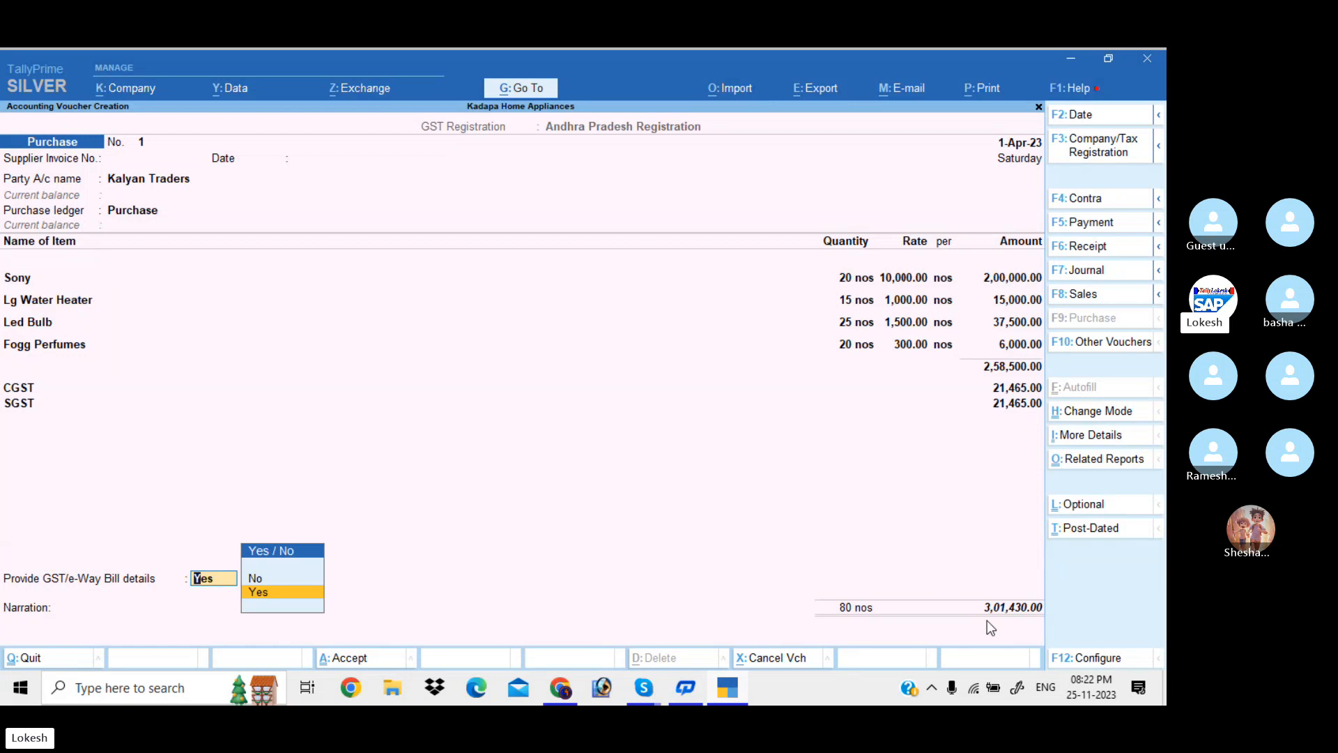
# Set Provide GST/e-Way Bill details to No and bring up the voucher's Related Reports
pyautogui.click(280, 593)
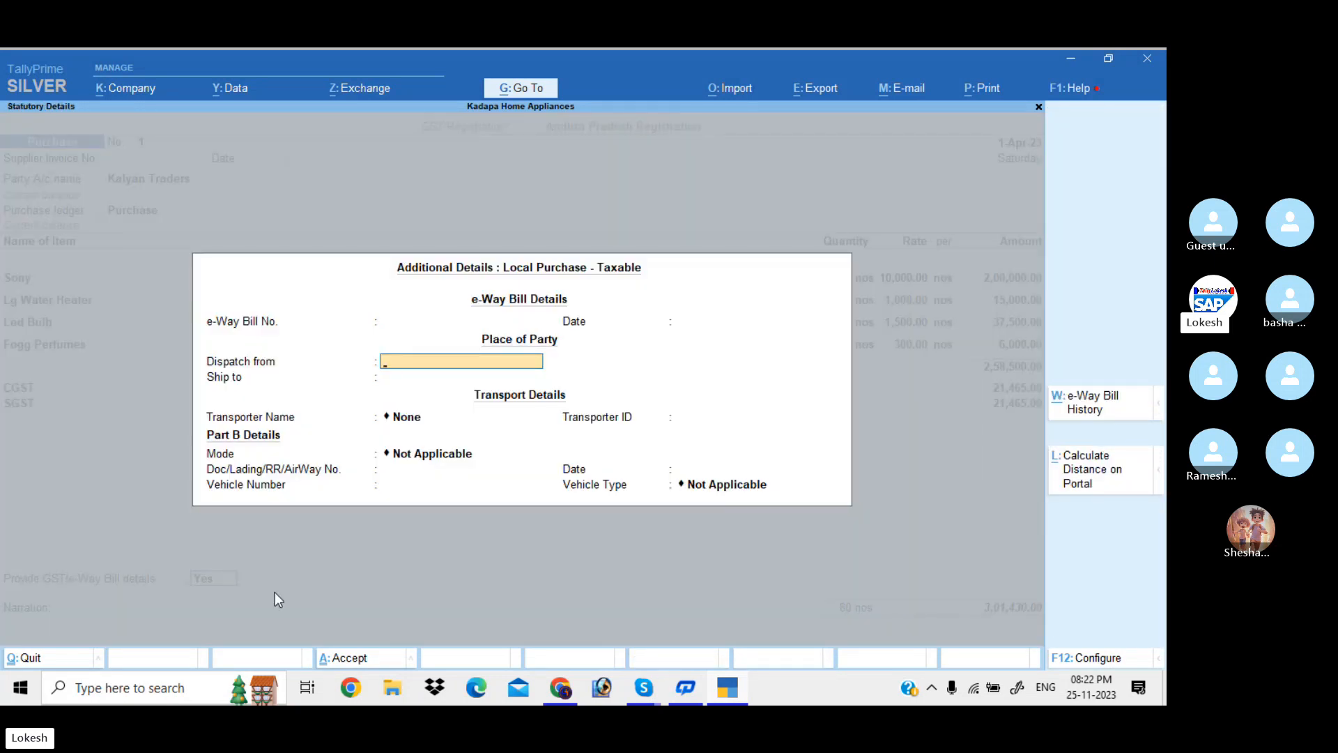
pyautogui.press('Up')
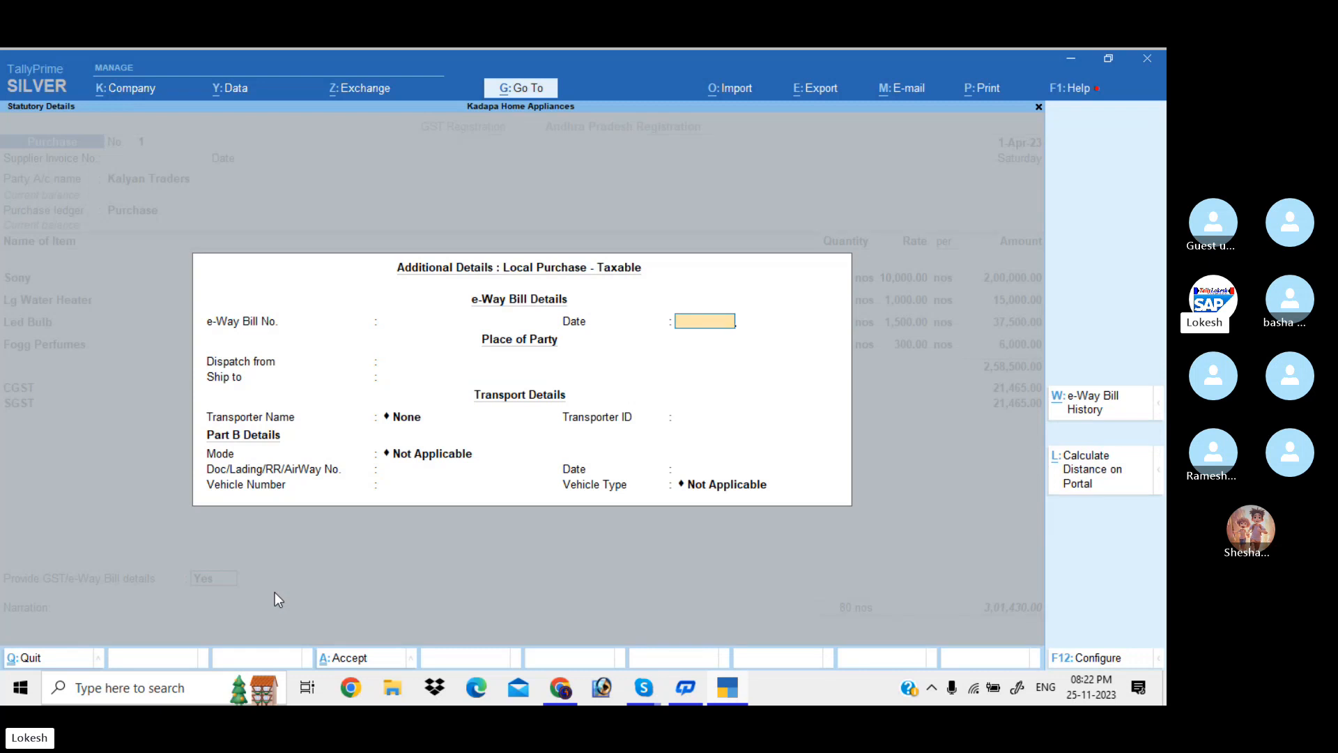
pyautogui.click(276, 596)
pyautogui.press('n')
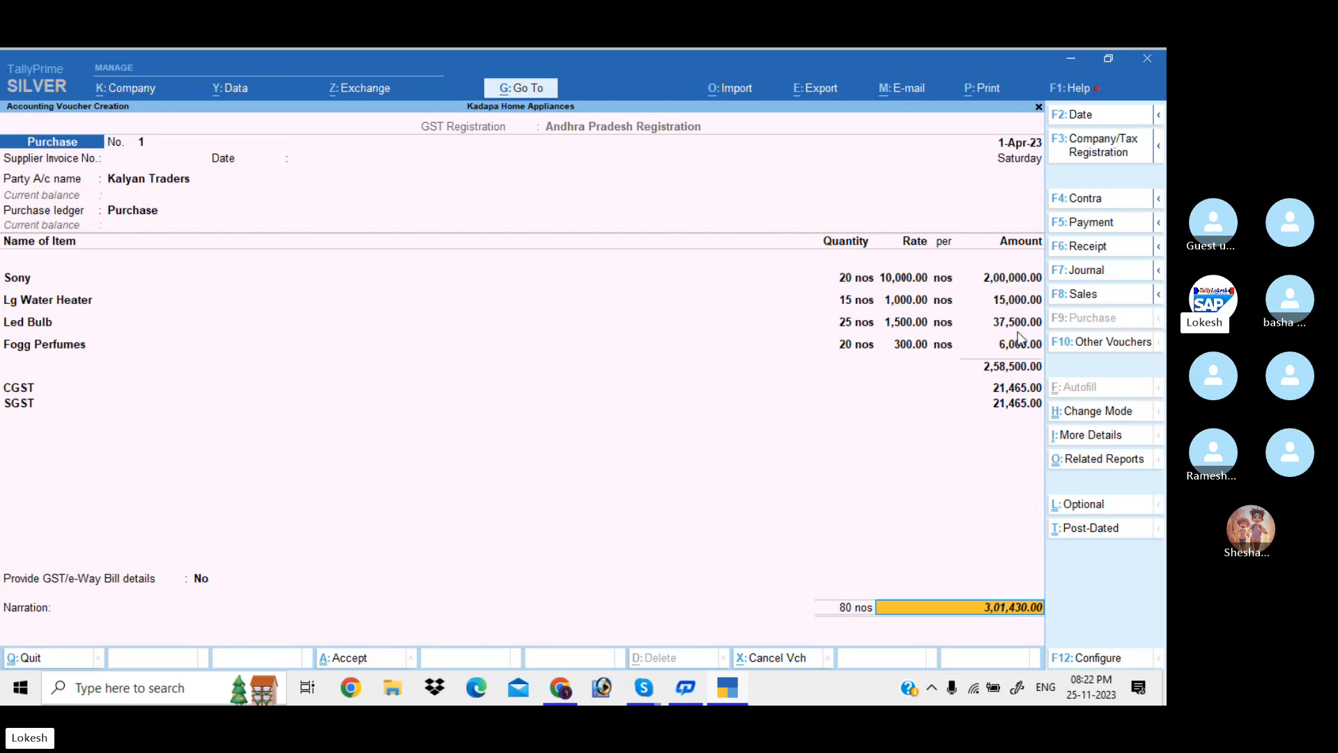
pyautogui.click(1125, 469)
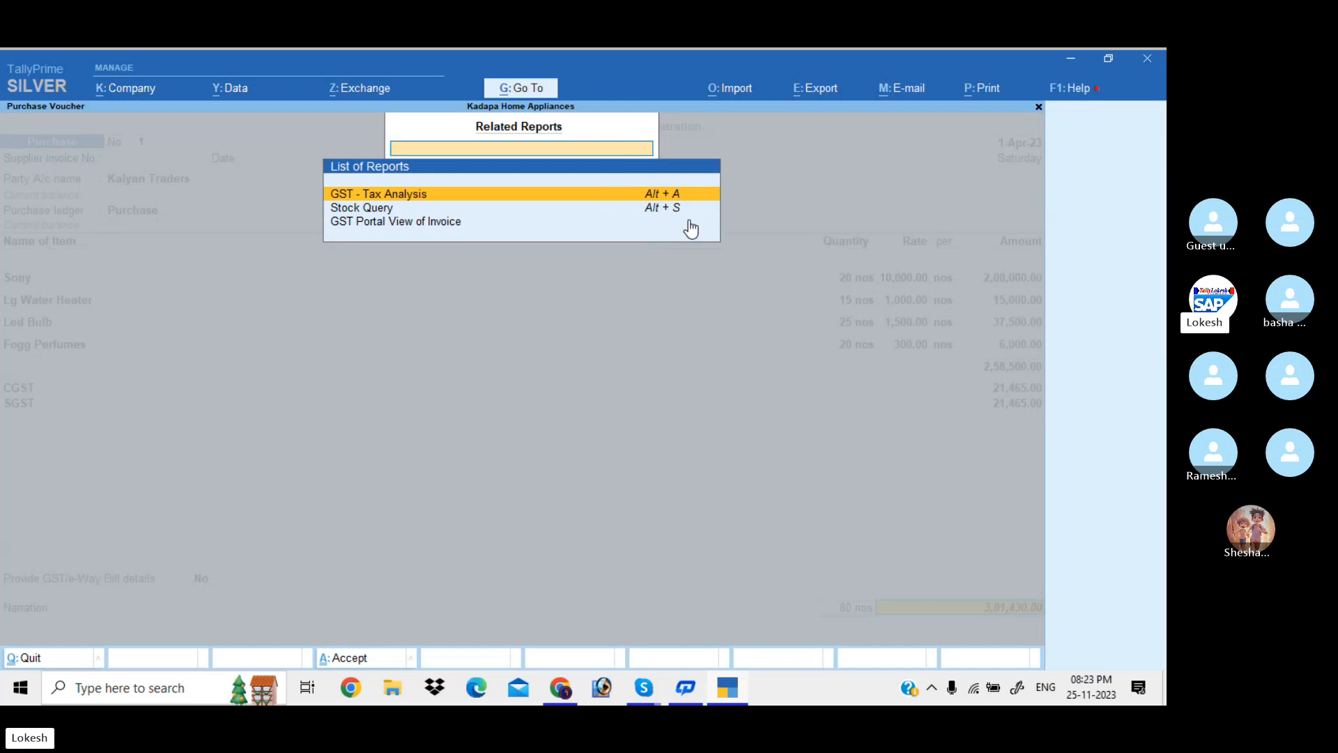
# Open the detailed GST - Tax Analysis and review the Sony and Lg Water Heater tax lines
pyautogui.press('Return')
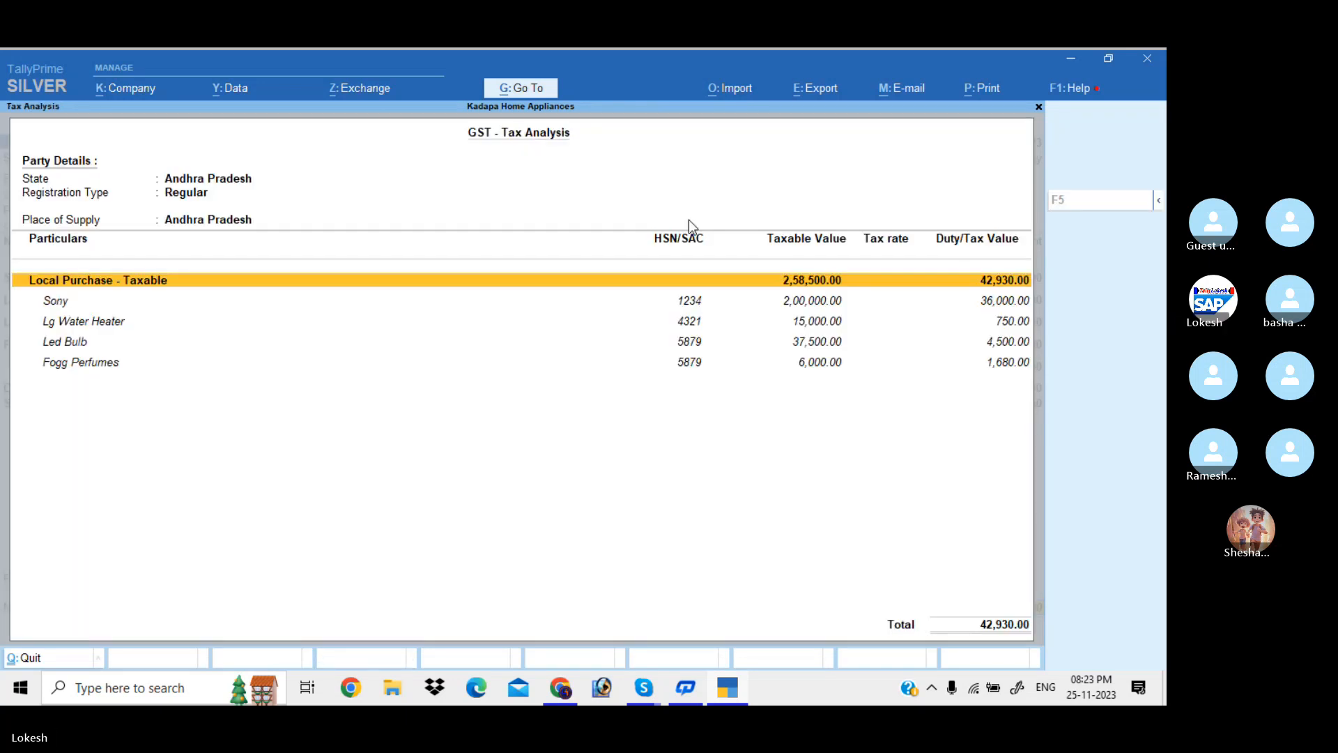
pyautogui.hotkey('alt', 'F5')
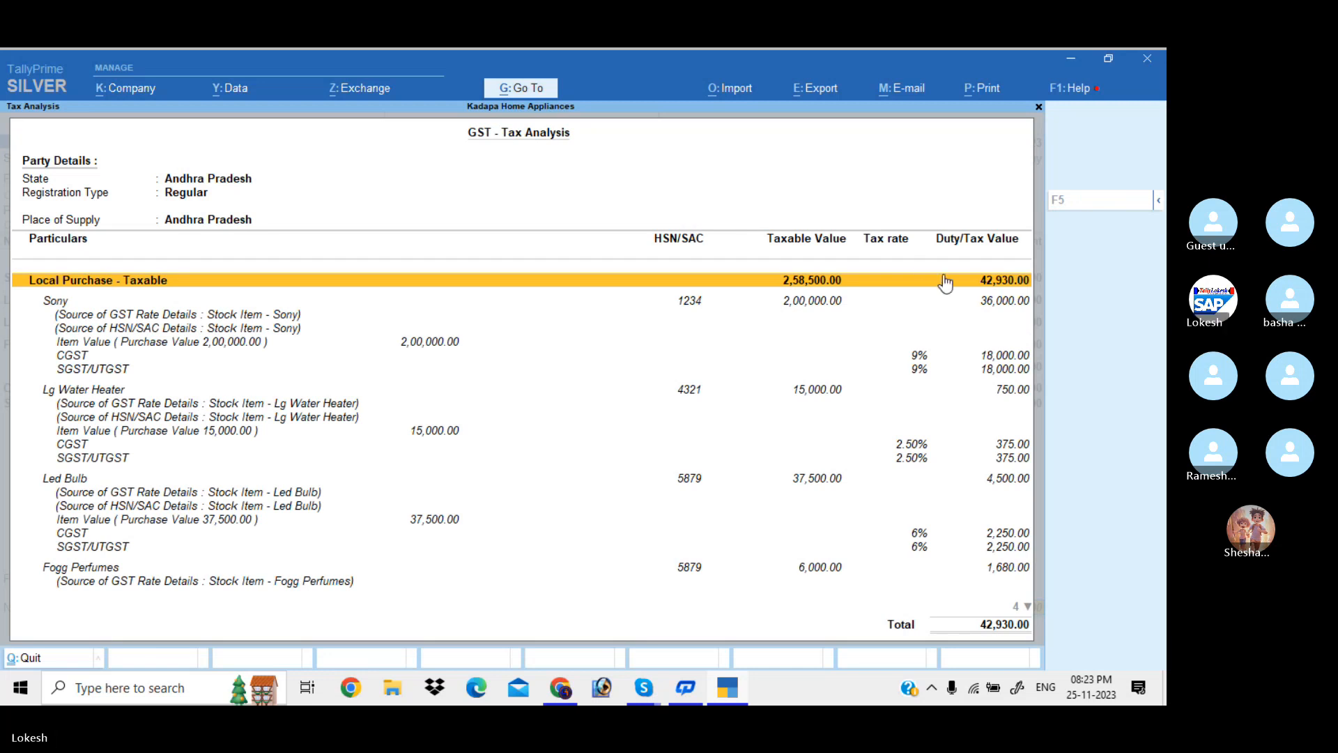
pyautogui.click(793, 306)
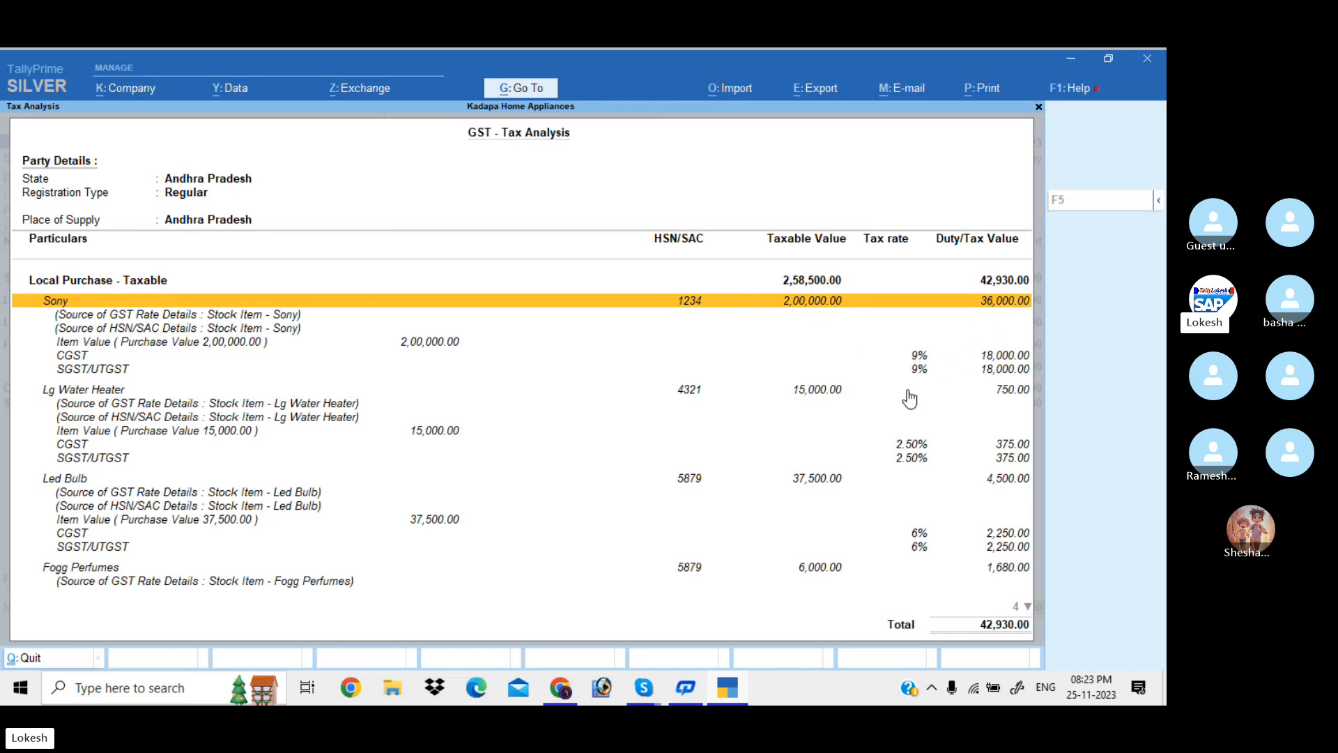
pyautogui.press('Down')
pyautogui.press('Down')
pyautogui.press('Down')
pyautogui.press('Down')
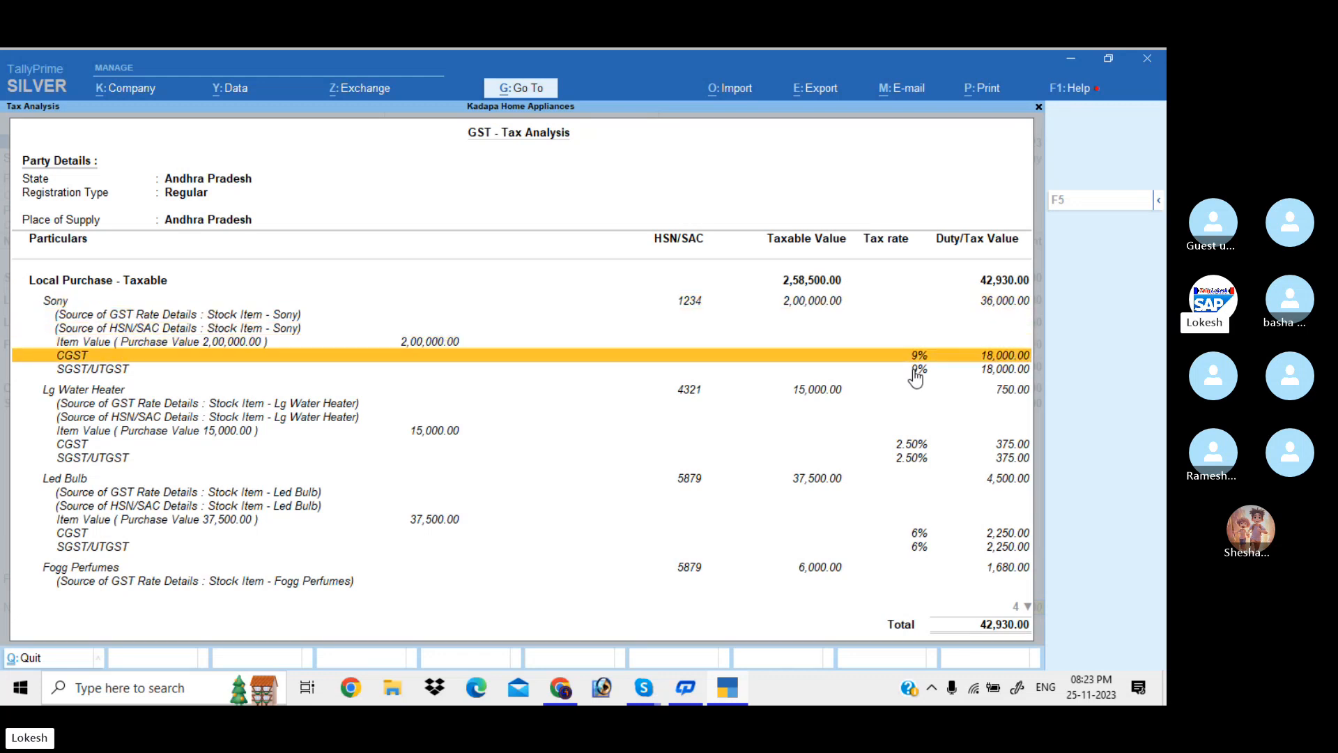
pyautogui.press('Down')
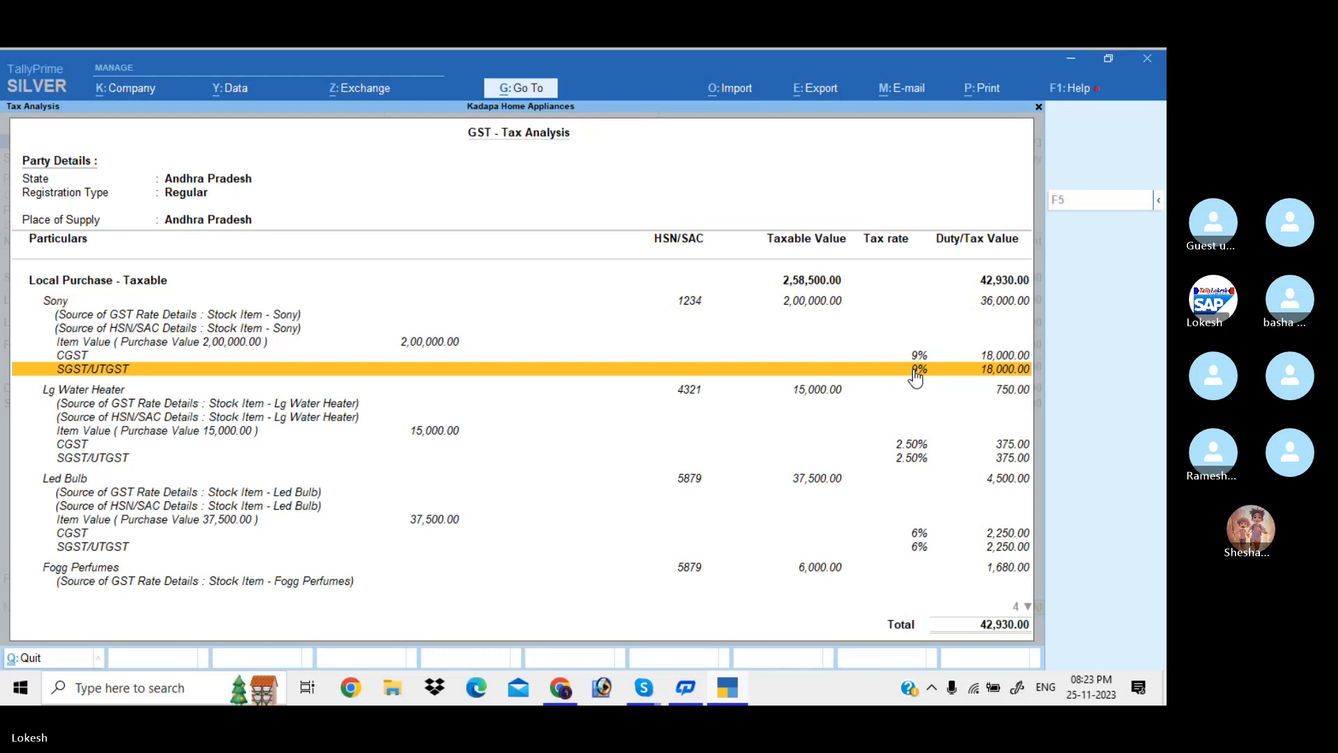
pyautogui.press('Down')
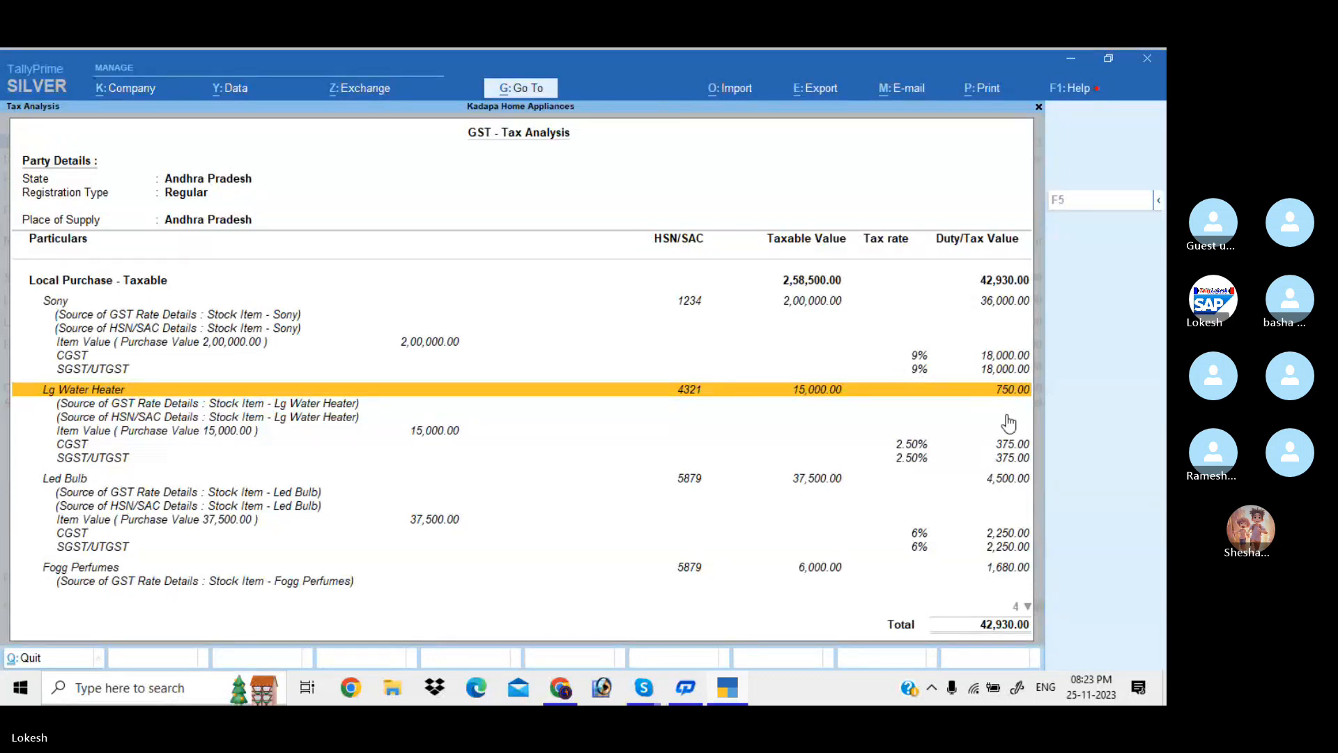
pyautogui.press('Down')
pyautogui.press('Down')
pyautogui.press('Down')
pyautogui.press('Down')
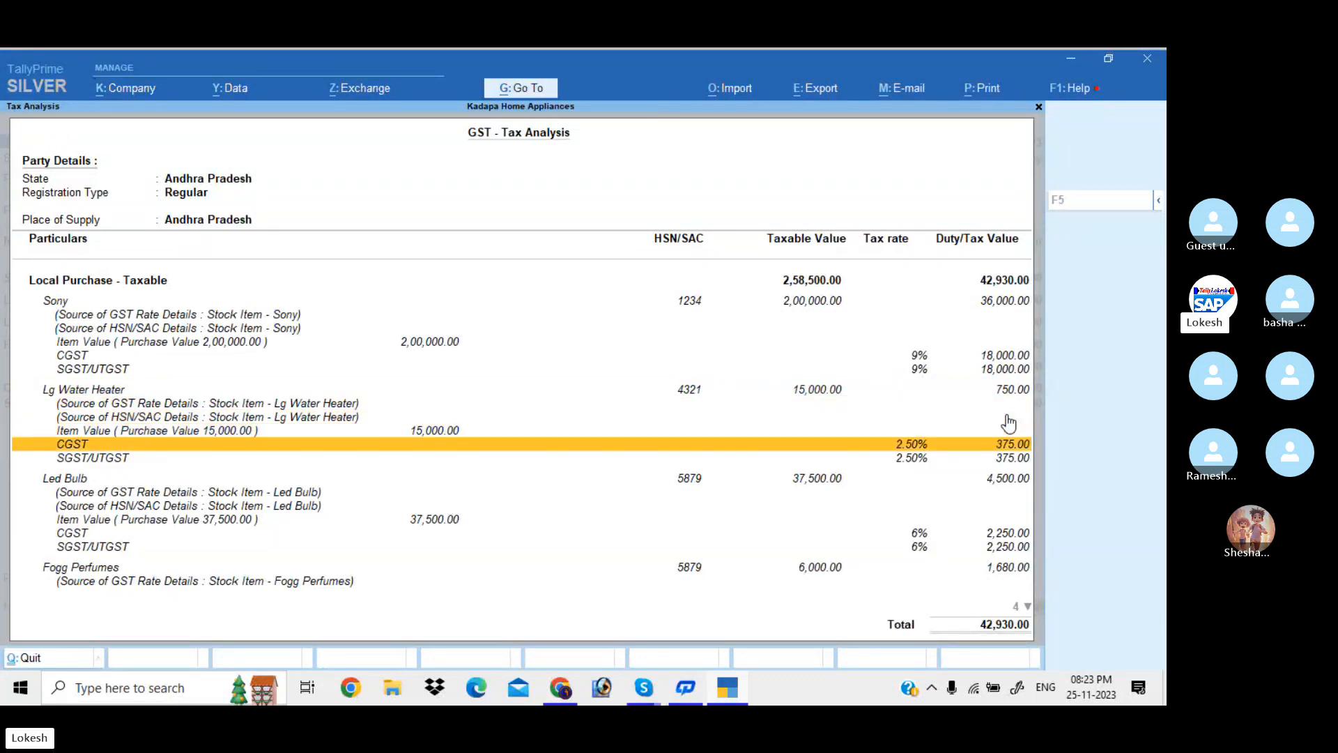
pyautogui.press('Down')
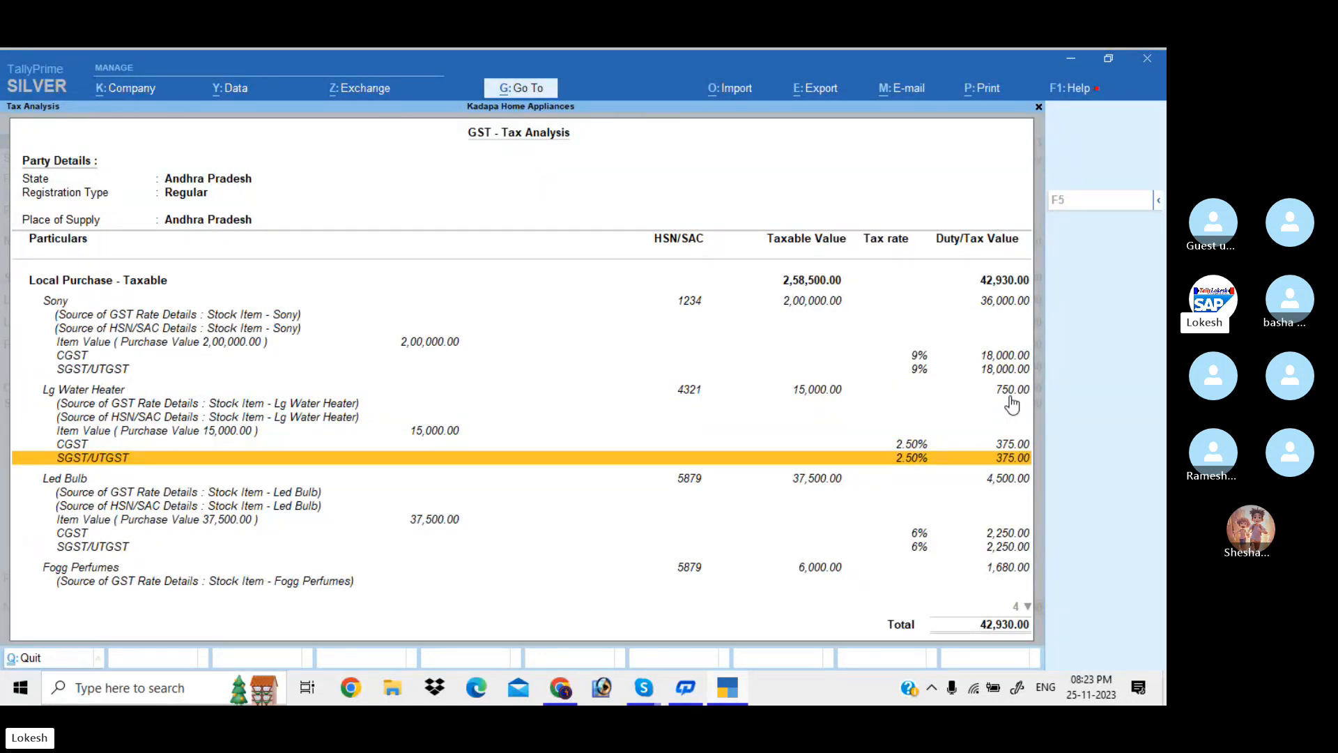
# Review the Led Bulb and Fogg Perfumes CGST/SGST lines, then return to the purchase voucher
pyautogui.press('Down')
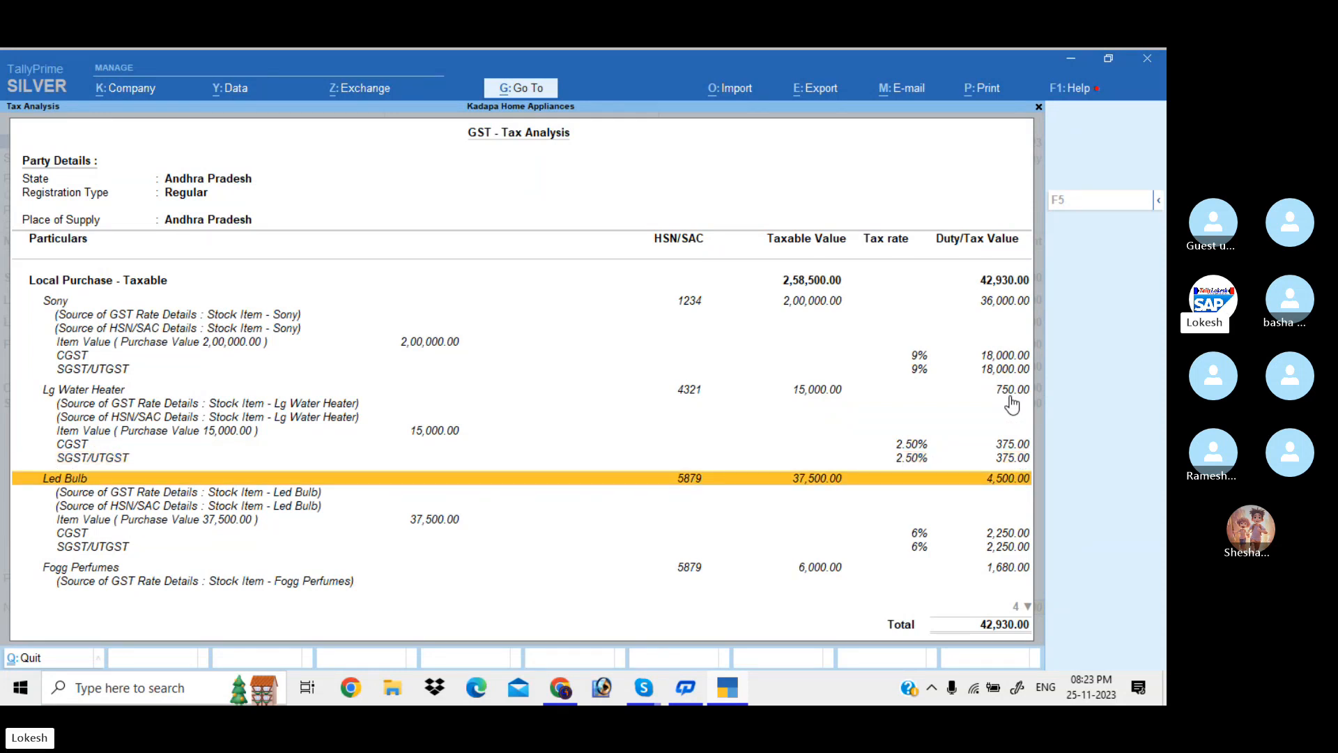
pyautogui.press('Down')
pyautogui.press('Down')
pyautogui.press('Down')
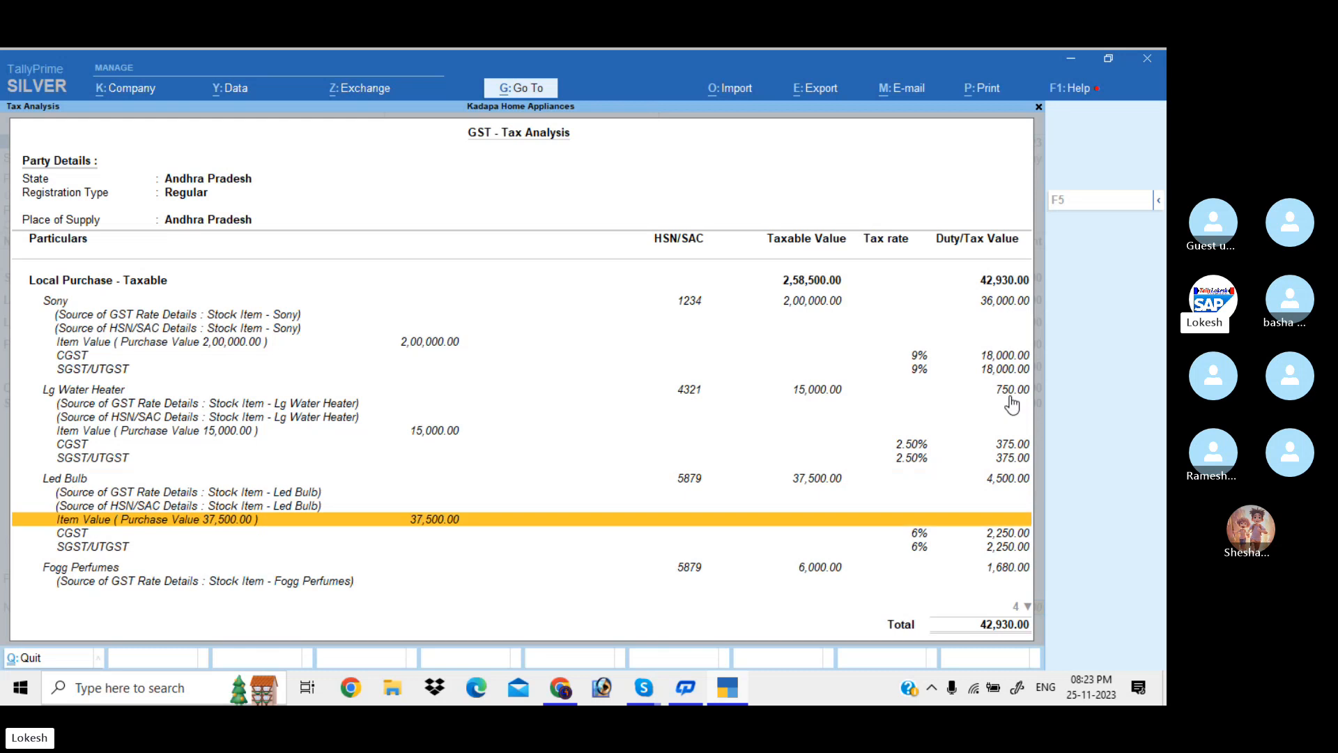
pyautogui.press('Up')
pyautogui.press('Up')
pyautogui.press('Up')
pyautogui.press('Down')
pyautogui.press('Down')
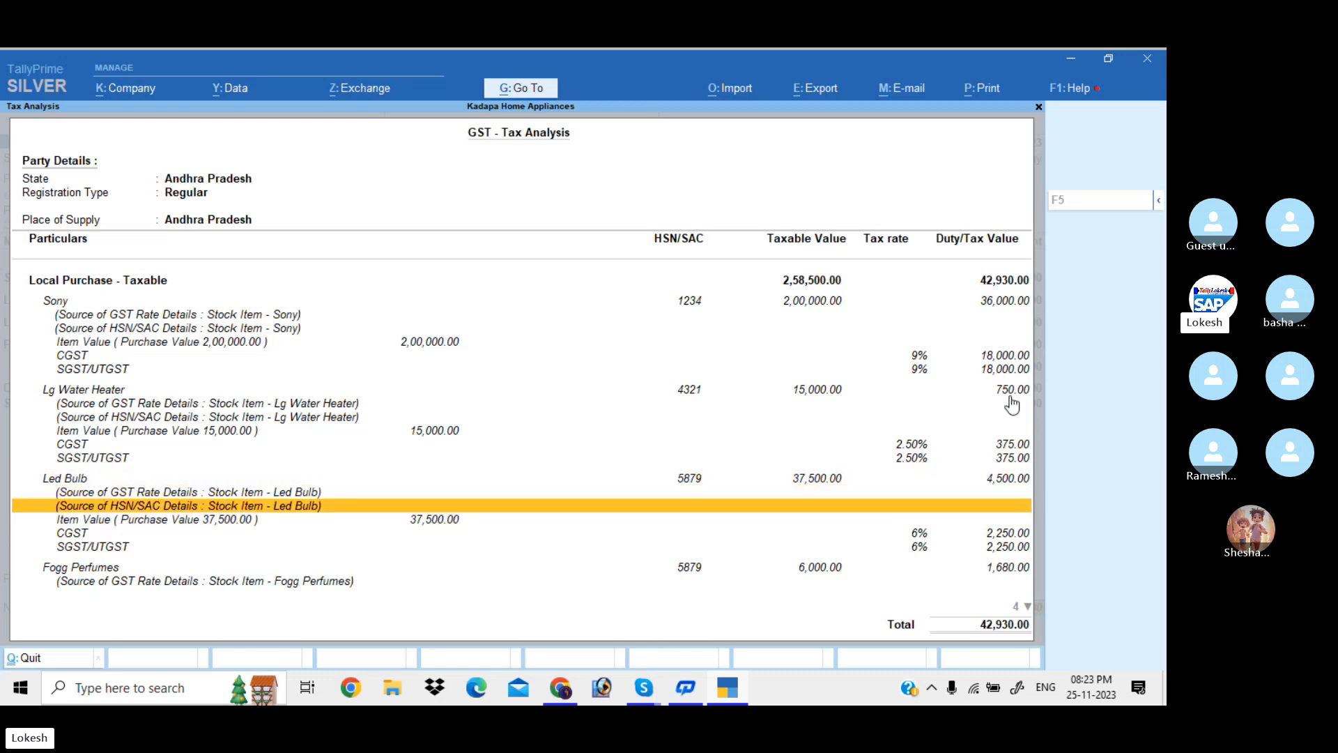
pyautogui.press('Down')
pyautogui.press('Down')
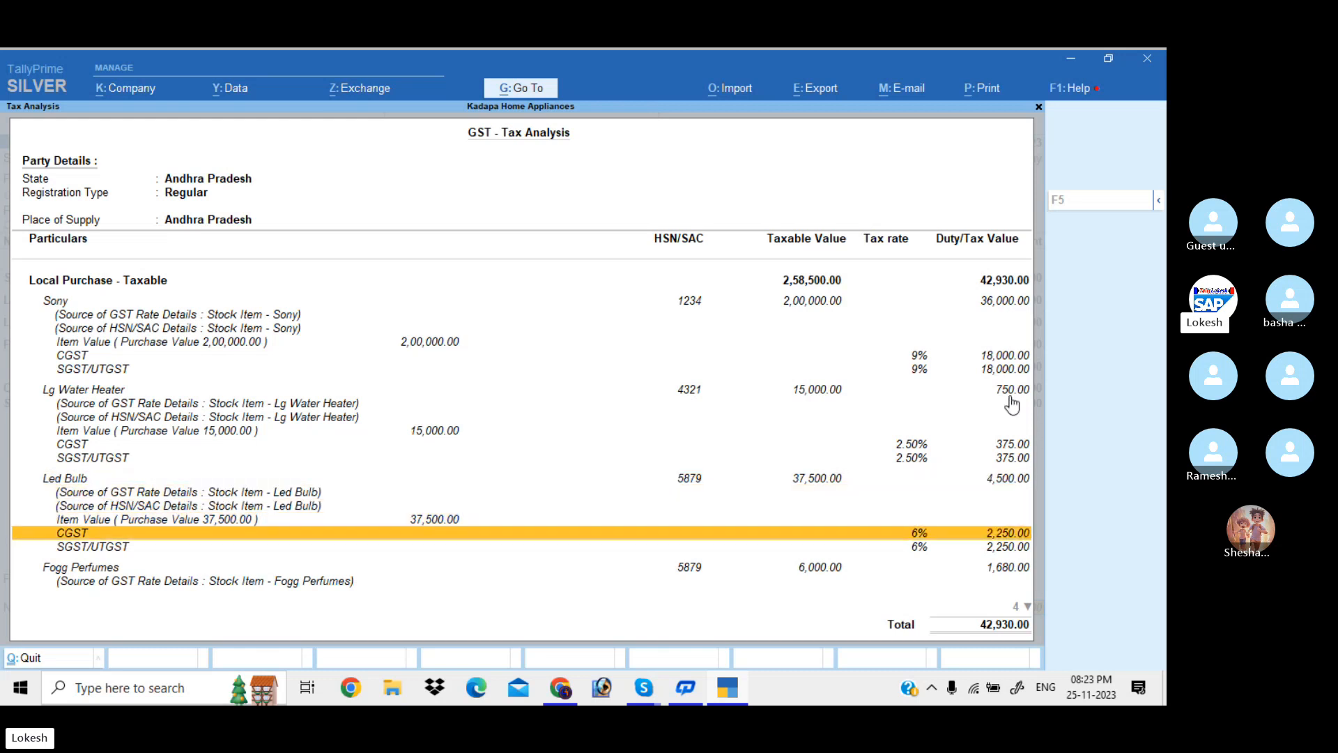
pyautogui.press('Down')
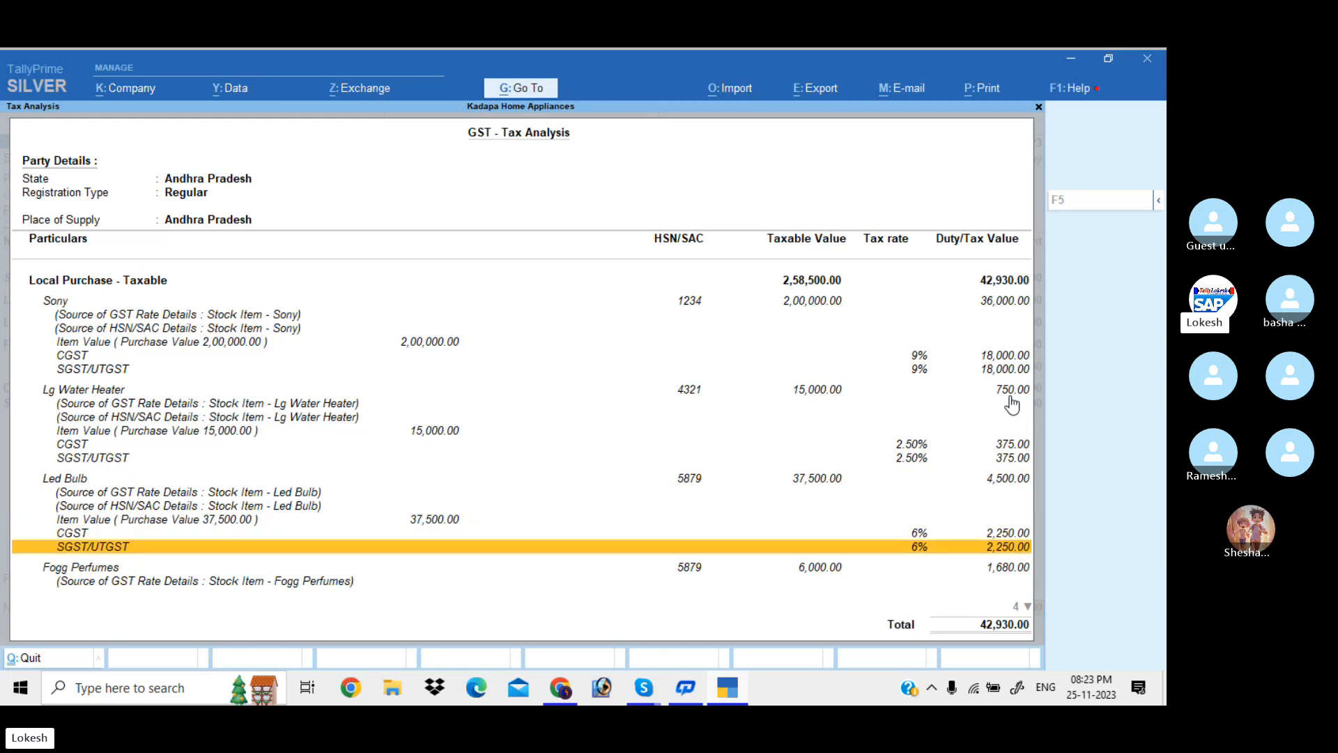
pyautogui.press('Down')
pyautogui.press('Down')
pyautogui.press('Down')
pyautogui.press('Down')
pyautogui.press('Down')
pyautogui.press('Down')
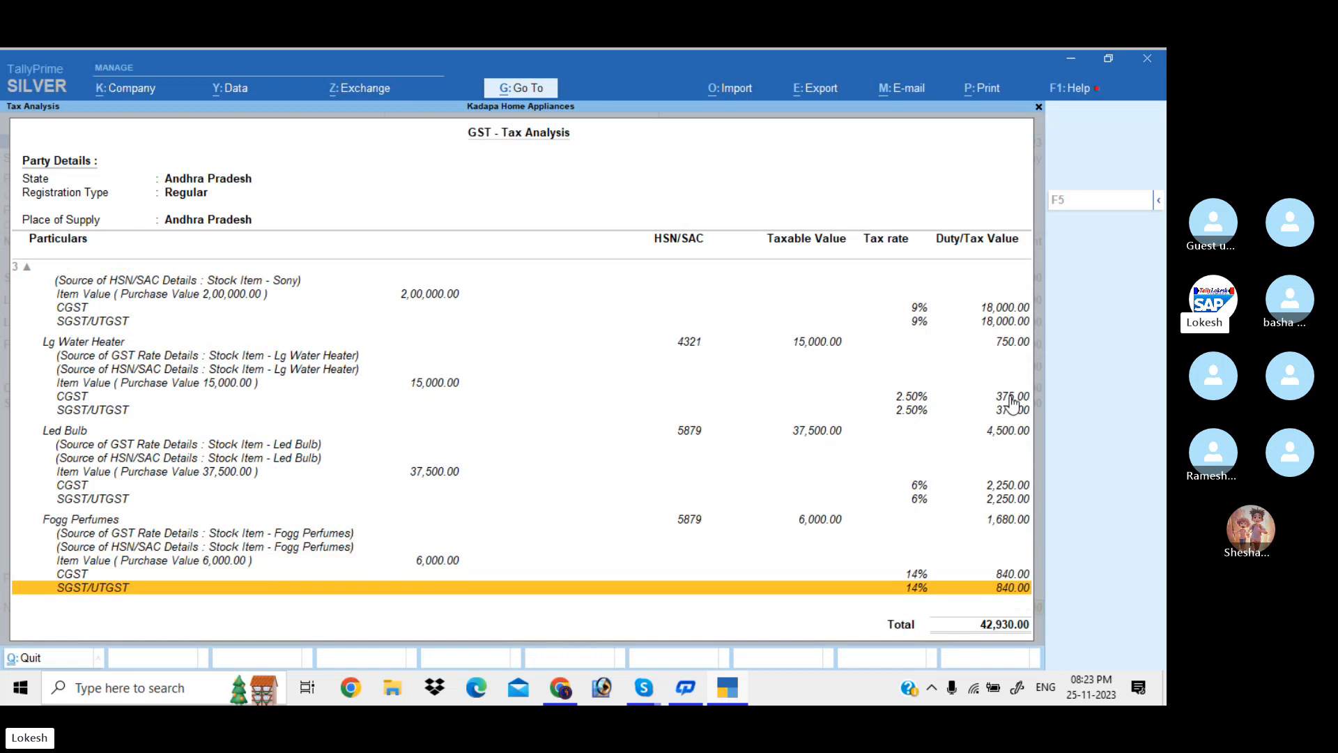
pyautogui.press('Up')
pyautogui.press('Up')
pyautogui.press('Up')
pyautogui.press('Up')
pyautogui.press('Up')
pyautogui.press('Down')
pyautogui.press('Down')
pyautogui.press('Down')
pyautogui.press('Down')
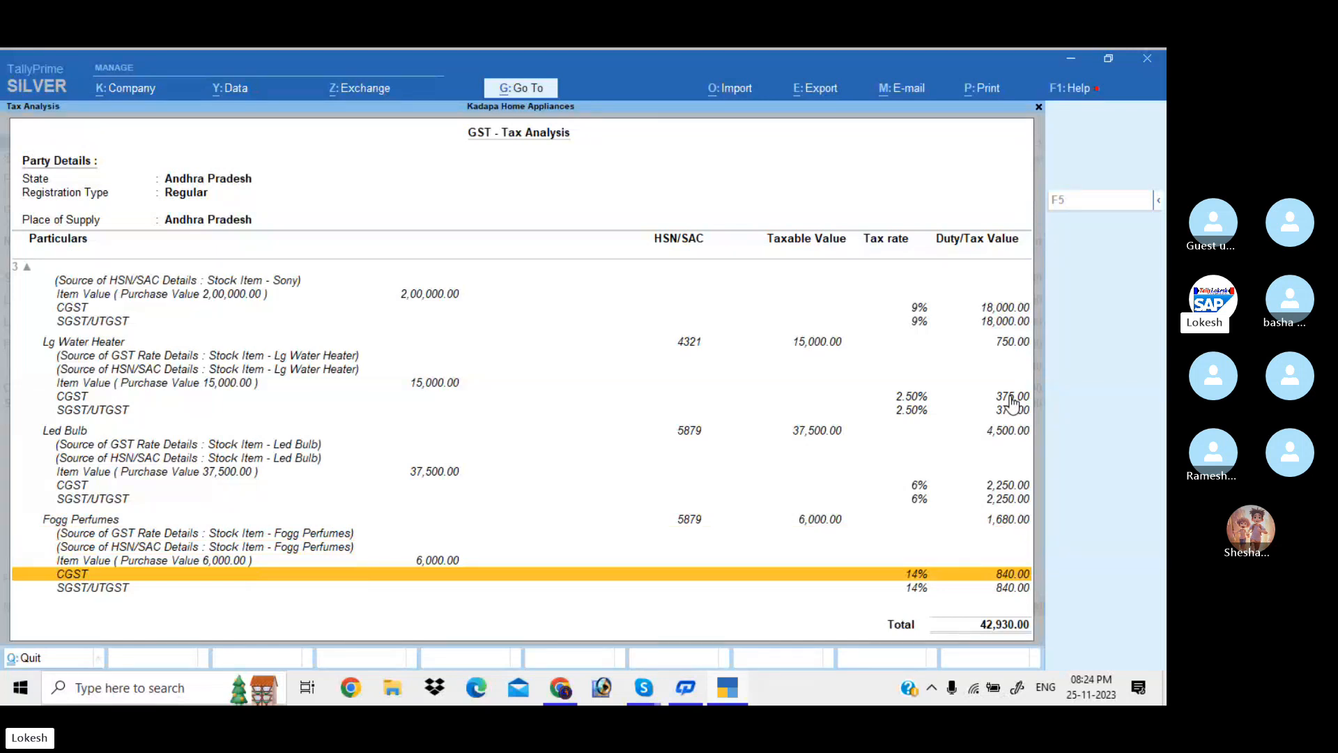
pyautogui.press('Down')
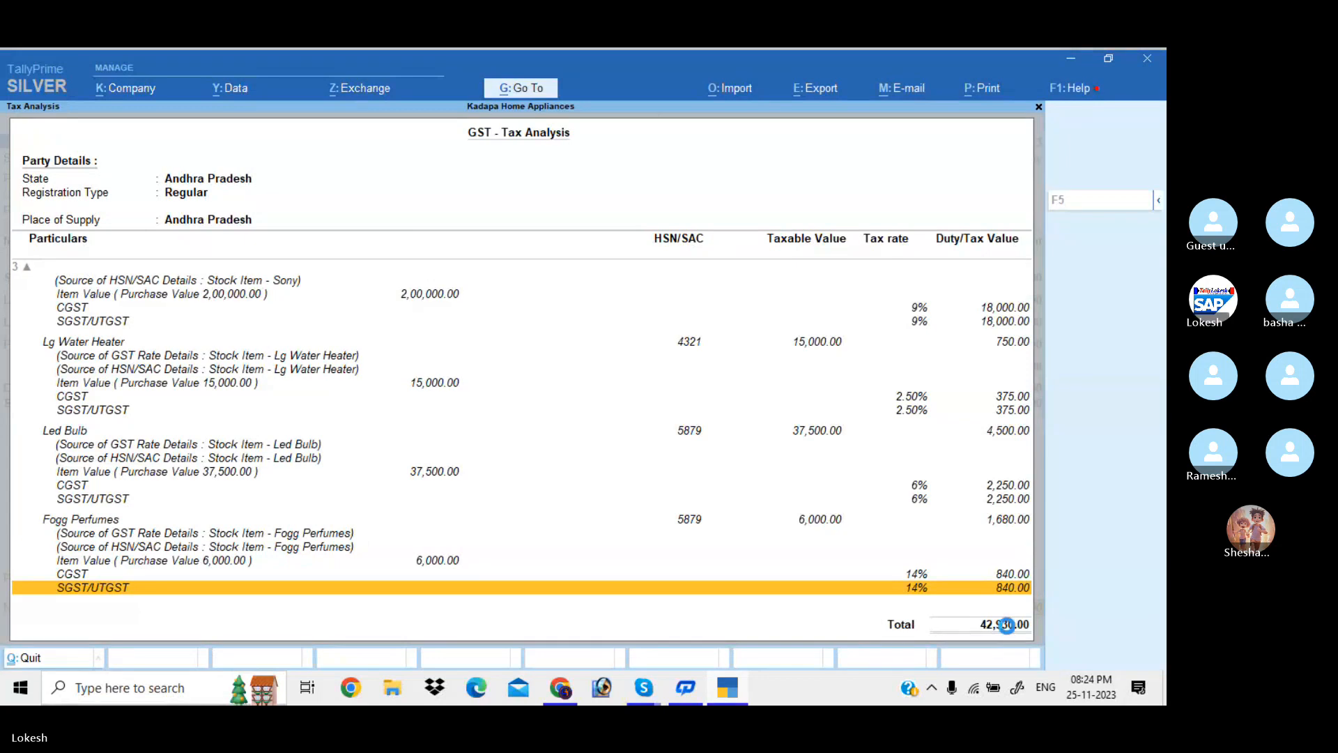
pyautogui.press('Escape')
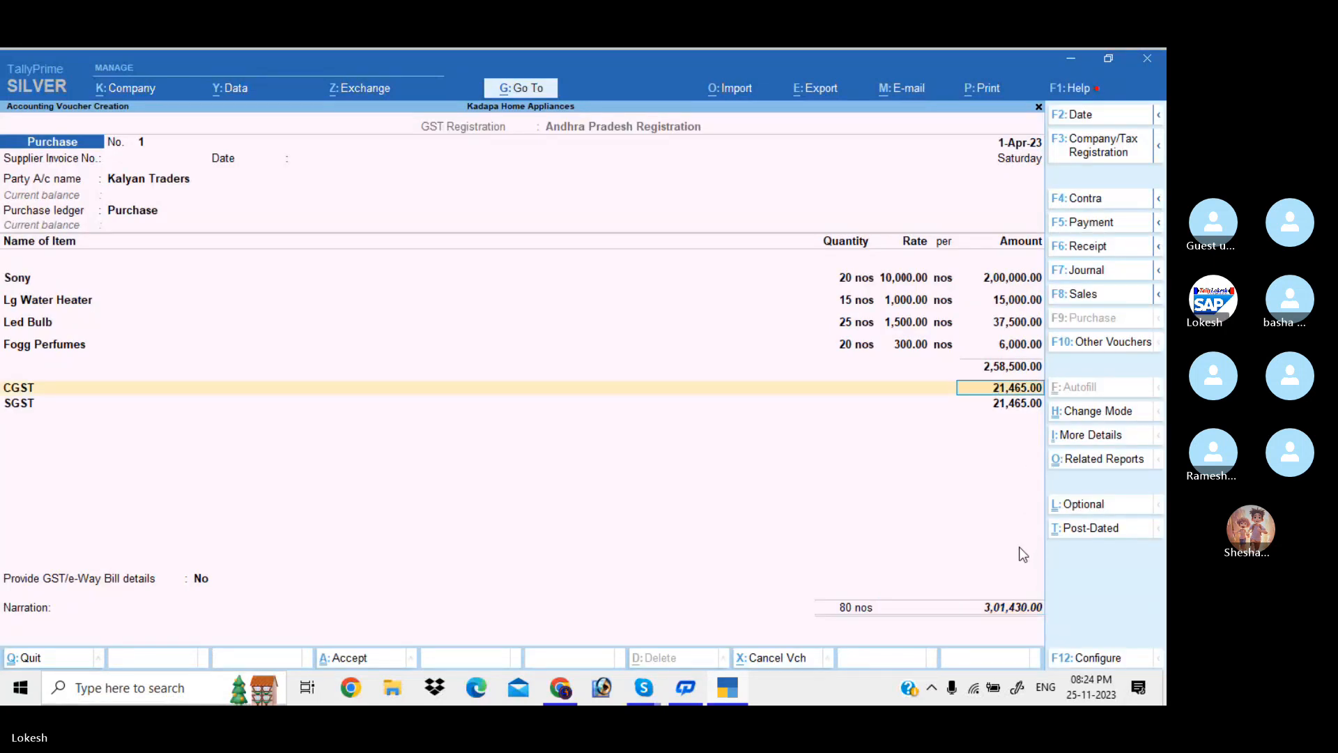
# Step past the SGST line and narration to reach the Accept prompt for the Kalyan Traders purchase
pyautogui.press('Return')
pyautogui.press('Return')
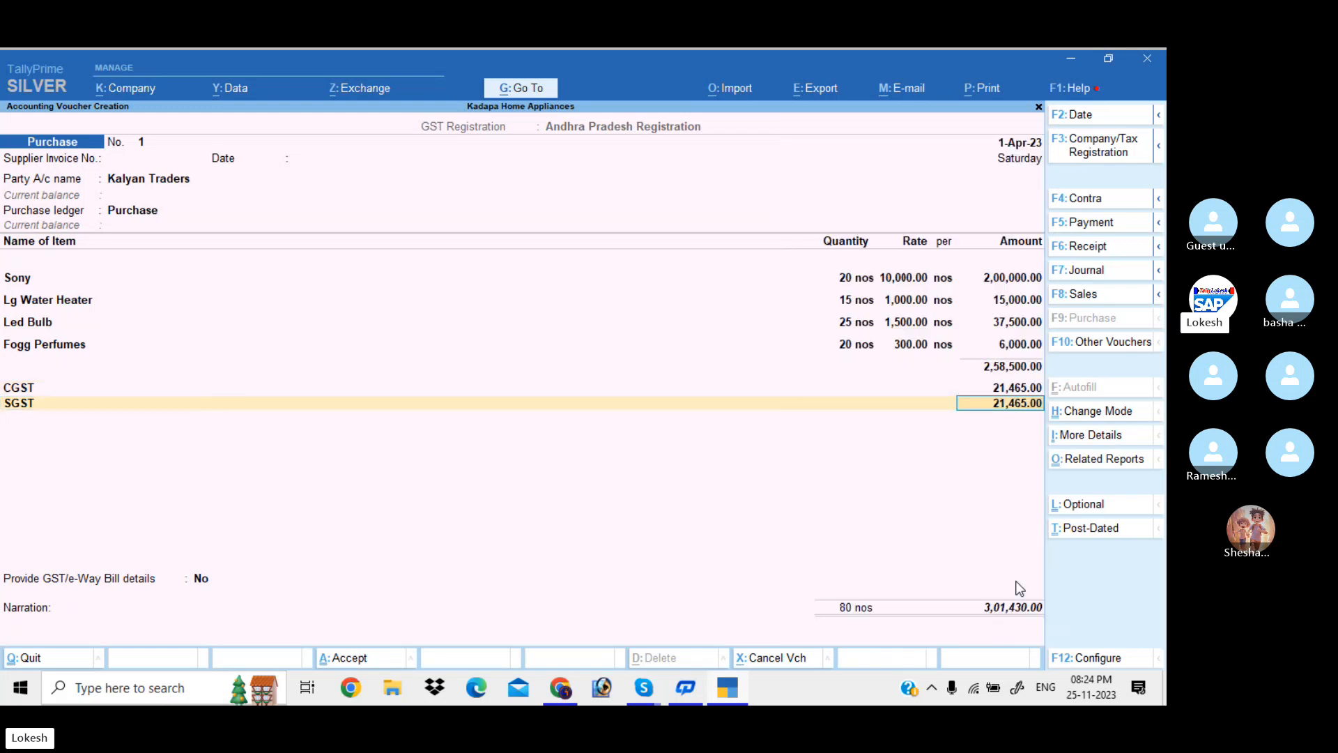
pyautogui.press('Return')
pyautogui.press('Return')
pyautogui.press('Return')
pyautogui.press('Return')
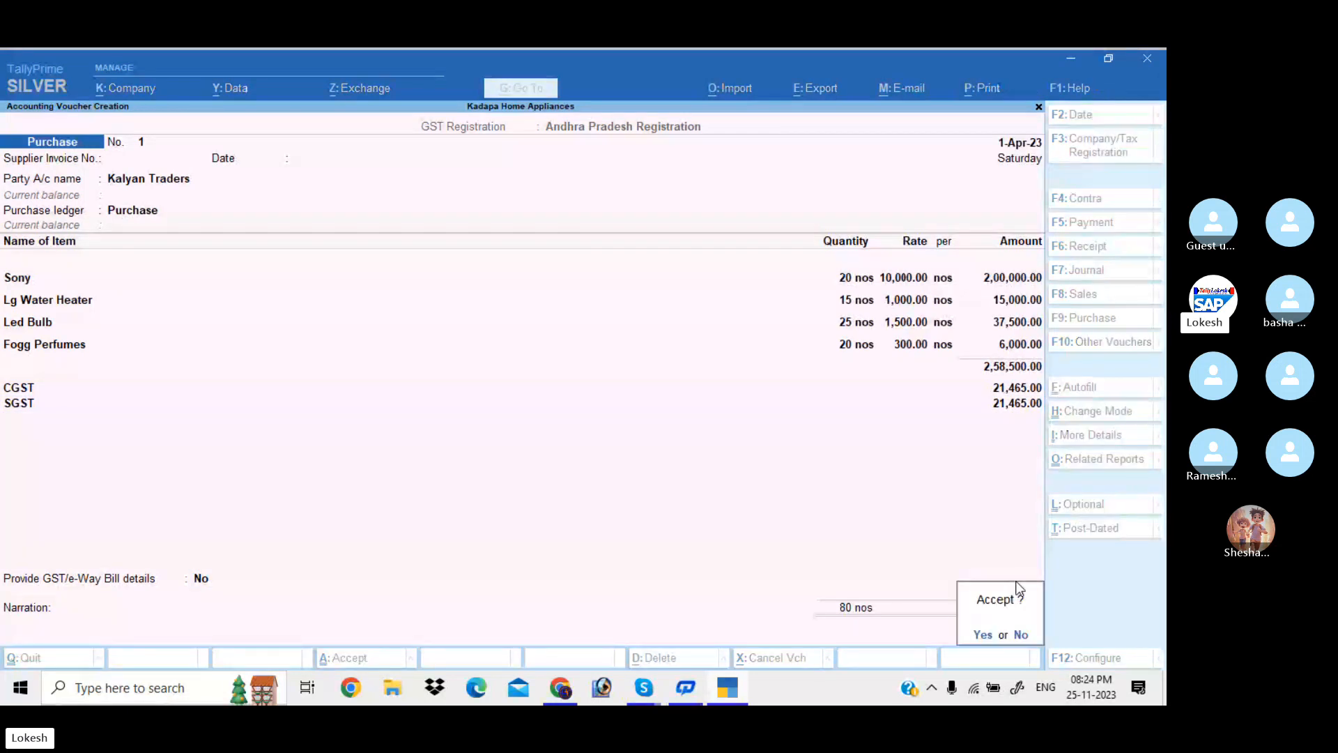
pyautogui.press('Return')
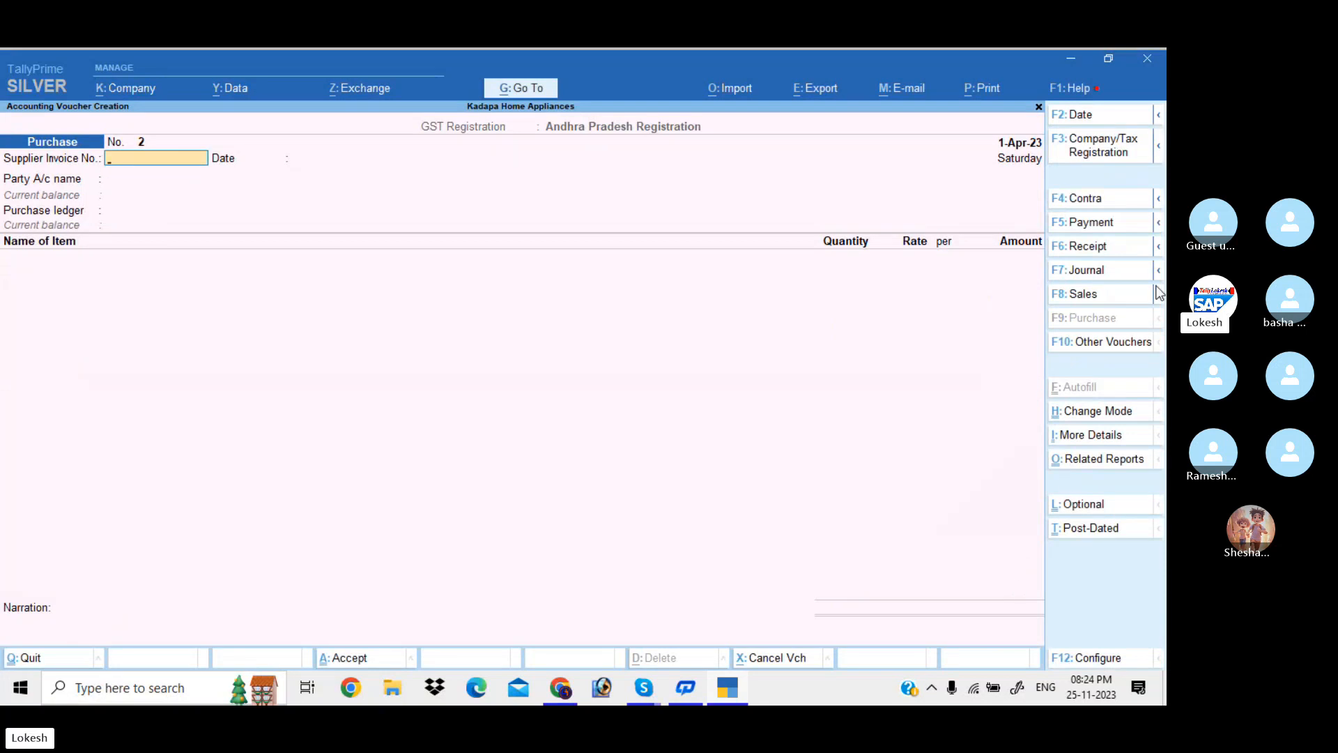
# Start a sales voucher with Ganesh Merchants as party and confirm its party details
pyautogui.click(1115, 293)
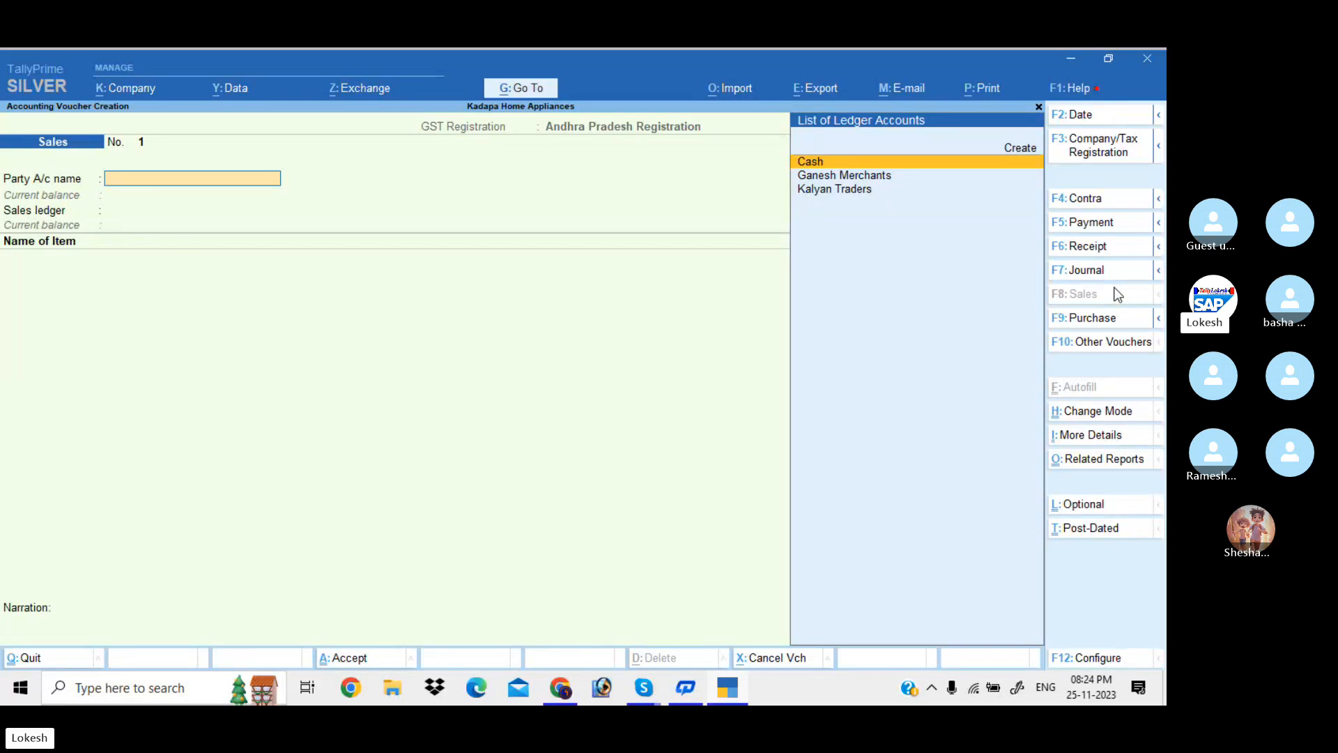
pyautogui.press('Down')
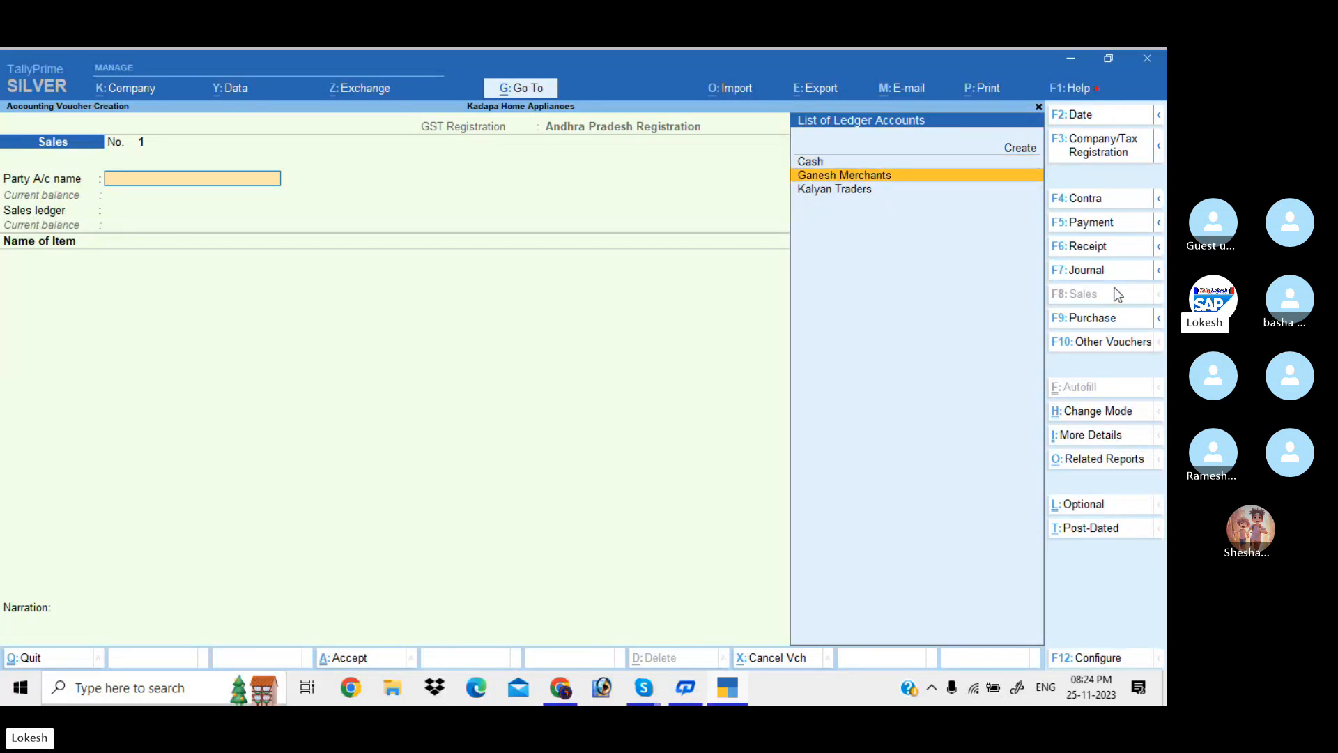
pyautogui.press('Return')
pyautogui.press('Return')
pyautogui.press('Return')
pyautogui.press('Return')
pyautogui.press('Return')
pyautogui.press('Return')
pyautogui.press('Return')
pyautogui.press('Return')
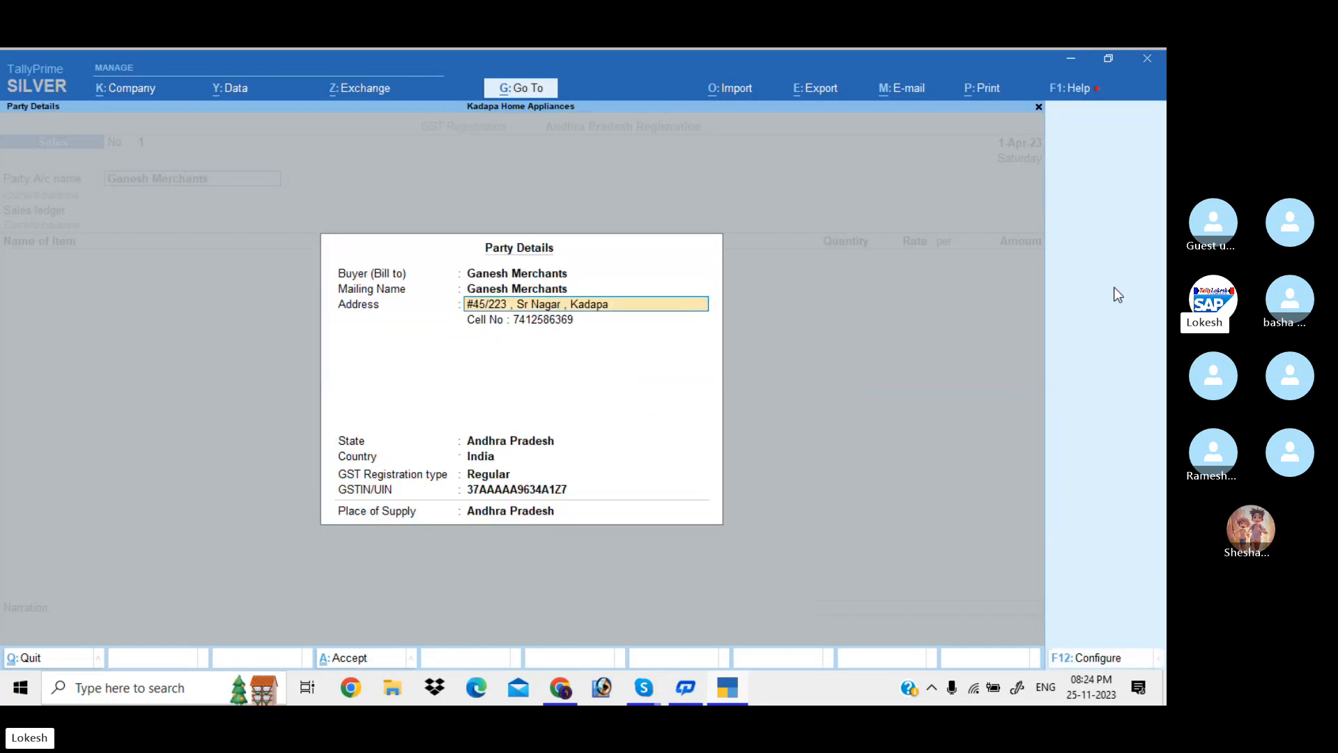
pyautogui.press('Return')
pyautogui.press('Return')
pyautogui.press('Return')
pyautogui.press('Return')
pyautogui.press('Return')
pyautogui.press('Return')
pyautogui.press('Return')
pyautogui.press('Return')
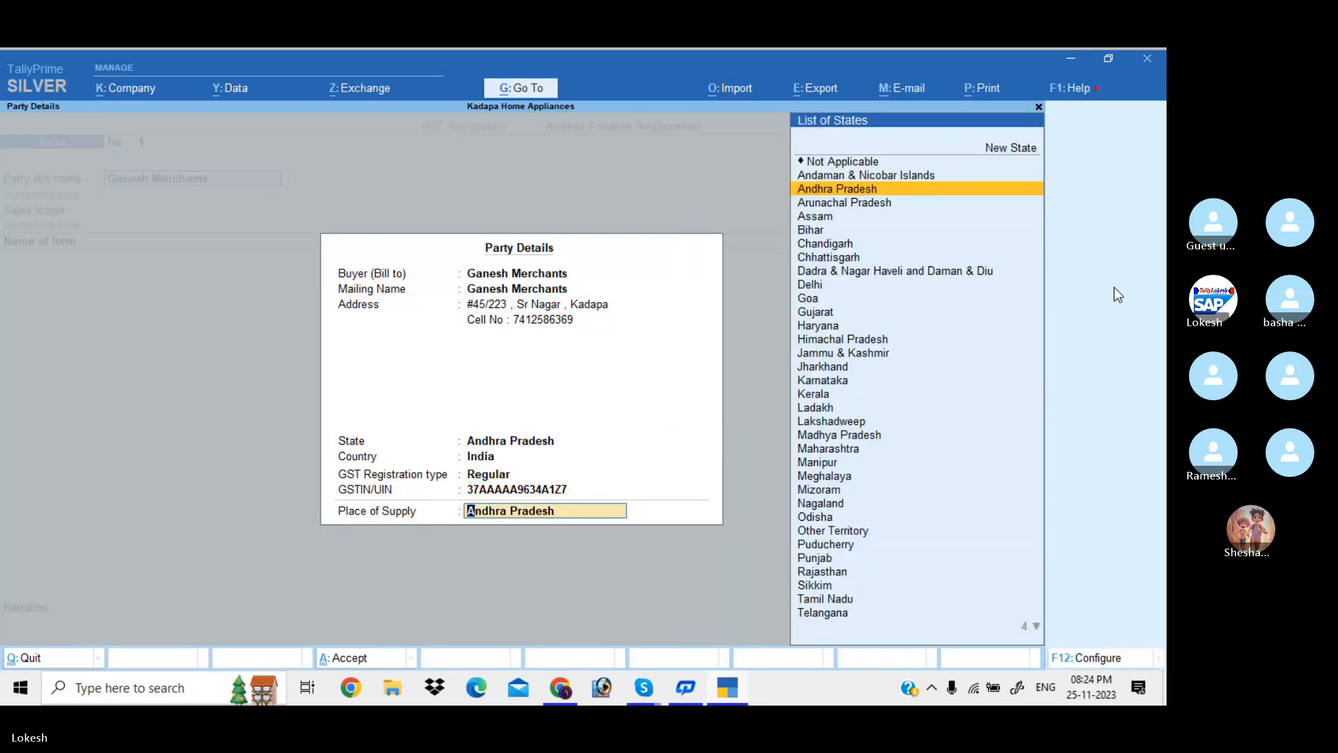
pyautogui.press('Return')
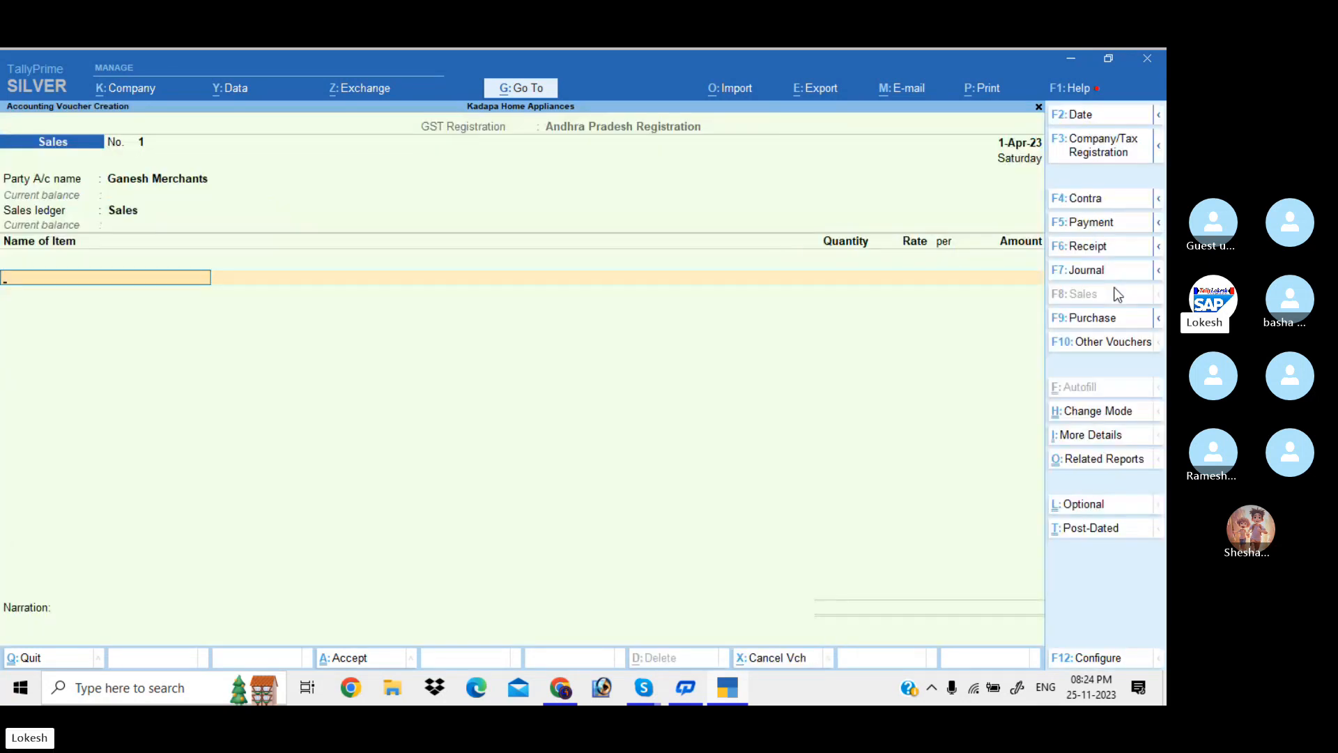
# Add Sony (10 at 15,000) and Lg Water Heater (8 at 1,500) to the sales voucher
pyautogui.write('S')
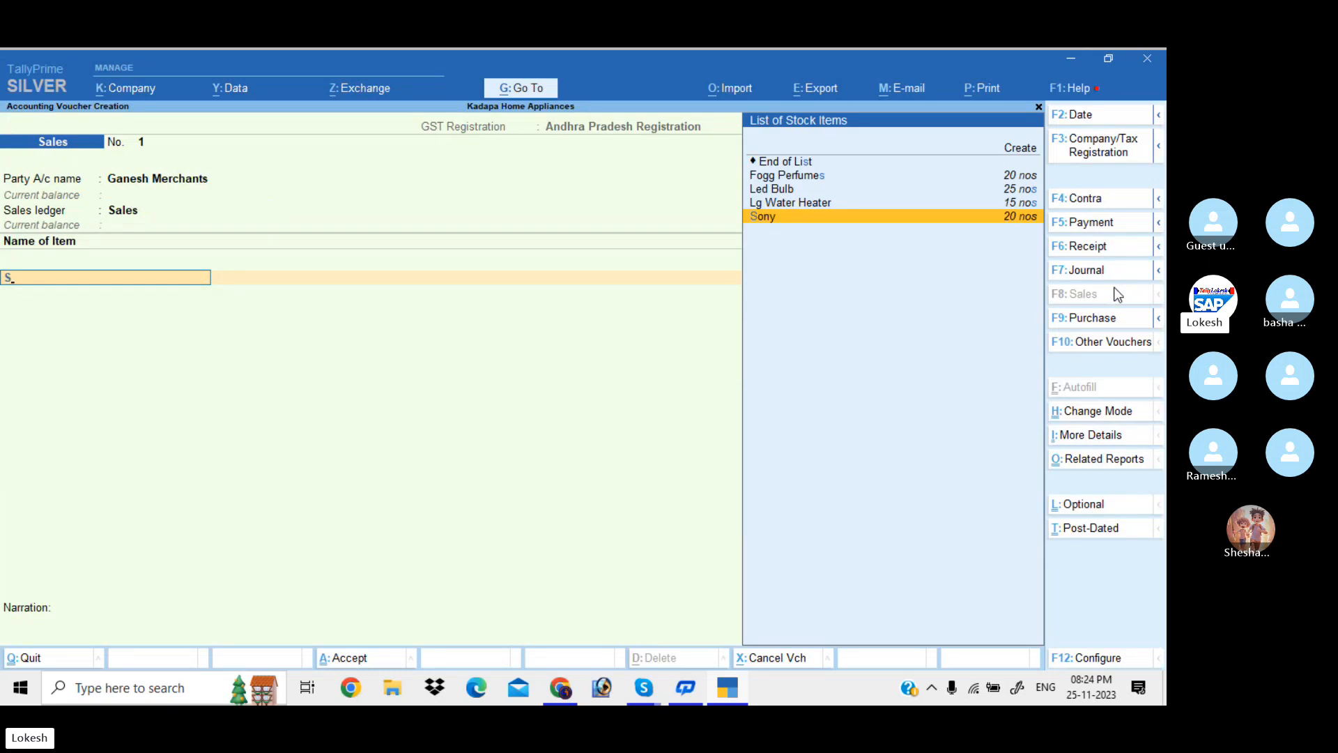
pyautogui.press('Up')
pyautogui.press('Up')
pyautogui.press('Up')
pyautogui.press('Down')
pyautogui.press('Down')
pyautogui.press('Down')
pyautogui.press('Return')
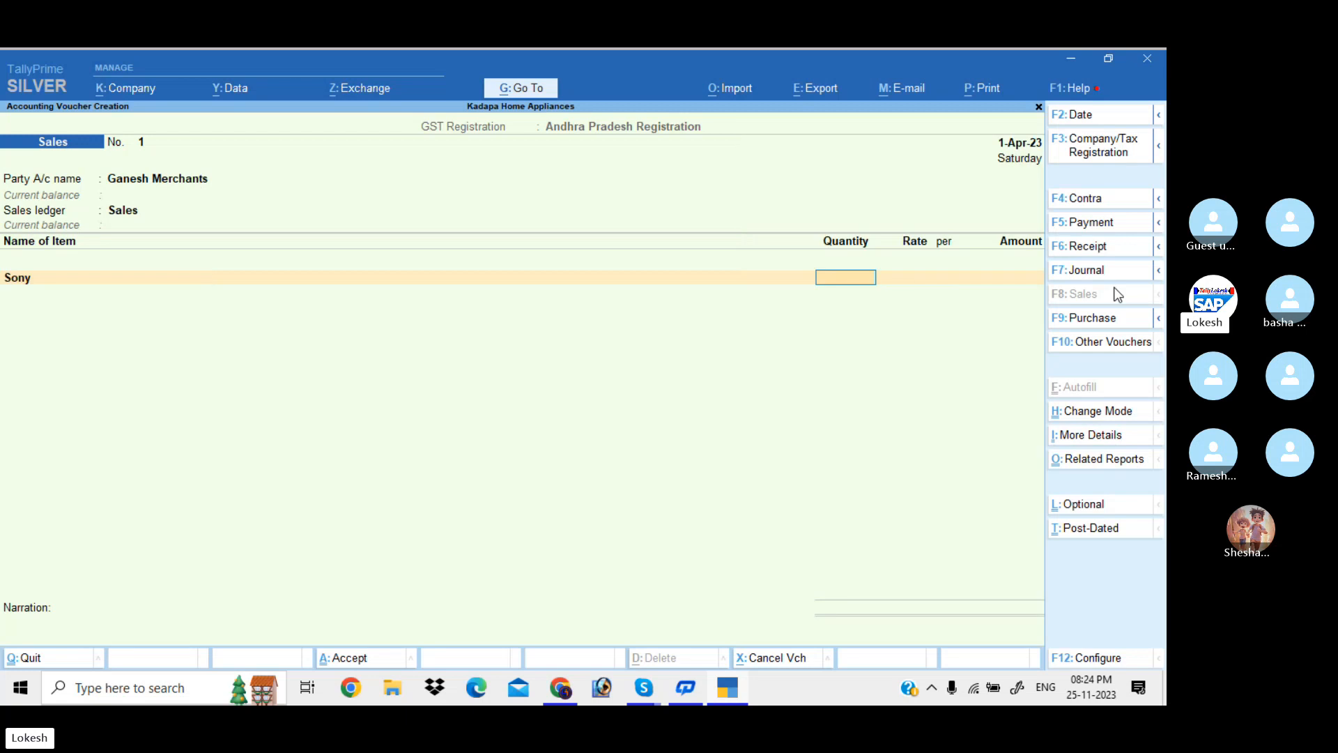
pyautogui.write('10')
pyautogui.press('Return')
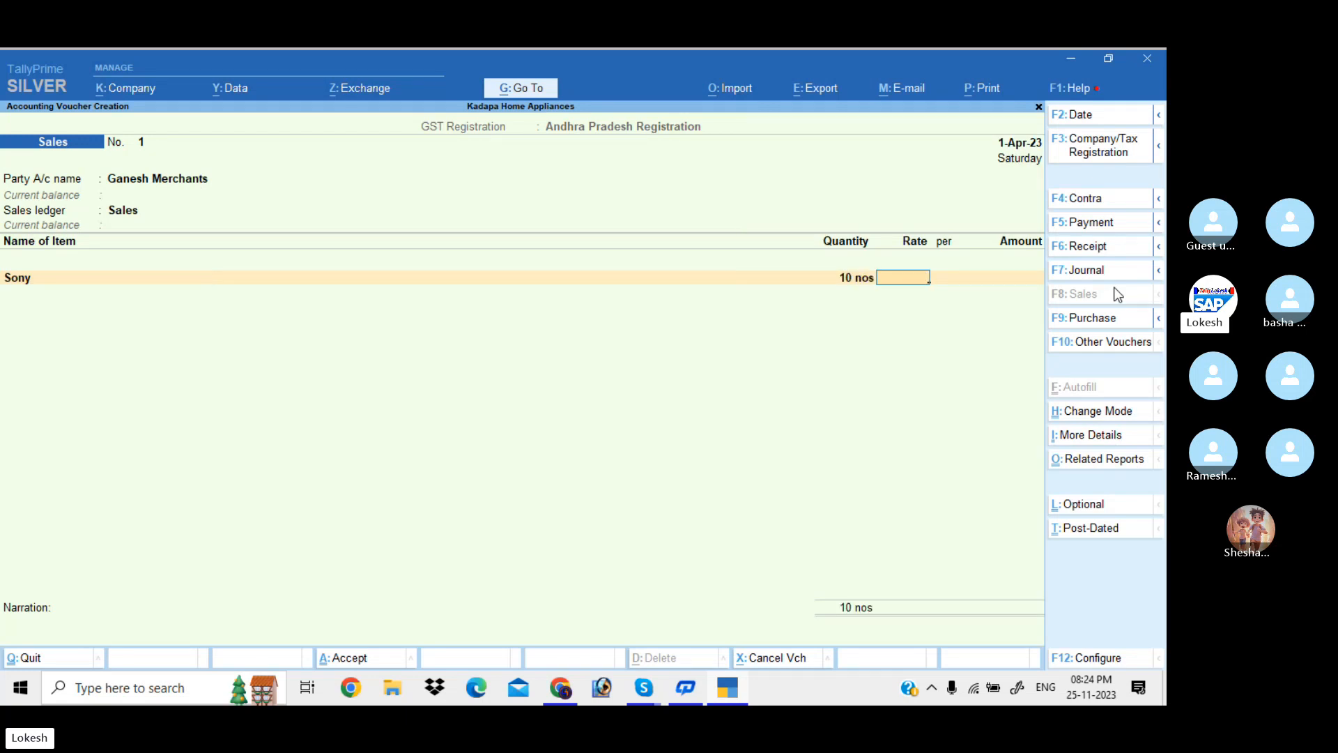
pyautogui.write('15000')
pyautogui.press('Return')
pyautogui.press('Return')
pyautogui.press('Return')
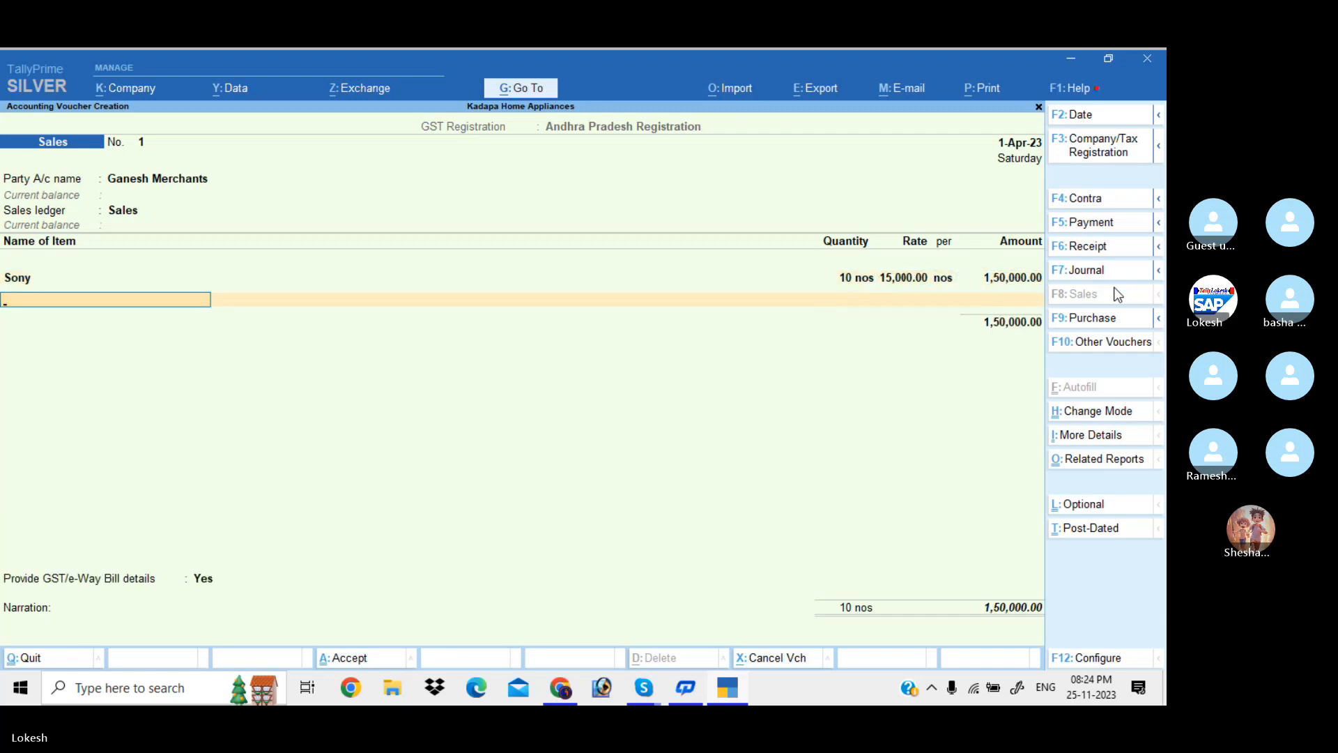
pyautogui.write('g')
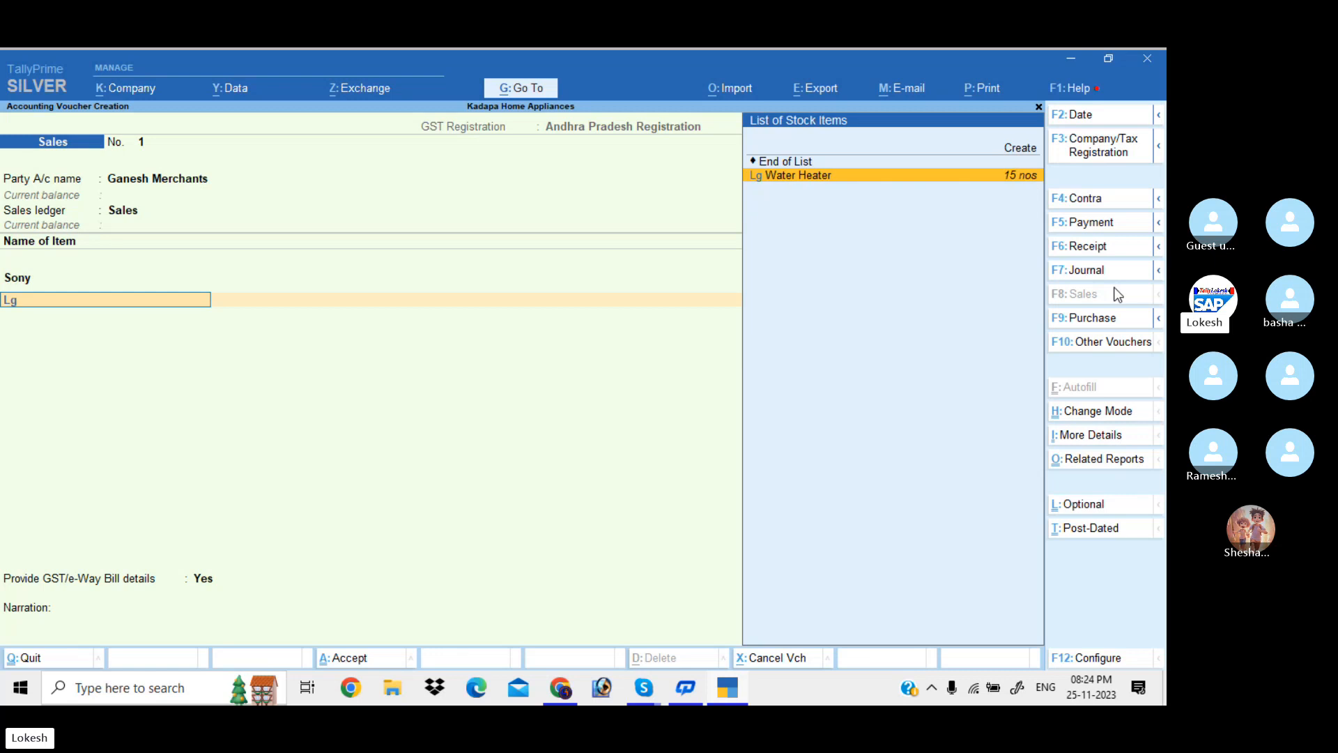
pyautogui.press('Return')
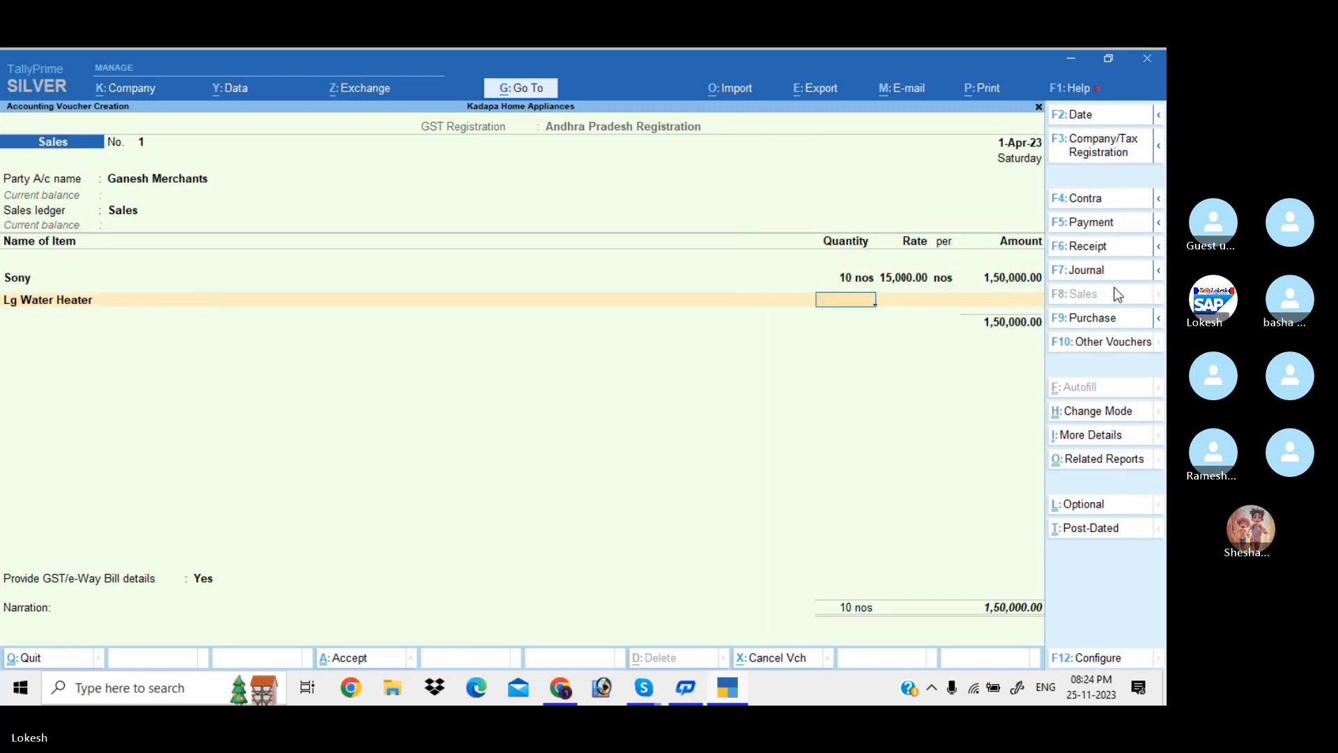
pyautogui.write('8')
pyautogui.press('Return')
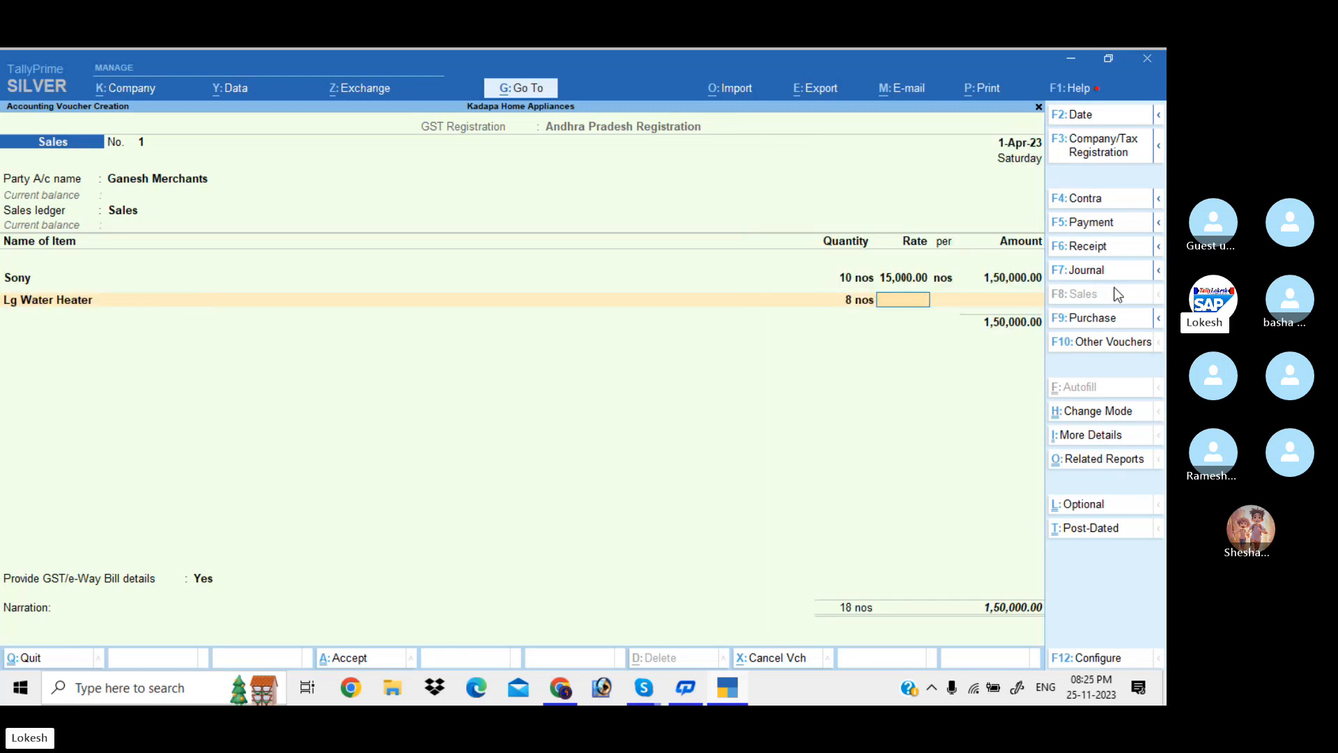
pyautogui.write('1,500')
pyautogui.press('Return')
pyautogui.press('Return')
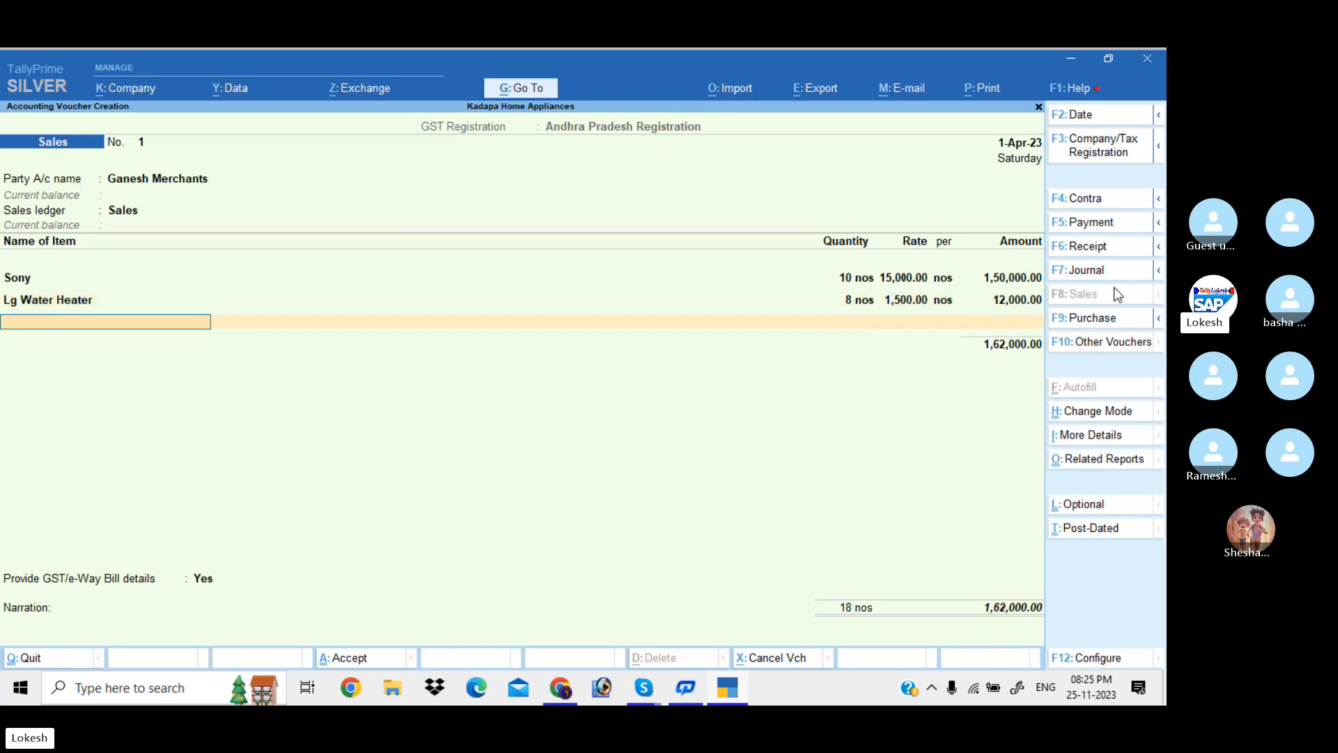
# Add Led Bulb (10 at 2,000) and Fogg Perfumes (12 at 500)
pyautogui.write('L')
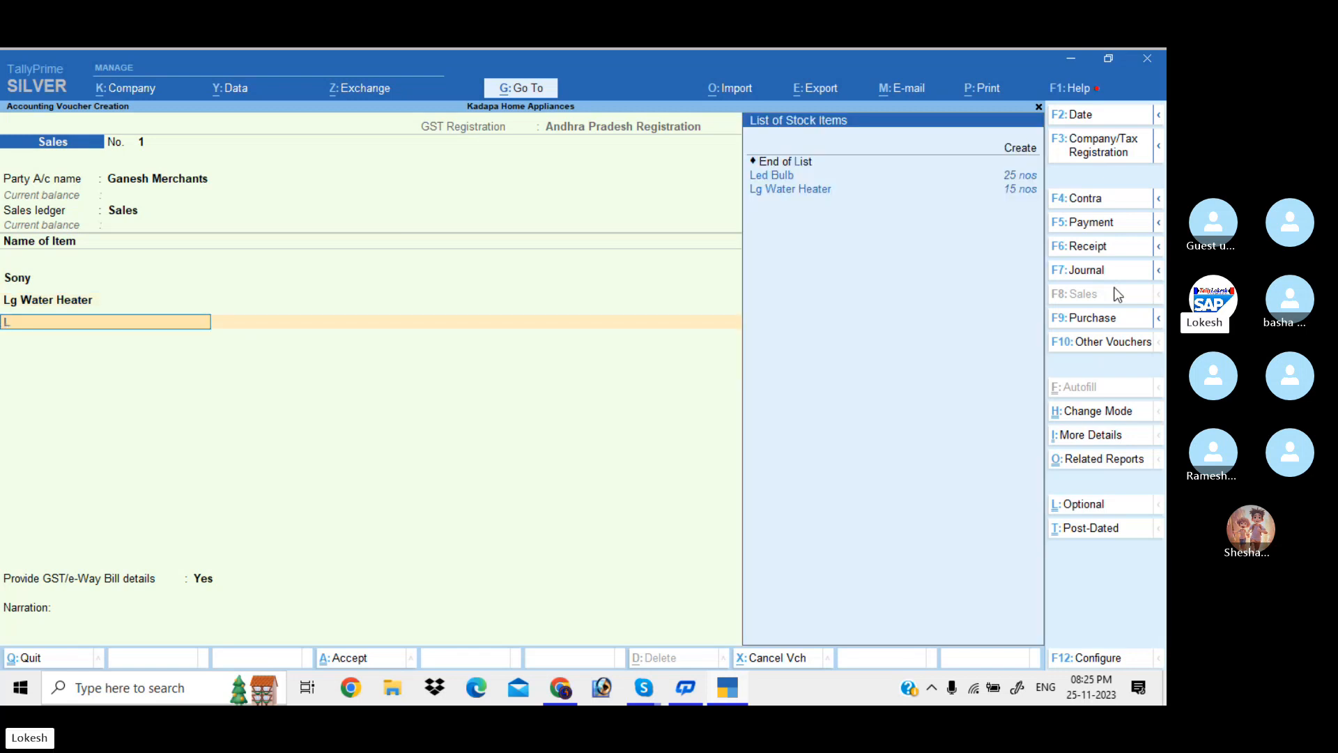
pyautogui.press('Down')
pyautogui.press('Return')
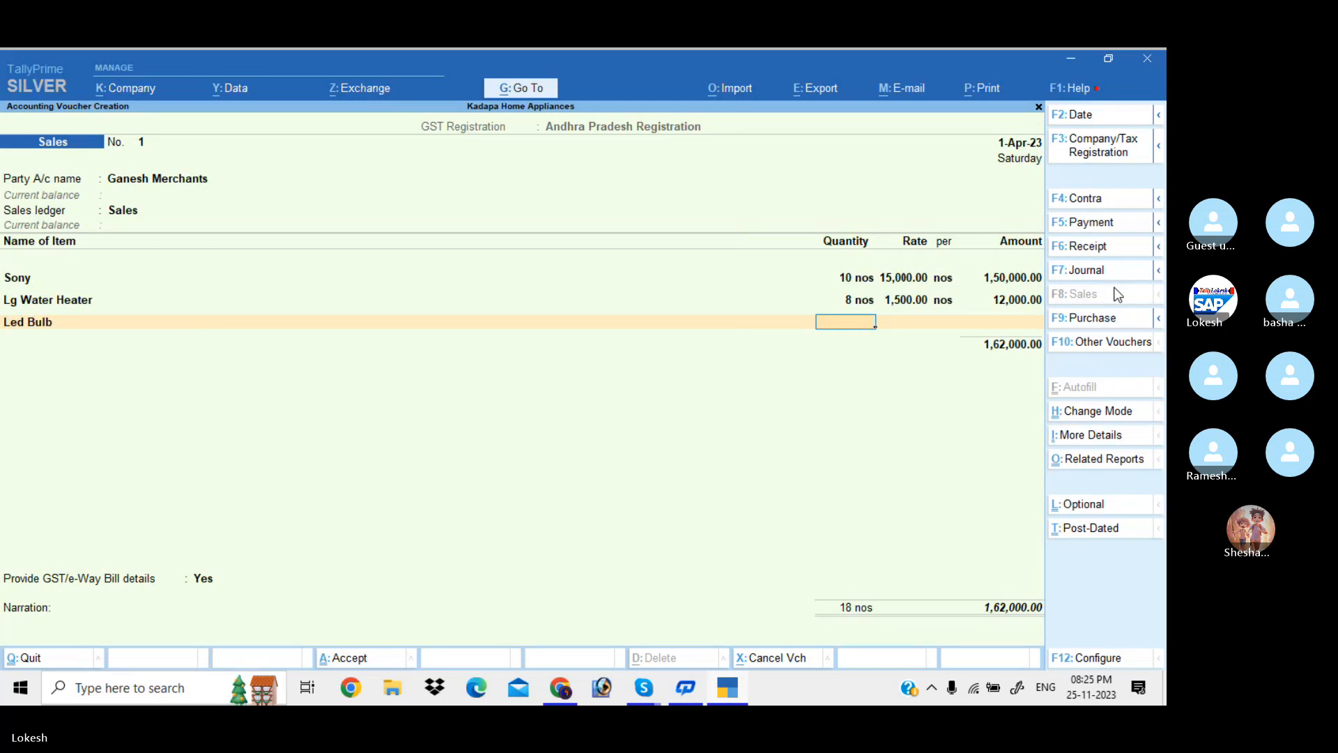
pyautogui.write('10')
pyautogui.press('Return')
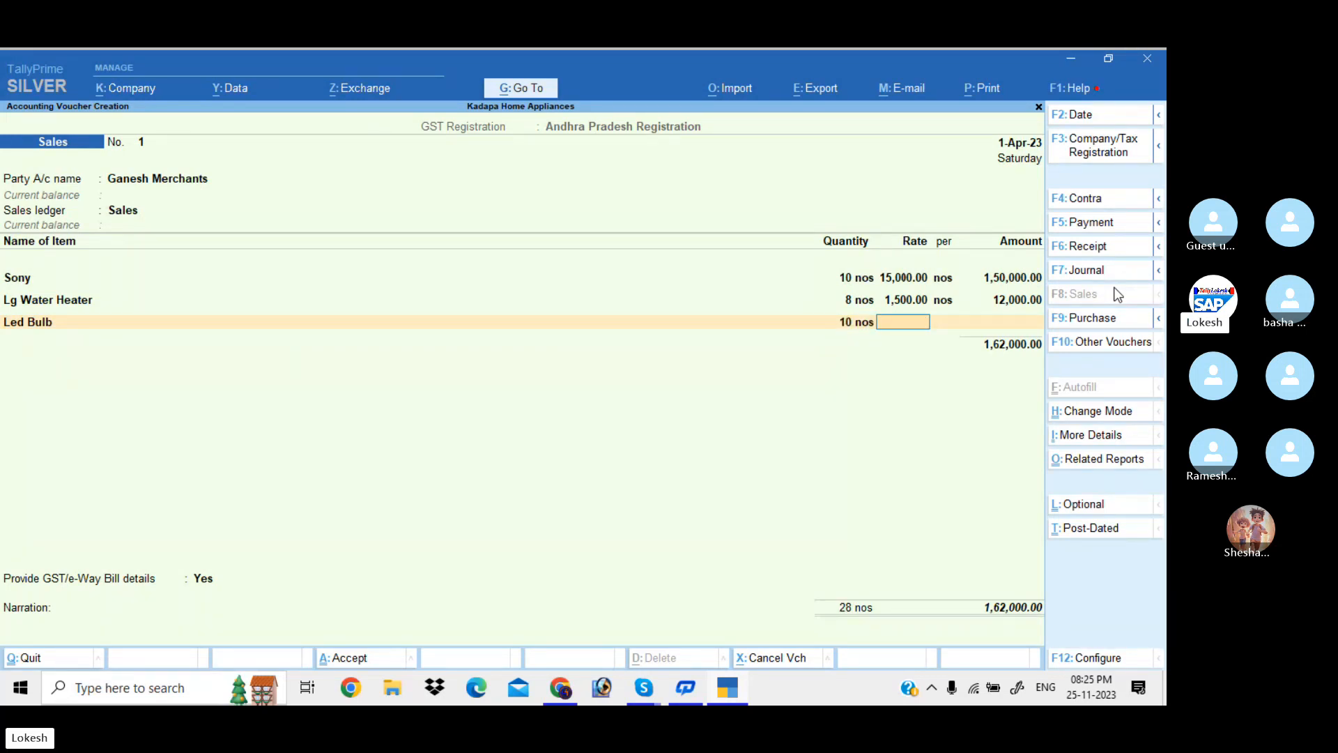
pyautogui.write('2000')
pyautogui.press('Return')
pyautogui.press('Return')
pyautogui.press('Return')
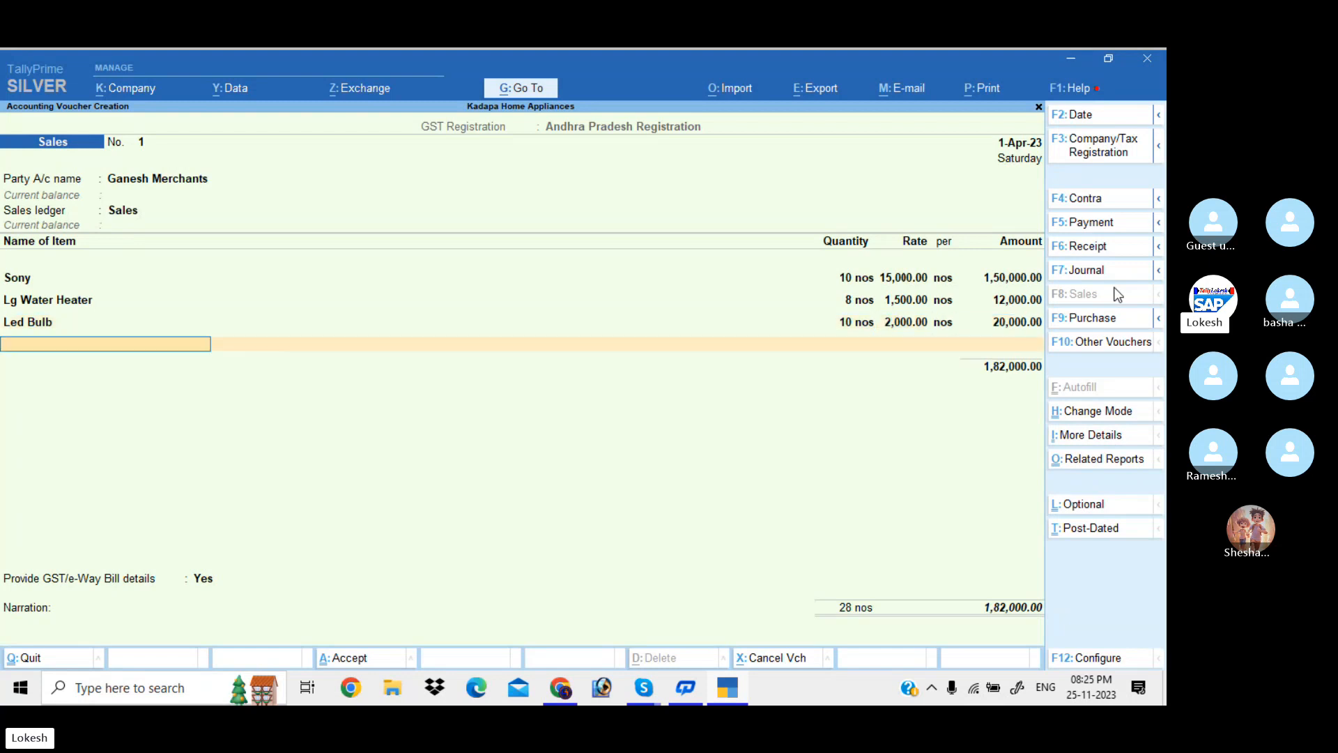
pyautogui.write('f')
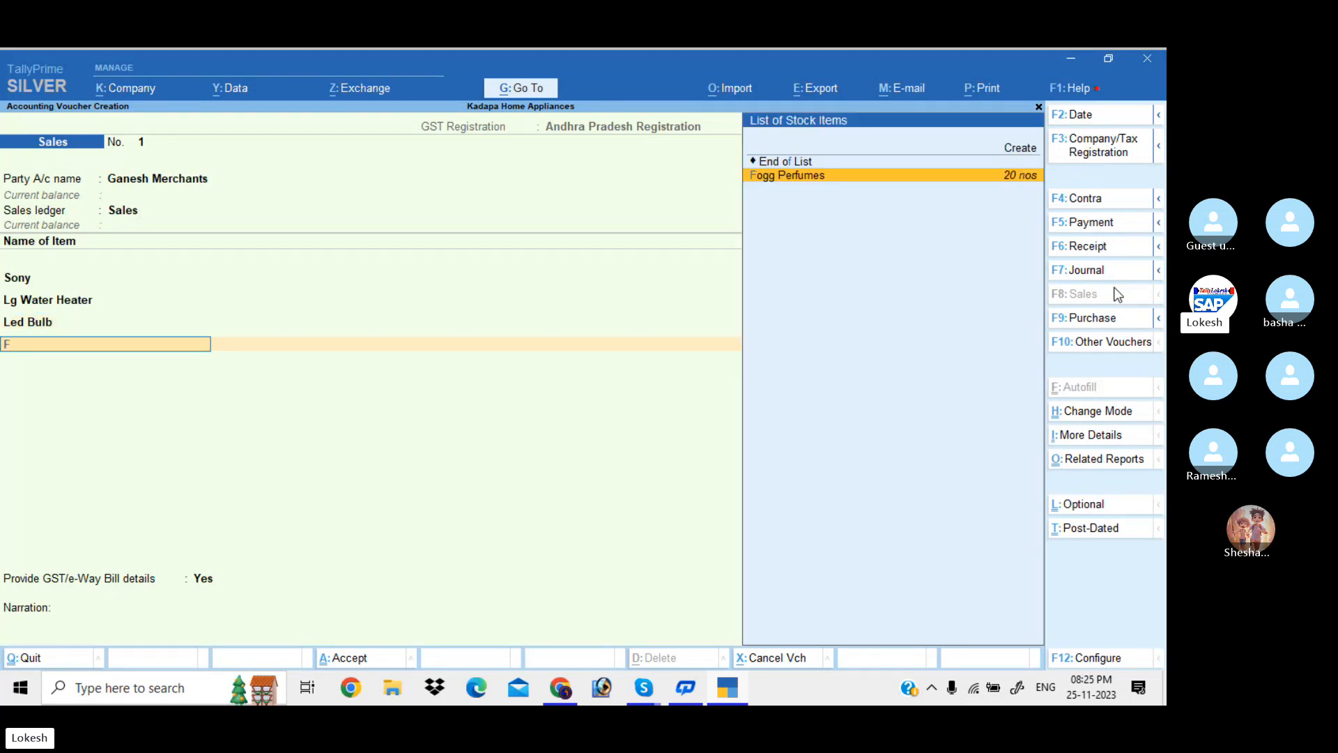
pyautogui.press('Return')
pyautogui.write('12')
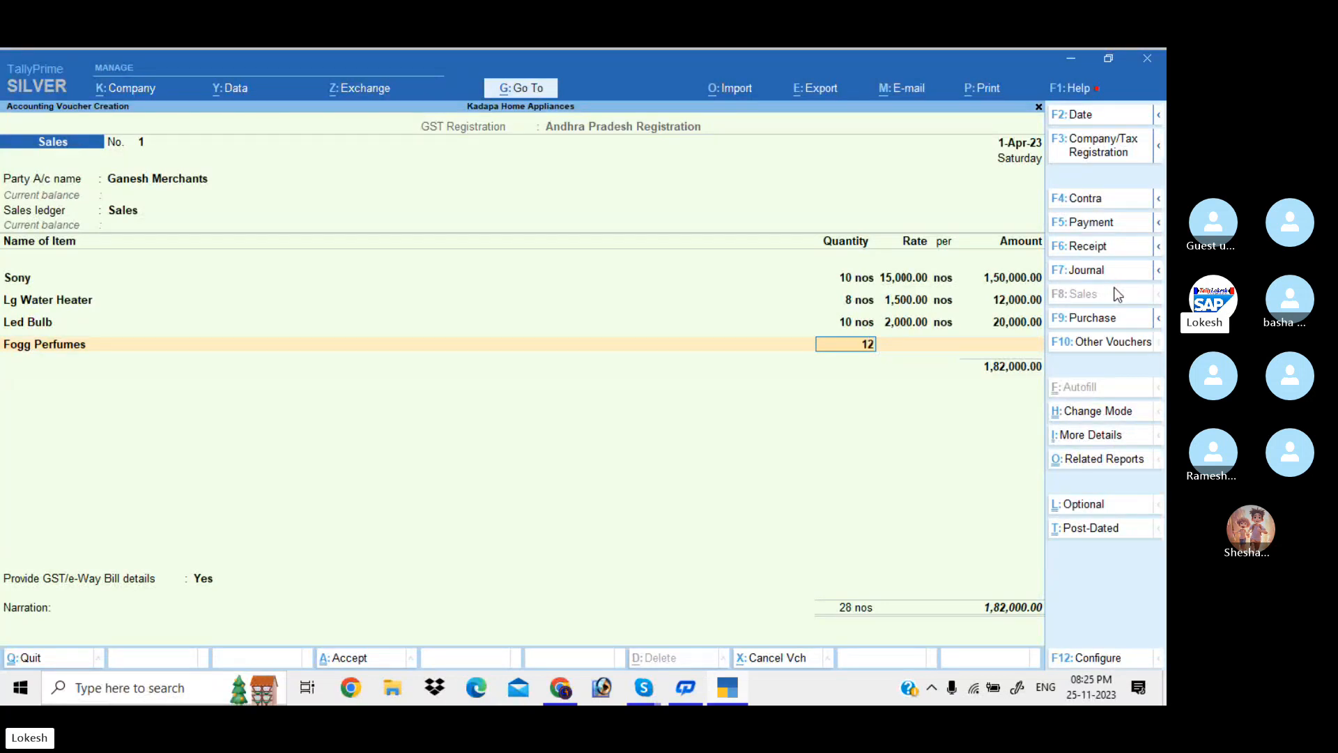
pyautogui.press('Return')
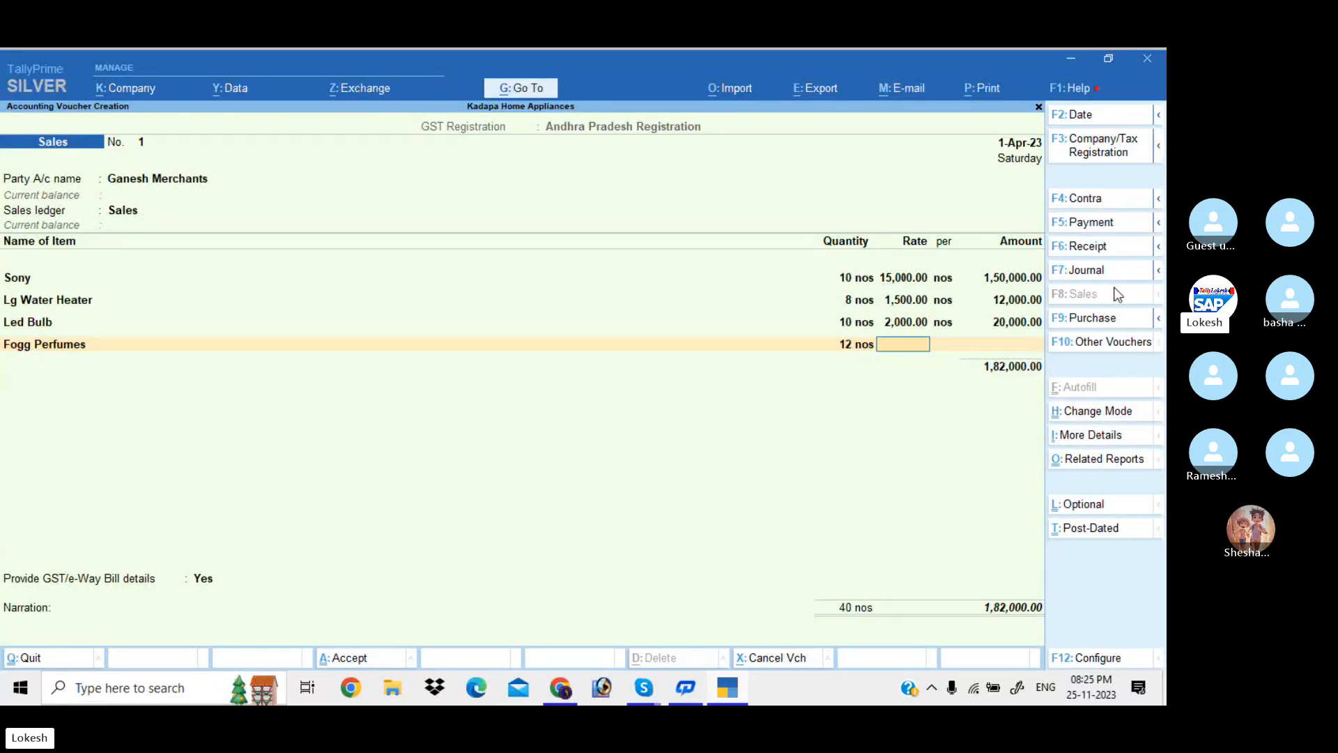
pyautogui.write('500')
pyautogui.press('Return')
pyautogui.press('Return')
pyautogui.press('Return')
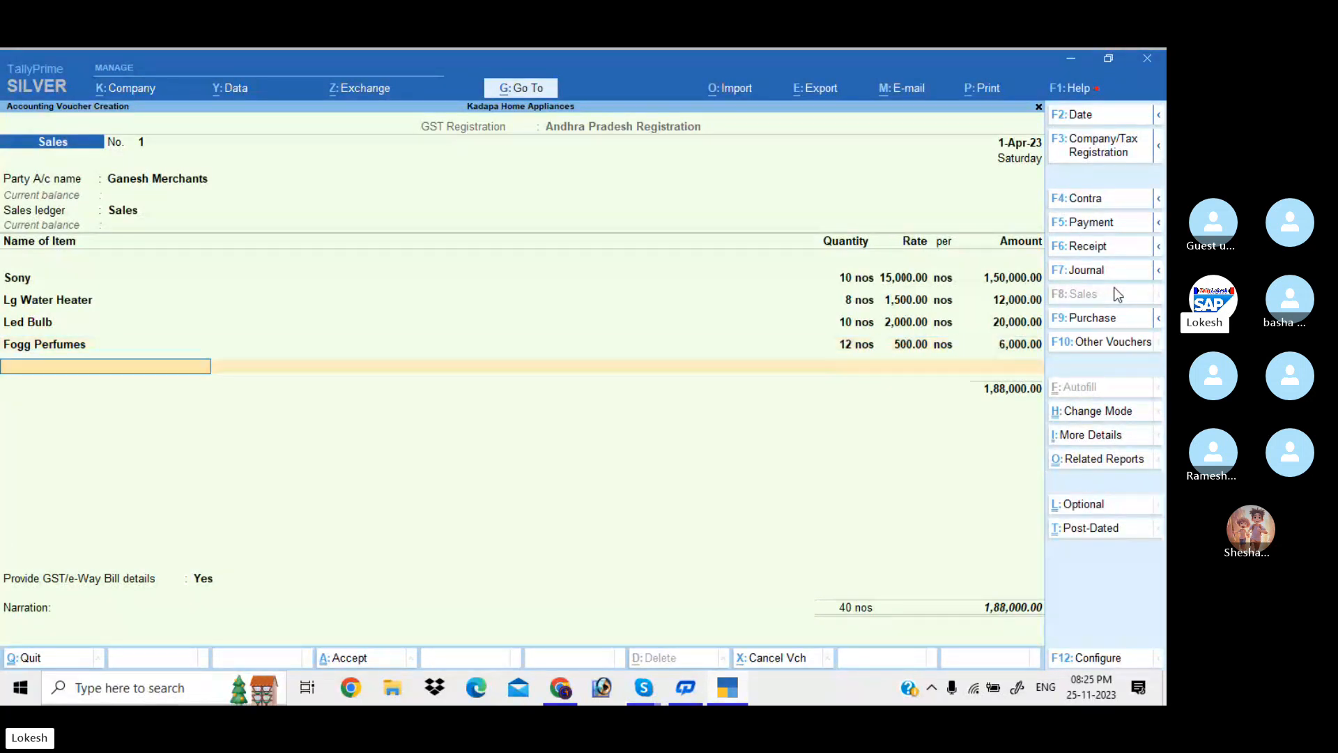
# Add the CGST and SGST ledgers below the item lines
pyautogui.press('Return')
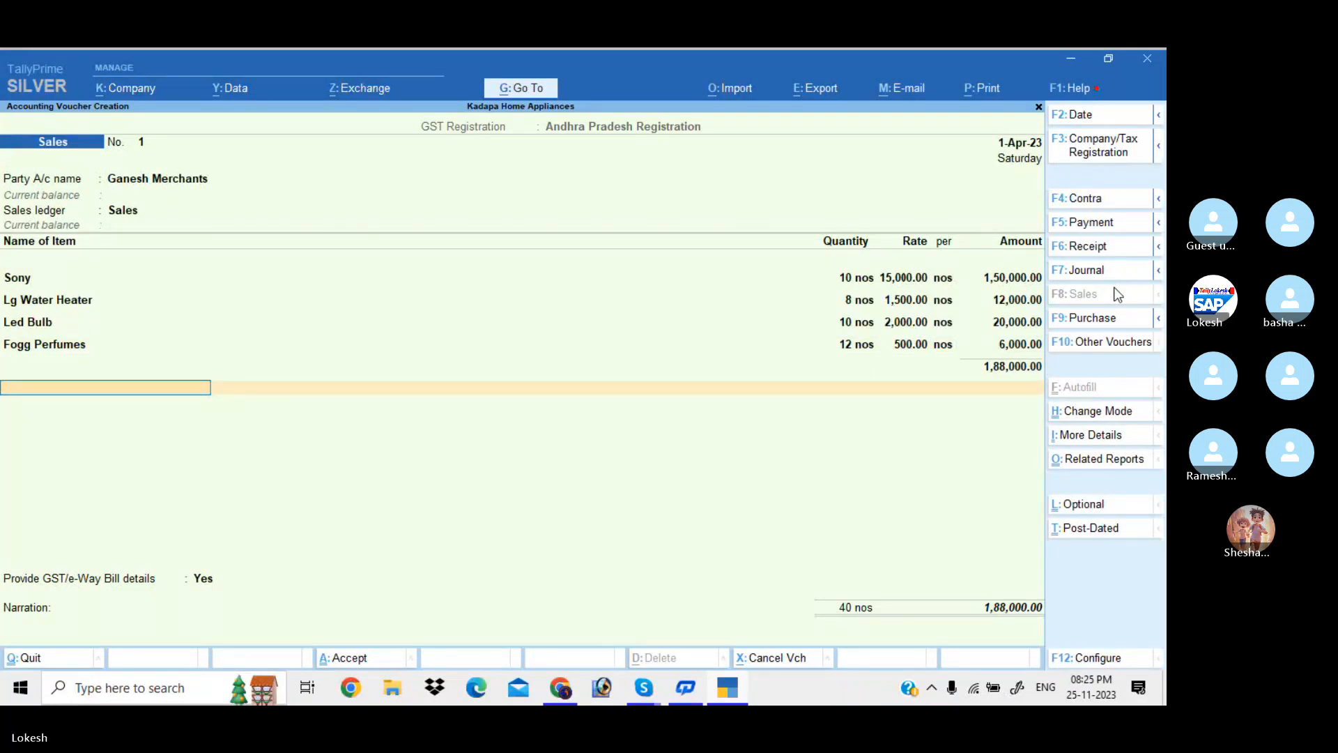
pyautogui.write('cg')
pyautogui.press('Return')
pyautogui.press('Return')
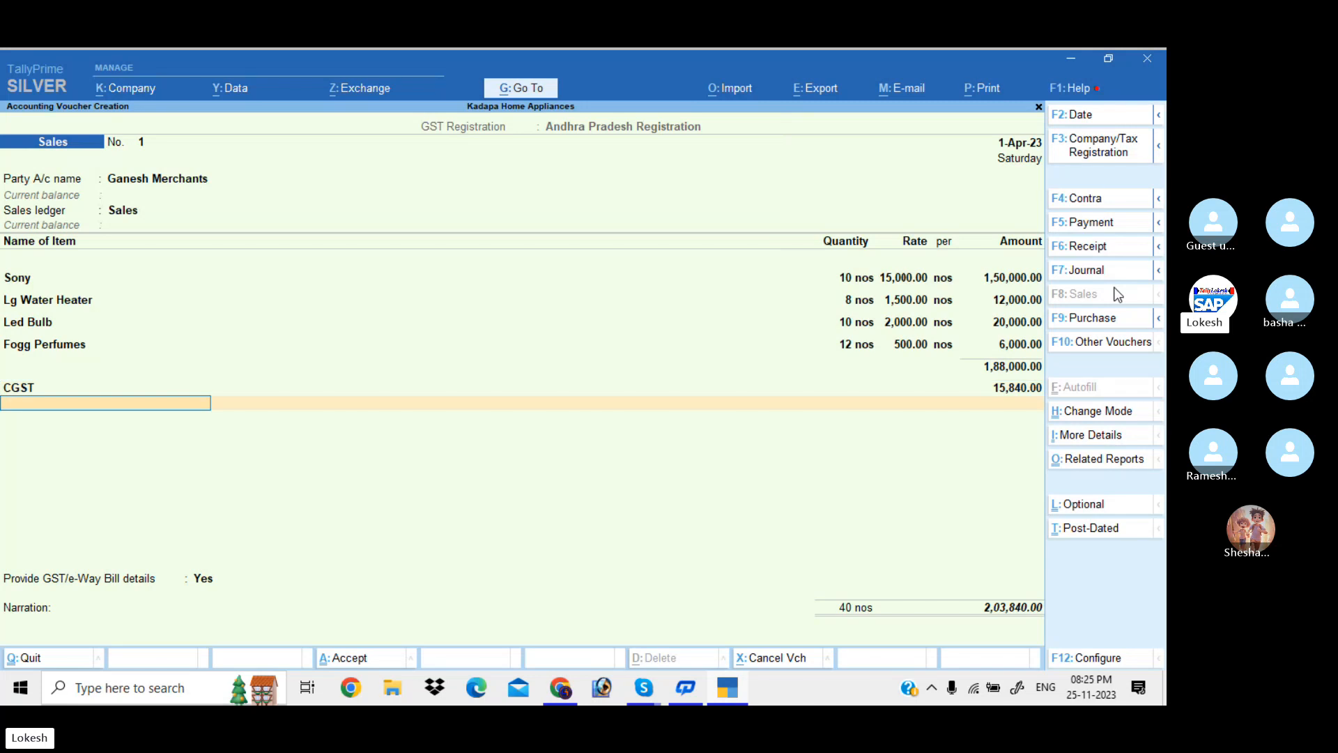
pyautogui.write('sg')
pyautogui.press('Return')
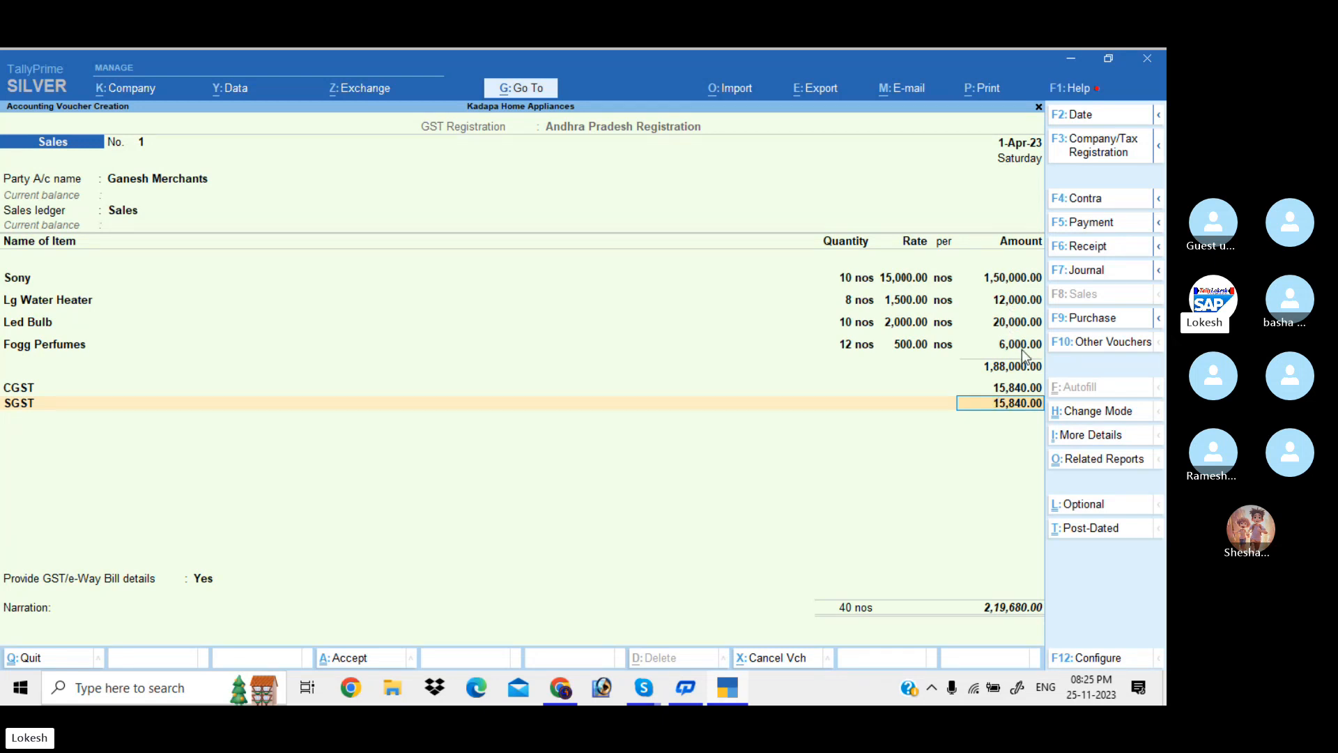
pyautogui.click(1097, 464)
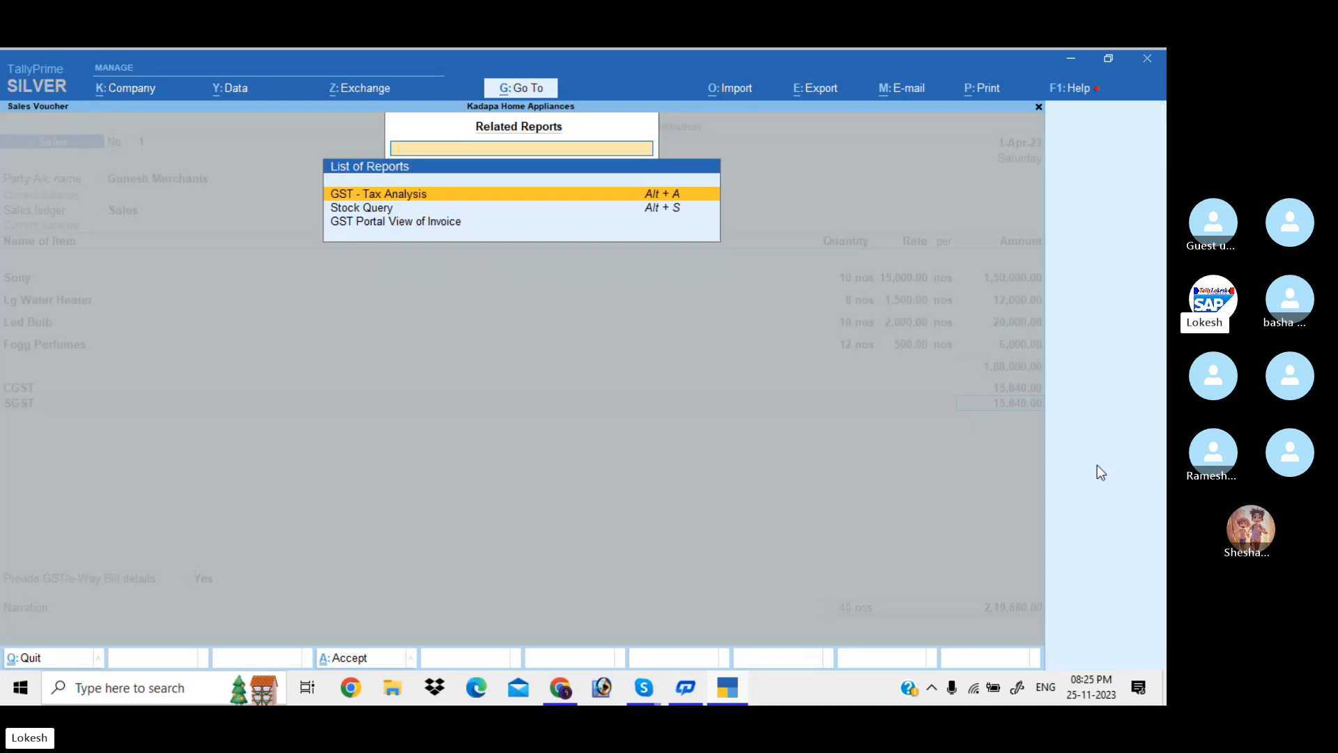
pyautogui.press('Return')
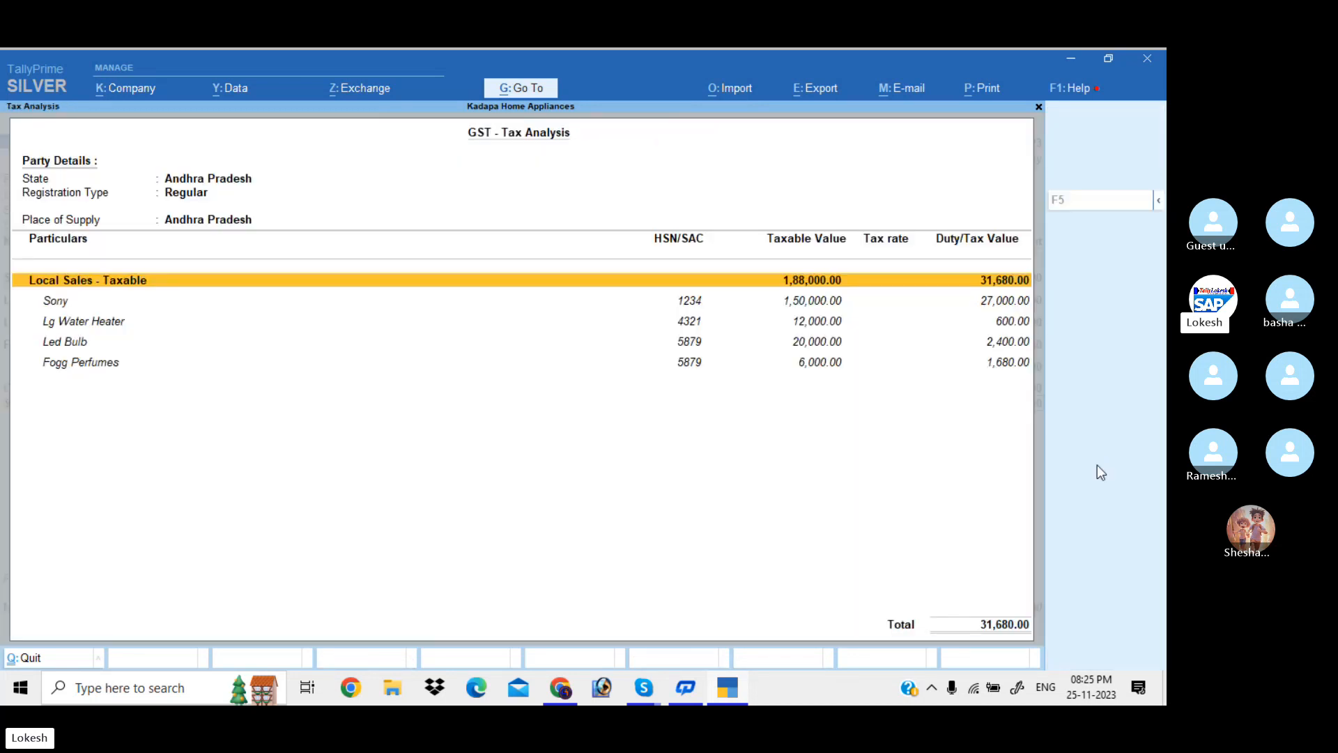
pyautogui.press('F5')
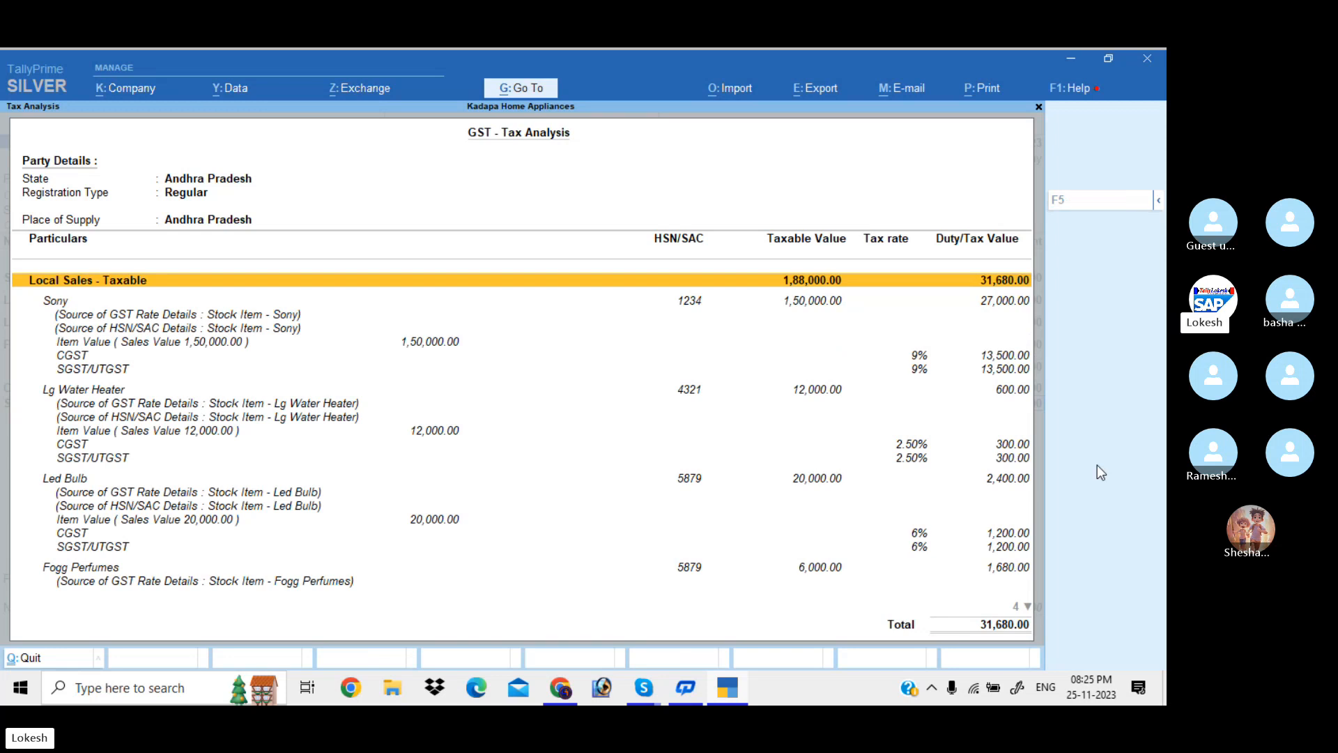
pyautogui.press('Down')
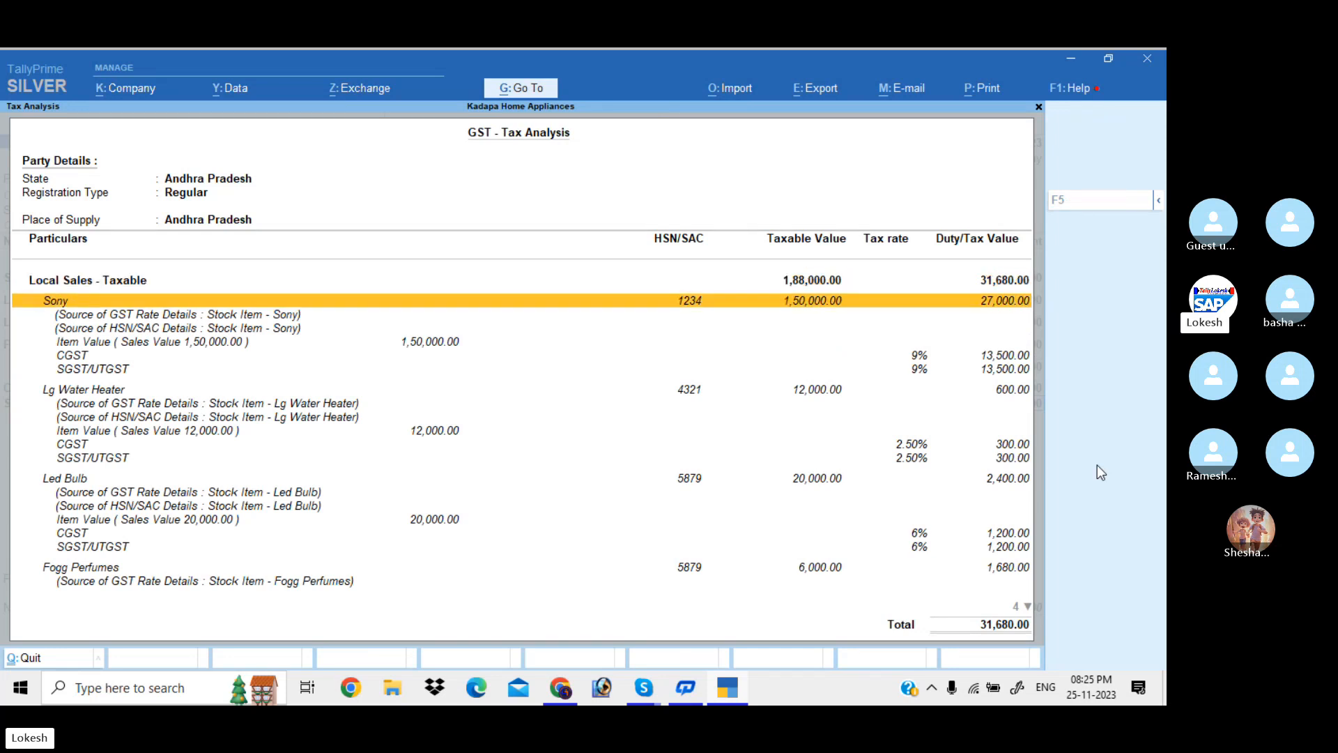
pyautogui.press('Down')
pyautogui.press('Down')
pyautogui.press('Down')
pyautogui.press('Down')
pyautogui.press('Down')
pyautogui.press('Down')
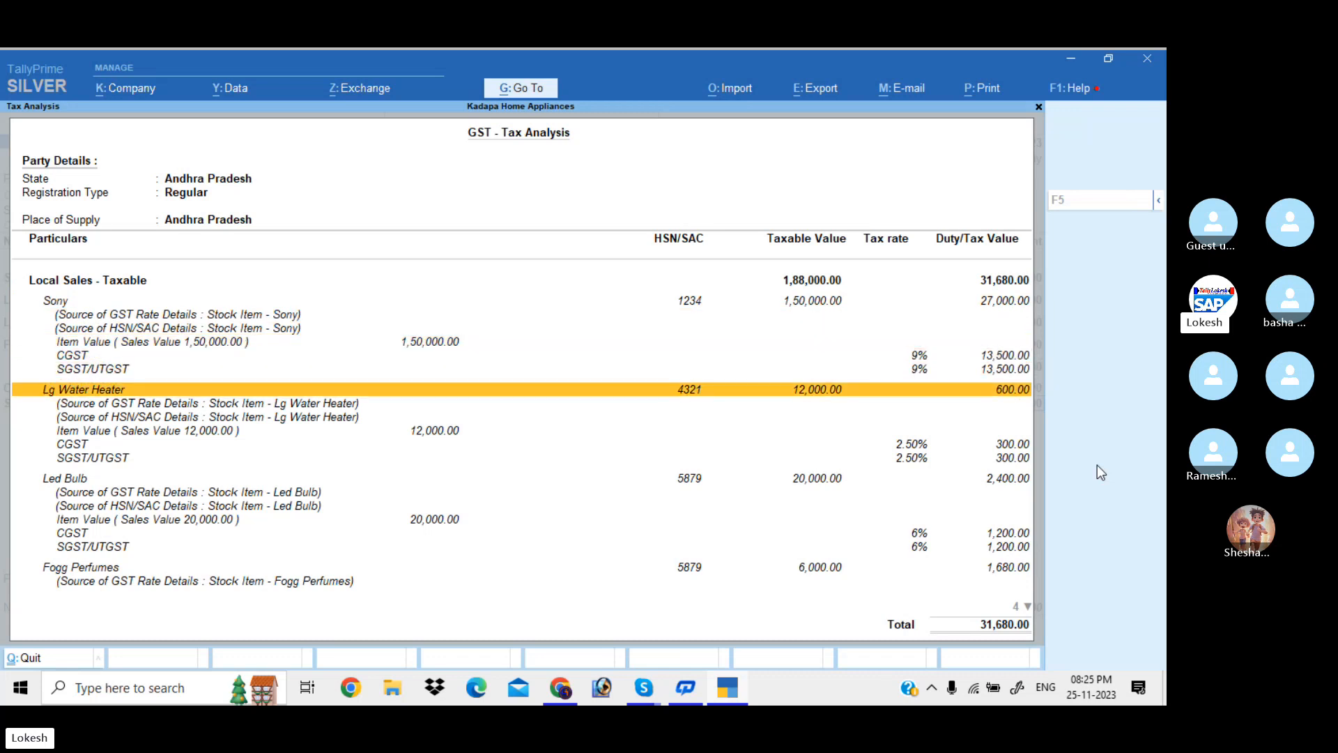
pyautogui.press('Down')
pyautogui.press('Down')
pyautogui.press('Down')
pyautogui.press('Down')
pyautogui.press('Down')
pyautogui.press('Down')
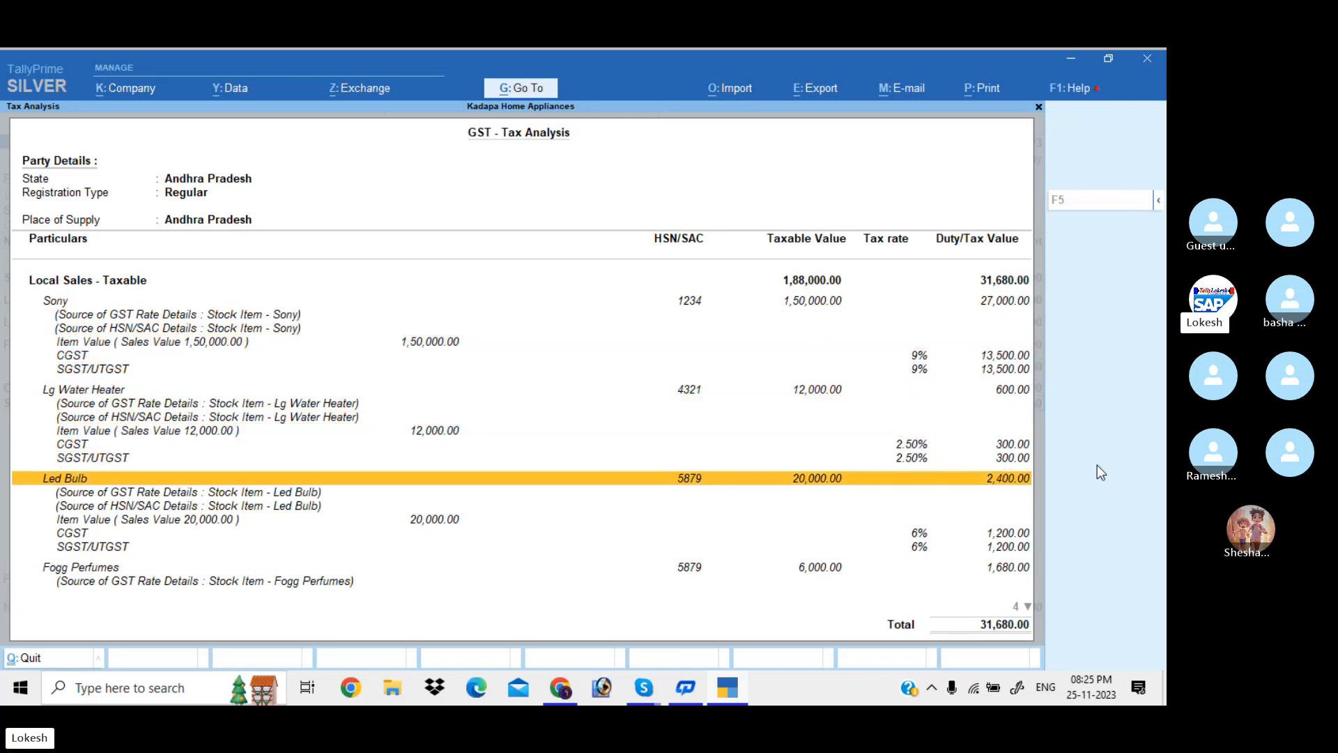
pyautogui.press('Down')
pyautogui.press('Down')
pyautogui.press('Down')
pyautogui.press('Down')
pyautogui.press('Down')
pyautogui.press('Down')
pyautogui.press('Down')
pyautogui.press('Down')
pyautogui.press('Down')
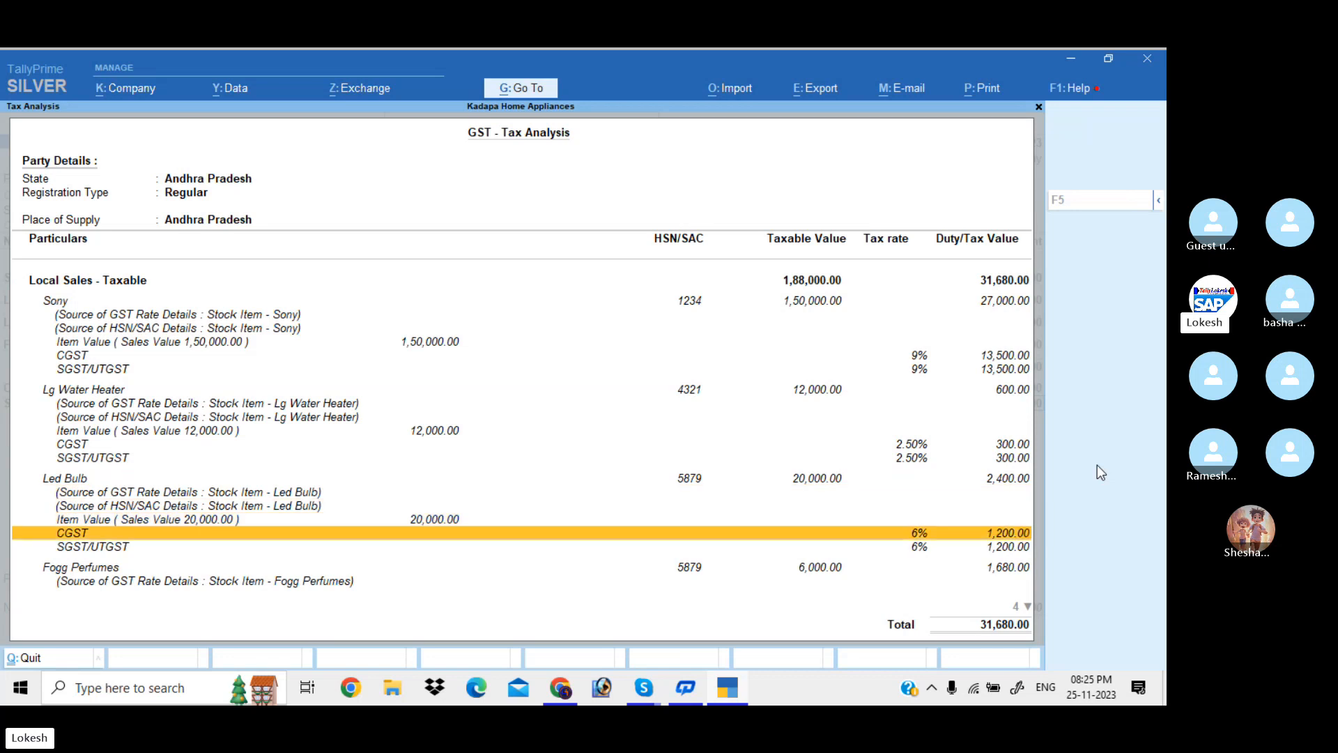
pyautogui.press('Up')
pyautogui.press('Up')
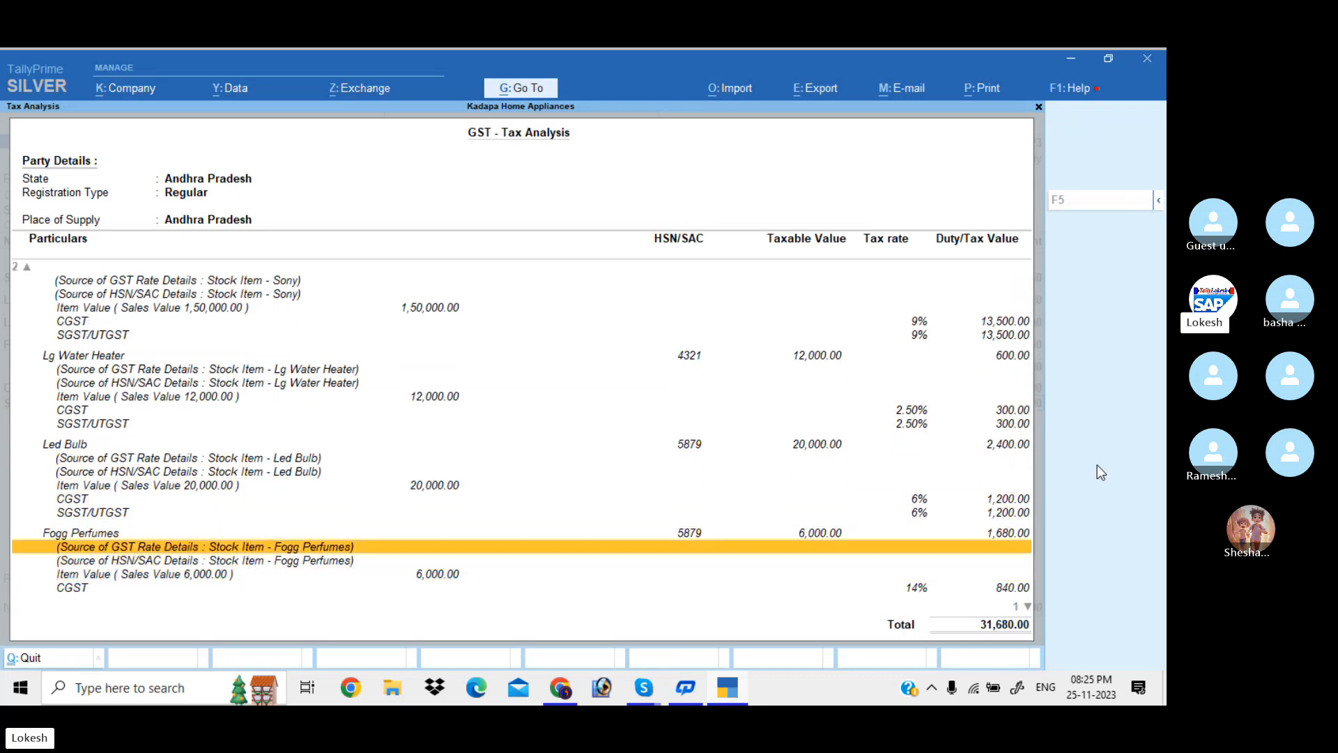
pyautogui.press('Up')
pyautogui.press('Down')
pyautogui.press('Down')
pyautogui.press('Down')
pyautogui.press('Down')
pyautogui.press('Down')
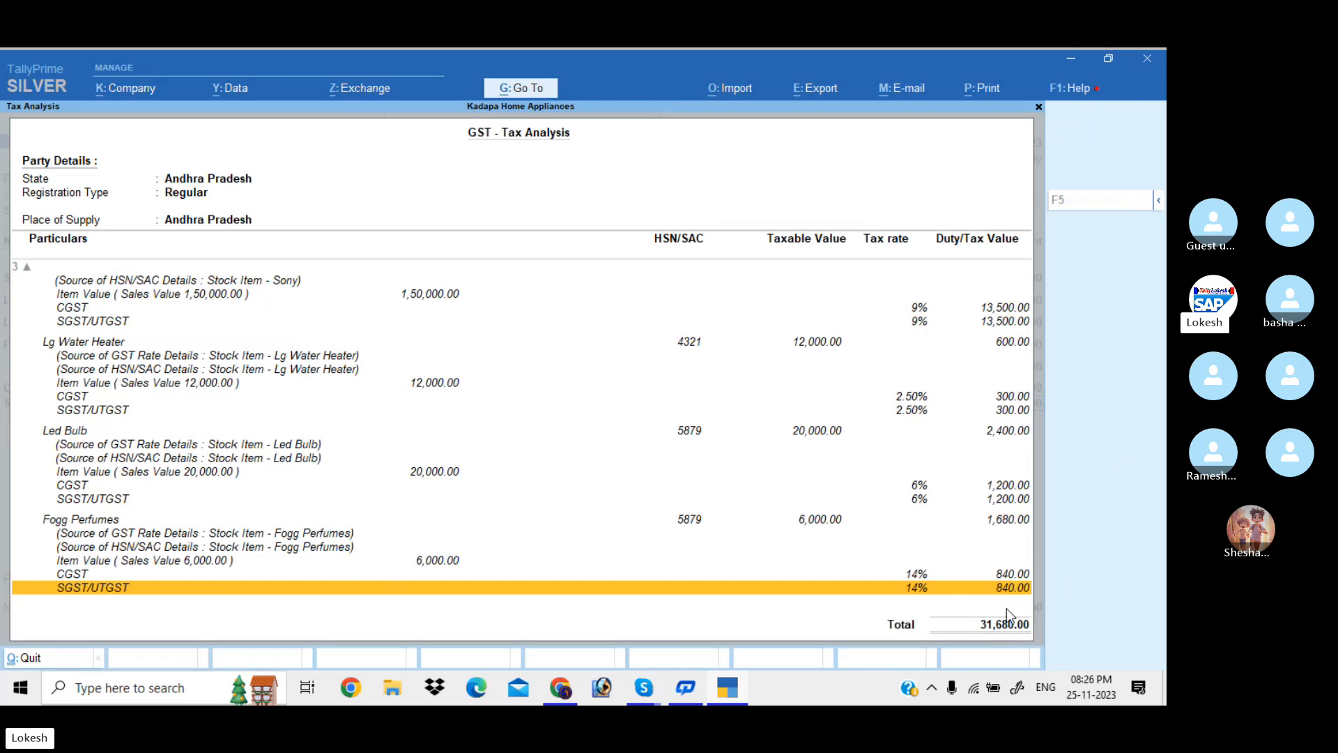
pyautogui.press('Escape')
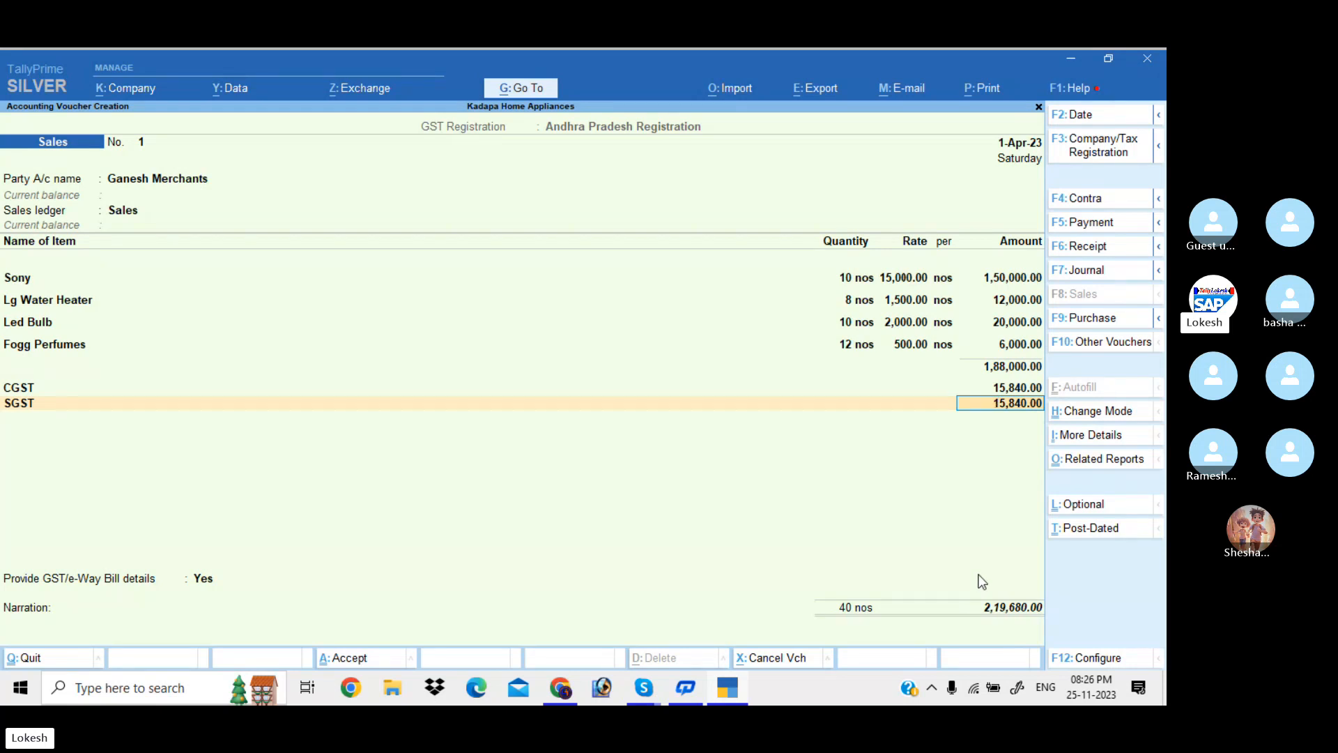
# Set GST/e-Way Bill details to No and accept the Ganesh Merchants sales voucher
pyautogui.press('Return')
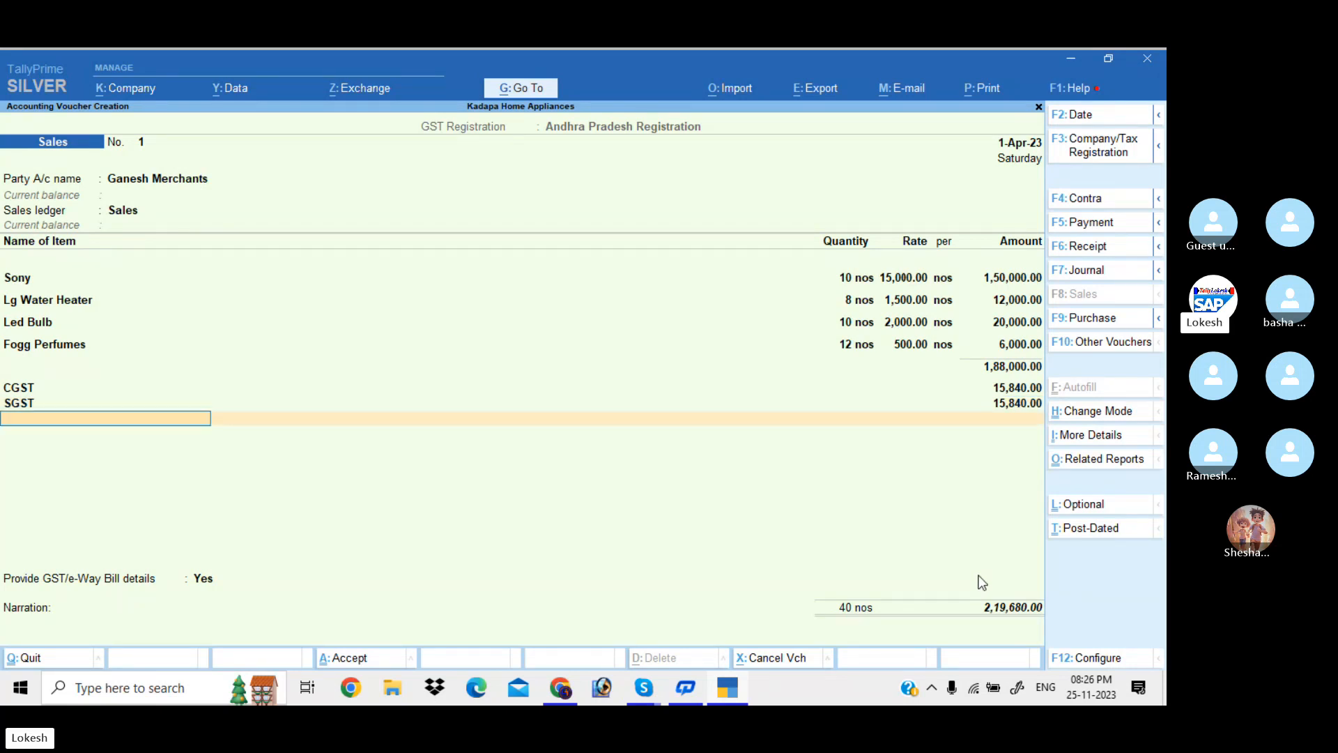
pyautogui.press('Return')
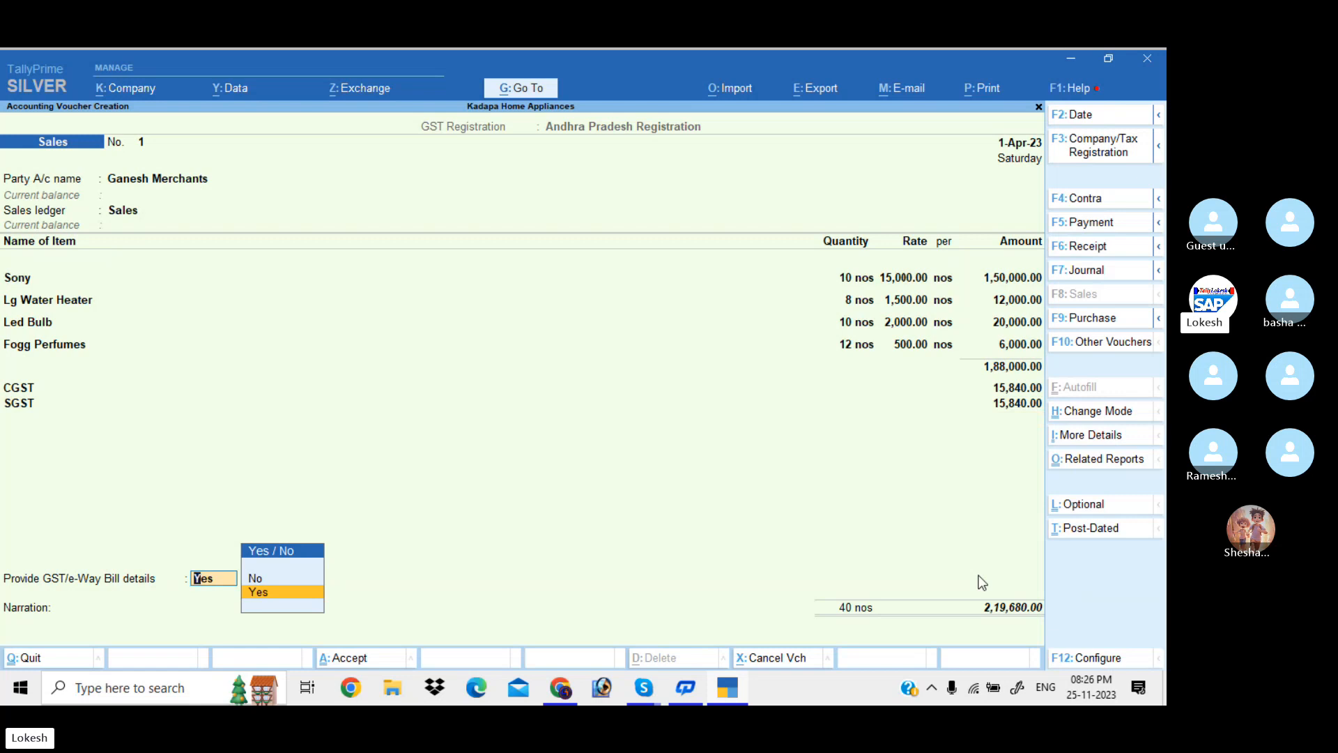
pyautogui.press('Return')
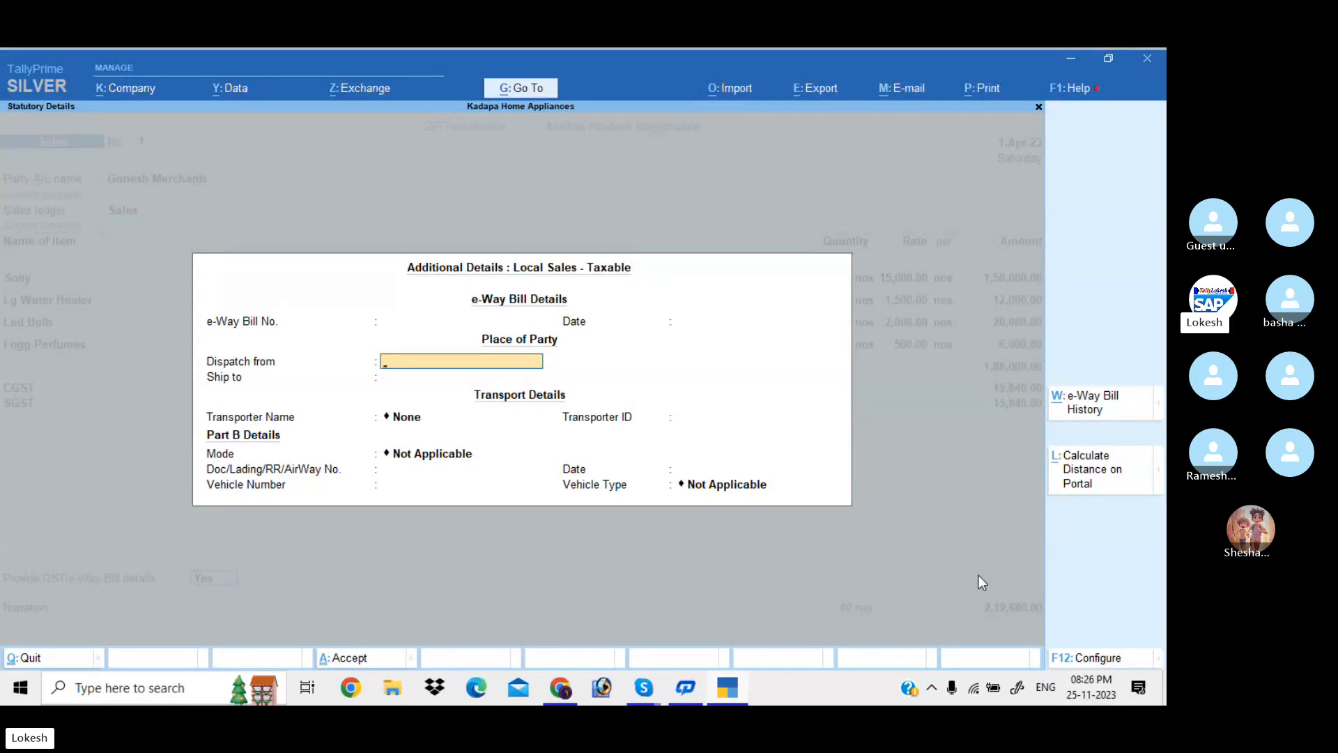
pyautogui.press('Escape')
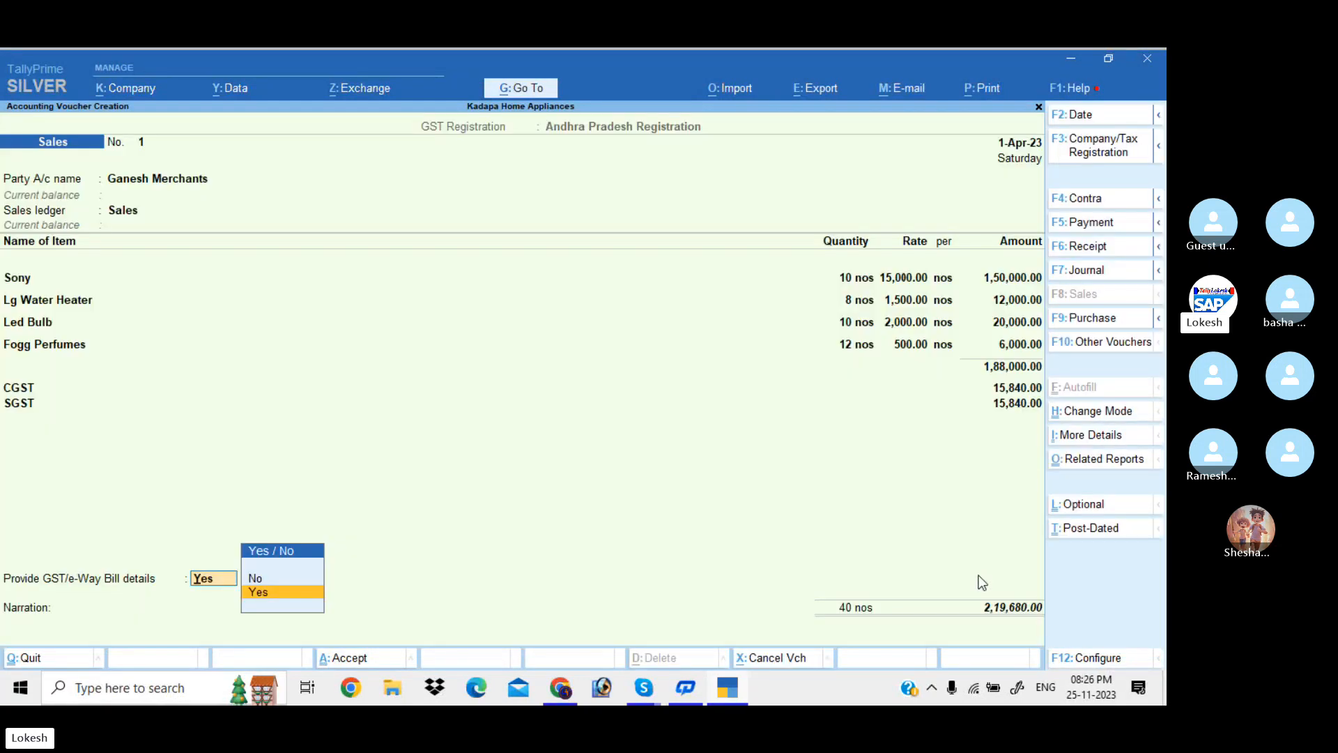
pyautogui.press('Up')
pyautogui.press('Return')
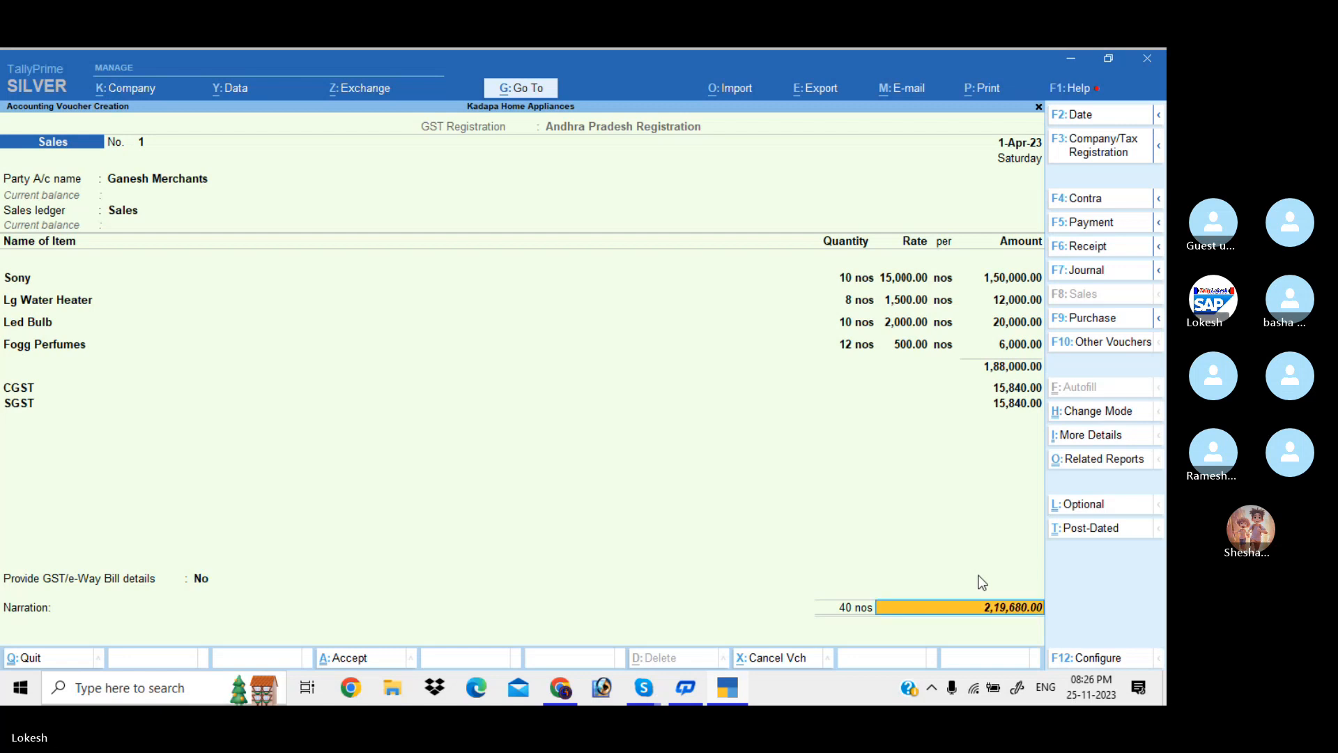
pyautogui.press('Return')
pyautogui.click(981, 579)
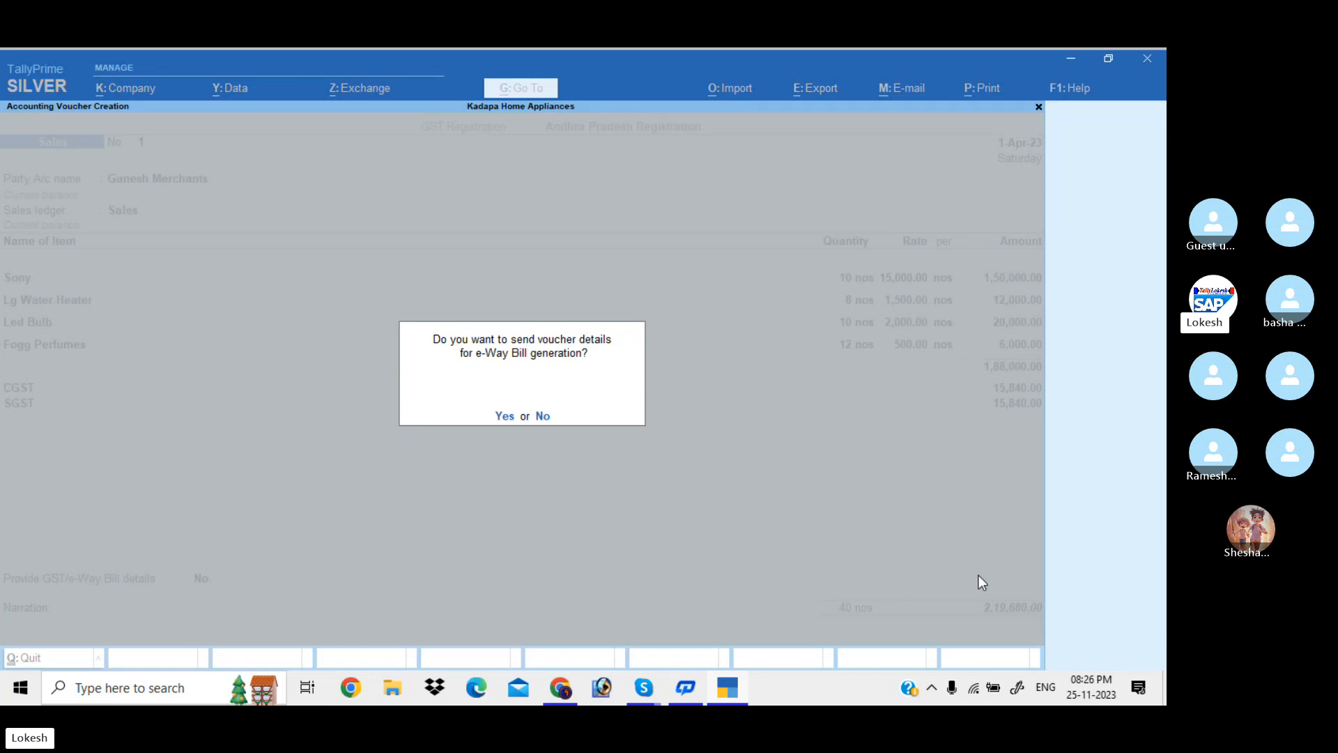
# Decline e-Way Bill generation and record a 1,00,000 cash payment to Kalyan Traders
pyautogui.press('n')
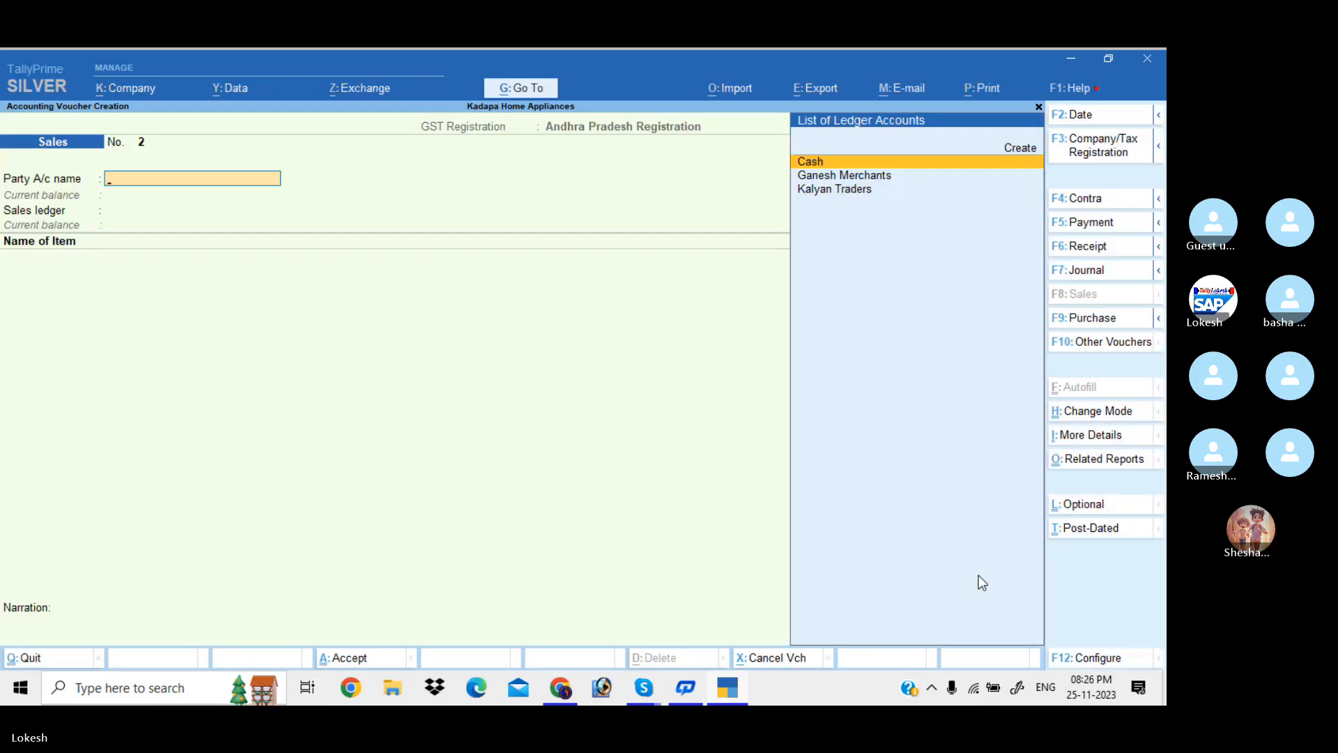
pyautogui.click(1106, 227)
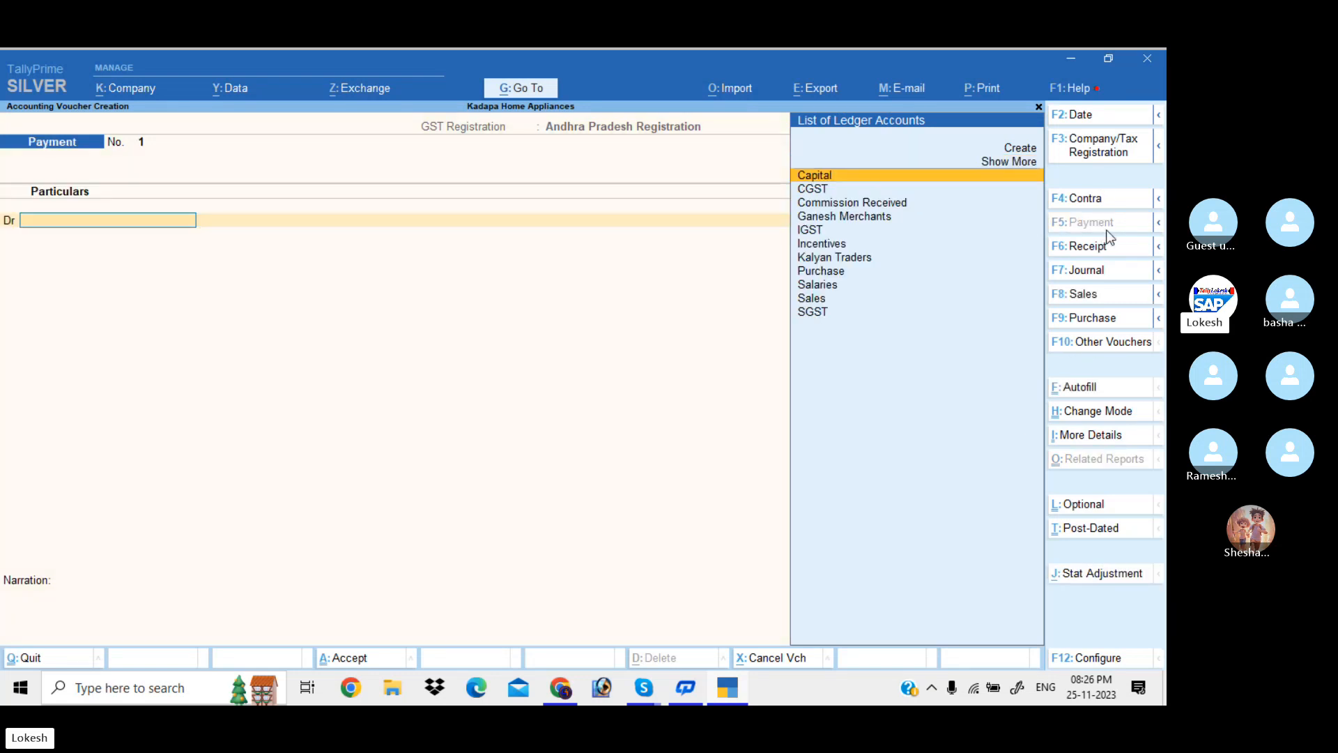
pyautogui.write('k')
pyautogui.press('Return')
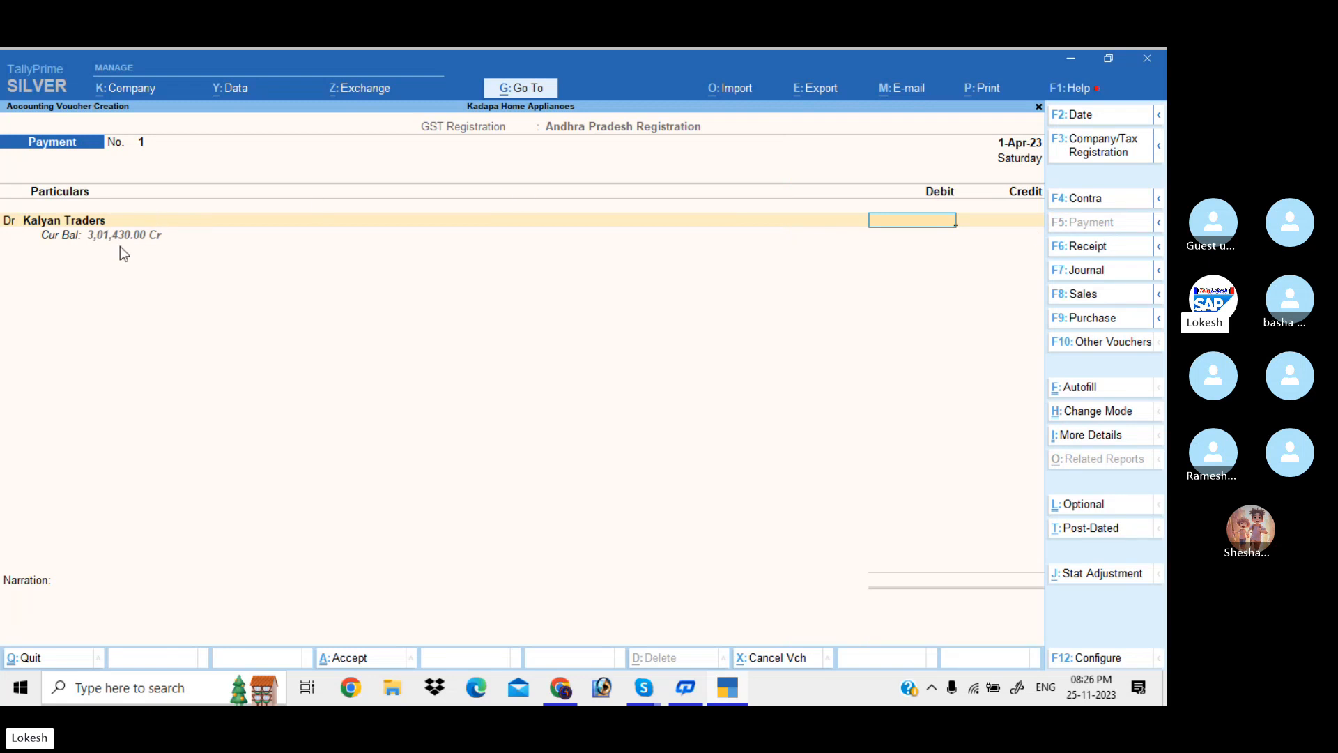
pyautogui.write('100000')
pyautogui.press('Return')
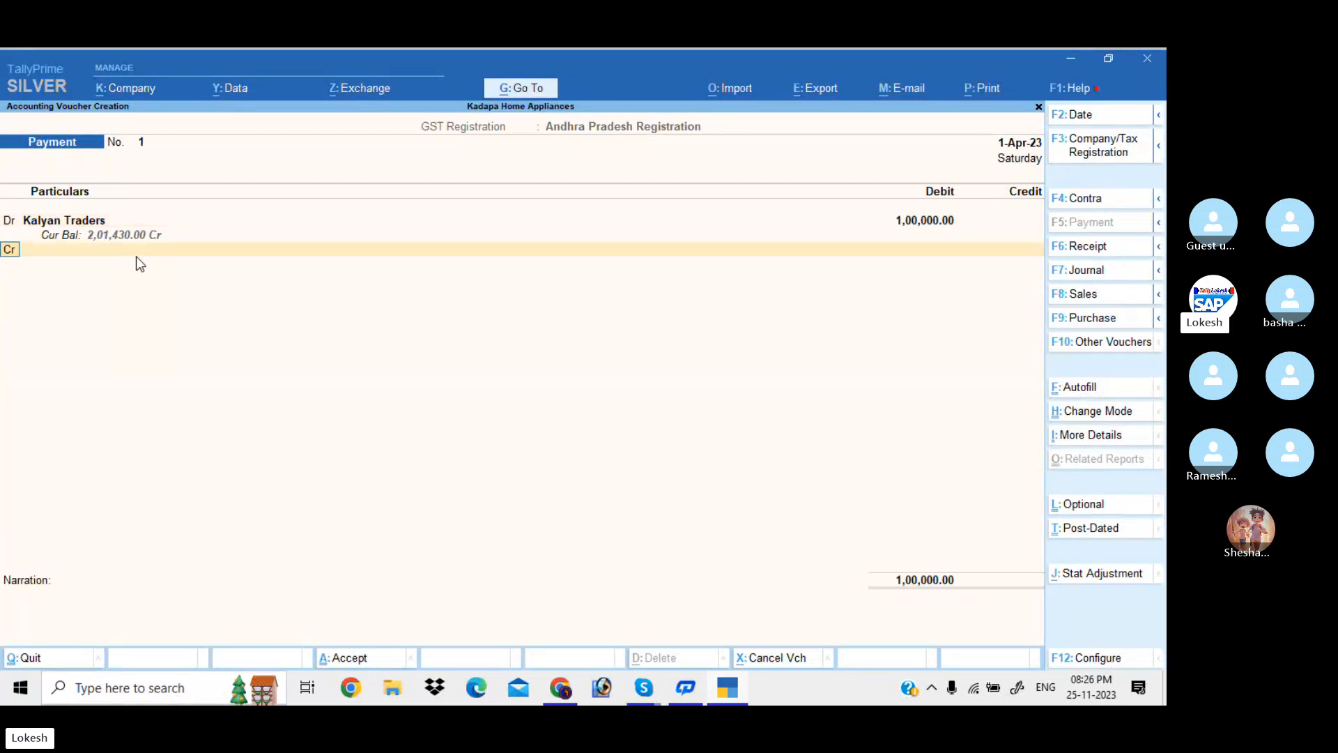
pyautogui.press('Down')
pyautogui.press('Return')
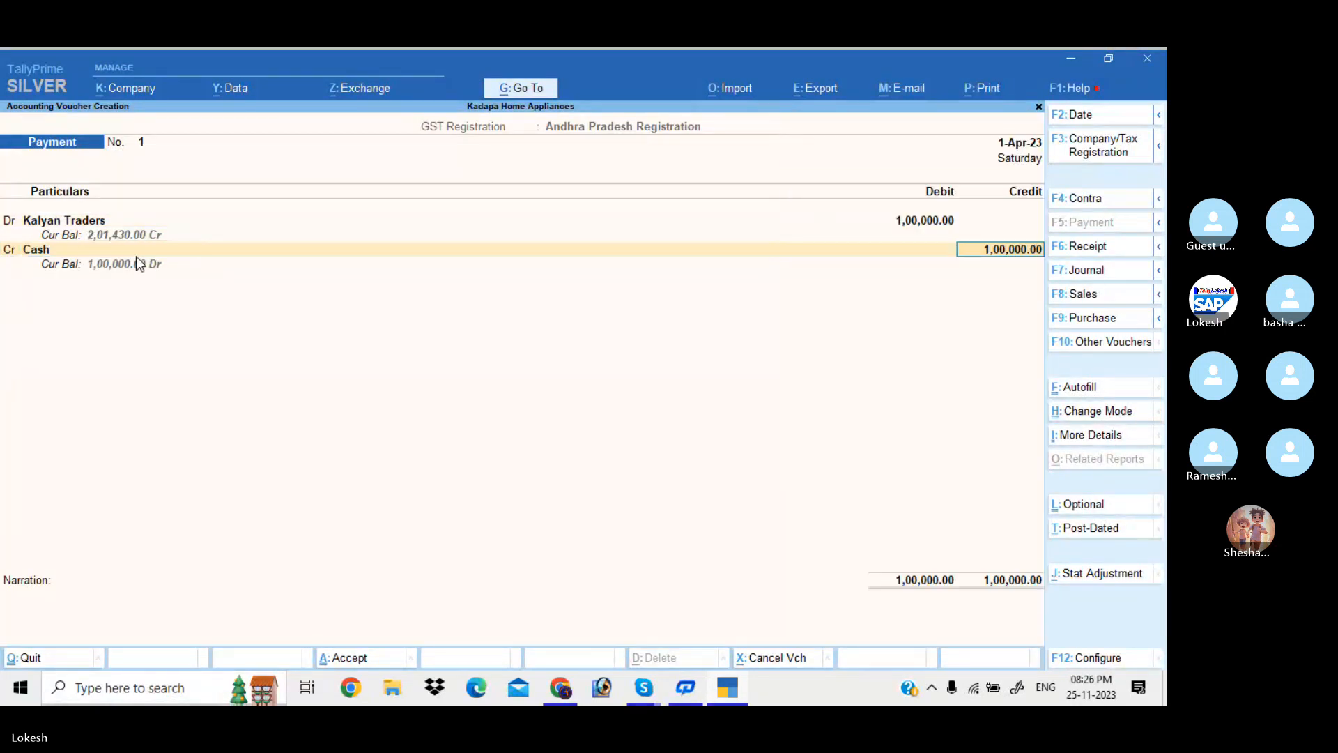
pyautogui.press('Return')
pyautogui.press('Return')
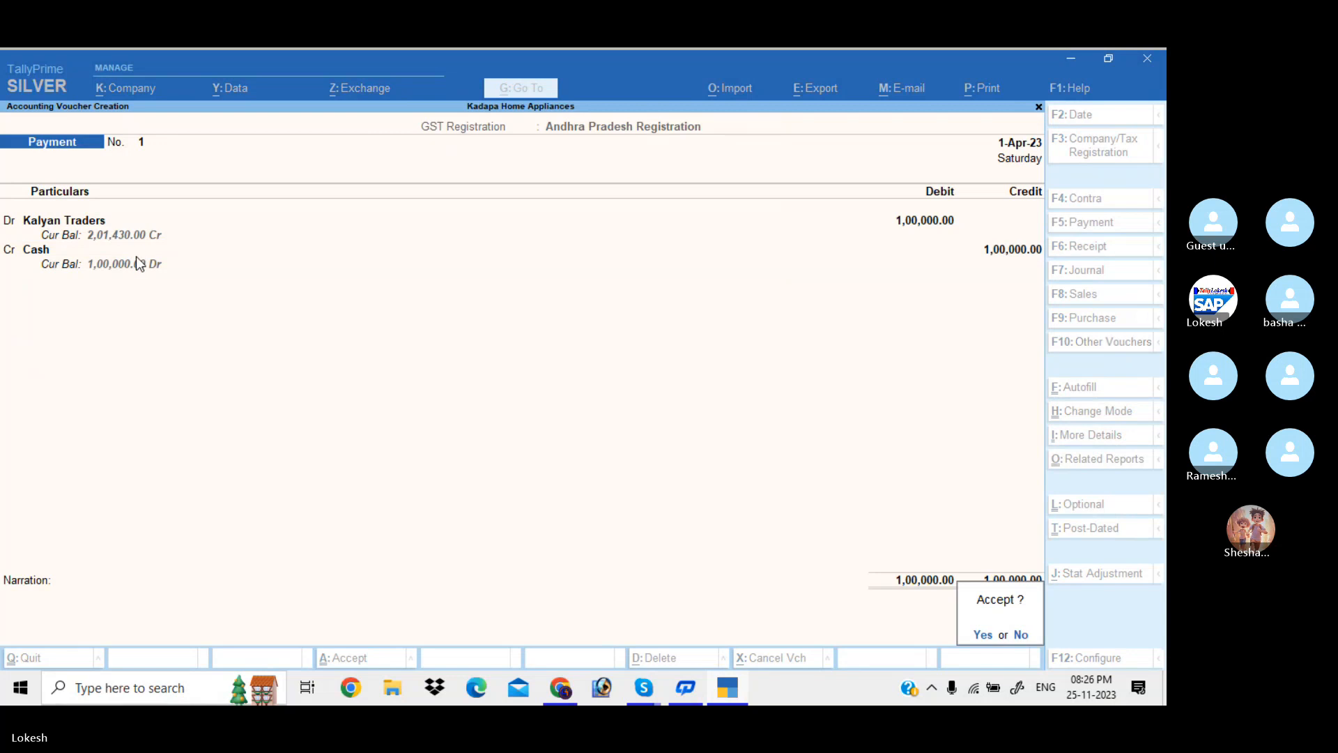
pyautogui.press('Return')
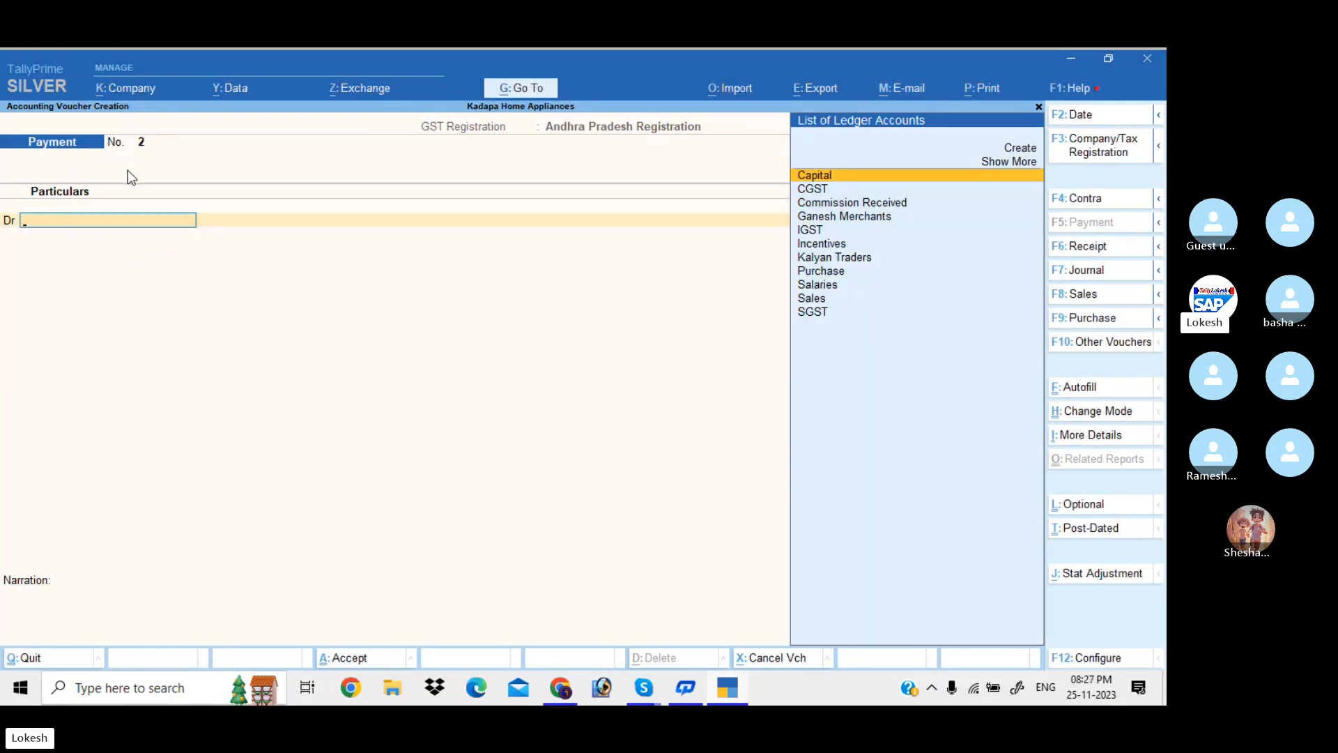
# Enter a receipt crediting Ganesh Merchants and debiting Cash 1,10,000
pyautogui.click(1111, 254)
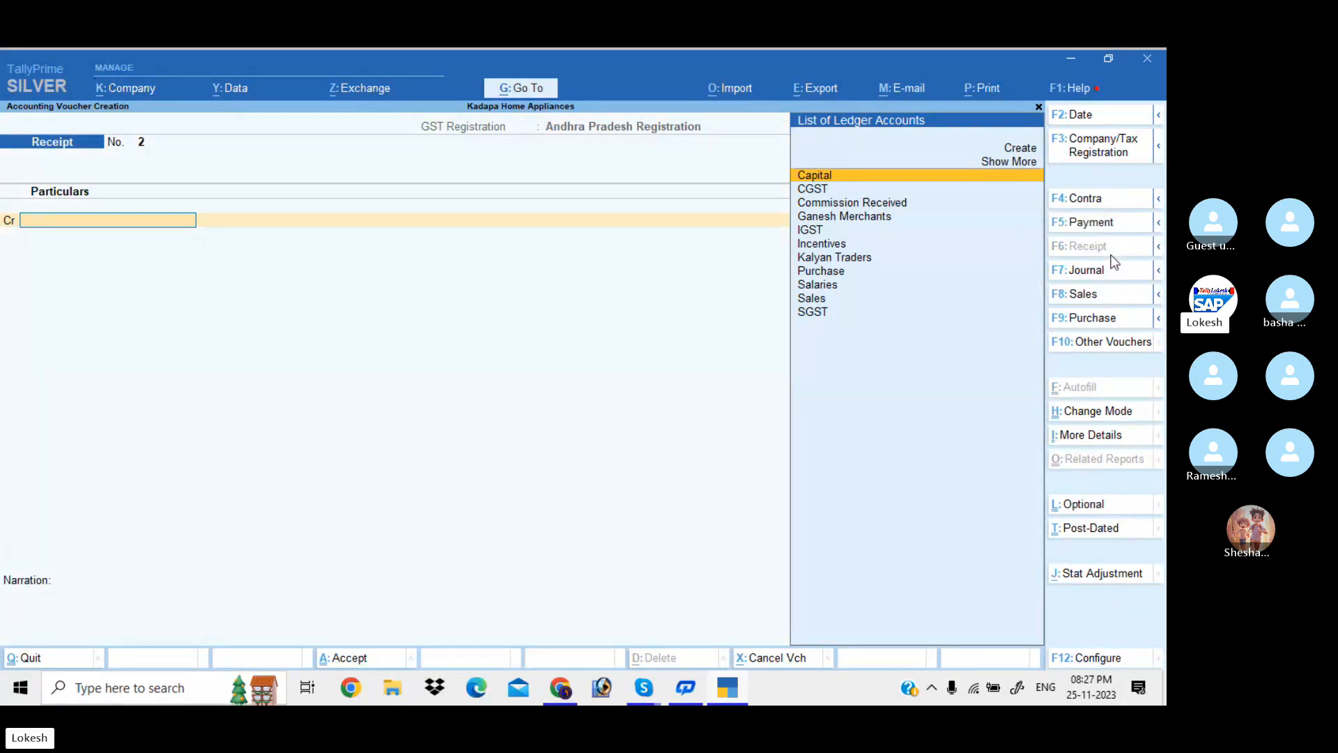
pyautogui.write('g')
pyautogui.press('Return')
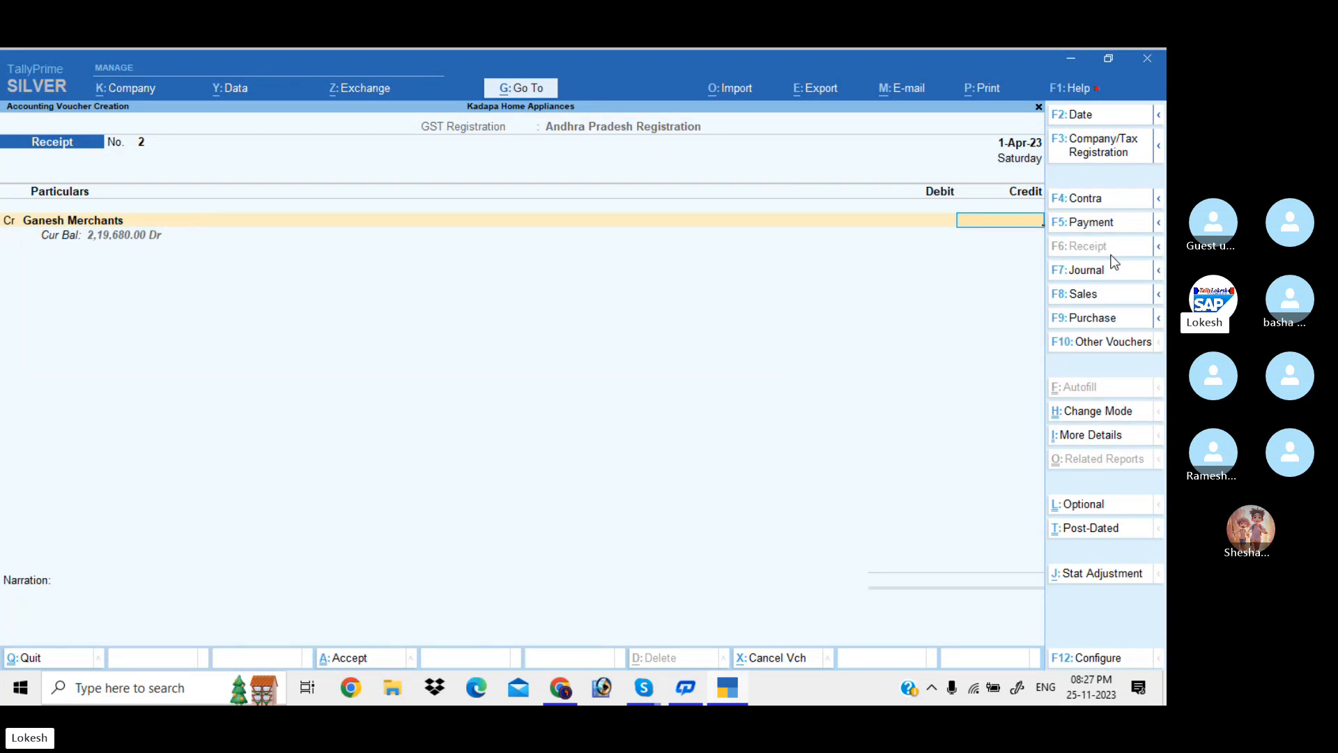
pyautogui.write('110000')
pyautogui.press('Return')
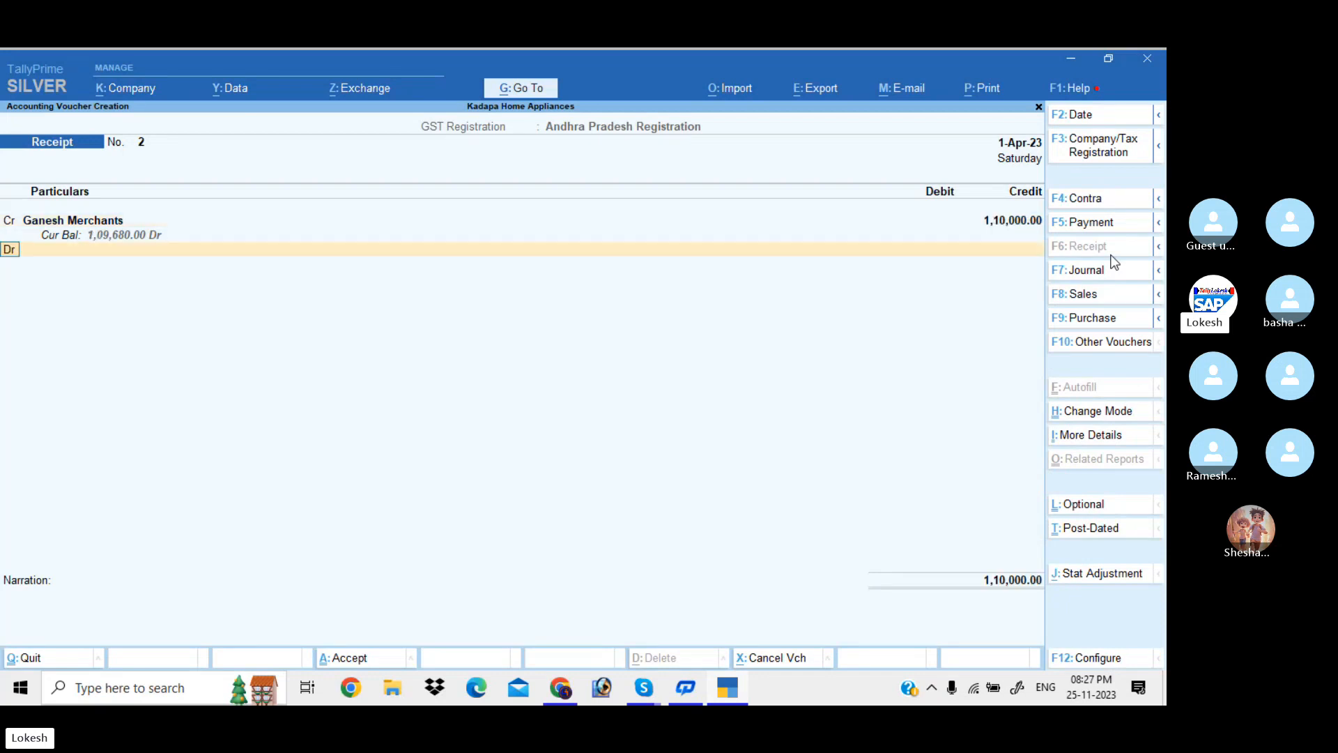
pyautogui.press('Return')
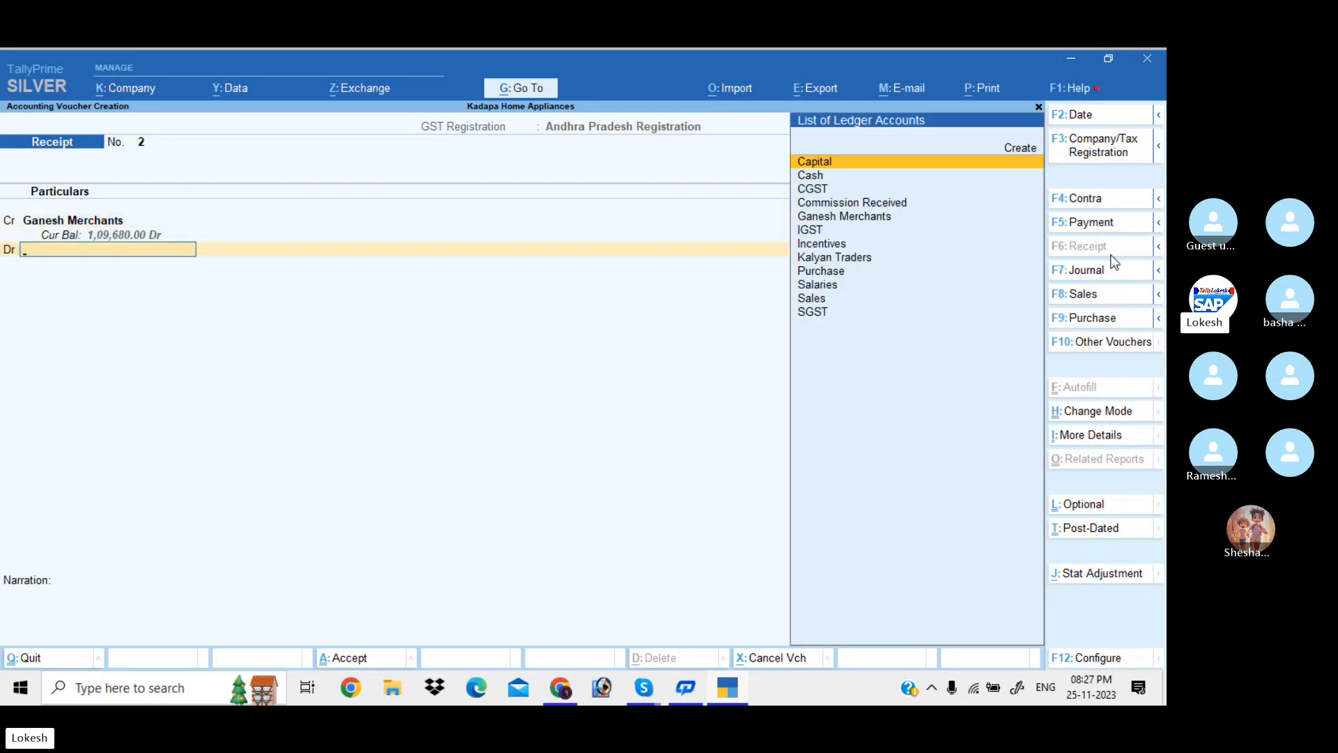
pyautogui.press('Down')
pyautogui.press('Return')
pyautogui.press('Return')
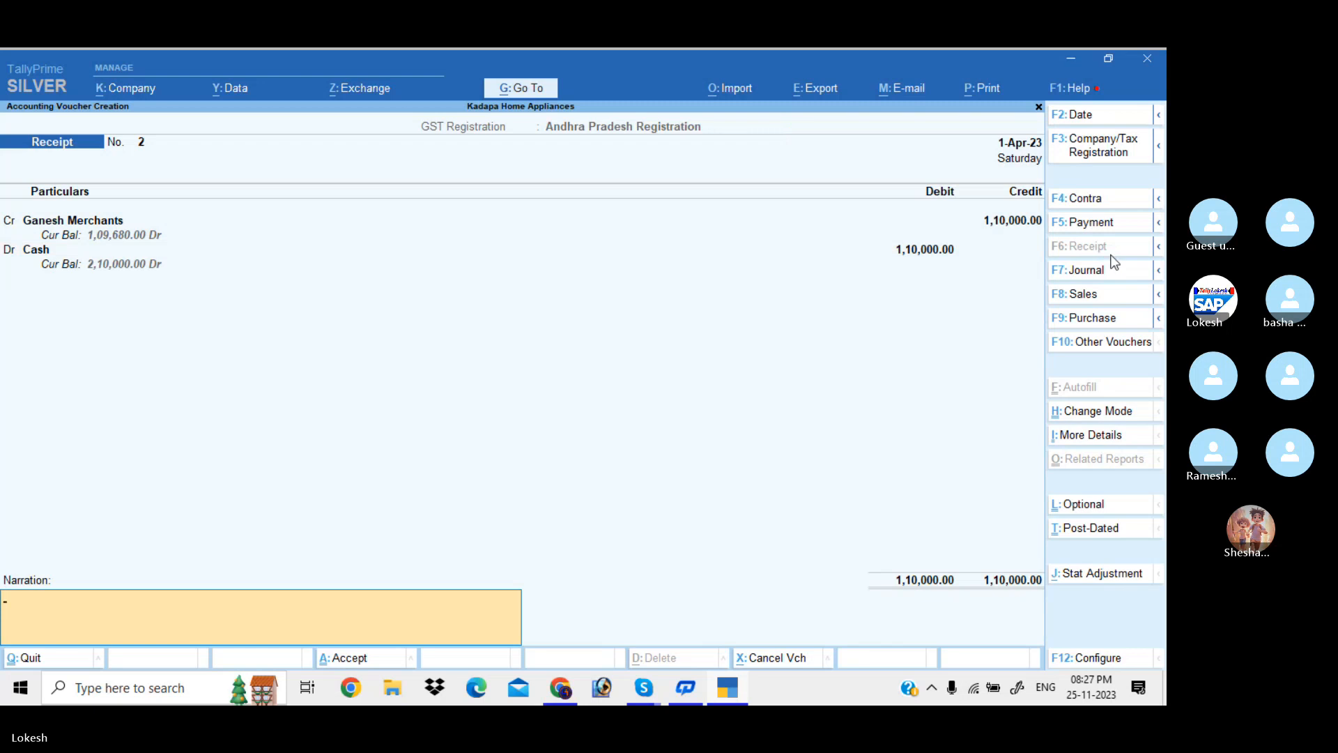
pyautogui.press('Return')
pyautogui.press('Return')
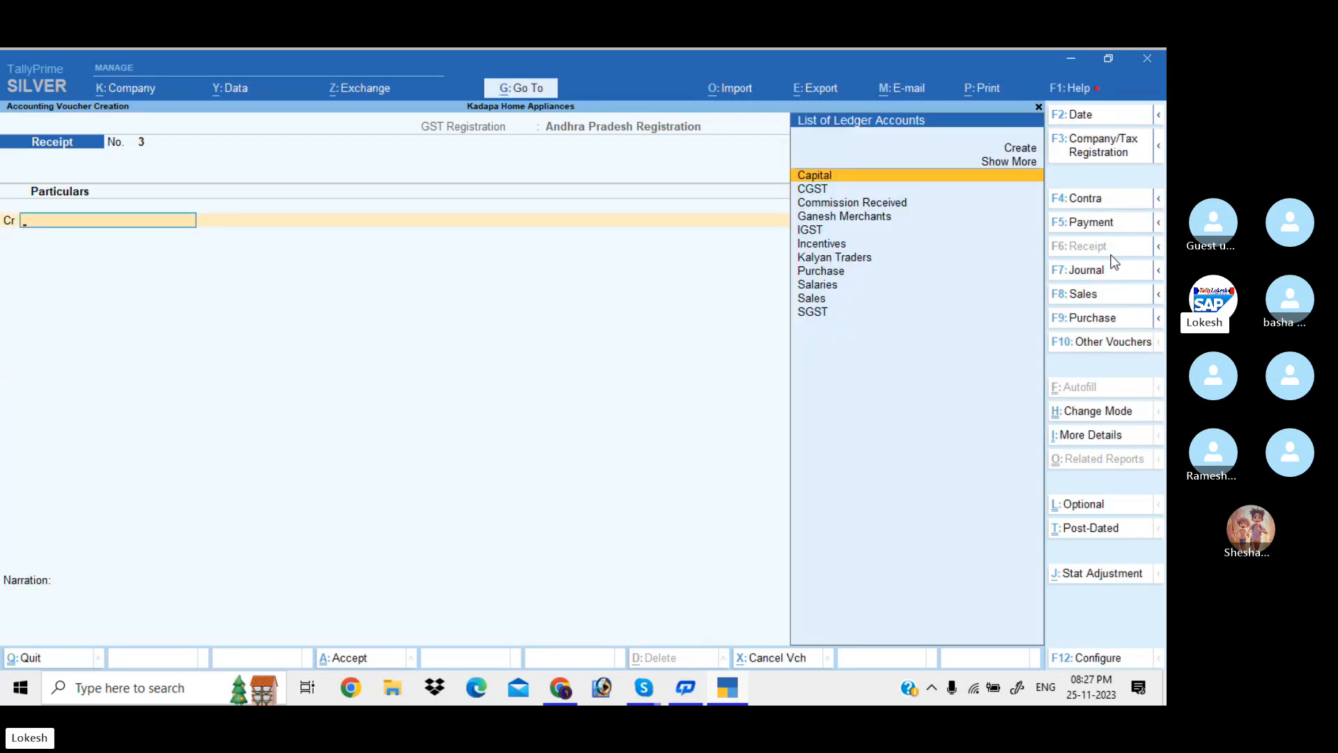
# Record a cash payment of Salaries 50,000 and Incentives 9,400, crediting Cash 59,400
pyautogui.click(1116, 222)
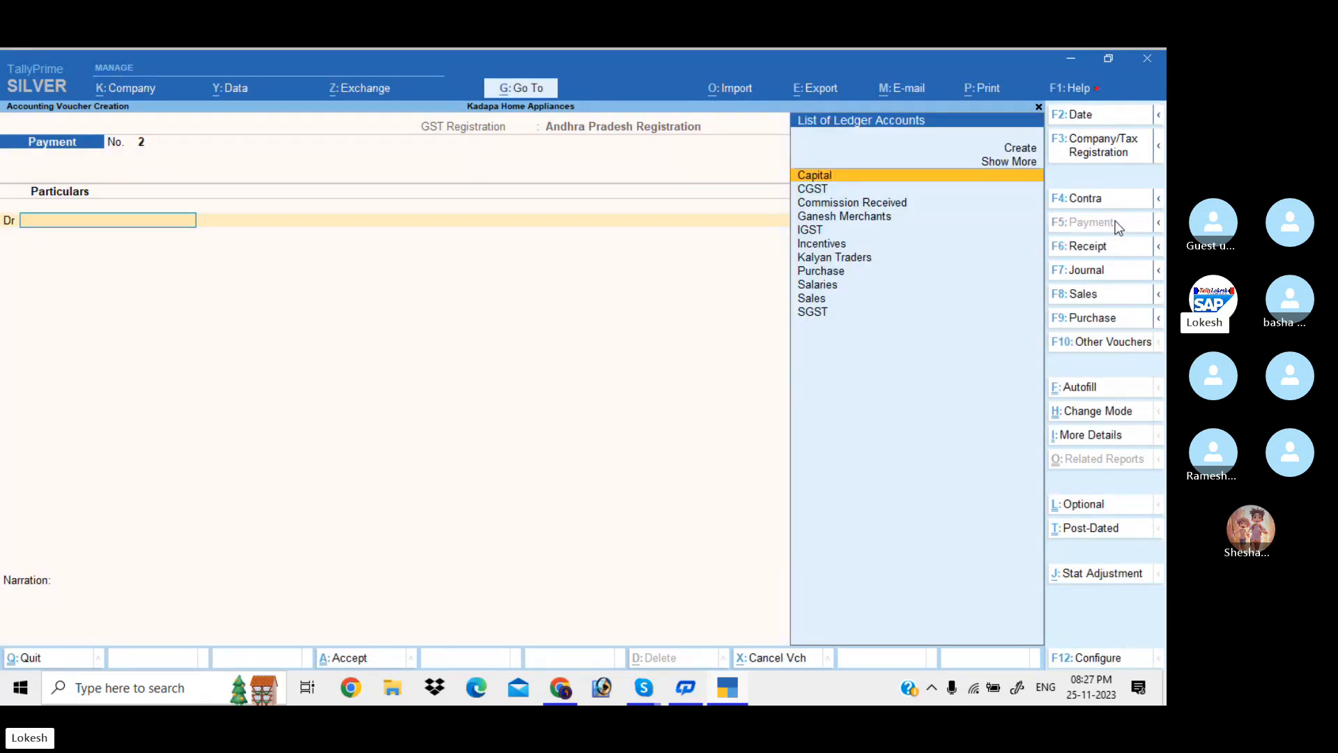
pyautogui.write('Sa')
pyautogui.press('Return')
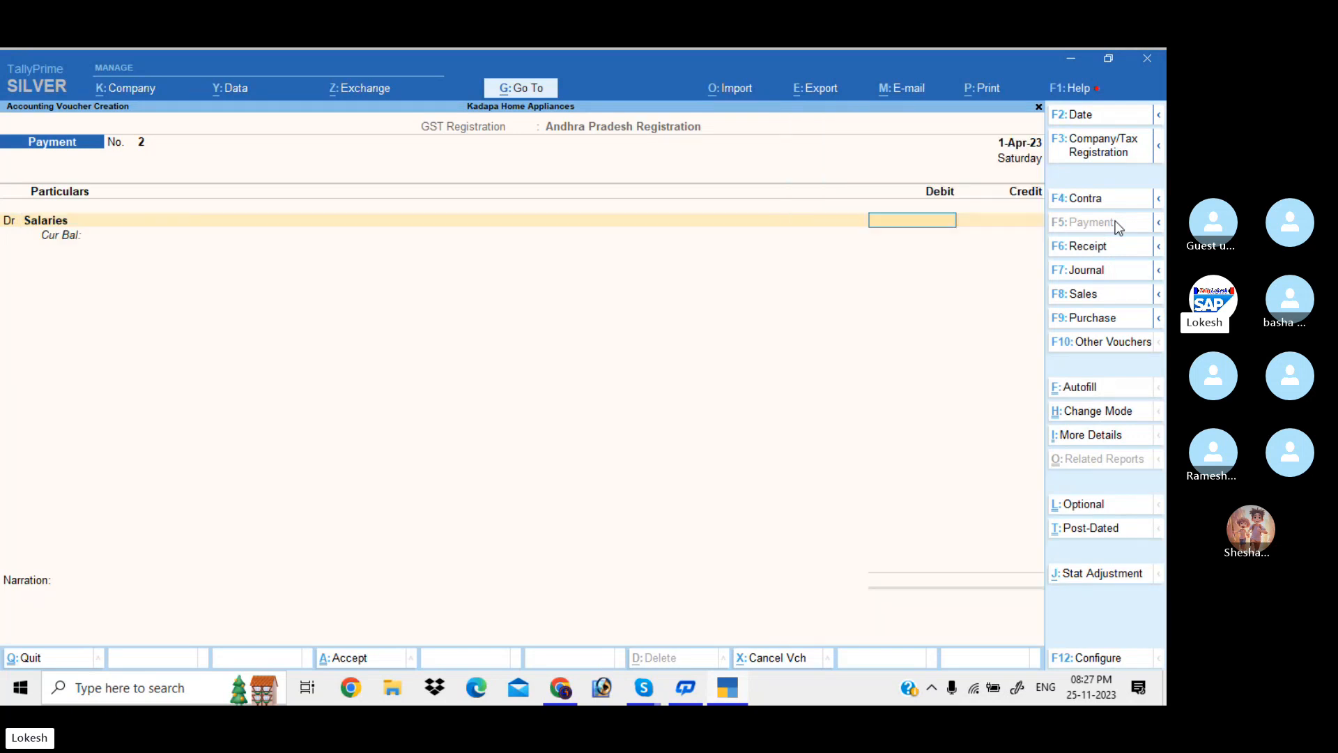
pyautogui.write('50000')
pyautogui.press('Return')
pyautogui.press('d')
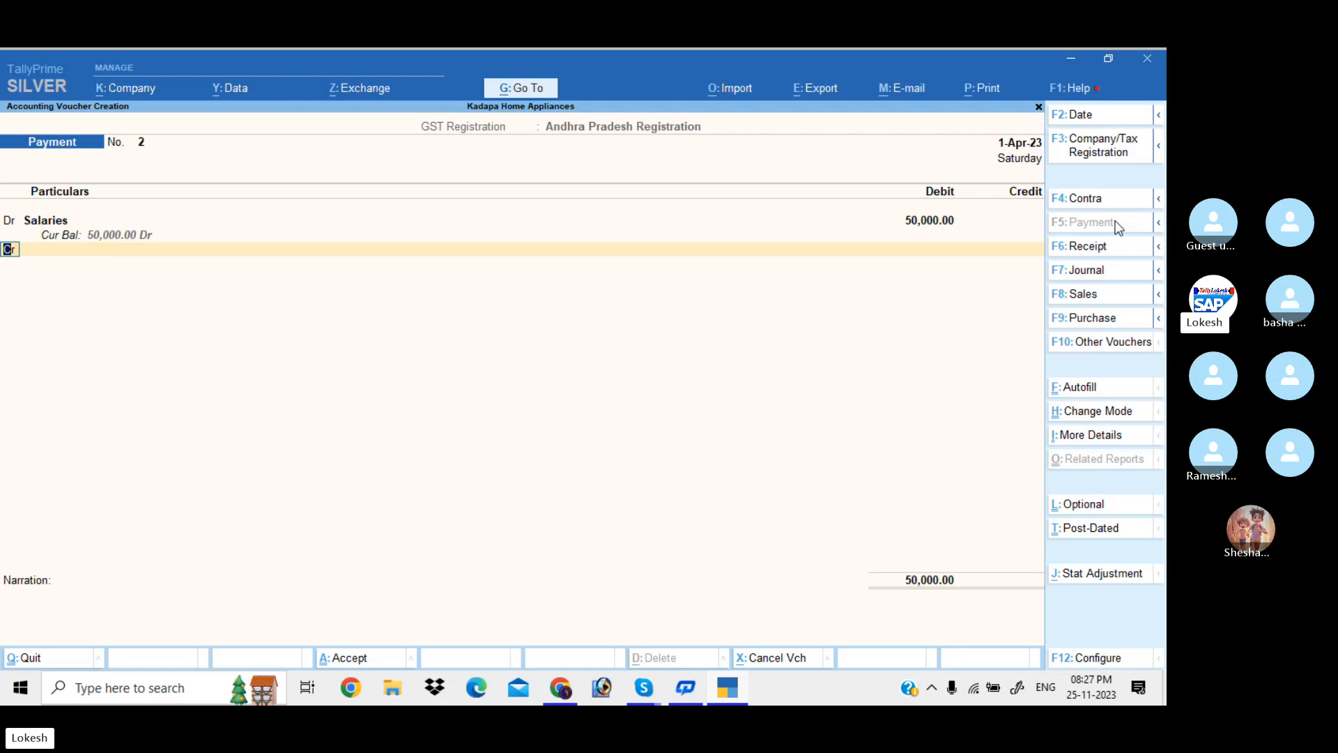
pyautogui.press('Return')
pyautogui.write('In')
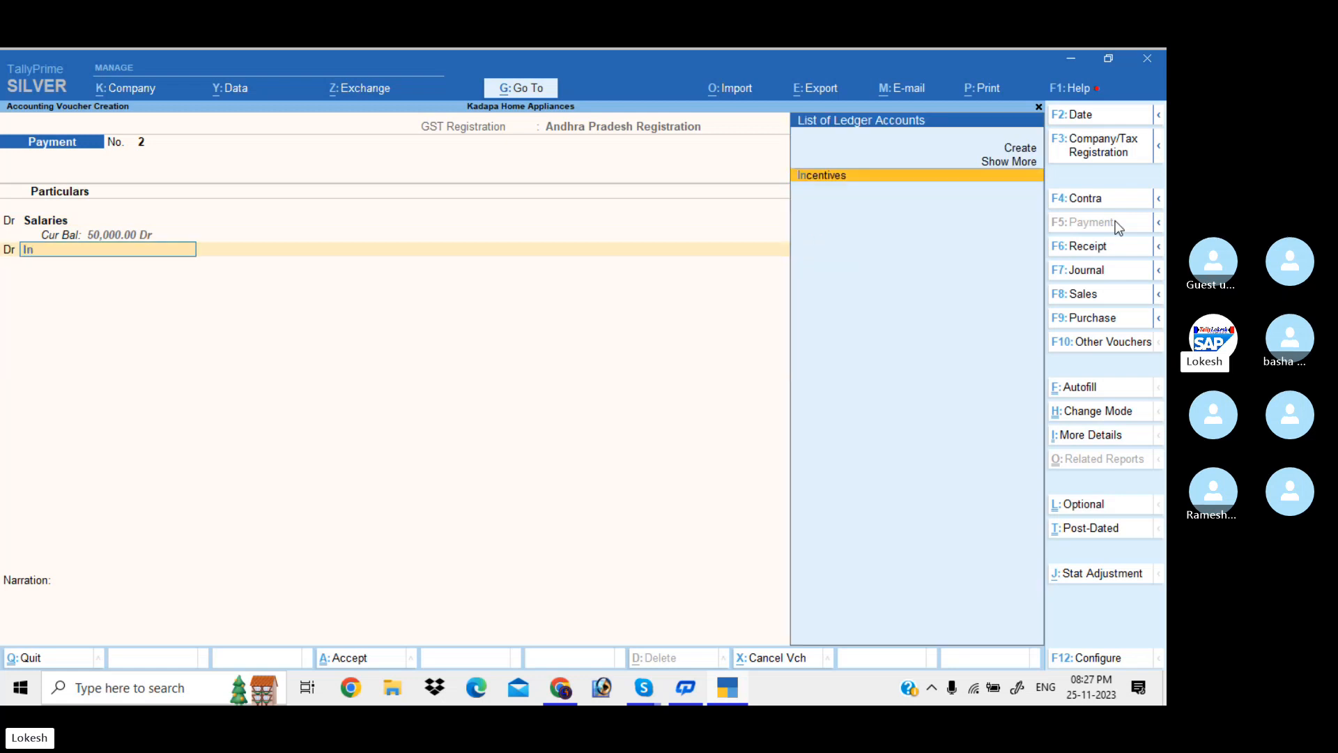
pyautogui.press('Return')
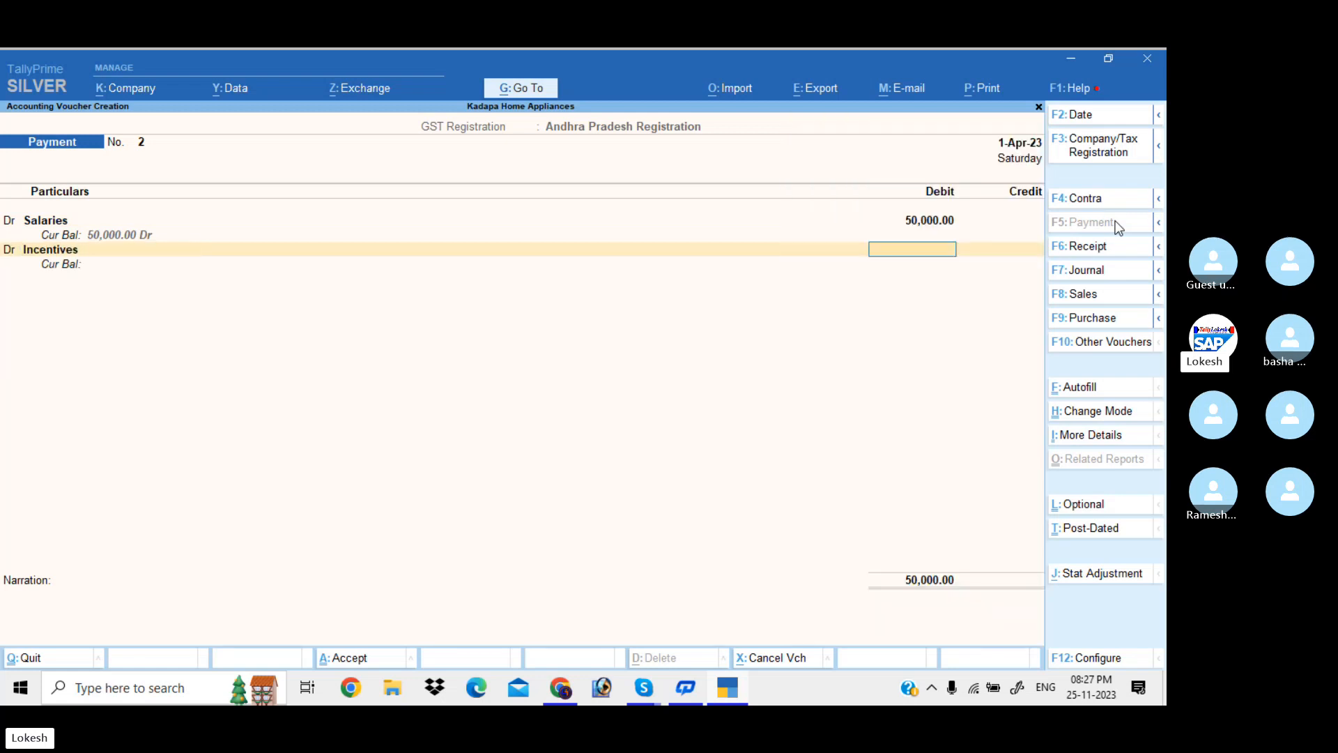
pyautogui.write('9400')
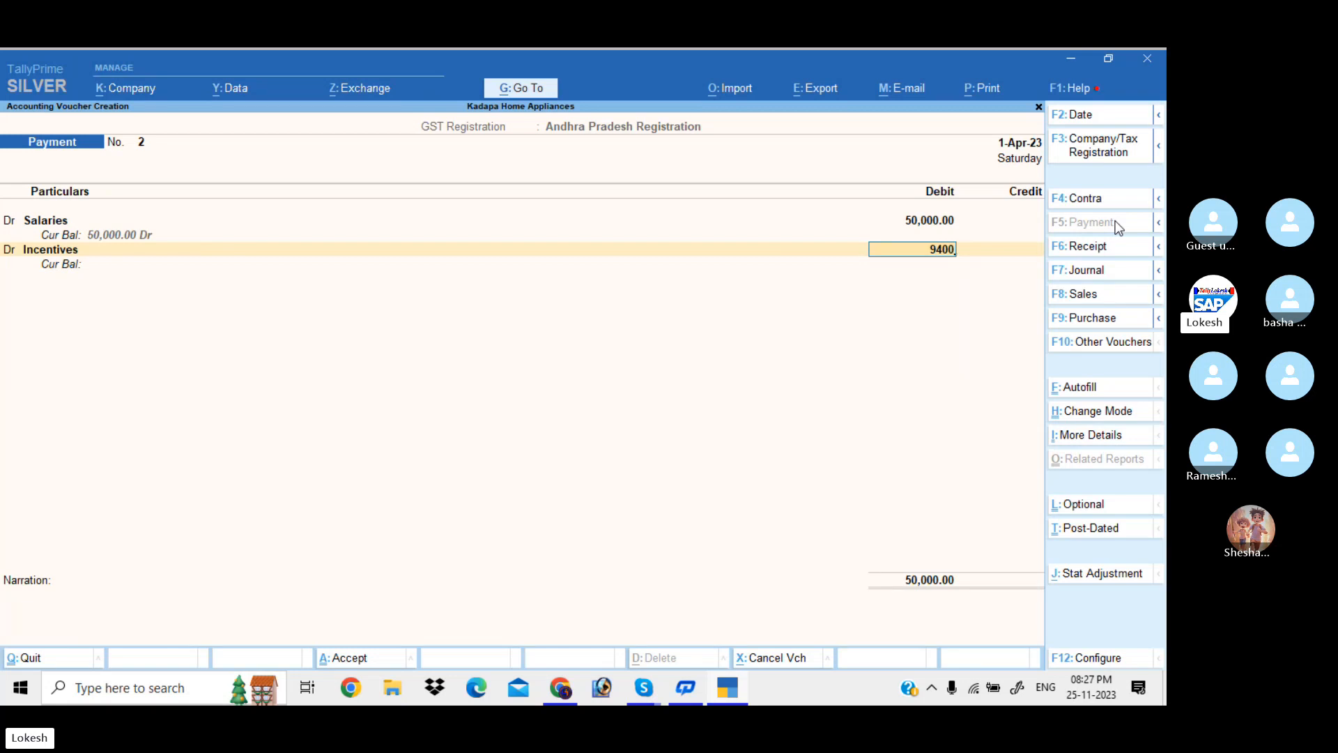
pyautogui.press('Return')
pyautogui.press('Down')
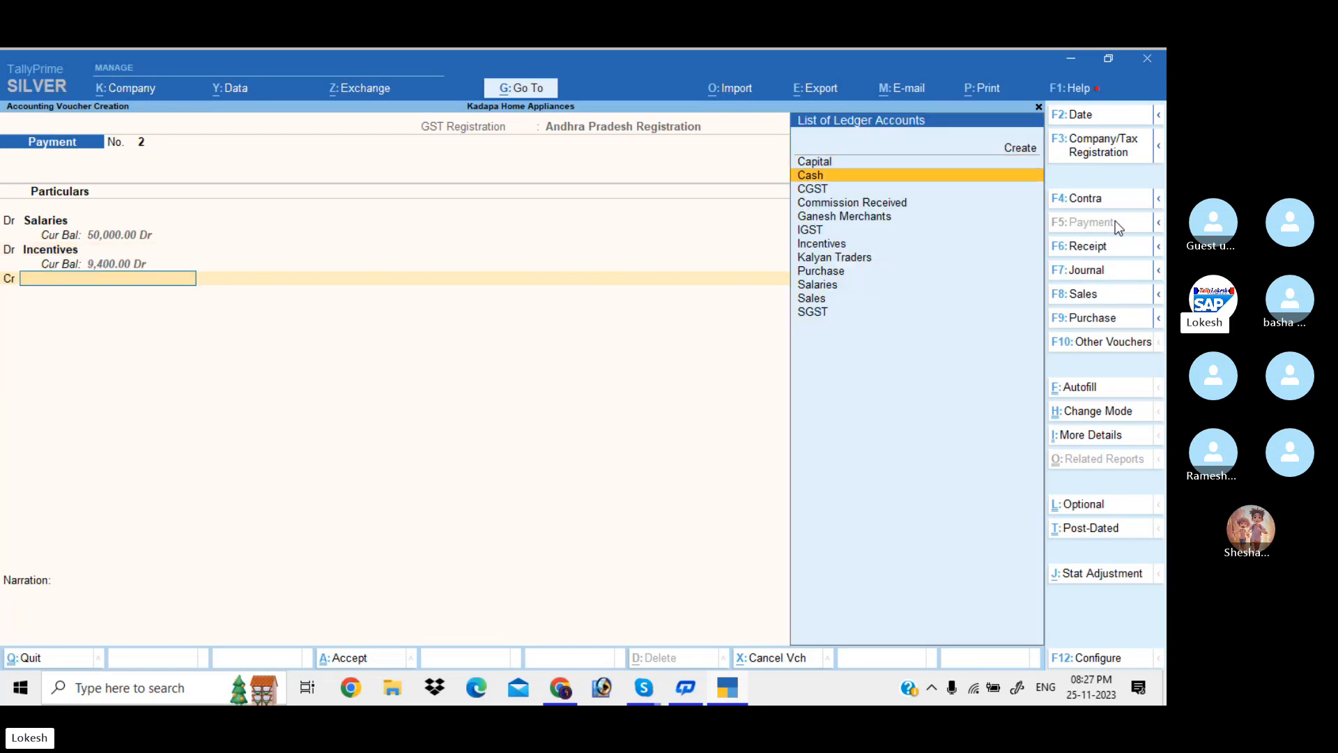
pyautogui.press('Return')
pyautogui.press('Return')
pyautogui.press('Return')
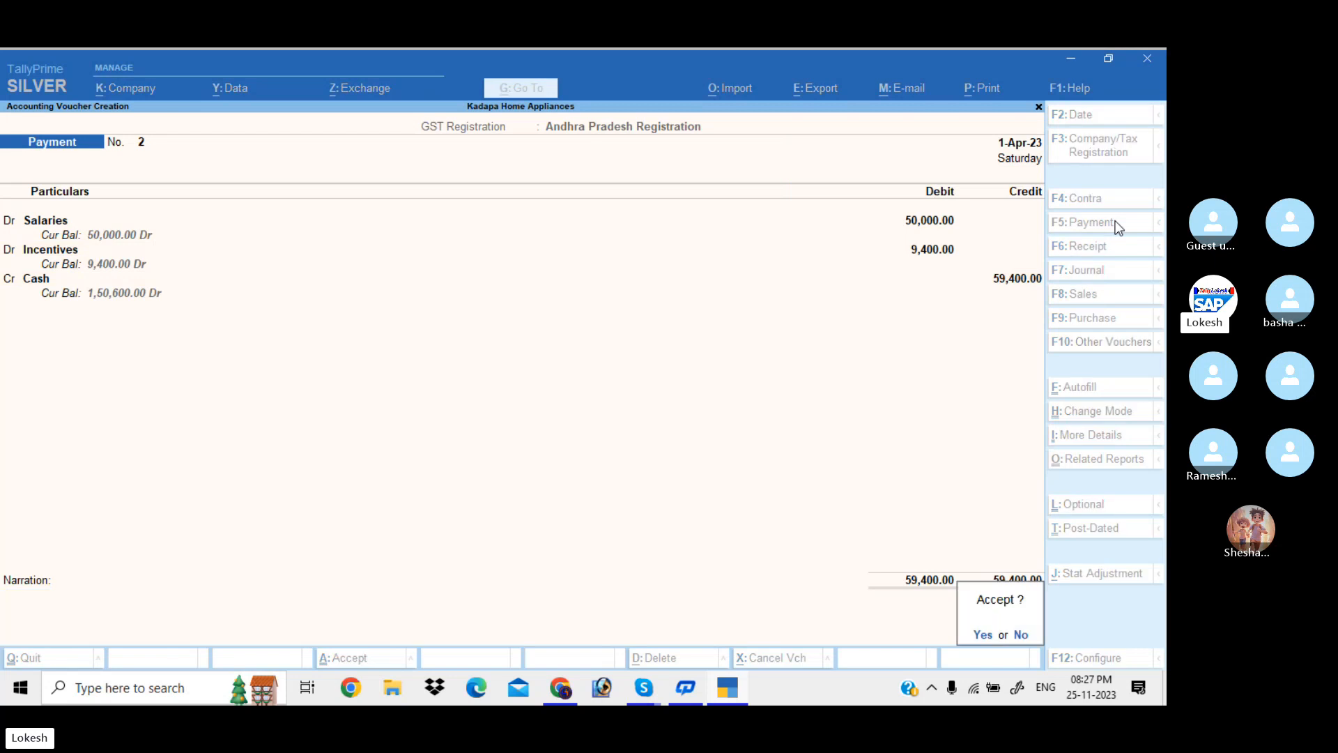
pyautogui.press('Return')
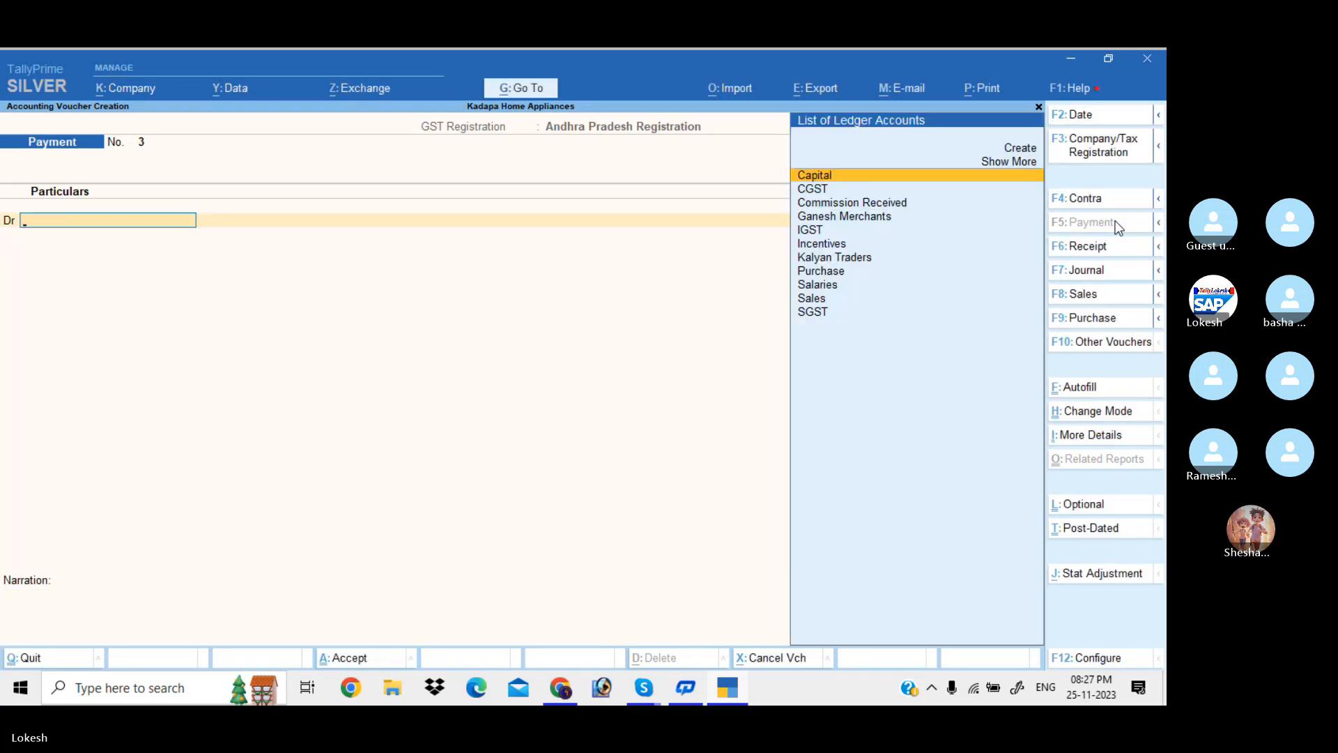
# Save a receipt crediting Commission Received and debiting Cash 1,000
pyautogui.click(1121, 250)
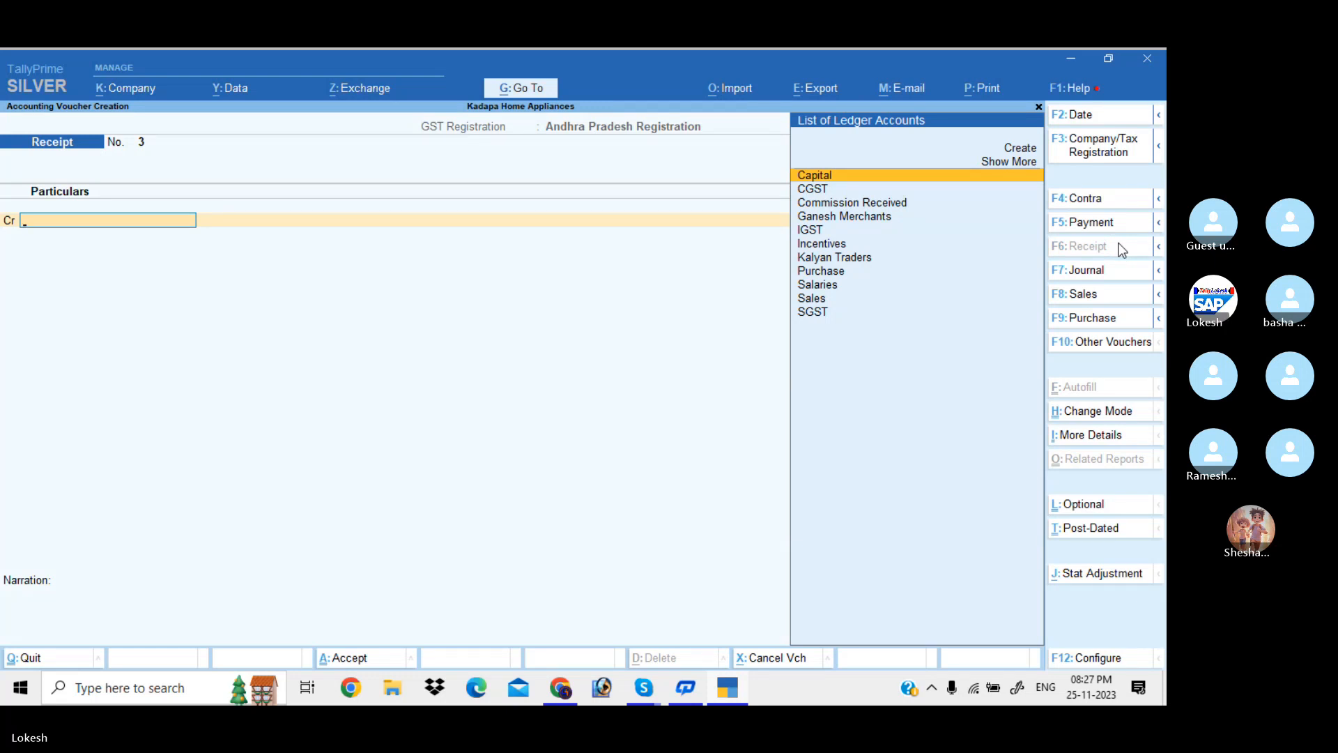
pyautogui.write('Com')
pyautogui.press('Return')
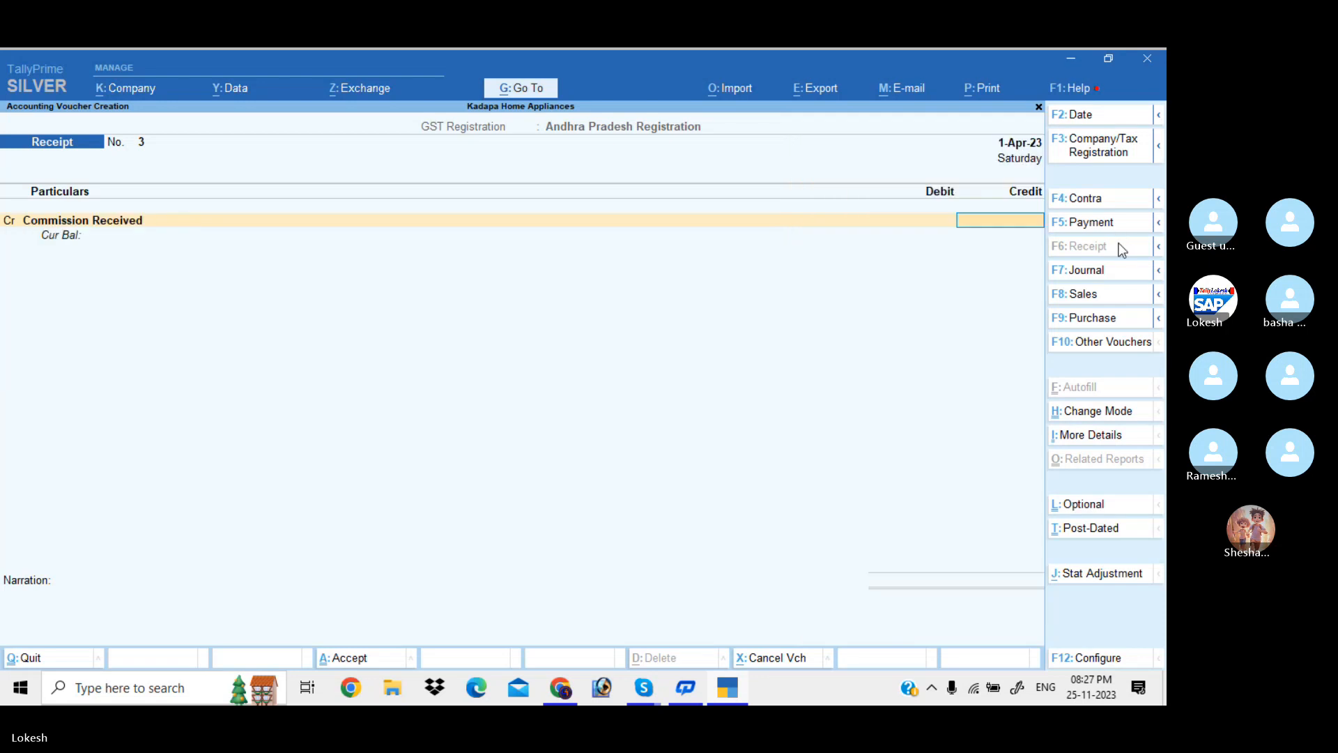
pyautogui.write('1000')
pyautogui.press('Return')
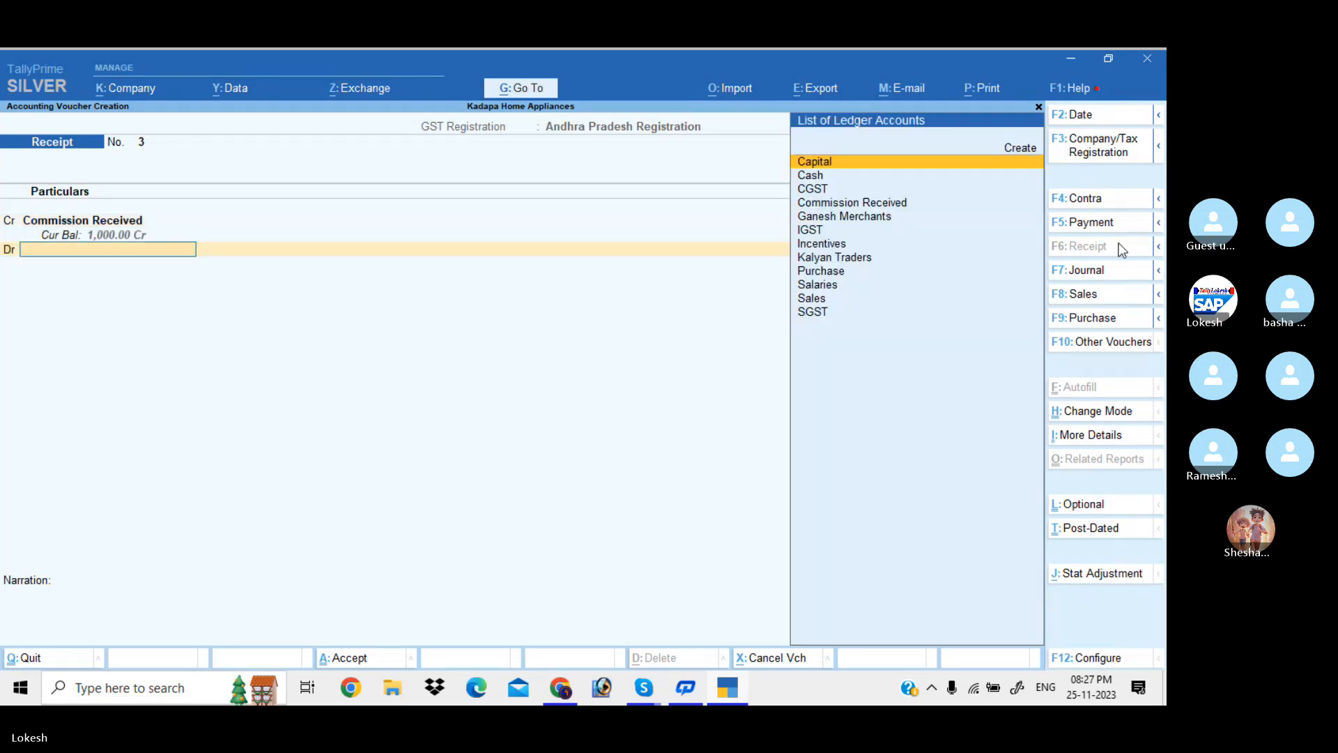
pyautogui.press('Down')
pyautogui.press('Return')
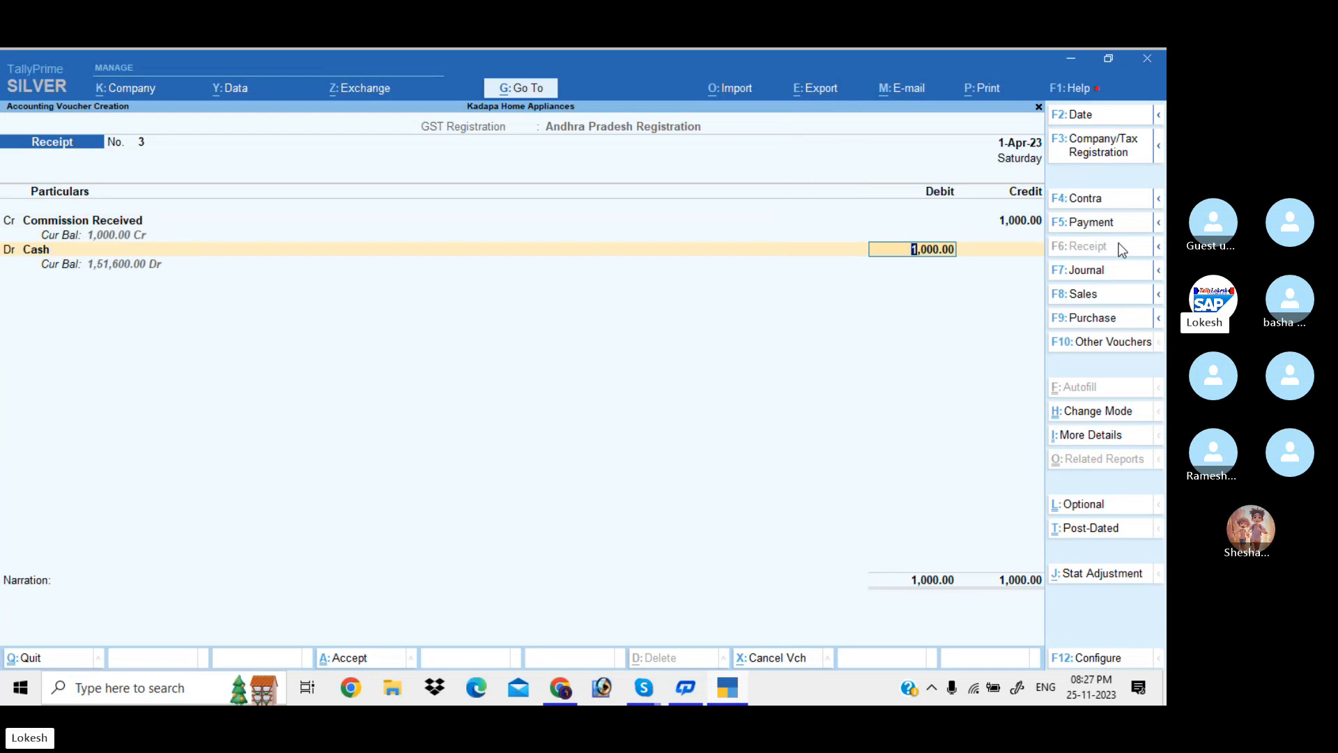
pyautogui.press('Return')
pyautogui.press('Return')
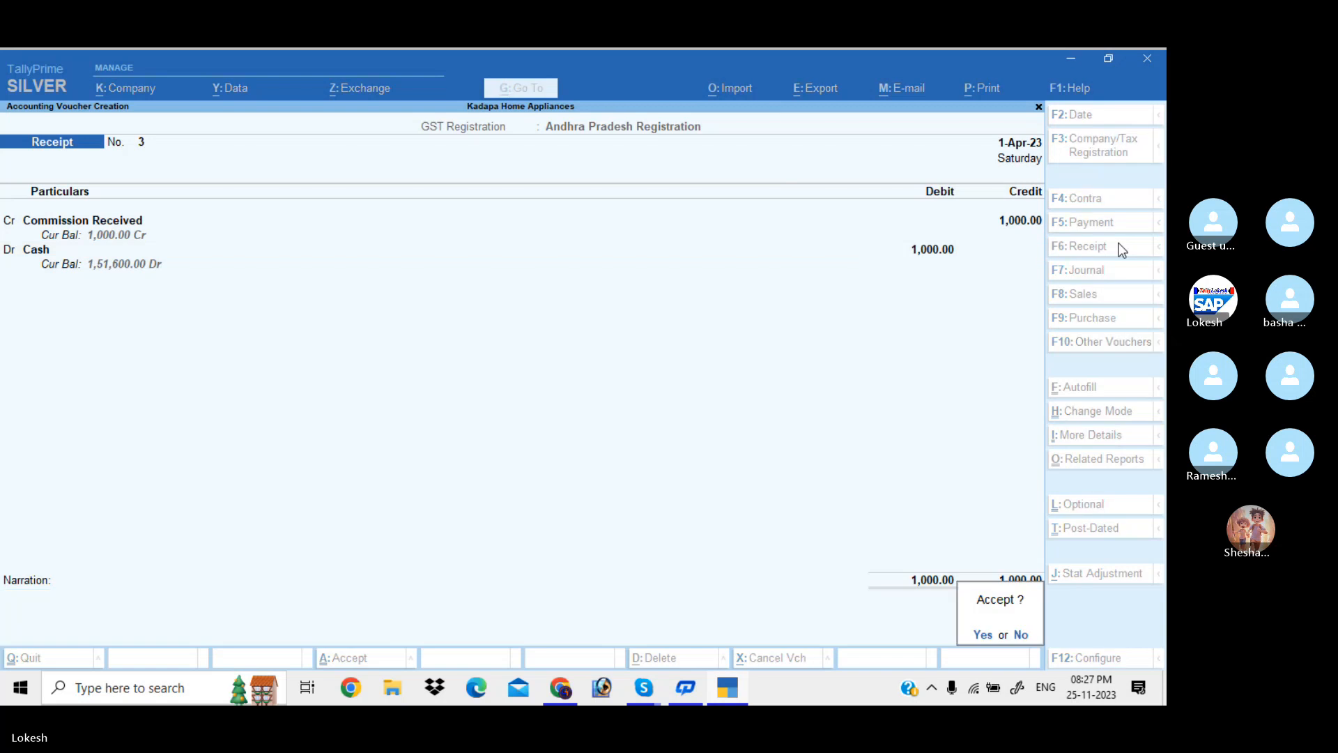
pyautogui.press('y')
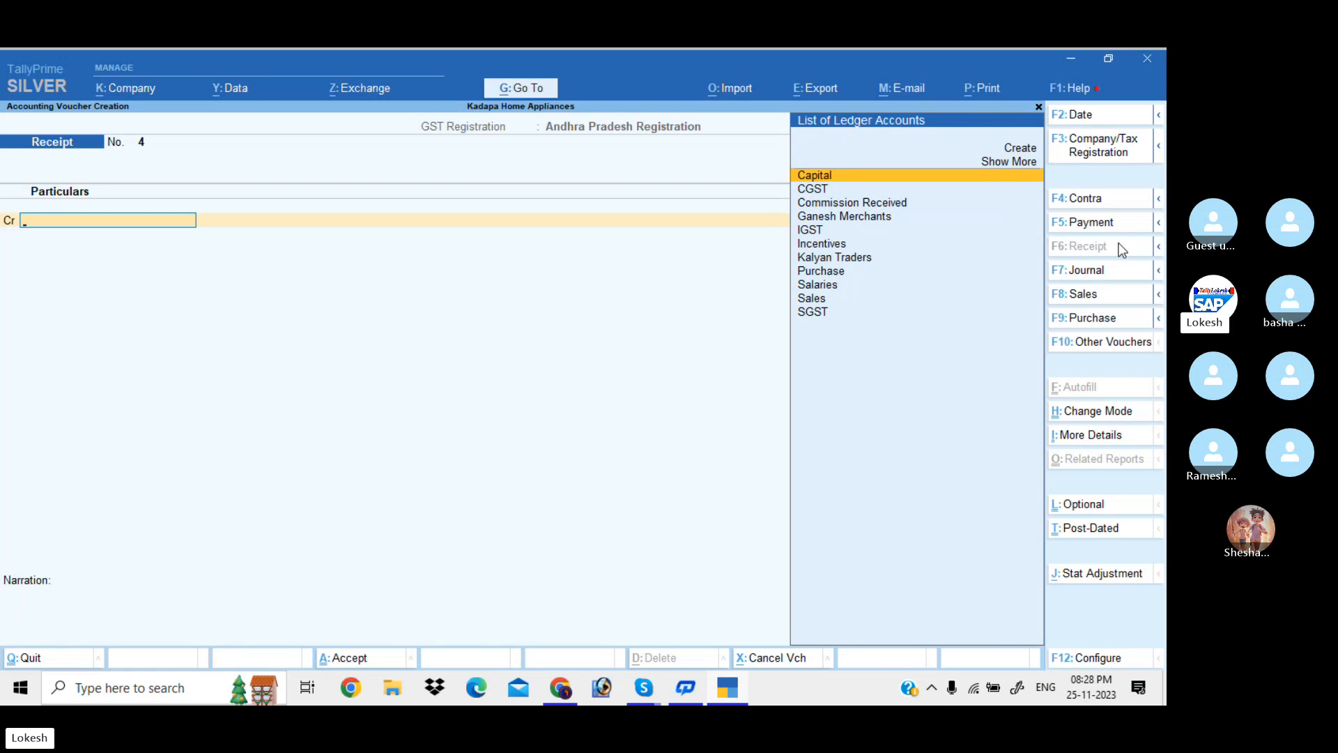
# Exit voucher entry, check the detailed Profit & Loss Nett Profit of 3,000.00, and return
pyautogui.press('Escape')
pyautogui.press('y')
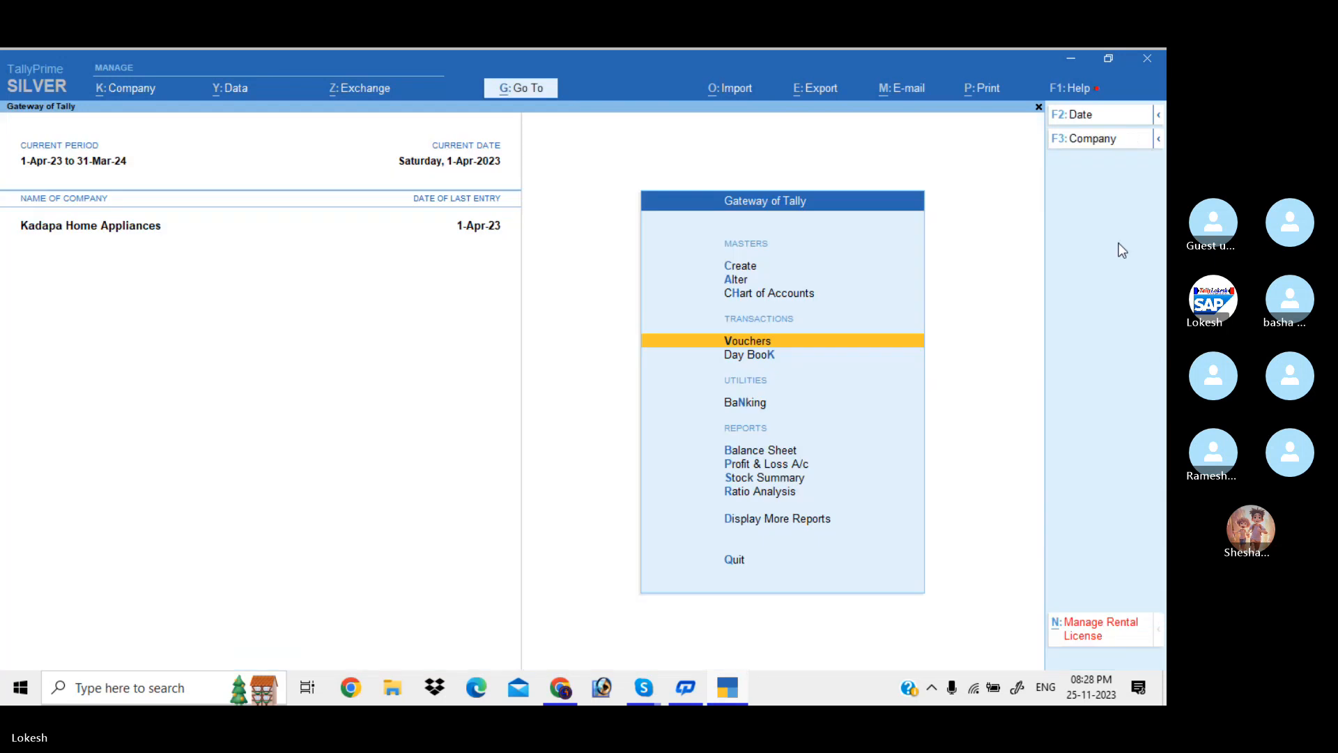
pyautogui.press('Down')
pyautogui.press('Down')
pyautogui.press('Down')
pyautogui.press('Down')
pyautogui.press('Return')
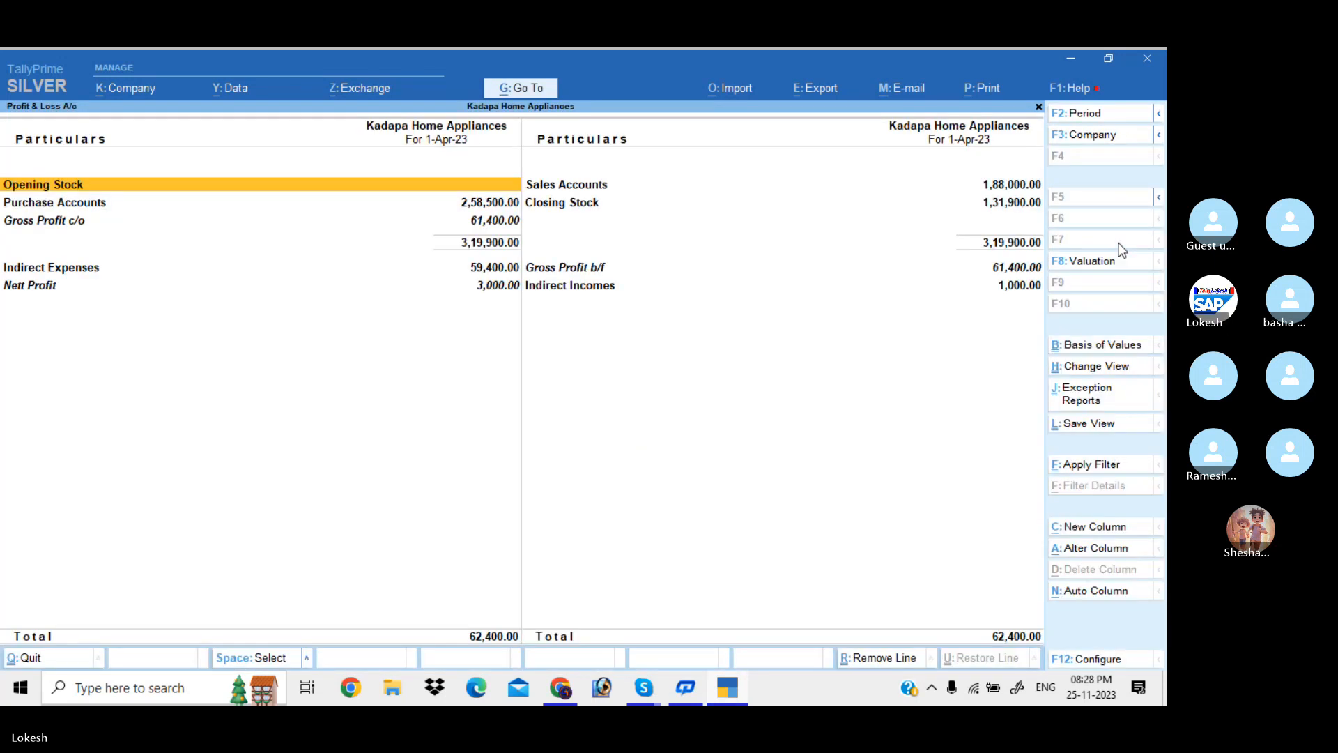
pyautogui.hotkey('alt', 'F5')
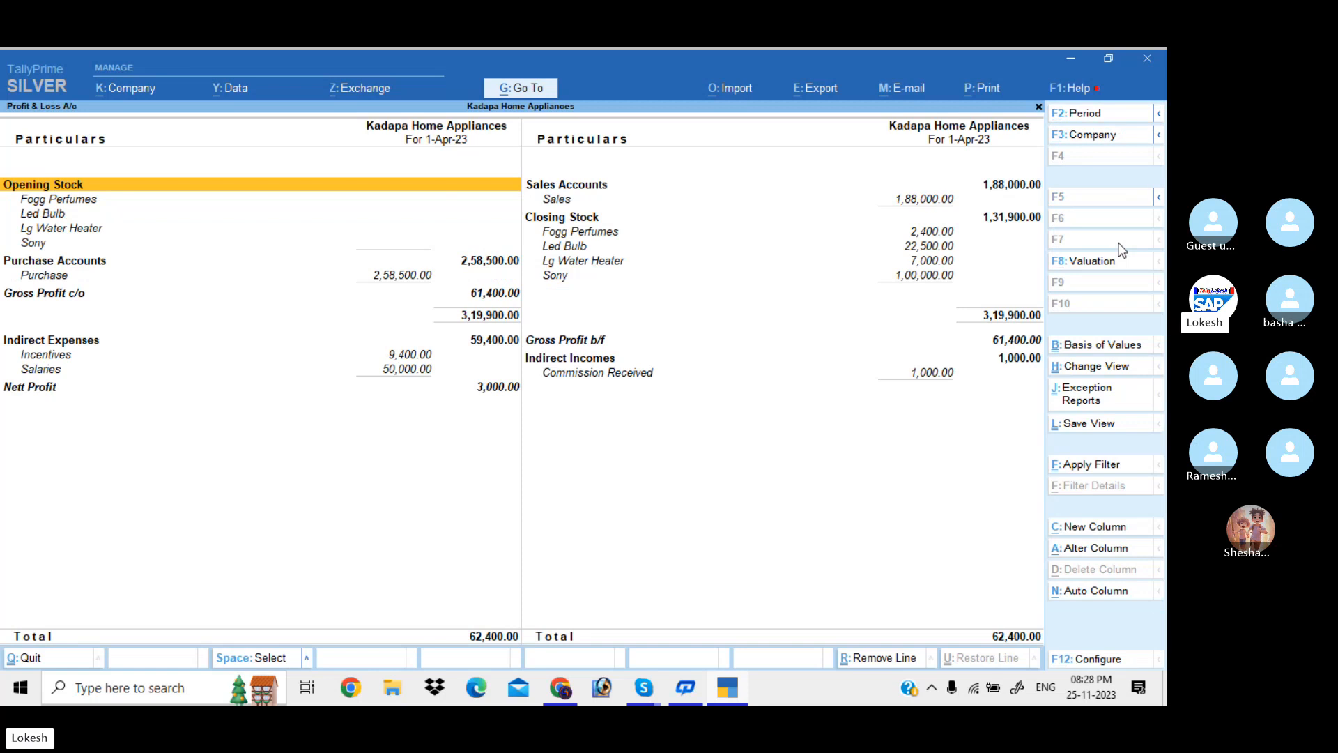
pyautogui.press('End')
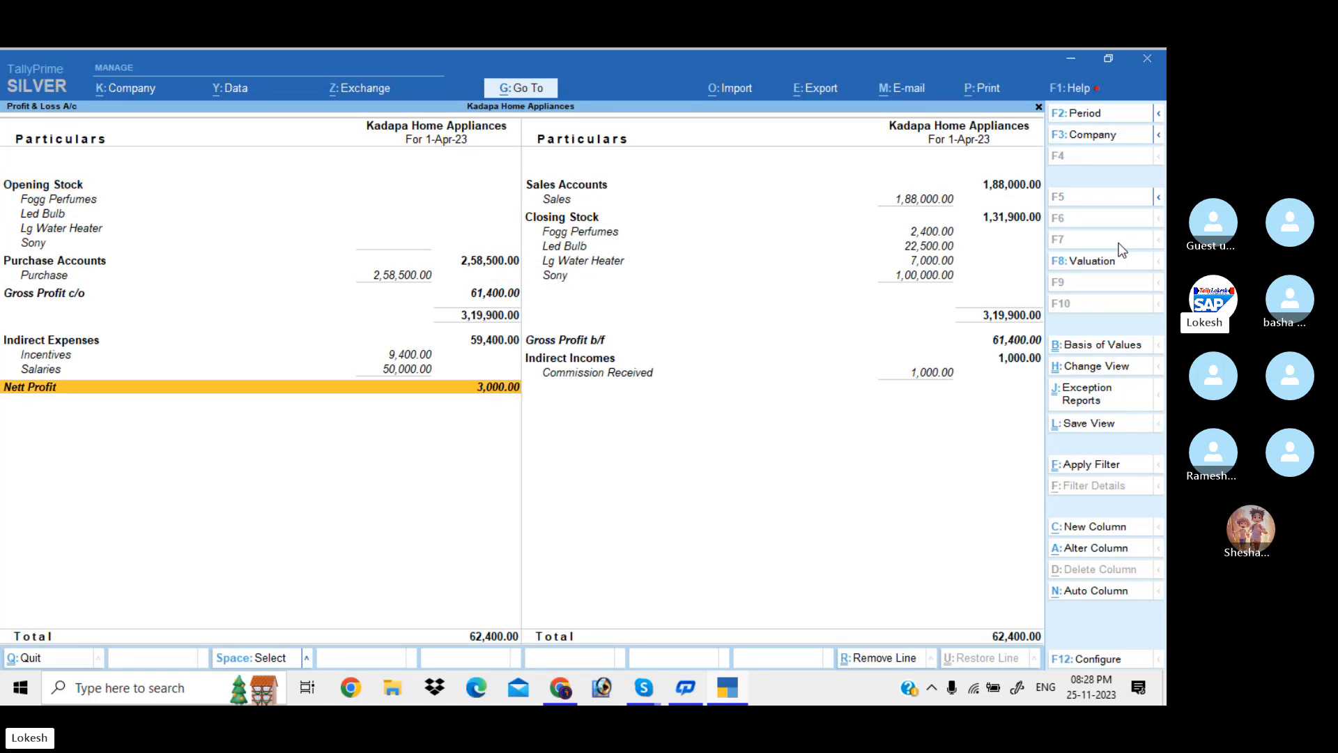
pyautogui.press('Escape')
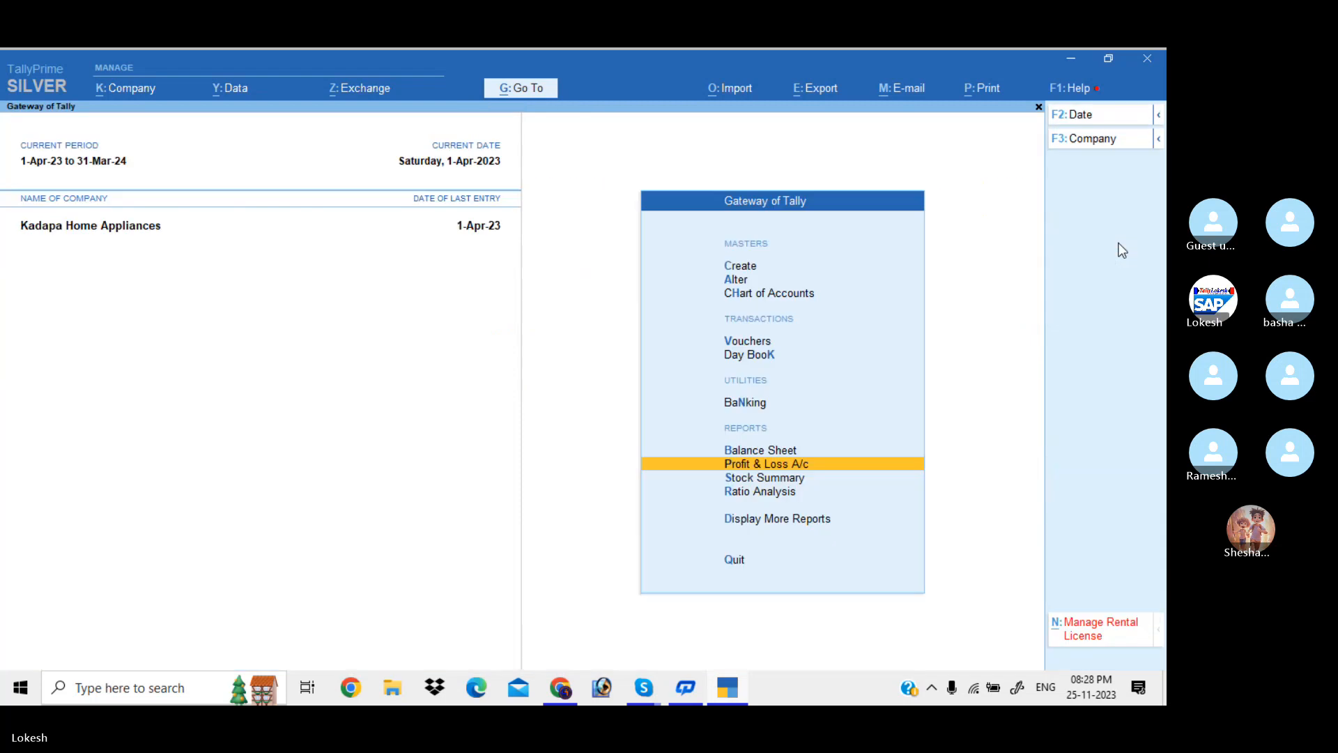
pyautogui.press('Up')
pyautogui.press('Up')
pyautogui.press('Up')
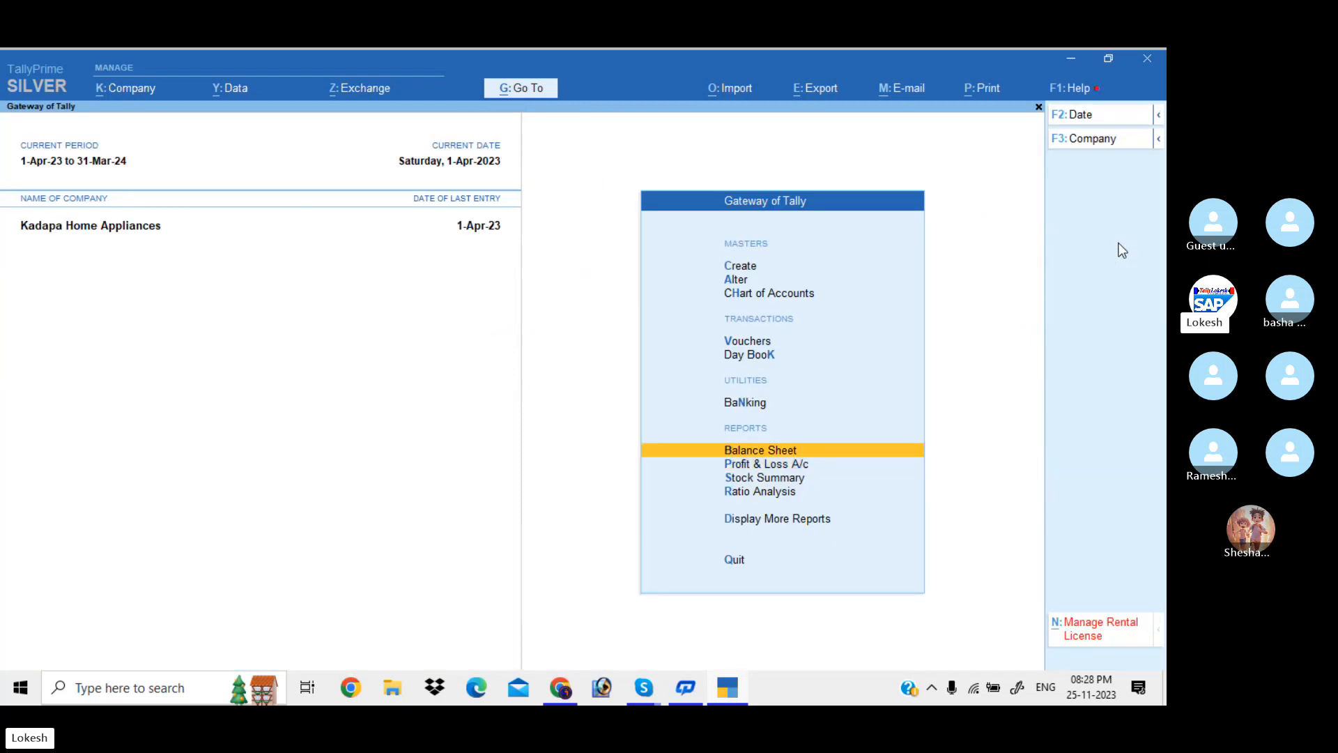
pyautogui.press('Return')
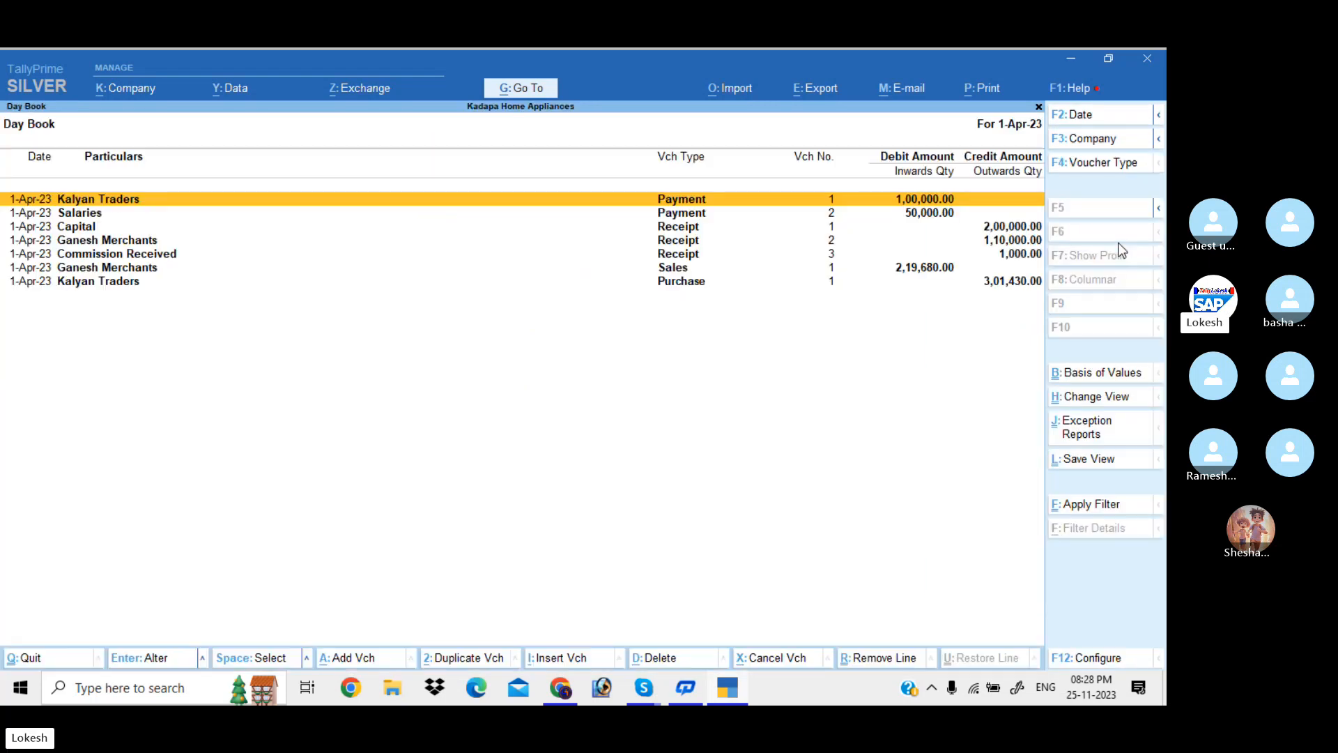
pyautogui.press('Down')
pyautogui.press('Down')
pyautogui.press('Down')
pyautogui.press('Down')
pyautogui.press('Down')
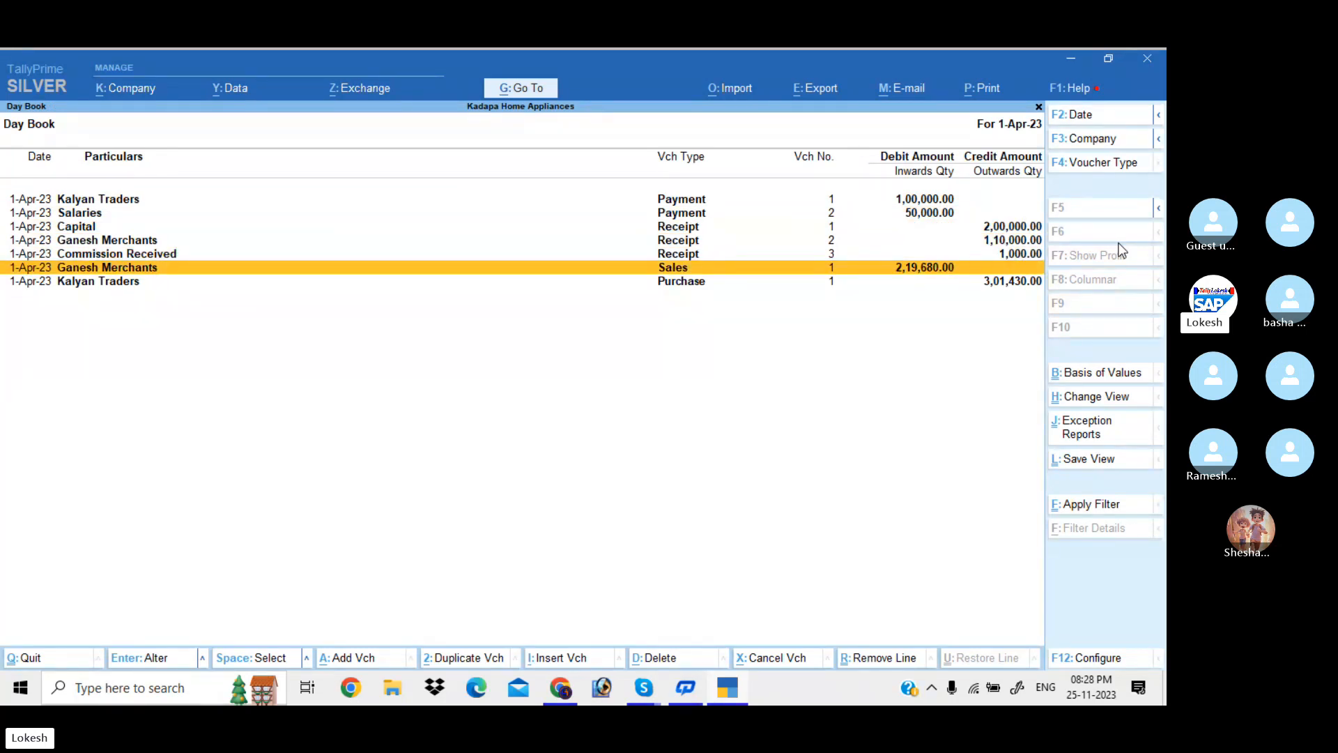
pyautogui.press('Escape')
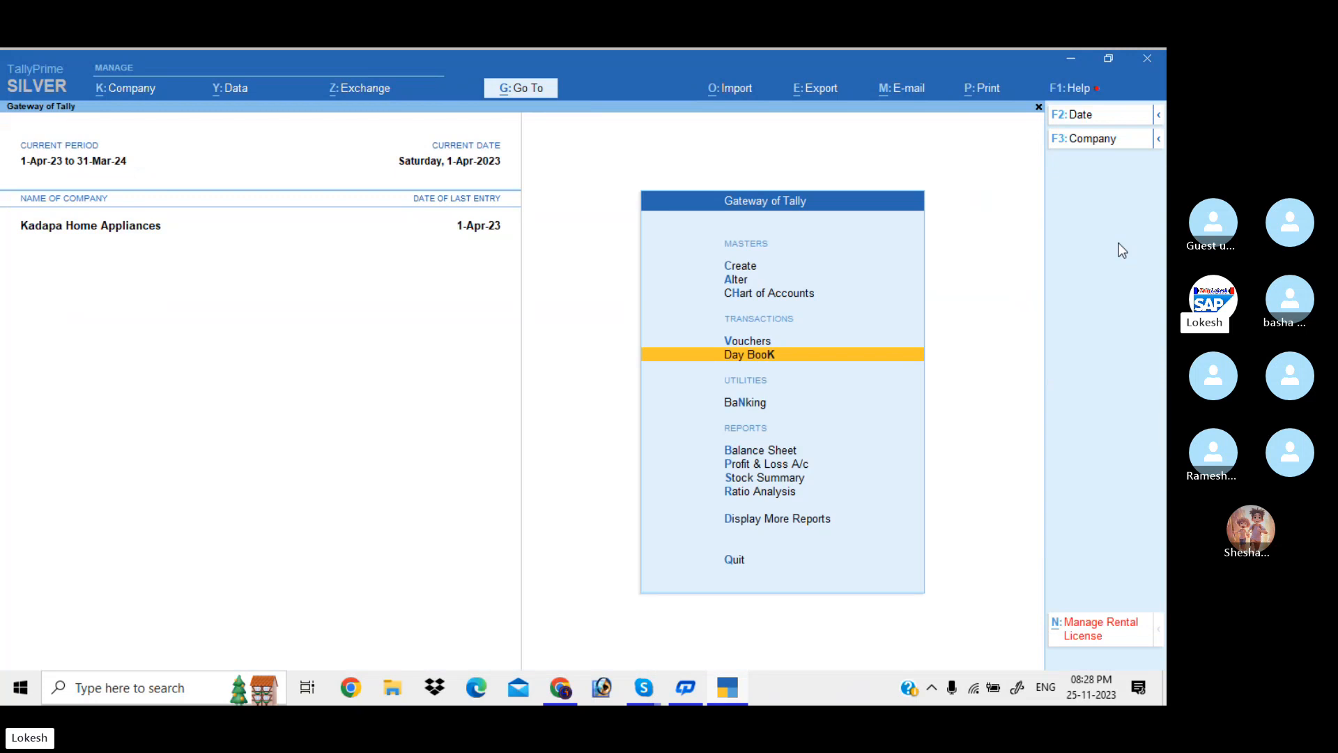
pyautogui.press('Down')
pyautogui.press('Down')
pyautogui.press('Down')
pyautogui.press('Down')
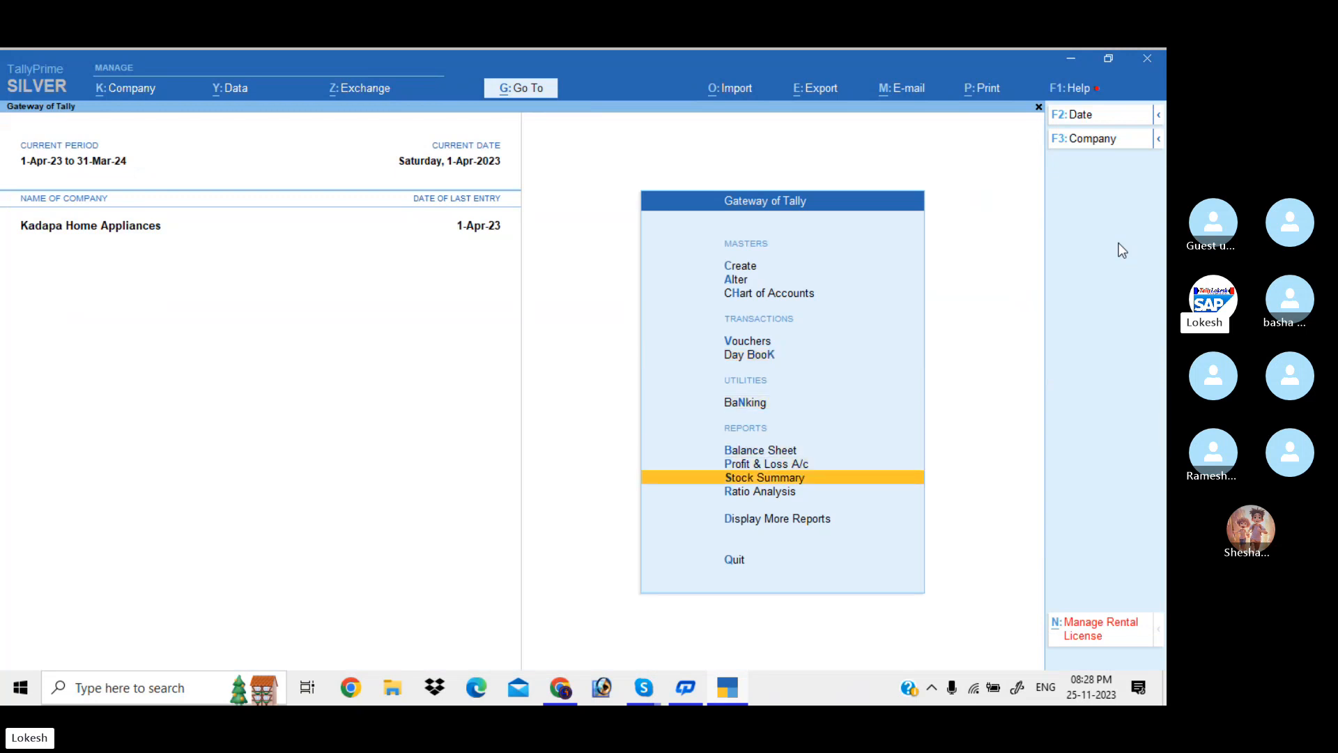
pyautogui.press('Return')
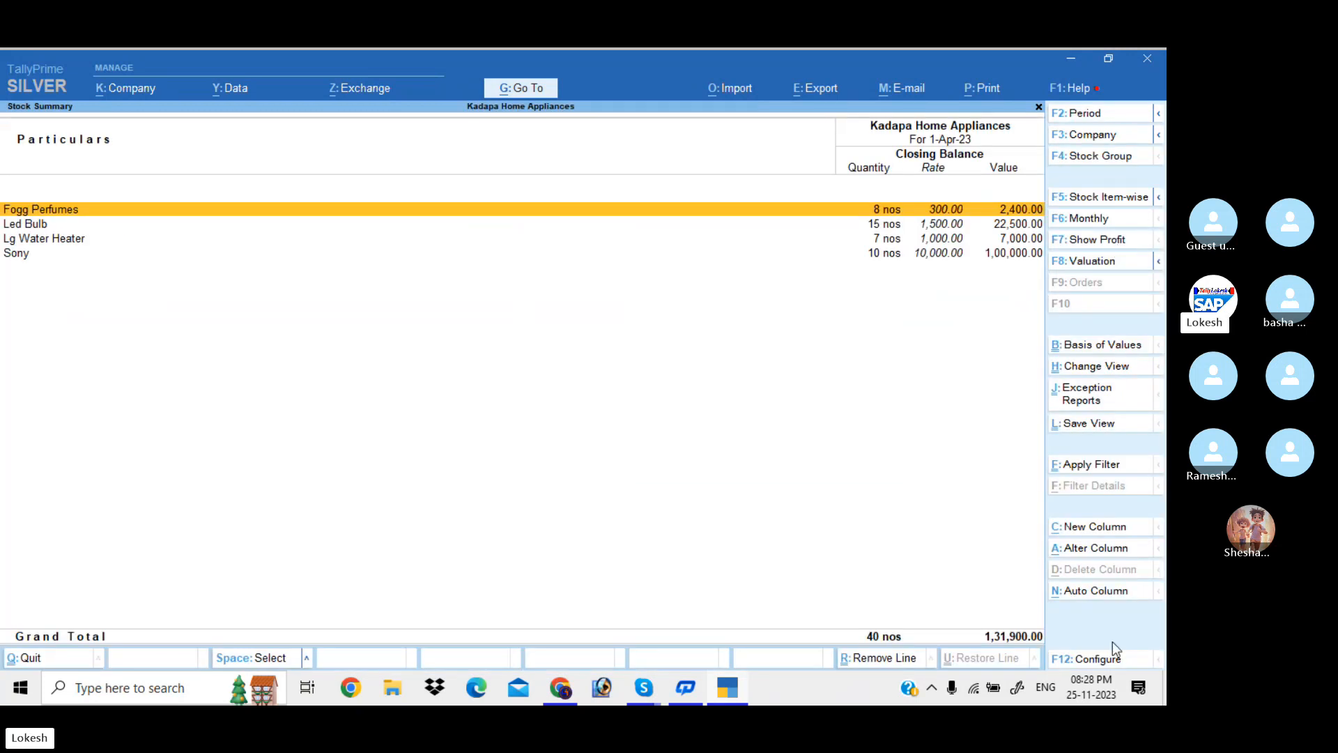
# Turn on Goods Inwards and Goods Outwards in the Stock Summary configuration and accept
pyautogui.click(1105, 663)
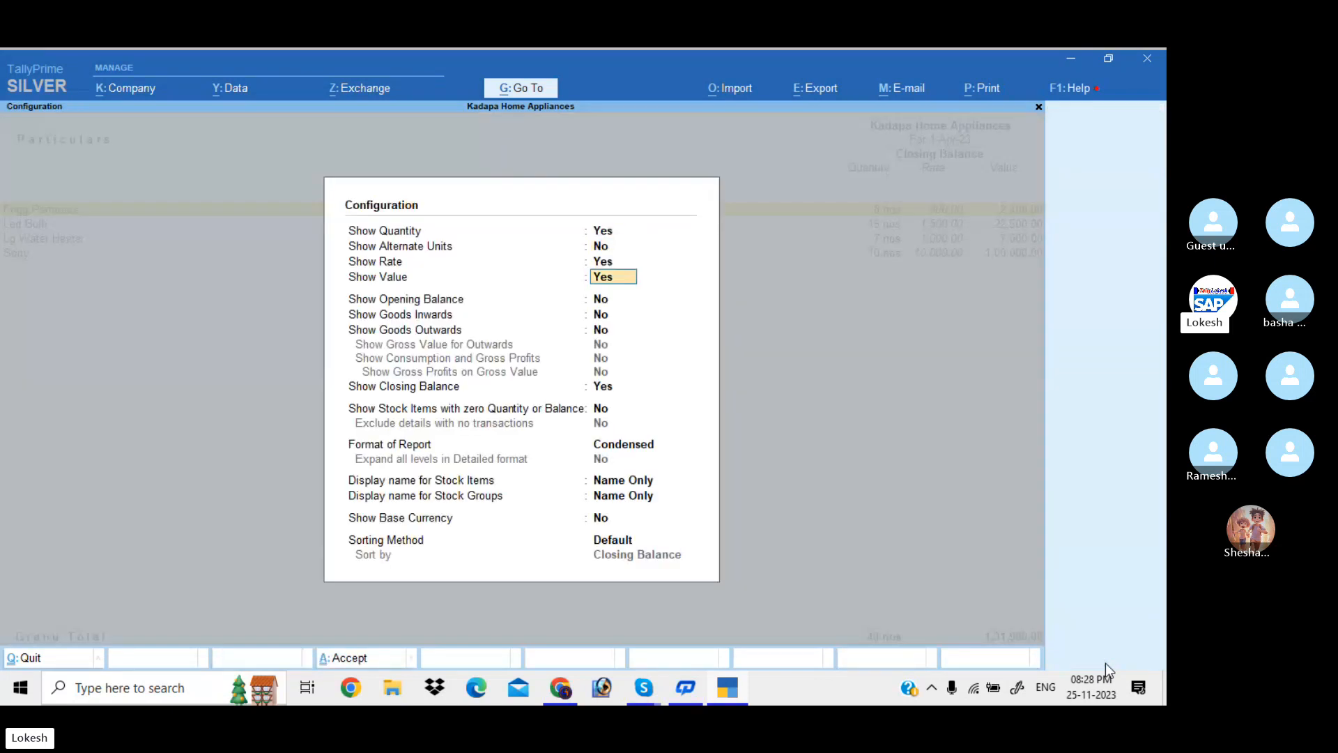
pyautogui.press('Down')
pyautogui.press('Down')
pyautogui.press('y')
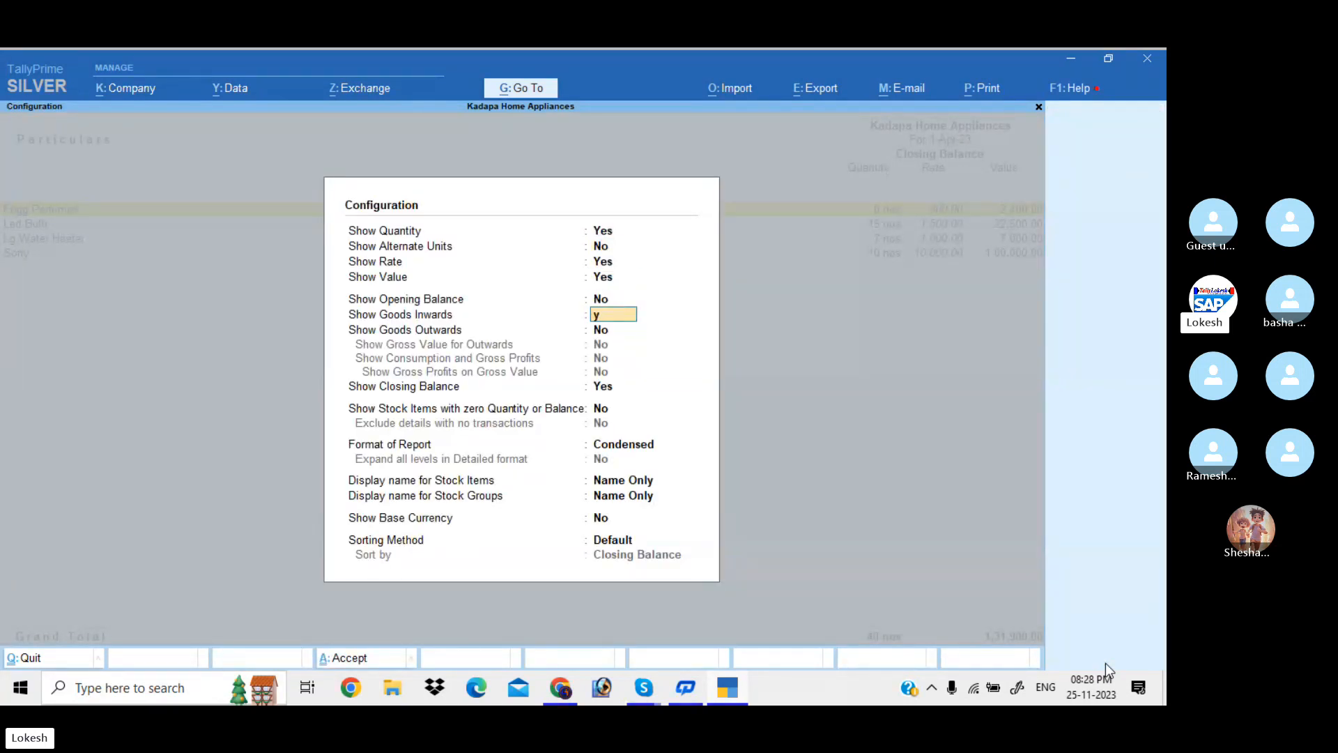
pyautogui.press('Return')
pyautogui.press('y')
pyautogui.press('Return')
pyautogui.press('Return')
pyautogui.press('Return')
pyautogui.press('Return')
pyautogui.press('Return')
pyautogui.press('Return')
pyautogui.press('Return')
pyautogui.press('Return')
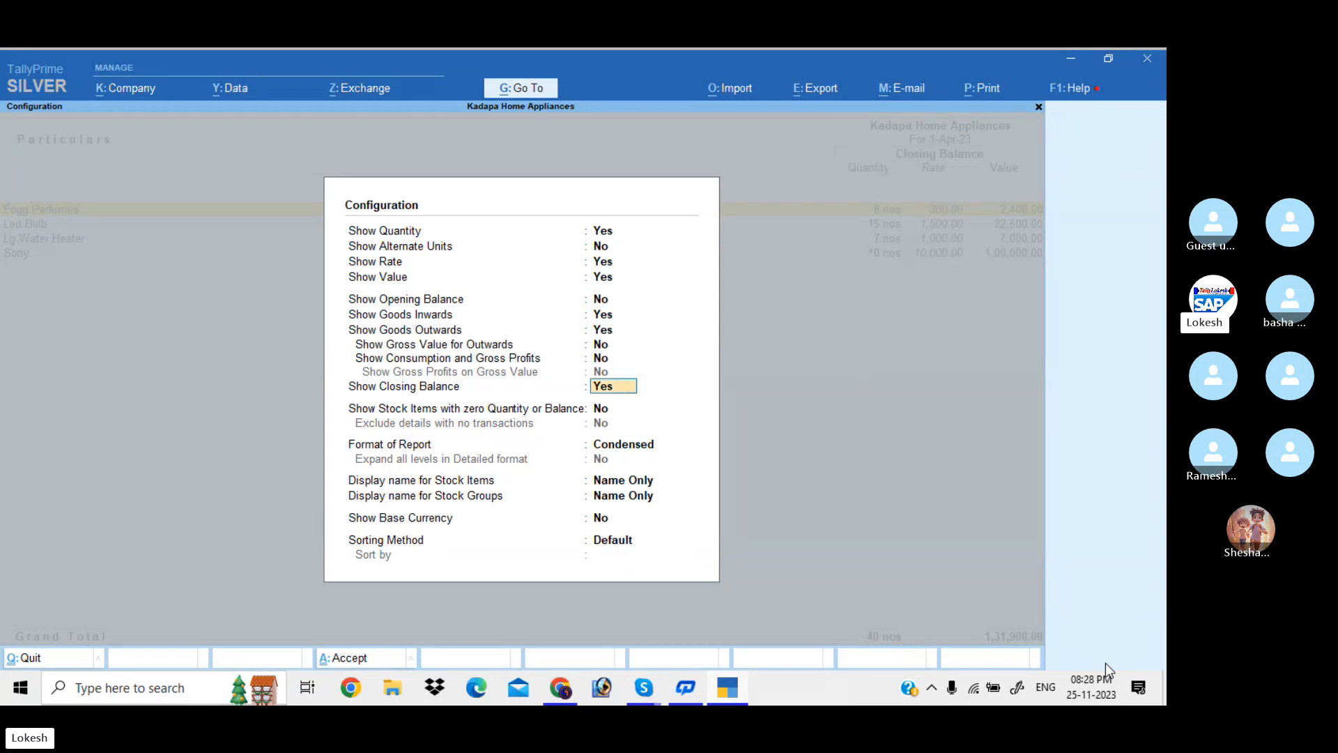
pyautogui.press('Return')
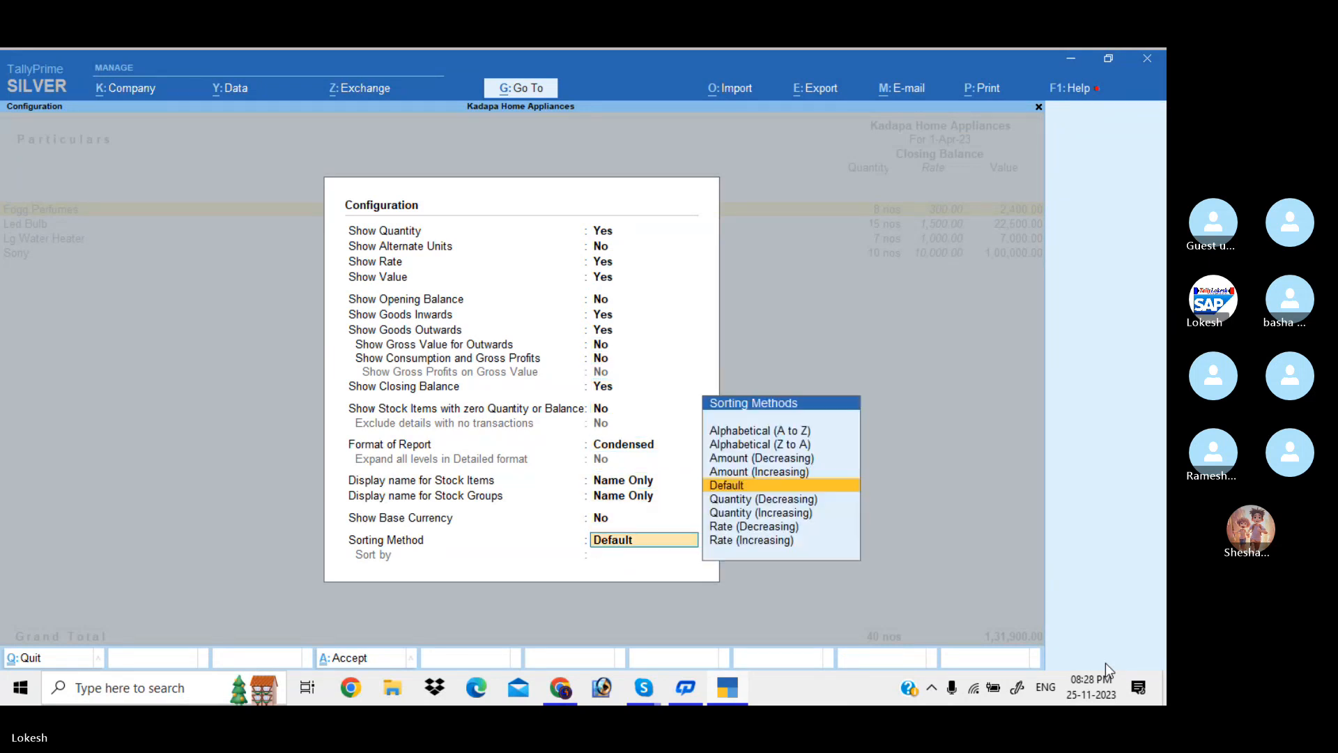
pyautogui.press('Return')
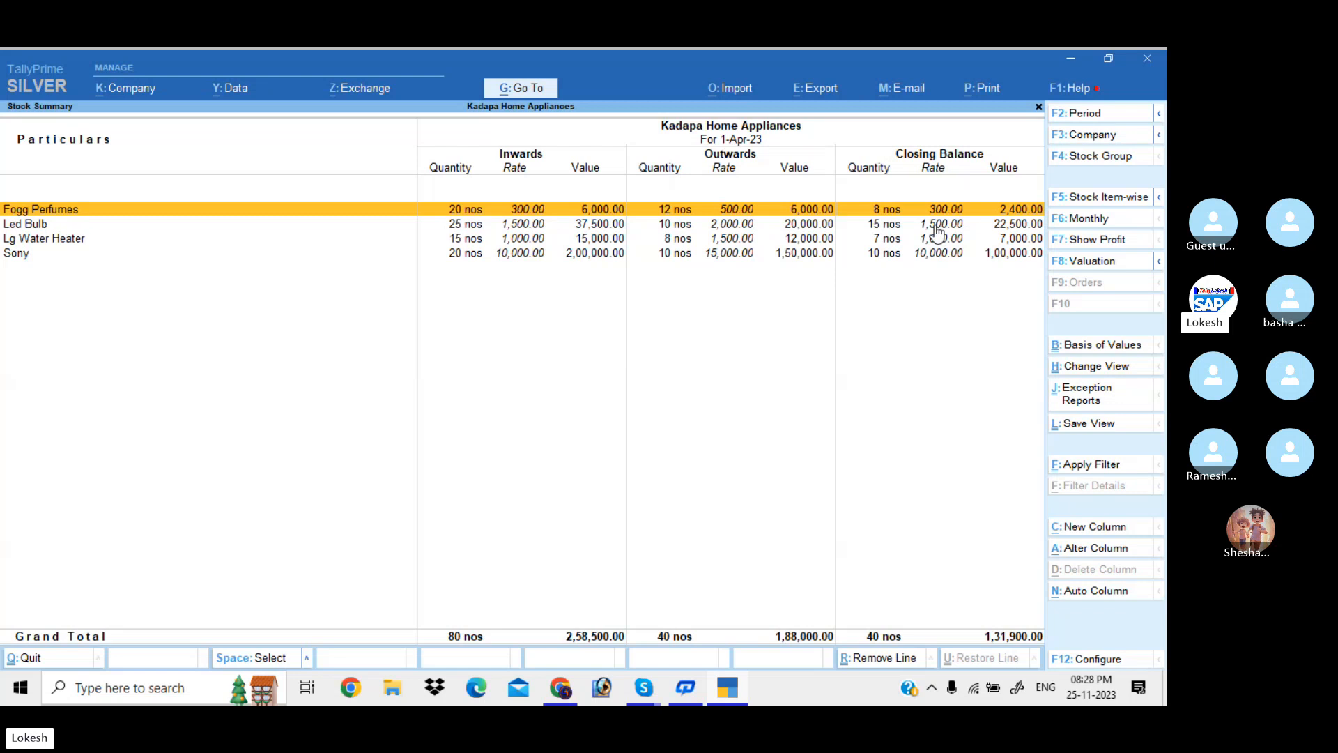
# Close the Stock Summary and open GSTR-1 via Display More Reports > GST Reports
pyautogui.press('Escape')
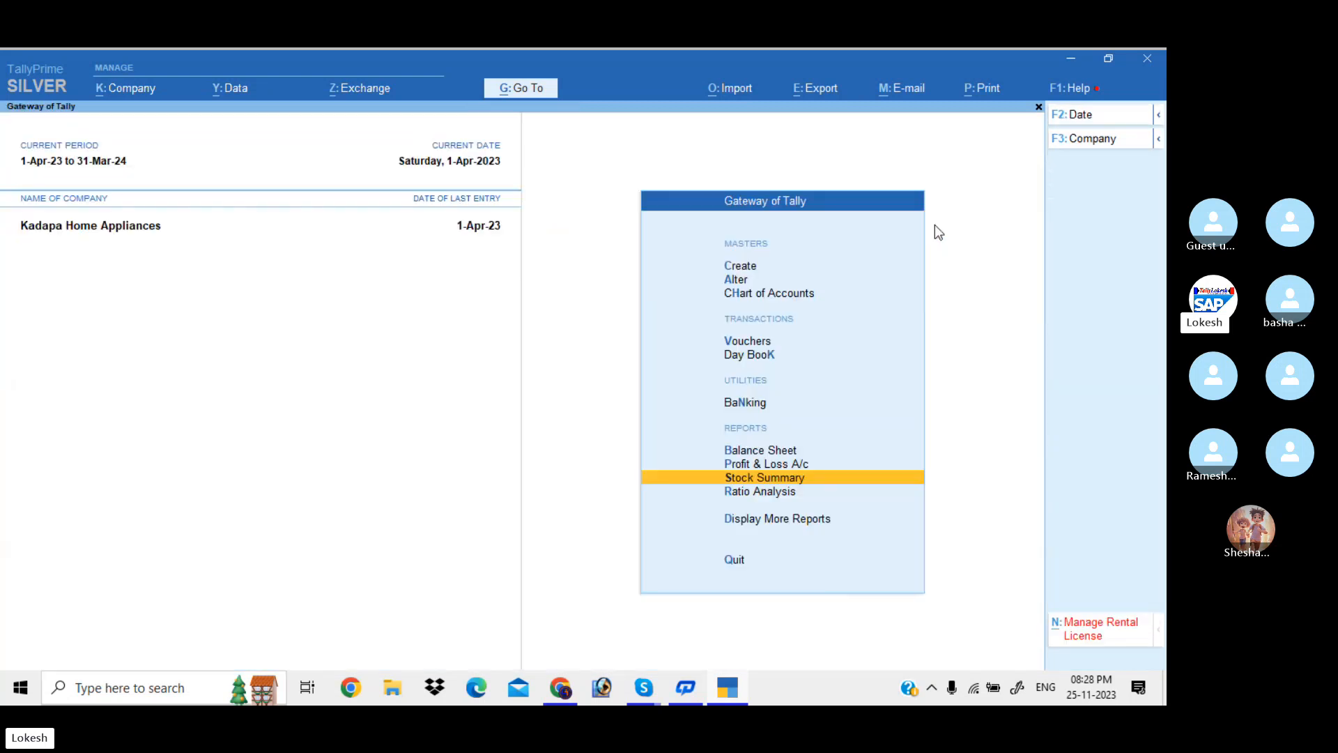
pyautogui.press('Down')
pyautogui.press('Down')
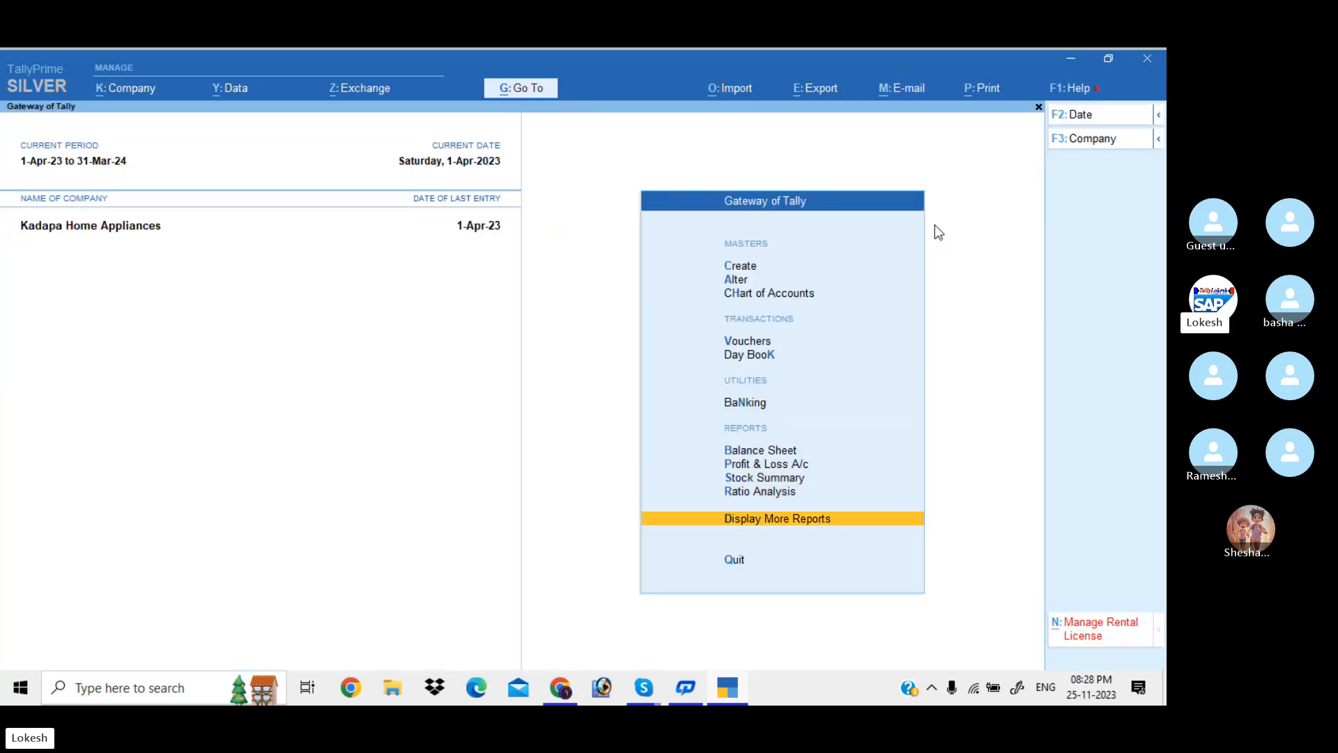
pyautogui.press('Return')
pyautogui.press('Down')
pyautogui.press('Down')
pyautogui.press('Down')
pyautogui.press('Down')
pyautogui.press('Down')
pyautogui.press('Down')
pyautogui.press('Down')
pyautogui.press('Down')
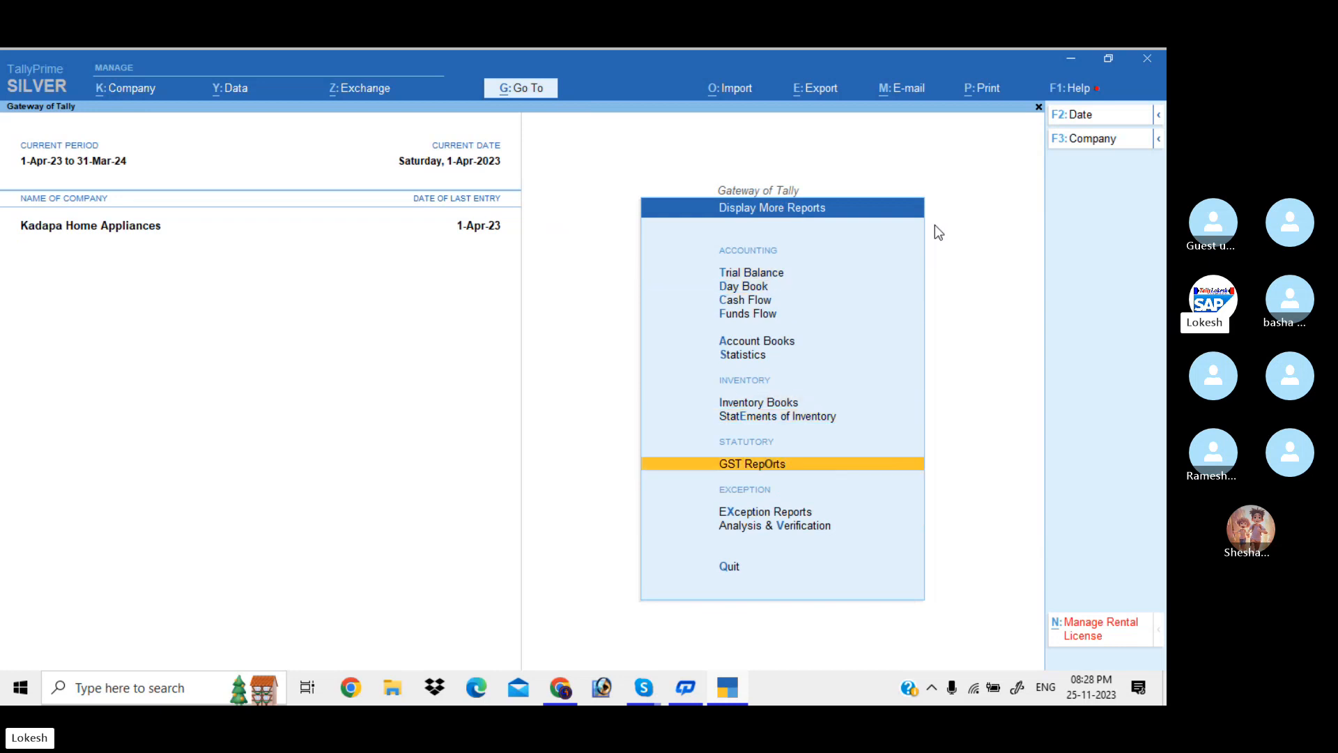
pyautogui.press('Return')
pyautogui.press('Down')
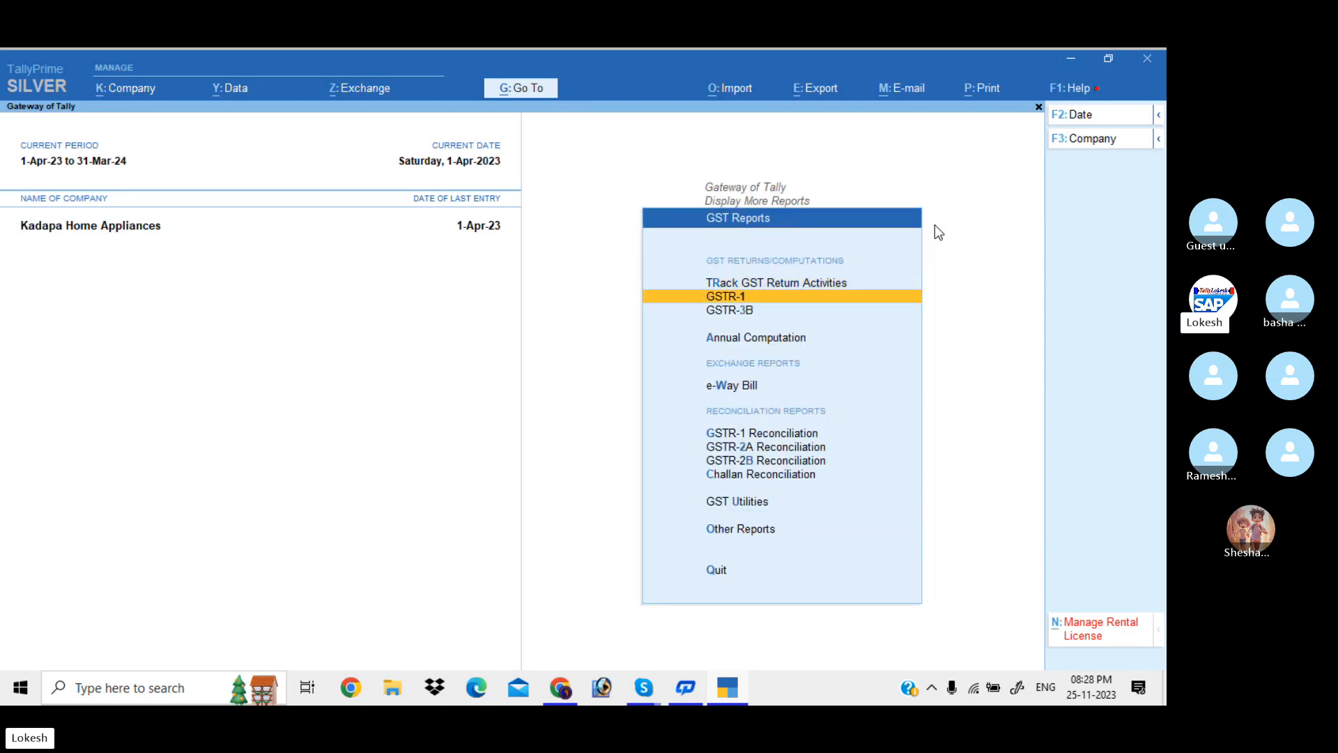
pyautogui.press('Return')
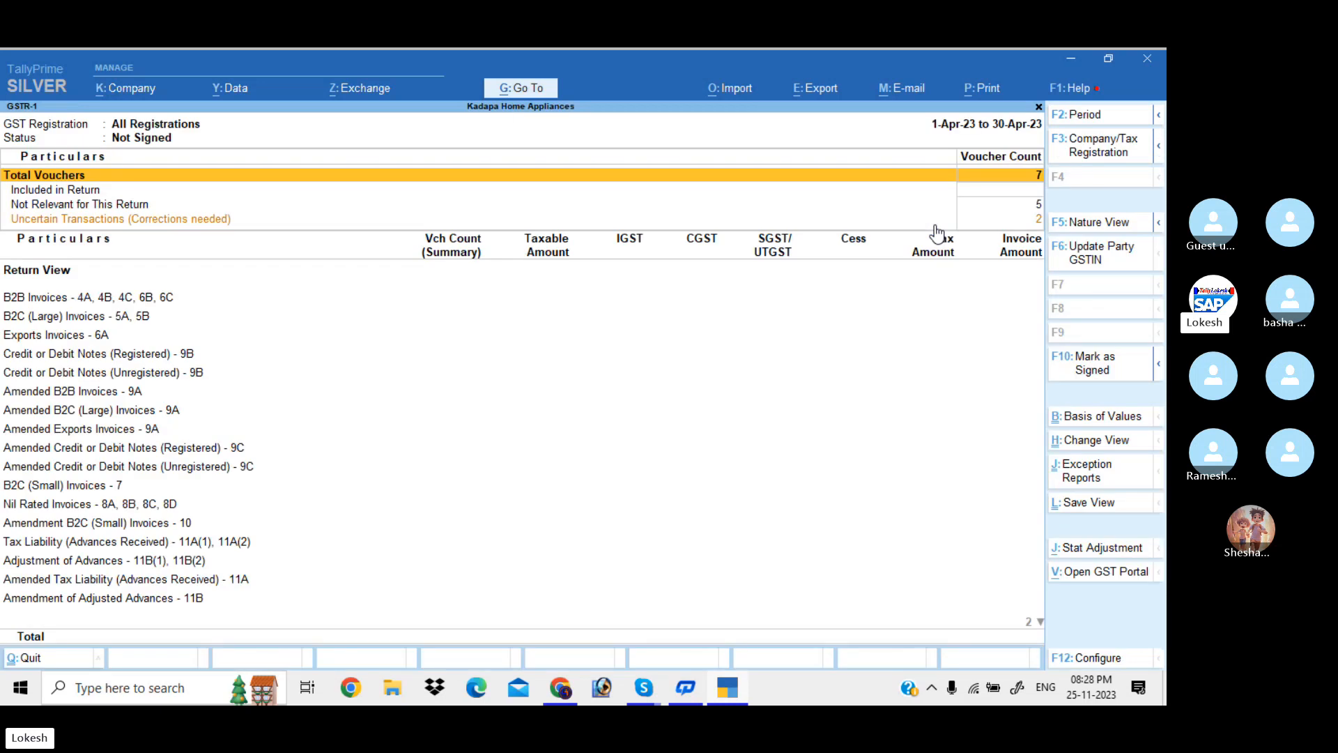
# Inspect the 2 uncertain transactions, including the invalid company GST registration issue's resolution details
pyautogui.press('Down')
pyautogui.press('Down')
pyautogui.press('Down')
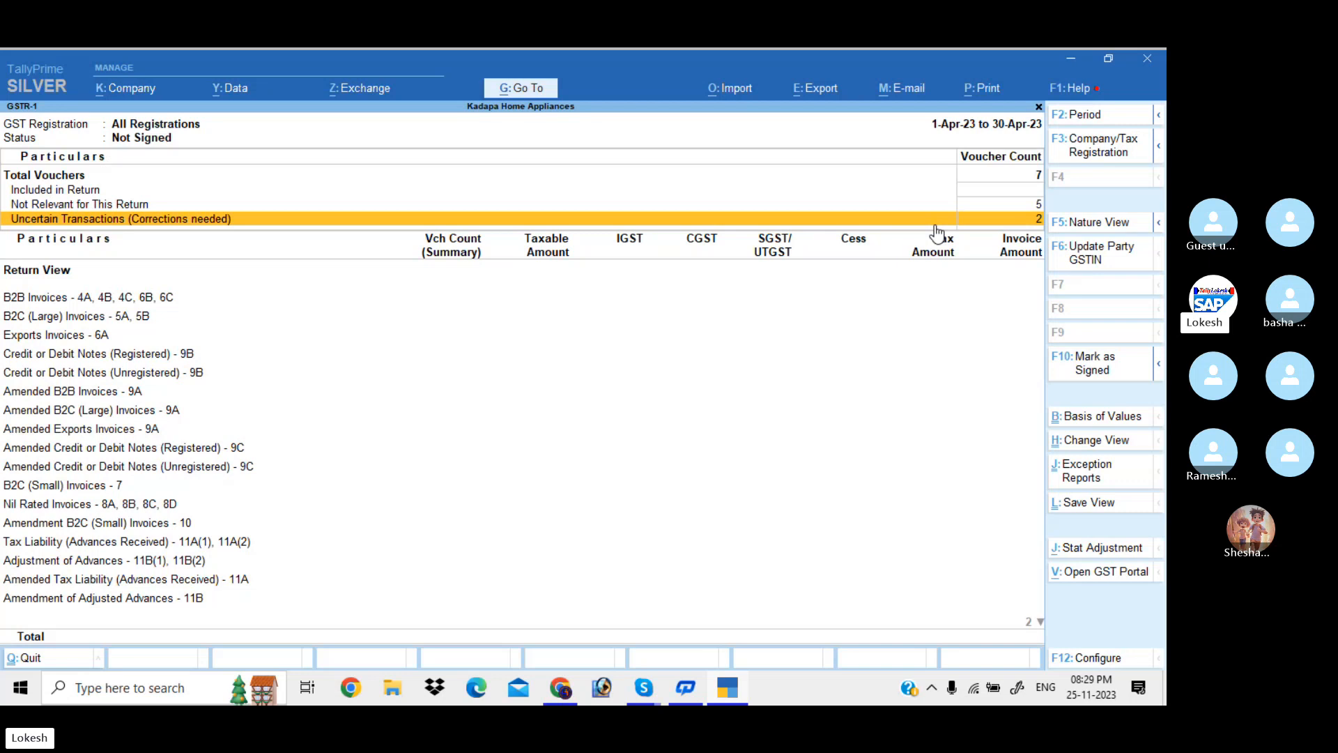
pyautogui.press('Return')
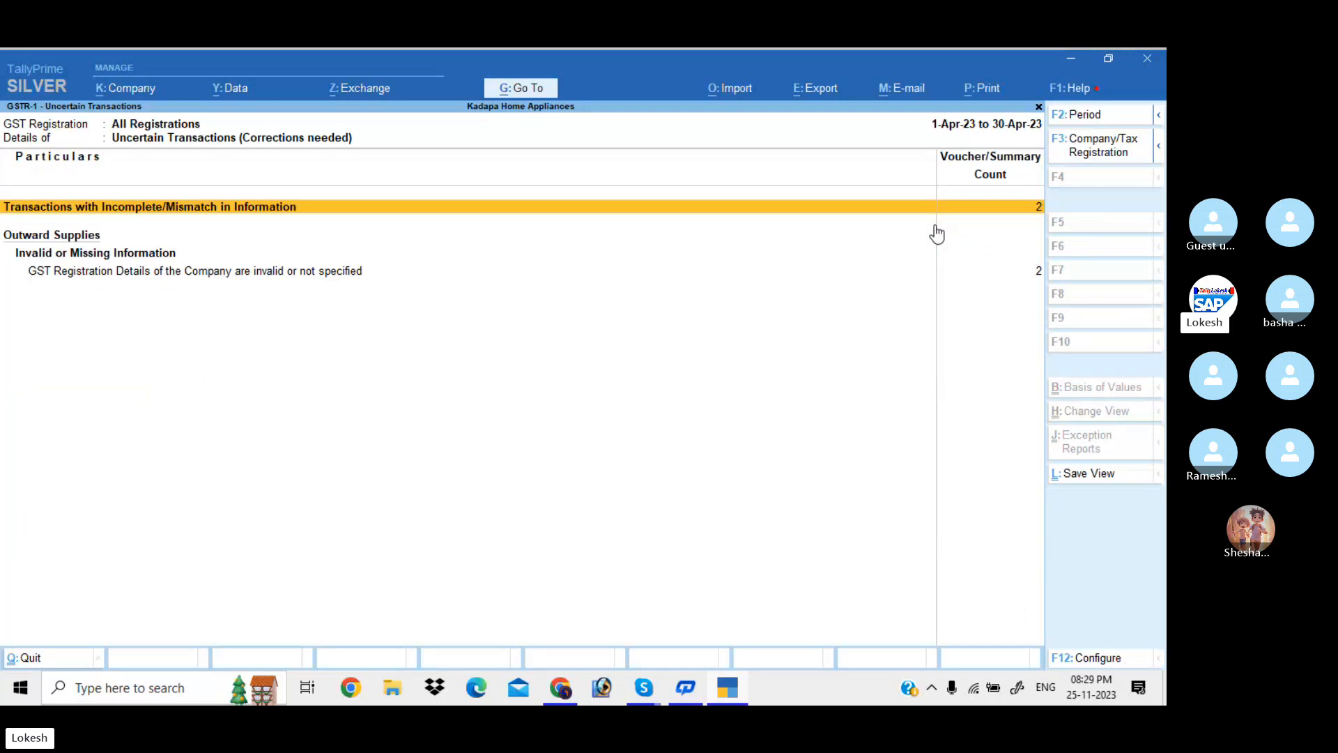
pyautogui.press('Down')
pyautogui.press('Return')
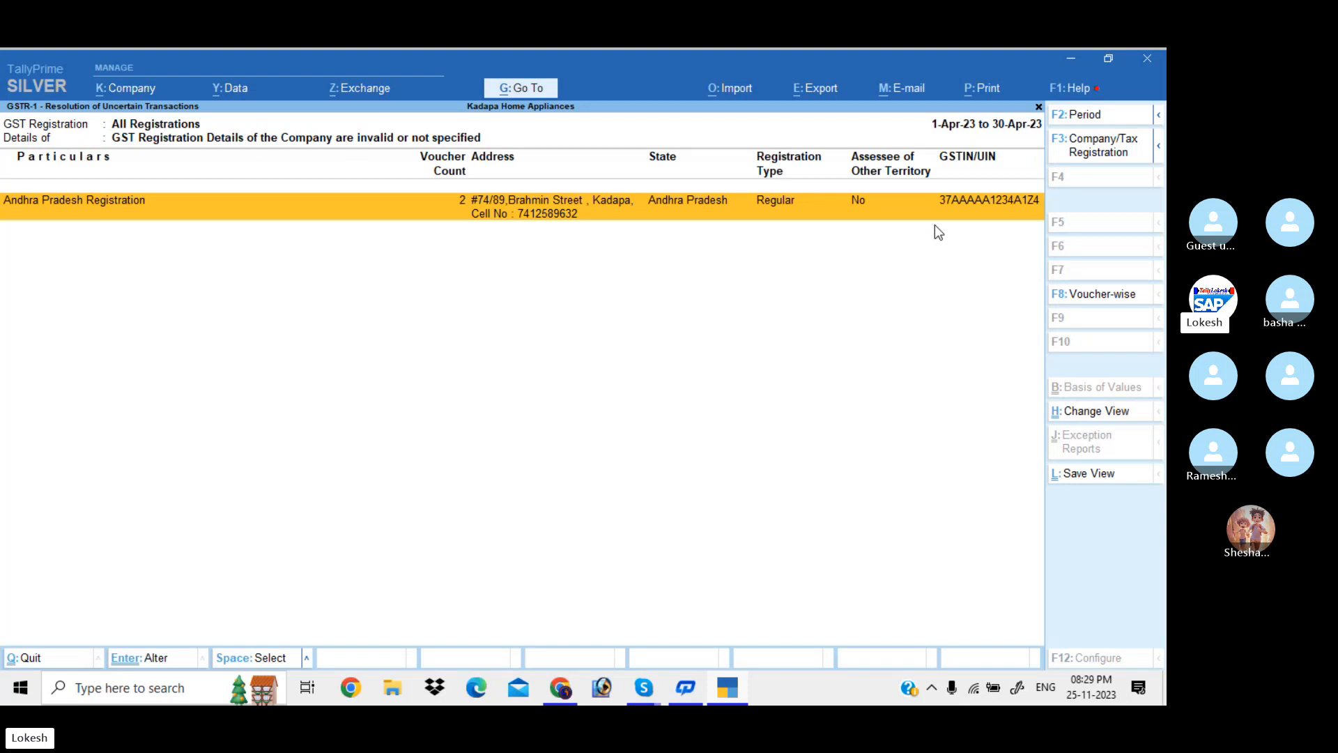
pyautogui.press('Escape')
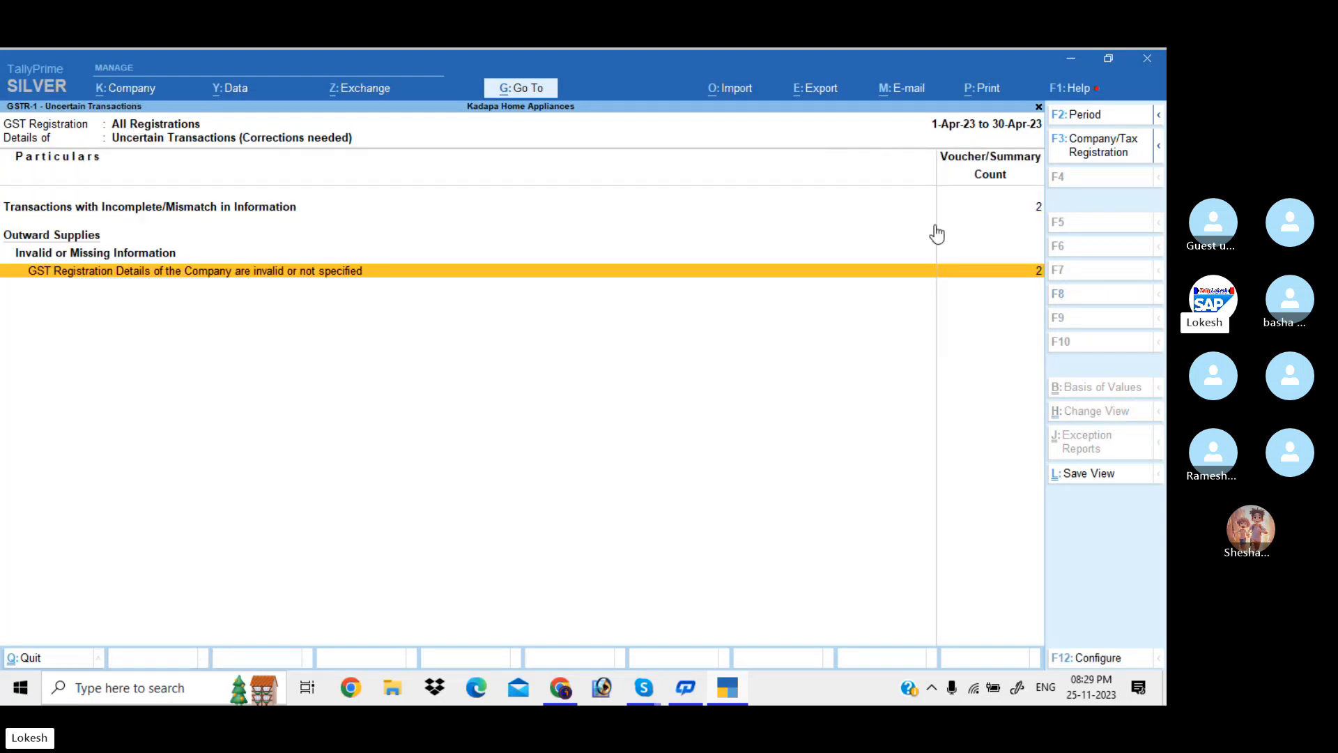
pyautogui.press('Escape')
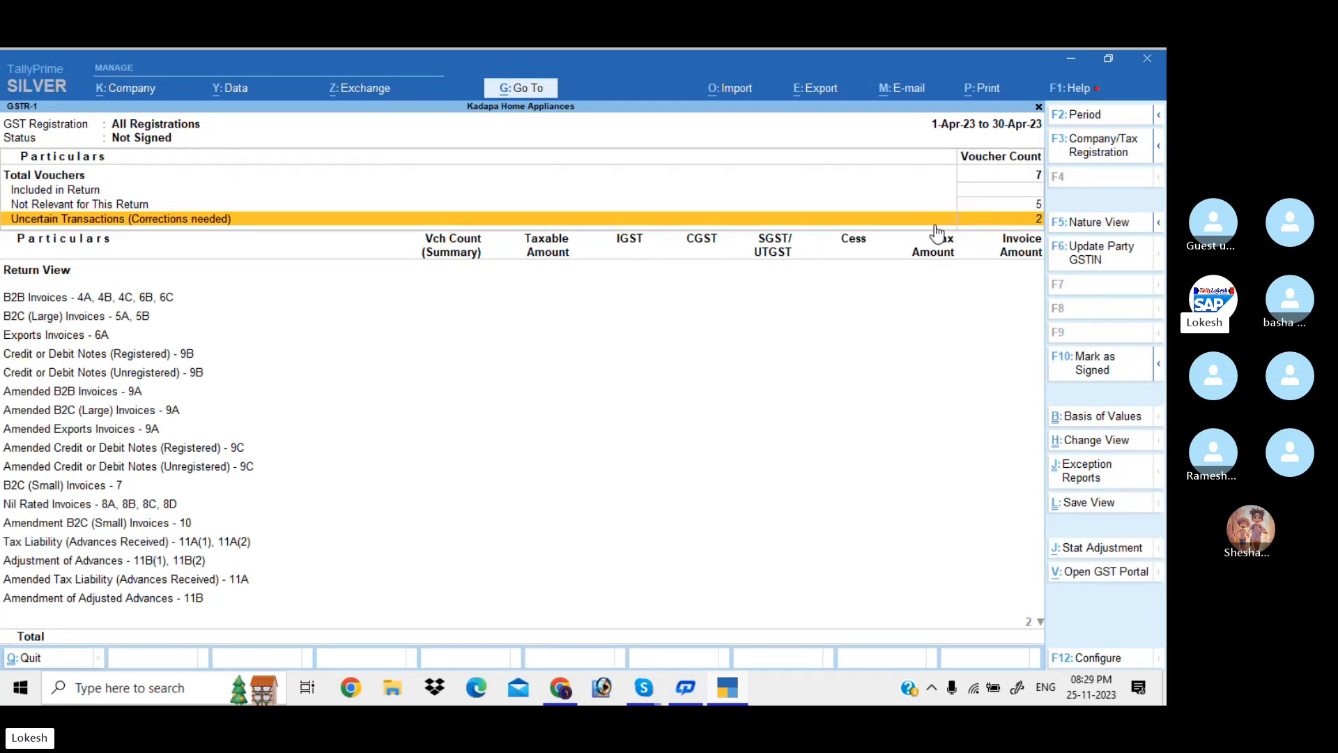
# Review the B2B, B2C (Large), Credit/Debit Notes 9B and Amended B2B 9A sections, then close GSTR-1
pyautogui.press('Down')
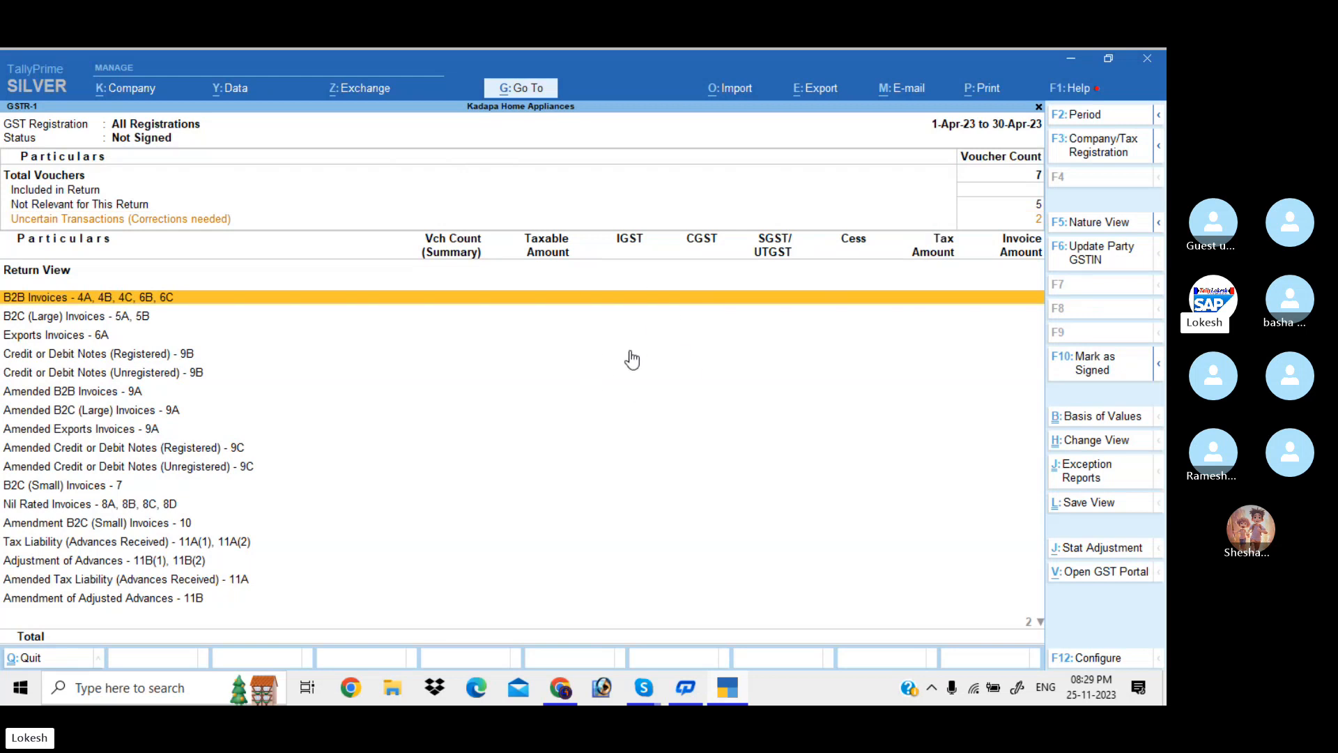
pyautogui.press('Down')
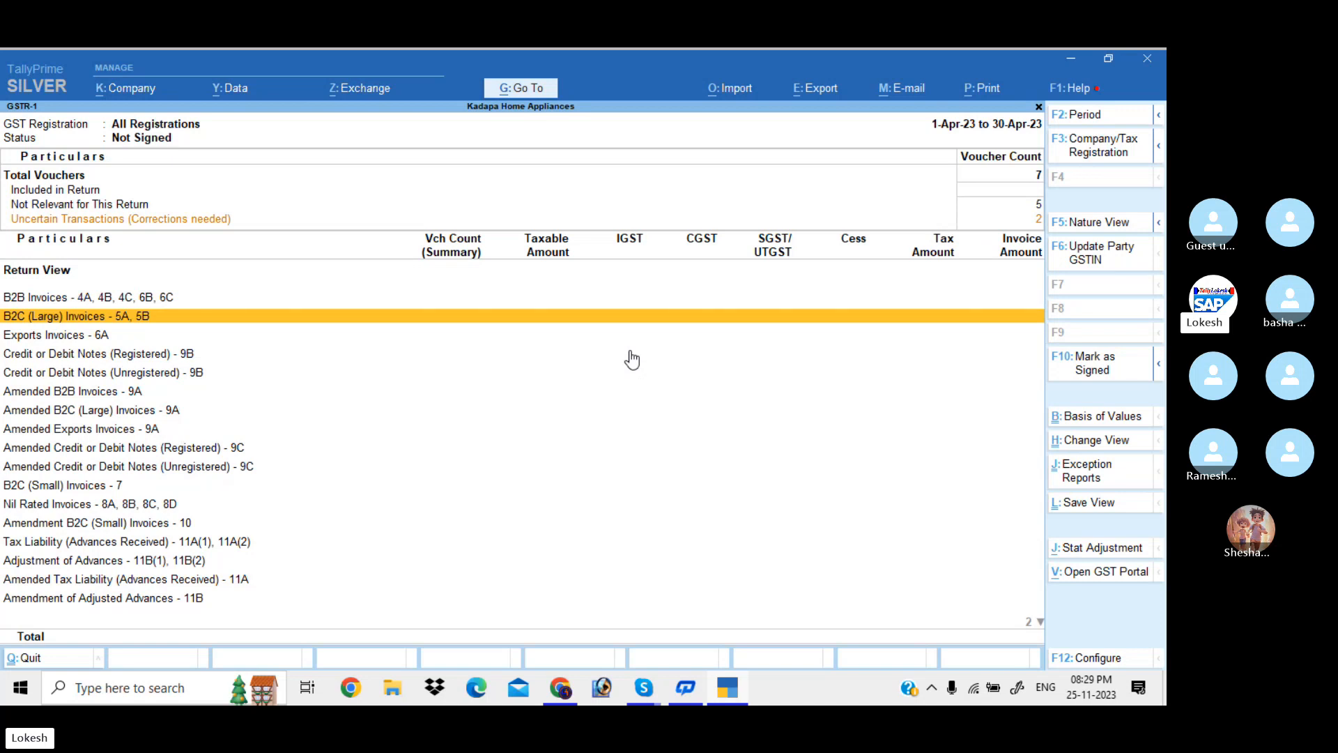
pyautogui.press('Down')
pyautogui.press('Down')
pyautogui.press('Down')
pyautogui.press('Down')
pyautogui.press('Down')
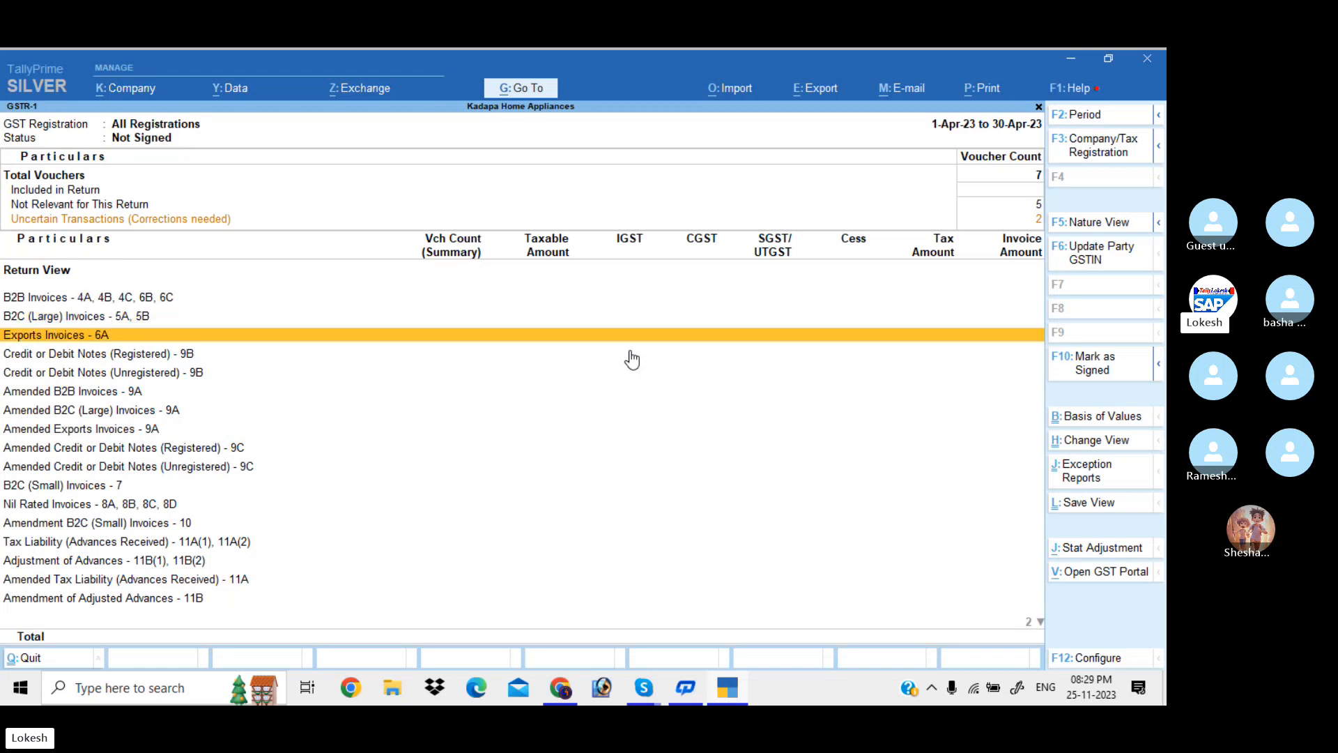
pyautogui.press('Up')
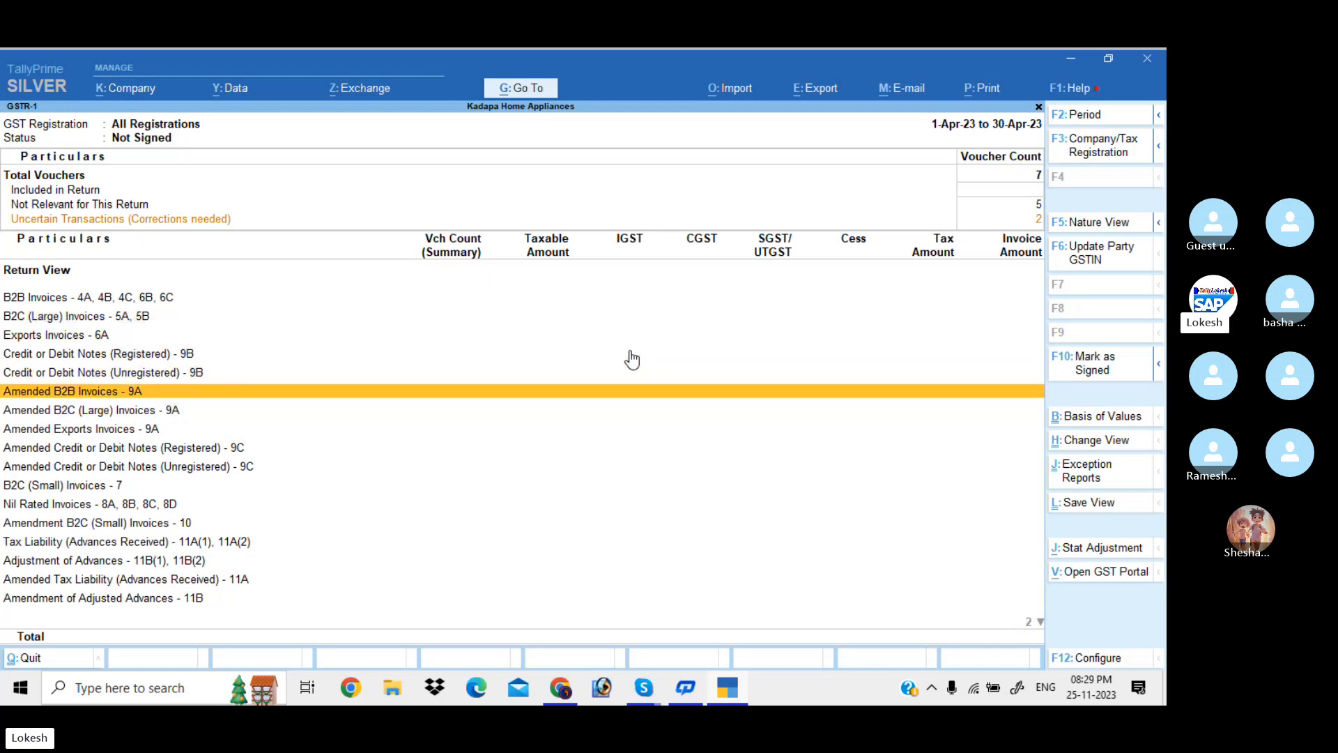
pyautogui.press('Up')
pyautogui.press('Up')
pyautogui.press('Up')
pyautogui.click(630, 353)
pyautogui.press('Down')
pyautogui.press('Down')
pyautogui.press('Escape')
pyautogui.press('Down')
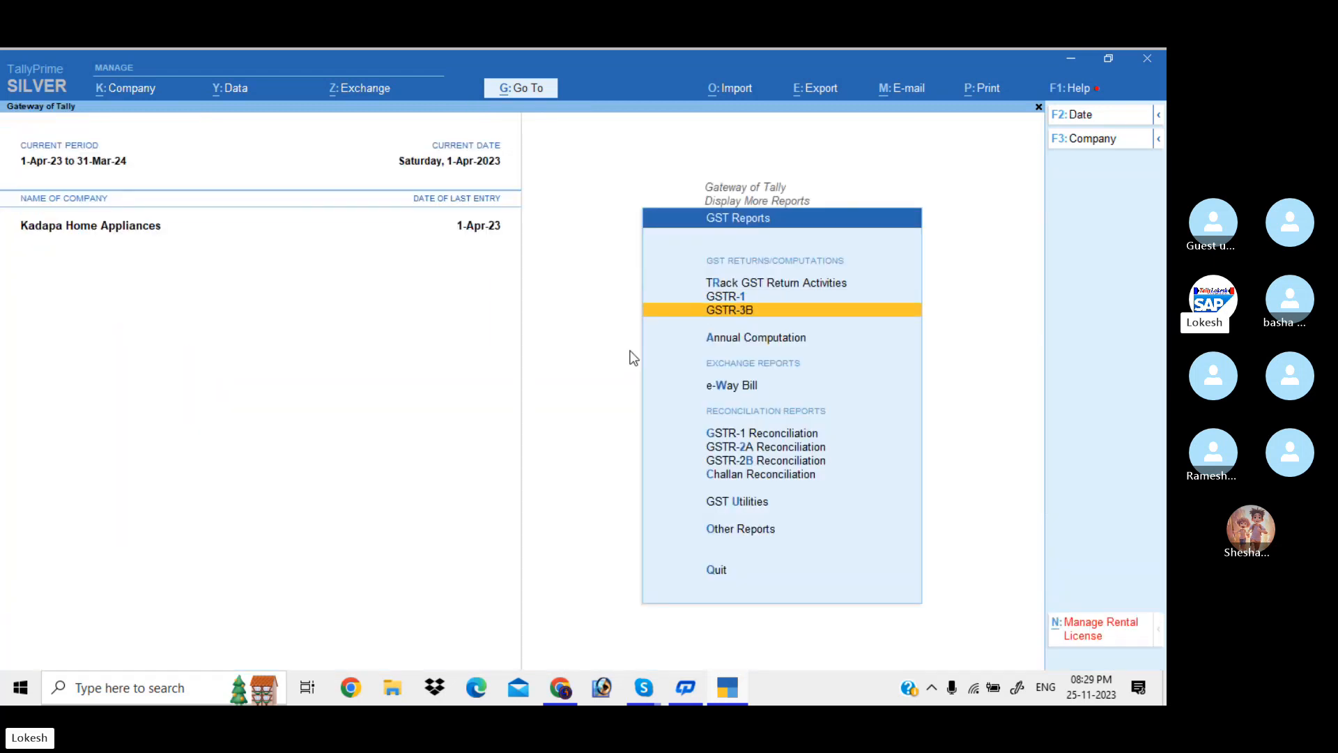
pyautogui.press('Return')
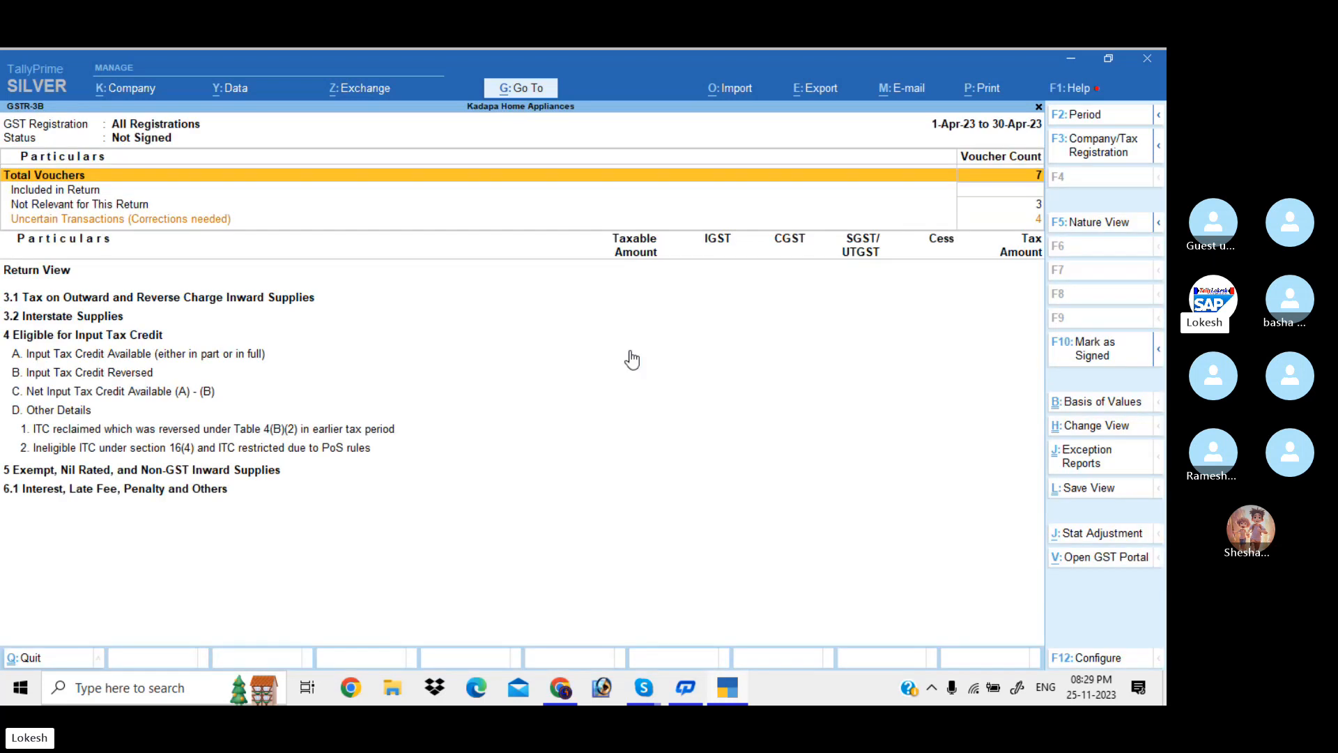
pyautogui.press('Down')
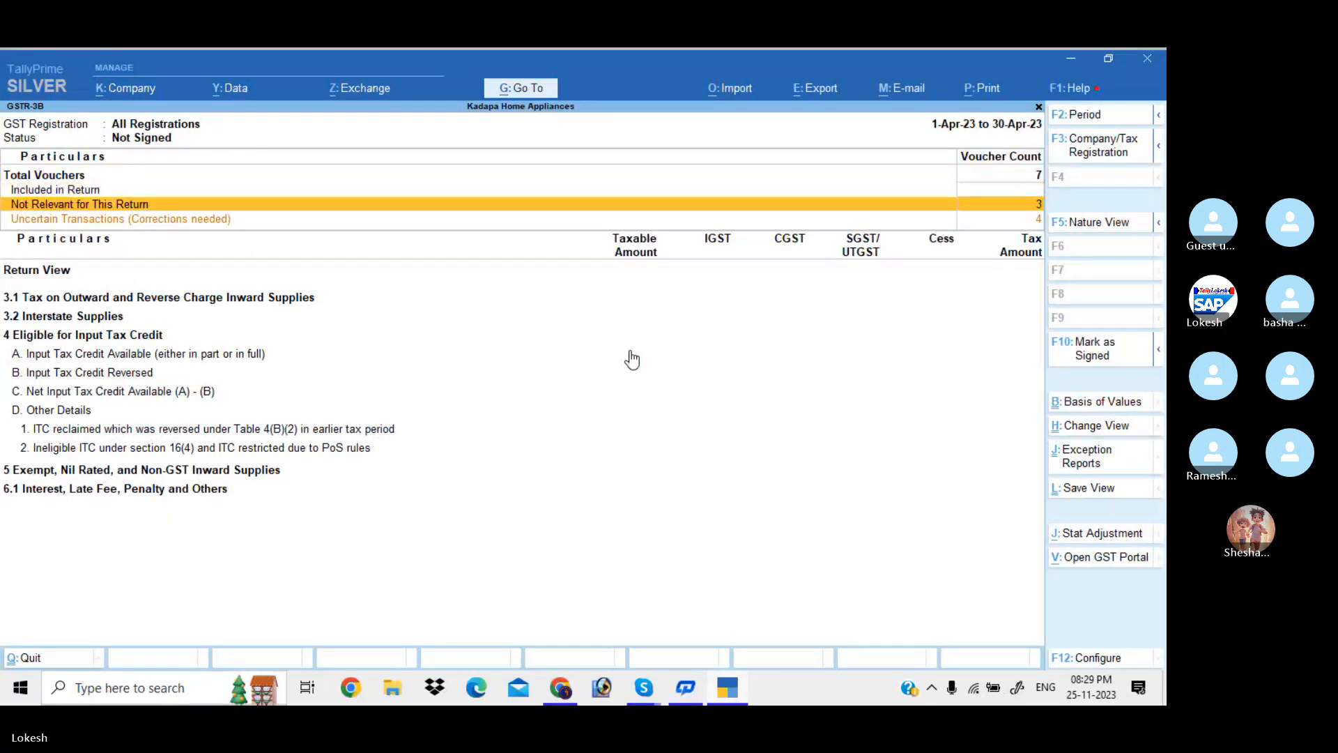
pyautogui.press('Down')
pyautogui.press('Return')
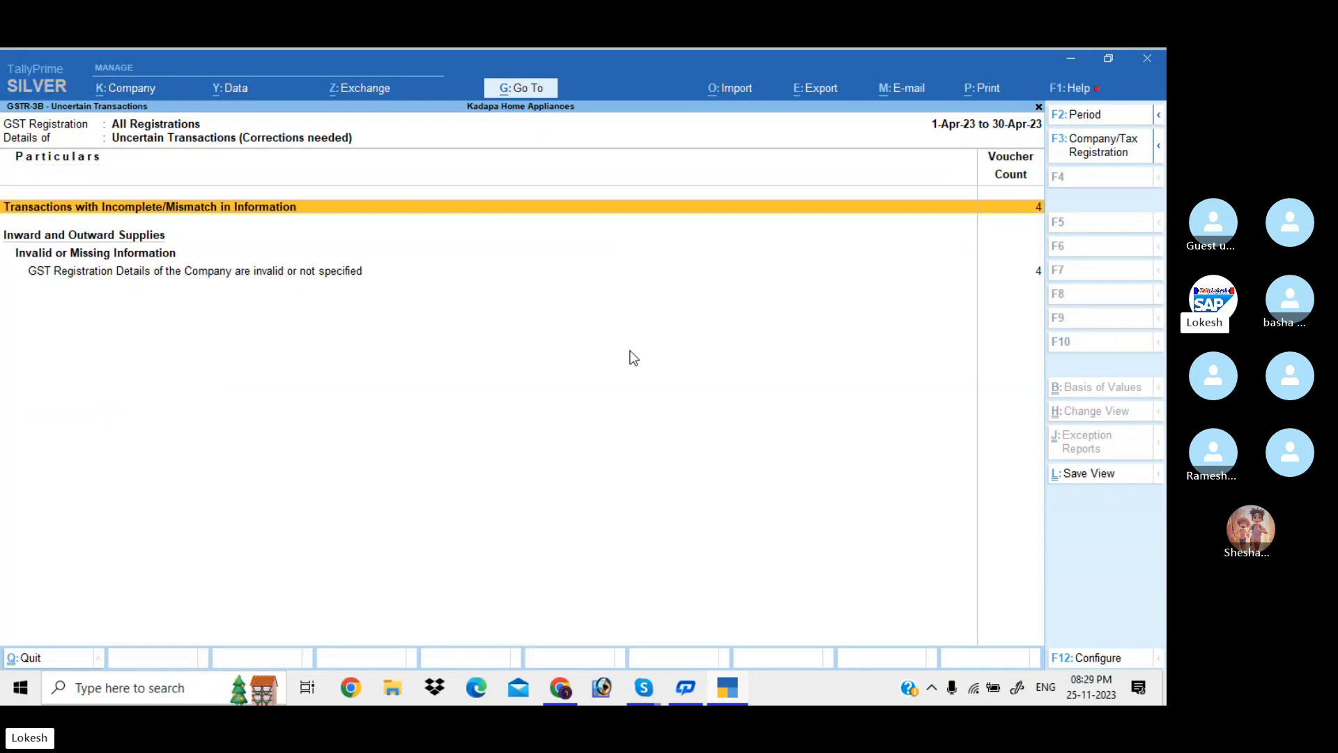
pyautogui.press('Return')
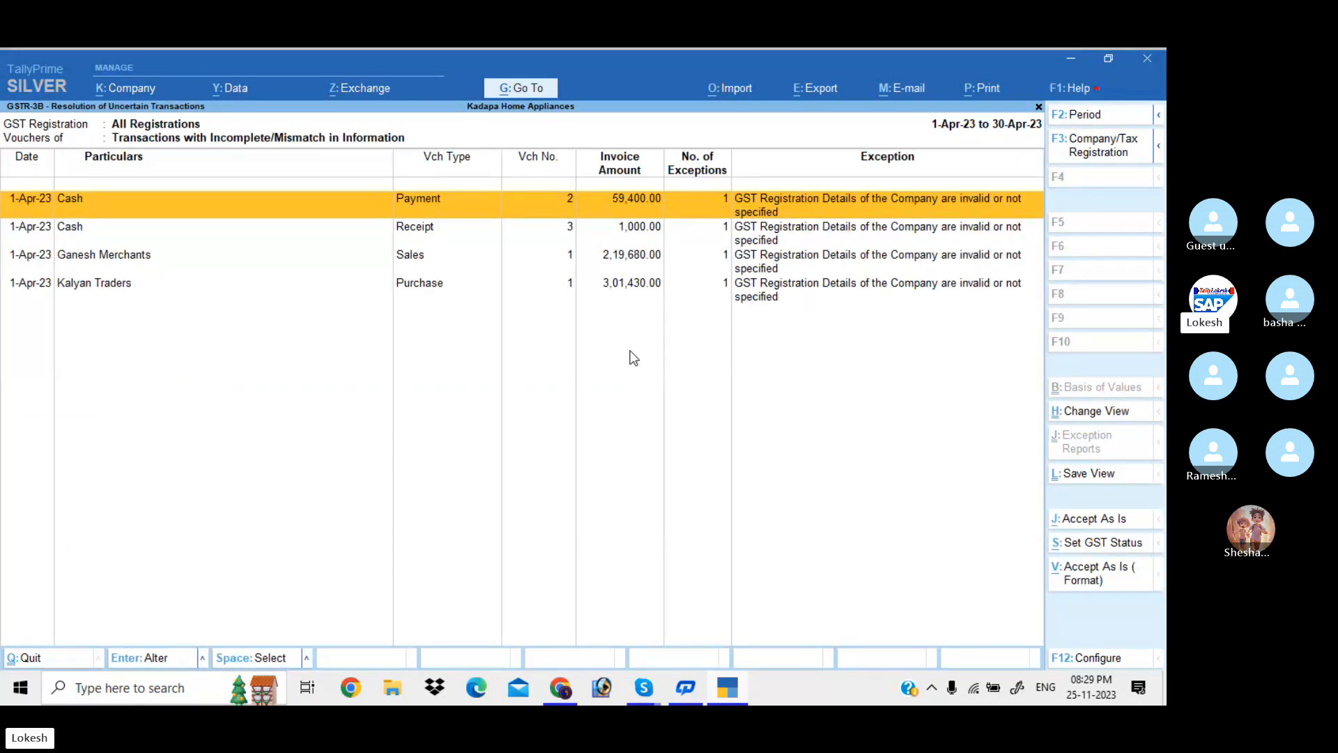
pyautogui.press('Escape')
pyautogui.press('Escape')
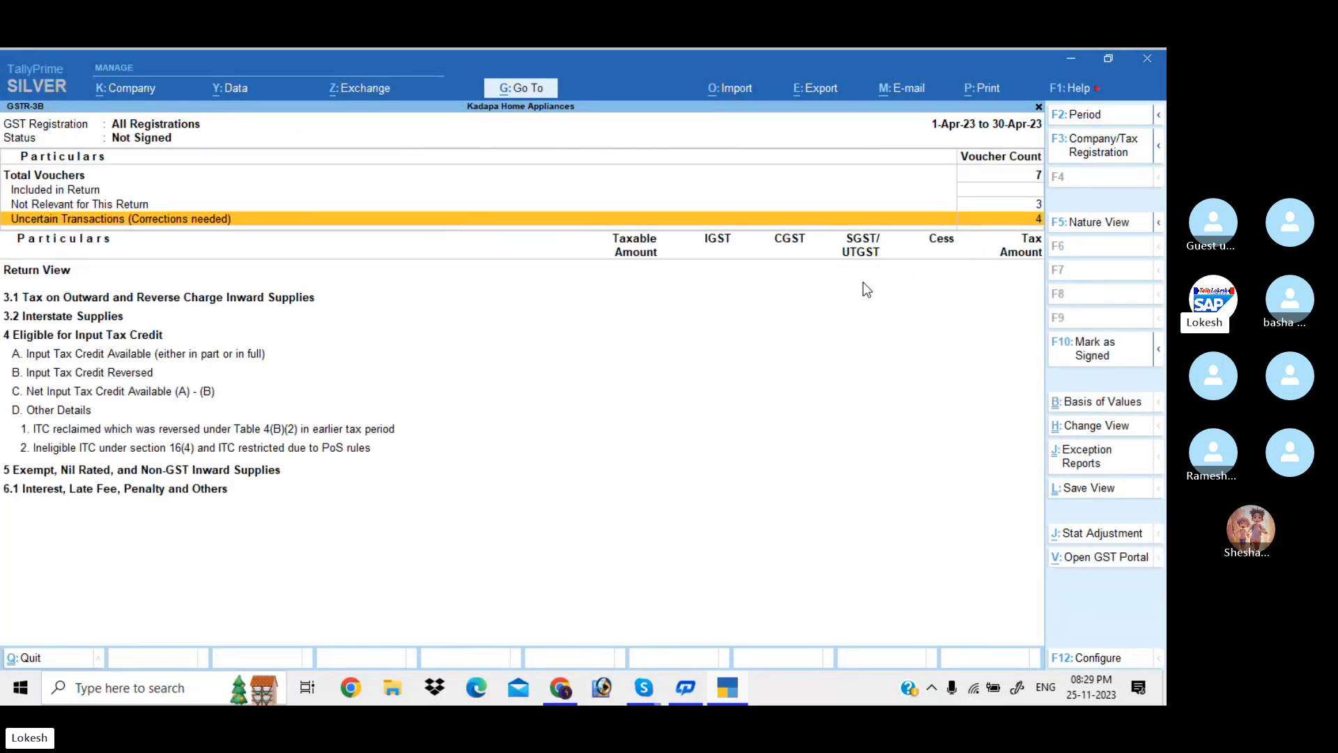
pyautogui.click(1069, 62)
pyautogui.click(1068, 62)
pyautogui.click(1067, 63)
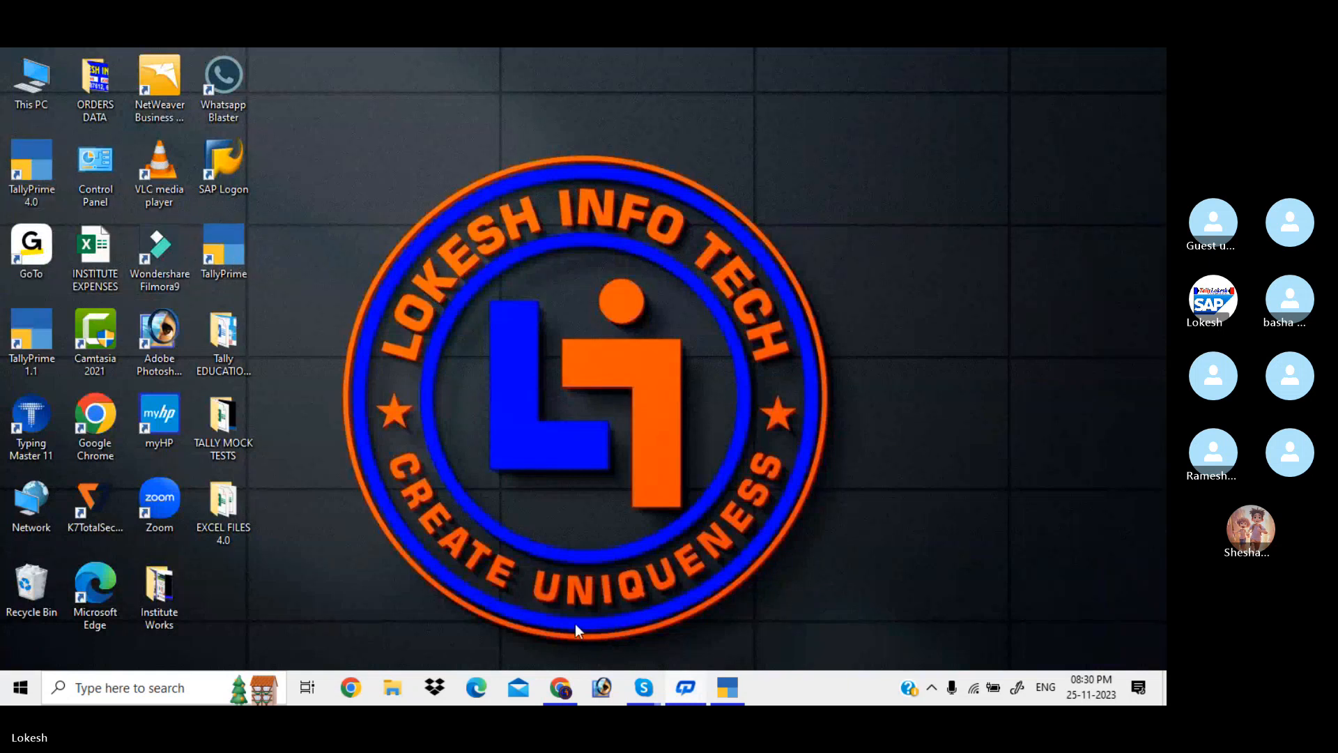
pyautogui.click(727, 689)
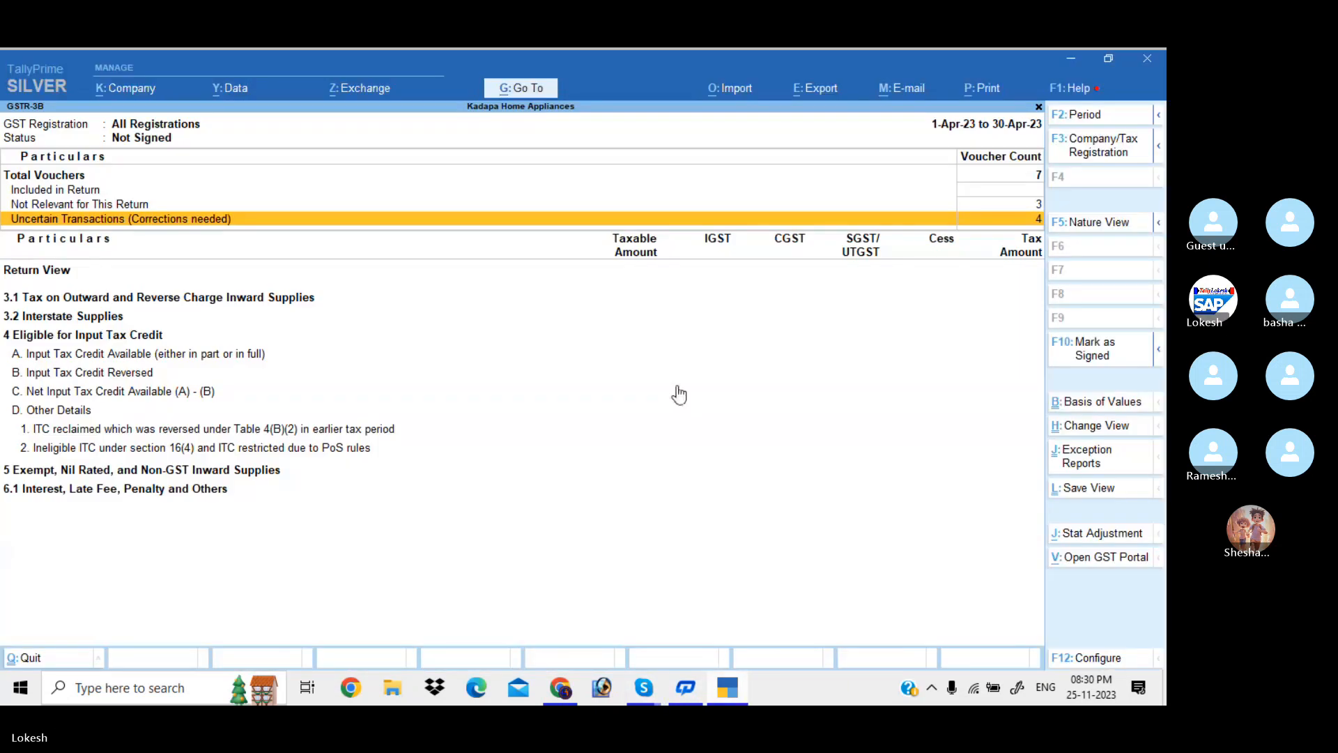
pyautogui.press('Escape')
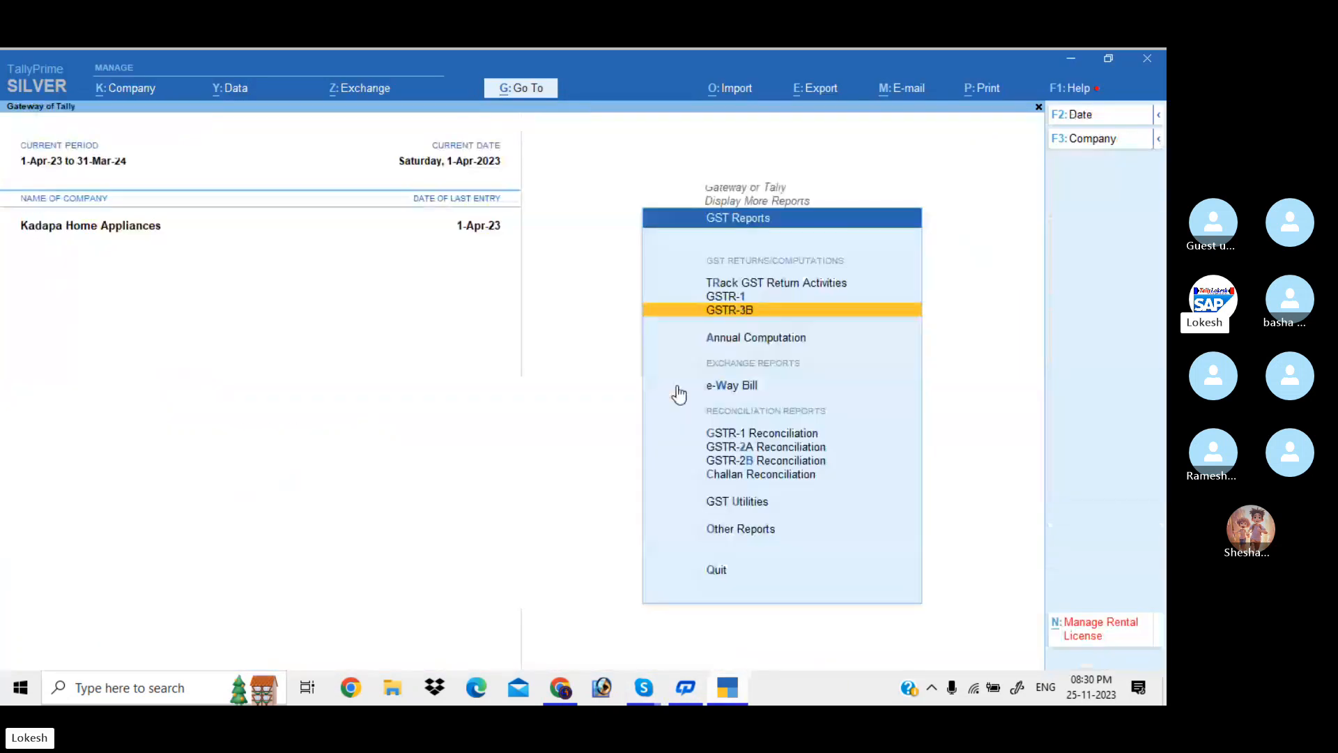
# Load the 23-24 Infotech company through Select Company, filtering the list with 'lok'
pyautogui.click(1113, 146)
pyautogui.press('Up')
pyautogui.press('Up')
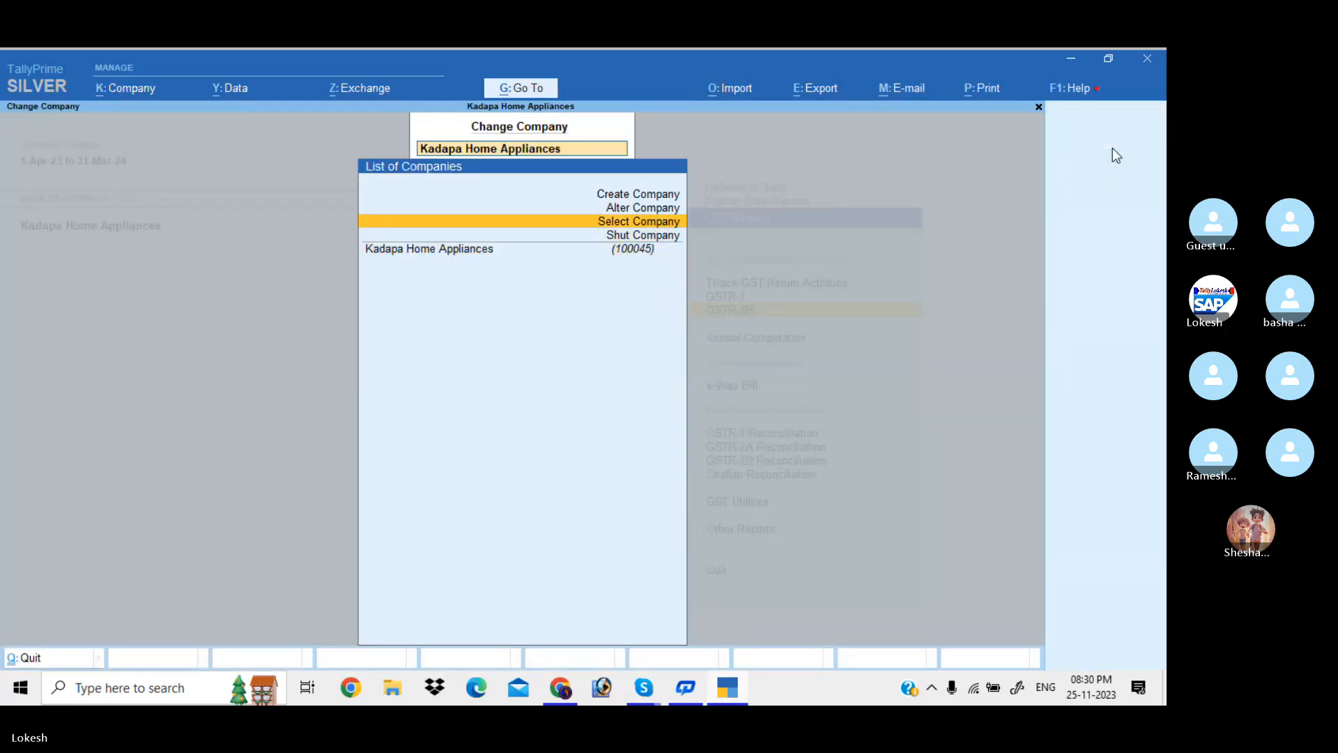
pyautogui.press('Return')
pyautogui.write('lok')
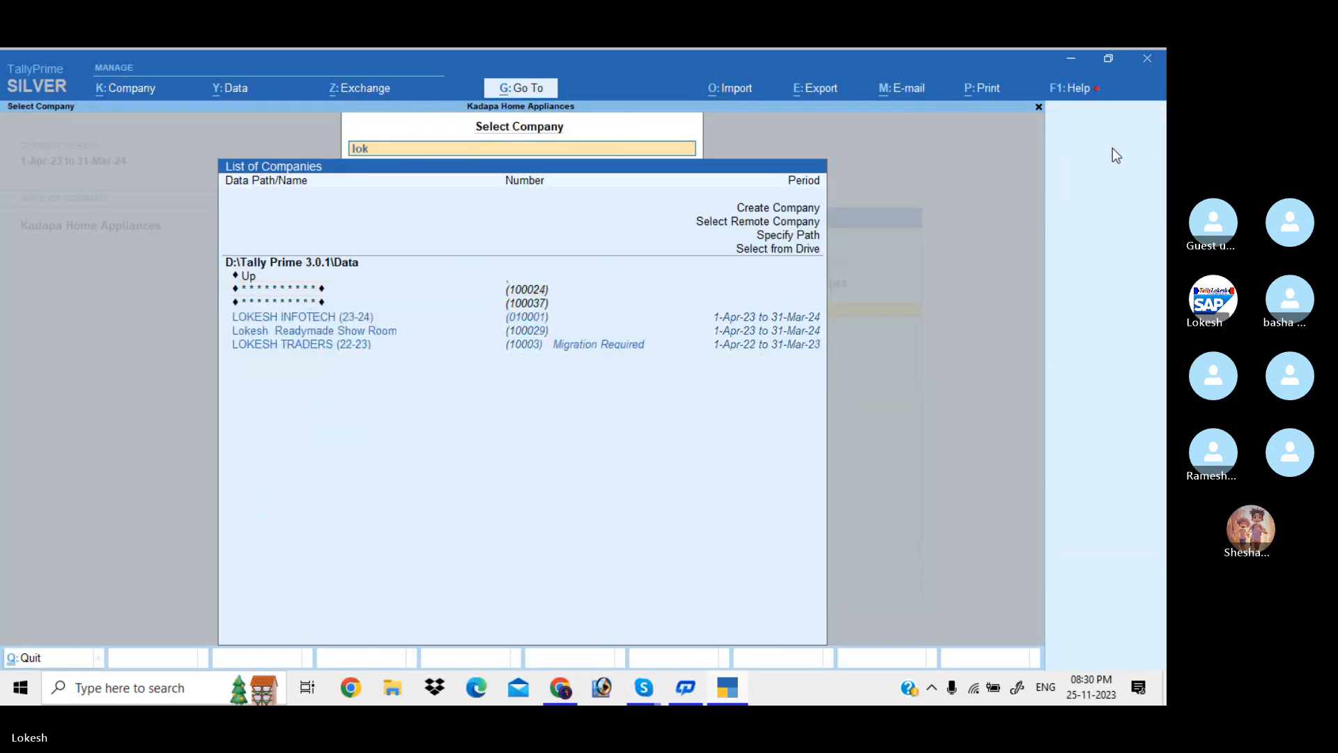
pyautogui.press('Down')
pyautogui.press('Up')
pyautogui.press('Return')
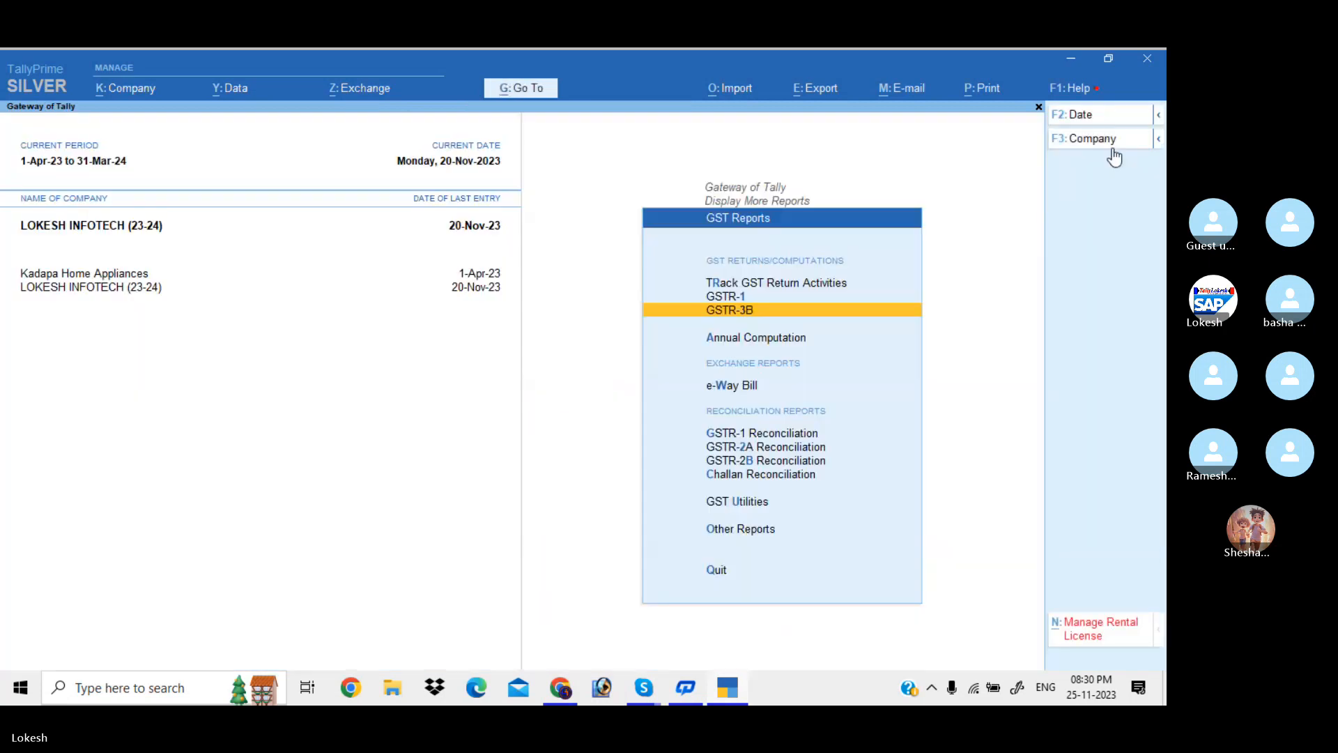
# Return to the gateway and go to Display More Reports > GST Reports
pyautogui.press('Escape')
pyautogui.press('Escape')
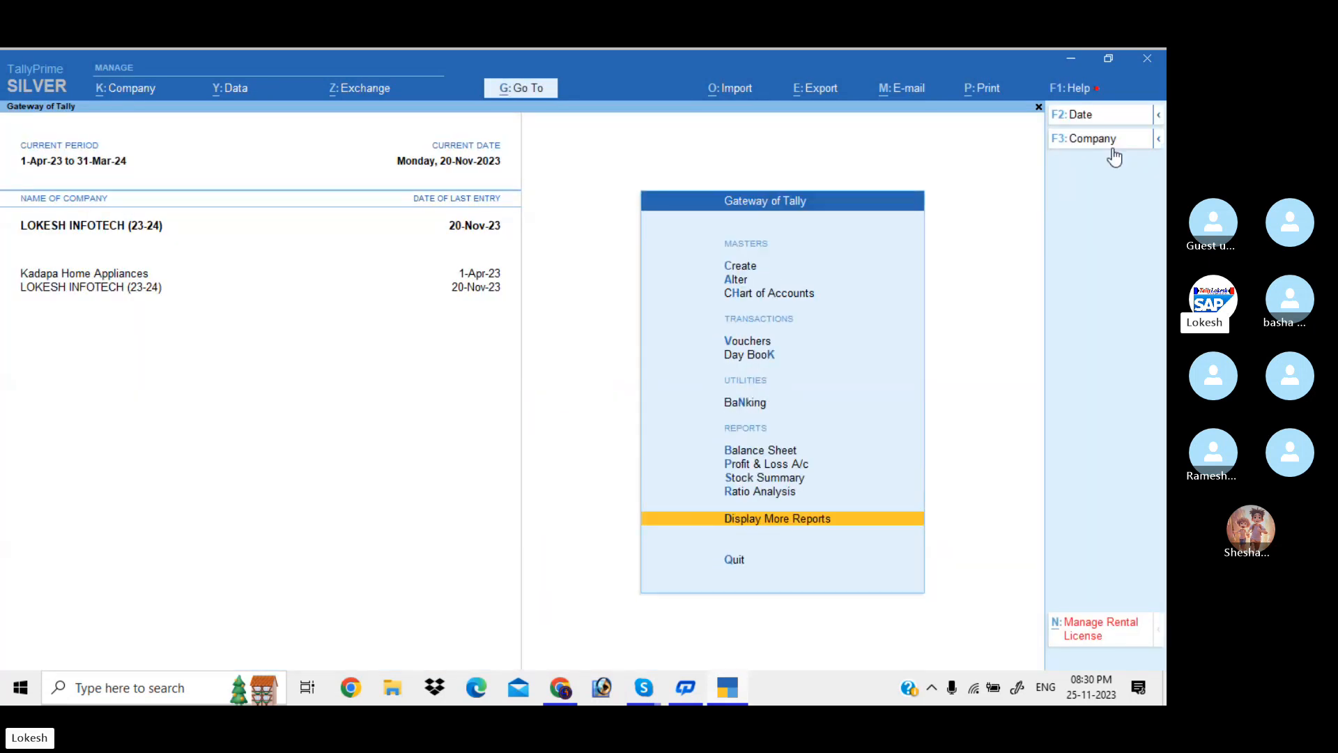
pyautogui.press('Escape')
pyautogui.press('Escape')
pyautogui.press('Down')
pyautogui.press('Down')
pyautogui.press('Down')
pyautogui.press('Down')
pyautogui.press('Down')
pyautogui.press('Down')
pyautogui.press('Down')
pyautogui.press('Down')
pyautogui.press('Down')
pyautogui.press('Down')
pyautogui.press('Down')
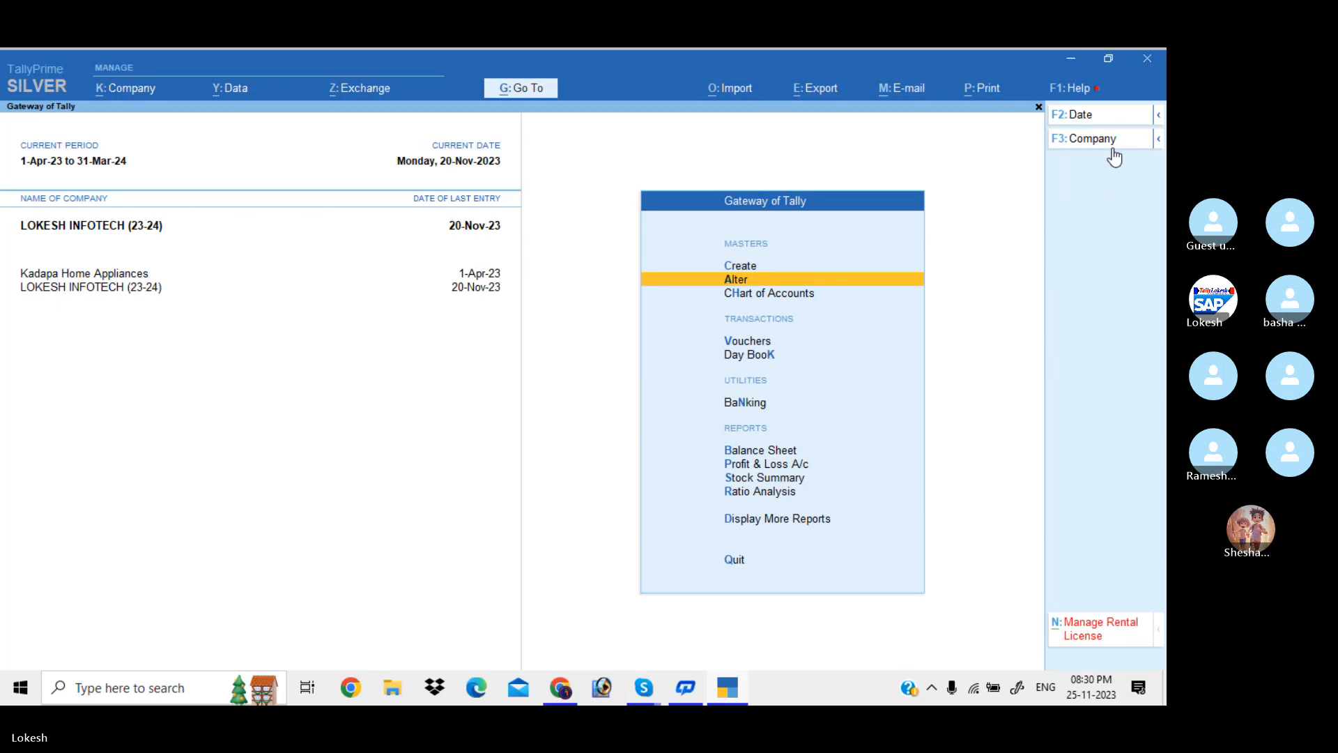
pyautogui.press('Up')
pyautogui.press('Return')
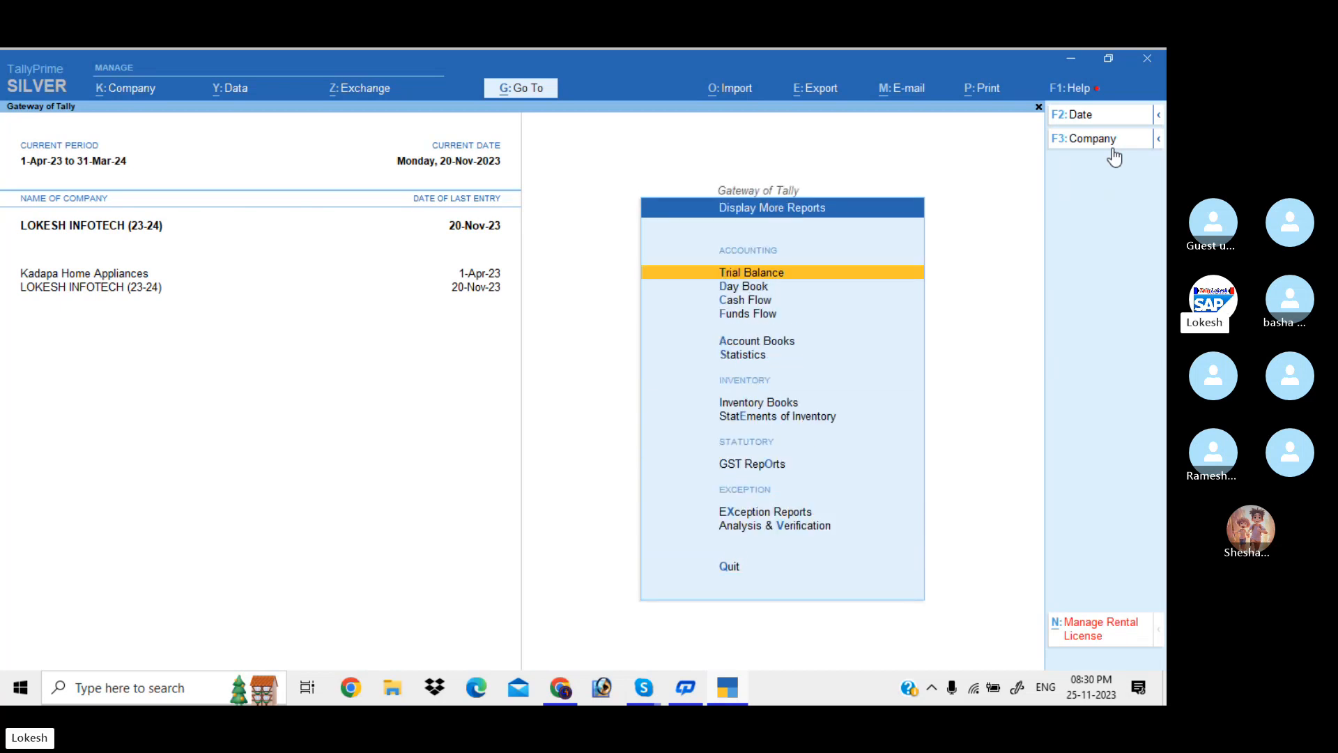
pyautogui.press('Down')
pyautogui.press('Down')
pyautogui.press('Down')
pyautogui.press('Down')
pyautogui.press('Down')
pyautogui.press('Down')
pyautogui.press('Down')
pyautogui.press('Down')
pyautogui.press('Down')
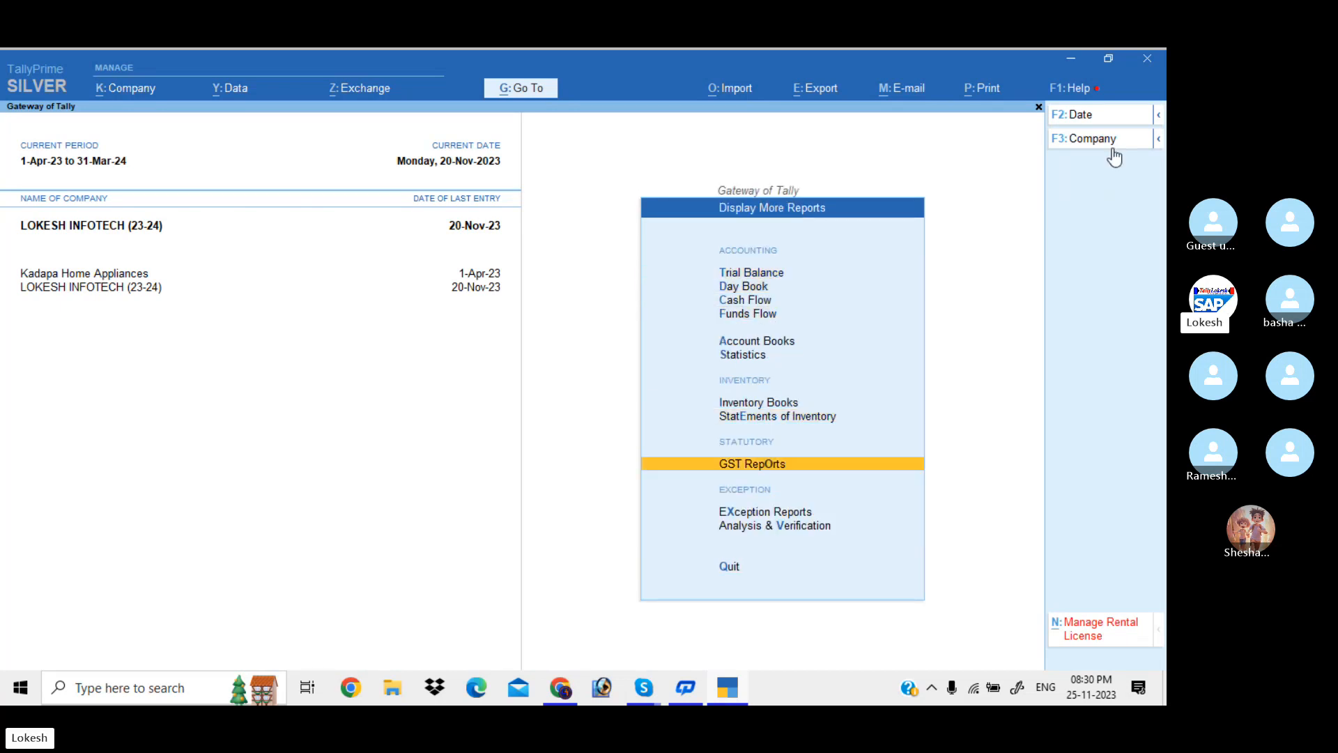
pyautogui.press('Up')
pyautogui.press('Return')
# Open GSTR-1 and keep the 1-Oct-23 to 31-Oct-23 period
pyautogui.press('Down')
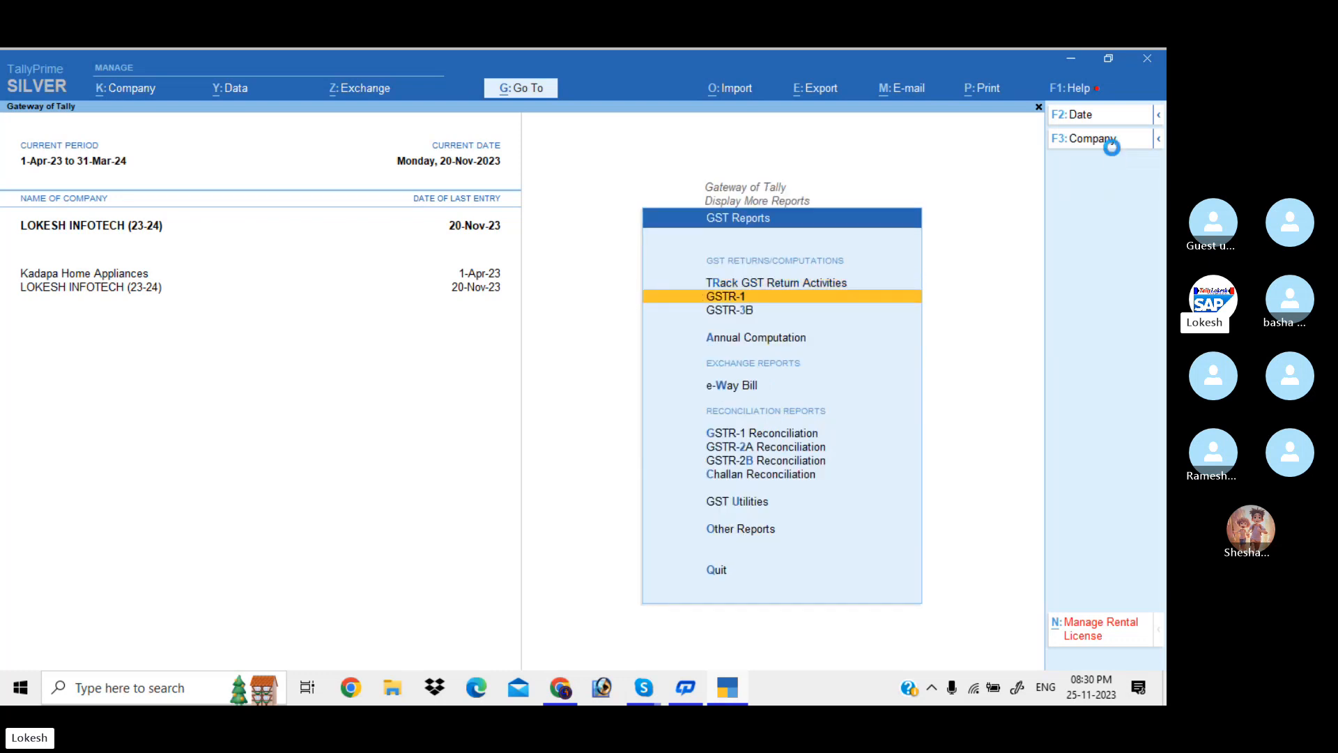
pyautogui.press('Return')
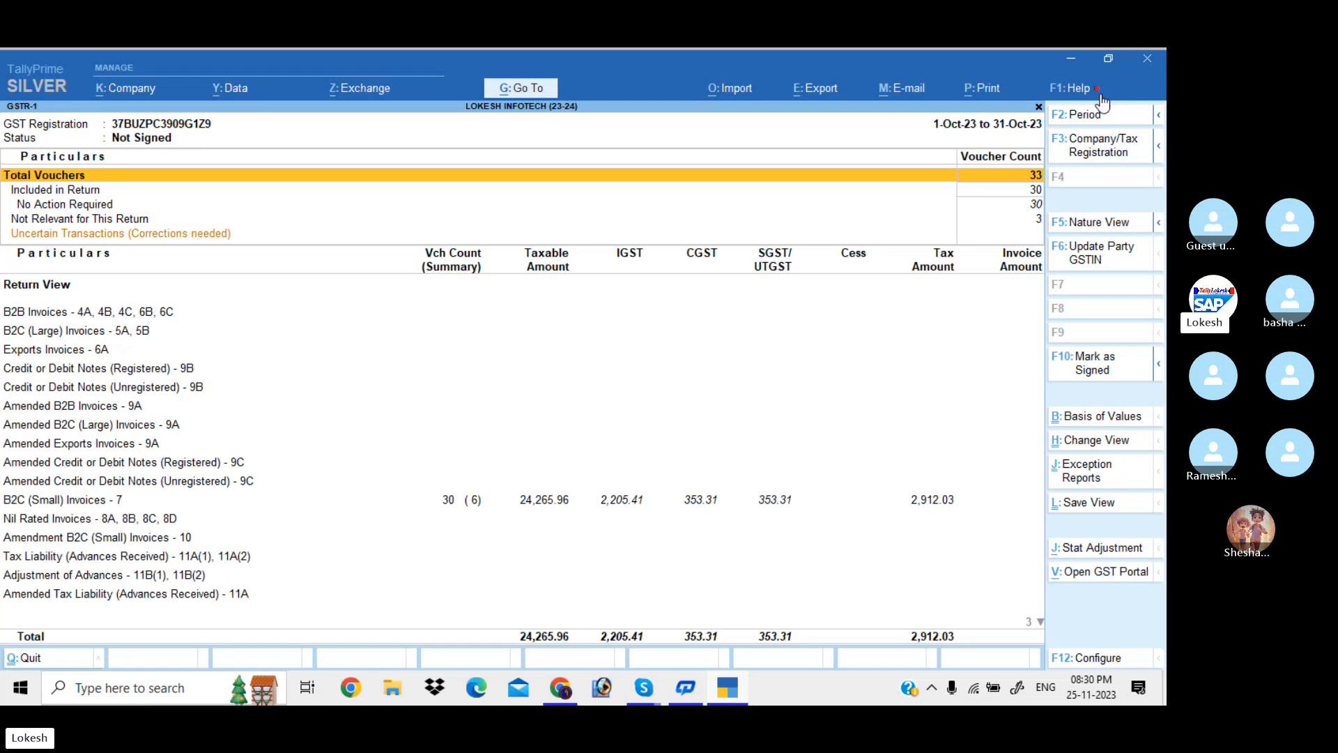
pyautogui.click(1089, 115)
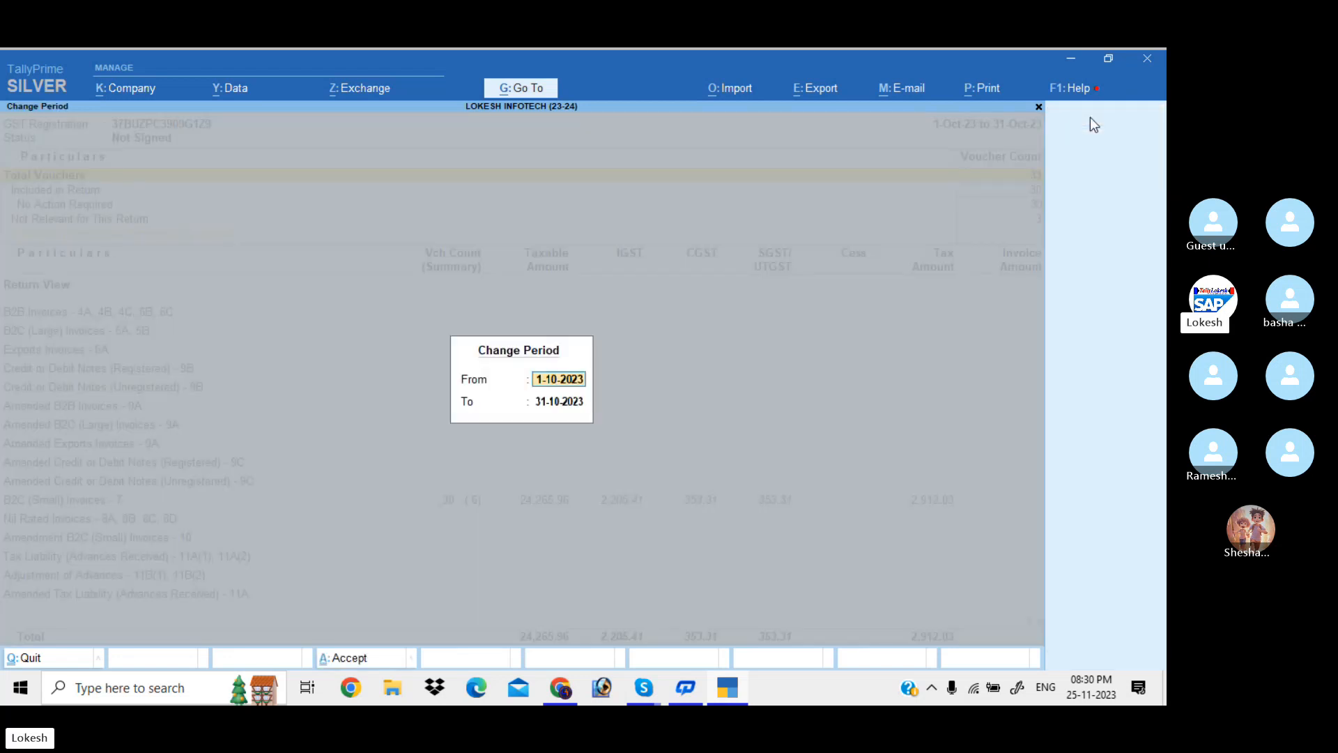
pyautogui.press('Return')
pyautogui.press('Return')
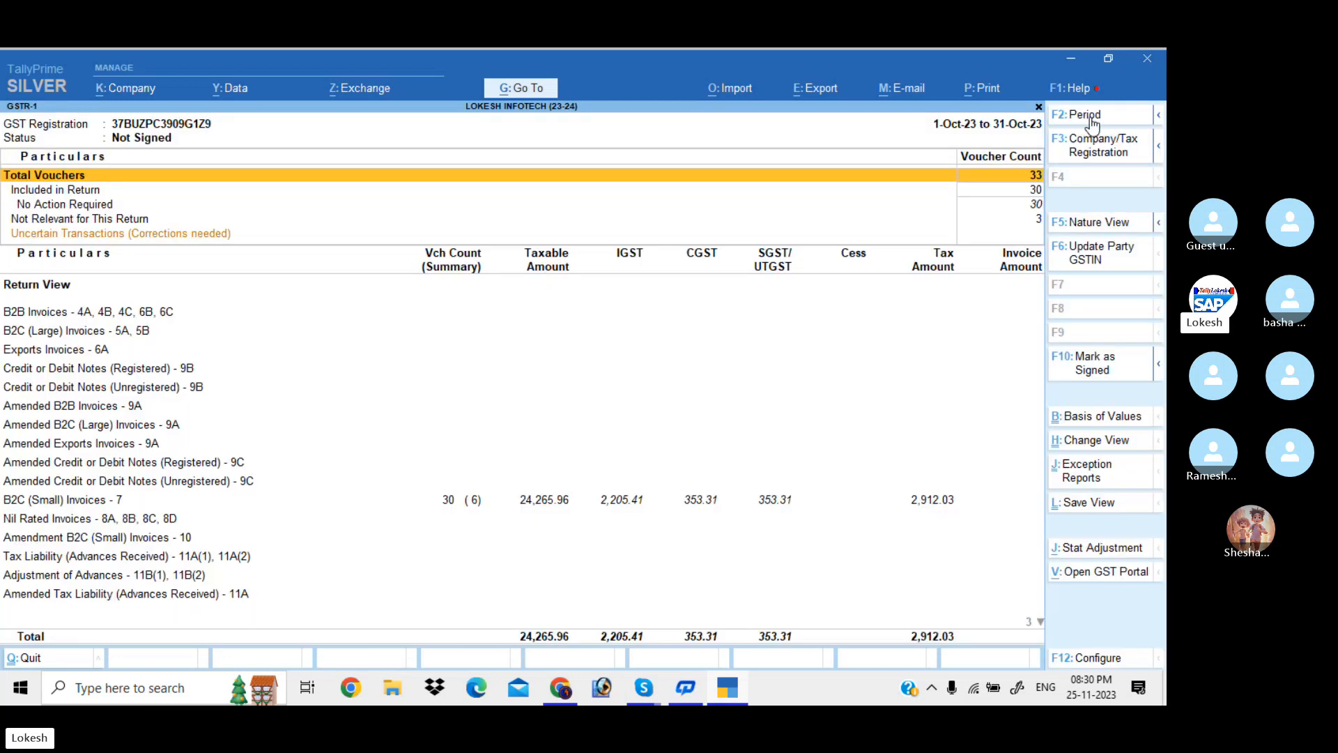
pyautogui.press('Down')
pyautogui.press('Down')
pyautogui.press('Down')
pyautogui.press('Down')
pyautogui.press('Down')
pyautogui.press('Down')
pyautogui.press('Down')
pyautogui.press('Down')
pyautogui.press('Down')
pyautogui.press('Down')
pyautogui.press('Down')
pyautogui.press('Down')
pyautogui.press('Down')
pyautogui.press('Down')
pyautogui.press('Down')
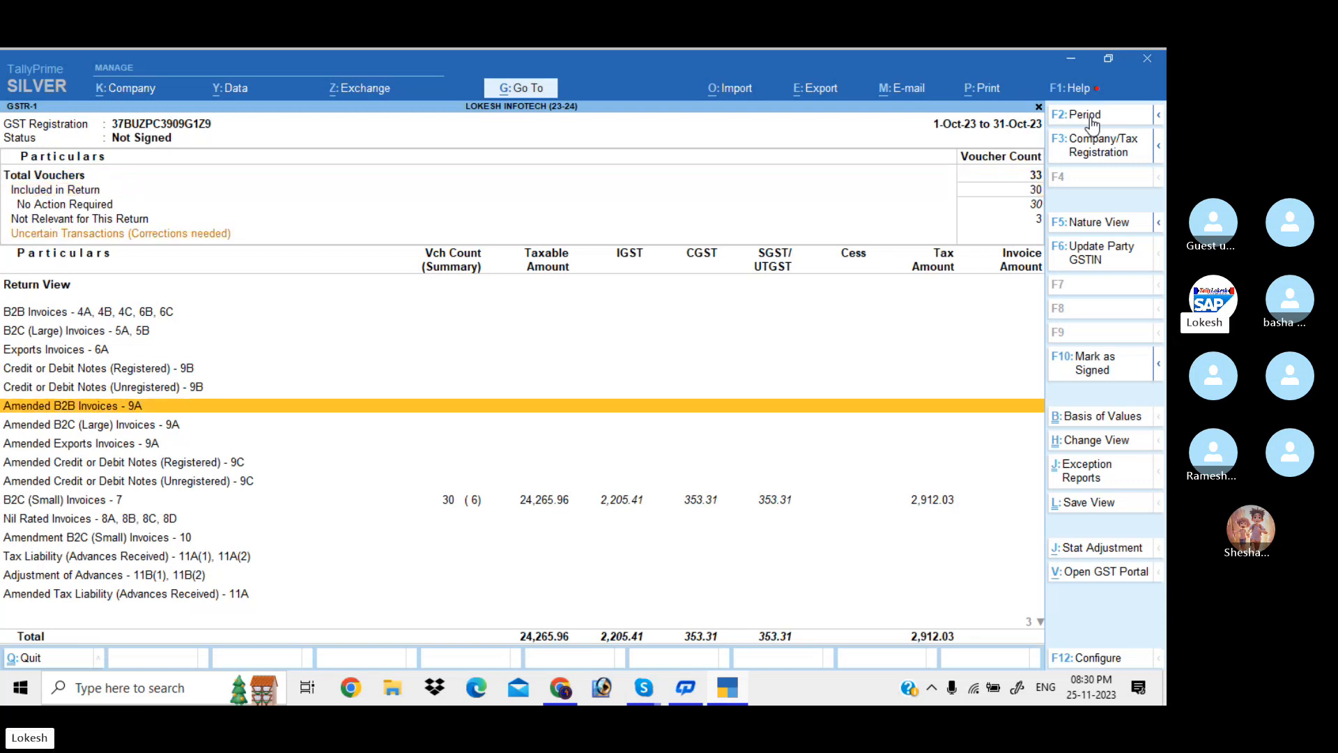
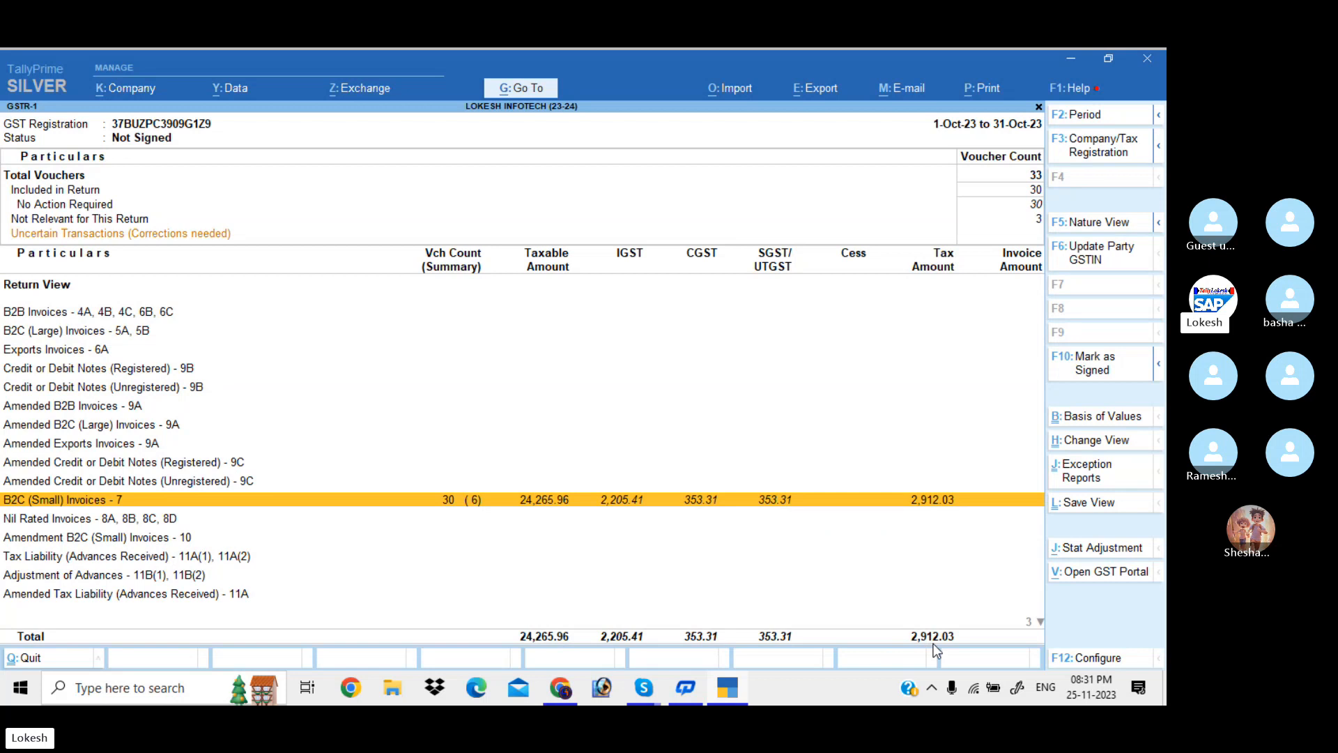
# Check GSTR-1's detailed Nature View rows for local taxable, consumer and interstate supplies, then close it
pyautogui.click(1099, 222)
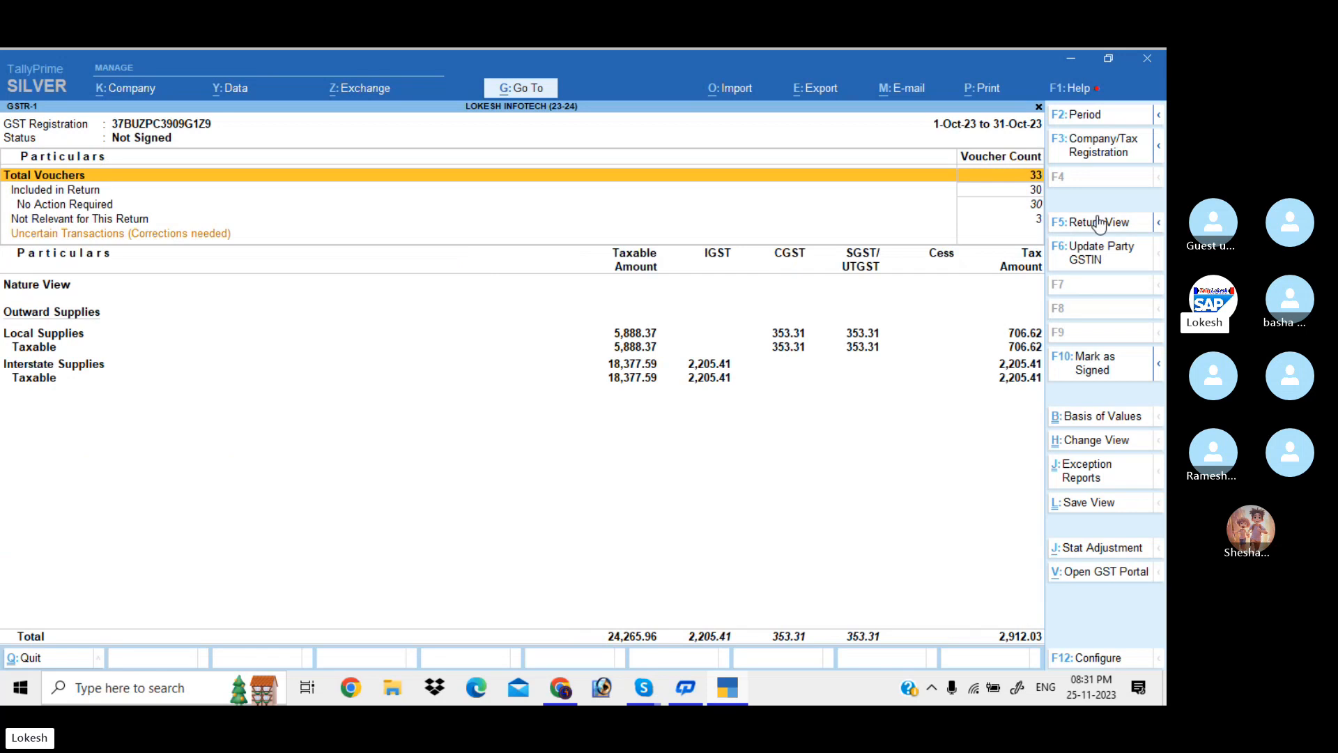
pyautogui.hotkey('alt', 'F5')
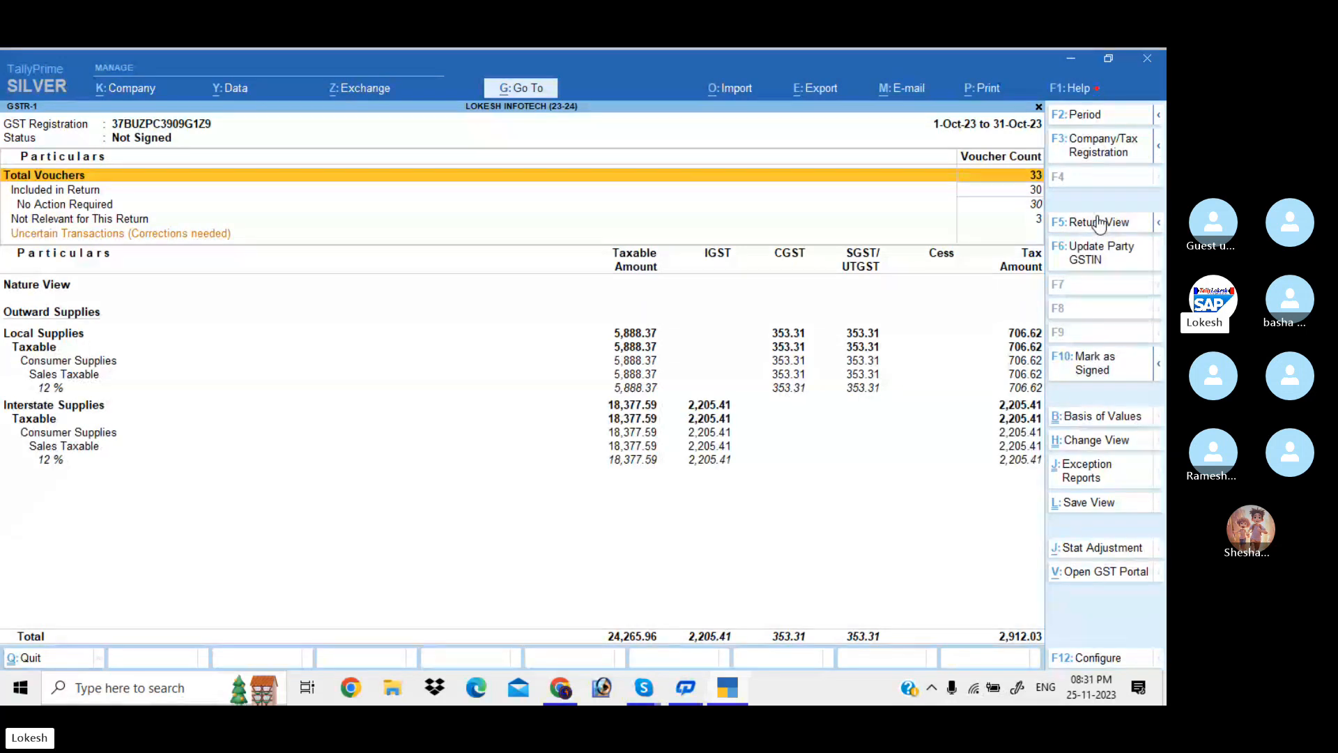
pyautogui.press('Down')
pyautogui.press('Down')
pyautogui.press('Down')
pyautogui.press('Down')
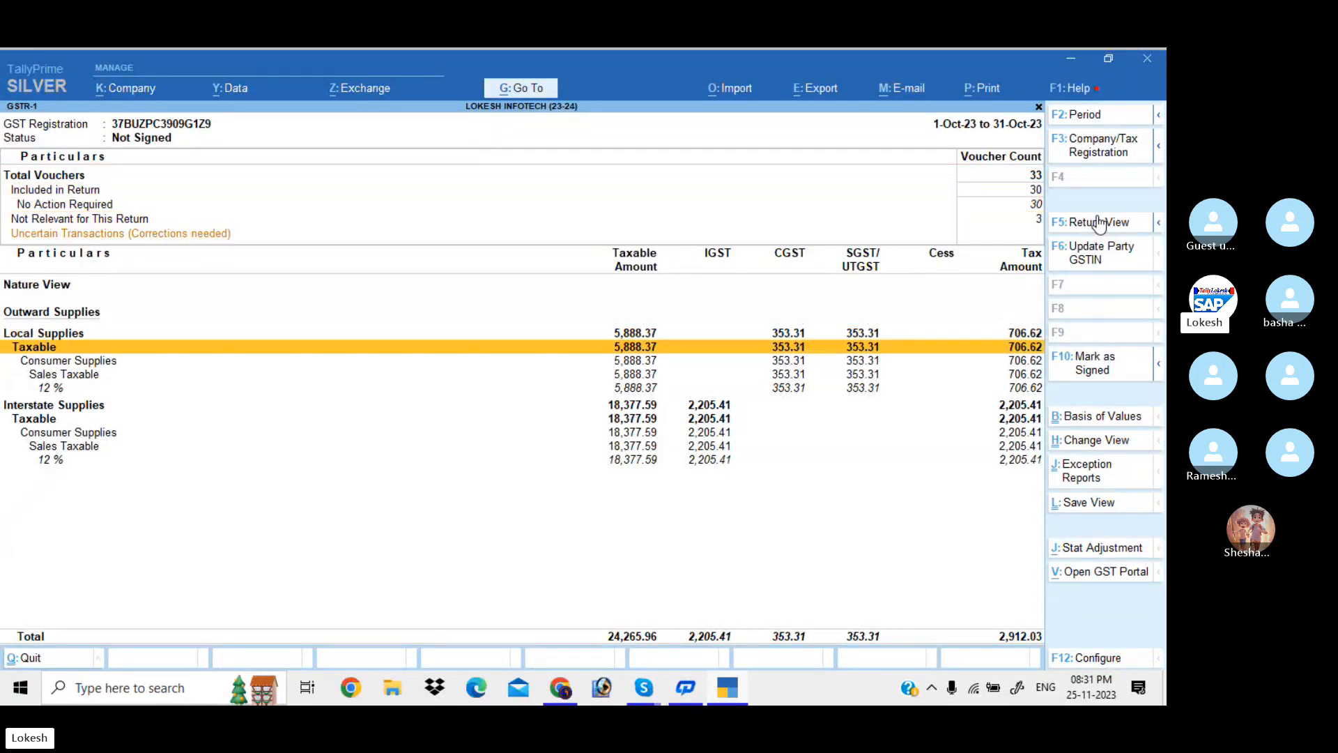
pyautogui.press('Down')
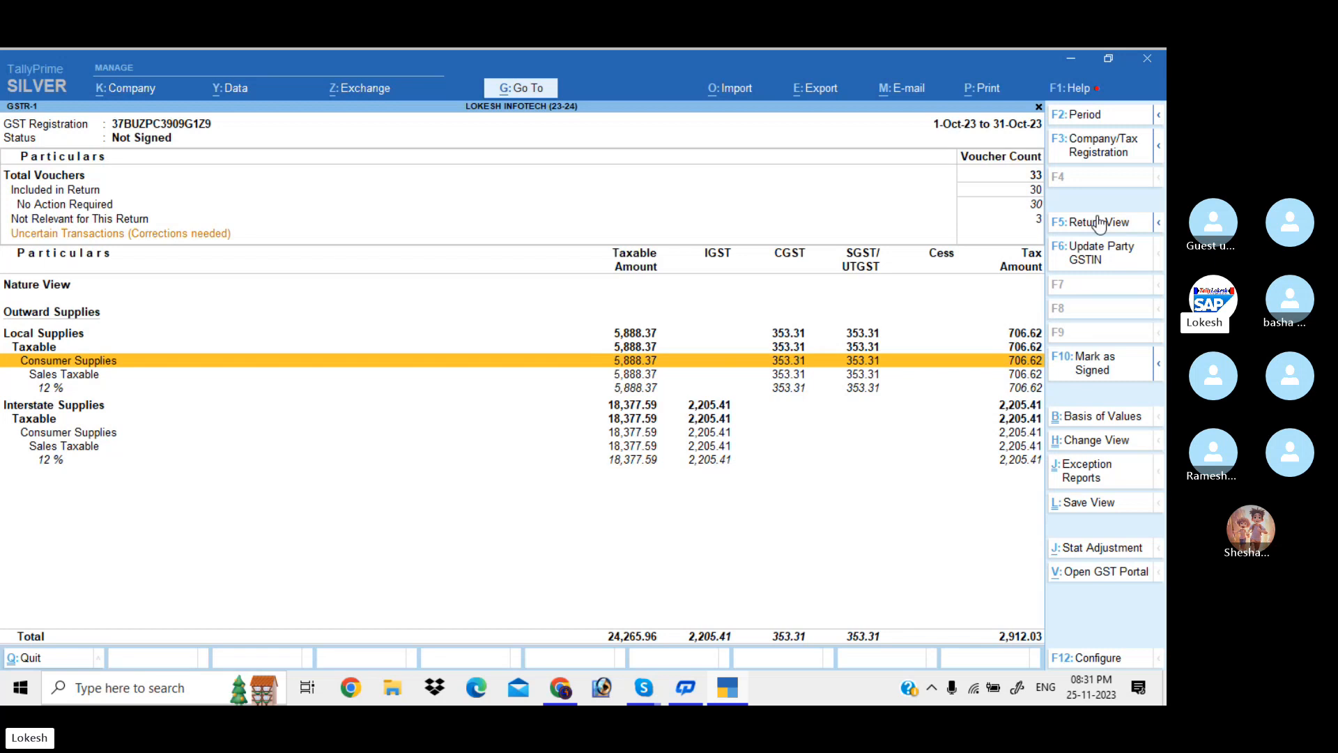
pyautogui.press('Down')
pyautogui.press('Down')
pyautogui.press('Down')
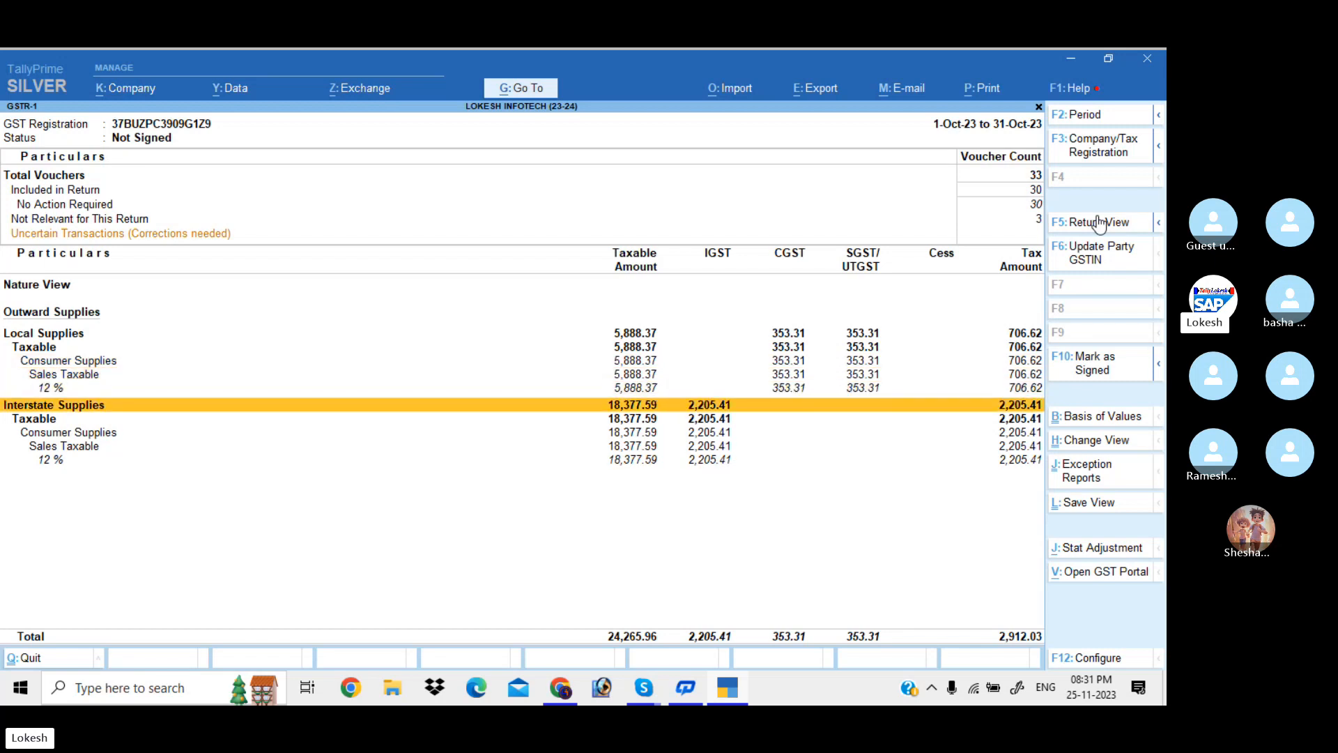
pyautogui.press('Up')
pyautogui.press('Up')
pyautogui.press('Up')
pyautogui.press('Up')
pyautogui.press('Up')
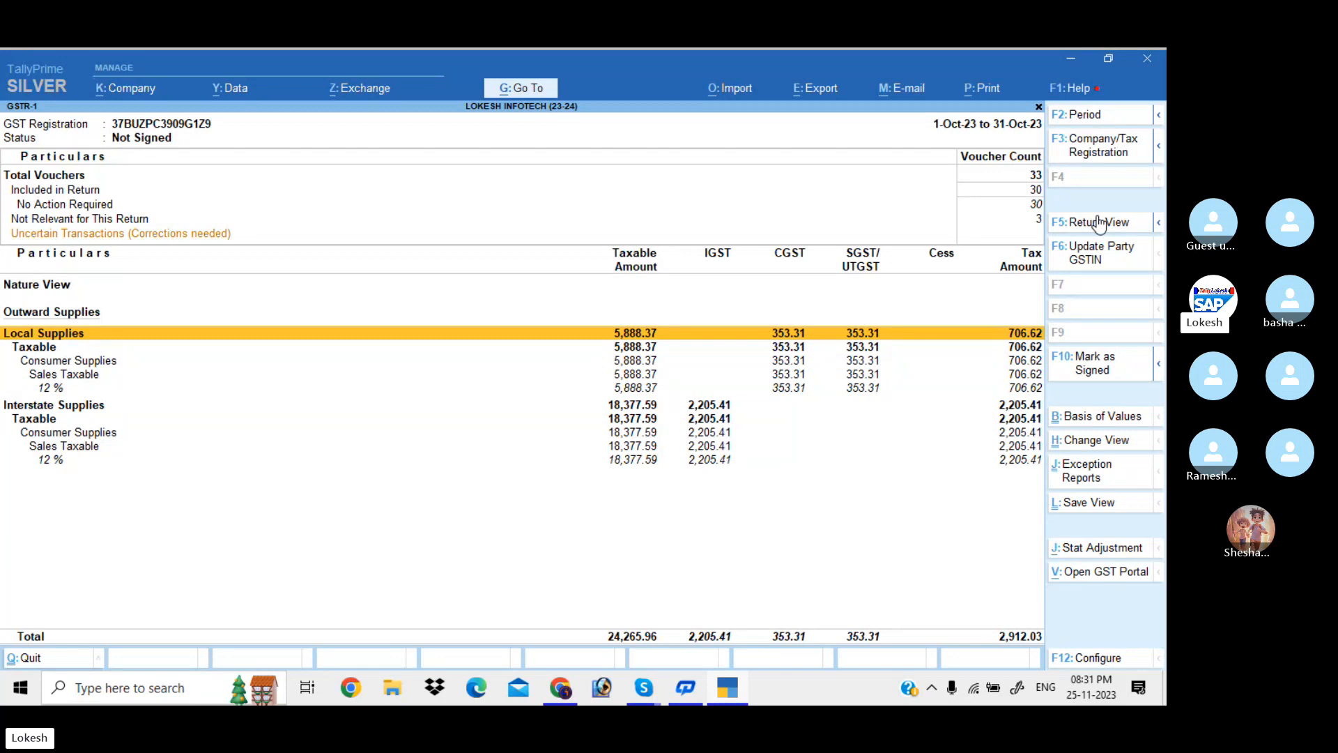
pyautogui.press('Escape')
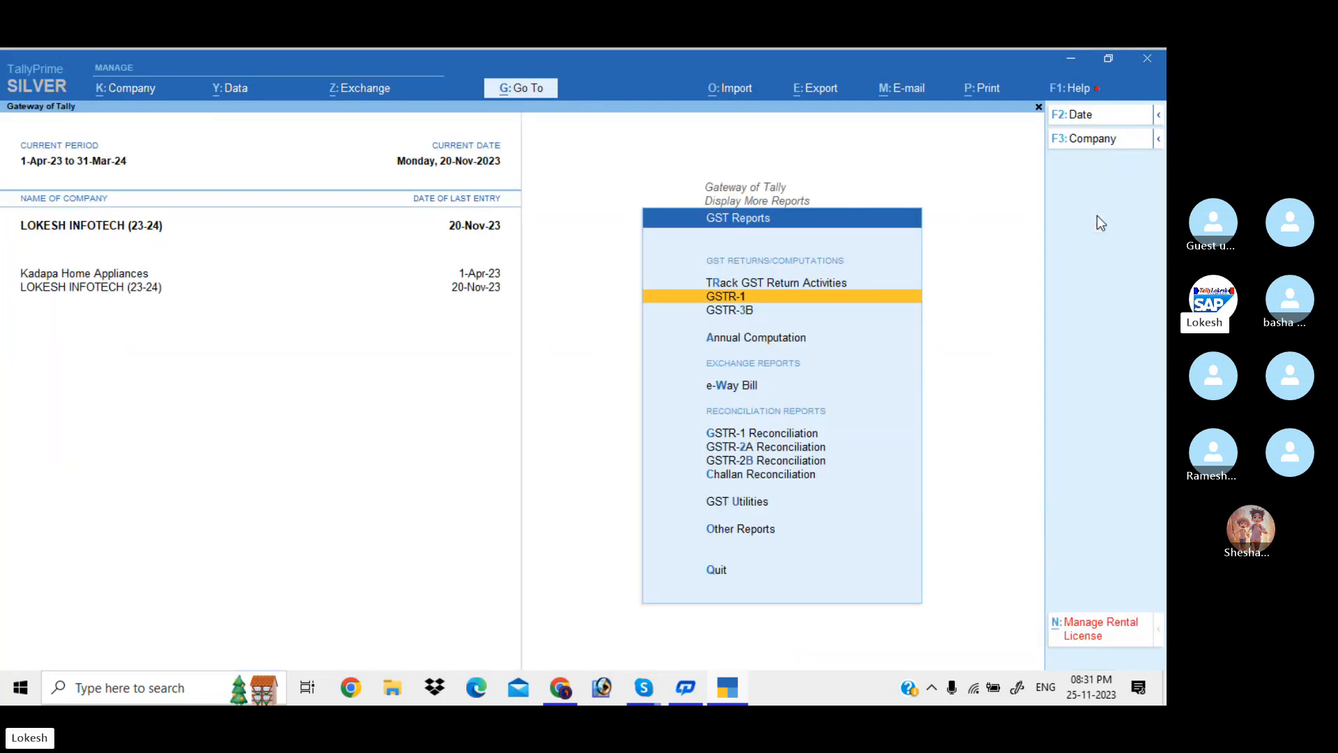
pyautogui.press('Down')
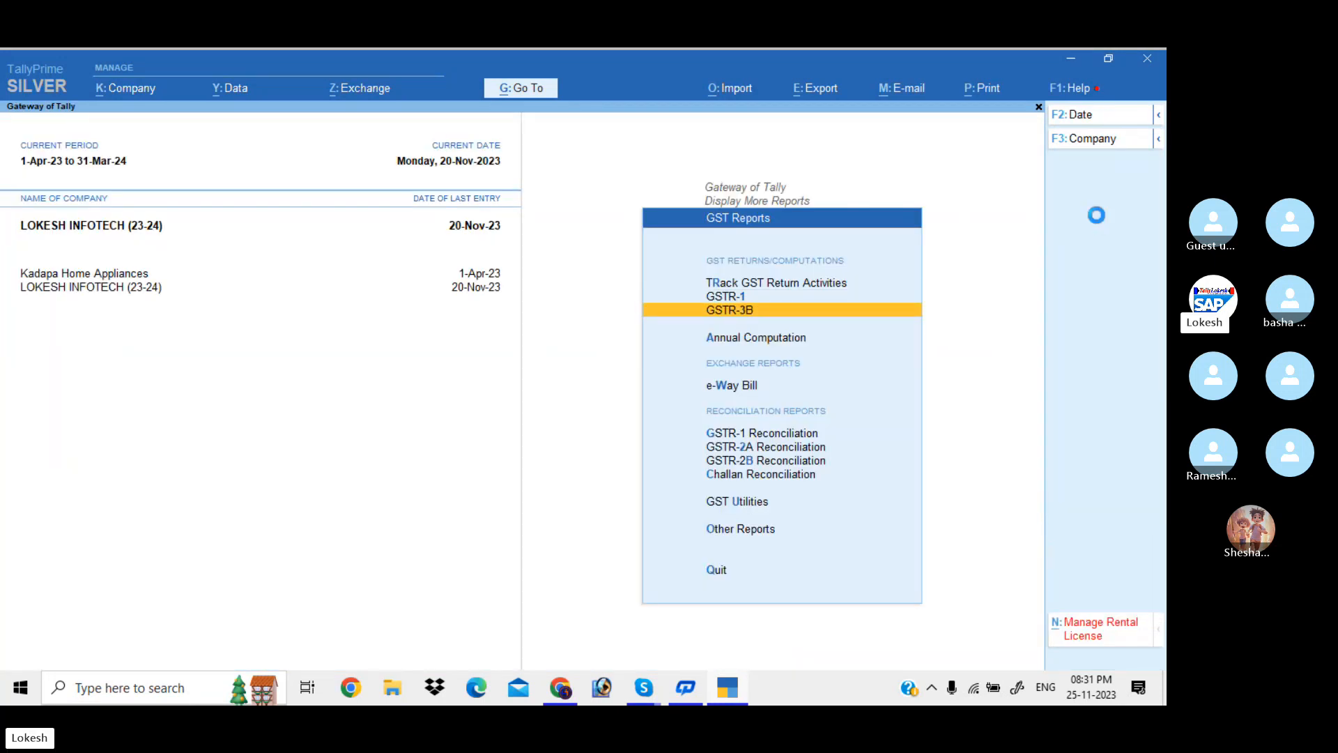
pyautogui.press('Return')
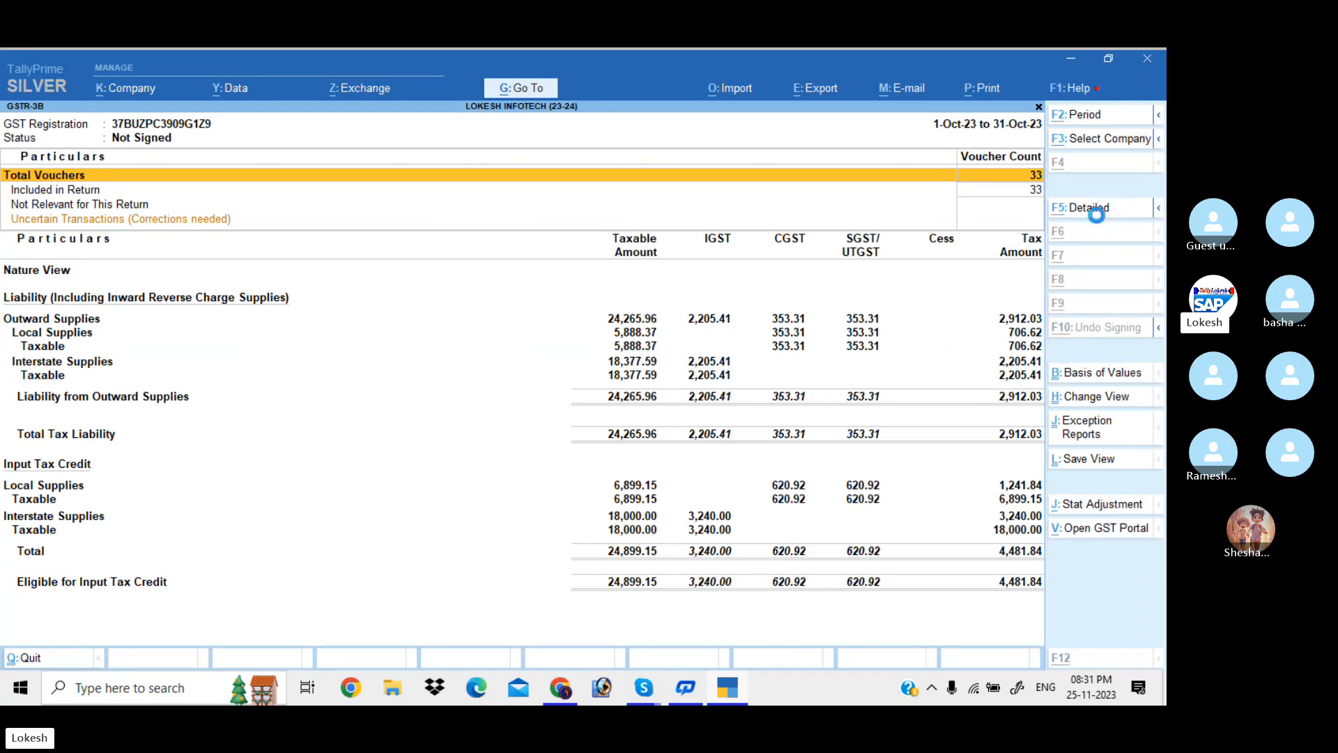
pyautogui.hotkey('alt', 'F5')
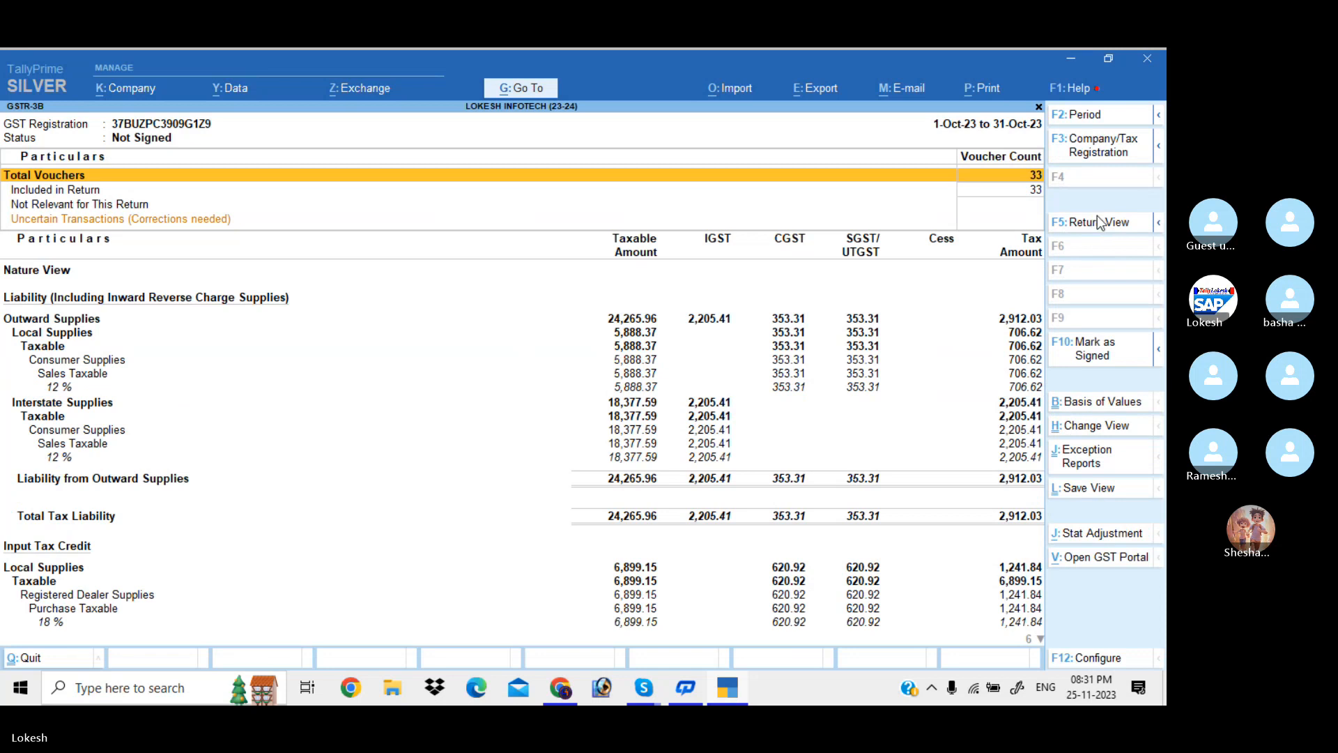
pyautogui.press('Down')
pyautogui.press('Down')
pyautogui.press('Down')
pyautogui.press('Down')
pyautogui.press('Down')
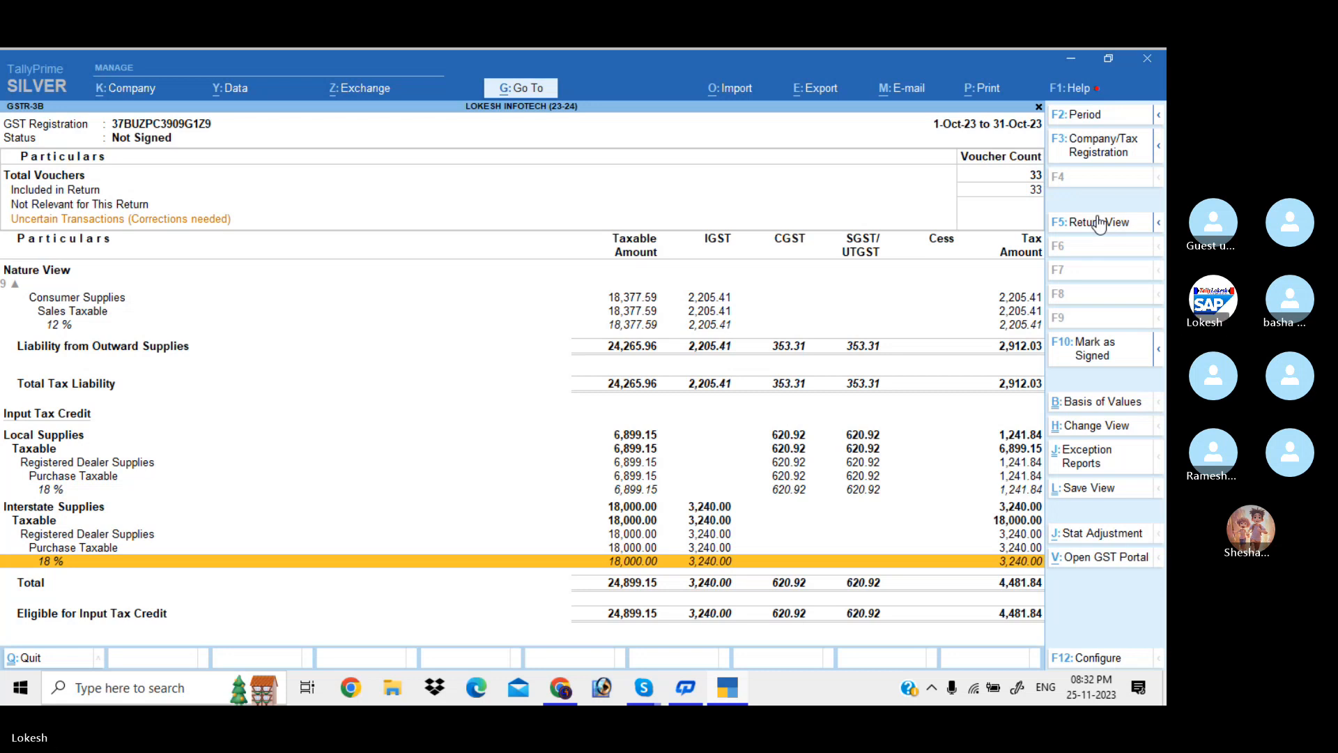
pyautogui.press('Up')
pyautogui.press('Up')
pyautogui.press('Up')
pyautogui.press('Up')
pyautogui.press('Up')
pyautogui.press('Up')
pyautogui.press('Up')
pyautogui.press('Up')
pyautogui.press('Up')
pyautogui.press('Up')
pyautogui.press('Up')
pyautogui.press('Up')
pyautogui.press('Up')
pyautogui.press('Up')
pyautogui.press('Up')
pyautogui.press('Up')
pyautogui.press('Up')
pyautogui.press('Up')
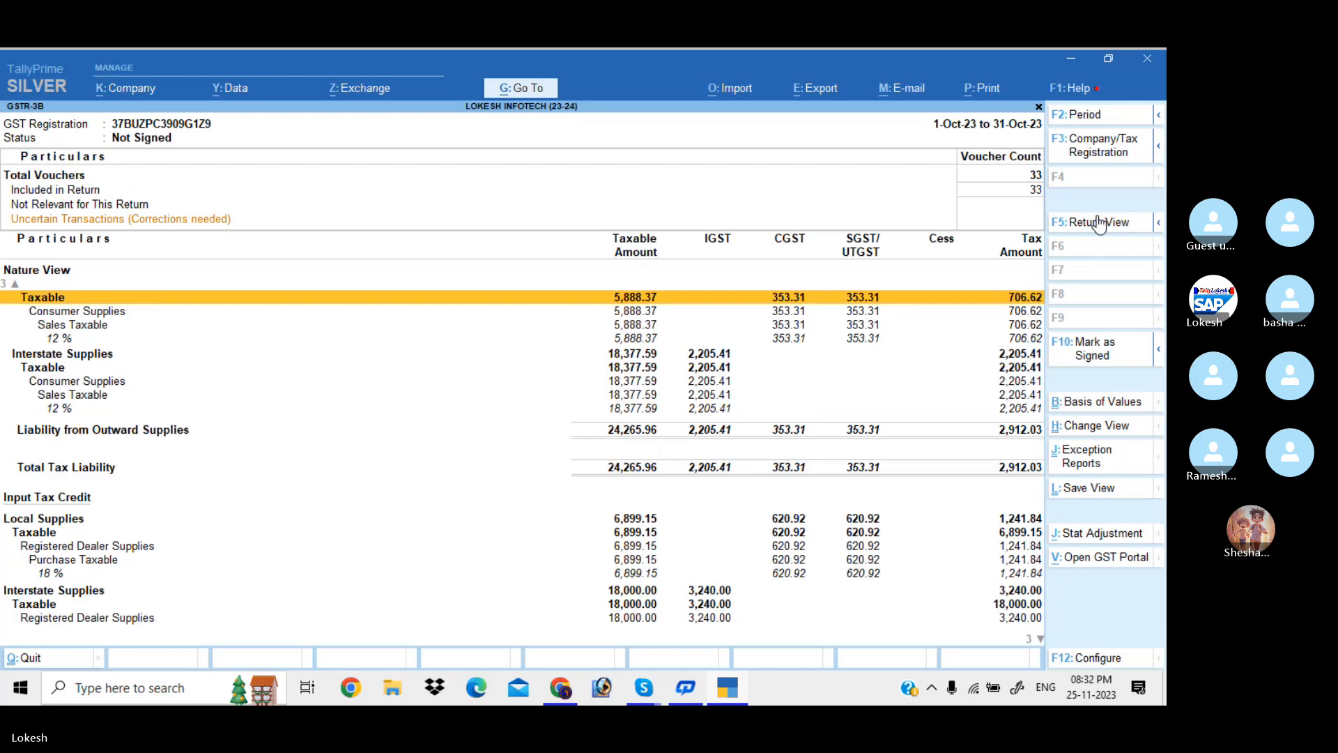
pyautogui.press('Up')
pyautogui.press('Up')
pyautogui.press('Up')
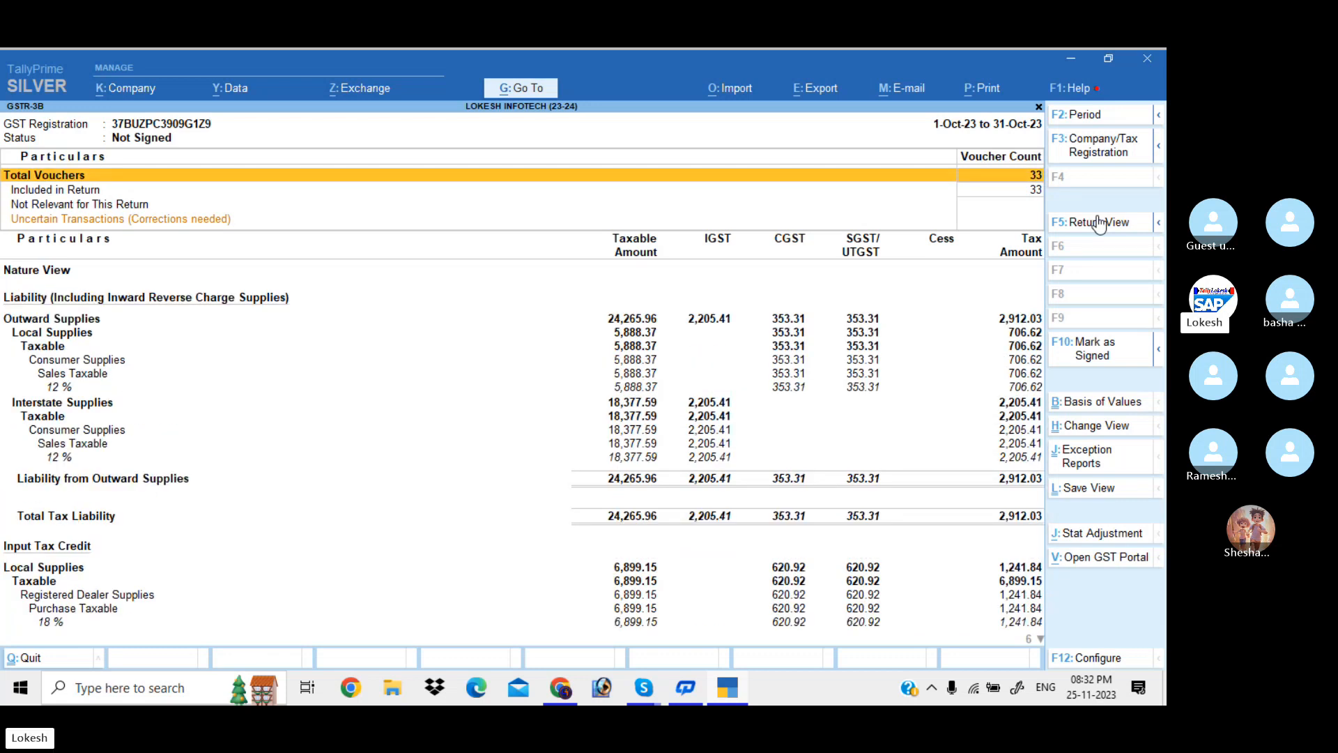
# Back out to the gateway, switch to Kadapa Home Appliances and start a new voucher
pyautogui.press('Escape')
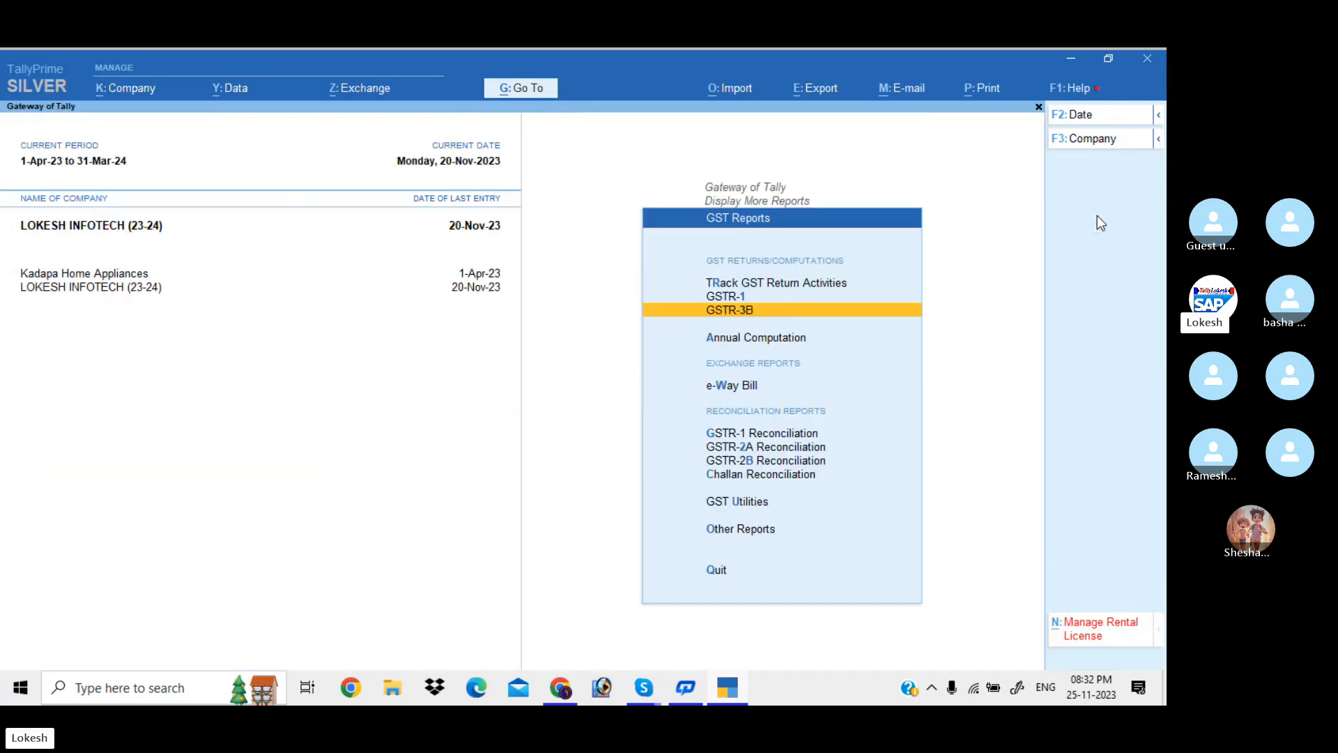
pyautogui.press('Escape')
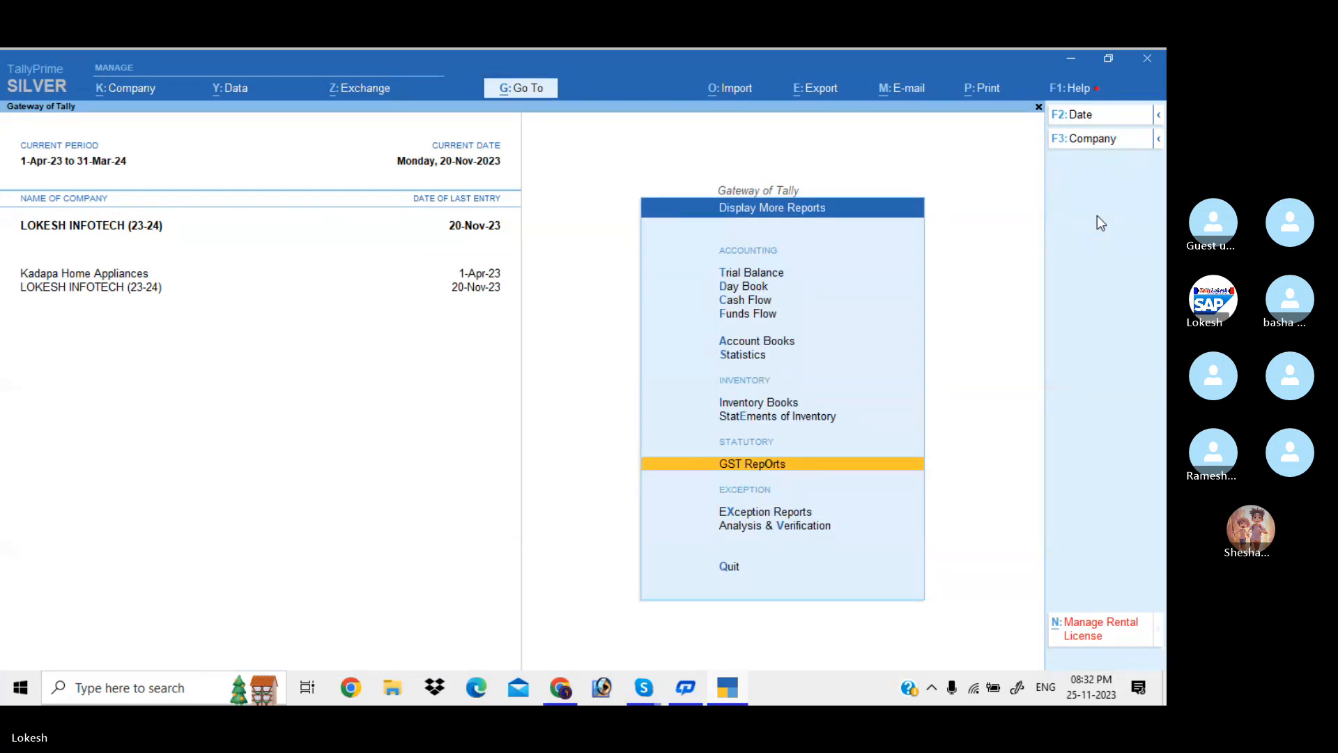
pyautogui.press('Escape')
pyautogui.press('Escape')
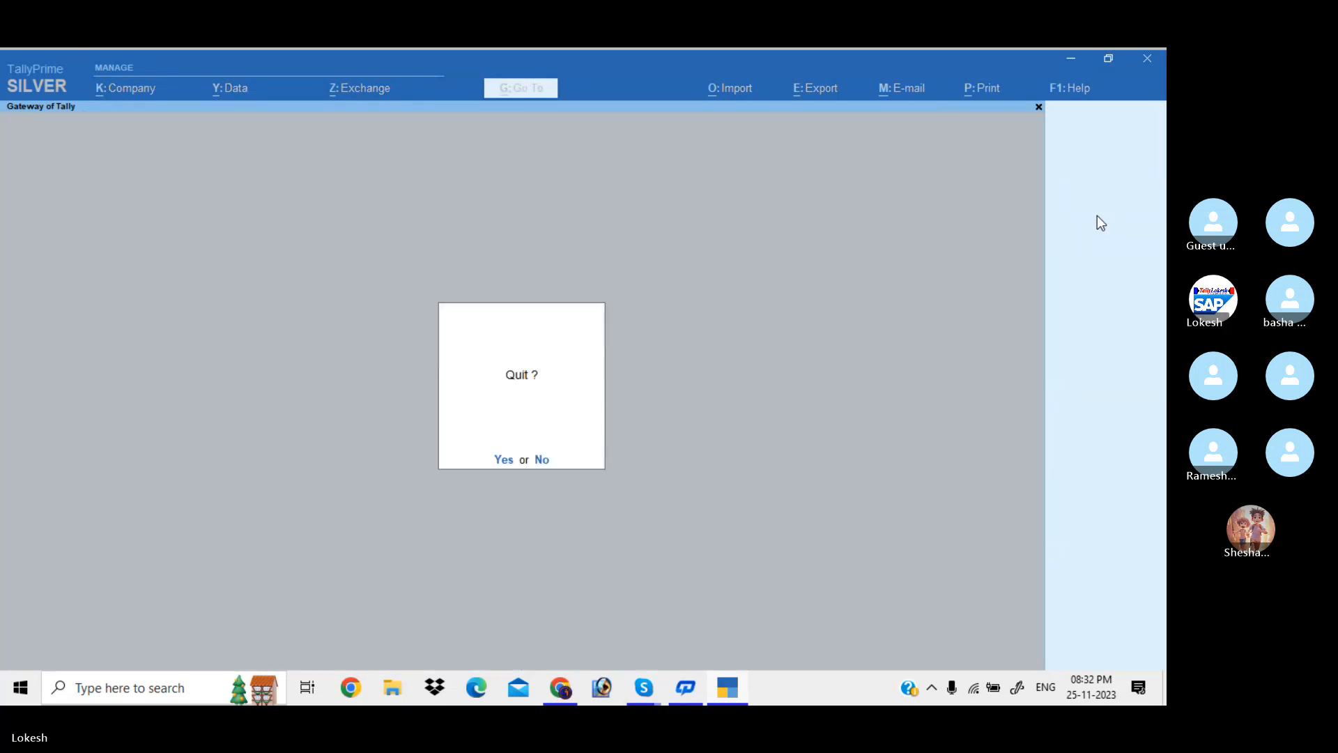
pyautogui.press('Escape')
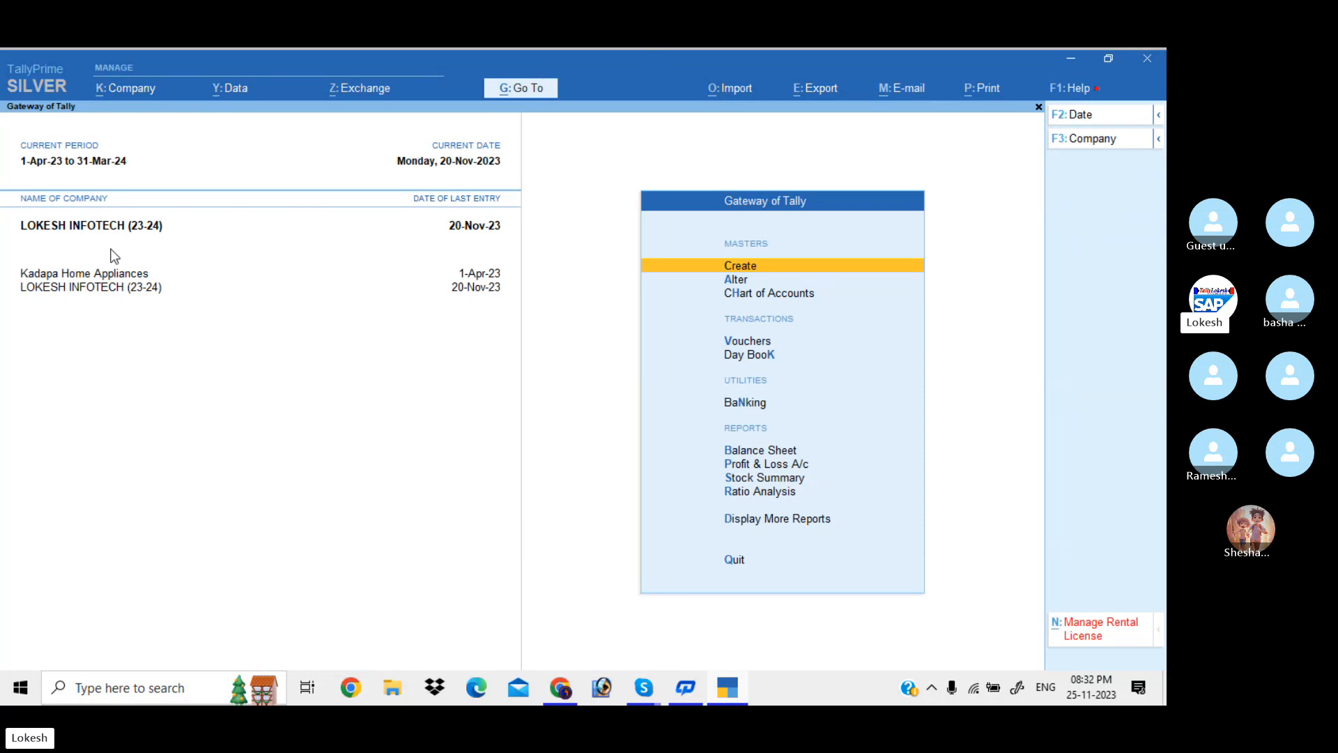
pyautogui.click(110, 277)
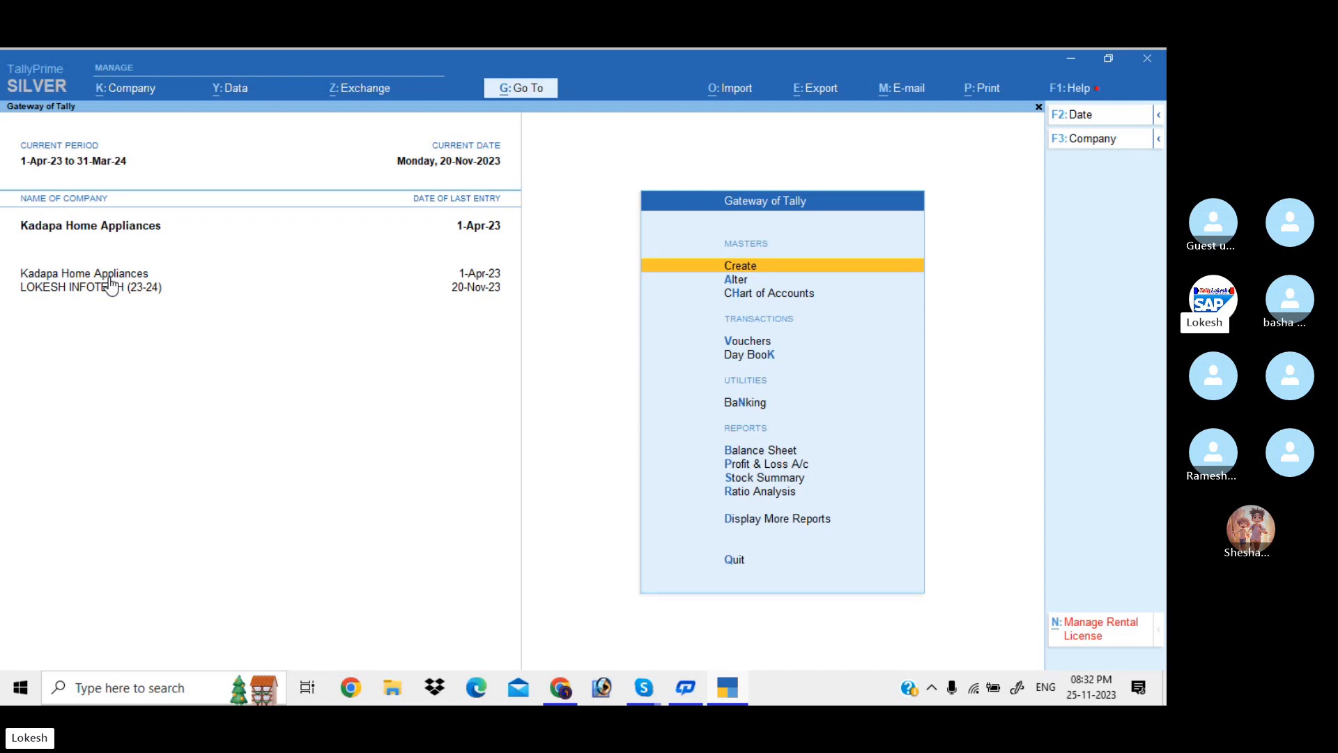
pyautogui.press('Down')
pyautogui.press('Down')
pyautogui.press('Down')
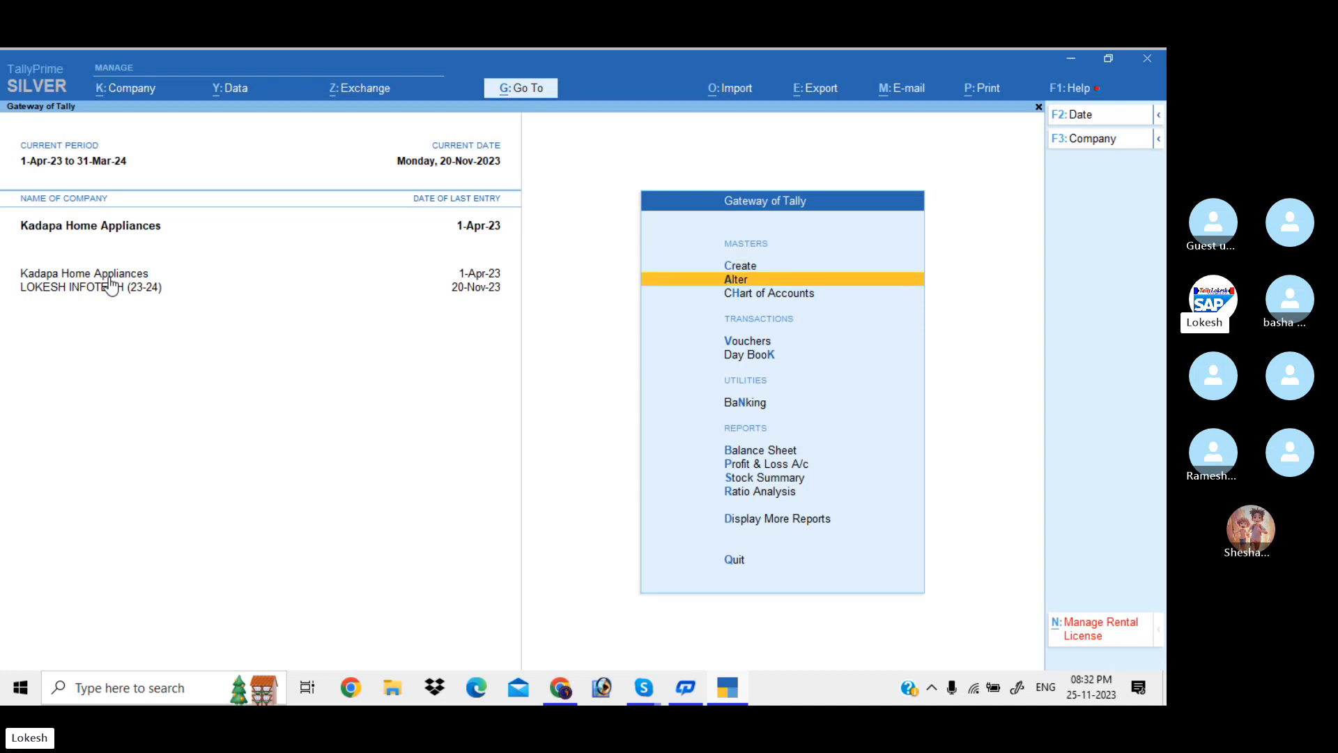
pyautogui.press('Return')
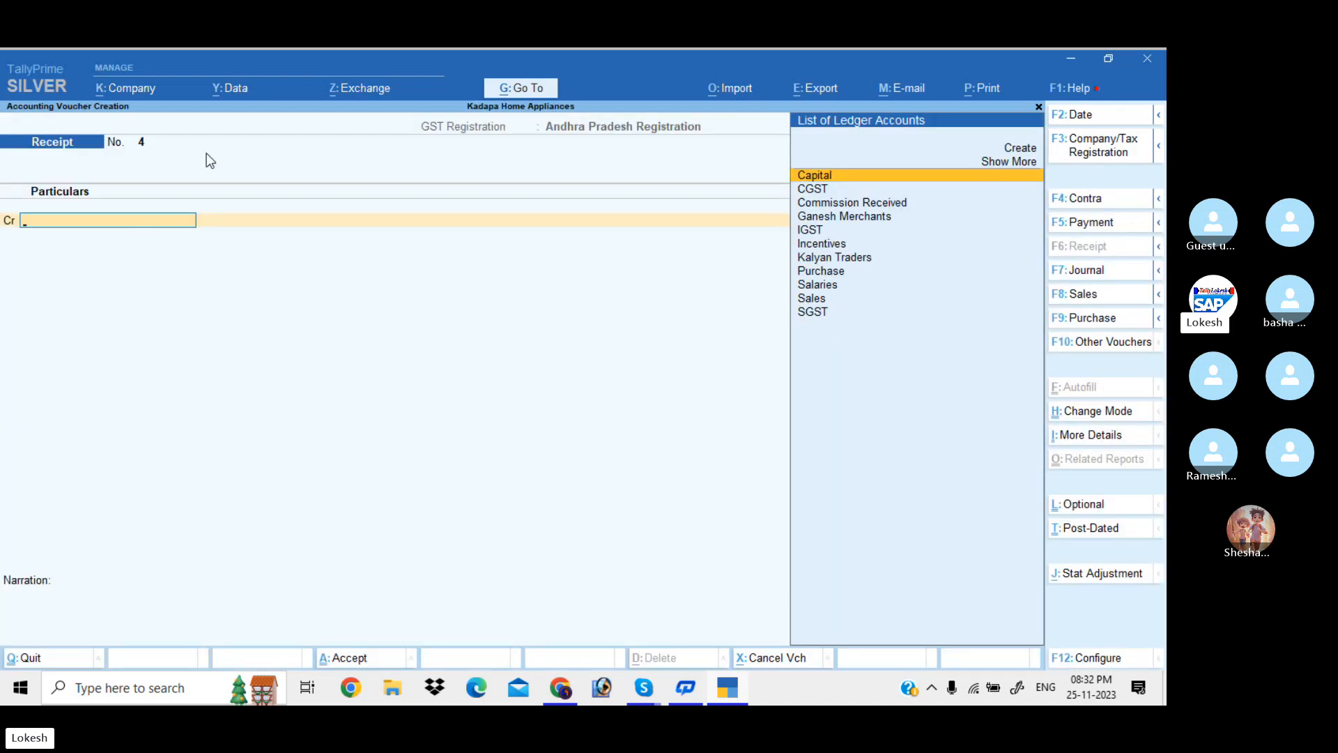
# Switch the voucher to Purchase and begin a new party ledger from the account field
pyautogui.click(1111, 317)
pyautogui.press('Return')
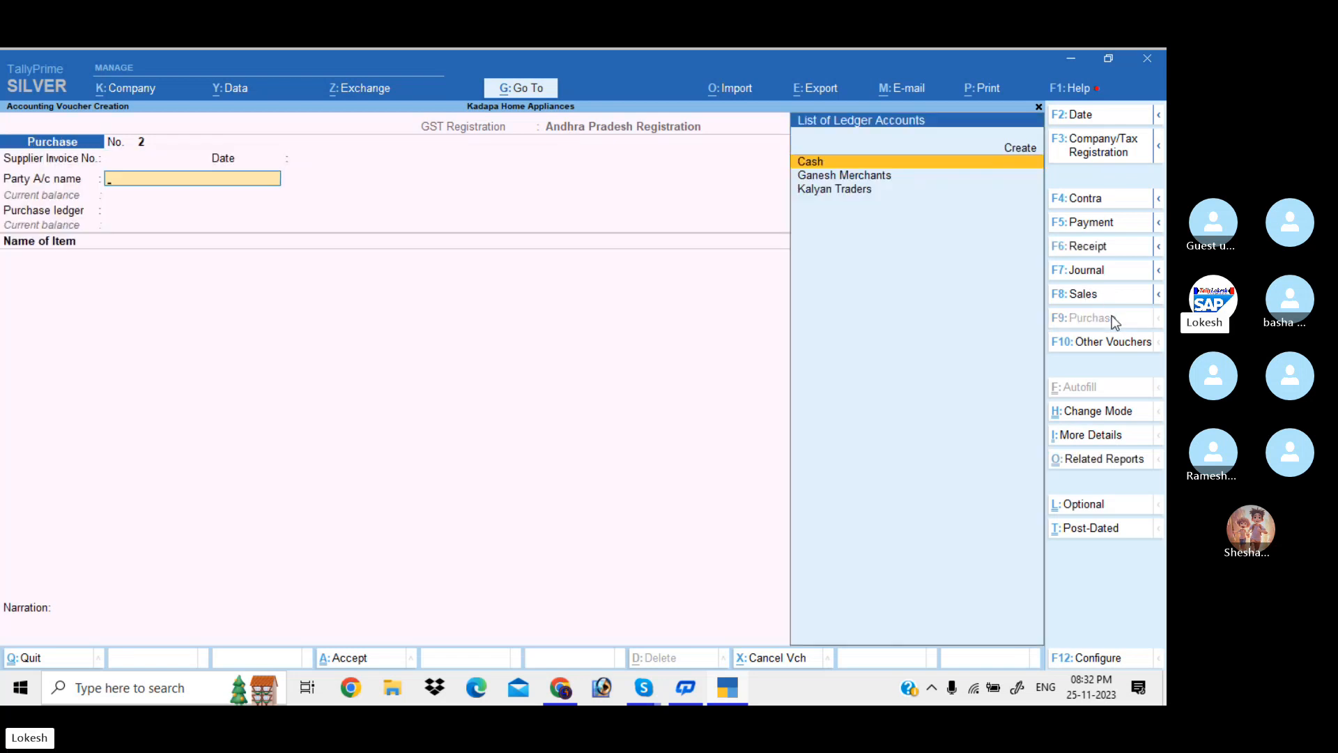
pyautogui.press('Up')
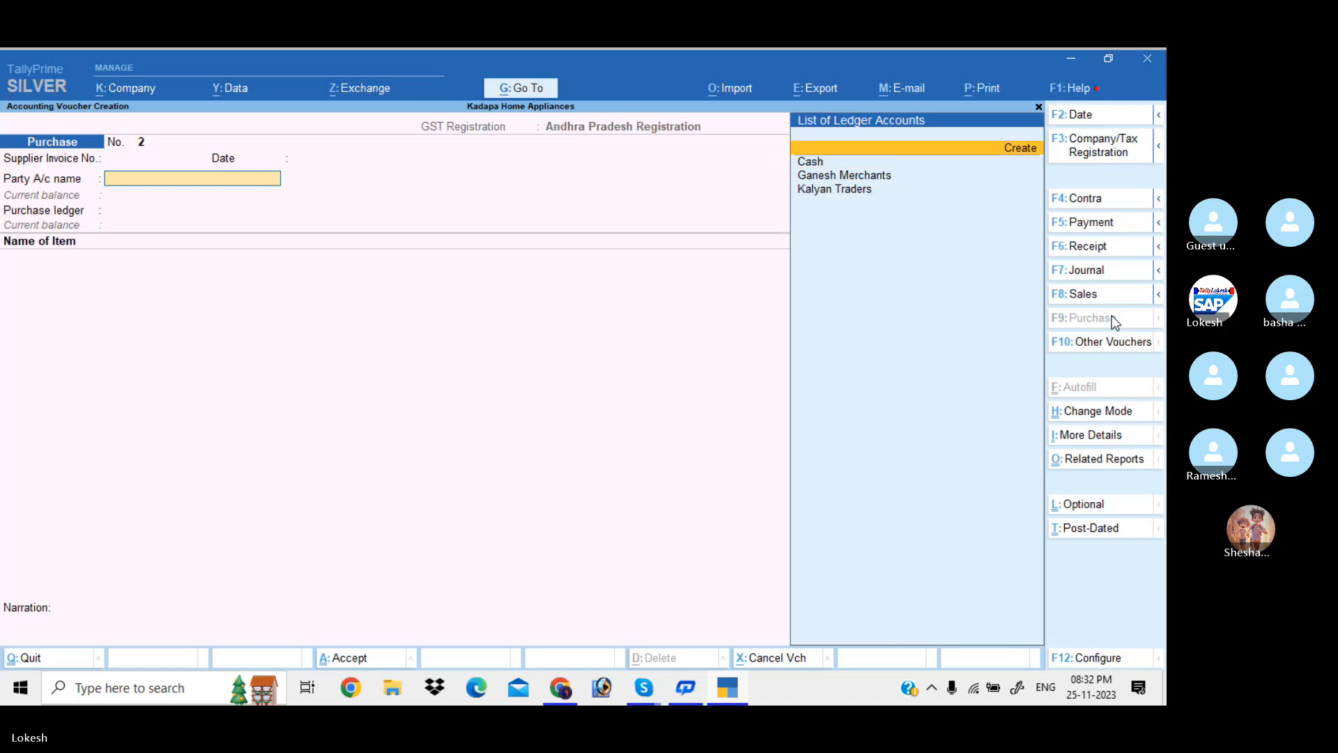
pyautogui.press('Return')
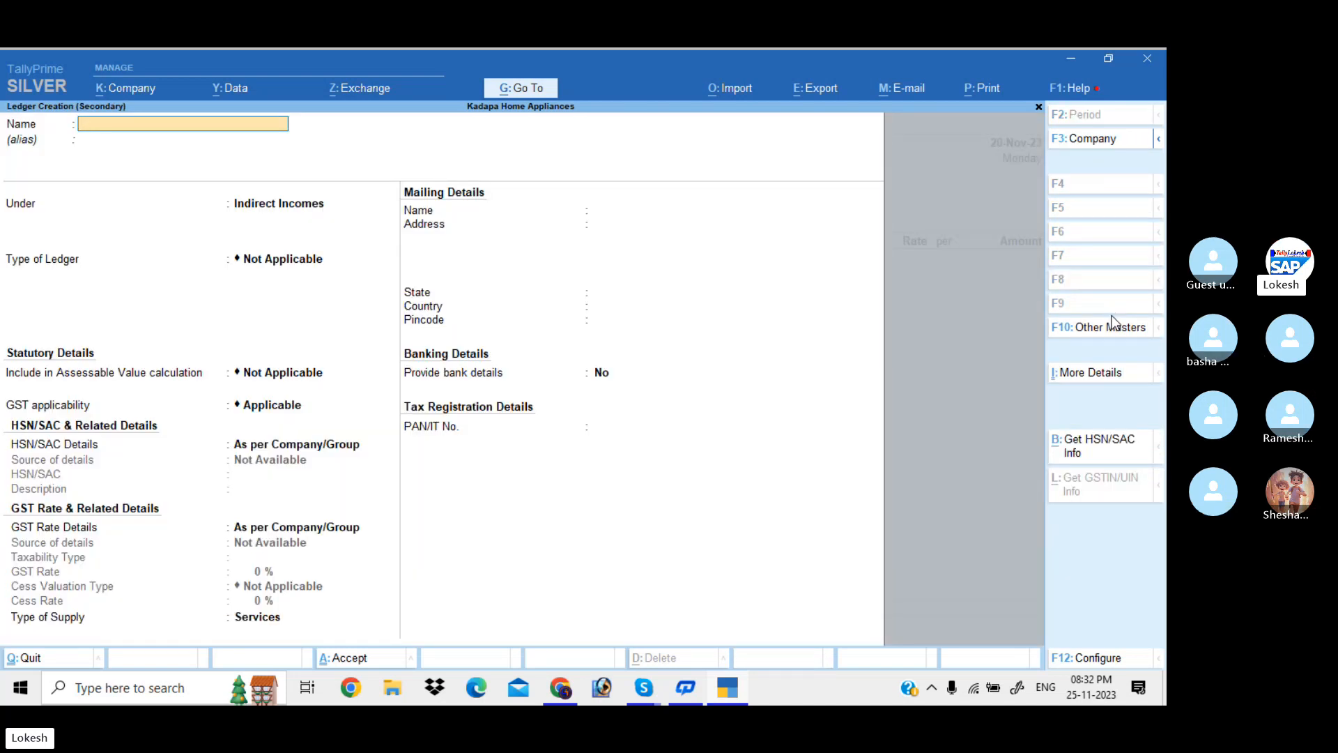
# Name the ledger Mvr Software Company under Sundry Creditors, state Telangana, GSTIN starting 36
pyautogui.write('Mvr Software Compa')
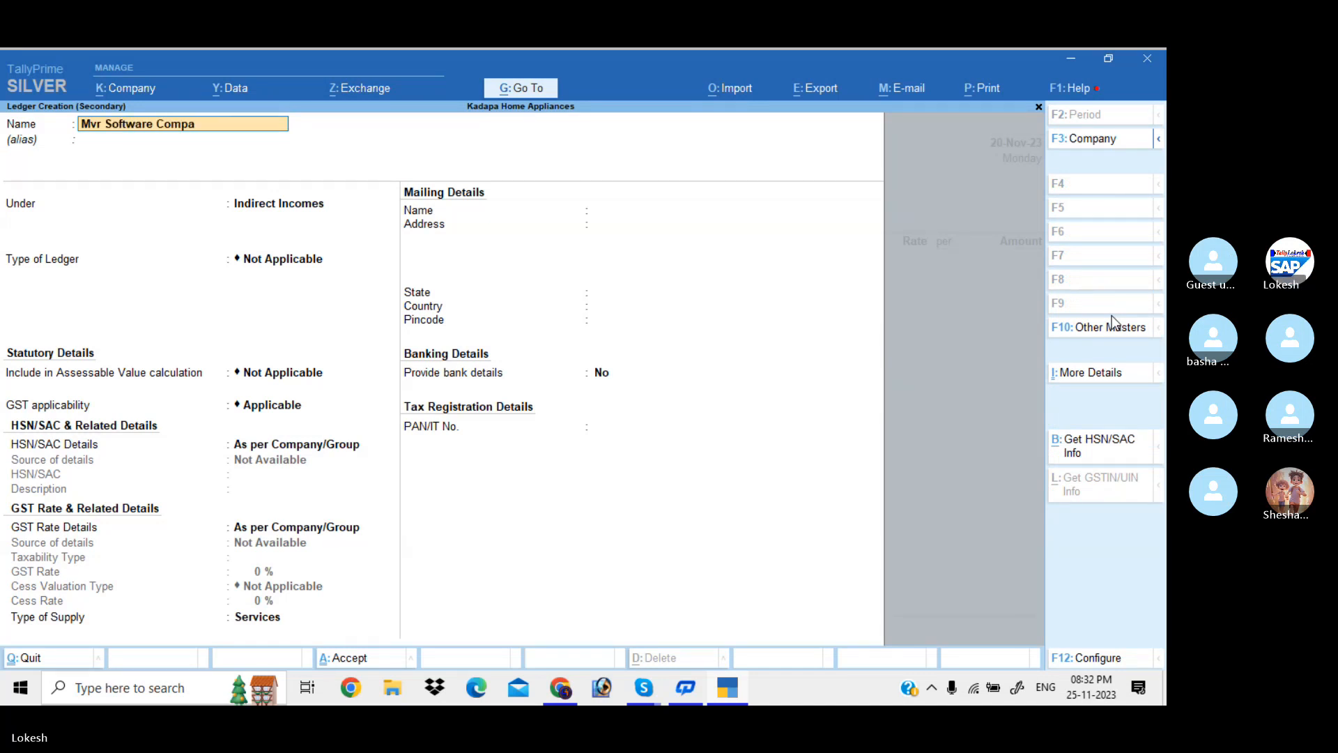
pyautogui.write('ny')
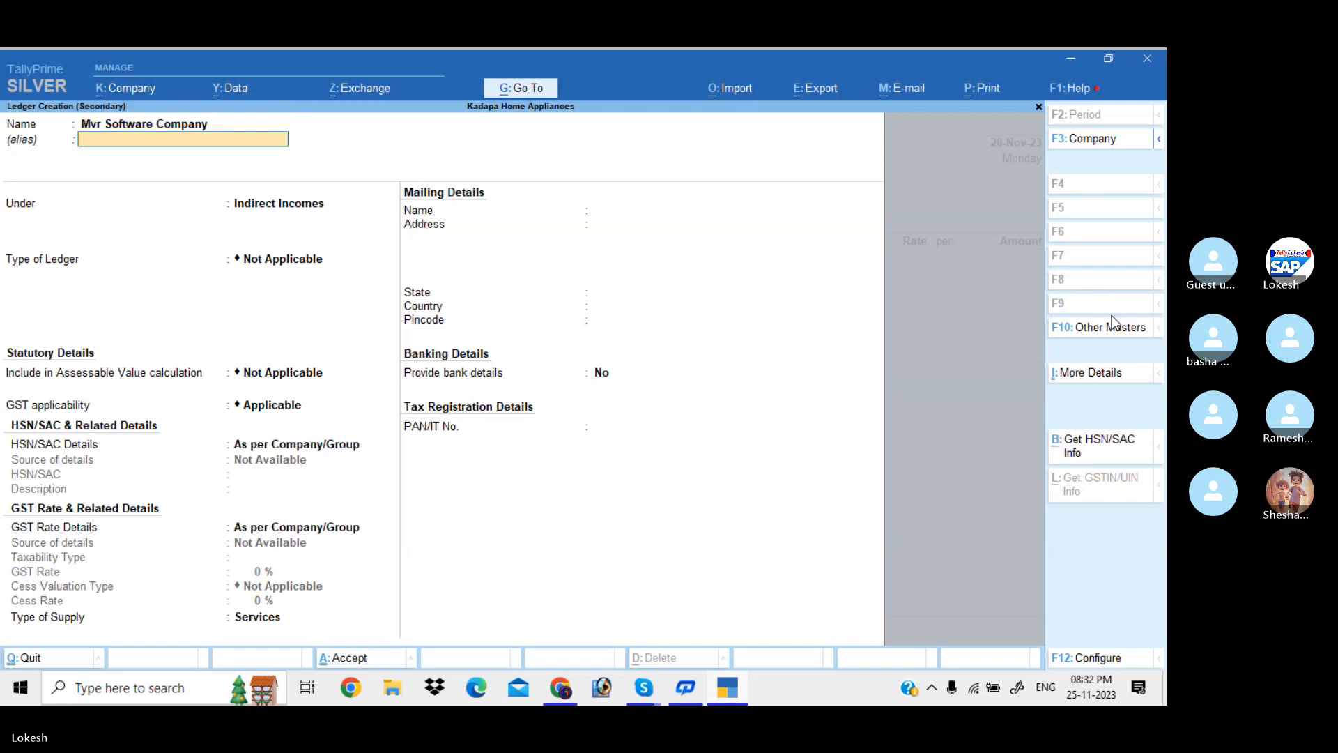
pyautogui.press('Return')
pyautogui.write('Sun')
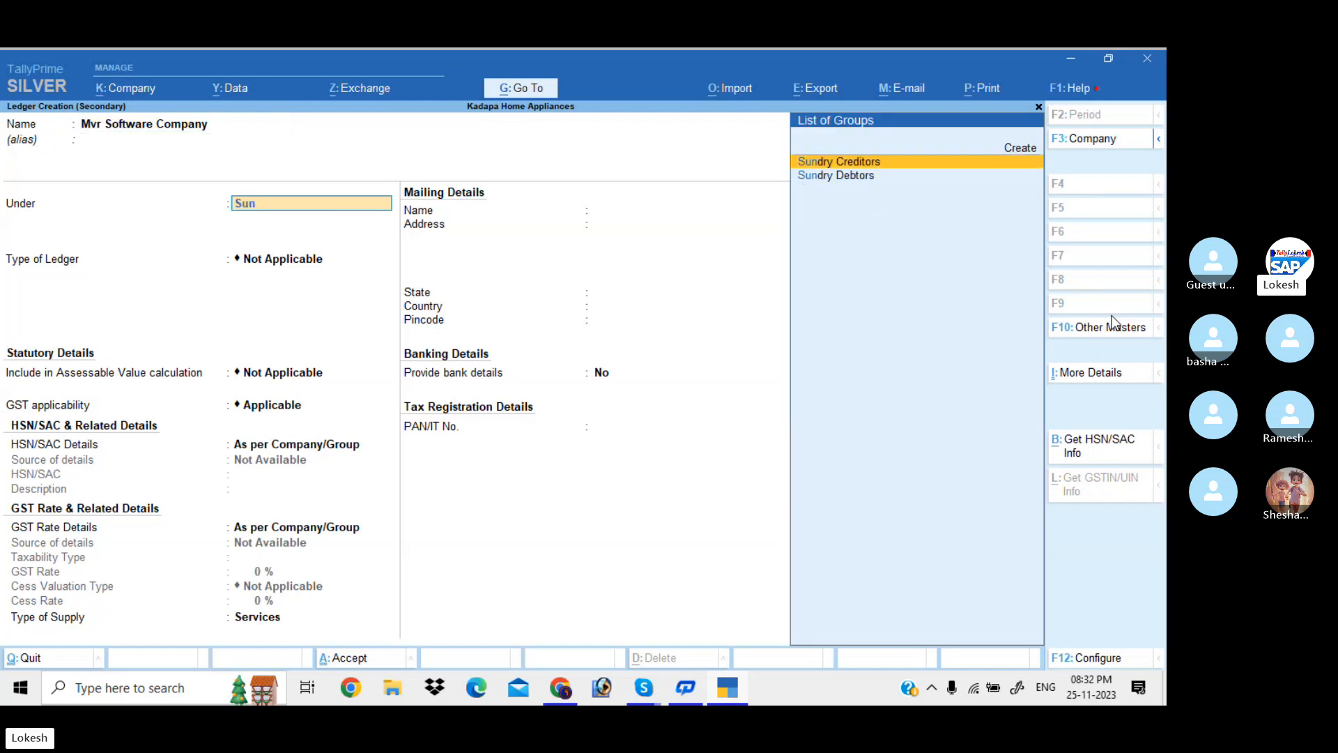
pyautogui.press('Return')
pyautogui.press('Return')
pyautogui.press('Return')
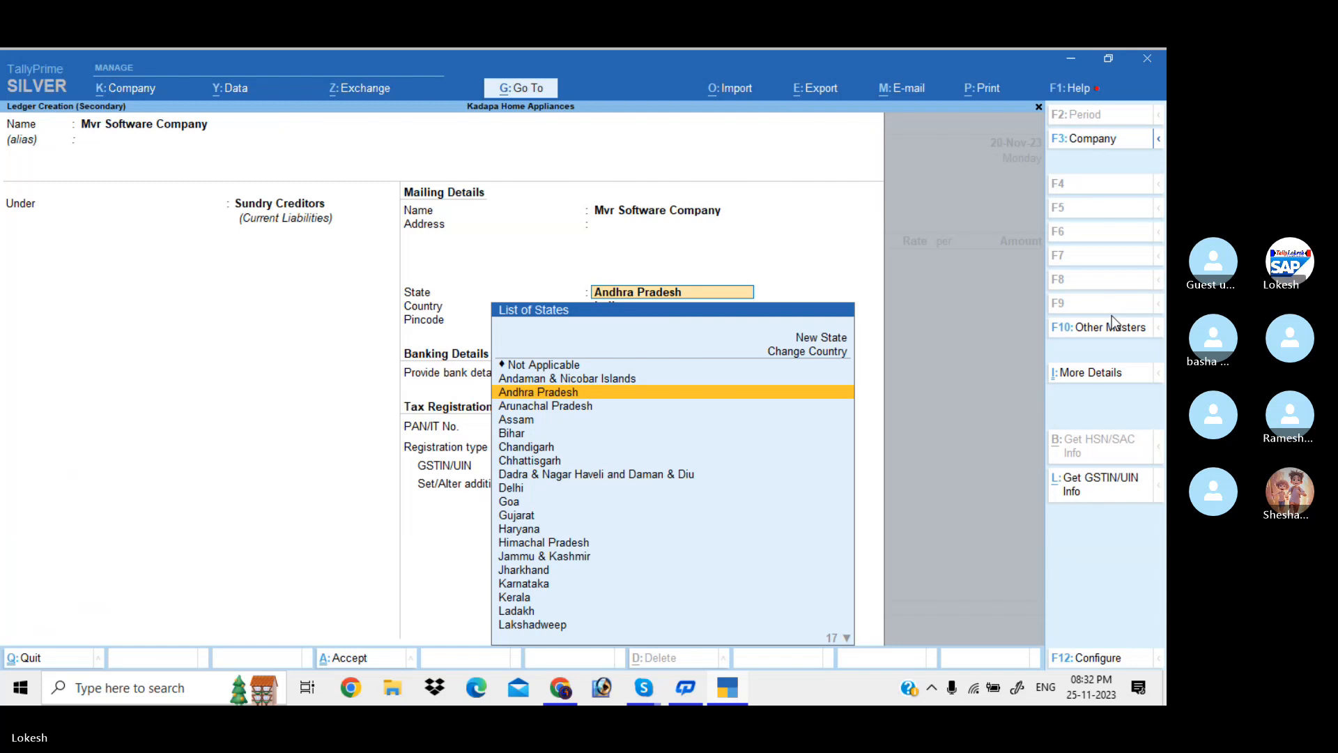
pyautogui.write('T')
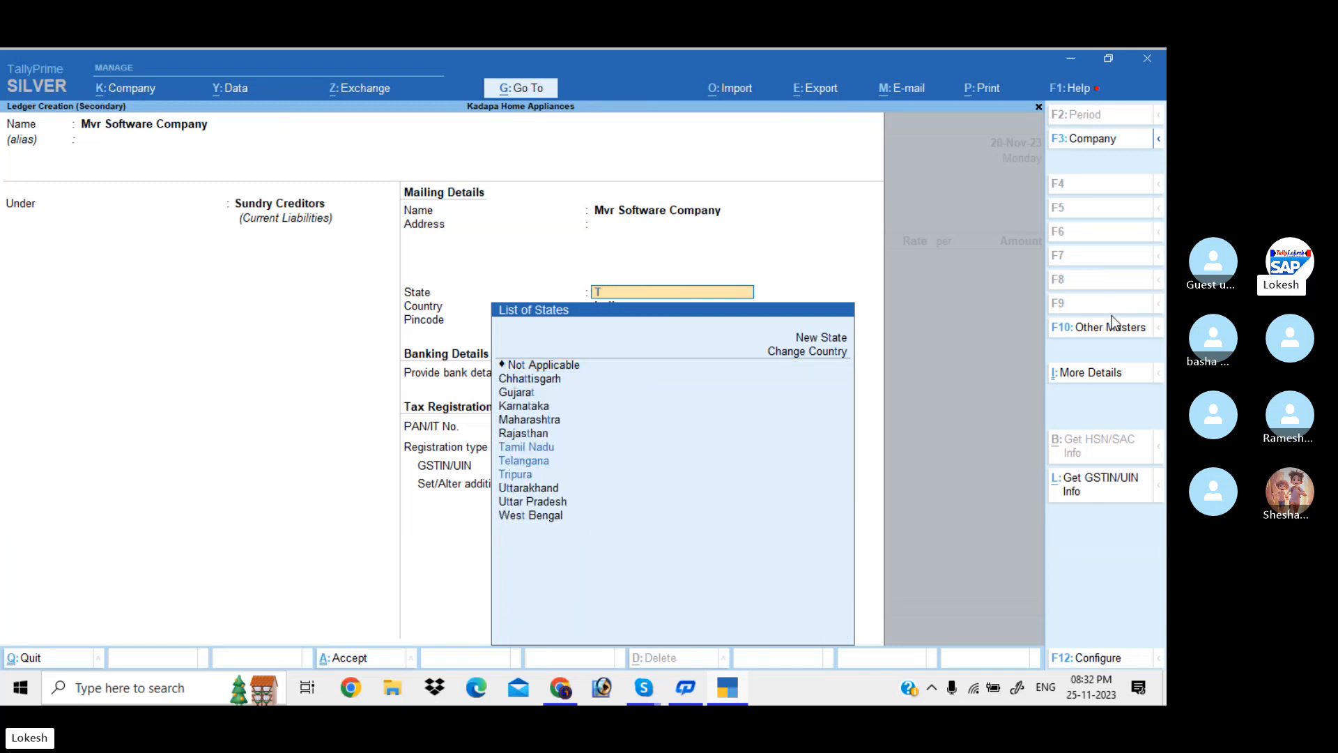
pyautogui.write('e')
pyautogui.press('Return')
pyautogui.press('Return')
pyautogui.press('Return')
pyautogui.press('Return')
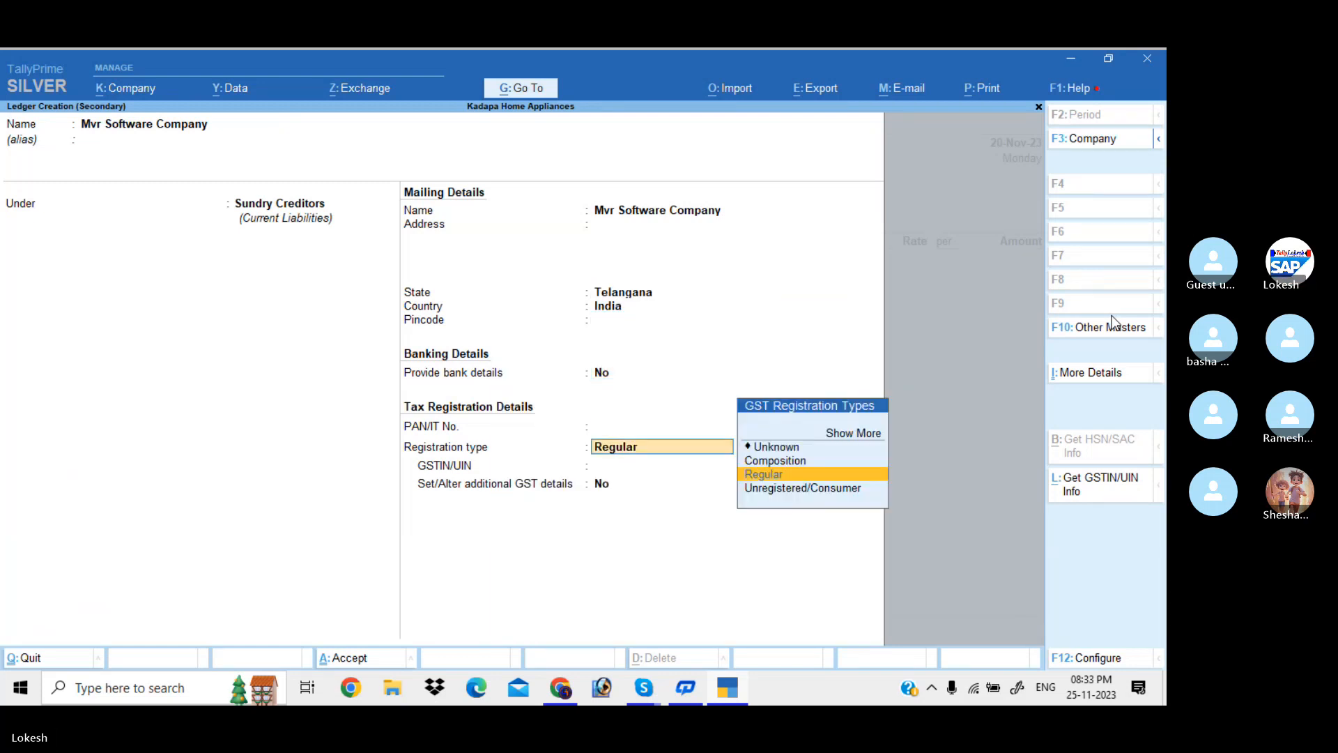
pyautogui.press('Return')
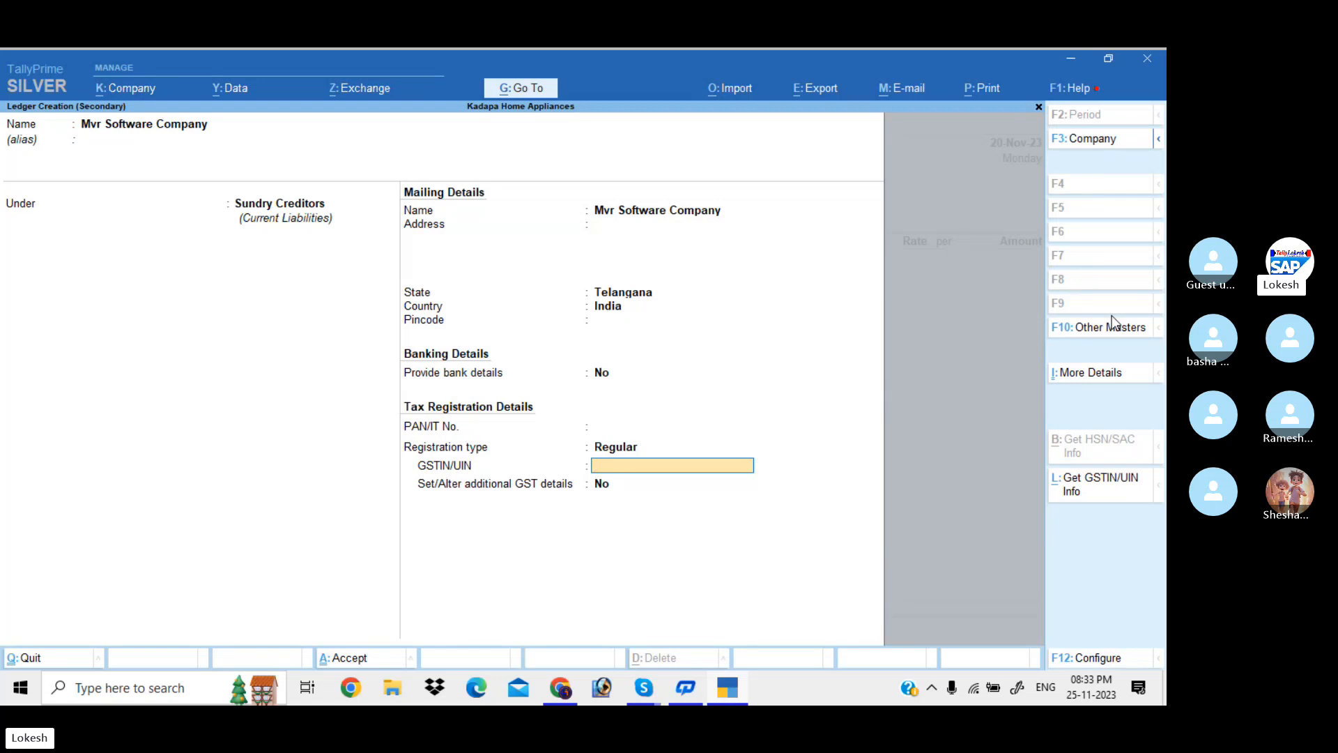
pyautogui.write('36')
# Accept the 36 GSTIN despite the warning and set Andhra Pradesh as place of supply
pyautogui.press('Return')
pyautogui.press('Return')
pyautogui.press('Return')
pyautogui.press('Return')
pyautogui.press('Return')
pyautogui.press('Return')
pyautogui.press('Return')
pyautogui.press('Return')
pyautogui.press('Return')
pyautogui.press('Return')
pyautogui.press('Return')
pyautogui.press('Return')
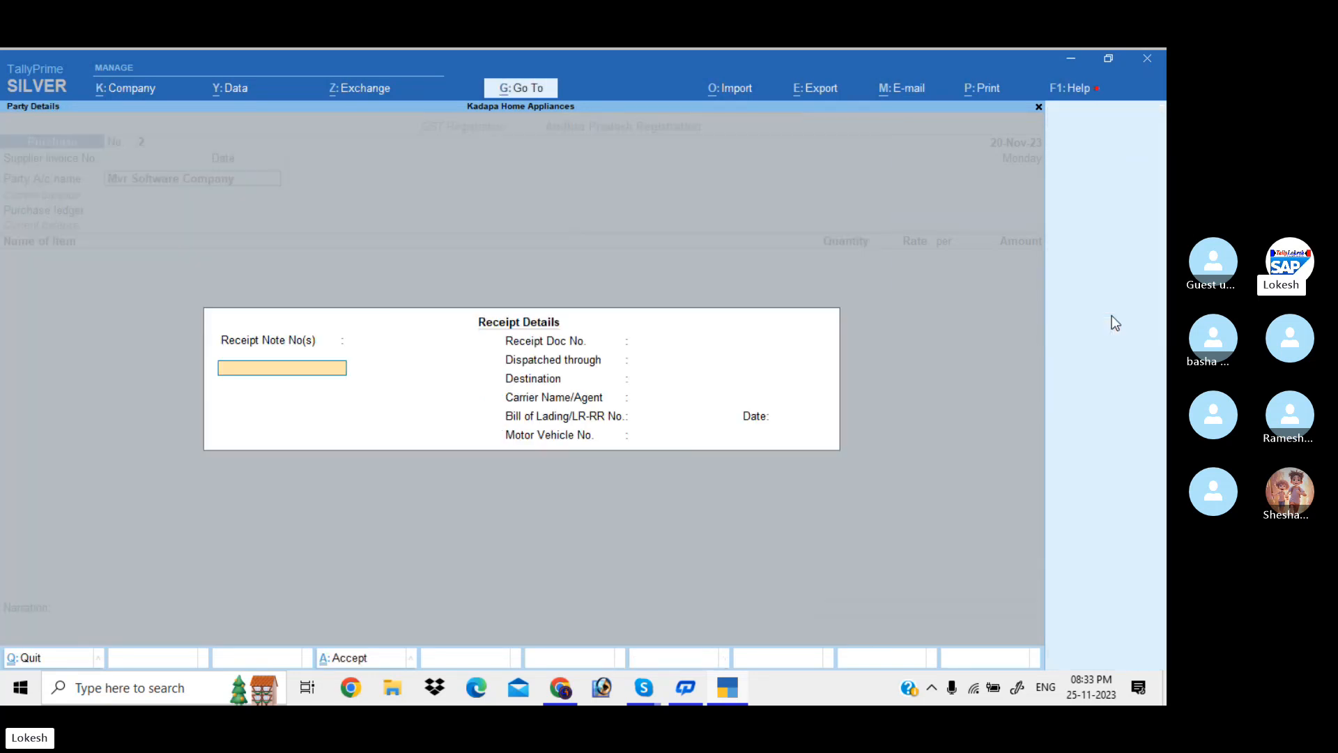
pyautogui.press('Return')
pyautogui.press('Return')
pyautogui.press('Return')
pyautogui.press('Return')
pyautogui.press('Return')
pyautogui.press('Return')
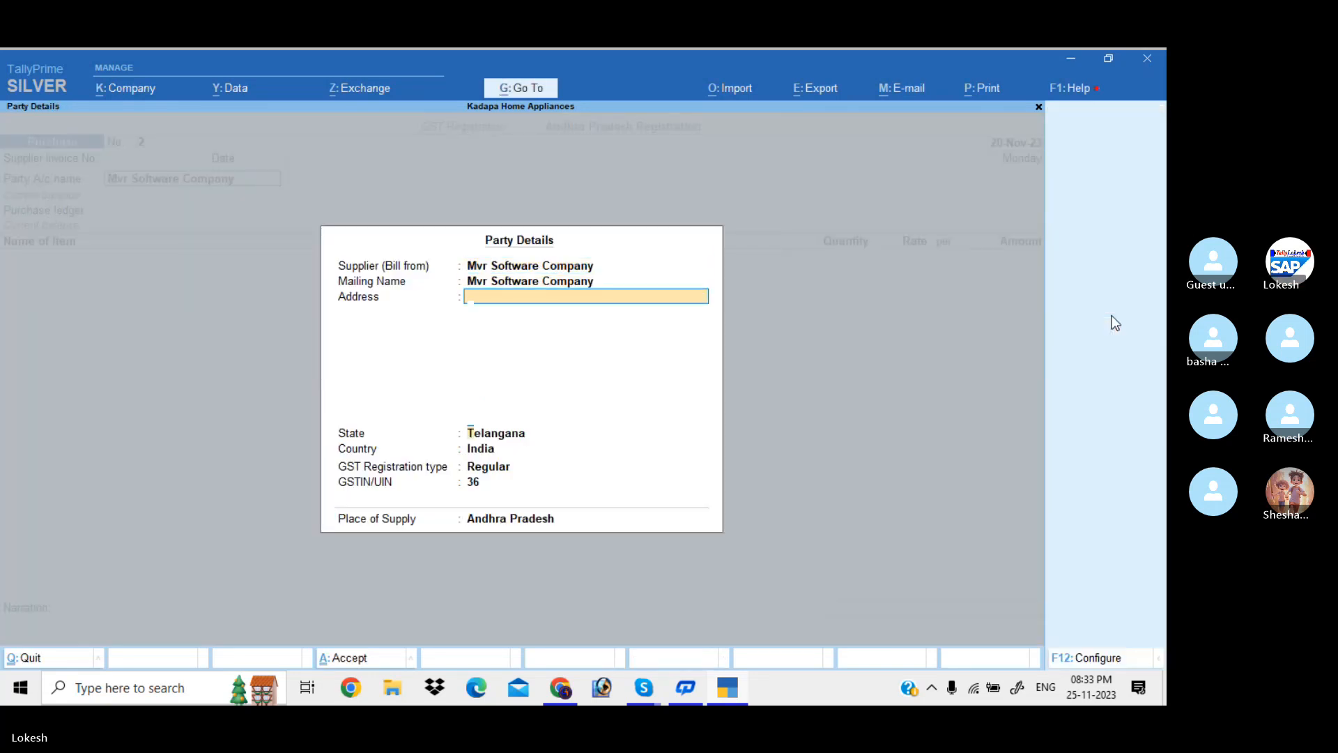
pyautogui.press('Return')
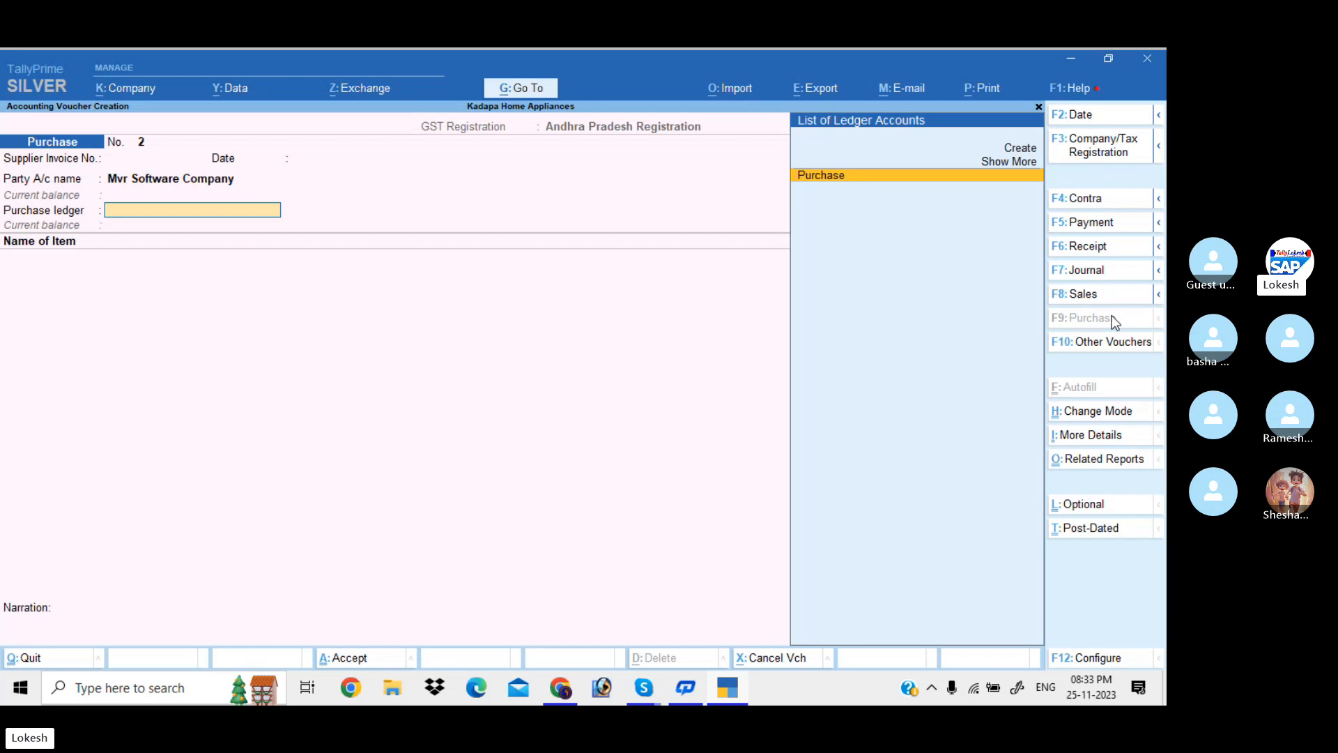
pyautogui.press('Up')
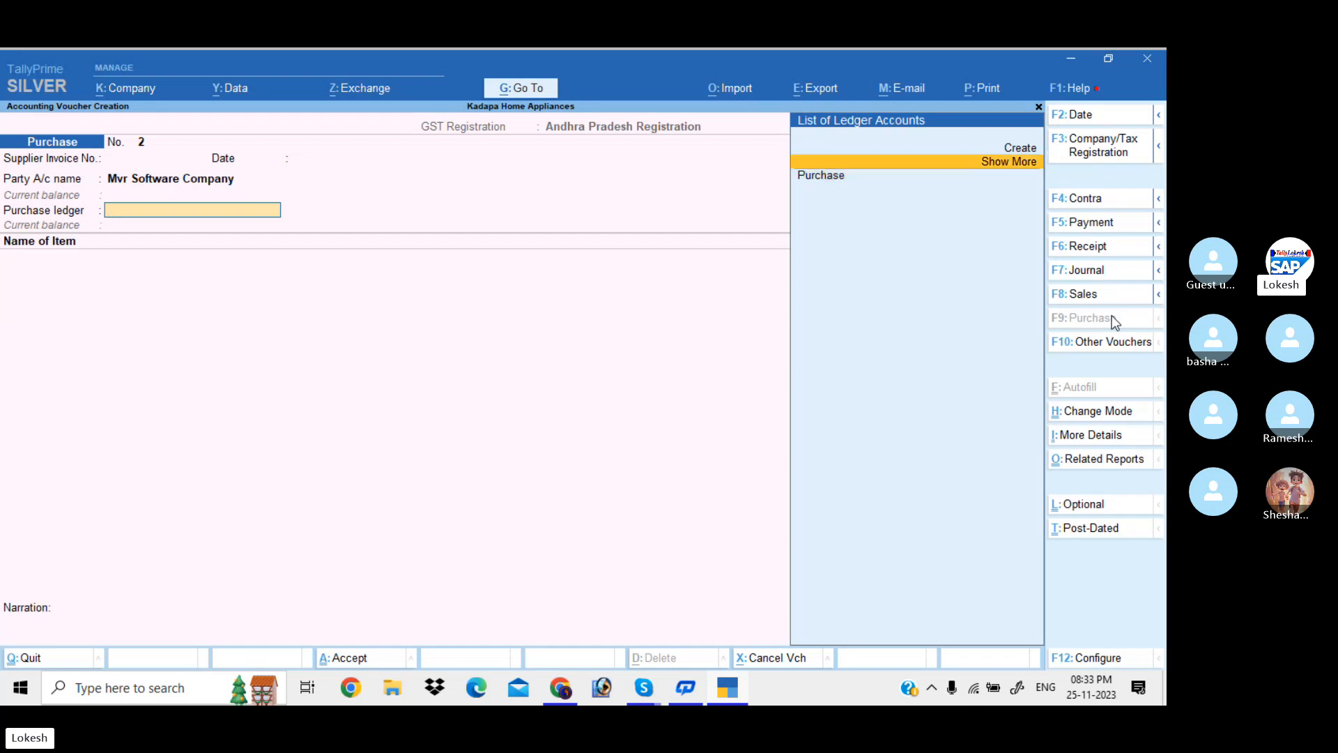
# Create a Purchase IGST ledger under Purchase Accounts with Goods as type of supply
pyautogui.press('Up')
pyautogui.press('Return')
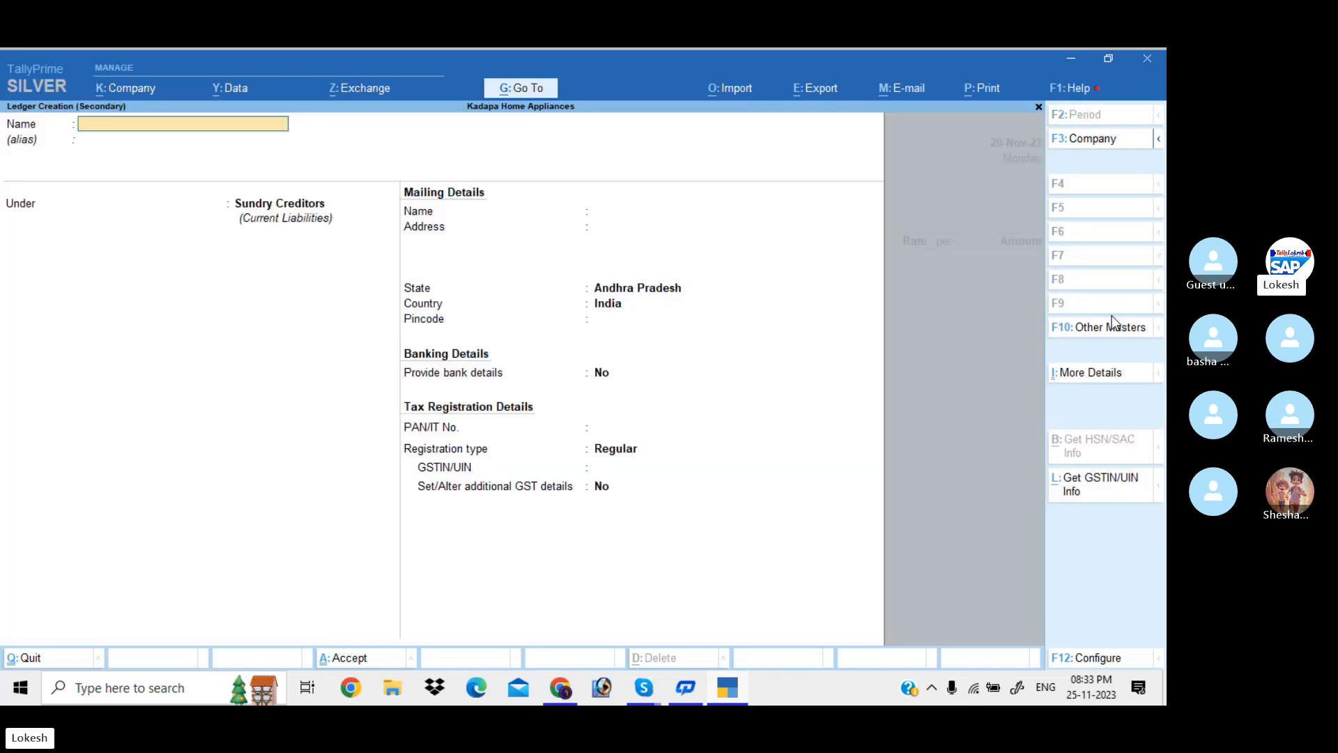
pyautogui.write('Purchase IGST')
pyautogui.press('Return')
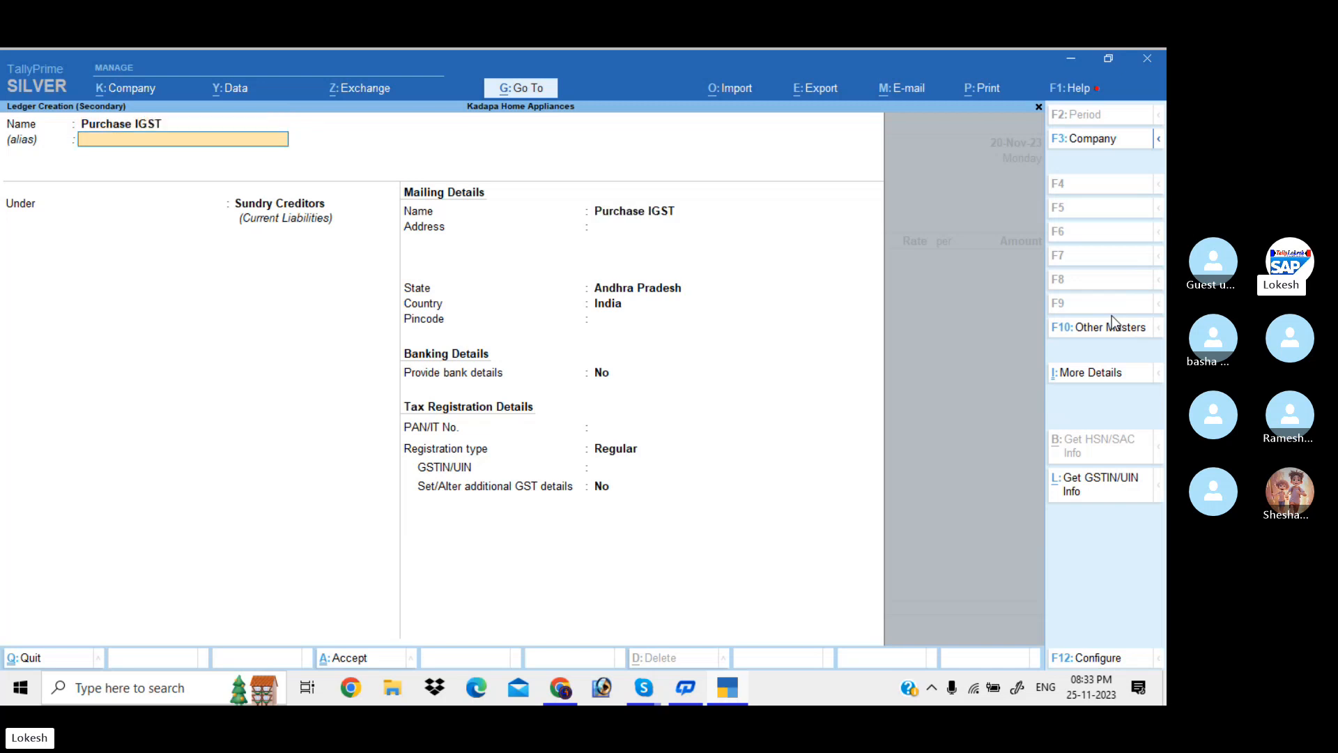
pyautogui.press('Return')
pyautogui.write('PU')
pyautogui.press('Return')
pyautogui.press('Return')
pyautogui.press('Return')
pyautogui.press('Return')
pyautogui.press('Return')
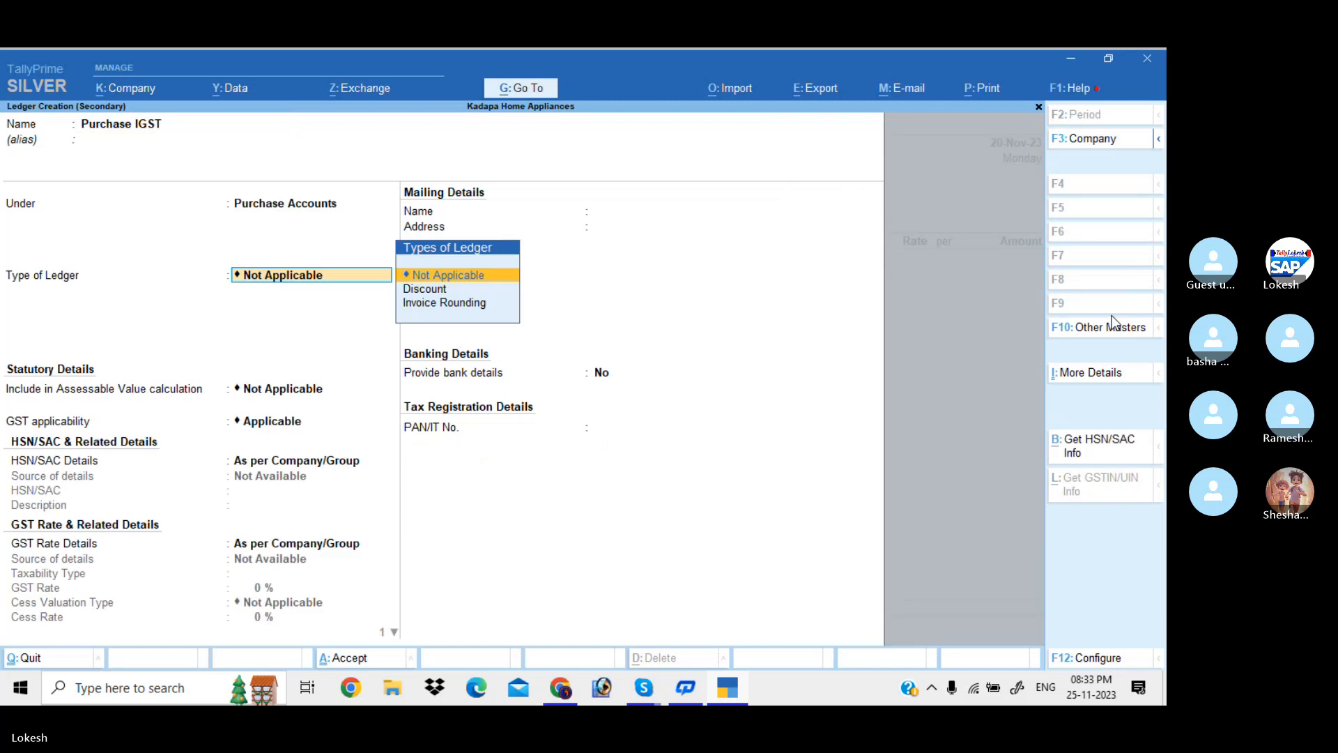
pyautogui.press('Return')
pyautogui.press('Return')
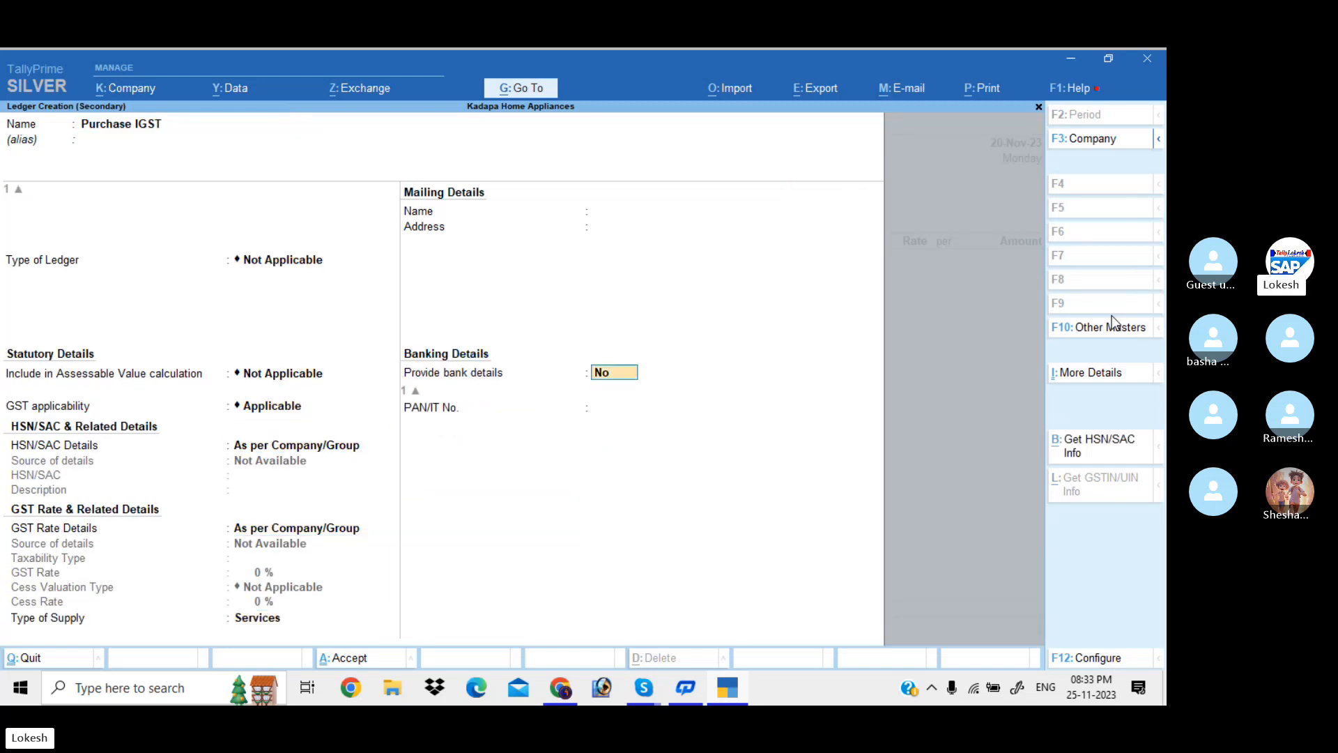
pyautogui.press('BackSpace')
pyautogui.press('Up')
pyautogui.press('Return')
pyautogui.press('Return')
pyautogui.press('Return')
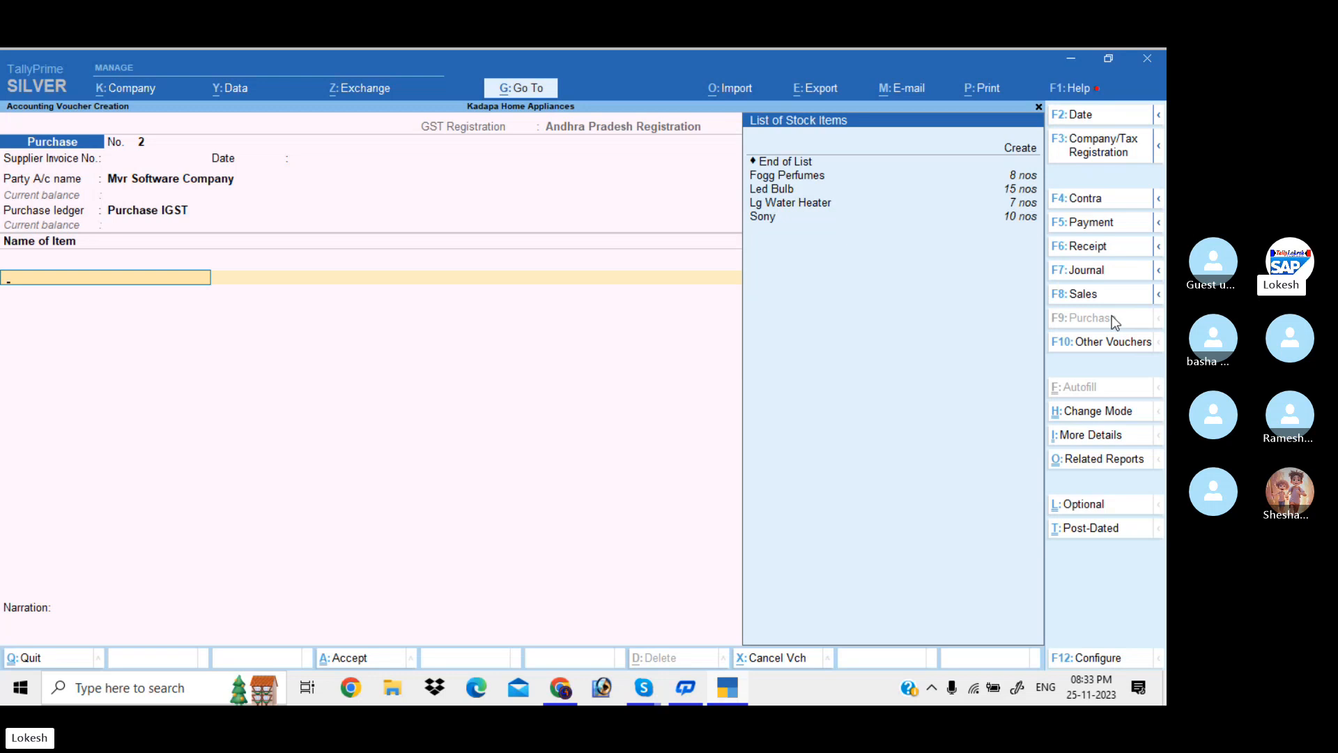
# Start a new stock item named Single User with unit nos
pyautogui.press('Up')
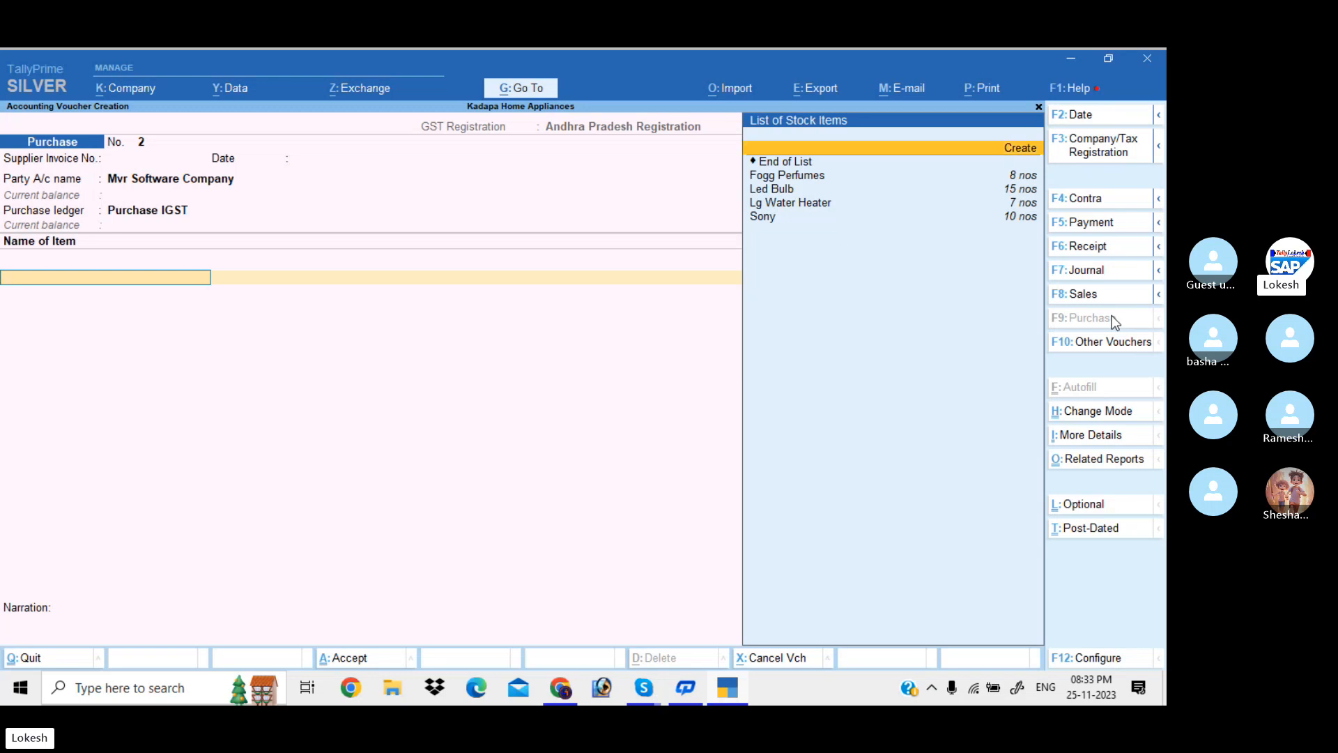
pyautogui.press('Return')
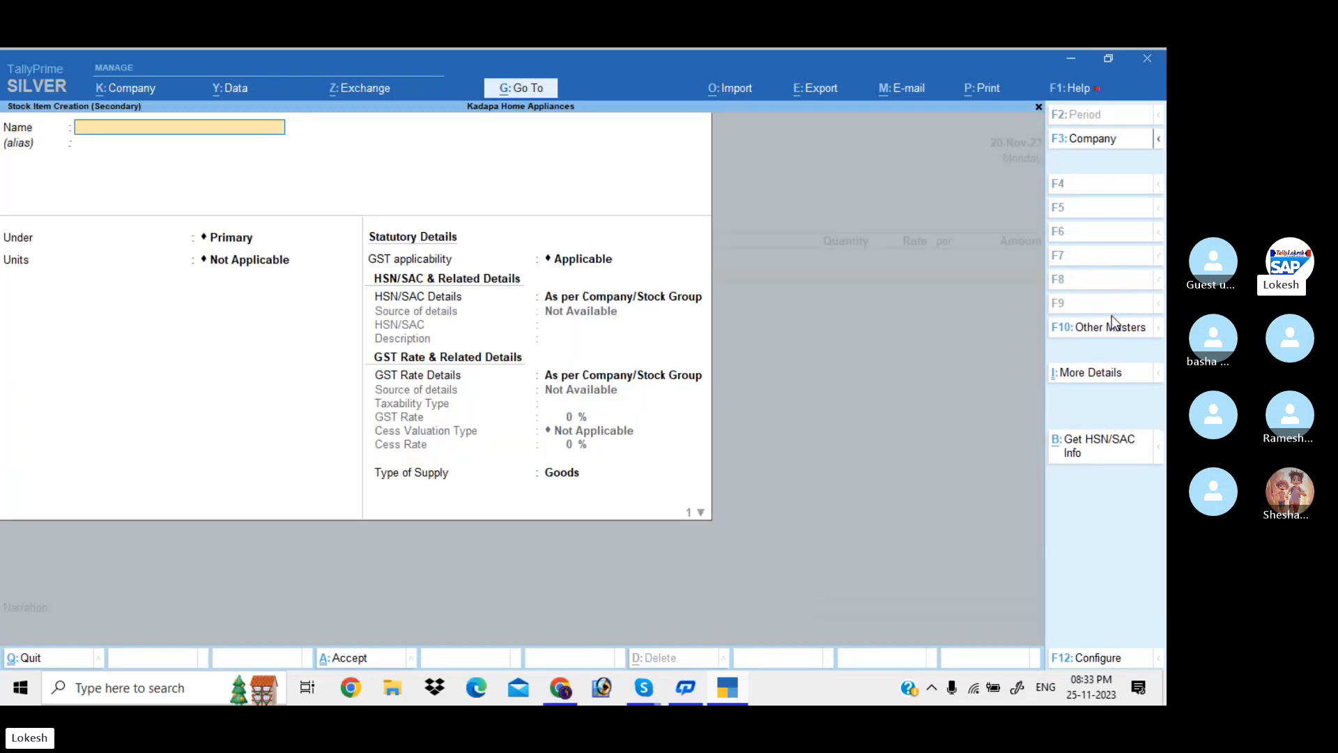
pyautogui.write('SINGL')
pyautogui.press('BackSpace')
pyautogui.press('BackSpace')
pyautogui.press('BackSpace')
pyautogui.write('ingle User')
pyautogui.press('Return')
pyautogui.press('Return')
pyautogui.press('Return')
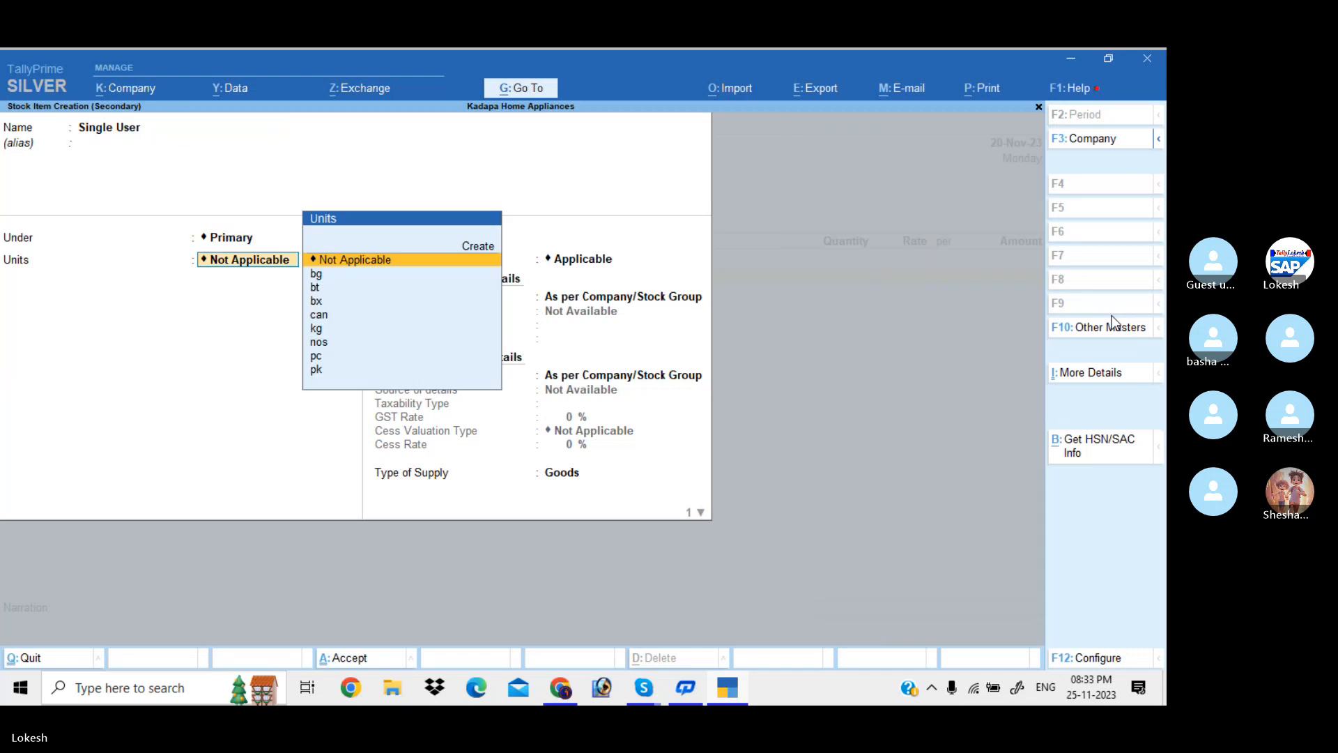
pyautogui.write('no')
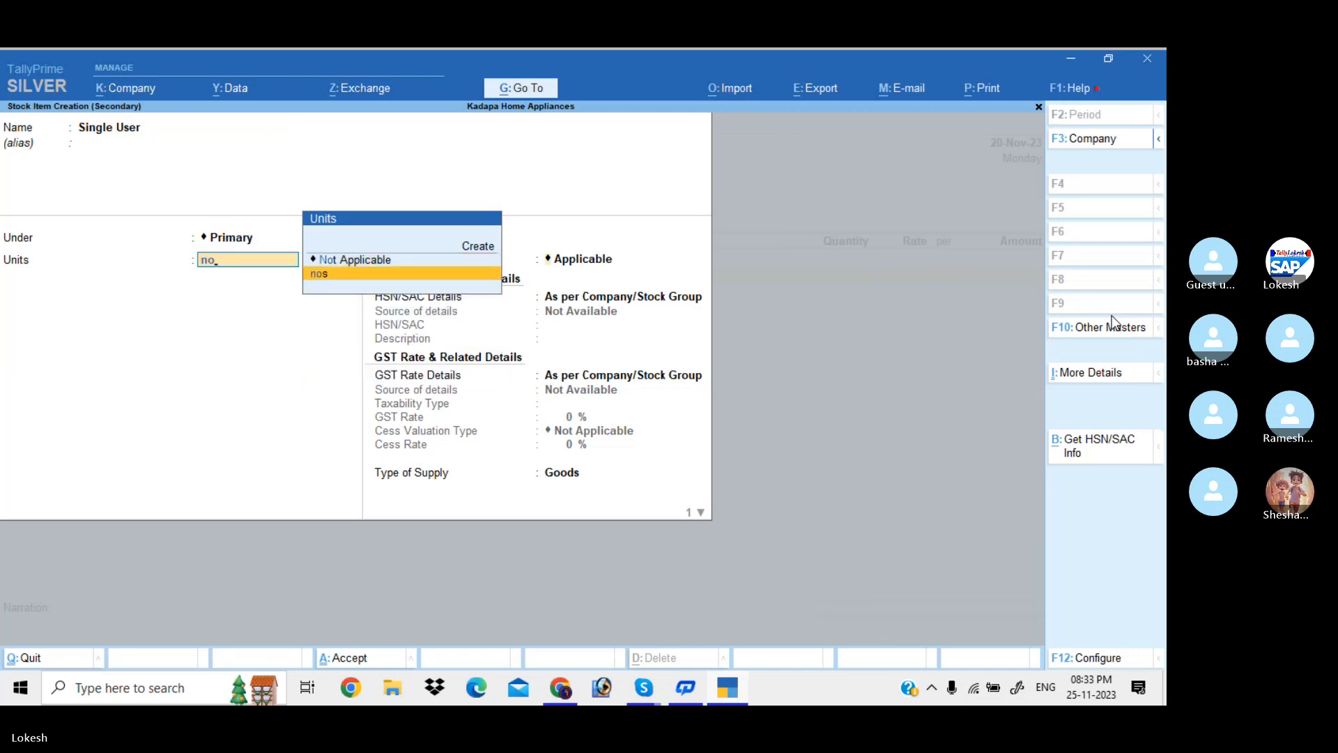
pyautogui.press('Return')
pyautogui.press('Return')
# Give Single User HSN/SAC 52147 and 18% taxable GST, then save it
pyautogui.write('S')
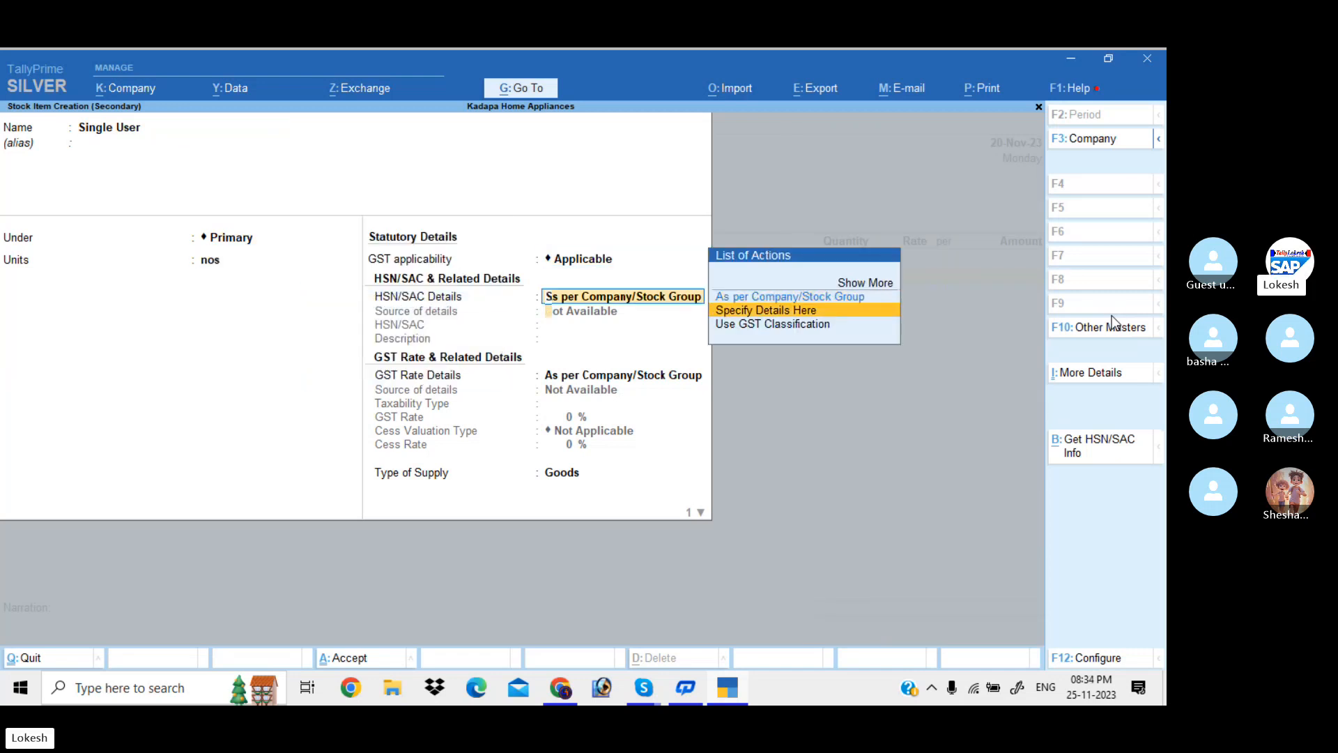
pyautogui.press('Return')
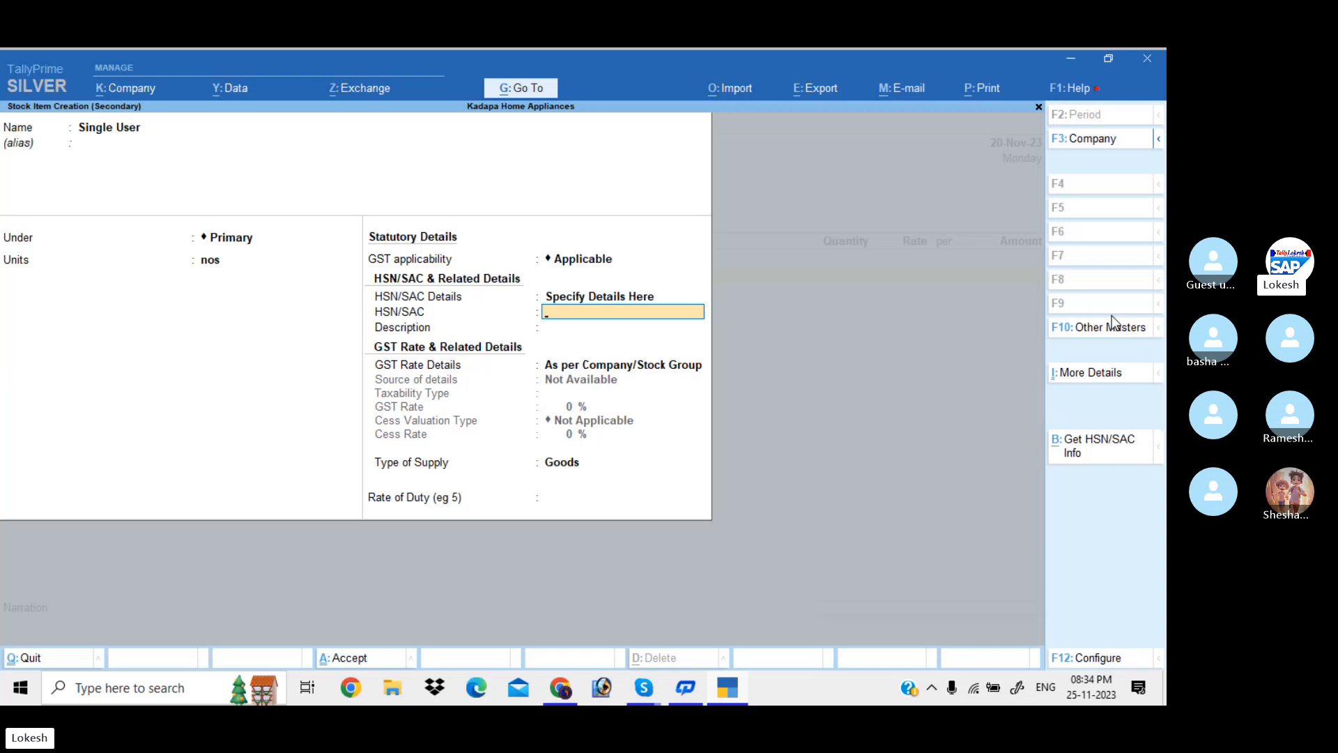
pyautogui.write('52147')
pyautogui.press('Return')
pyautogui.press('Return')
pyautogui.press('Down')
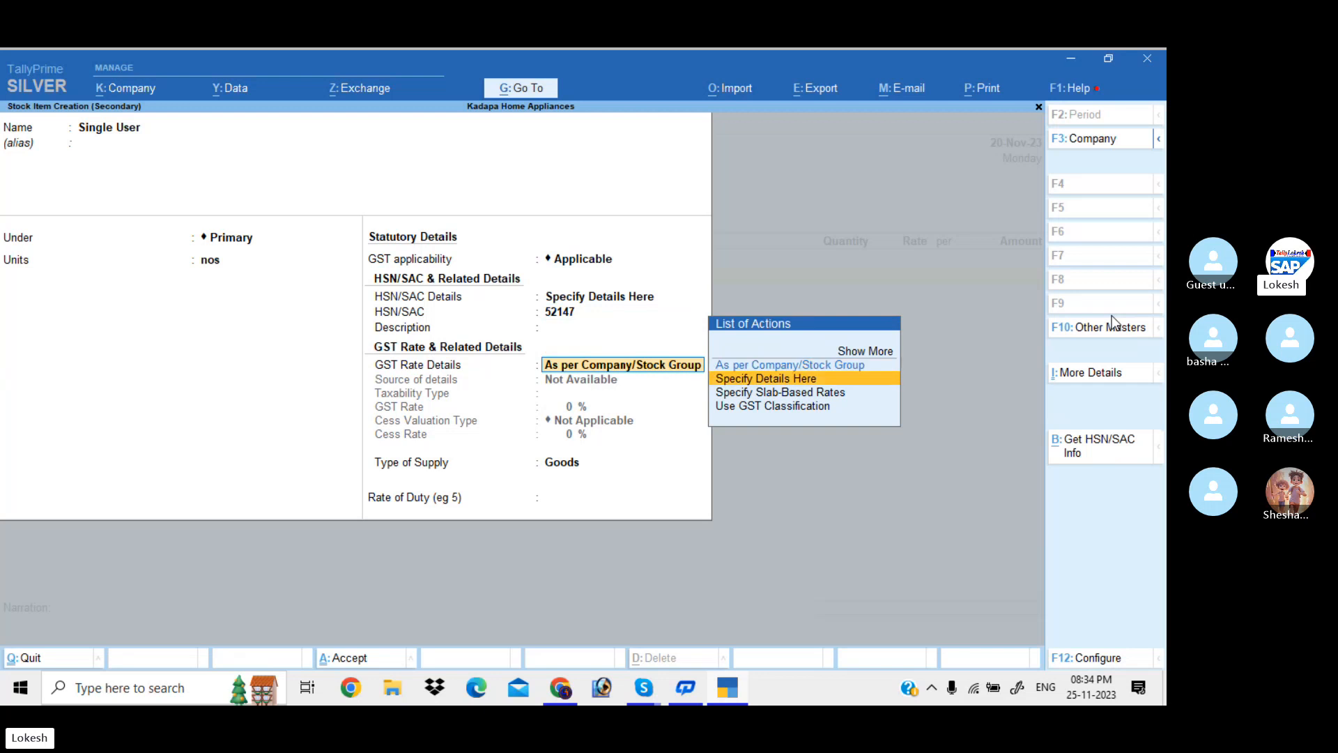
pyautogui.press('Return')
pyautogui.press('Return')
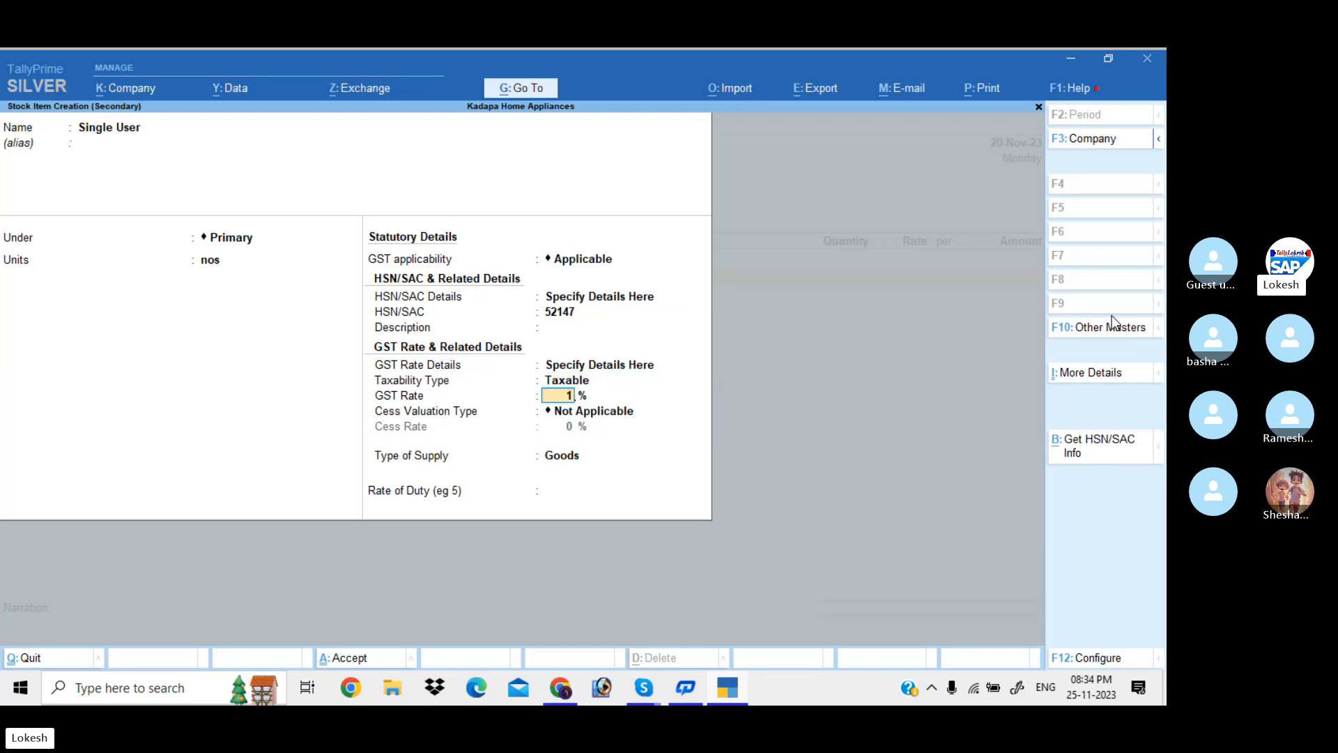
pyautogui.write('18')
pyautogui.press('Return')
pyautogui.press('Return')
pyautogui.press('Return')
pyautogui.press('Return')
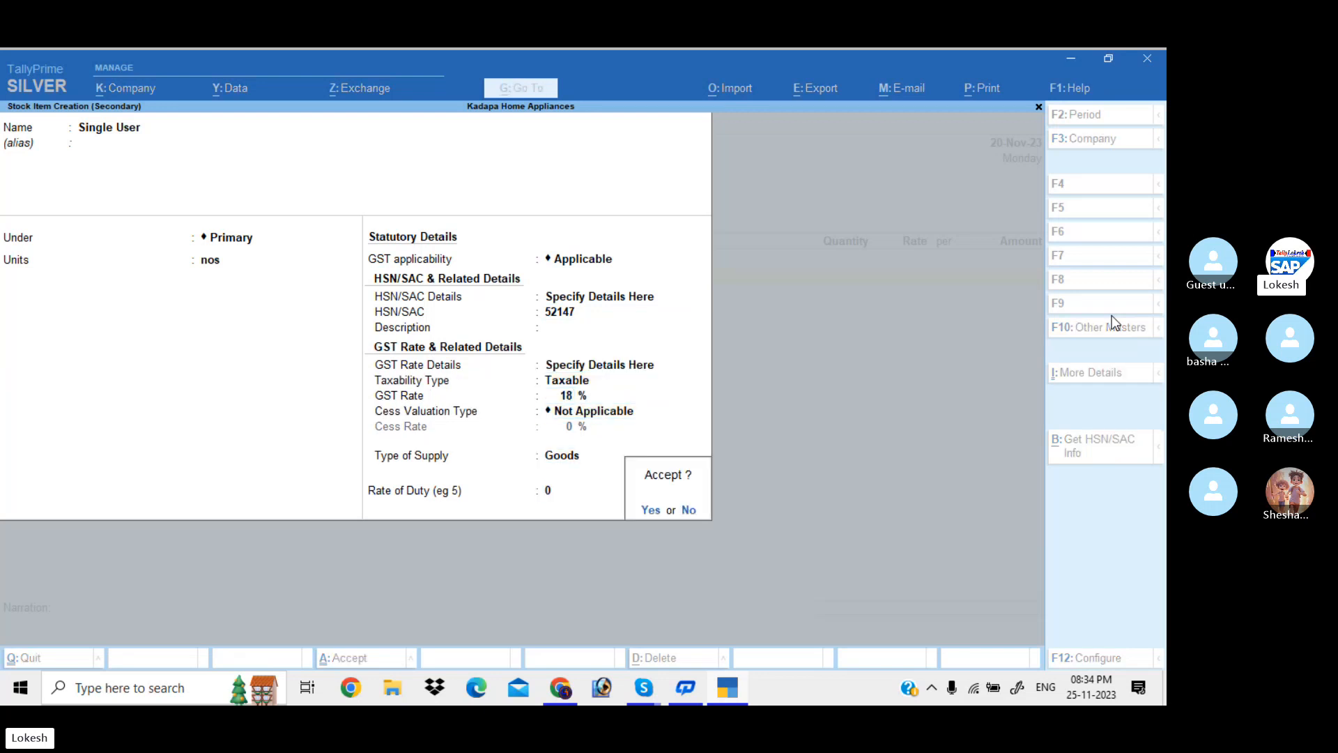
pyautogui.press('Return')
# Enter 15 nos of Single User at a rate of 20,000
pyautogui.write('15')
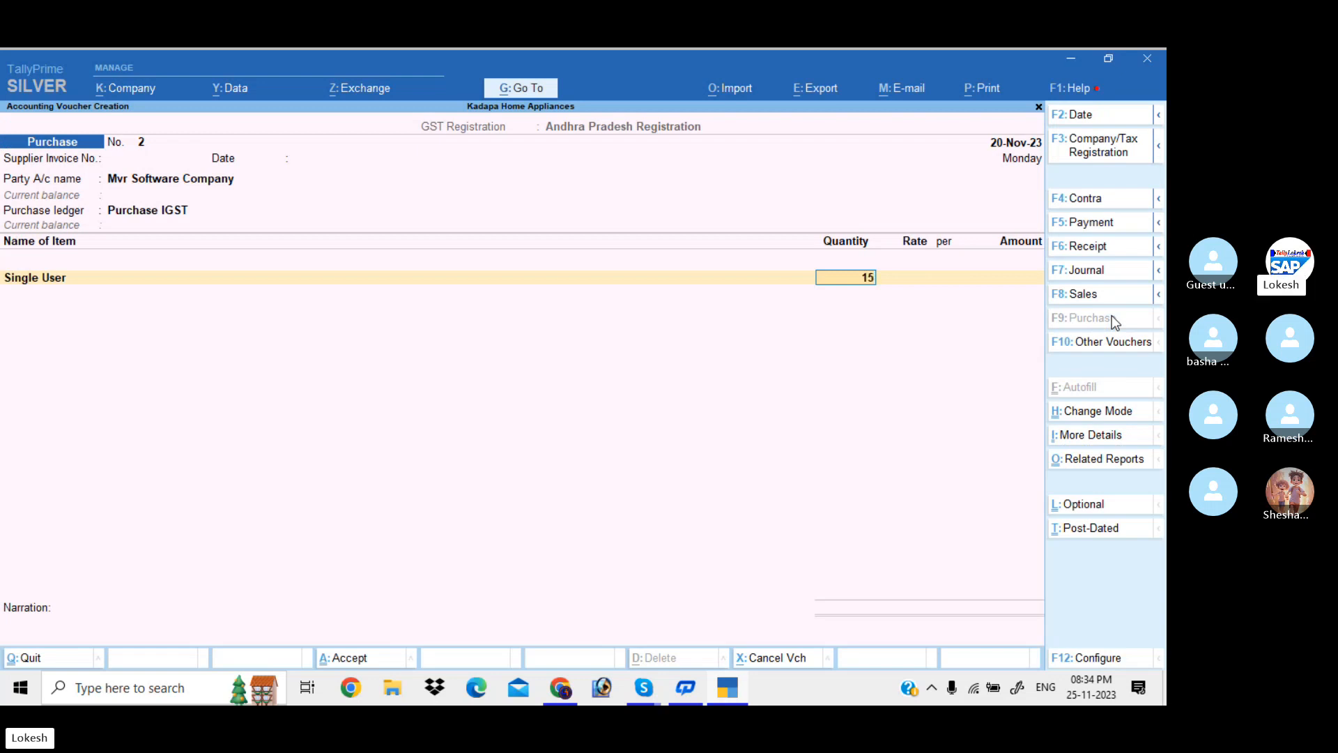
pyautogui.press('Return')
pyautogui.write('20000')
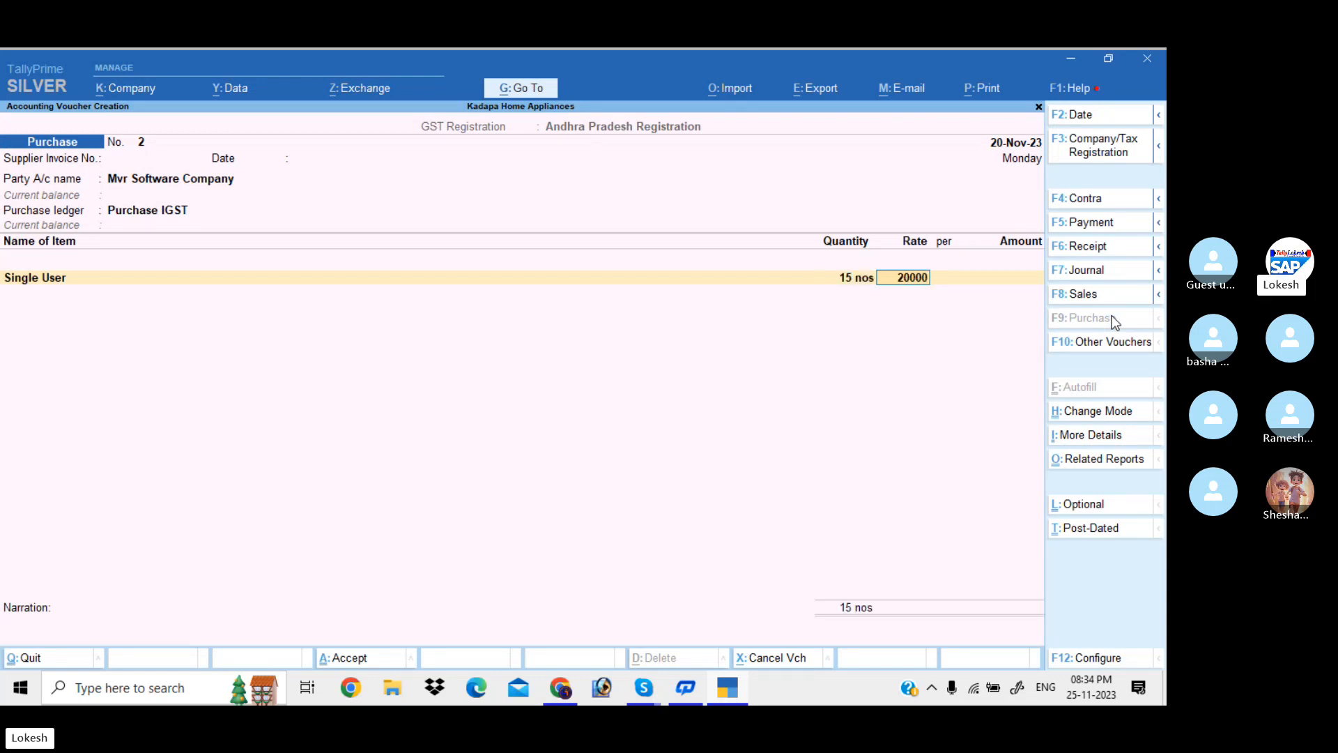
pyautogui.press('Return')
pyautogui.press('Return')
pyautogui.press('Return')
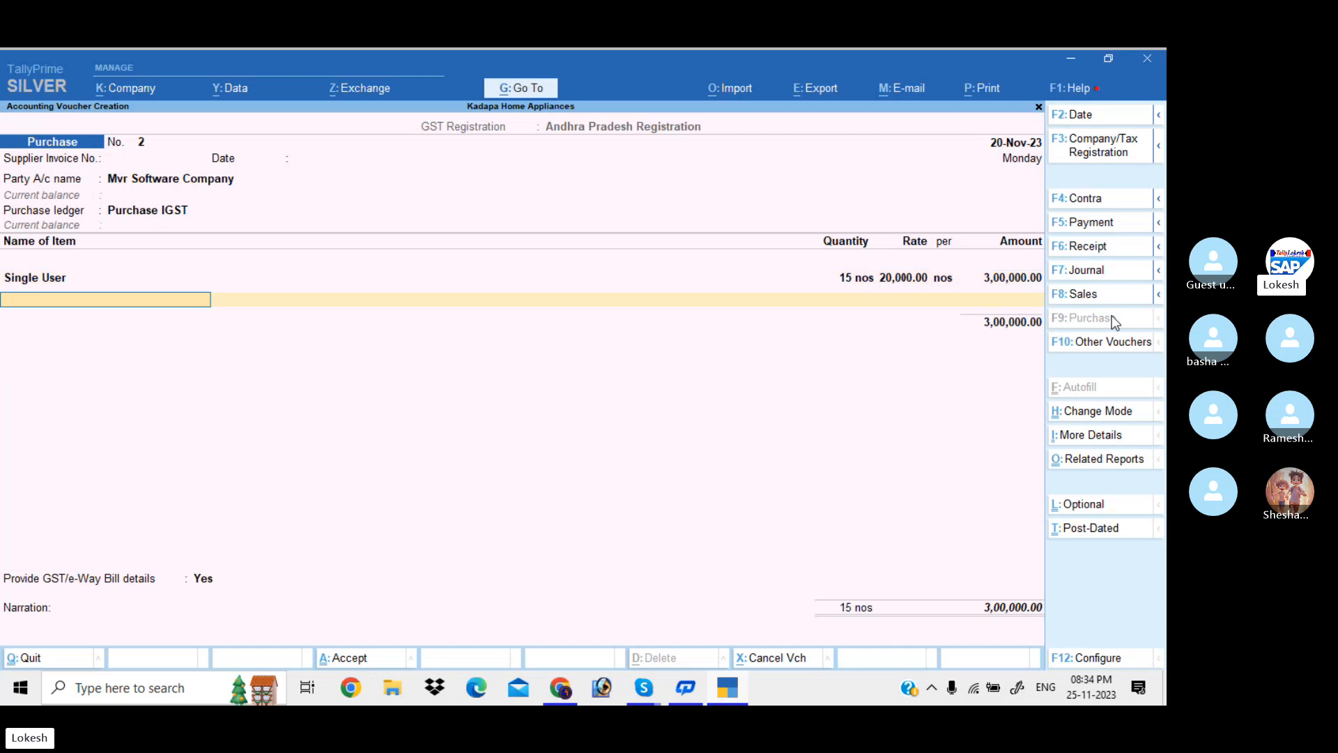
pyautogui.hotkey('alt', 'c')
# Name the new stock item Multy User with unit nos
pyautogui.write('M')
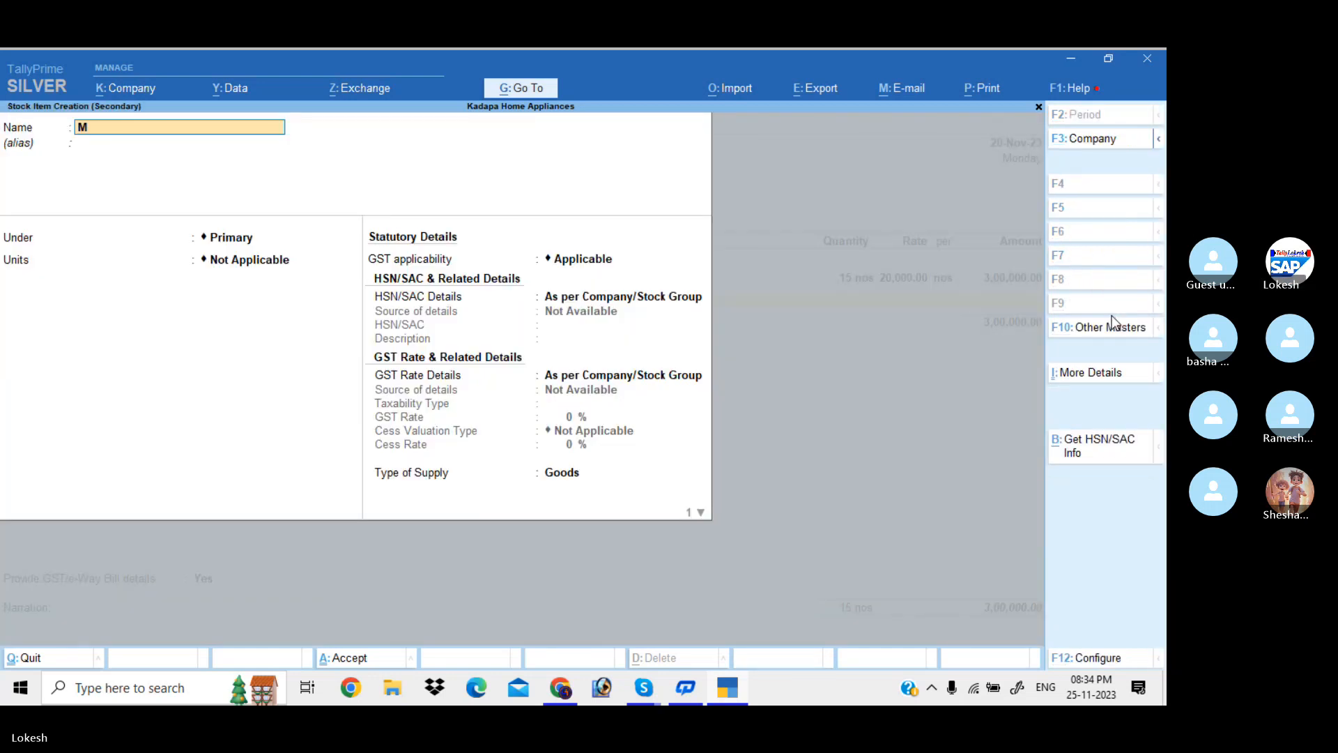
pyautogui.write('ulty Ise')
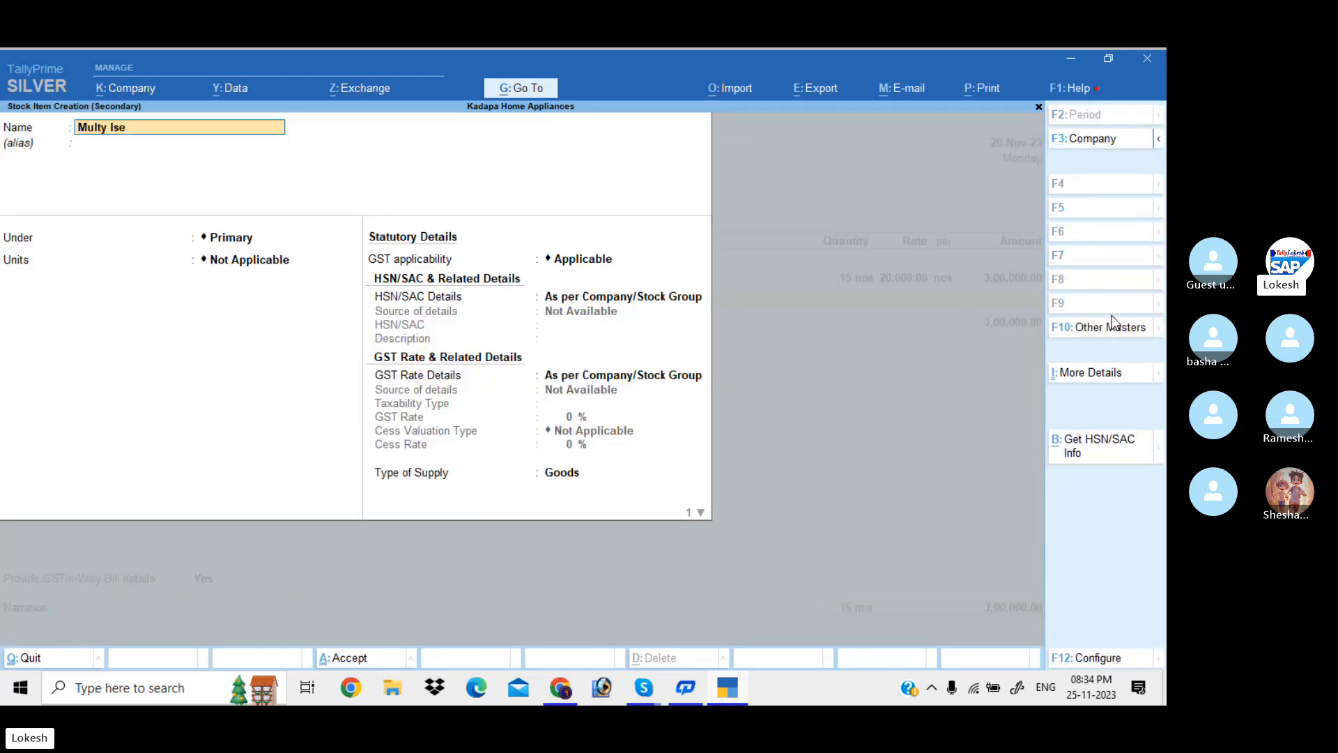
pyautogui.press('BackSpace')
pyautogui.press('BackSpace')
pyautogui.press('BackSpace')
pyautogui.write('User')
pyautogui.press('Return')
pyautogui.press('Return')
pyautogui.press('Return')
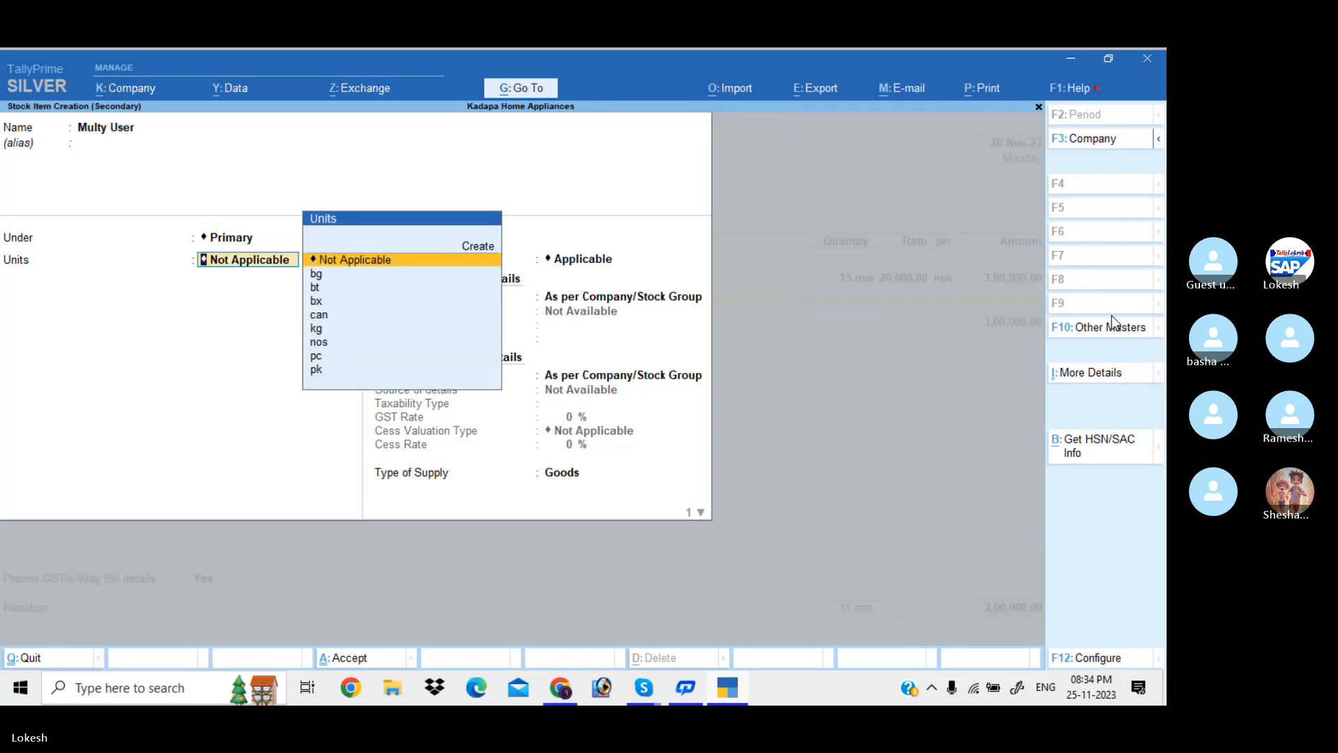
pyautogui.write('no')
pyautogui.press('Return')
pyautogui.press('Down')
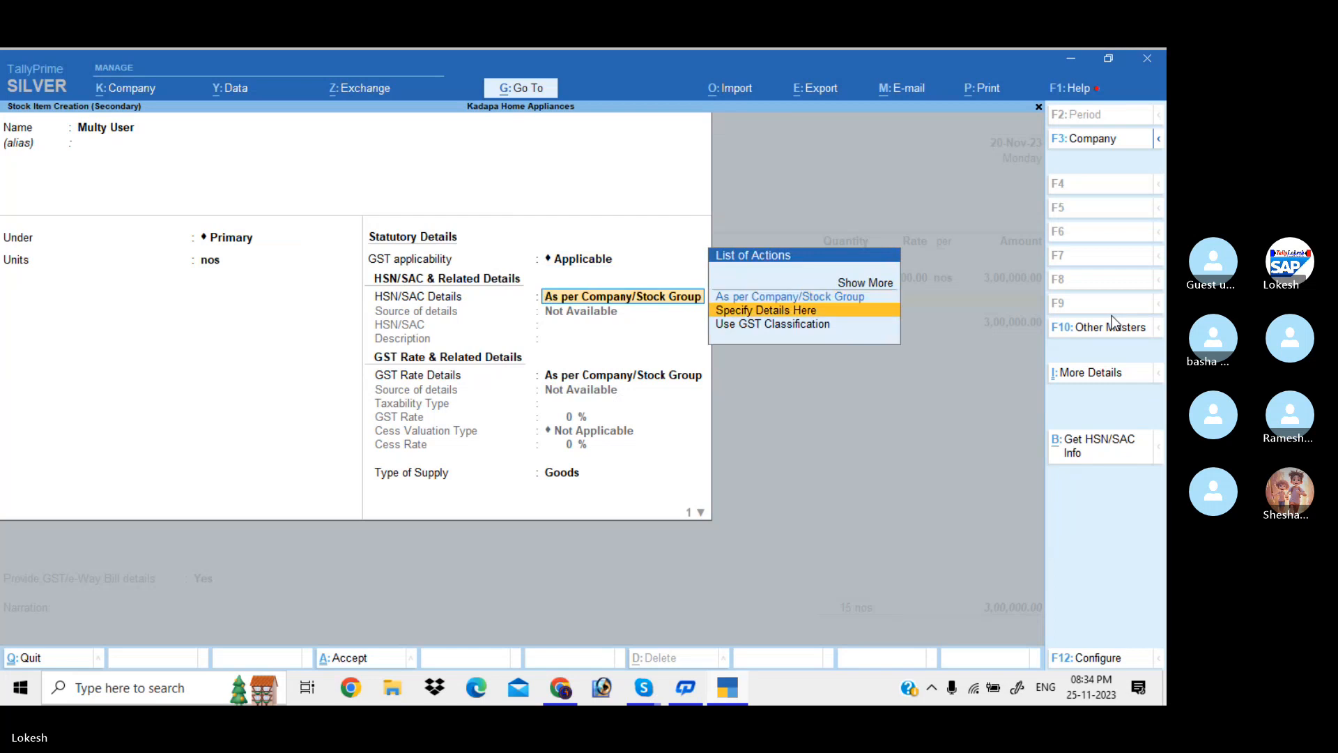
pyautogui.press('Return')
# Set Multy User's HSN/SAC to 21479 and GST to 18% taxable
pyautogui.write('21479')
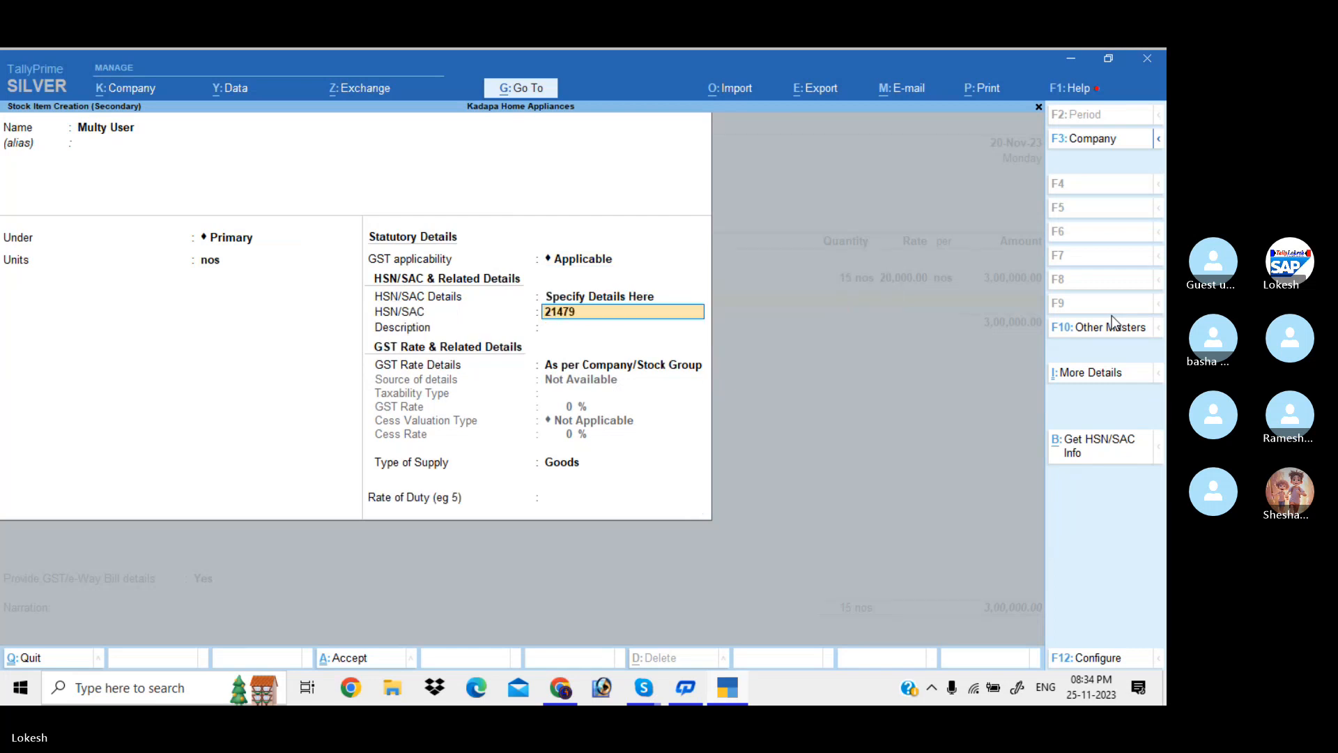
pyautogui.press('Return')
pyautogui.press('Return')
pyautogui.press('Down')
pyautogui.press('Return')
pyautogui.press('Return')
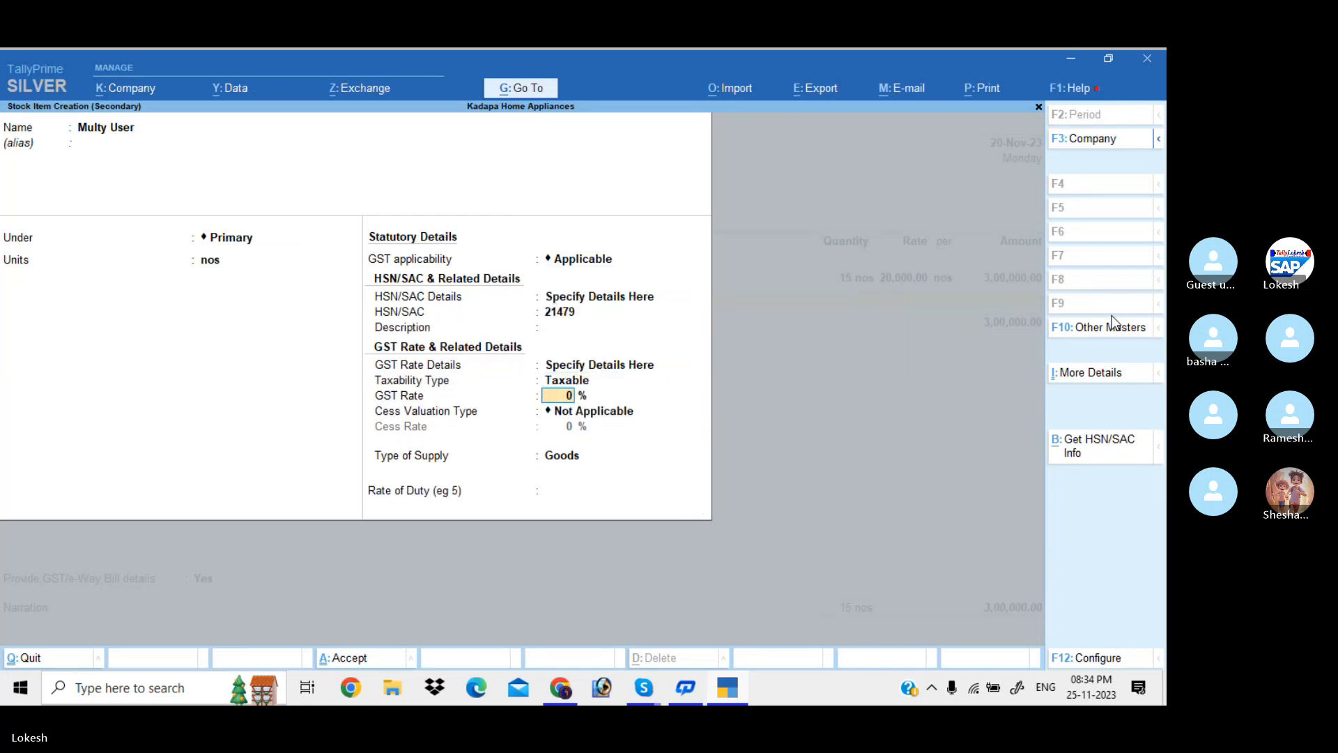
pyautogui.write('18')
pyautogui.press('Return')
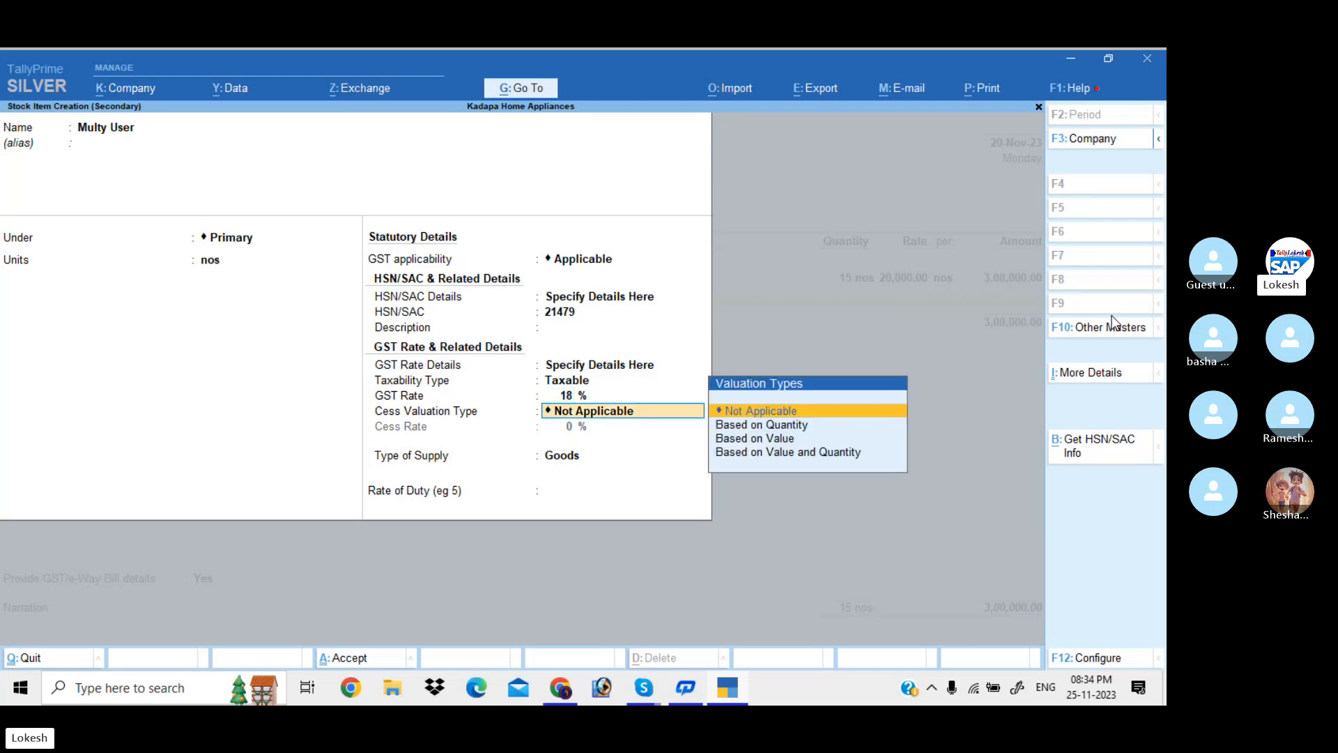
pyautogui.press('Return')
# Save the item and enter 10 nos at a rate of 60,000
pyautogui.press('Return')
pyautogui.press('Return')
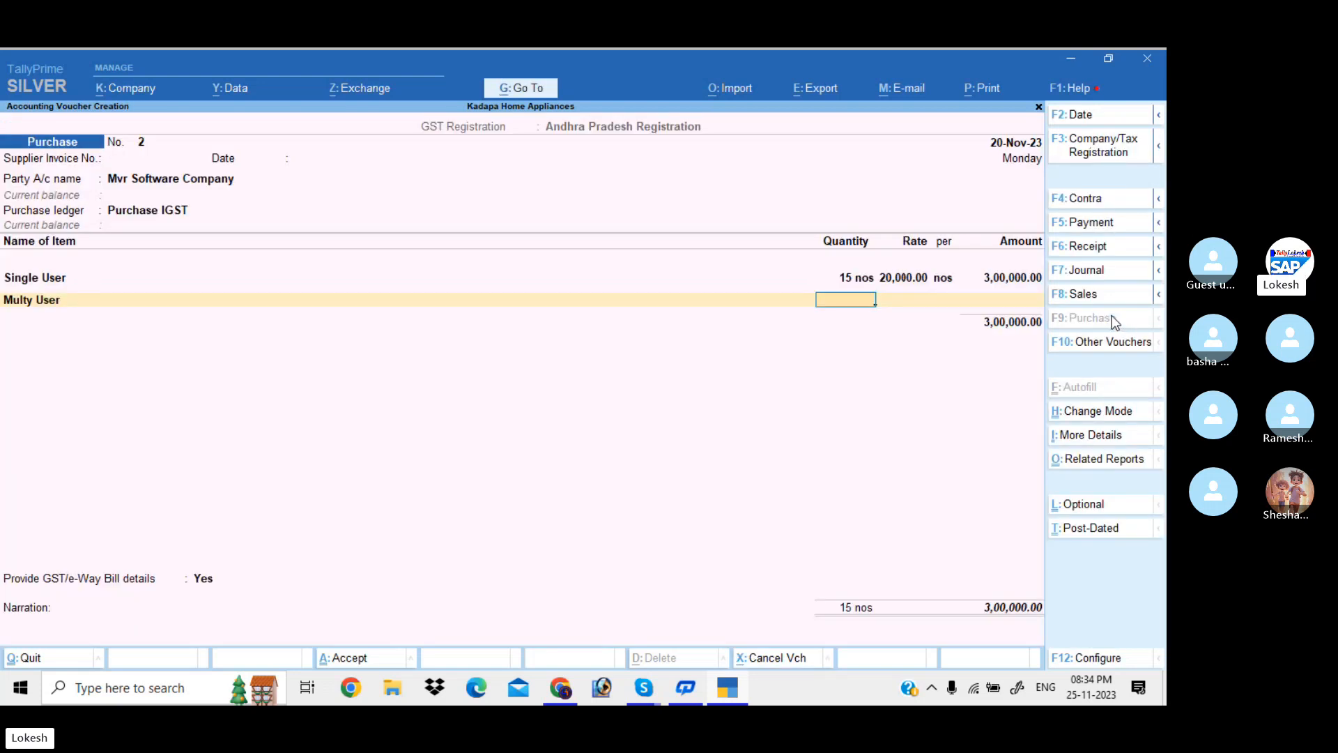
pyautogui.write('10')
pyautogui.press('Return')
pyautogui.write('60000')
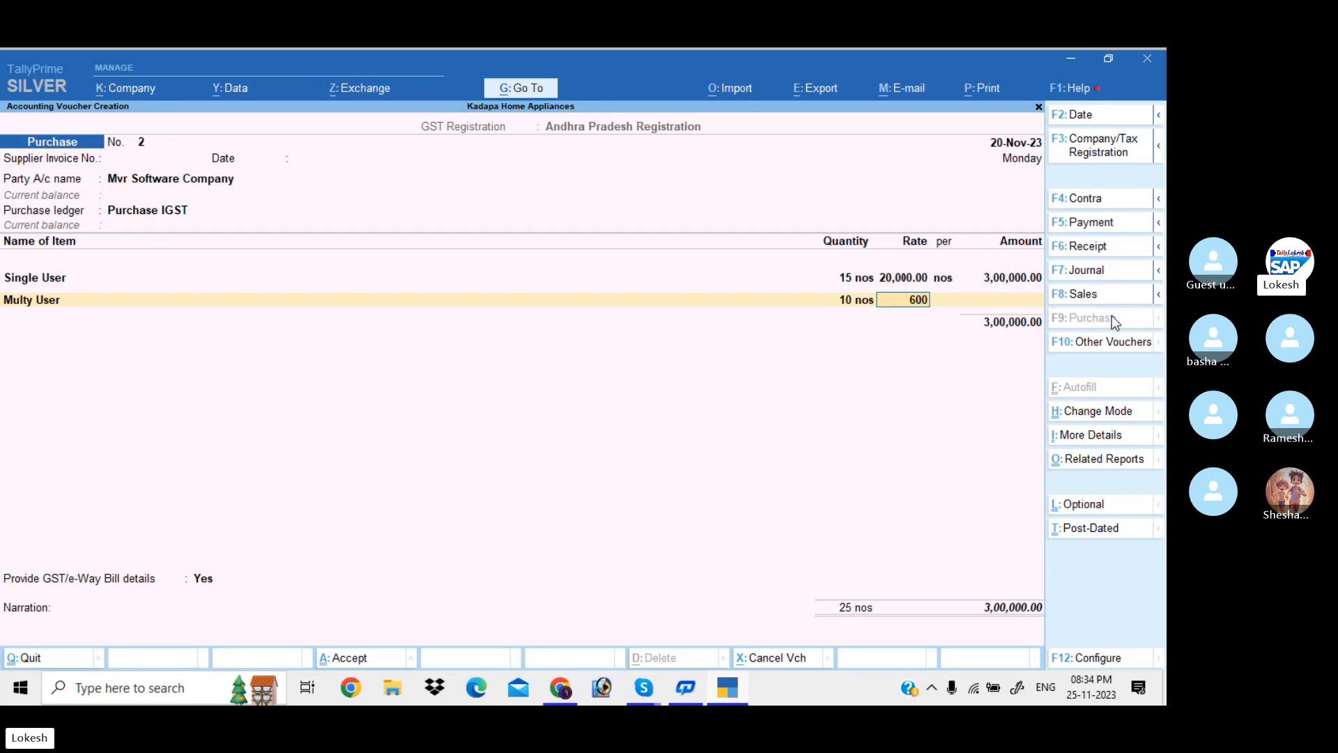
pyautogui.press('Return')
pyautogui.press('Return')
pyautogui.press('Return')
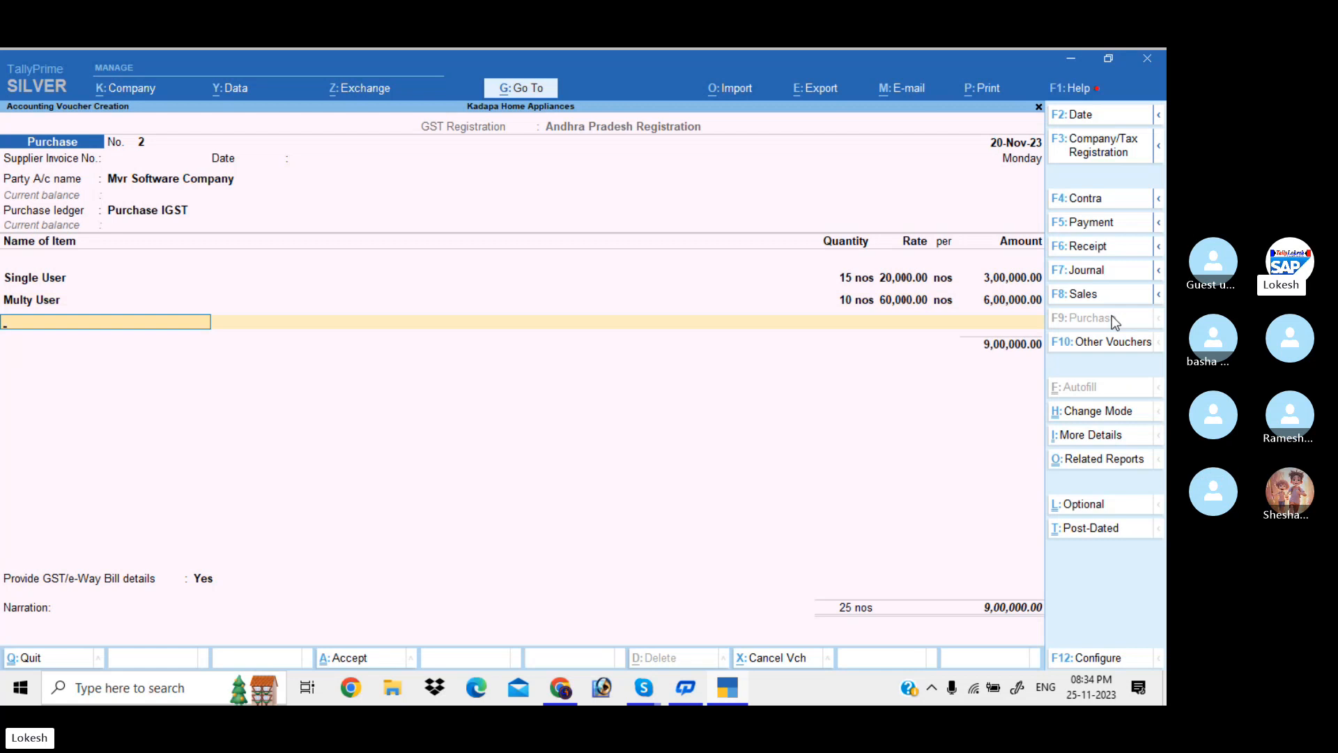
# Close the item lines and create a Discount Received ledger under Indirect Incomes with default settings
pyautogui.press('Return')
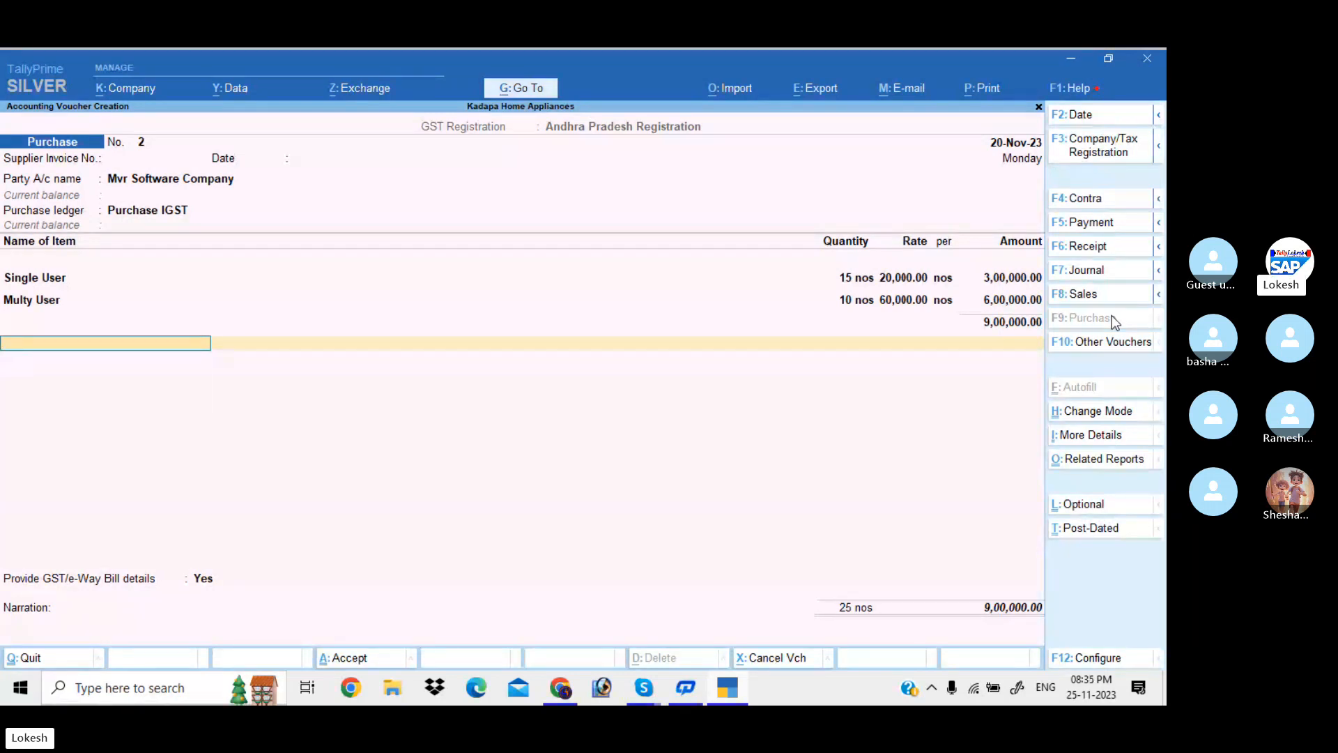
pyautogui.press('Return')
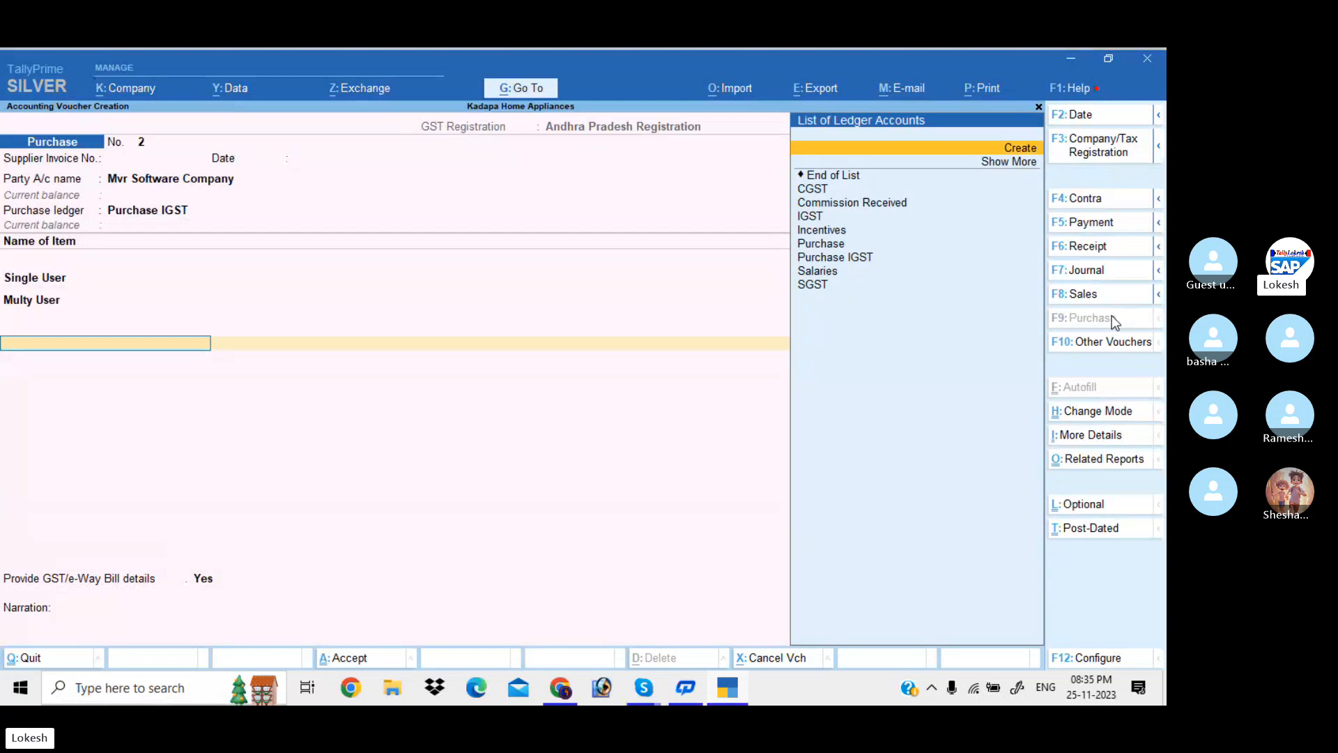
pyautogui.press('Return')
pyautogui.write('Discount Ar')
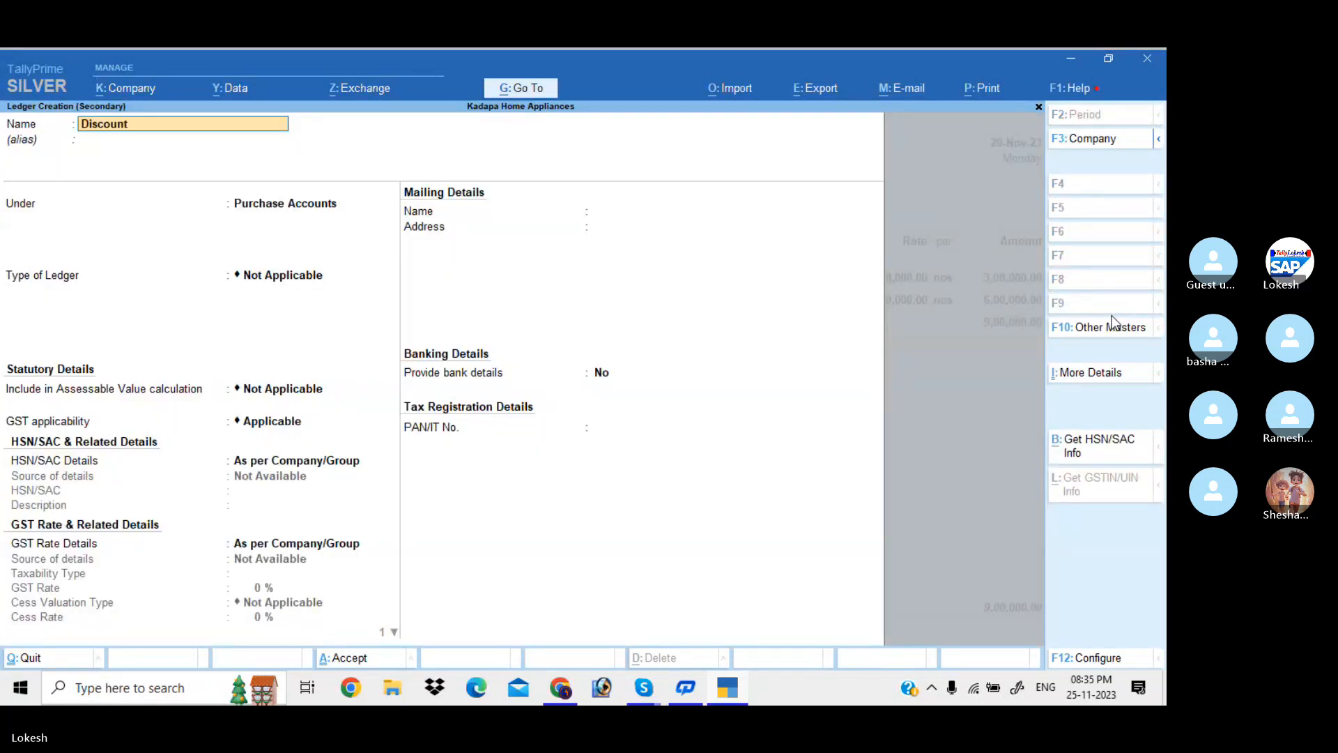
pyautogui.press('BackSpace')
pyautogui.press('BackSpace')
pyautogui.write('Rece')
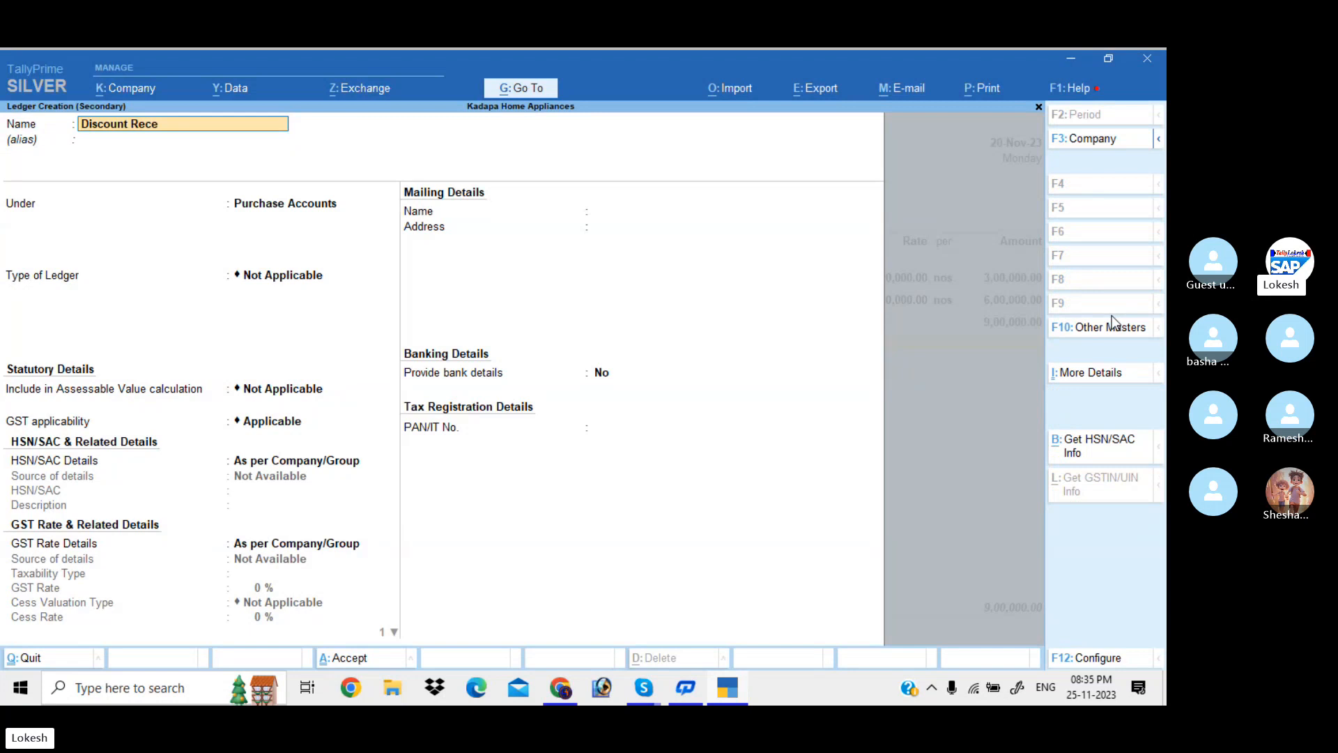
pyautogui.write('ived')
pyautogui.press('Return')
pyautogui.write('Ind')
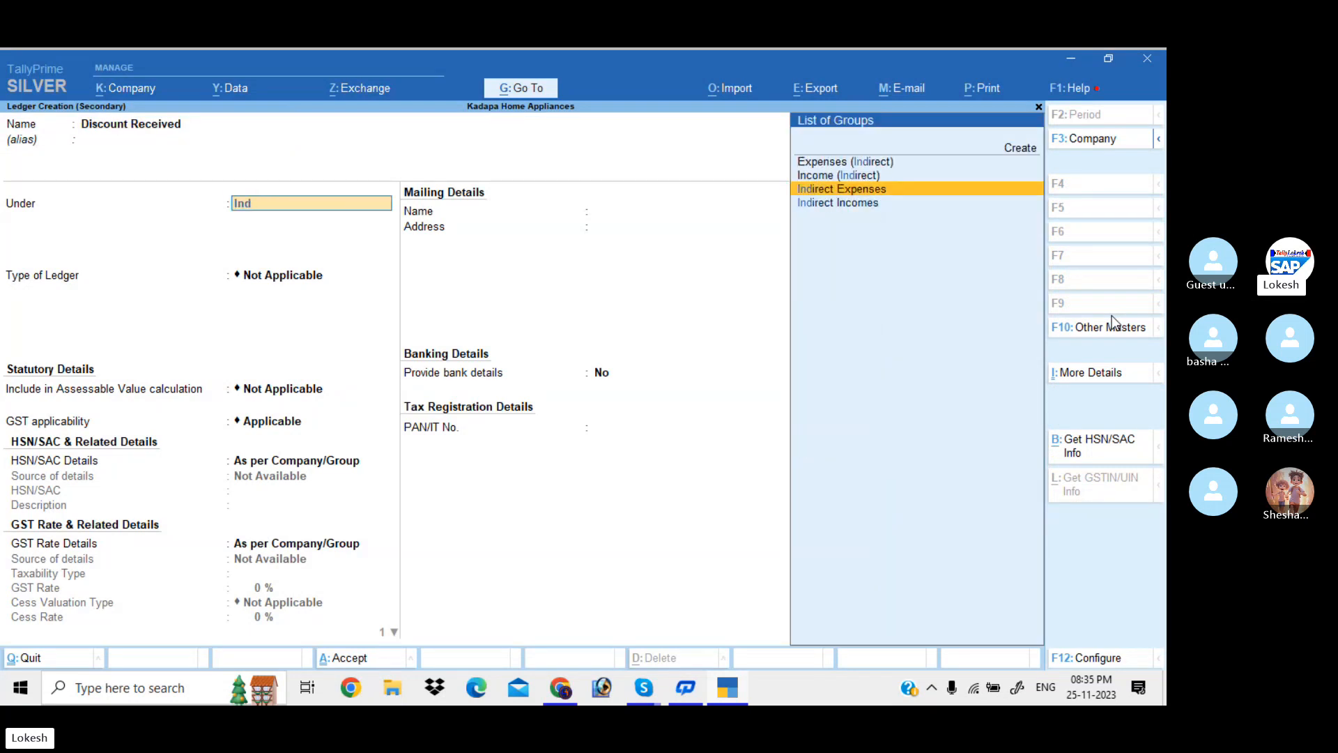
pyautogui.press('Down')
pyautogui.press('Return')
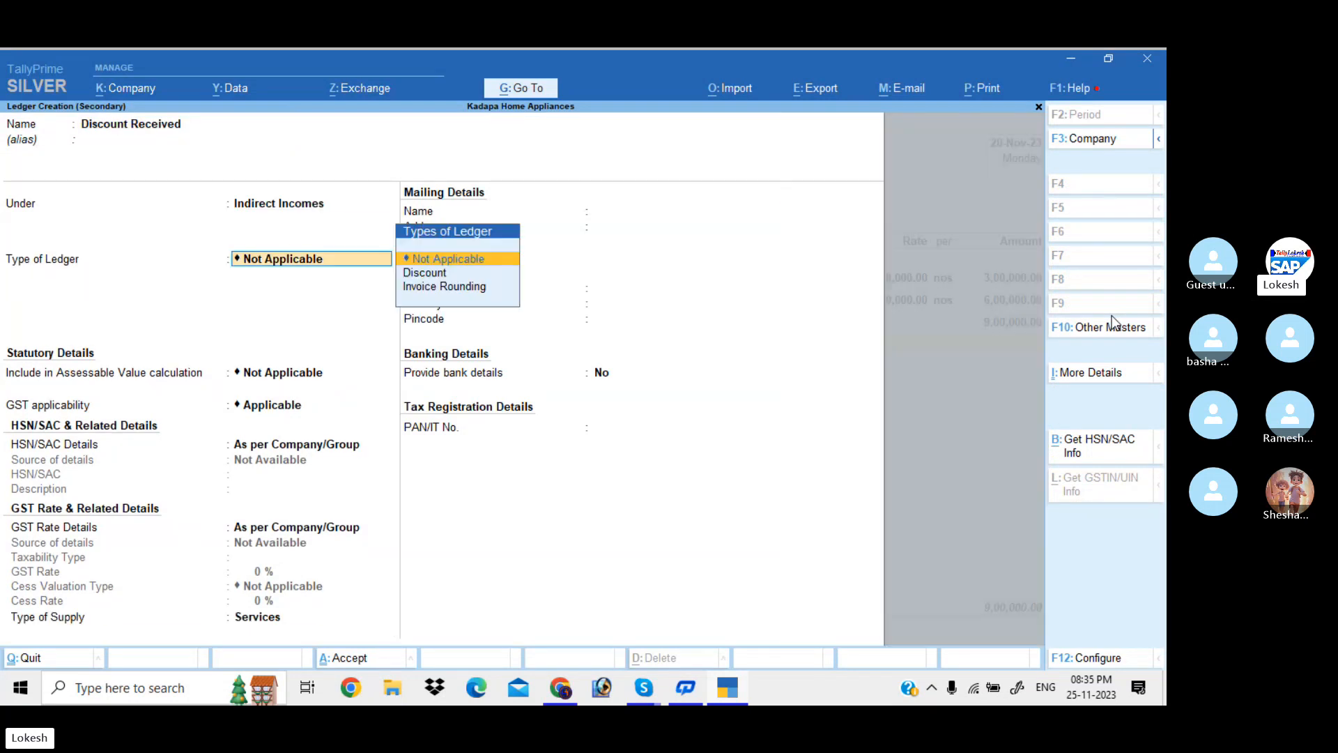
pyautogui.press('Return')
pyautogui.press('Return')
pyautogui.press('Return')
pyautogui.press('Return')
pyautogui.press('Return')
pyautogui.press('Return')
pyautogui.press('Return')
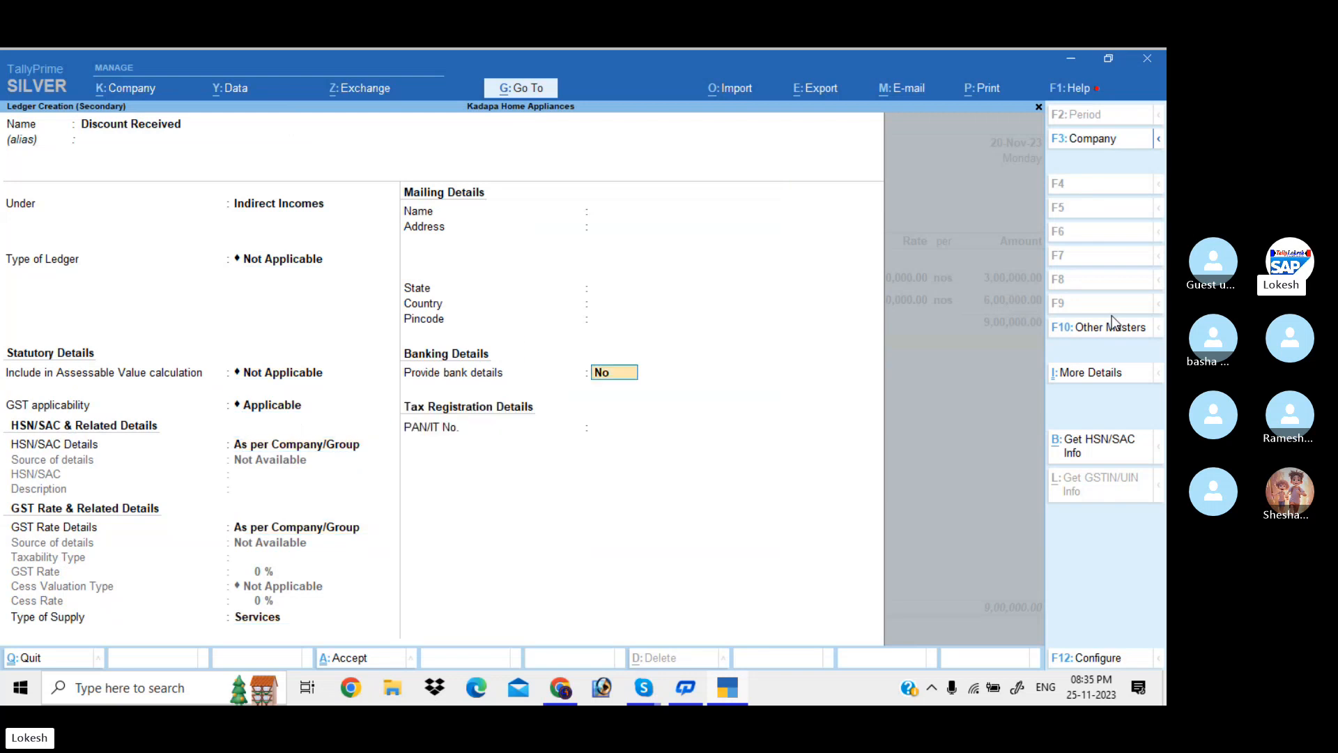
pyautogui.press('Return')
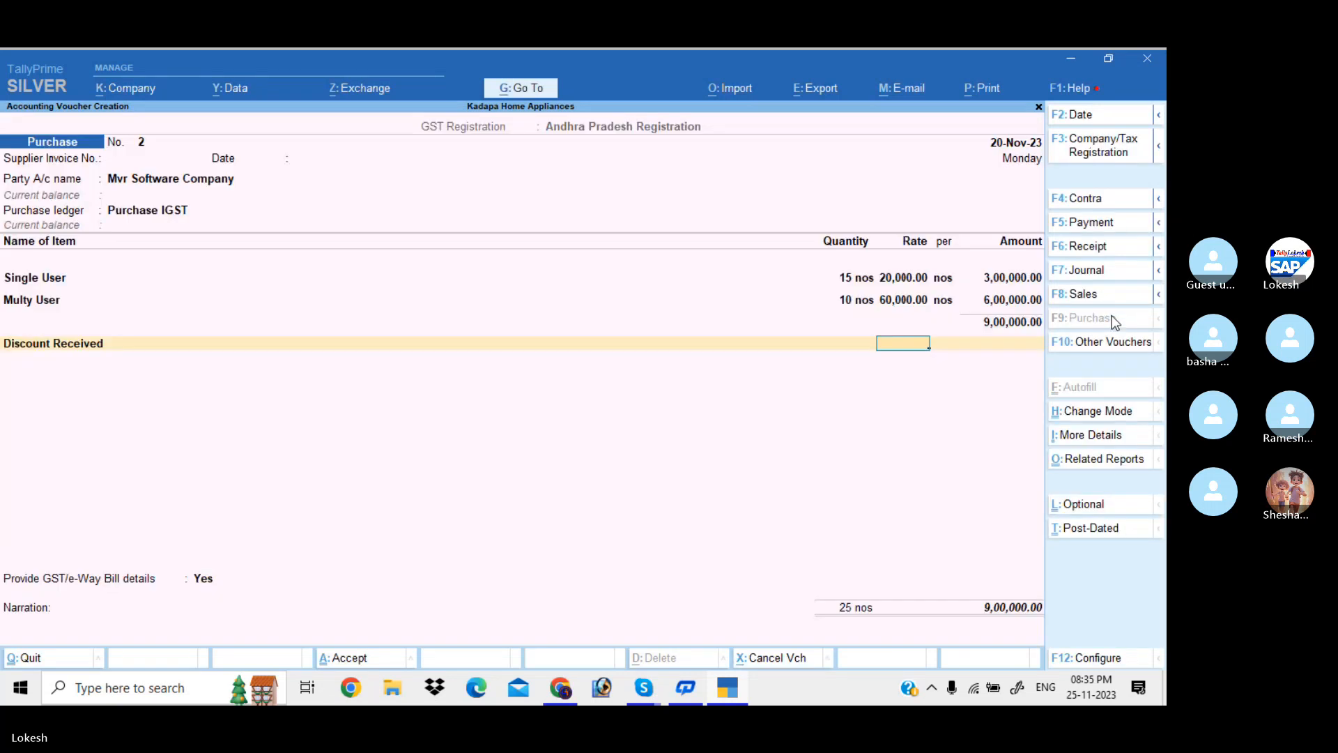
# Enter a (-)10,000 amount on the Discount Received line
pyautogui.write('-')
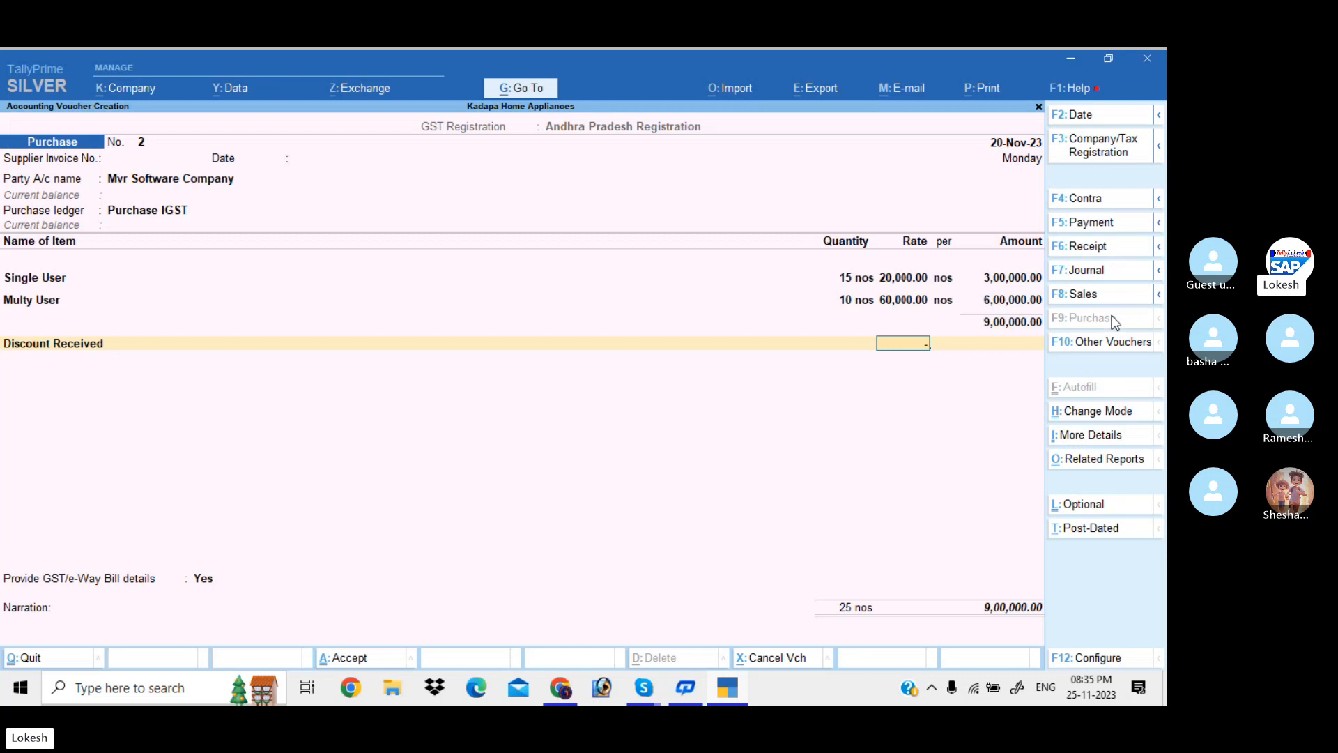
pyautogui.write('5')
pyautogui.press('Return')
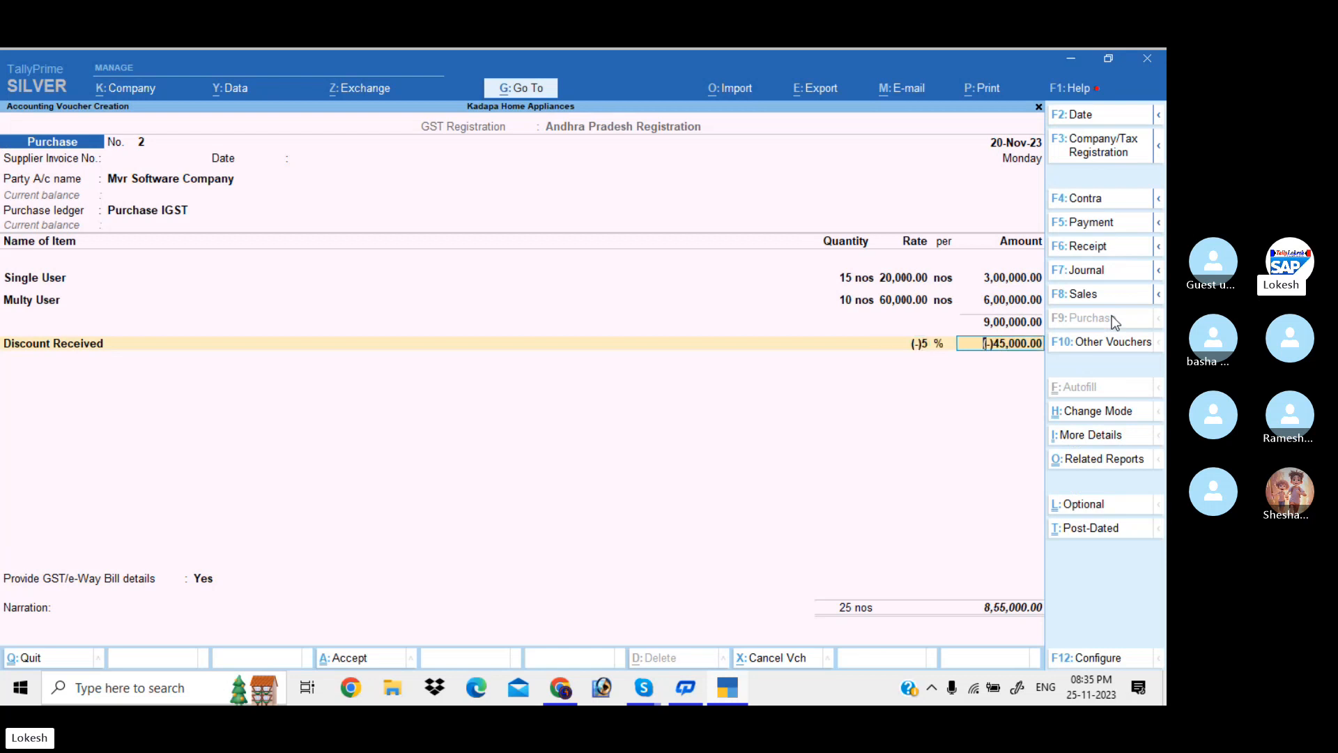
pyautogui.press('BackSpace')
pyautogui.press('BackSpace')
pyautogui.press('Return')
pyautogui.write('-10000')
pyautogui.press('Return')
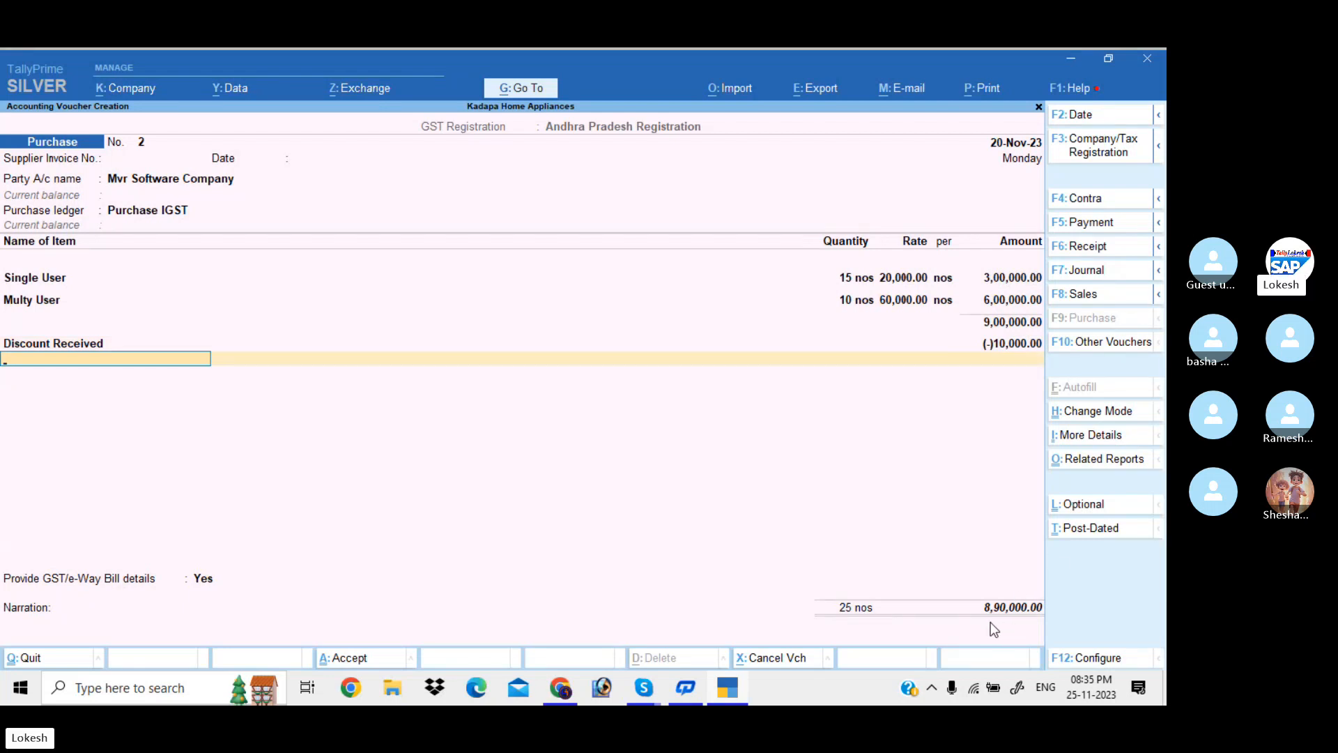
# Add IGST at the computed 1,62,000 and save the purchase voucher at 10,52,000
pyautogui.write('I')
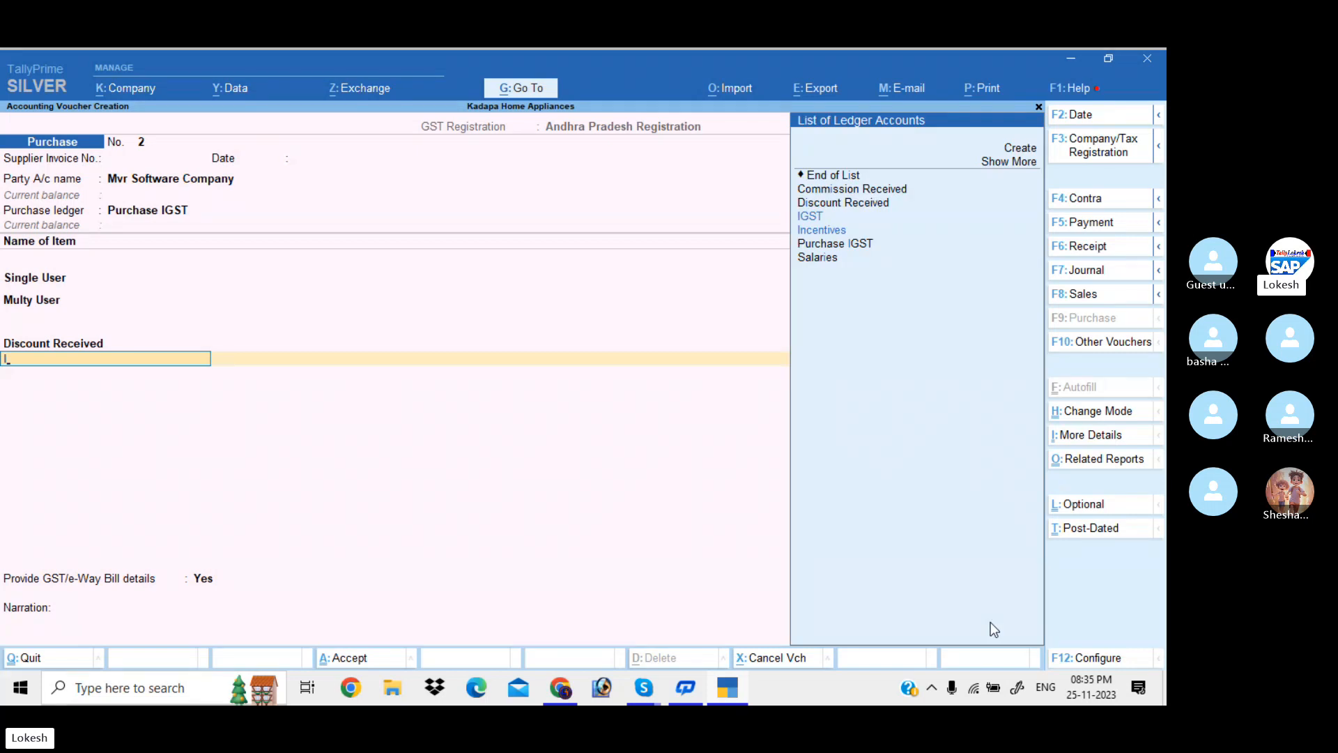
pyautogui.write('GST')
pyautogui.press('Return')
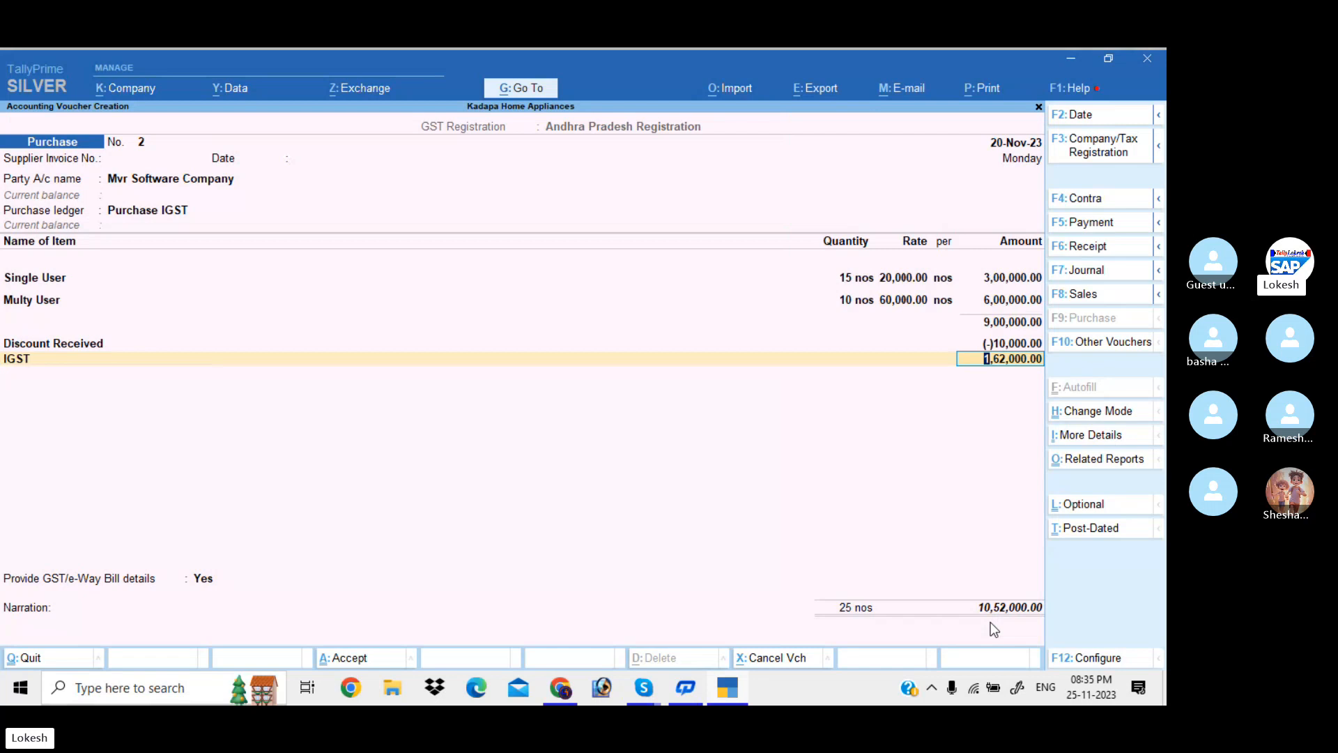
pyautogui.press('Return')
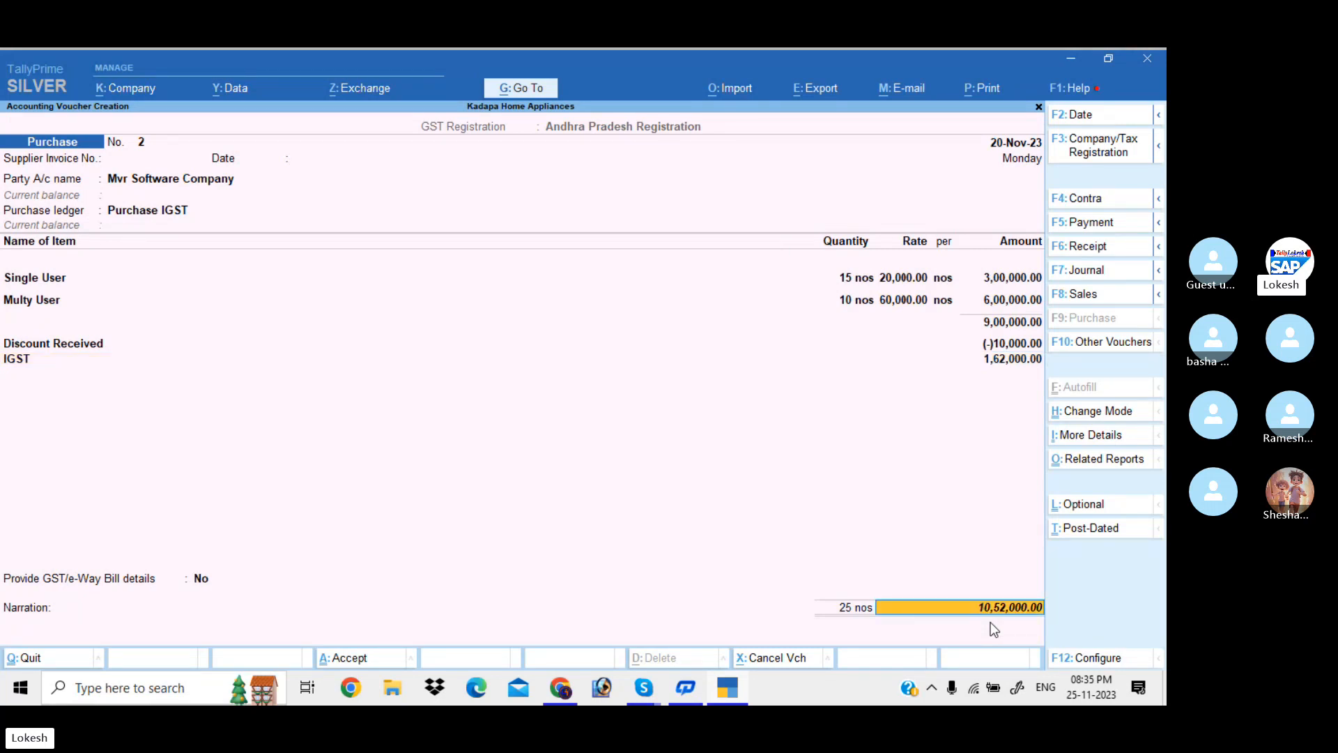
pyautogui.press('Return')
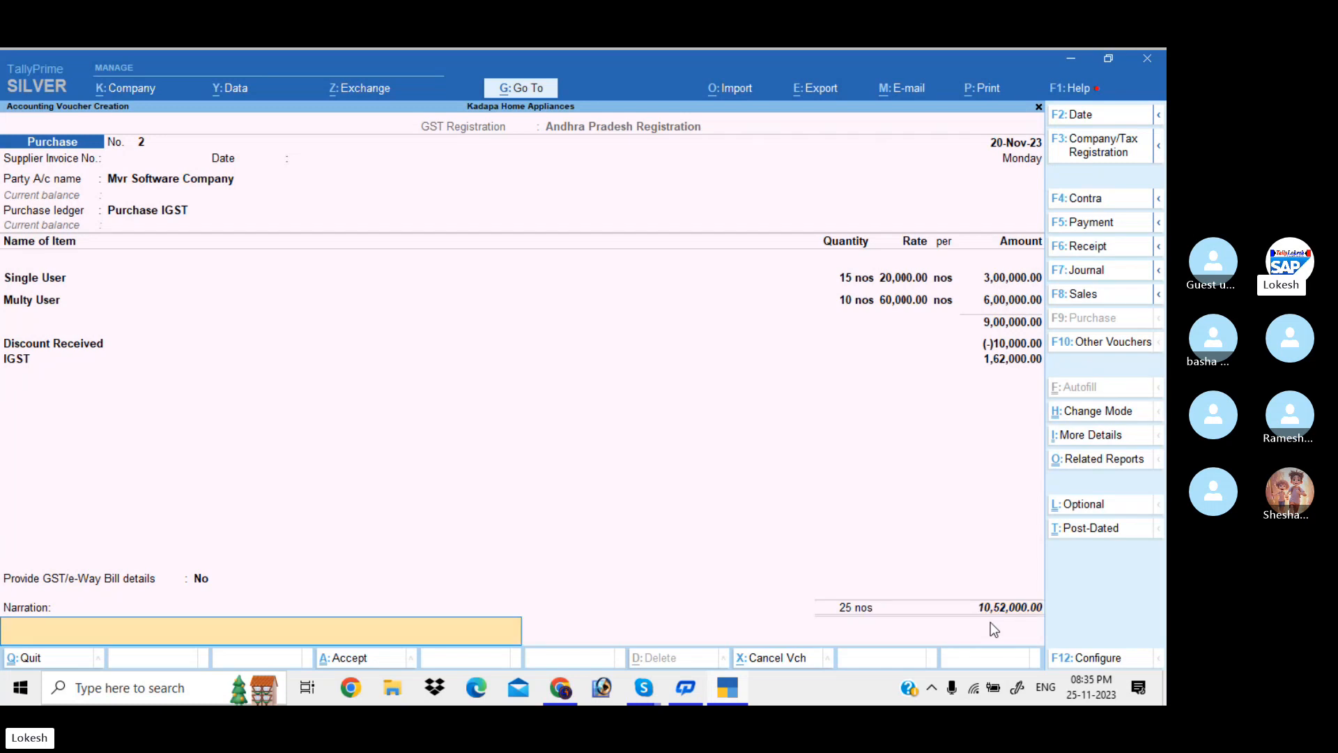
pyautogui.press('Return')
pyautogui.press('Return')
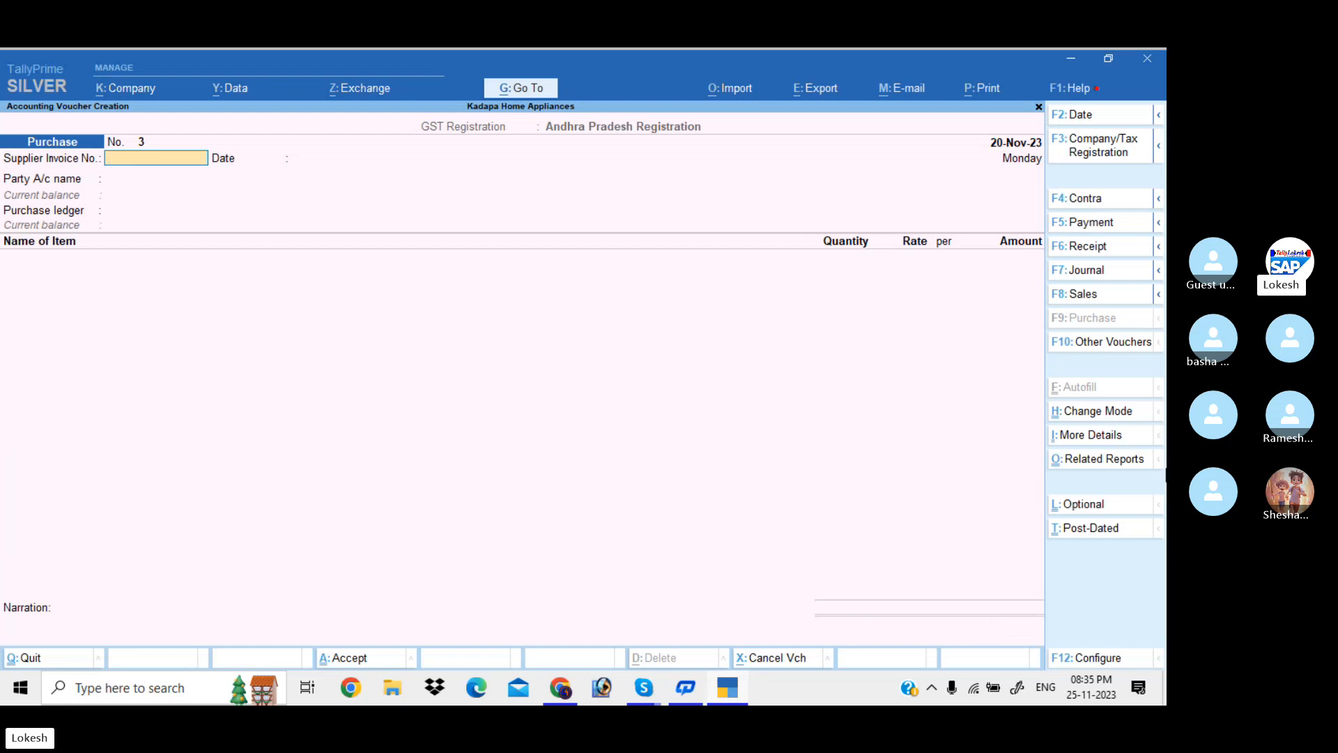
pyautogui.click(1092, 298)
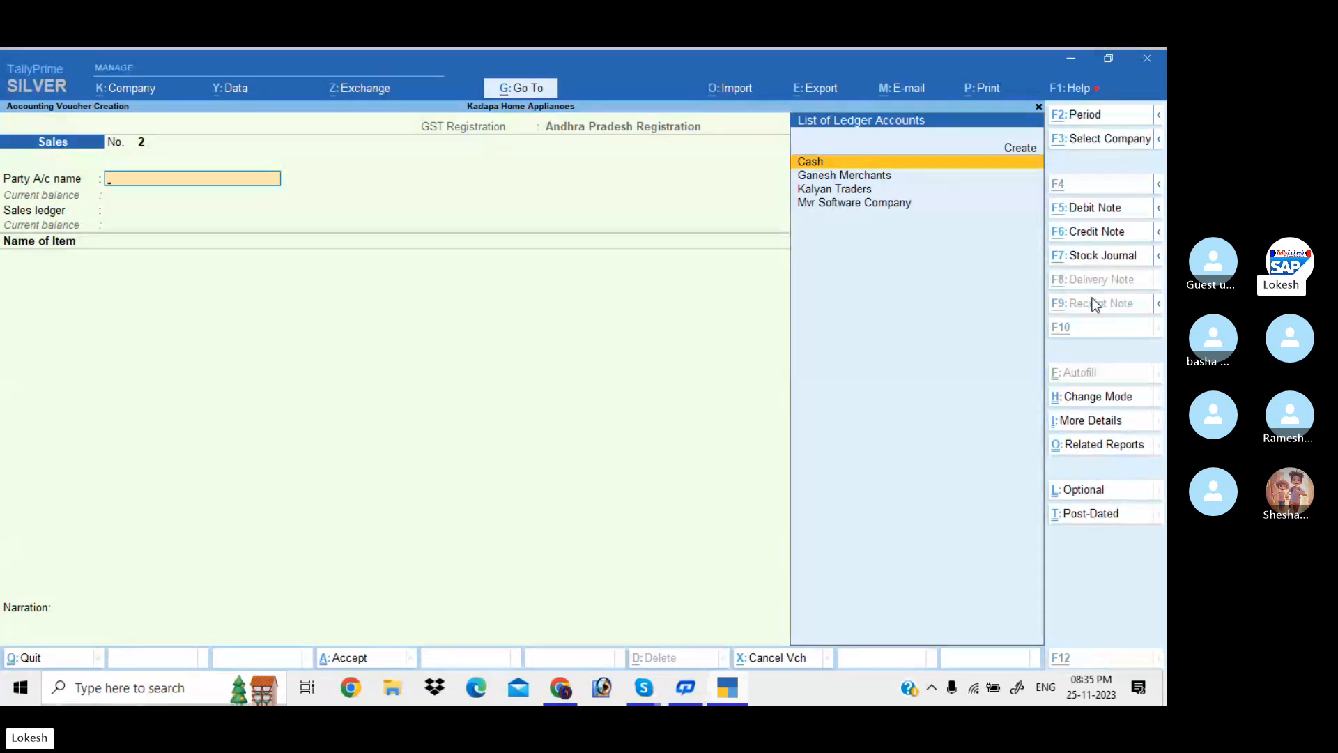
# Create party ledger Krish Merchants under Sundry Debtors, state Karnataka, GSTIN starting 29
pyautogui.hotkey('alt', 'c')
pyautogui.write('Krish')
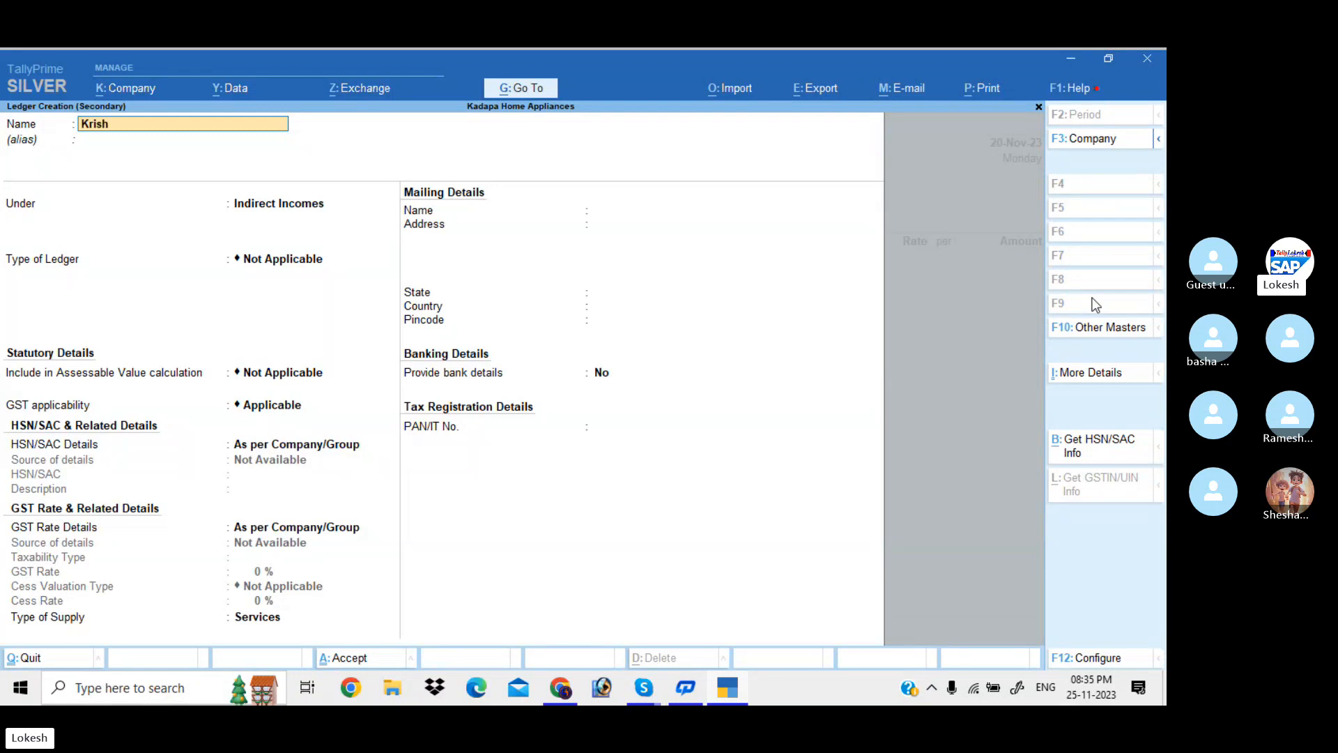
pyautogui.write(' Merchants')
pyautogui.press('Return')
pyautogui.press('Return')
pyautogui.write('Sun')
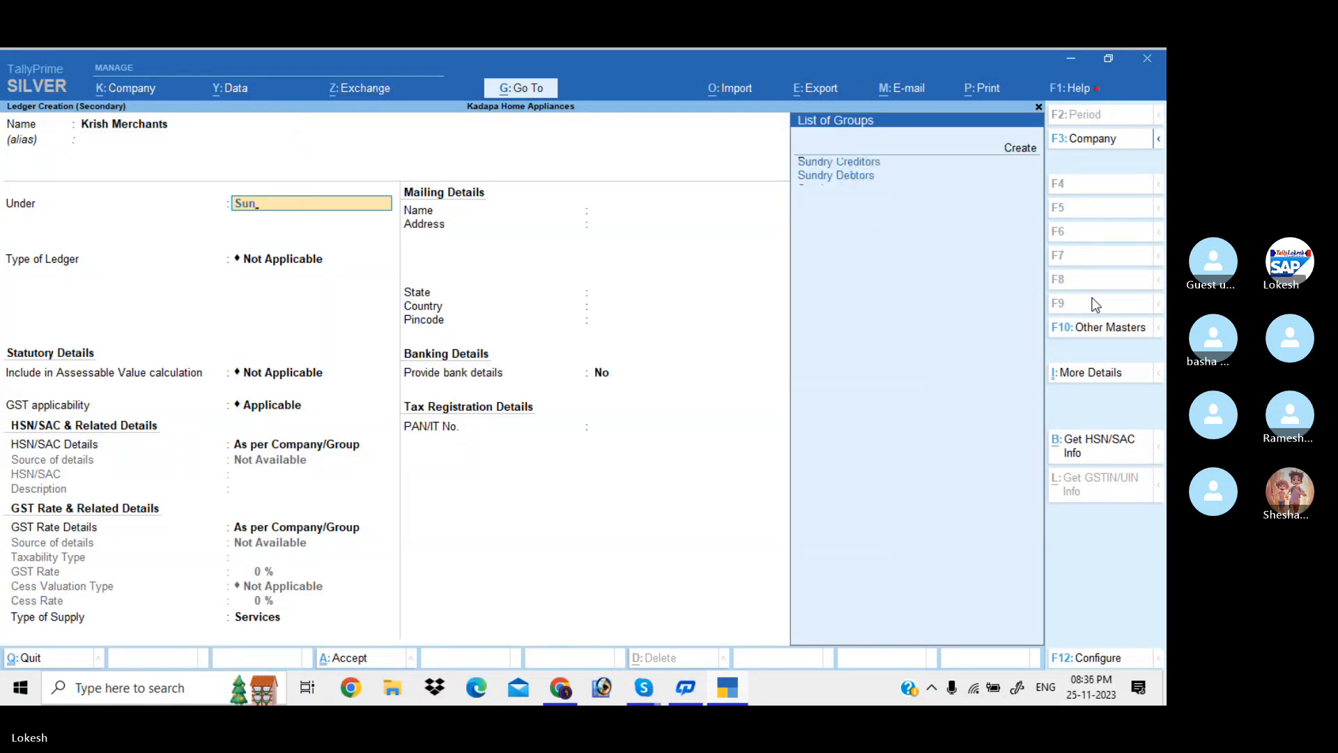
pyautogui.press('Down')
pyautogui.press('Return')
pyautogui.press('Return')
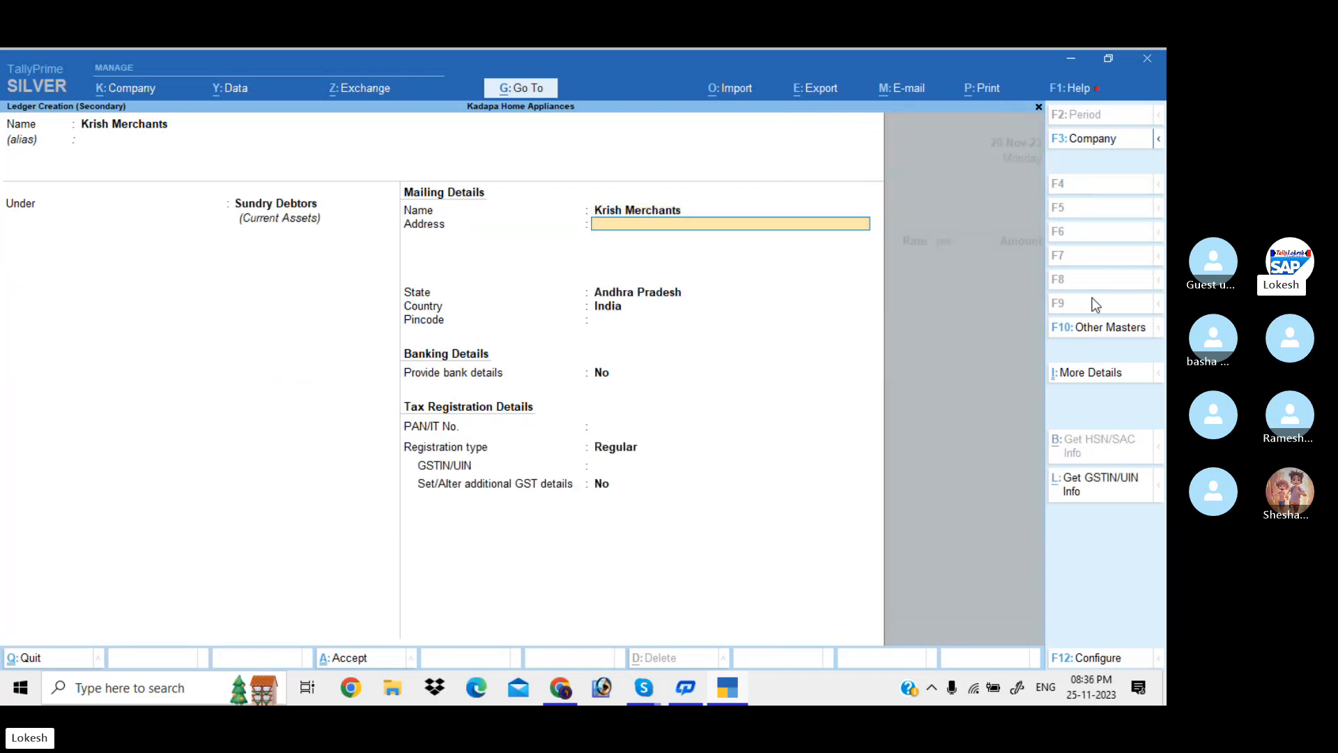
pyautogui.press('Return')
pyautogui.write('Ka')
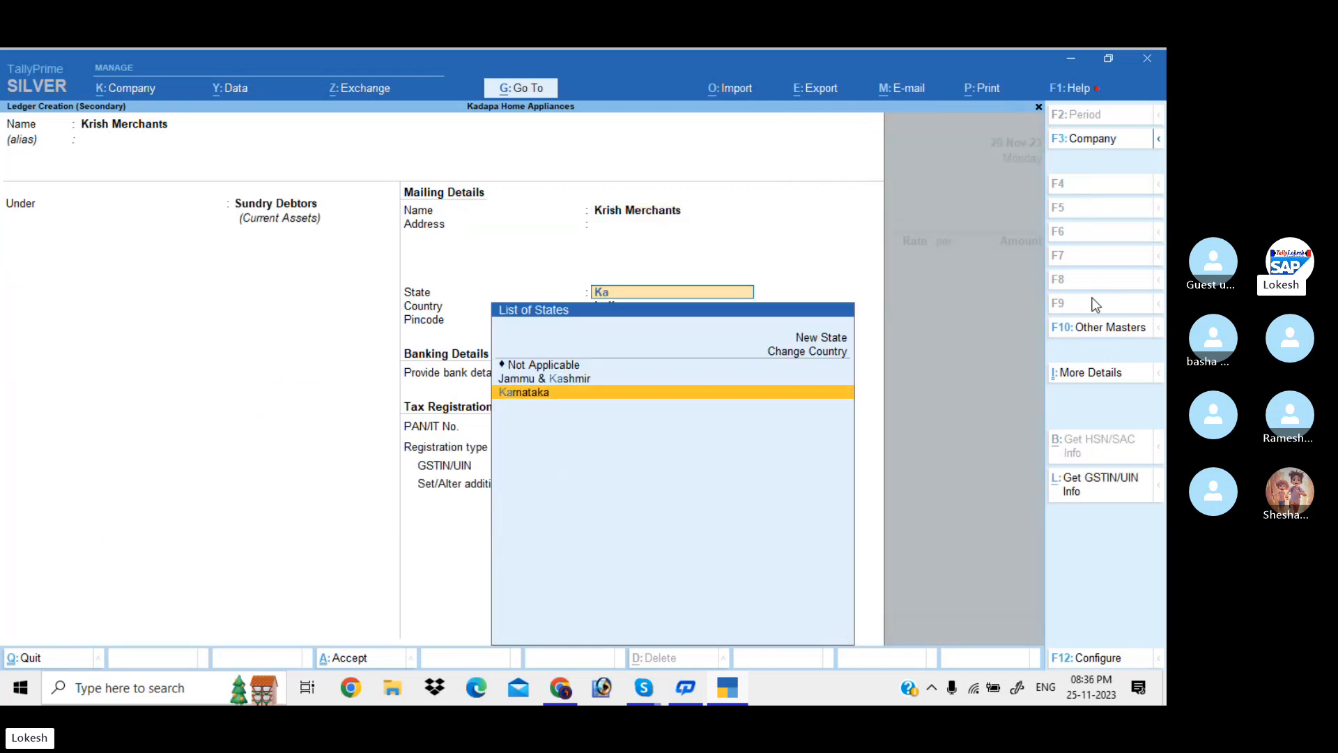
pyautogui.press('Return')
pyautogui.press('Return')
pyautogui.press('Return')
pyautogui.press('Return')
pyautogui.press('Return')
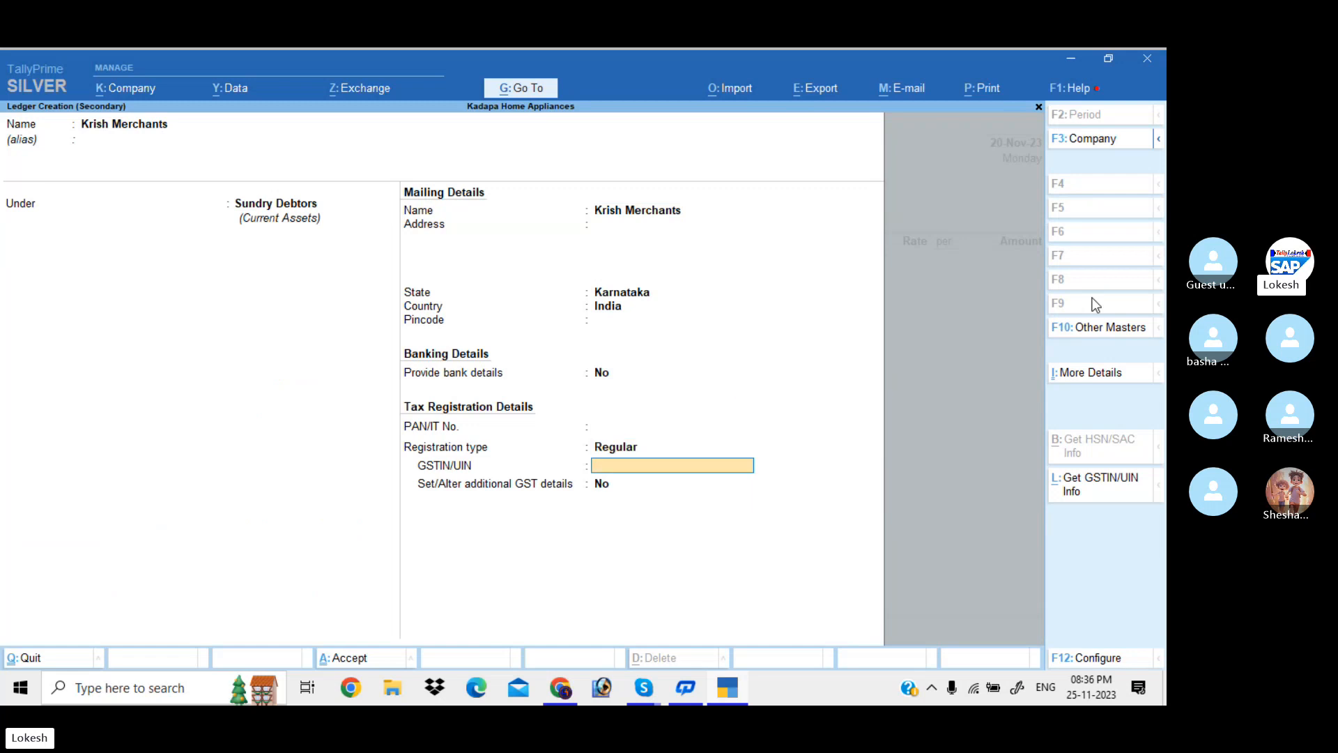
pyautogui.write('29')
pyautogui.press('Return')
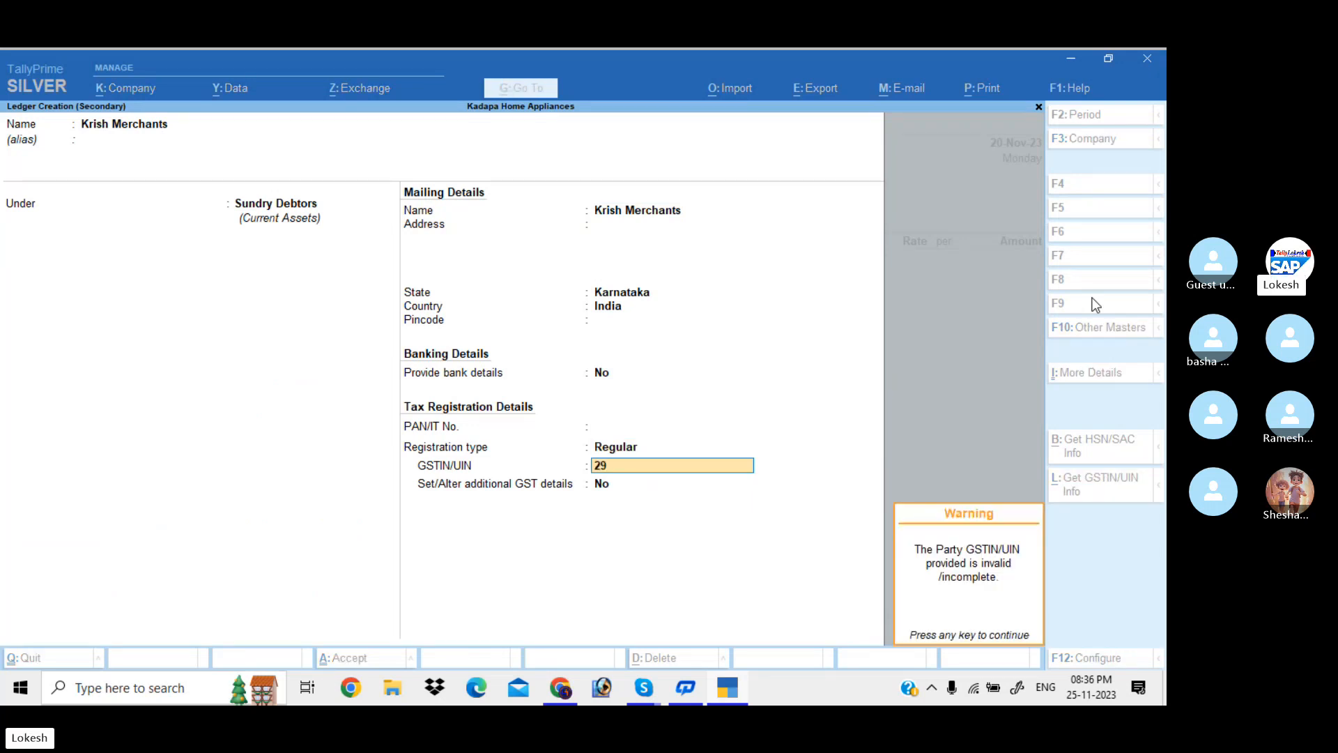
pyautogui.press('Return')
pyautogui.press('Return')
pyautogui.press('Return')
pyautogui.press('Return')
pyautogui.press('Return')
pyautogui.press('Return')
pyautogui.press('Return')
pyautogui.press('Return')
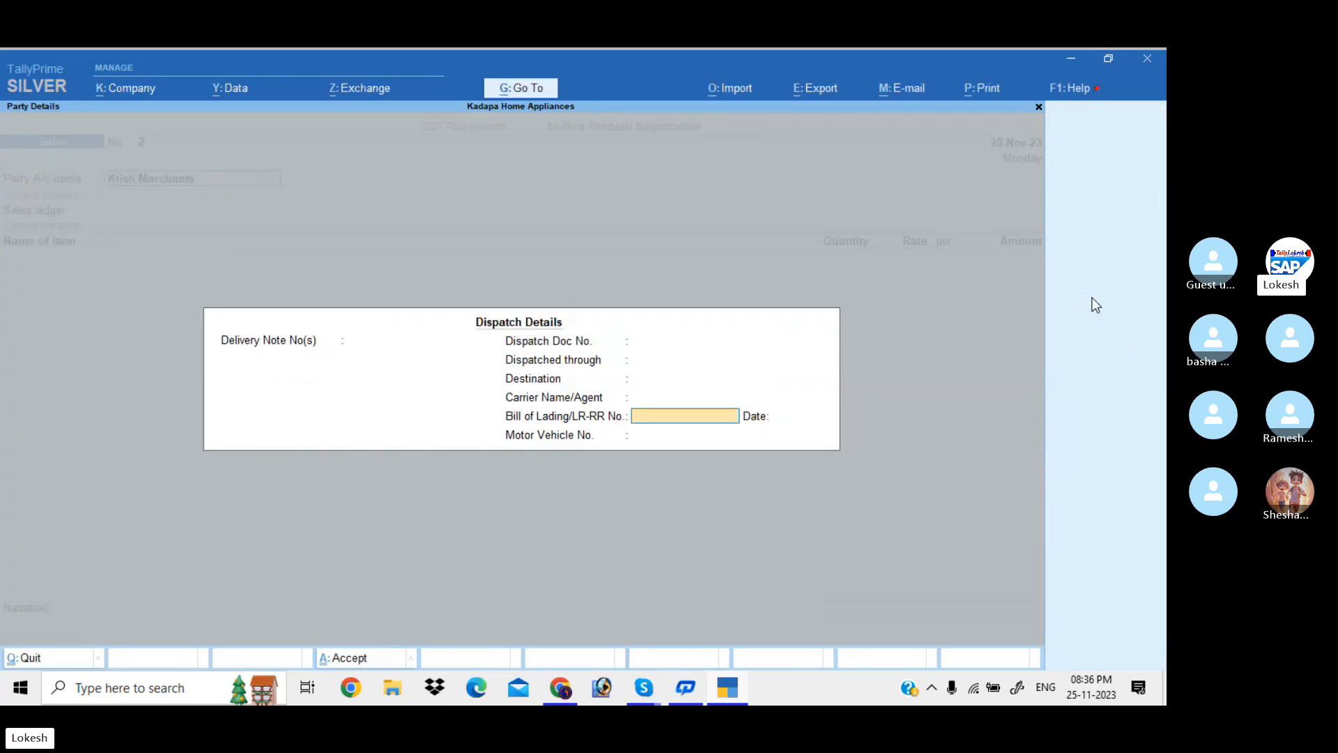
pyautogui.press('Return')
pyautogui.press('Return')
pyautogui.press('Return')
pyautogui.press('Return')
pyautogui.press('Return')
pyautogui.press('Return')
pyautogui.press('Return')
pyautogui.press('Return')
pyautogui.press('Return')
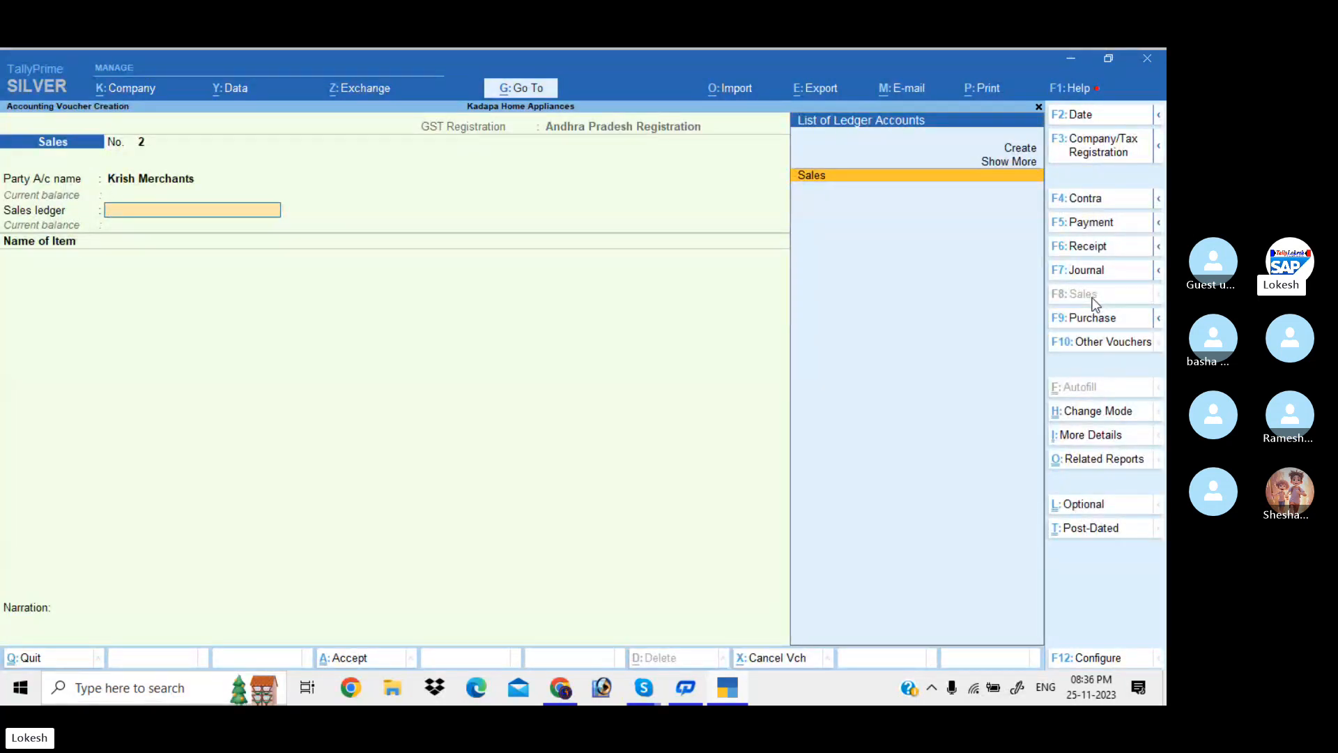
# Create ledger 'Sales IGST' under Sales Accounts, GST supply type Goods, as voucher 2's sales ledger
pyautogui.press('Up')
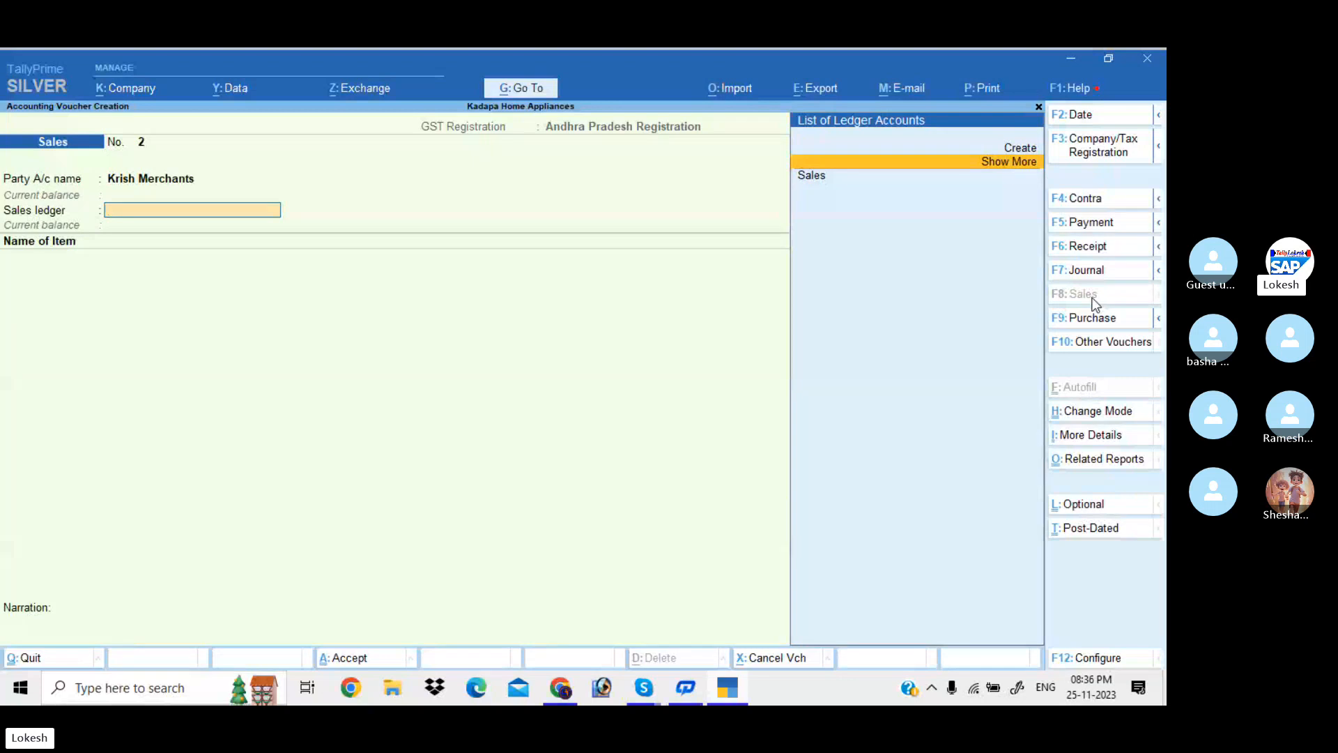
pyautogui.press('Up')
pyautogui.press('Return')
pyautogui.write('Sal')
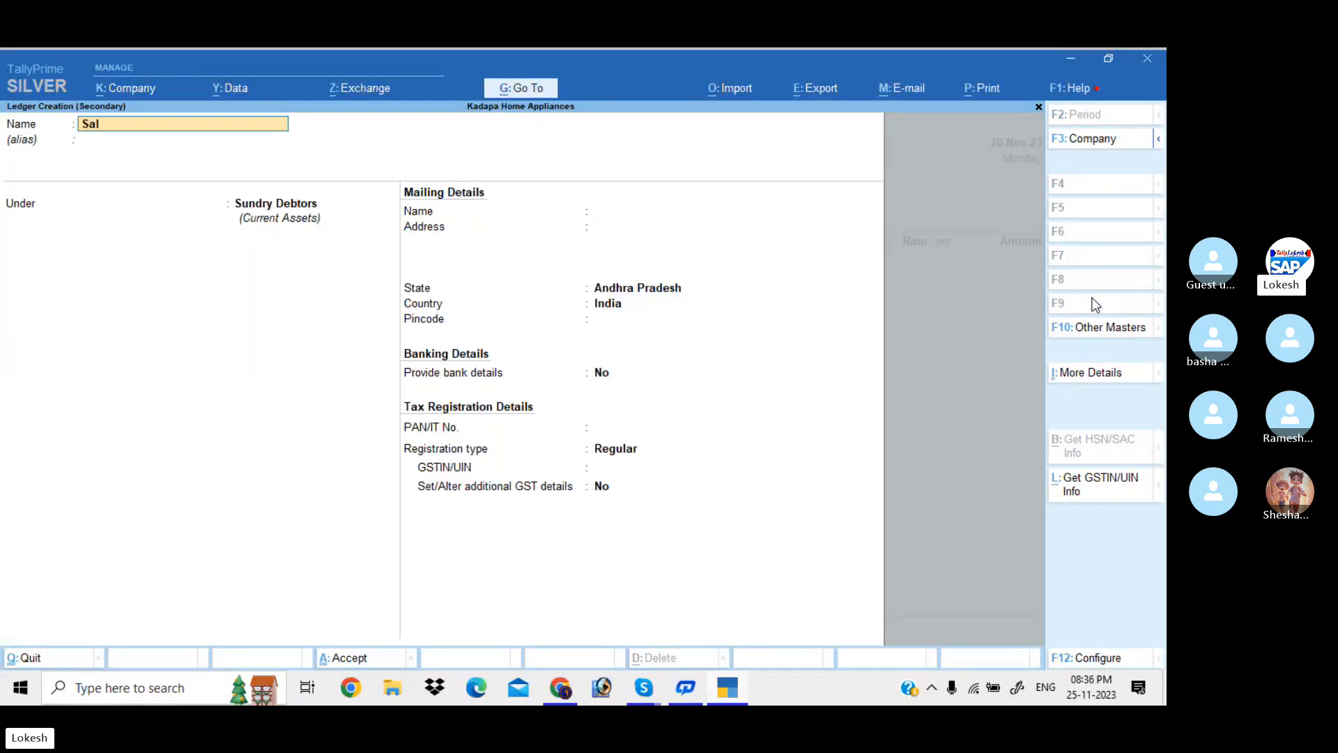
pyautogui.write('es IGST')
pyautogui.press('Return')
pyautogui.press('Return')
pyautogui.write('S')
pyautogui.press('Return')
pyautogui.press('Return')
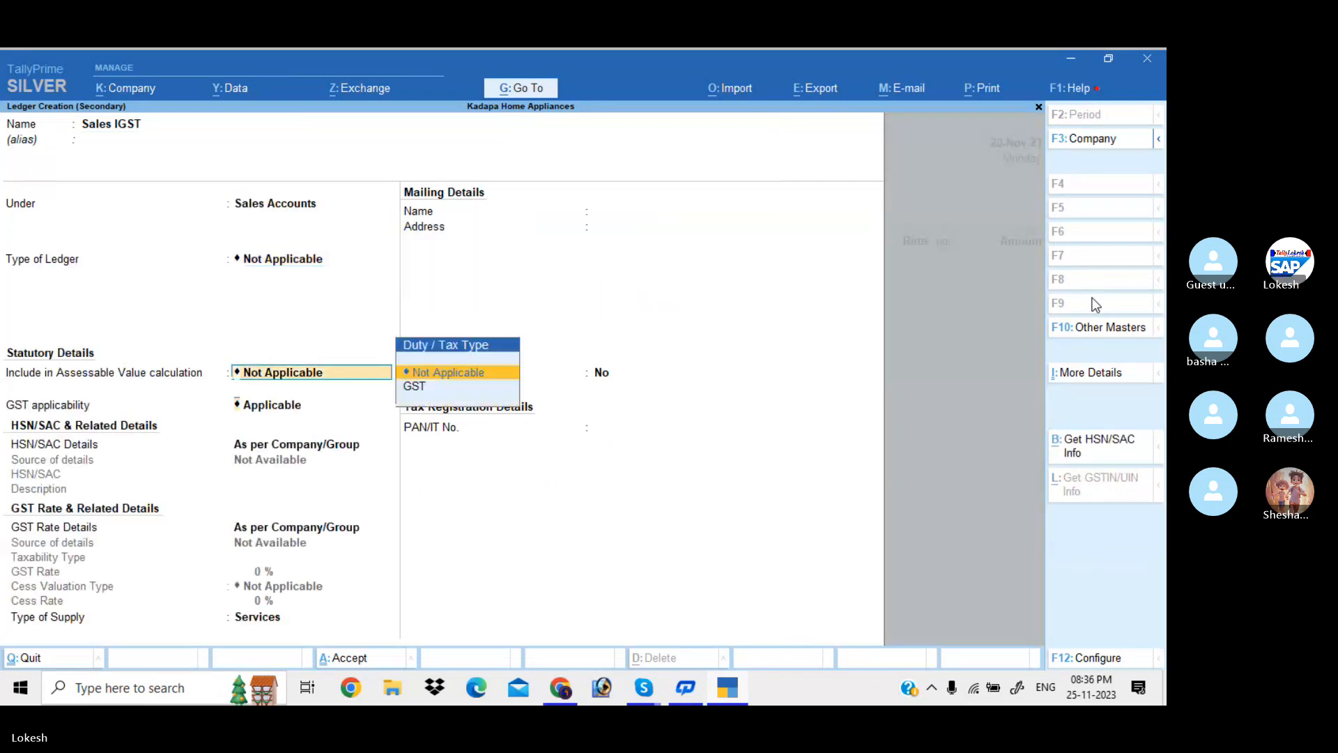
pyautogui.press('Return')
pyautogui.press('Return')
pyautogui.press('Return')
pyautogui.press('Return')
pyautogui.press('Up')
pyautogui.press('Return')
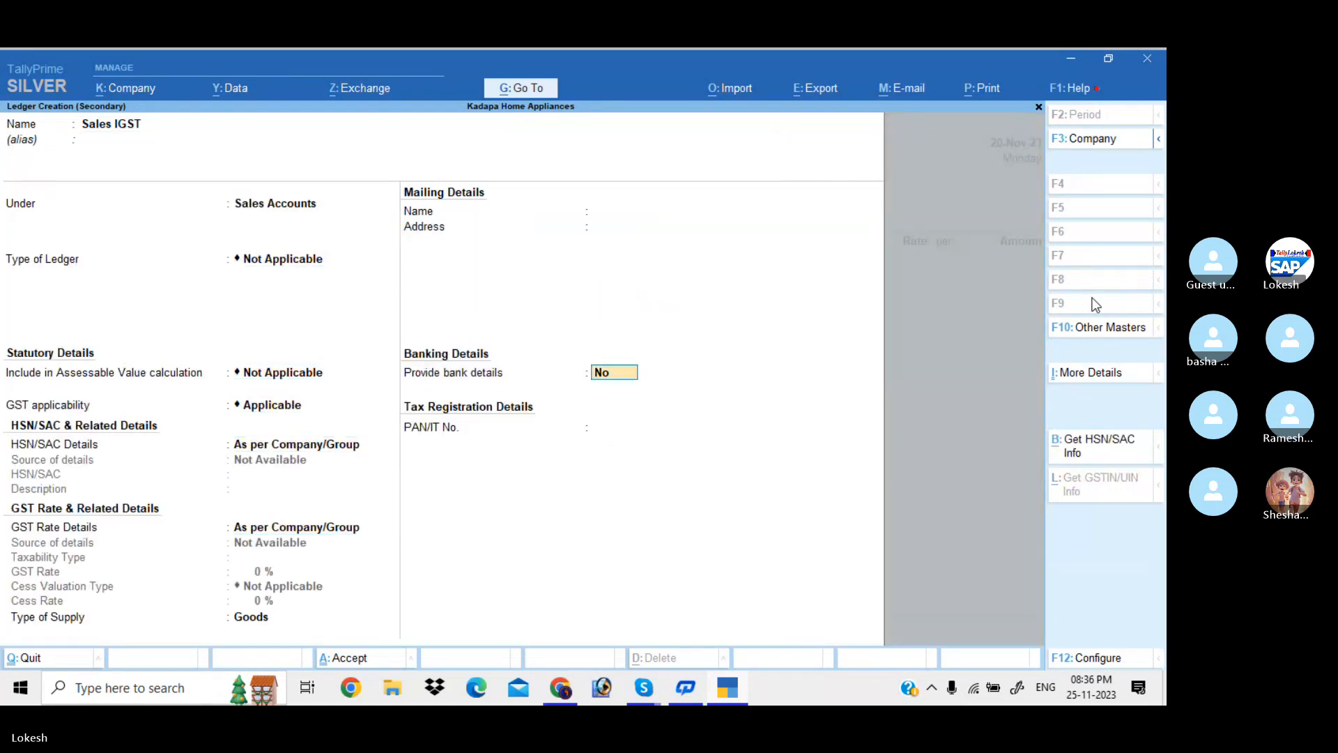
pyautogui.press('Return')
pyautogui.press('Return')
# Bill one Single User at 22,000 and one Multy User at 63,000
pyautogui.write('S')
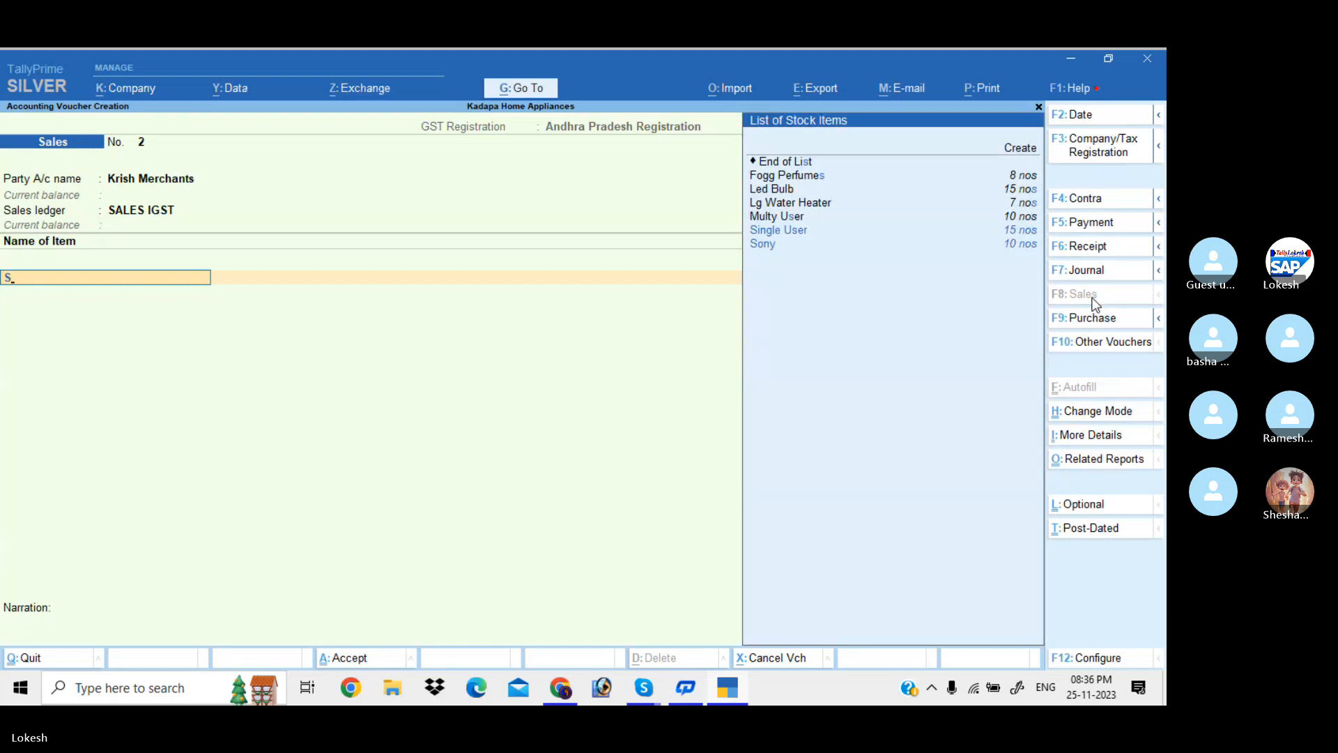
pyautogui.press('Up')
pyautogui.press('Return')
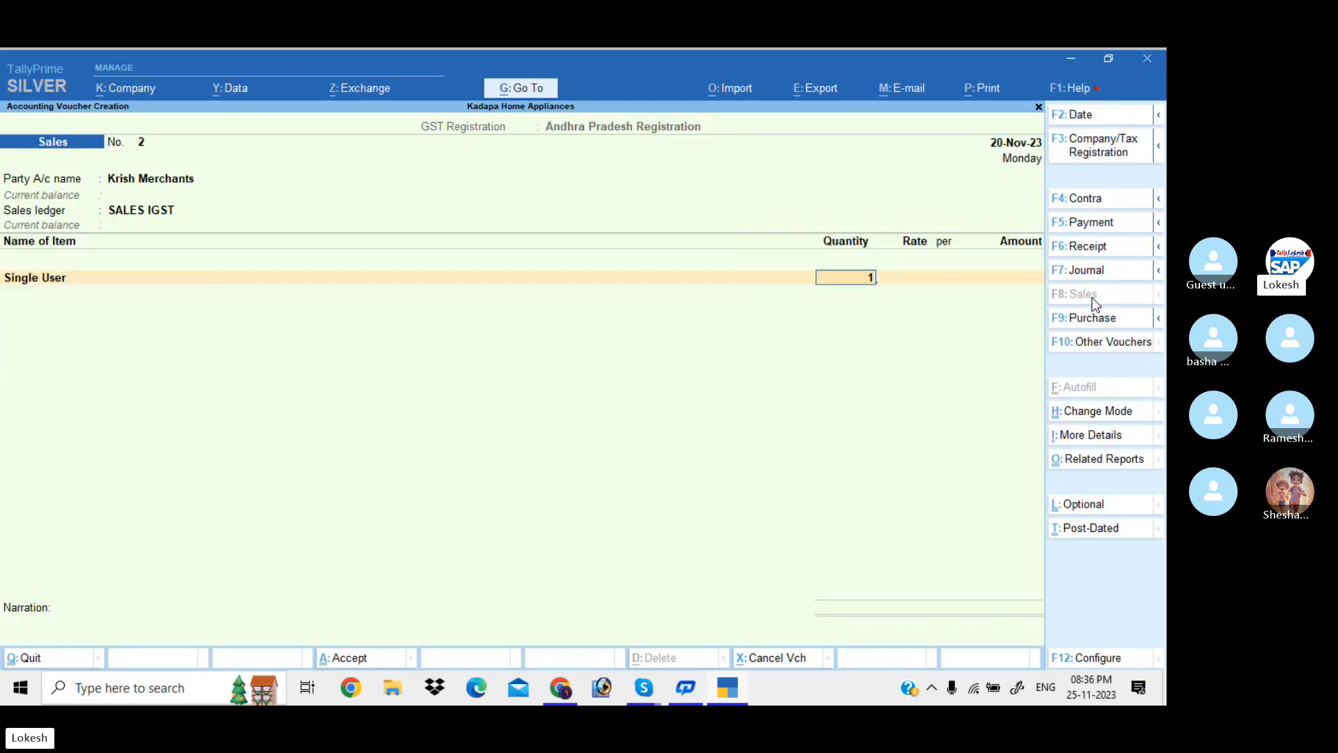
pyautogui.press('Return')
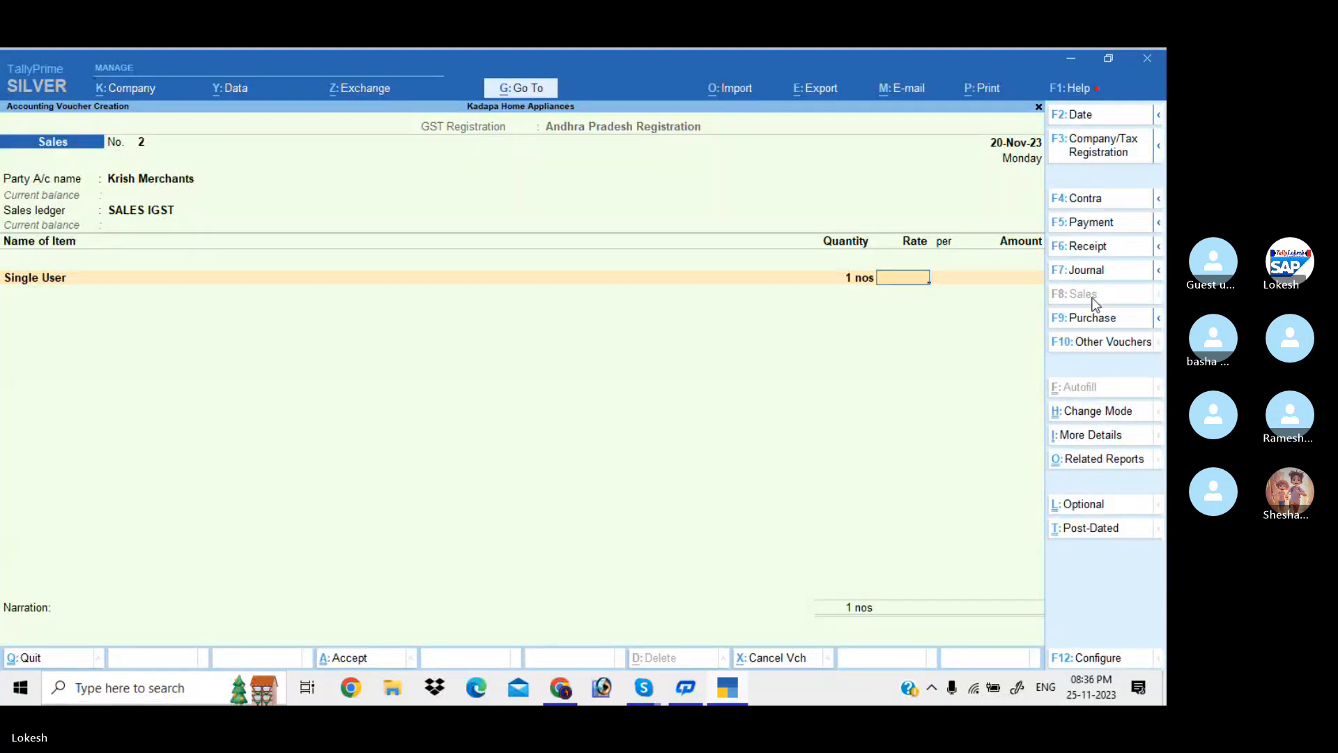
pyautogui.write('22,0')
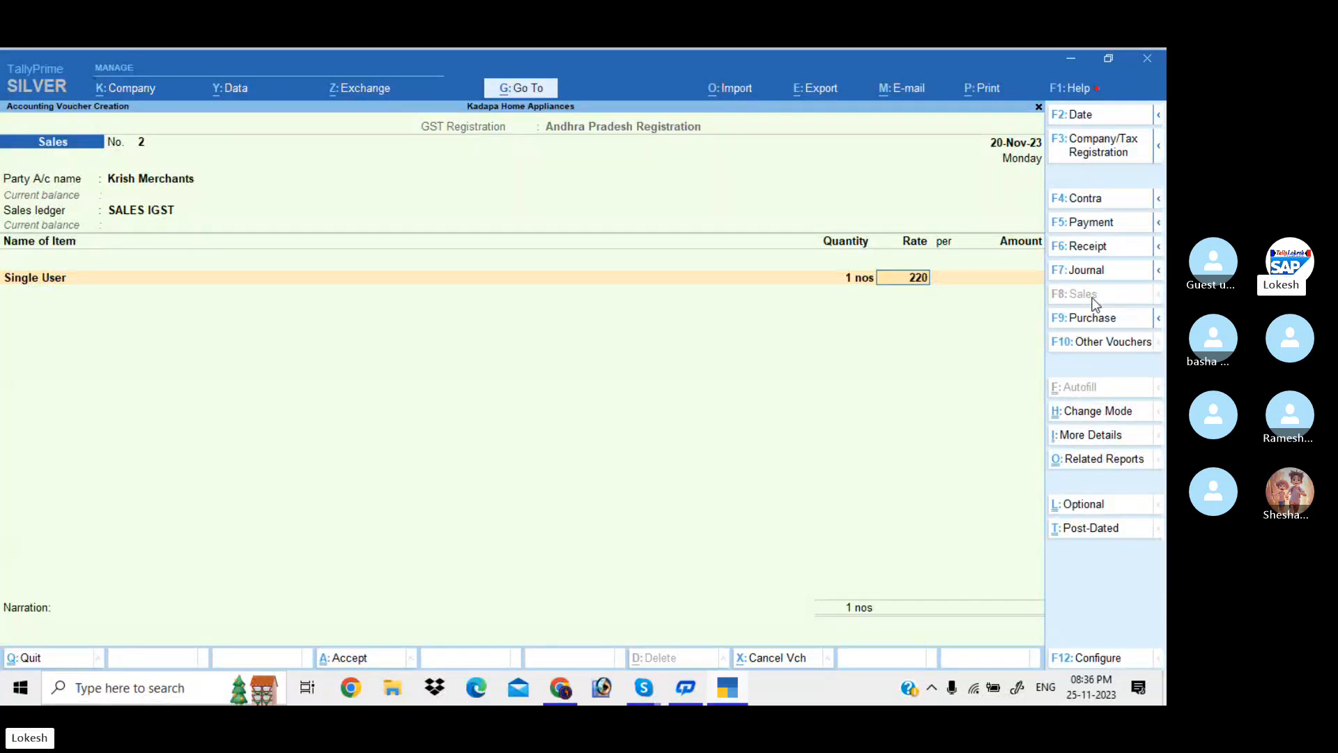
pyautogui.write('00')
pyautogui.press('Return')
pyautogui.press('Return')
pyautogui.press('Return')
pyautogui.write('m')
pyautogui.press('Return')
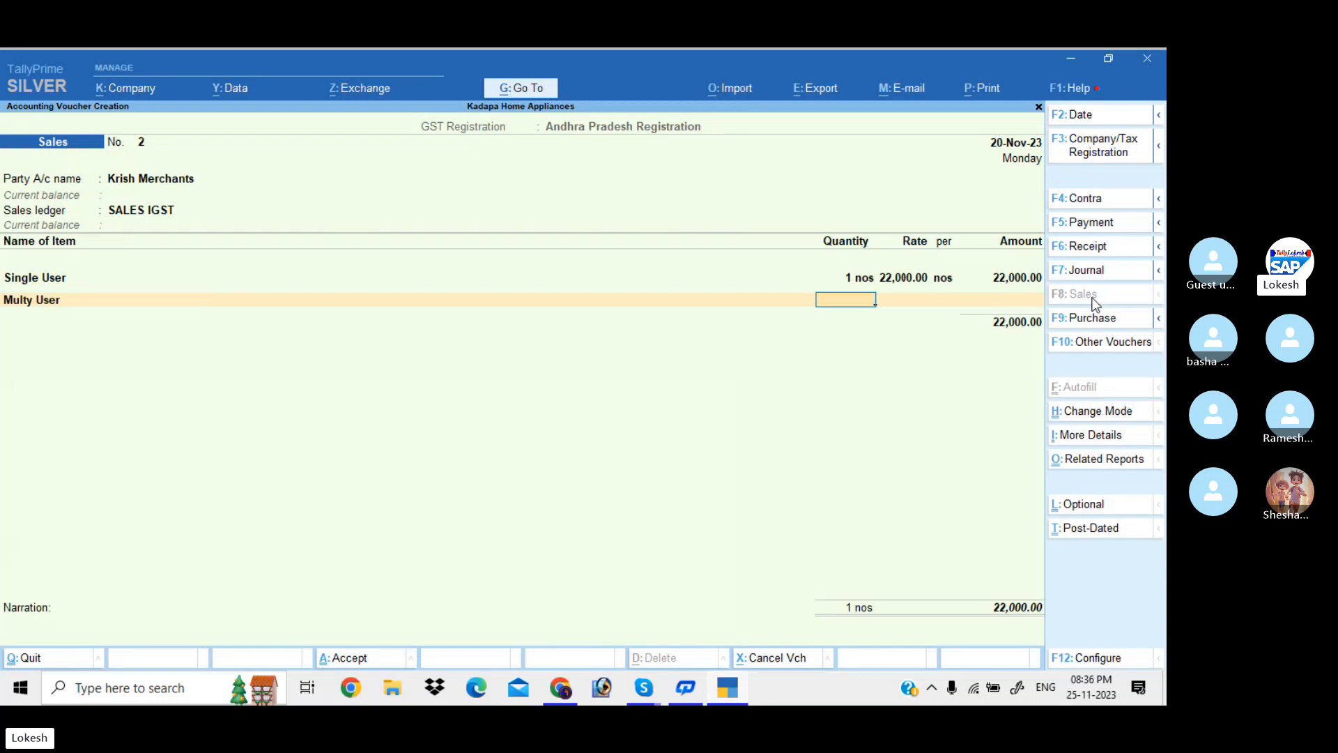
pyautogui.write('1')
pyautogui.press('Return')
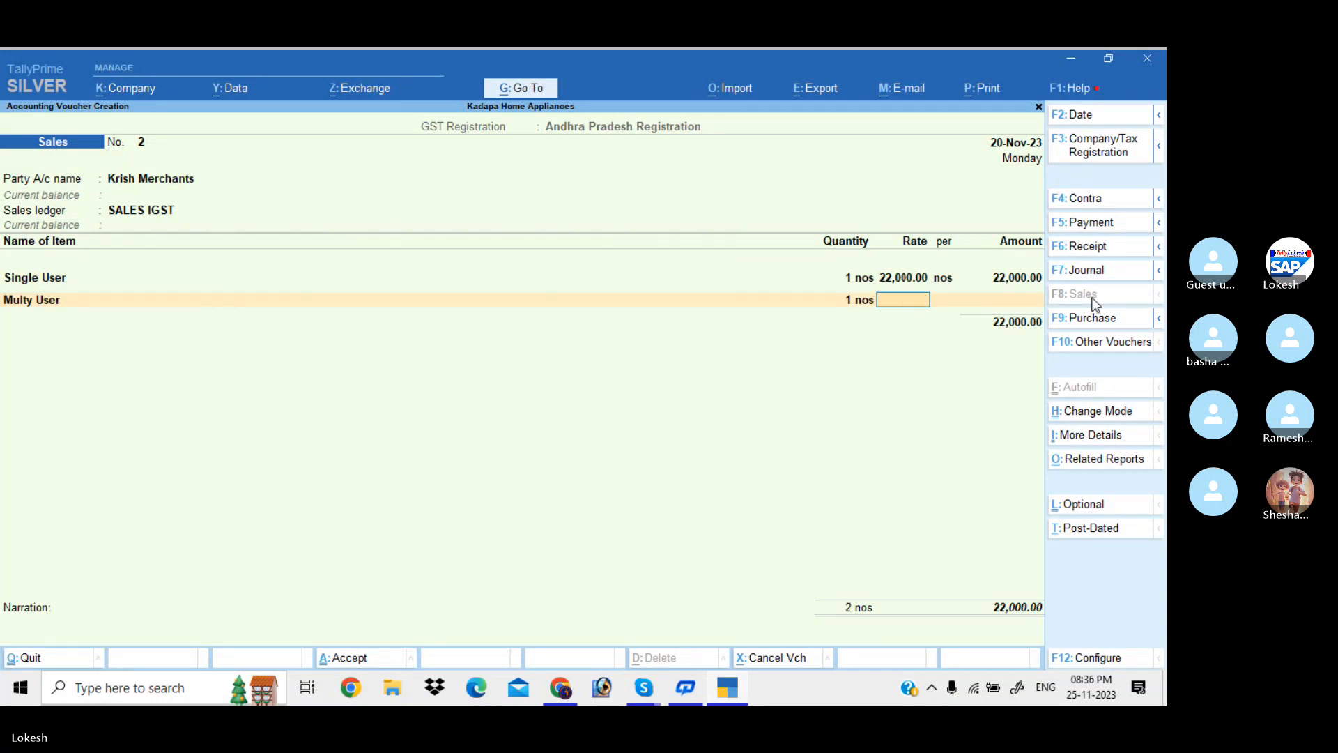
pyautogui.write('63,0')
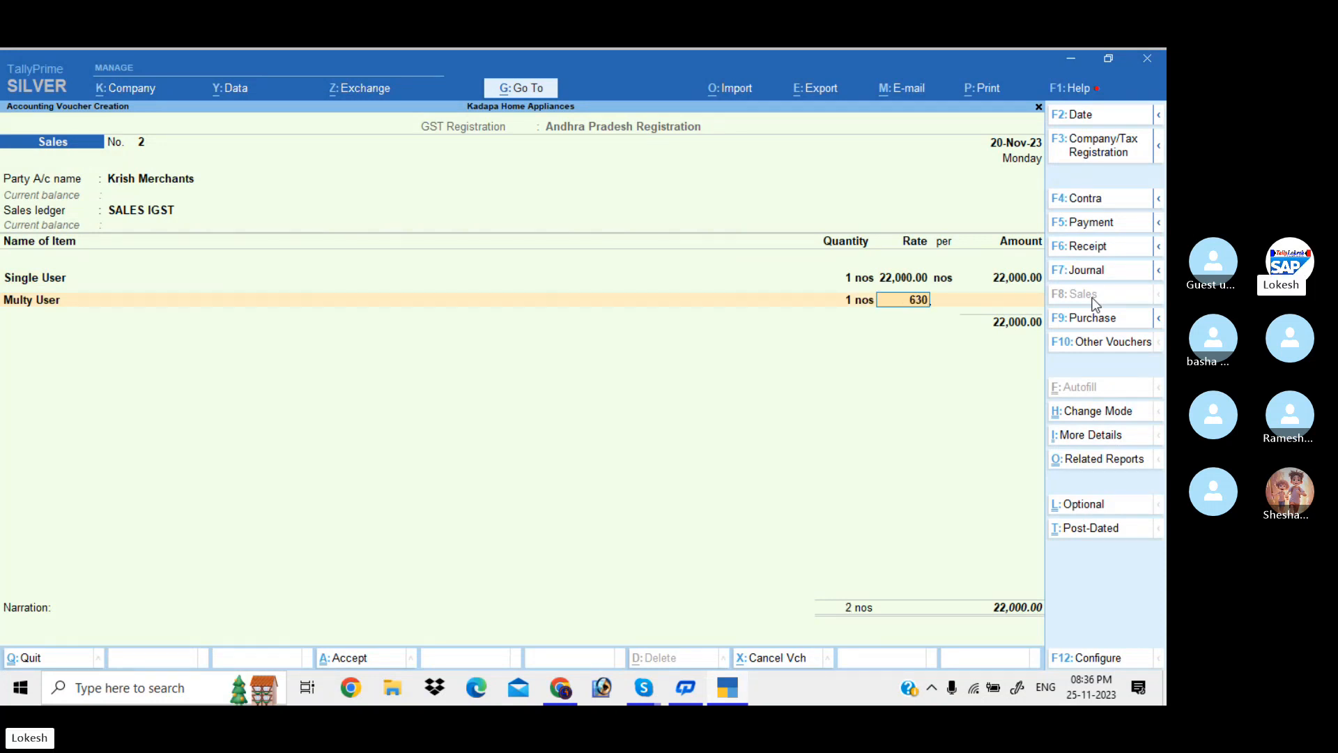
pyautogui.write('00')
pyautogui.press('Return')
pyautogui.press('Return')
pyautogui.press('Return')
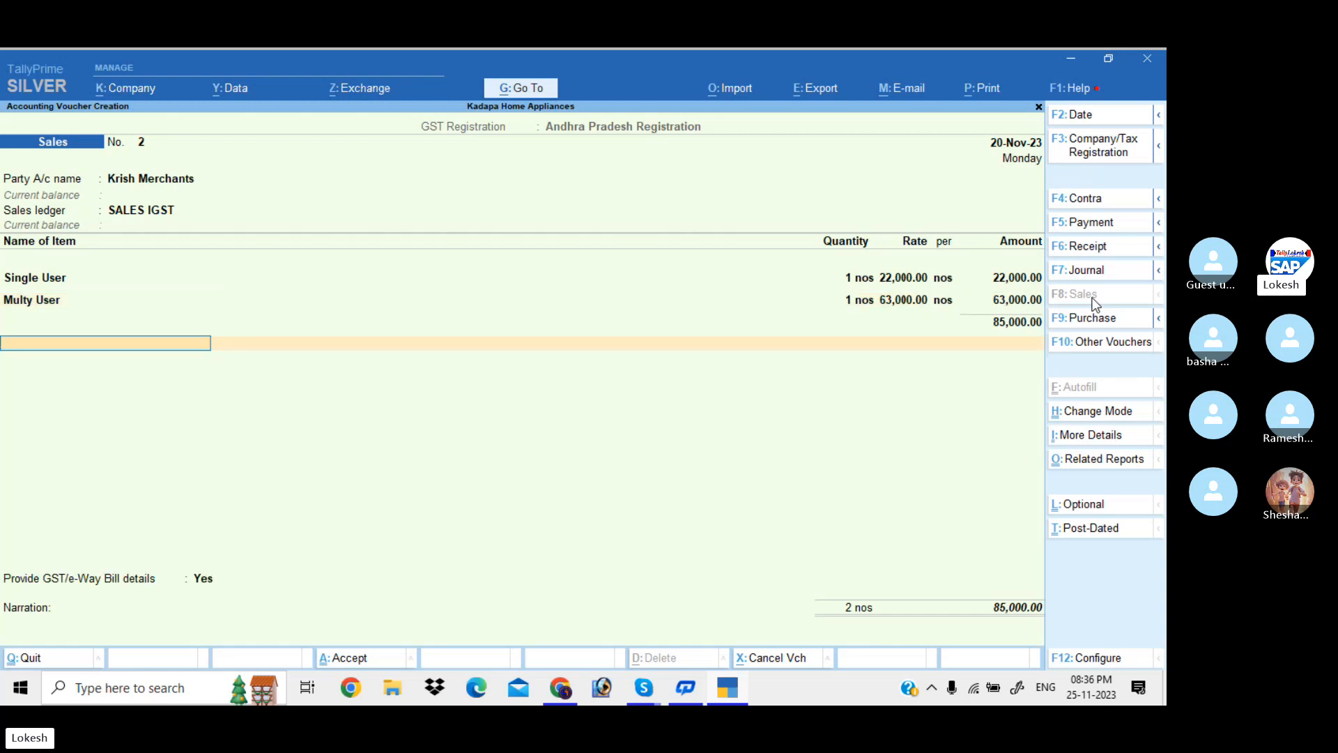
# Add the IGST ledger charging 15,300 and answer No to e-Way Bill details
pyautogui.write('I')
pyautogui.press('Escape')
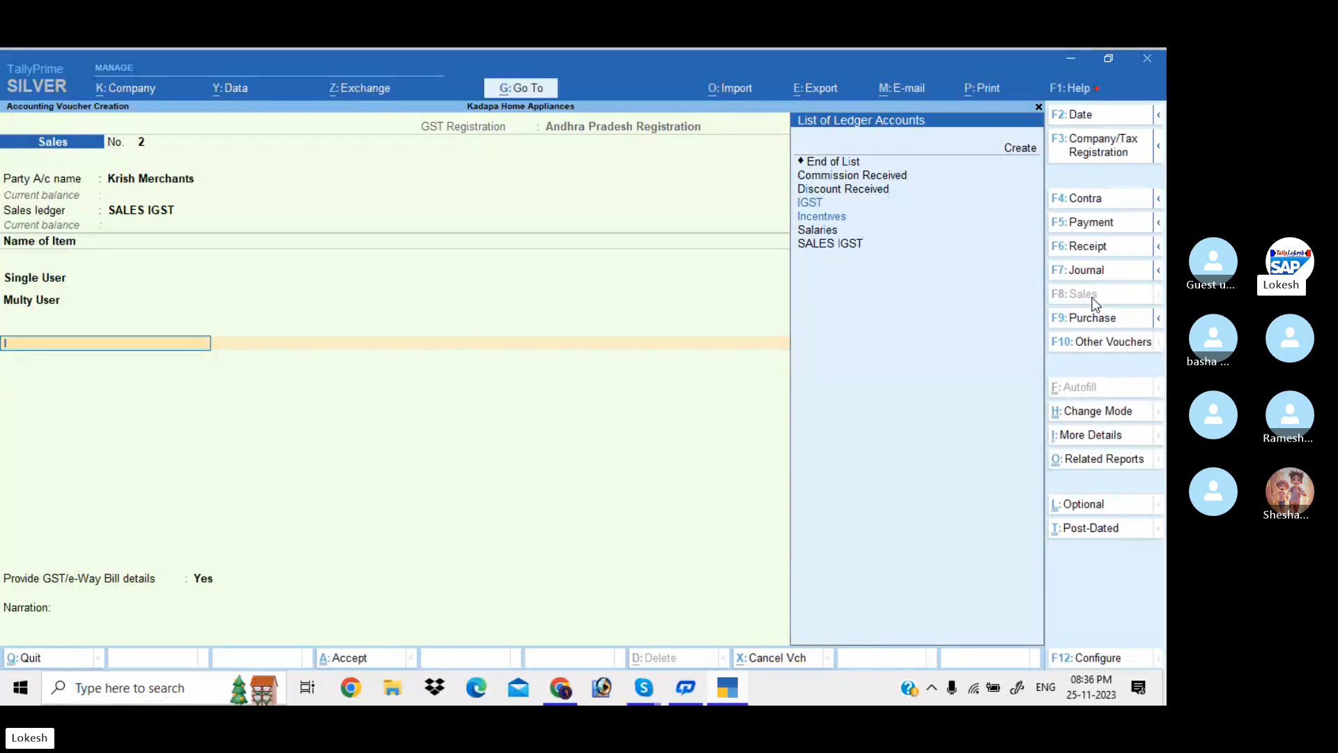
pyautogui.write('G')
pyautogui.press('Return')
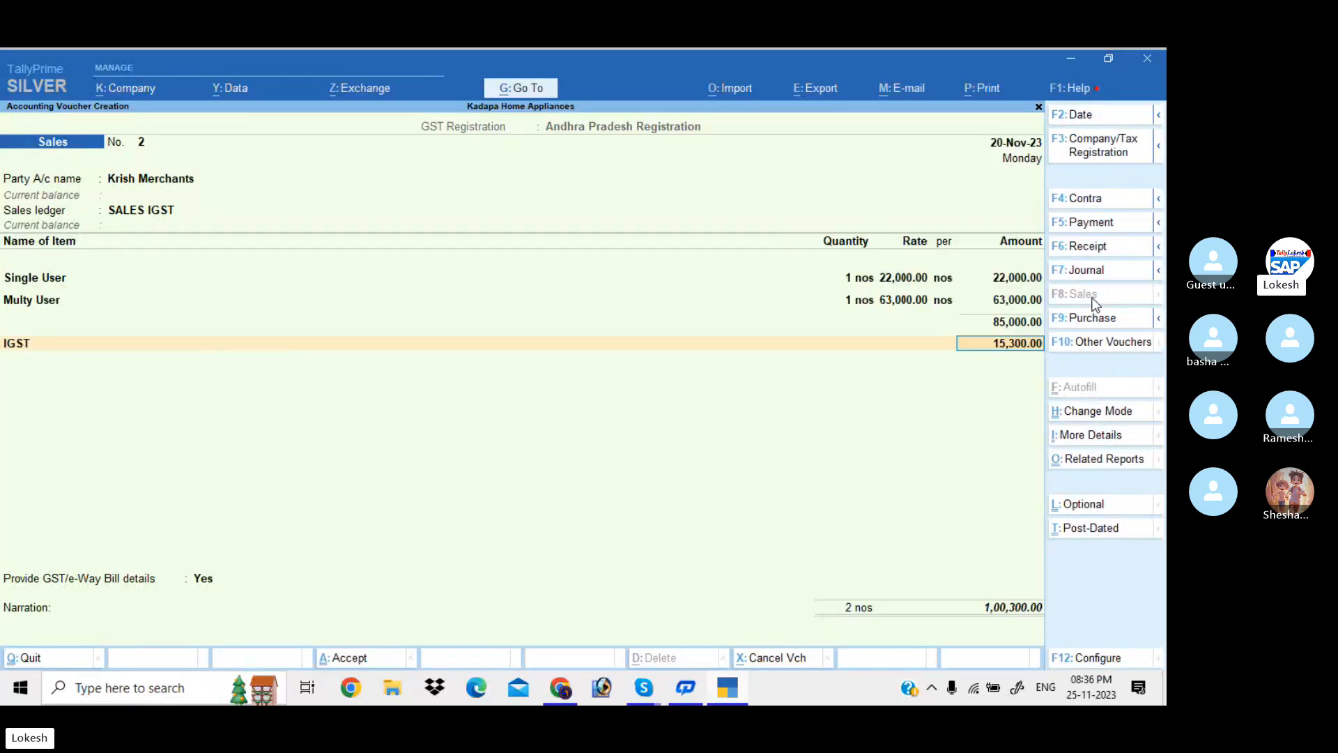
pyautogui.press('Return')
pyautogui.press('Return')
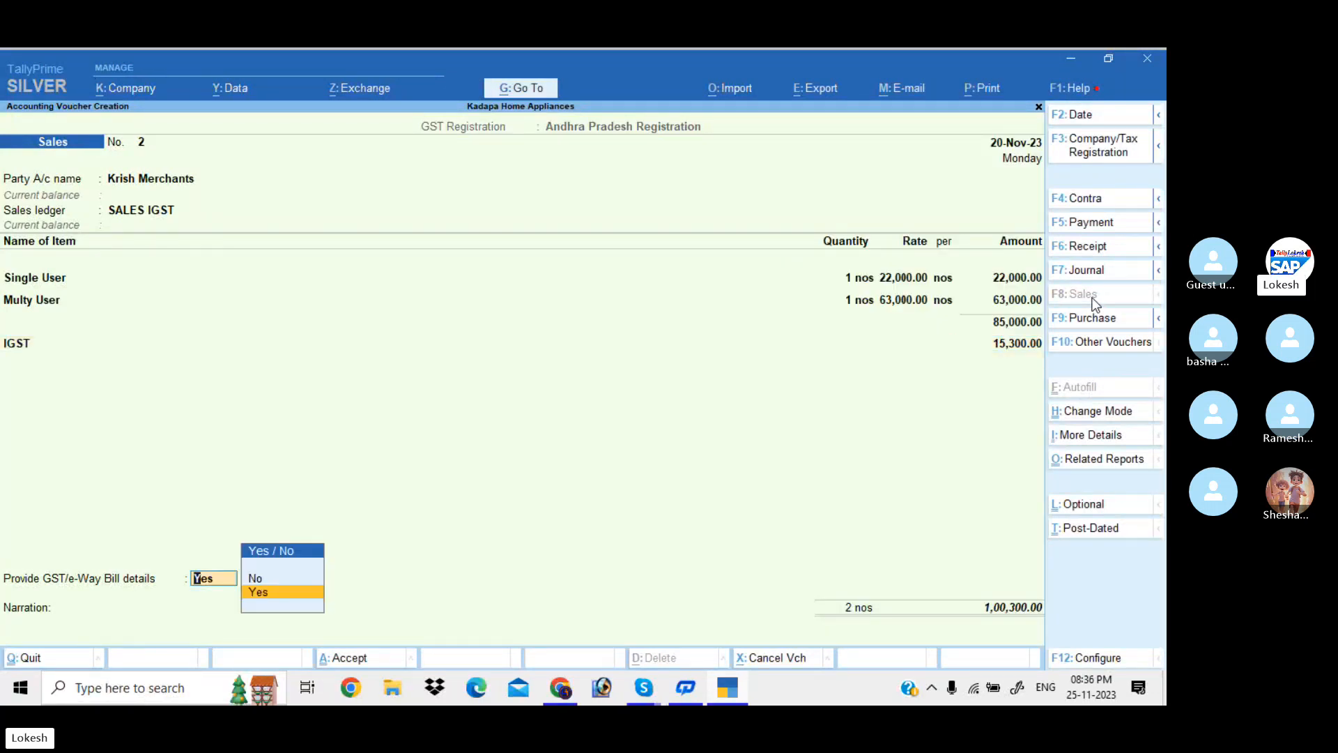
pyautogui.press('Down')
pyautogui.press('Return')
pyautogui.press('Return')
pyautogui.press('Return')
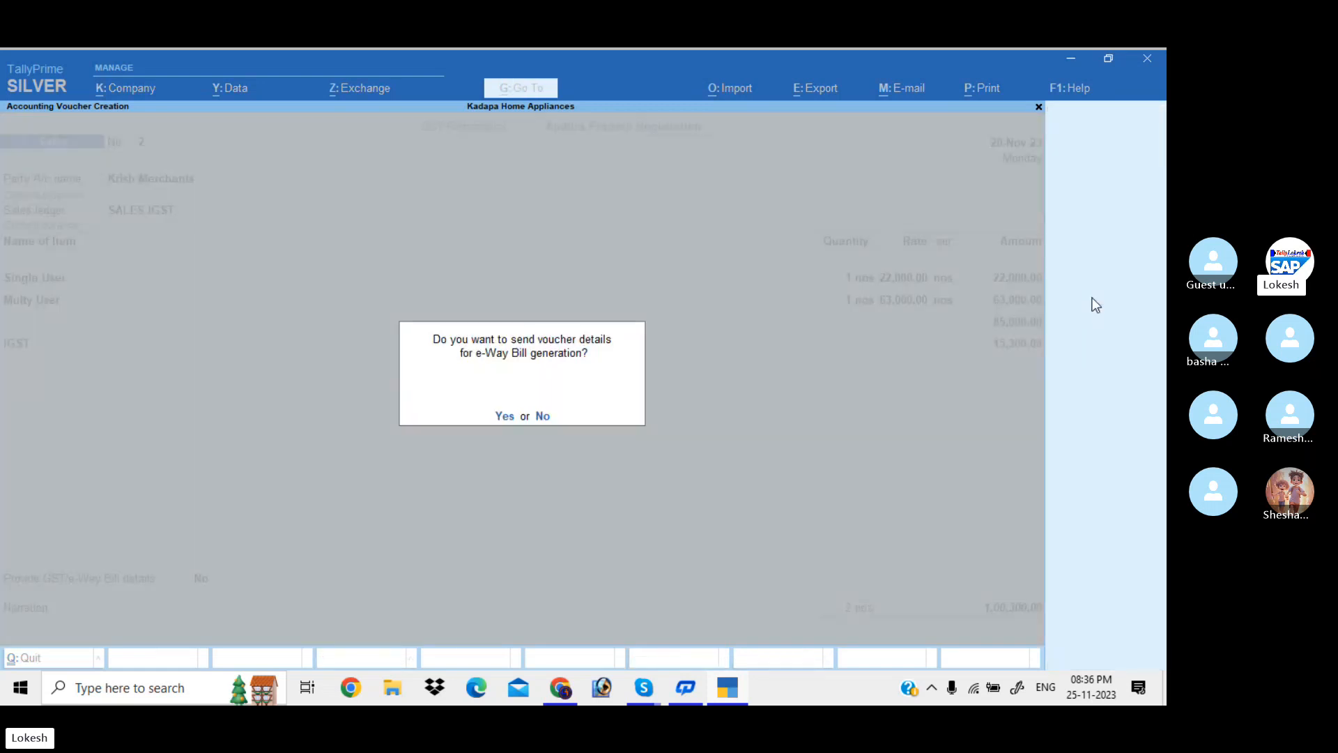
# Save sales voucher No. 2 without an e-Way Bill, then abandon the cash sale voucher No. 3
pyautogui.press('n')
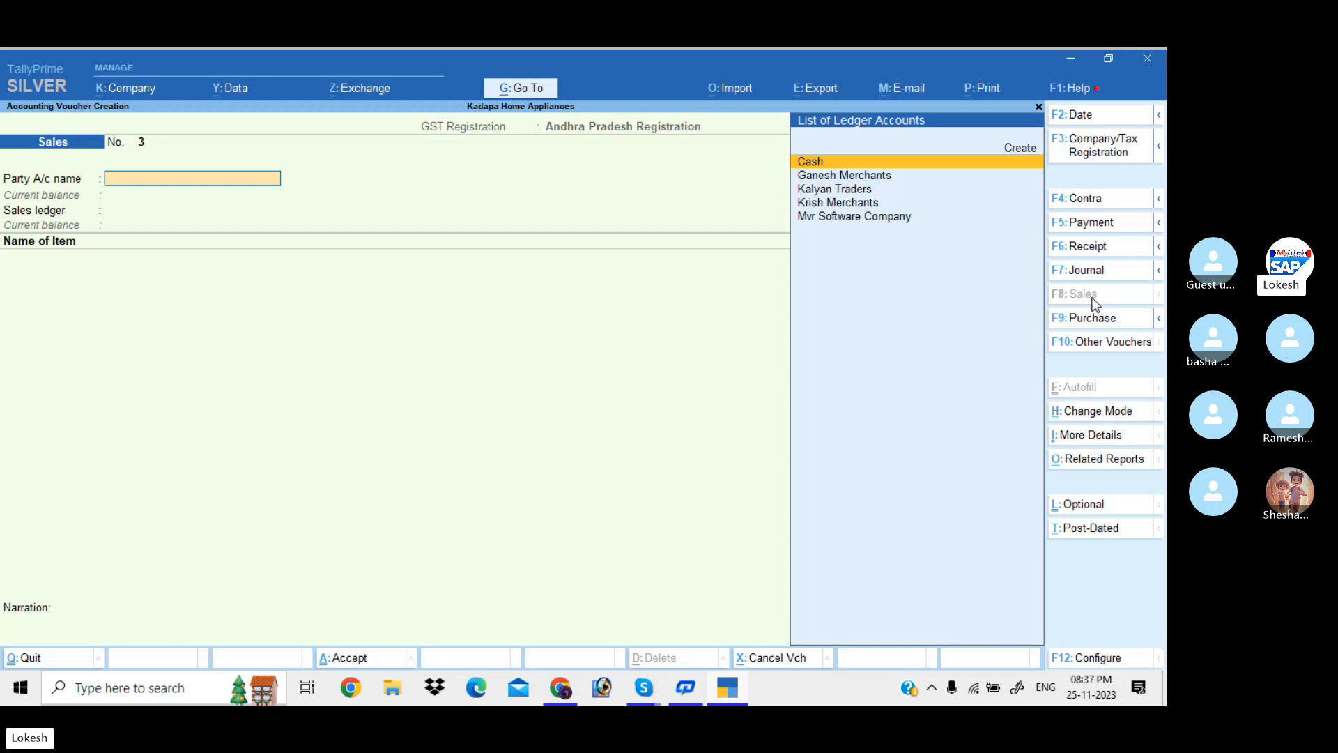
pyautogui.press('Return')
pyautogui.press('Return')
pyautogui.press('Return')
pyautogui.press('Return')
pyautogui.press('Return')
pyautogui.press('Return')
pyautogui.press('Return')
pyautogui.press('Return')
pyautogui.press('Return')
pyautogui.press('Return')
pyautogui.press('Return')
pyautogui.press('Return')
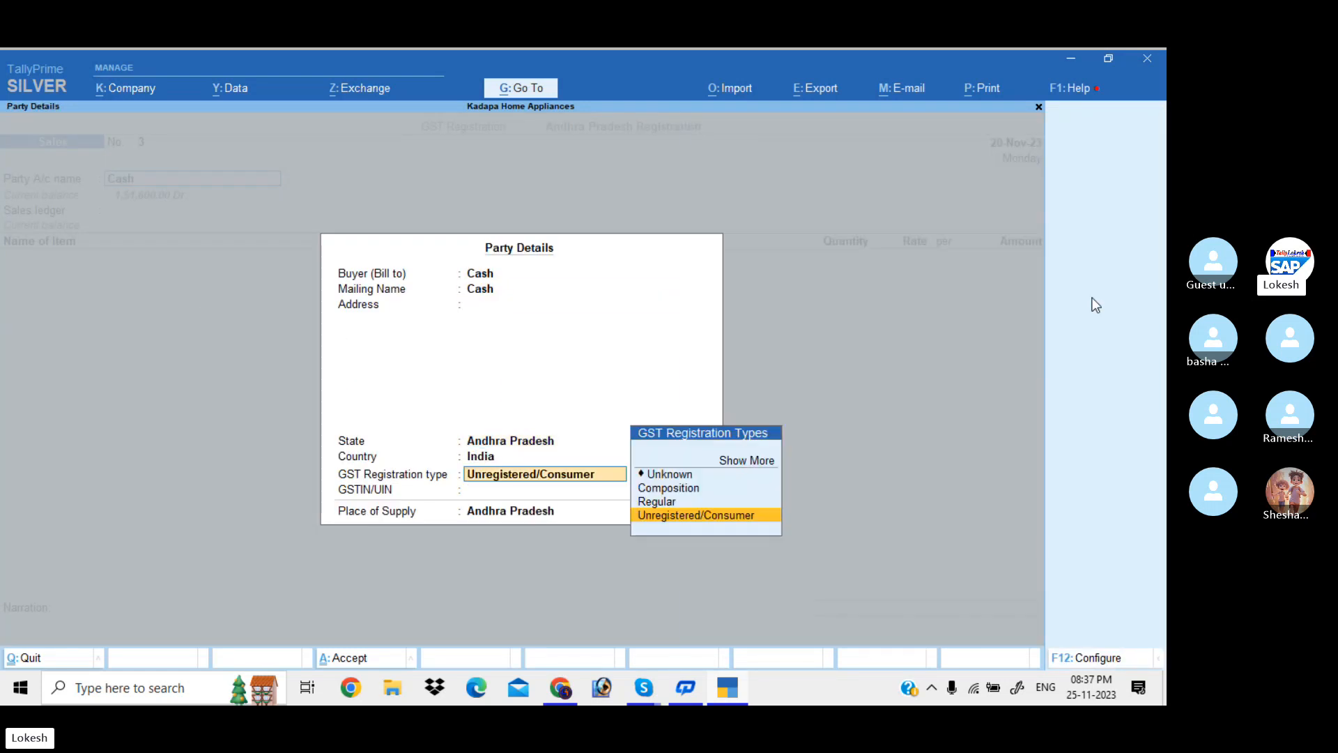
pyautogui.press('Return')
pyautogui.press('Return')
pyautogui.press('Return')
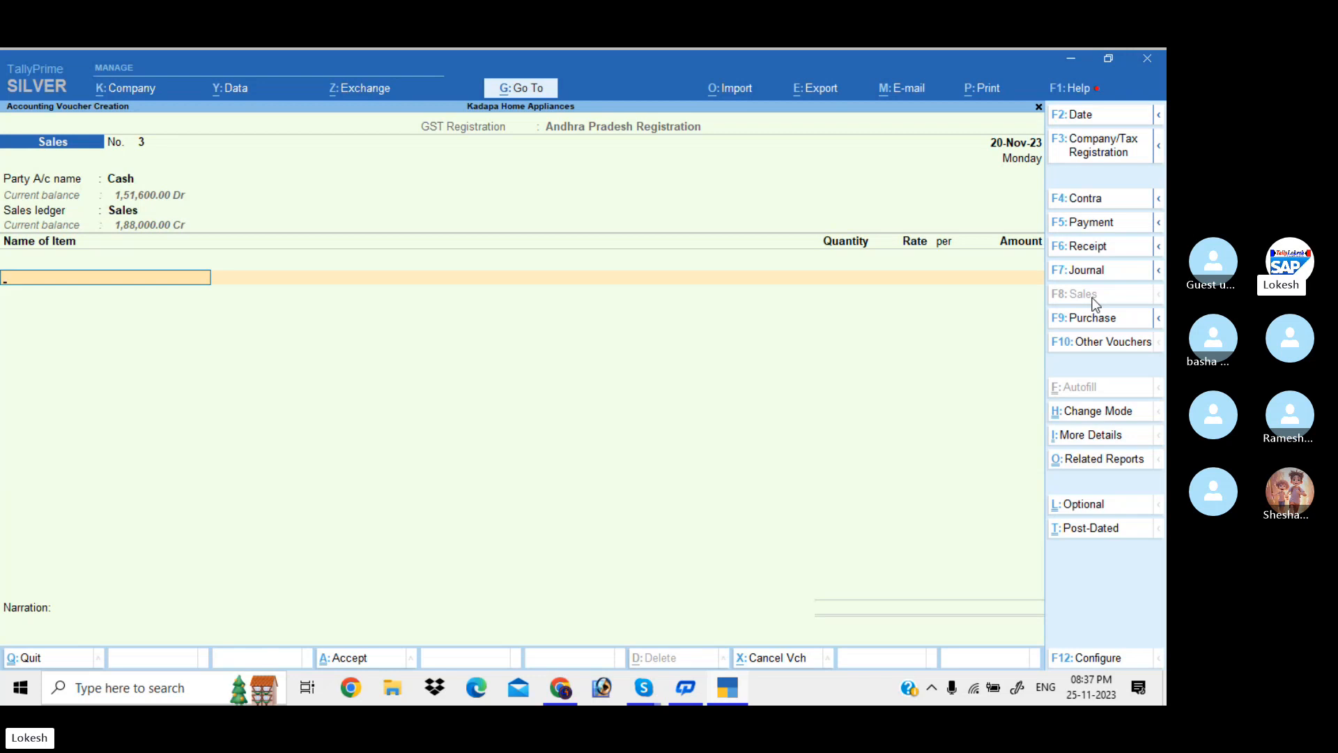
pyautogui.press('Escape')
# Confirm quitting voucher No. 3 and open the Profit & Loss A/c in detailed view
pyautogui.press('y')
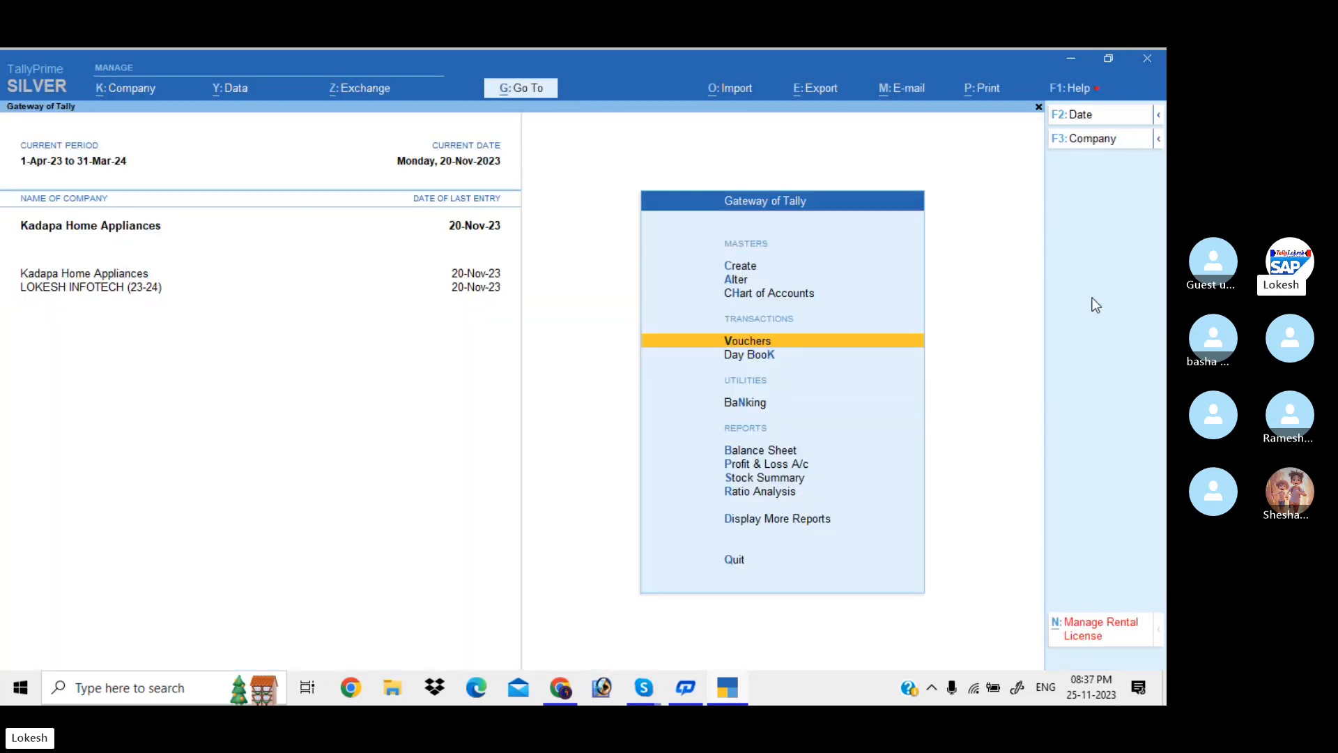
pyautogui.press('p')
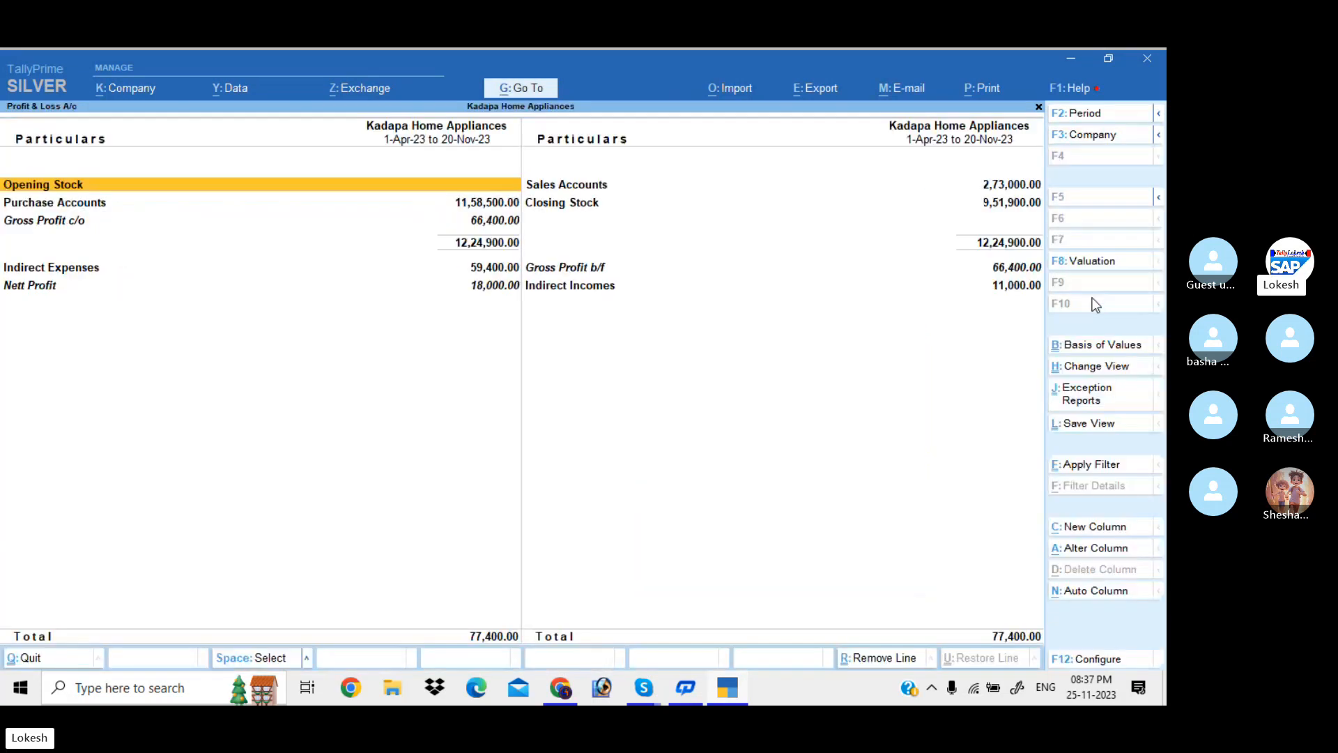
pyautogui.hotkey('alt', 'F5')
# Review the Purchase IGST 9,00,000, closing stock and SALES IGST 85,000 rows, then switch to Skype
pyautogui.press('Down')
pyautogui.press('Down')
pyautogui.press('Down')
pyautogui.press('Down')
pyautogui.press('Down')
pyautogui.press('Down')
pyautogui.press('Down')
pyautogui.press('Down')
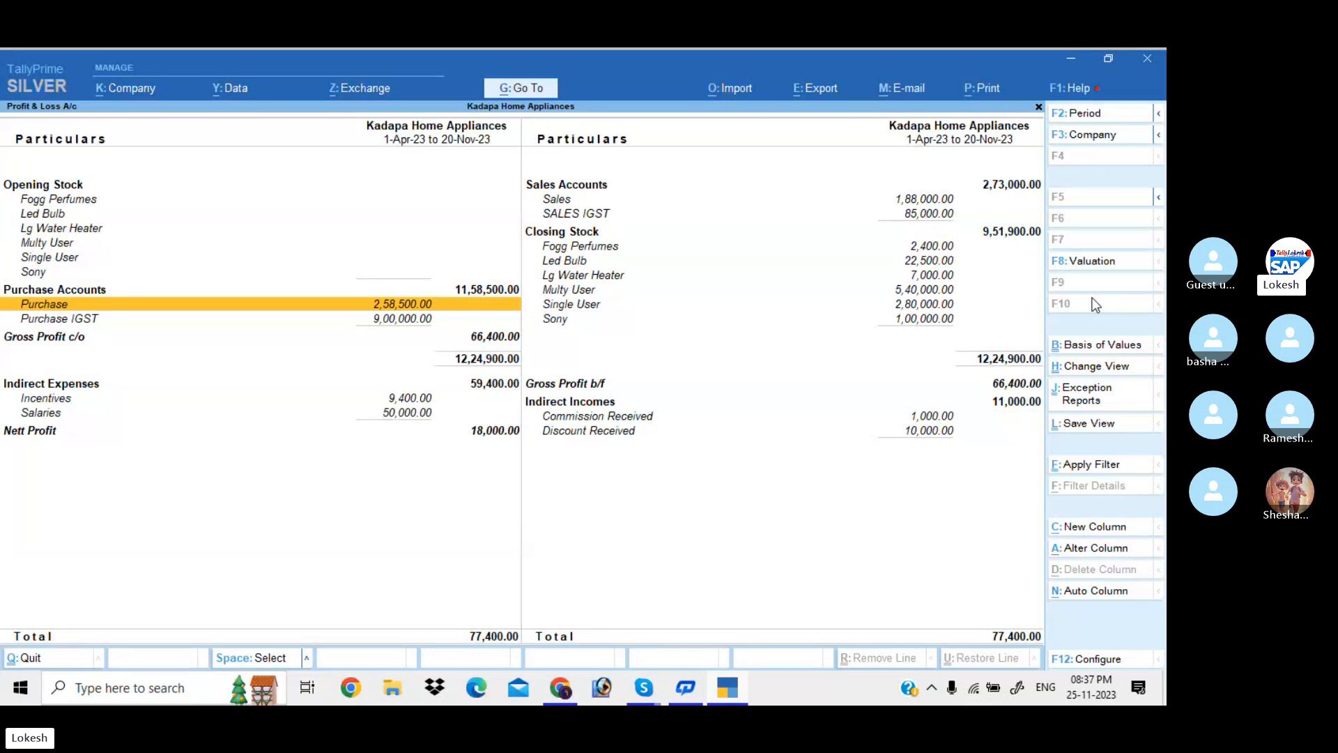
pyautogui.press('Down')
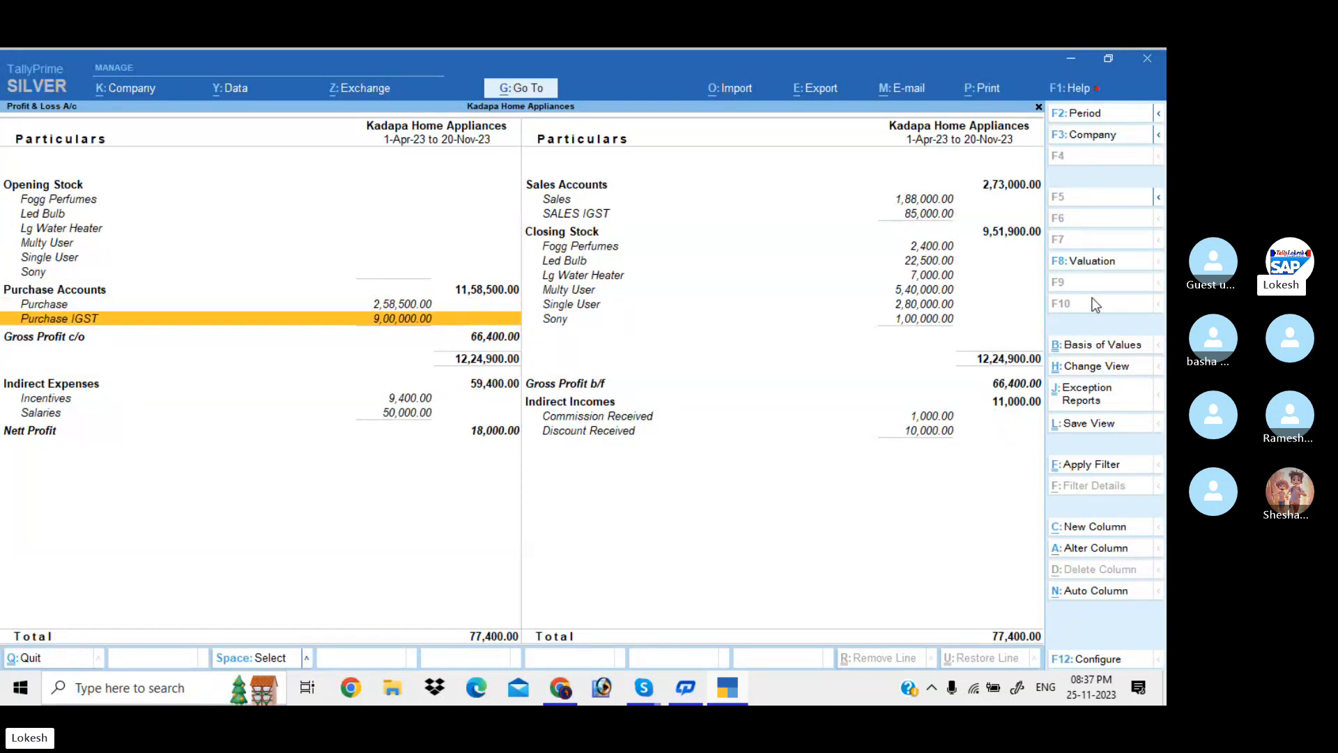
pyautogui.press('Right')
pyautogui.press('Up')
pyautogui.press('Up')
pyautogui.press('Up')
pyautogui.press('Up')
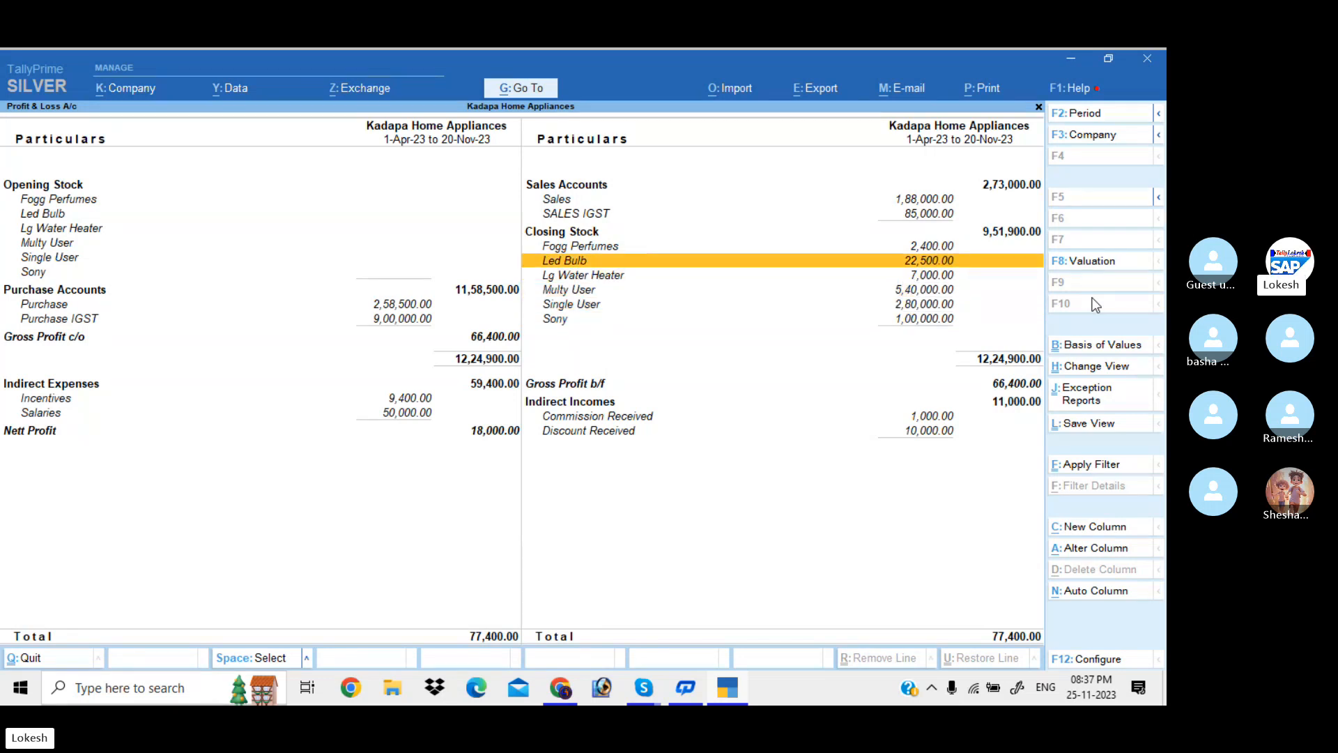
pyautogui.press('Up')
pyautogui.press('Up')
pyautogui.press('Up')
pyautogui.press('Up')
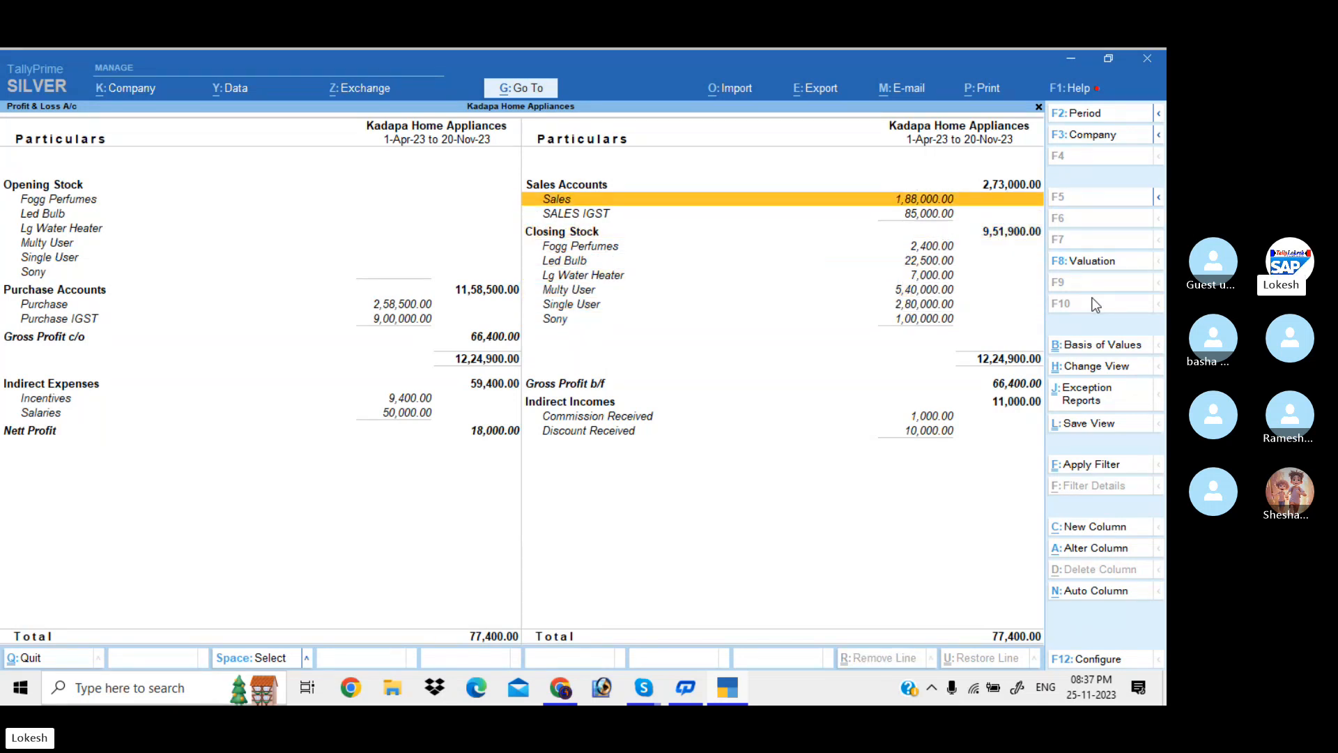
pyautogui.press('Down')
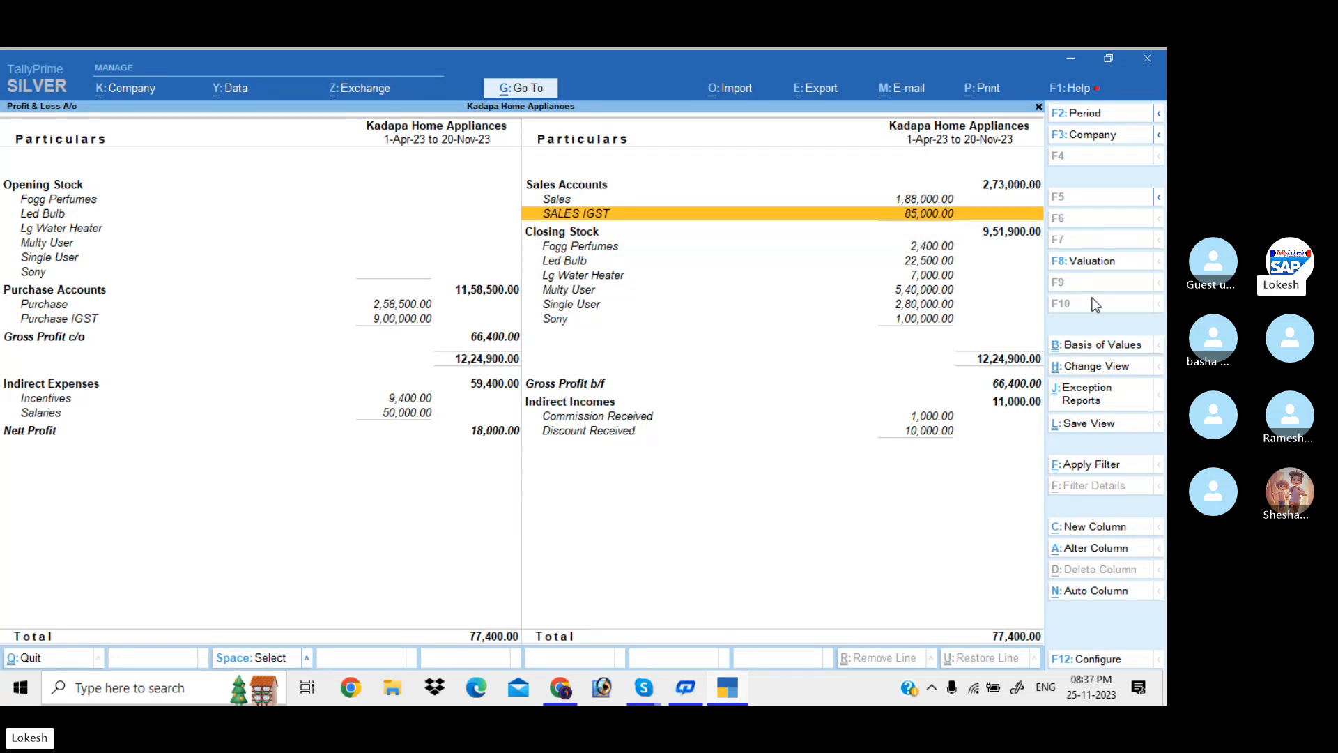
pyautogui.press('Left')
pyautogui.press('Down')
pyautogui.press('Down')
pyautogui.press('Down')
pyautogui.press('Down')
pyautogui.press('Down')
pyautogui.press('Down')
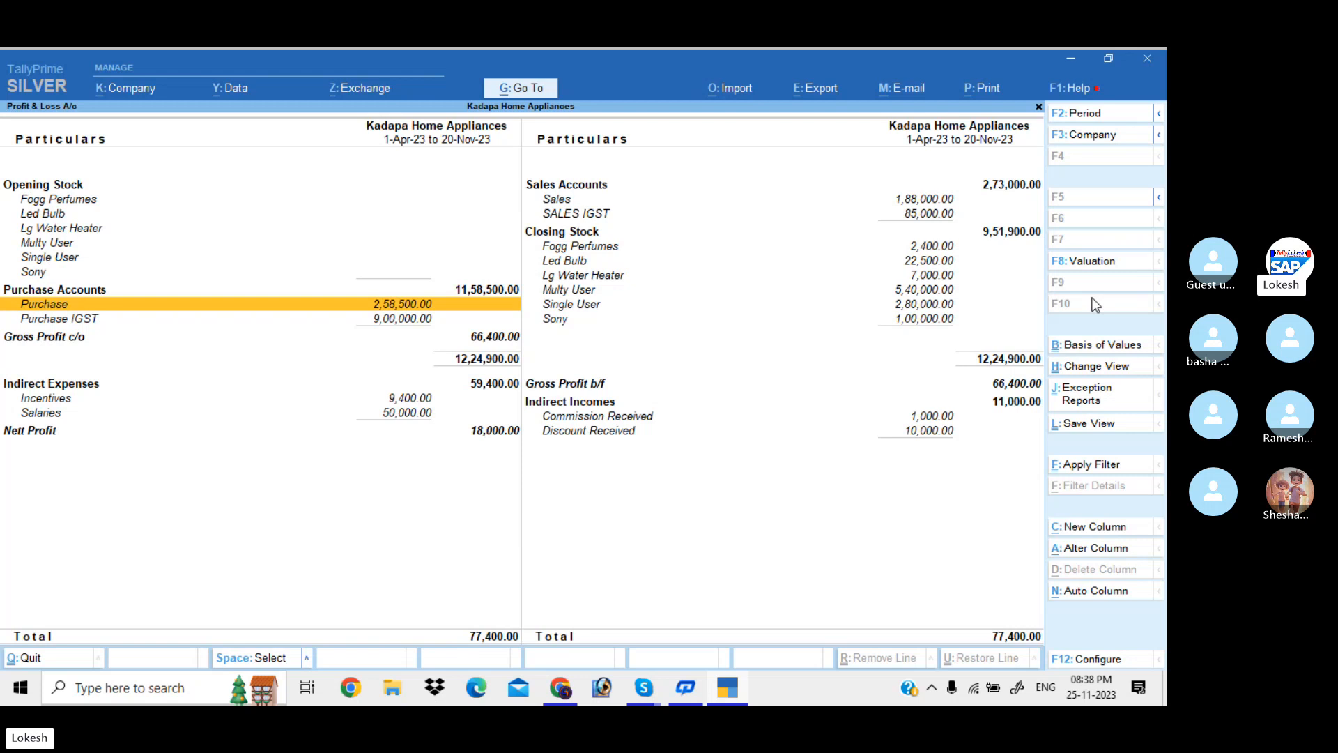
pyautogui.click(644, 695)
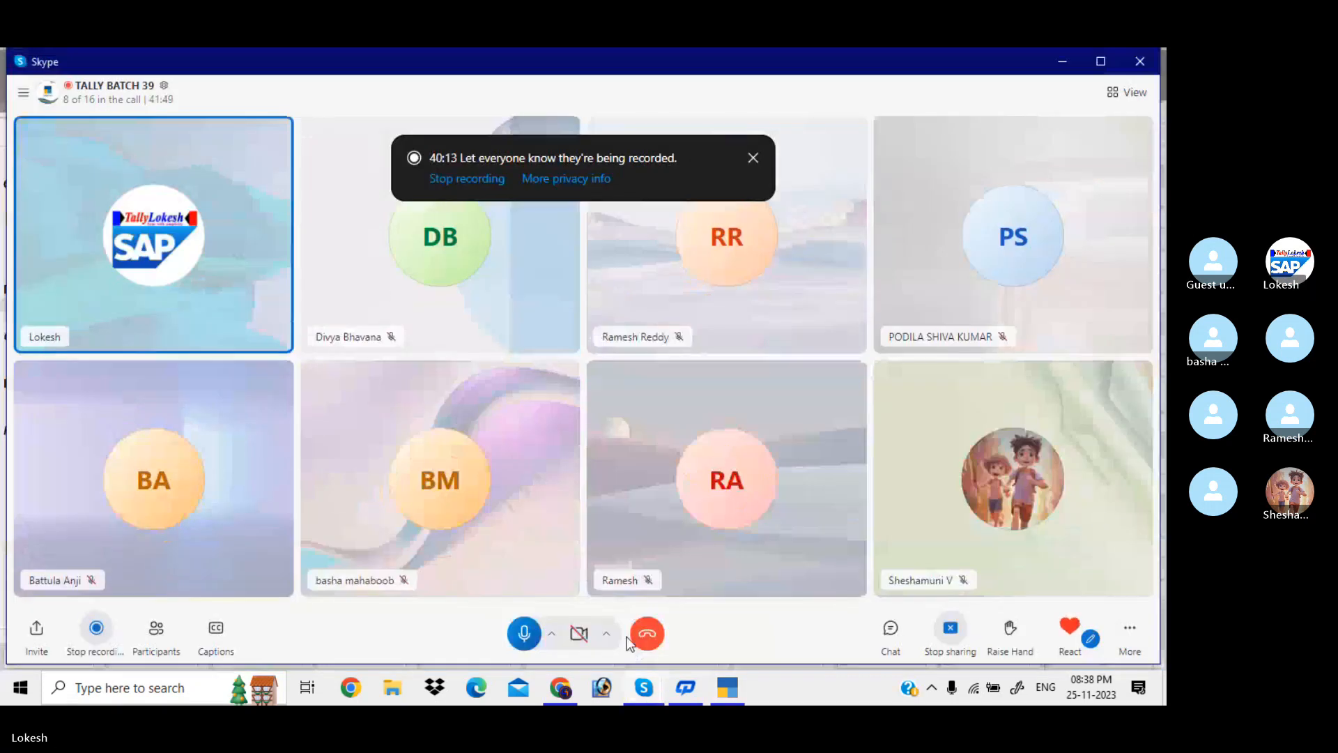